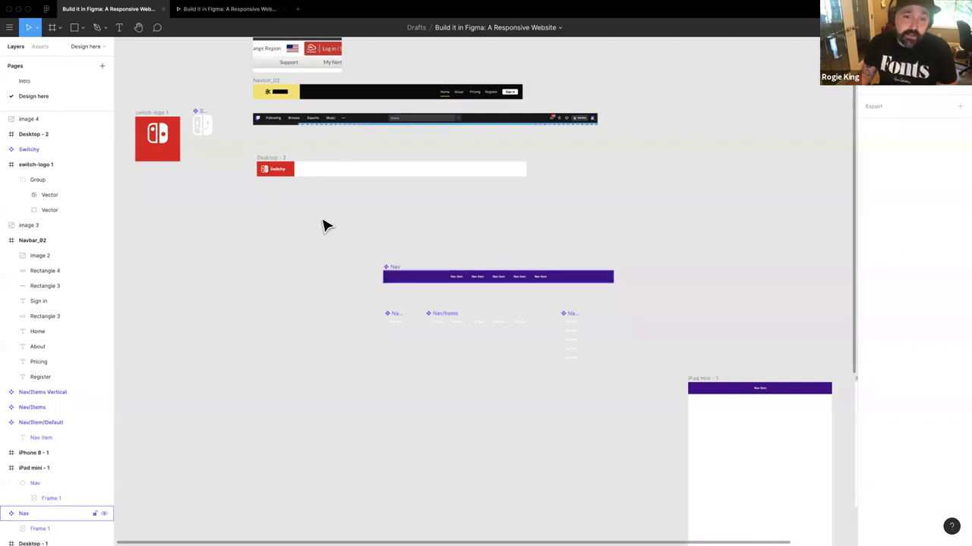
Step: Delete the Nav, Nav/Item/Default, Nav/Items and Nav/Items Vertical components from the canvas
key("Delete")
scroll(534, 409, "left", 2)
scroll(534, 410, "up", 1)
scroll(534, 410, "down", 5)
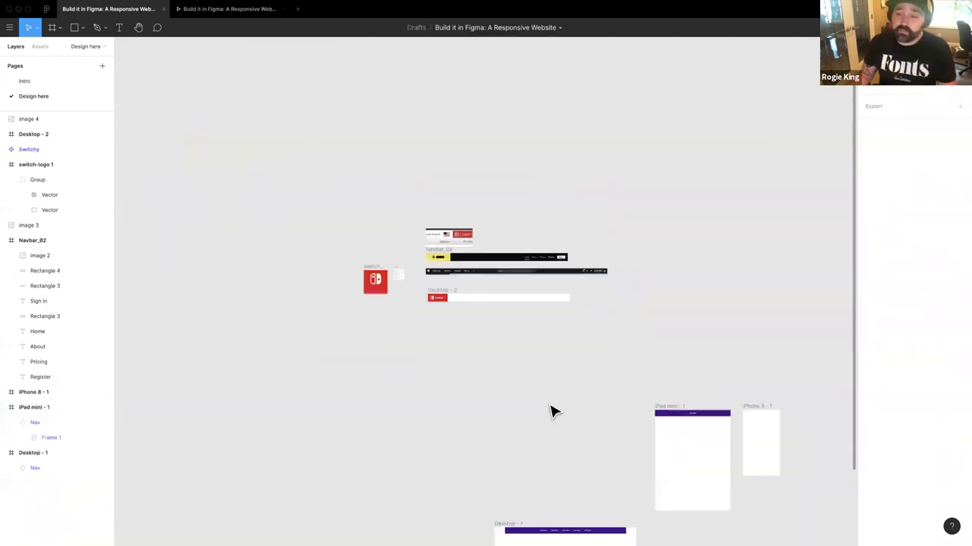
Step: Delete the iPhone 8 - 1, iPad mini - 1 and Desktop - 1 frames together
scroll(551, 410, "up", 2)
scroll(500, 386, "down", 3)
left_click_drag(431, 299, 711, 514)
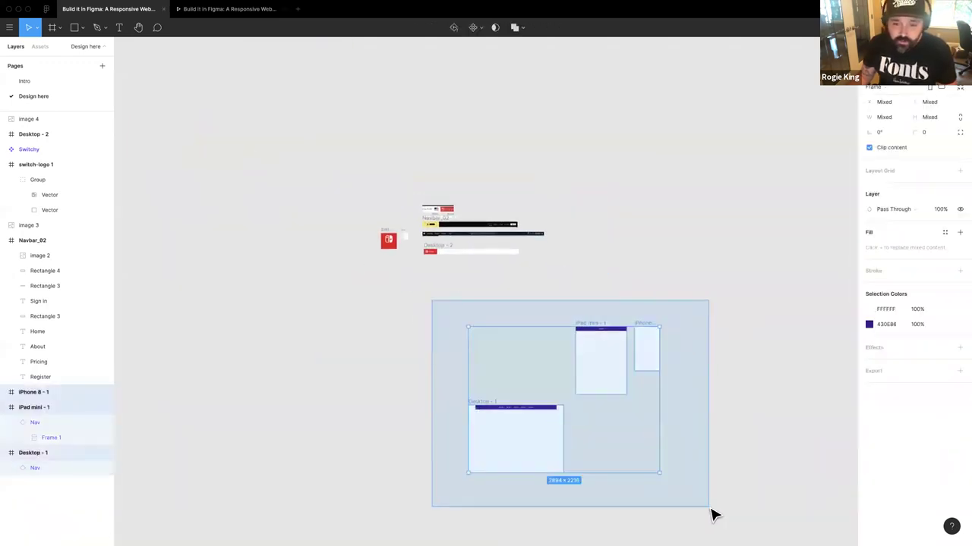
key("Delete")
scroll(436, 256, "up", 5)
scroll(448, 280, "up", 2)
scroll(447, 281, "right", 3)
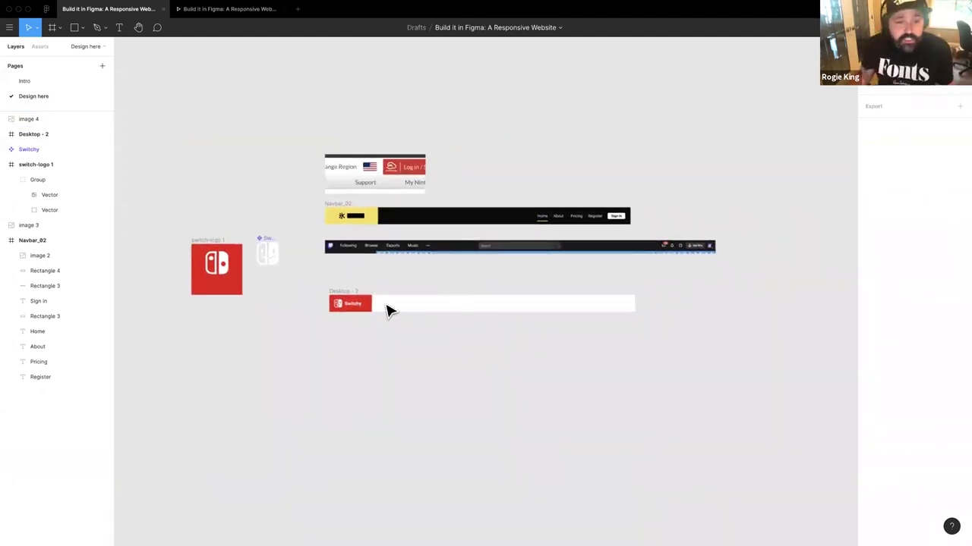
Step: Select the Desktop - 2 header frame to inspect its size and fill, and deselect it
left_click(351, 302)
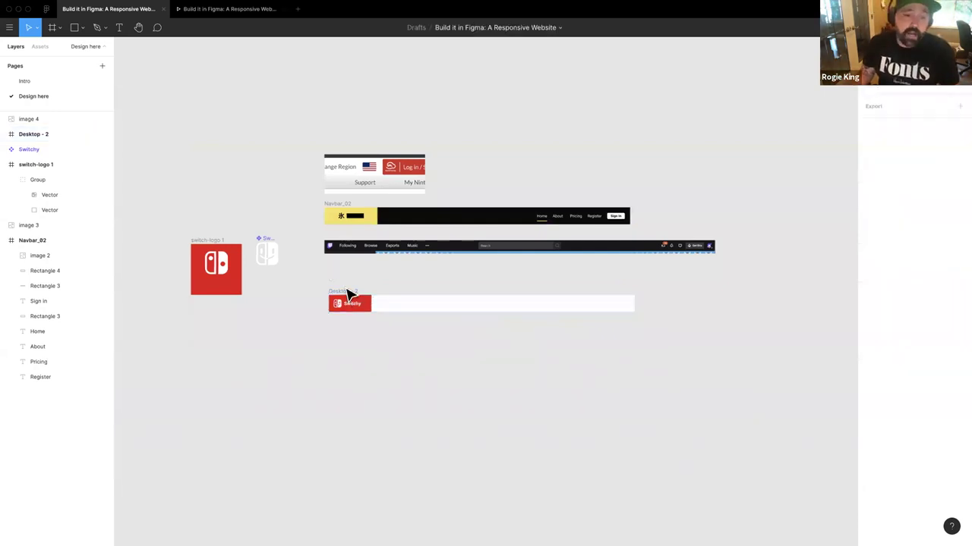
left_click(347, 294)
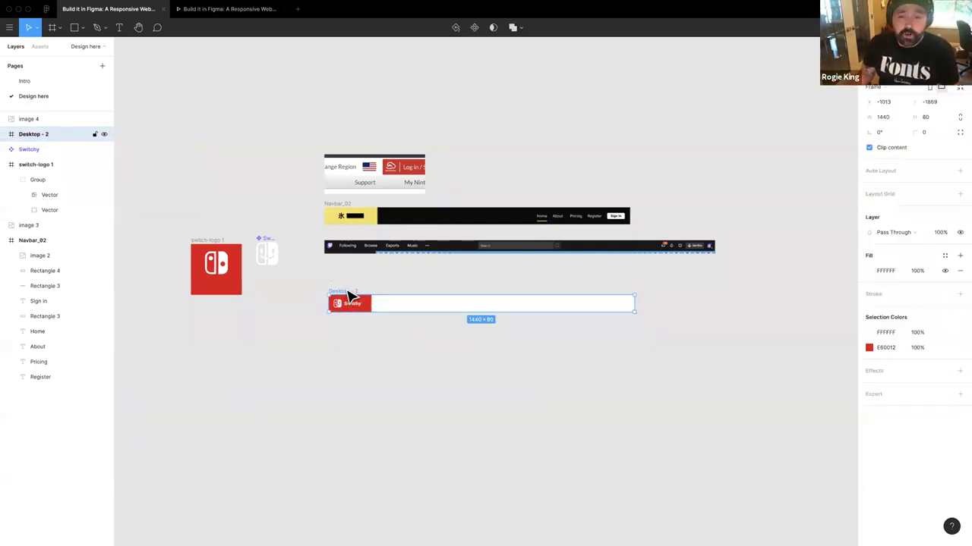
scroll(349, 296, "right", 2)
scroll(348, 296, "right", 1)
scroll(348, 296, "left", 3)
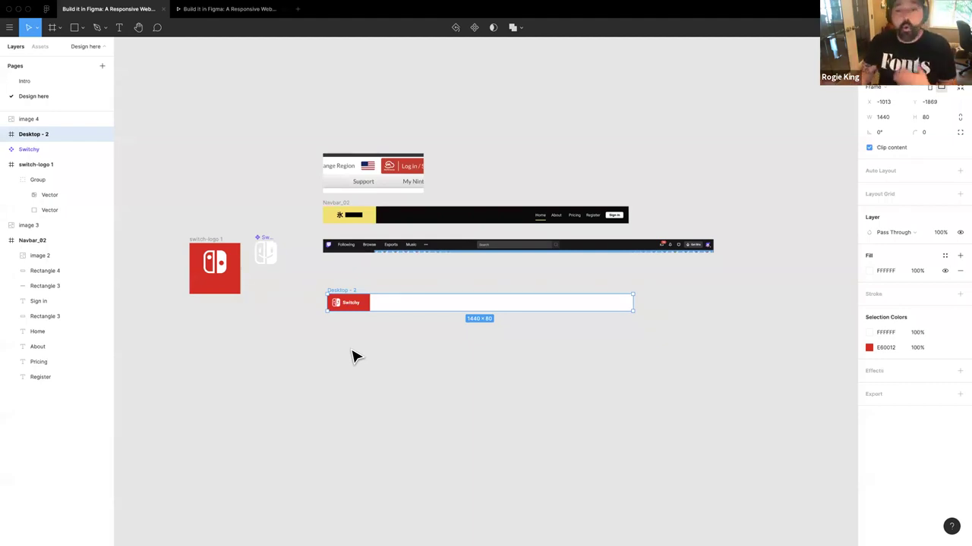
scroll(357, 357, "right", 3)
scroll(357, 357, "down", 2)
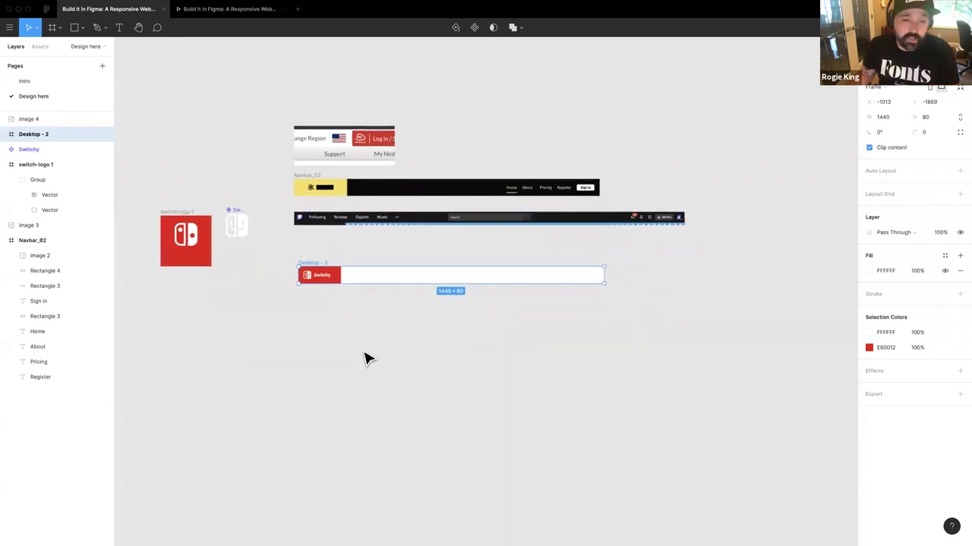
left_click(341, 320)
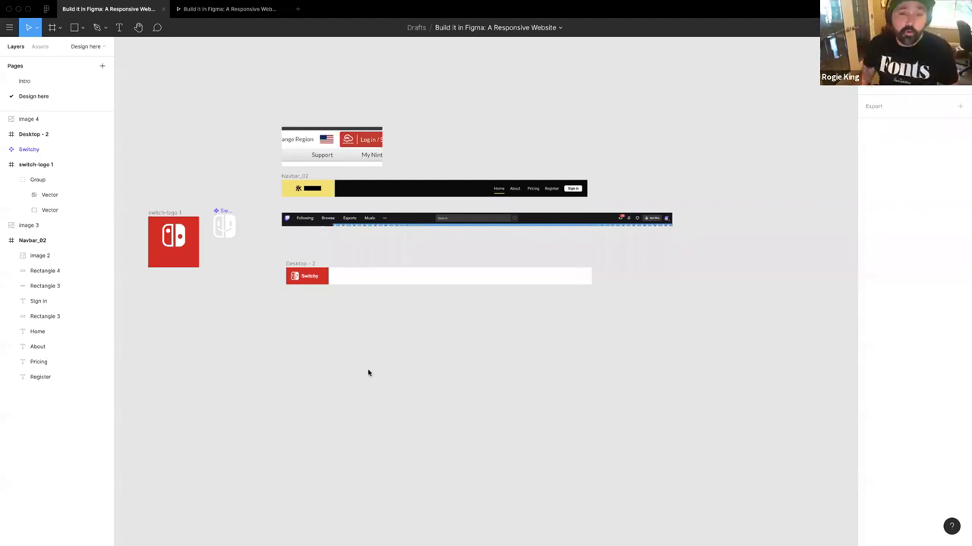
Step: Examine the Switchy header alongside the Navbar_02 and Twitch reference navigation bars above it
scroll(321, 336, "right", 2)
scroll(321, 336, "down", 1)
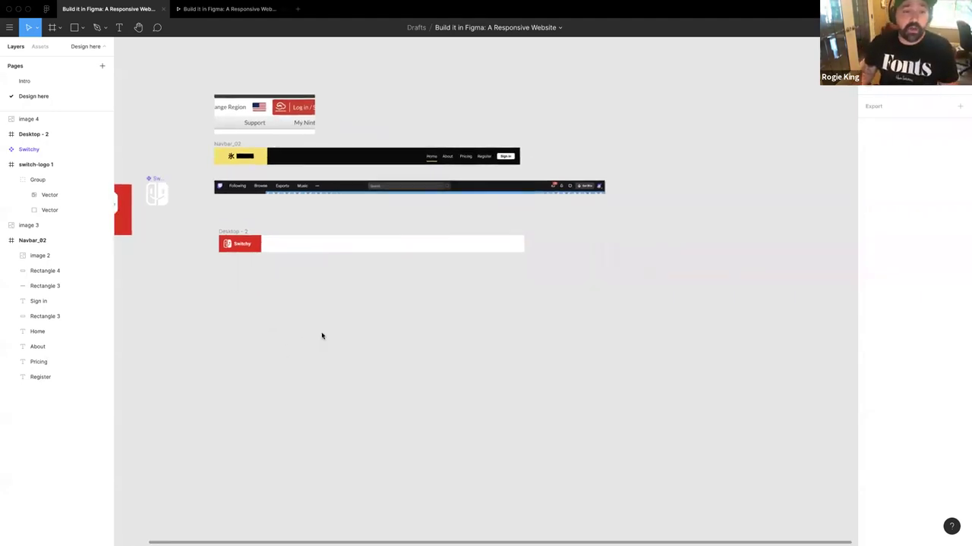
scroll(321, 337, "left", 1)
scroll(321, 336, "down", 1)
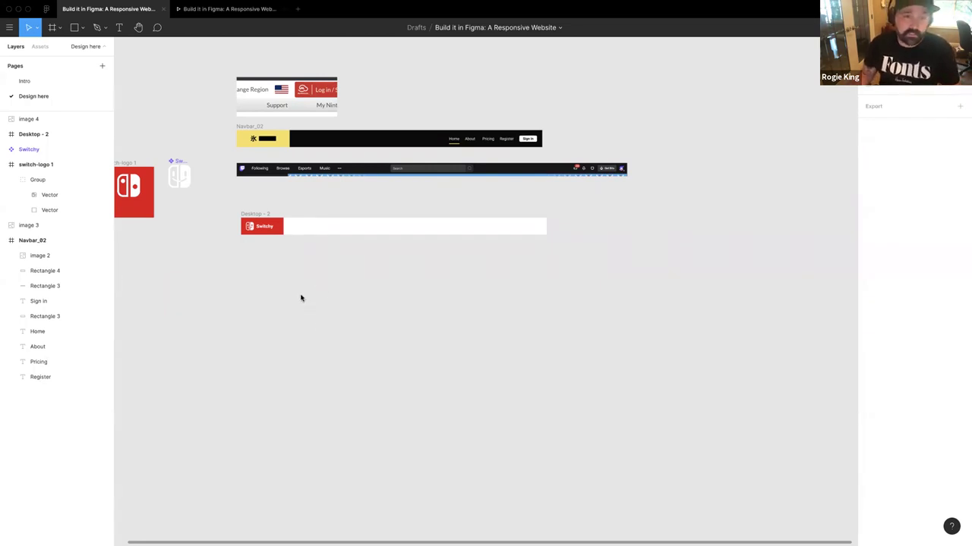
scroll(301, 299, "left", 3)
scroll(300, 299, "up", 1)
scroll(300, 298, "right", 1)
scroll(300, 298, "up", 1)
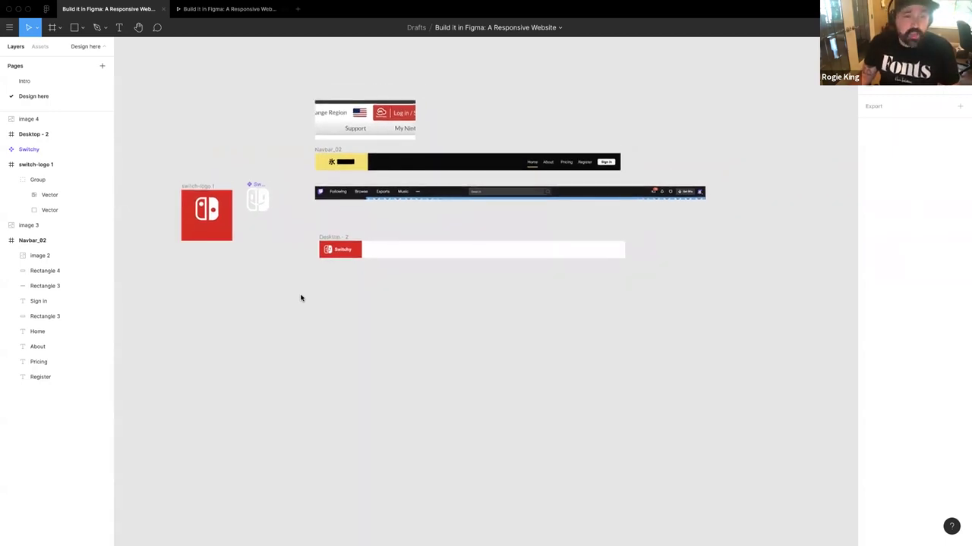
scroll(301, 298, "right", 1)
scroll(300, 299, "up", 1)
scroll(301, 351, "up", 2)
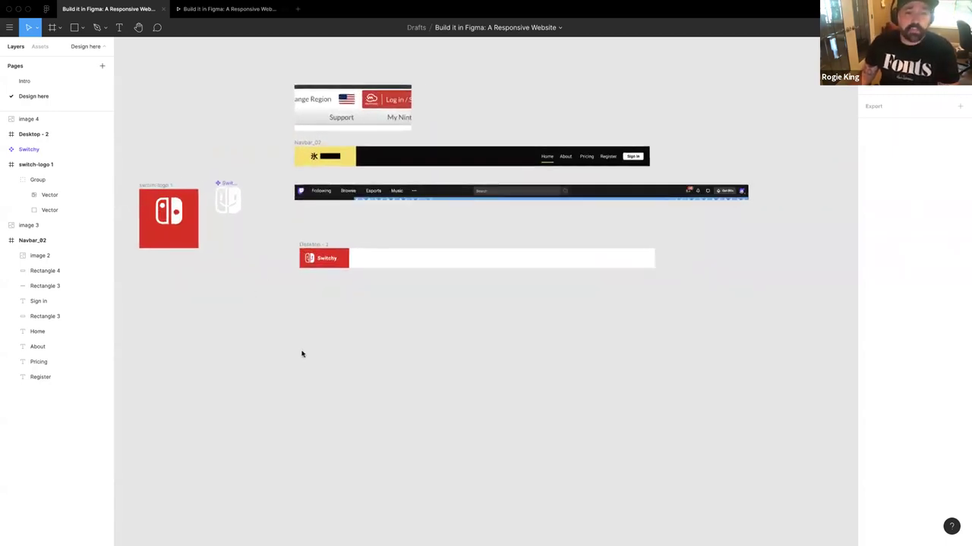
scroll(301, 357, "up", 1)
scroll(301, 356, "right", 1)
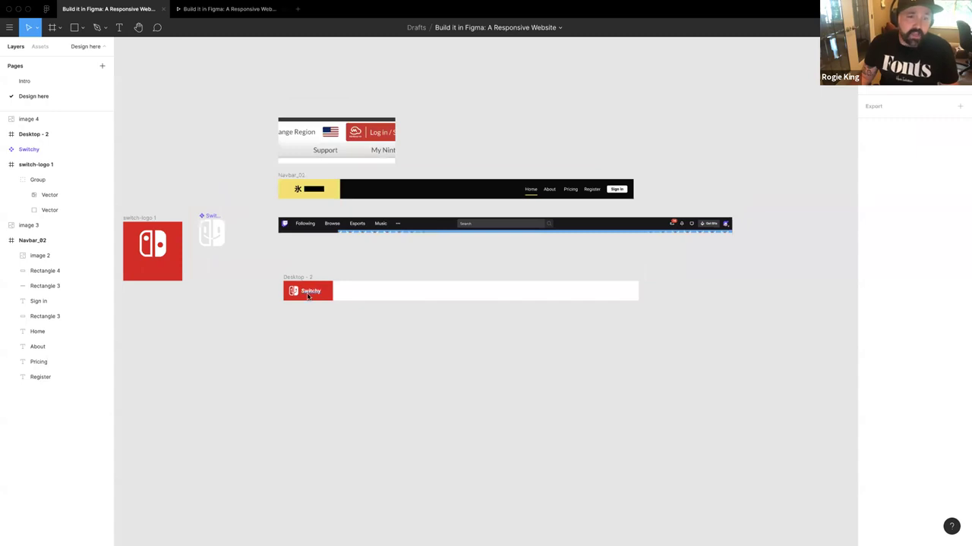
scroll(230, 284, "right", 2)
scroll(230, 284, "down", 1)
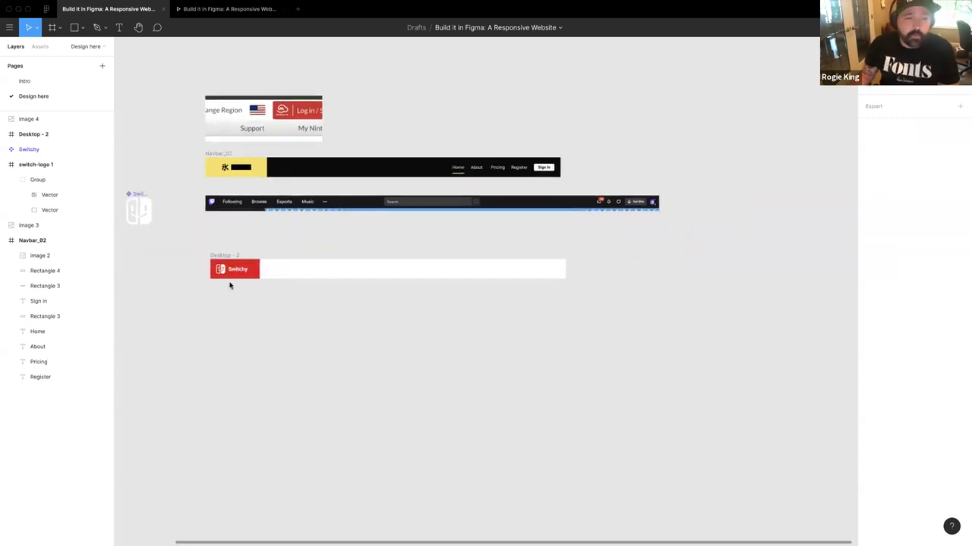
scroll(221, 284, "up", 4)
scroll(222, 285, "right", 2)
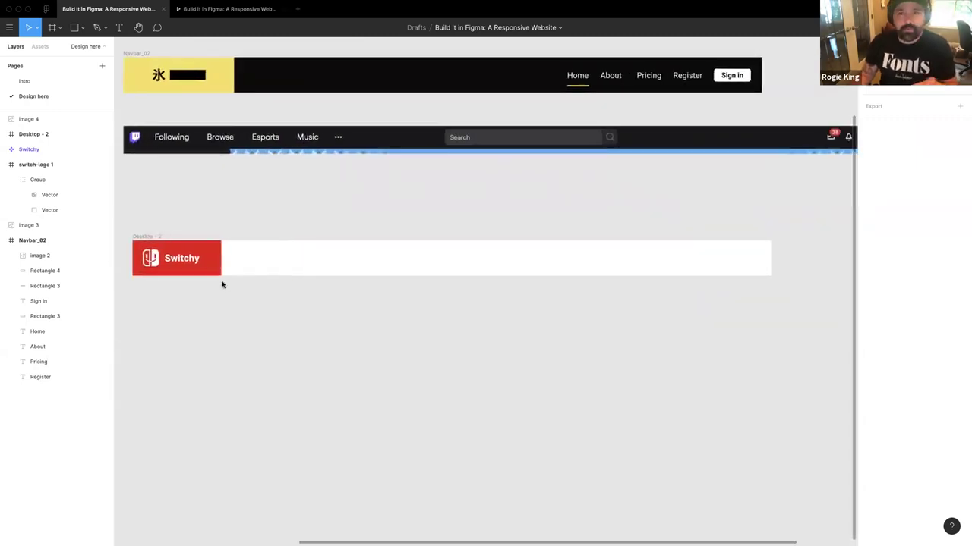
scroll(223, 284, "up", 1)
scroll(223, 285, "left", 1)
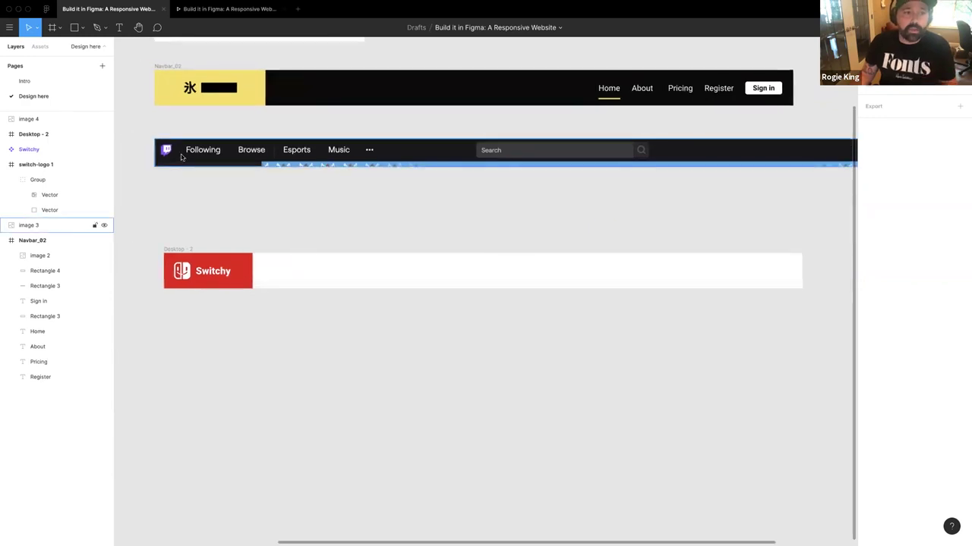
Step: Inspect the text properties of the Switchy wordmark inside the Desktop - 2 header, and deselect it
left_click(179, 156)
double_click(213, 276)
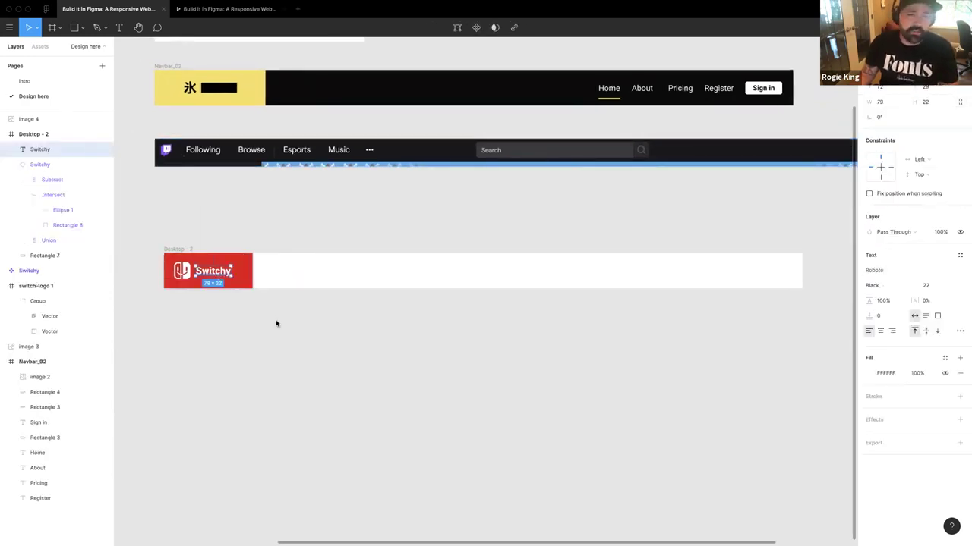
scroll(278, 319, "left", 2)
scroll(278, 319, "up", 1)
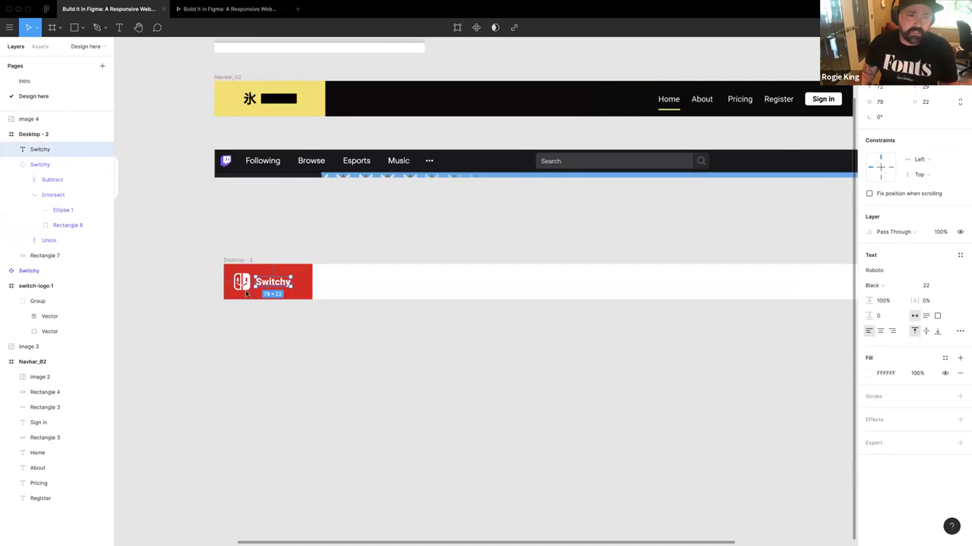
scroll(277, 332, "down", 2)
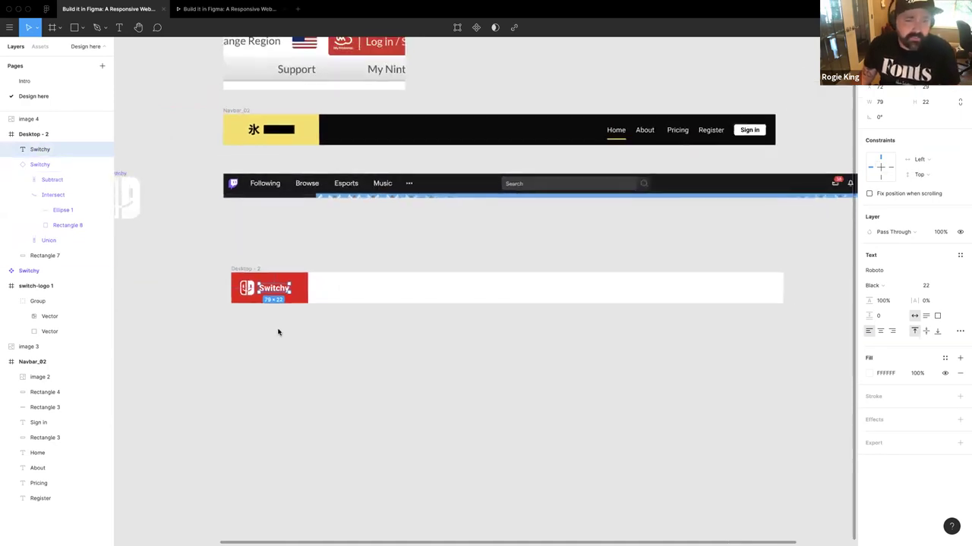
left_click(300, 273)
scroll(299, 273, "right", 2)
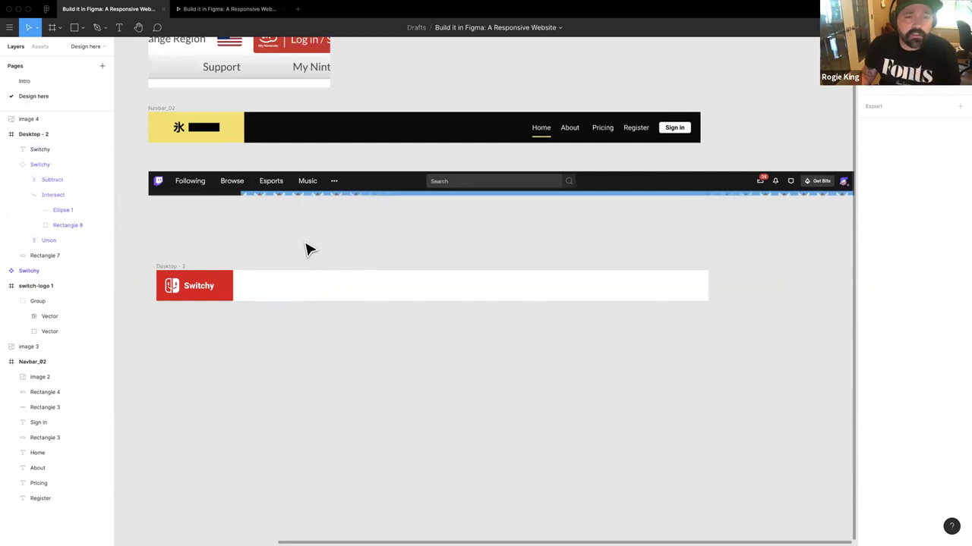
scroll(308, 249, "down", 2)
Step: Examine the Twitch navigation bar image across its full width, covering its logo, links, search field and account icons
left_click(308, 195)
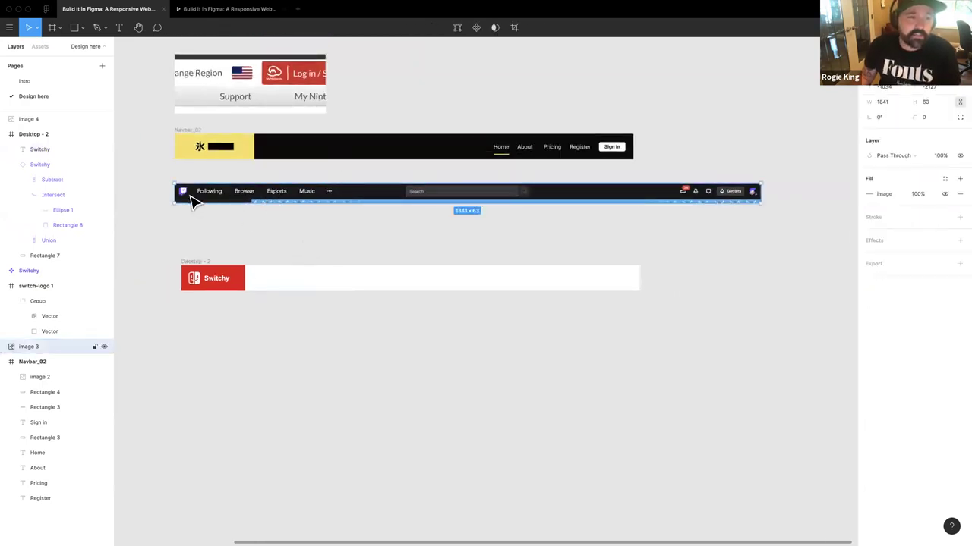
scroll(189, 196, "up", 3)
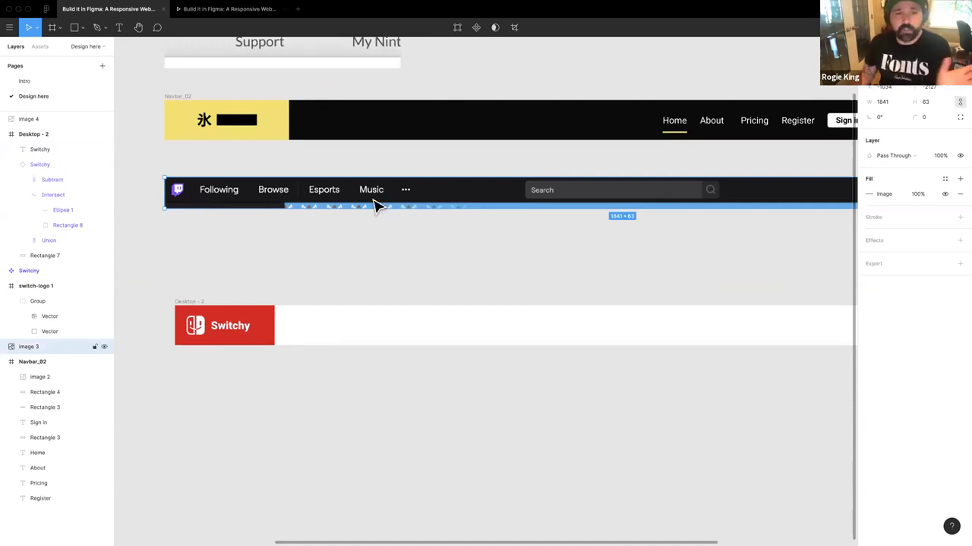
scroll(400, 205, "right", 2)
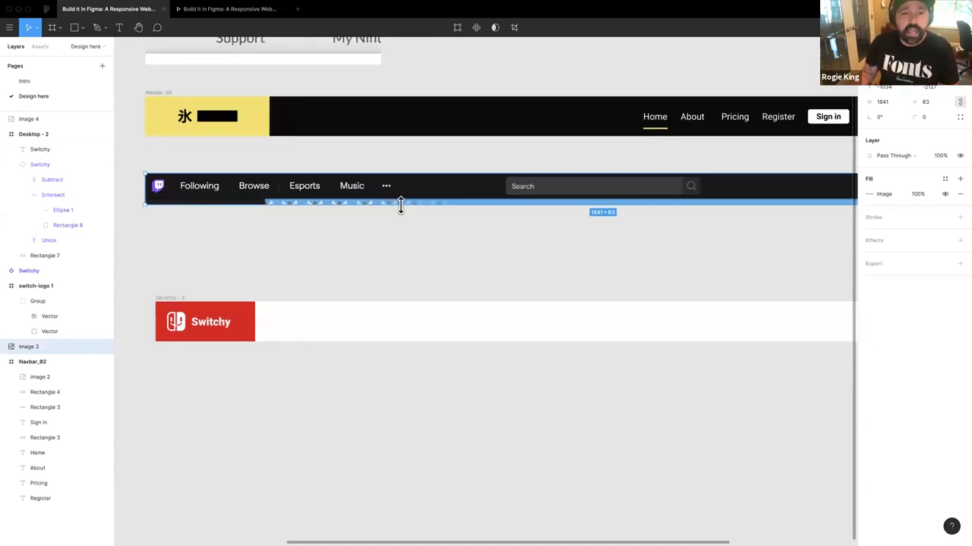
scroll(400, 205, "right", 3)
scroll(357, 202, "right", 10)
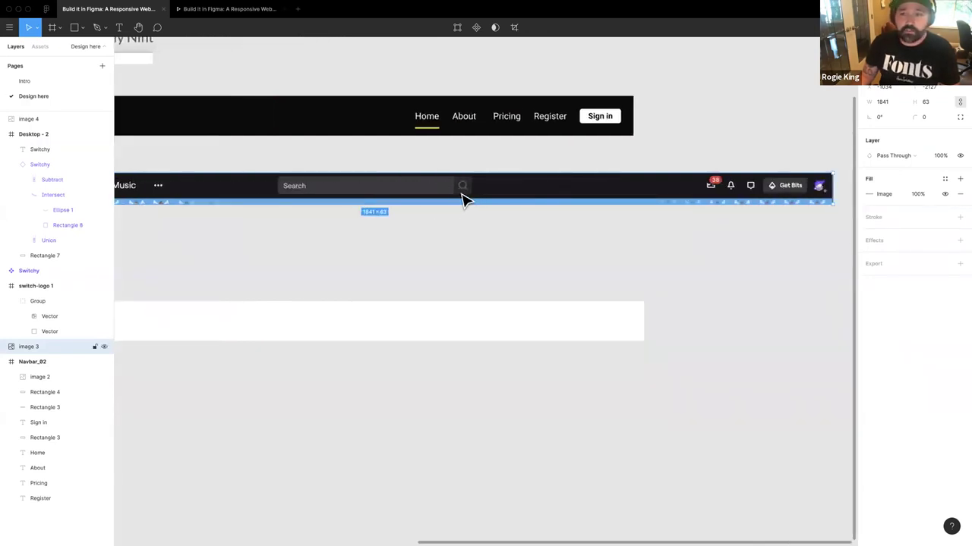
scroll(461, 201, "right", 5)
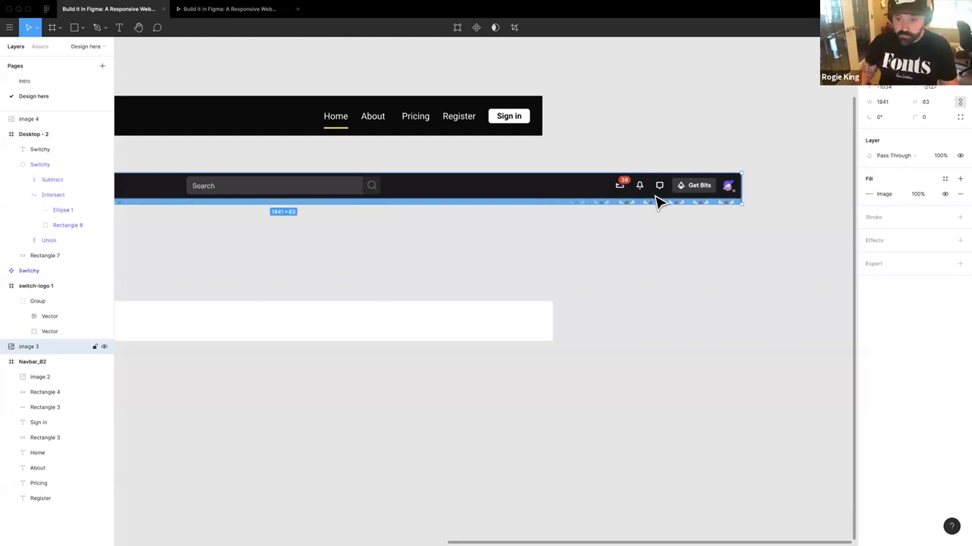
scroll(660, 232, "left", 3)
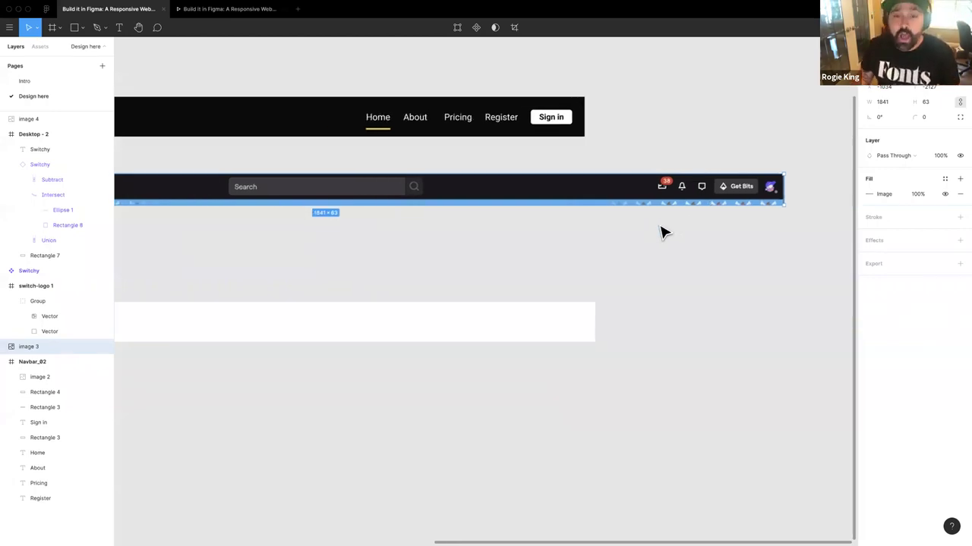
scroll(564, 238, "down", 5)
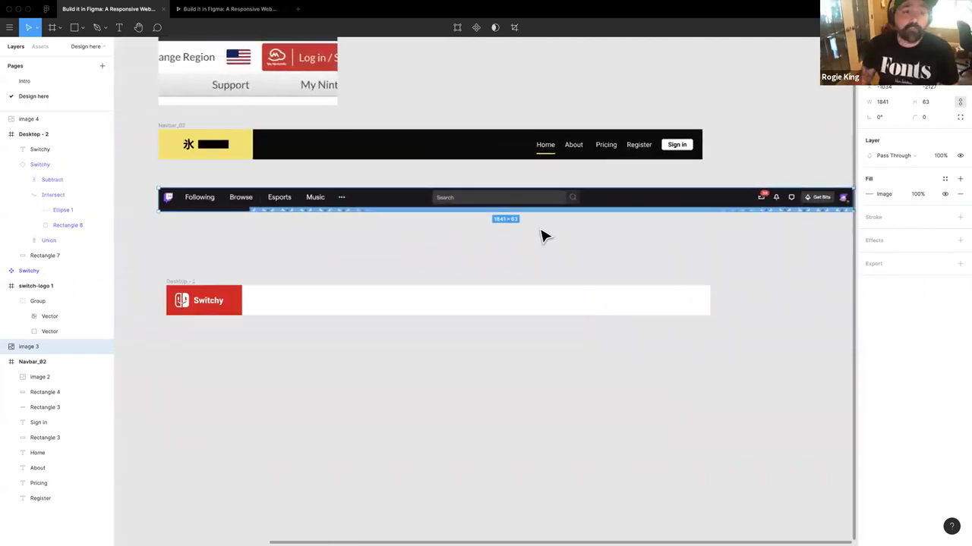
scroll(545, 235, "up", 2)
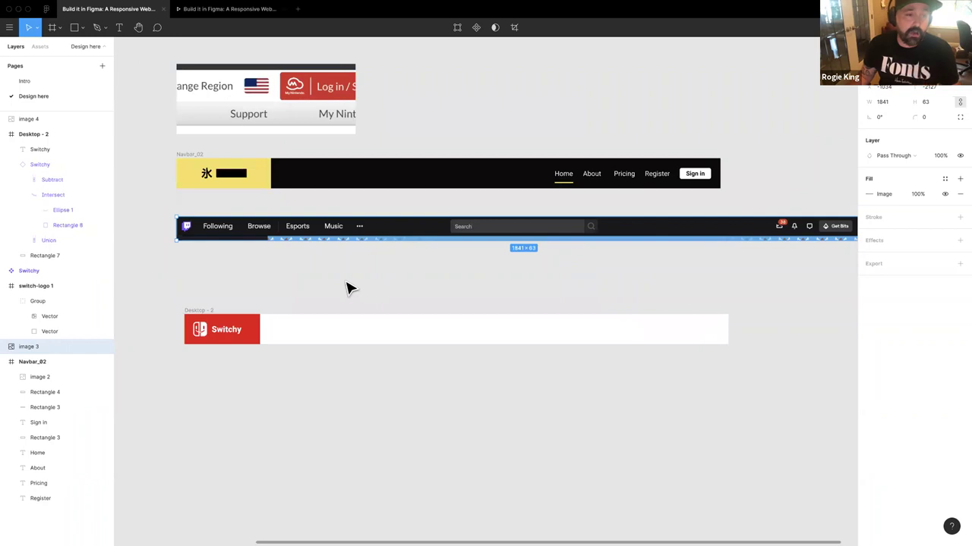
scroll(347, 286, "down", 3)
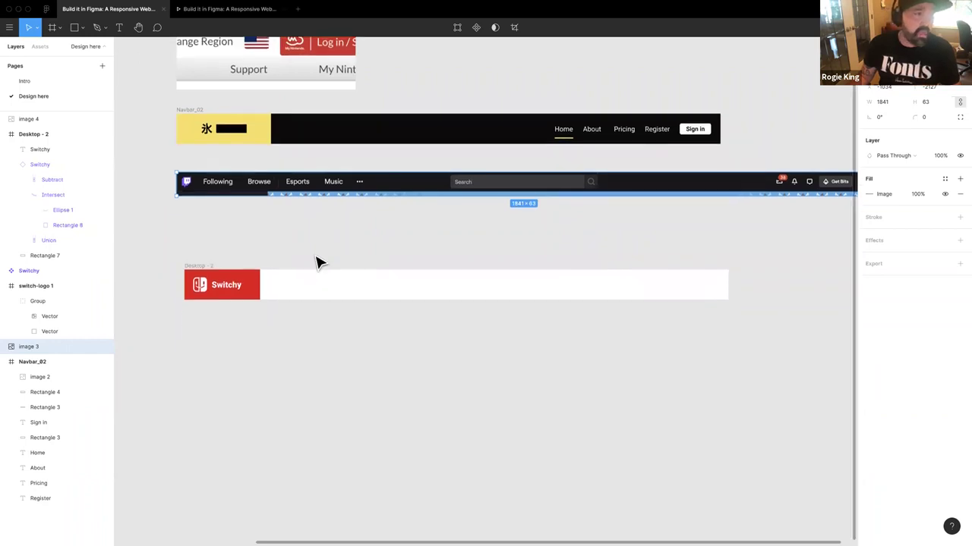
Step: Draw a freehand frame about 393 × 283 below the Switchy header and undo it
left_click(50, 28)
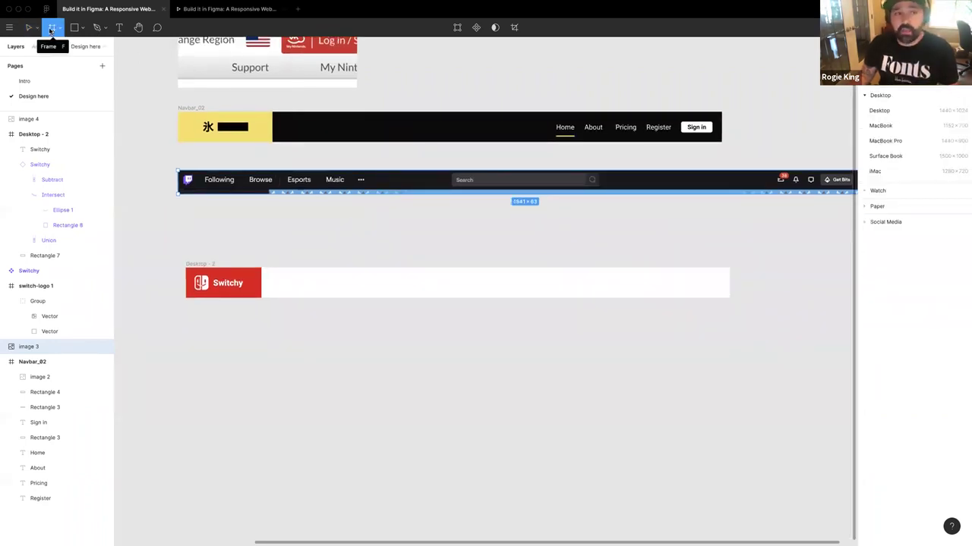
left_click_drag(254, 337, 405, 443)
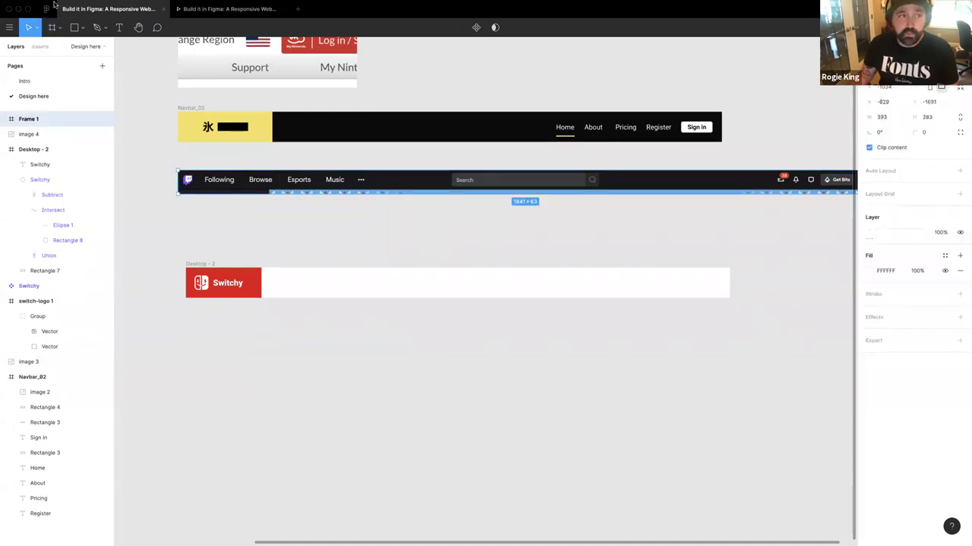
key("ctrl+z")
Step: Add a frame from the Desktop 1440 × 1024 preset and delete it
key("f")
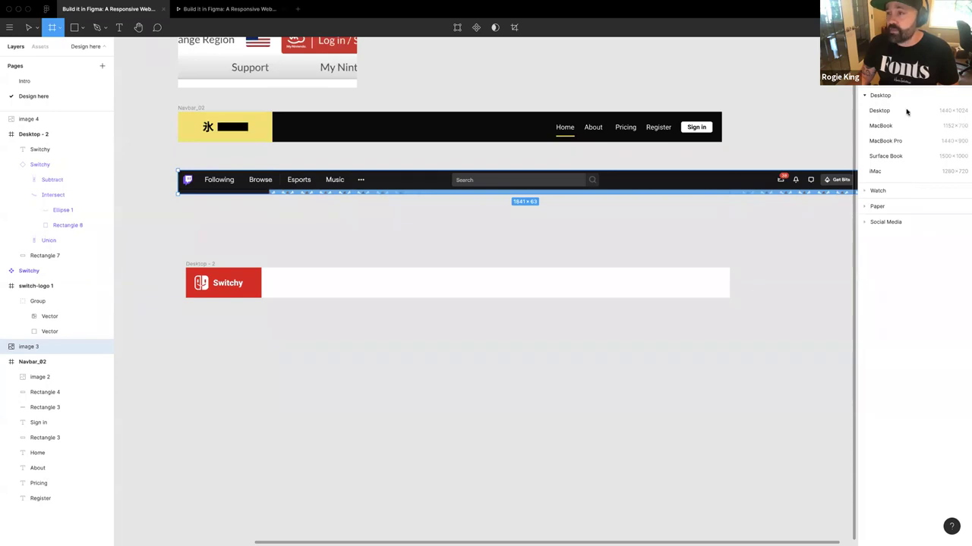
left_click(881, 111)
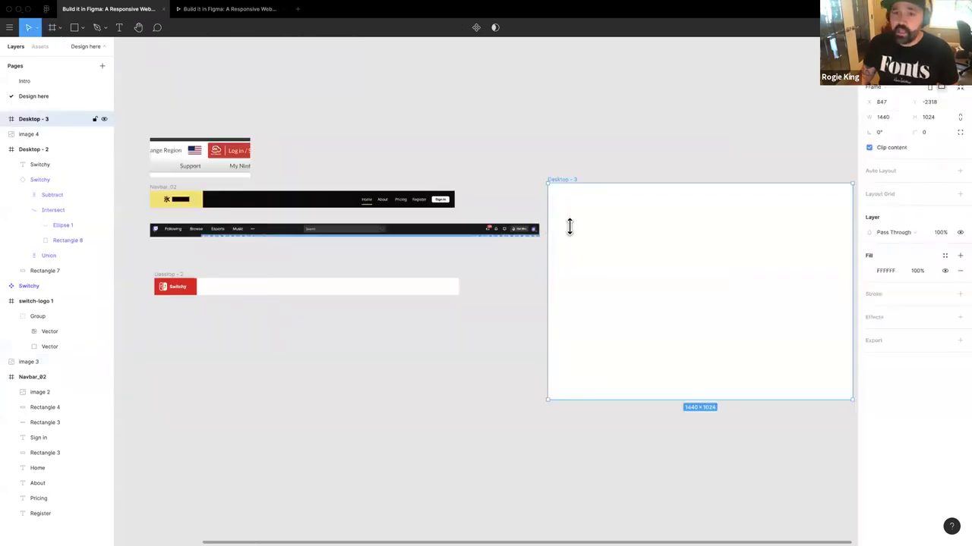
scroll(566, 180, "right", 2)
scroll(560, 181, "left", 5)
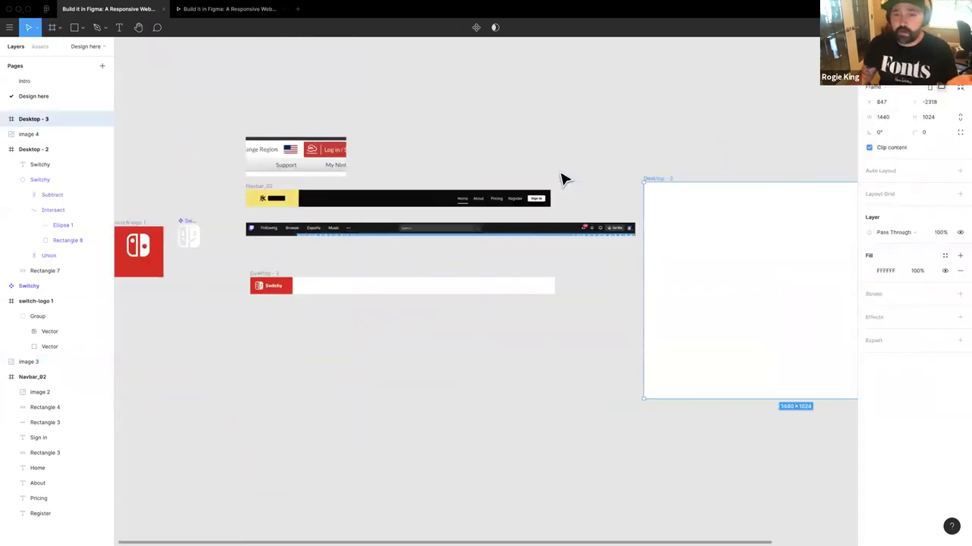
scroll(562, 179, "right", 2)
scroll(562, 179, "right", 1)
key("Delete")
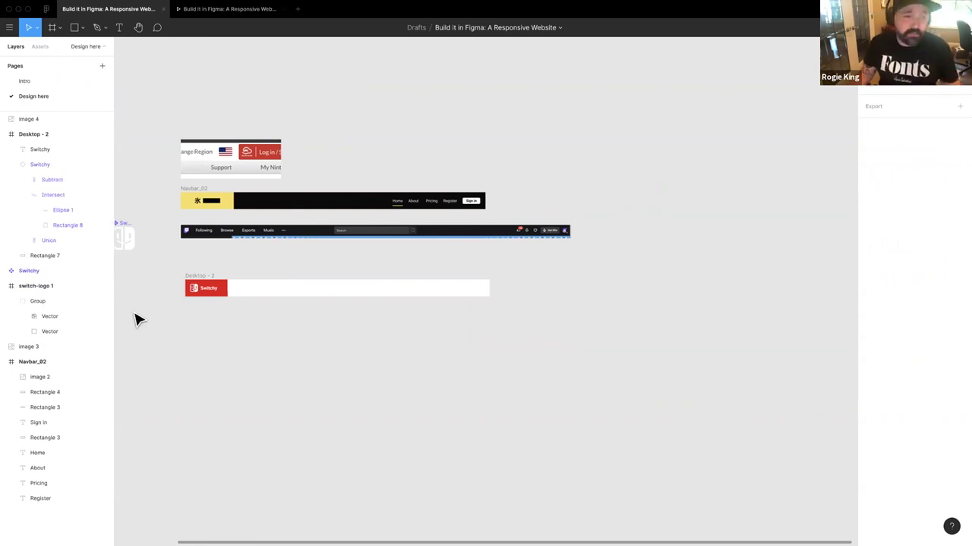
Step: Examine the Switchy logo component and compare it with the logo and wordmark in the Desktop - 2 header
scroll(228, 364, "left", 5)
scroll(258, 285, "up", 3)
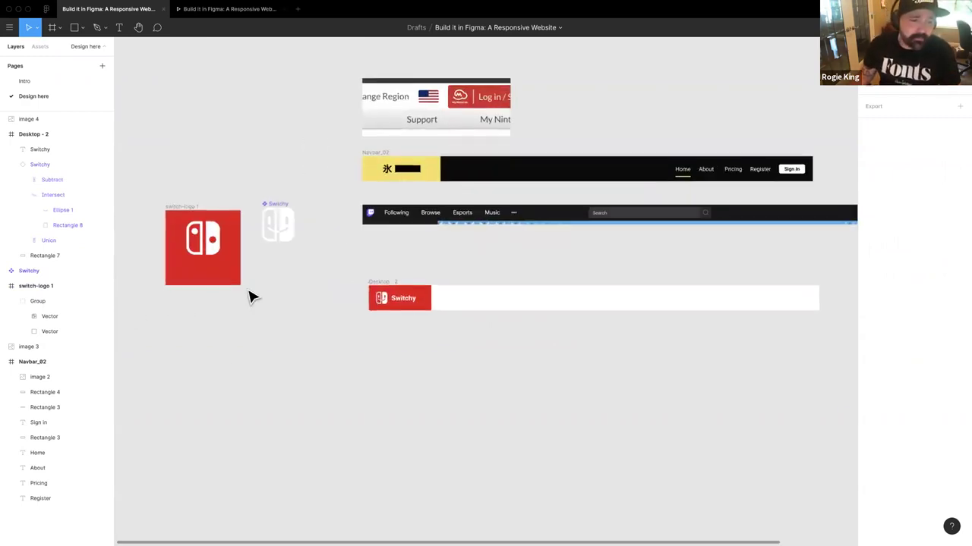
scroll(265, 315, "up", 2)
scroll(296, 223, "right", 3)
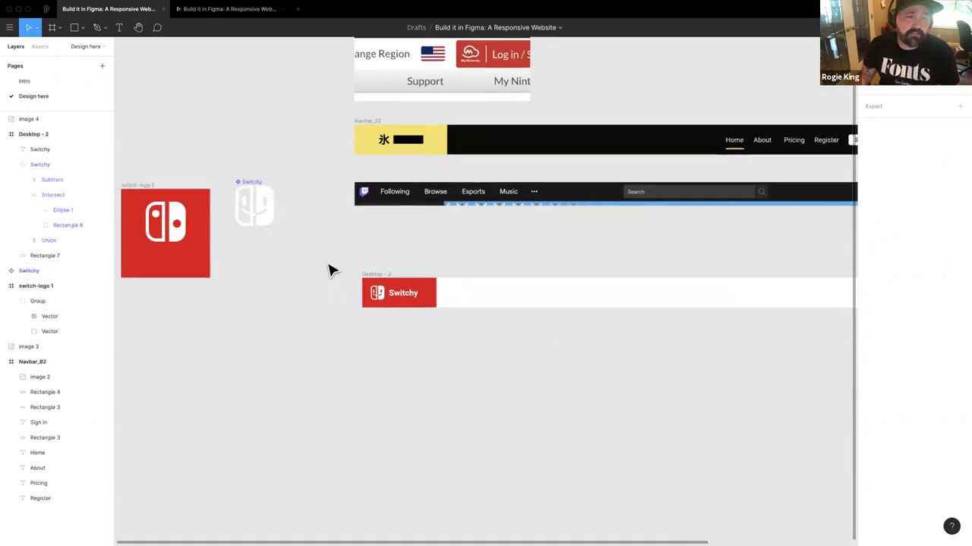
scroll(237, 214, "up", 5)
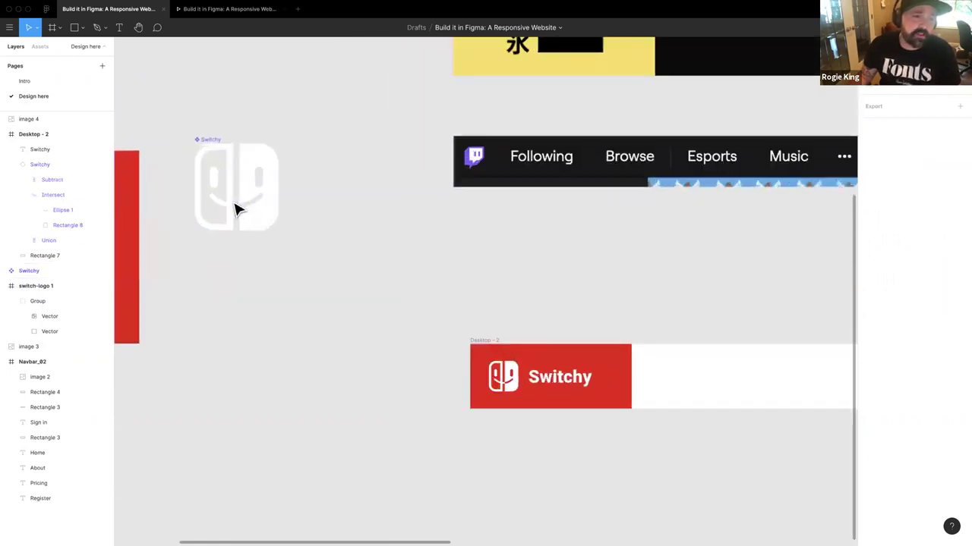
left_click(268, 226)
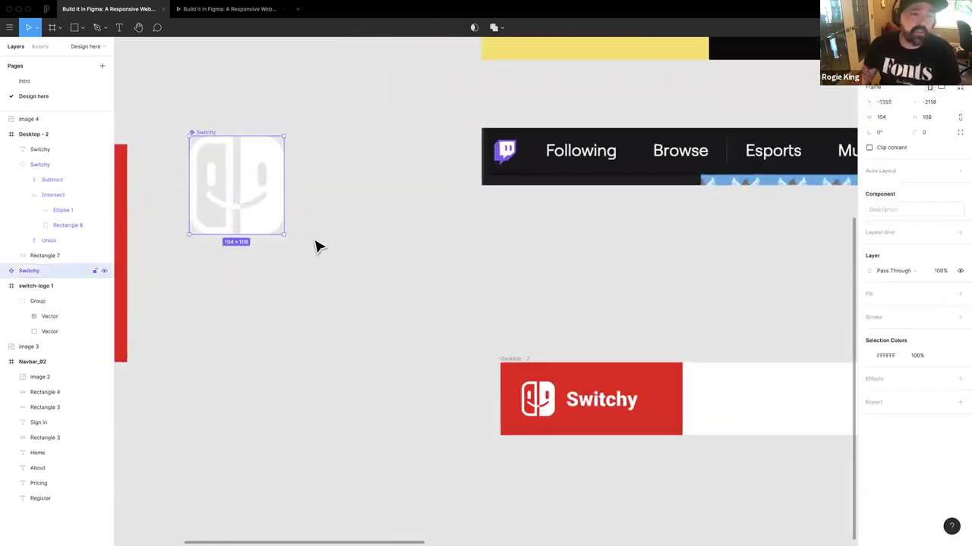
scroll(316, 245, "right", 5)
scroll(316, 245, "down", 2)
scroll(304, 265, "down", 5)
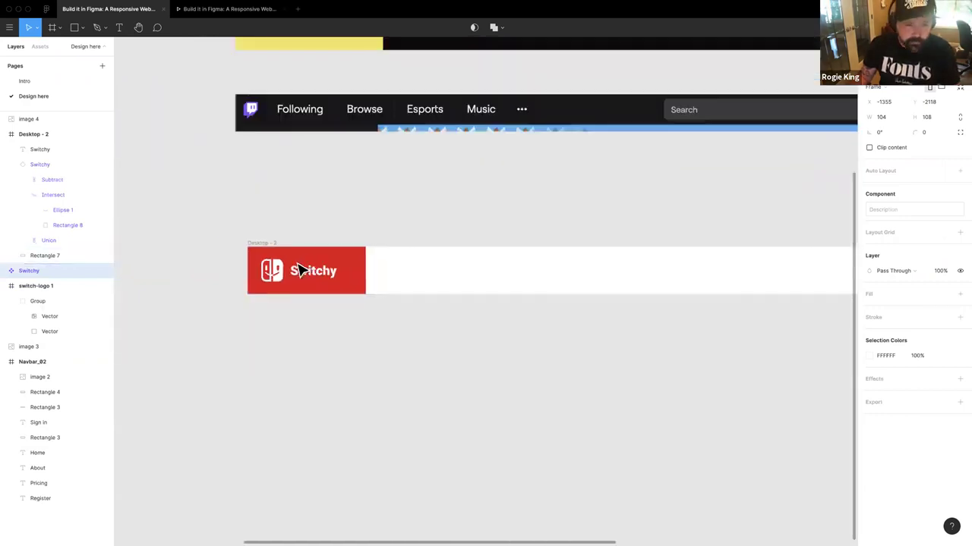
scroll(258, 315, "left", 4)
scroll(262, 313, "right", 4)
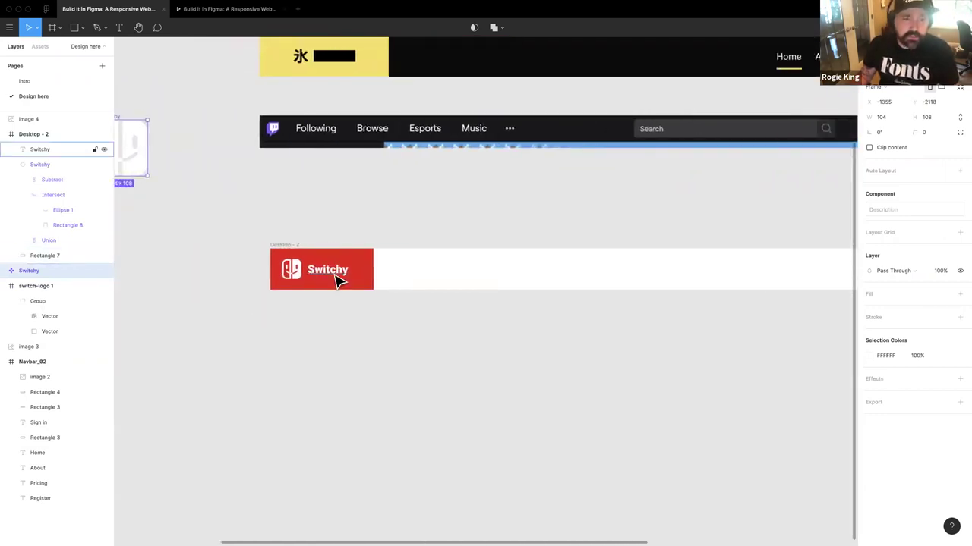
Step: Move the Switchy wordmark and the red rectangle out of the Desktop - 2 frame and delete the old frame
left_click_drag(323, 275, 443, 198)
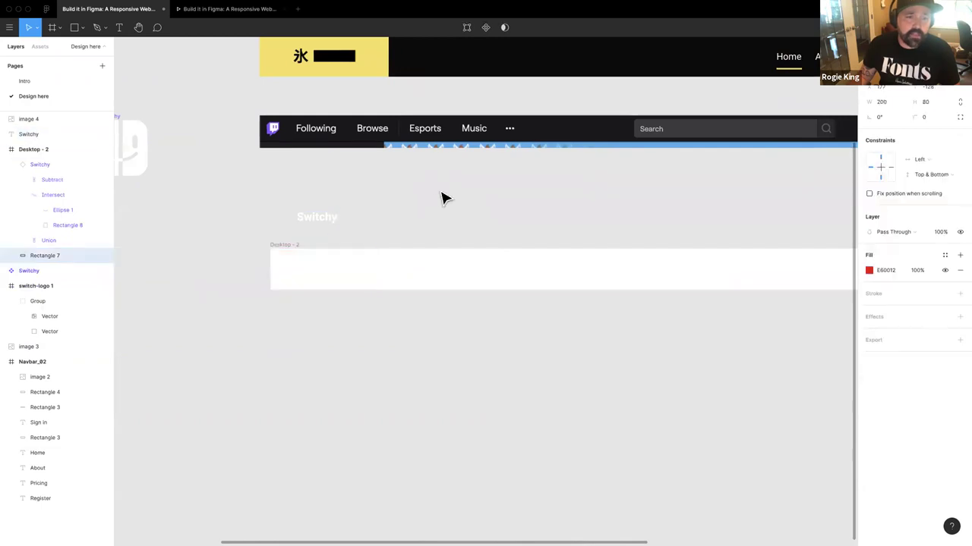
key("Delete")
scroll(271, 251, "down", 2)
scroll(243, 243, "up", 3)
scroll(235, 239, "left", 3)
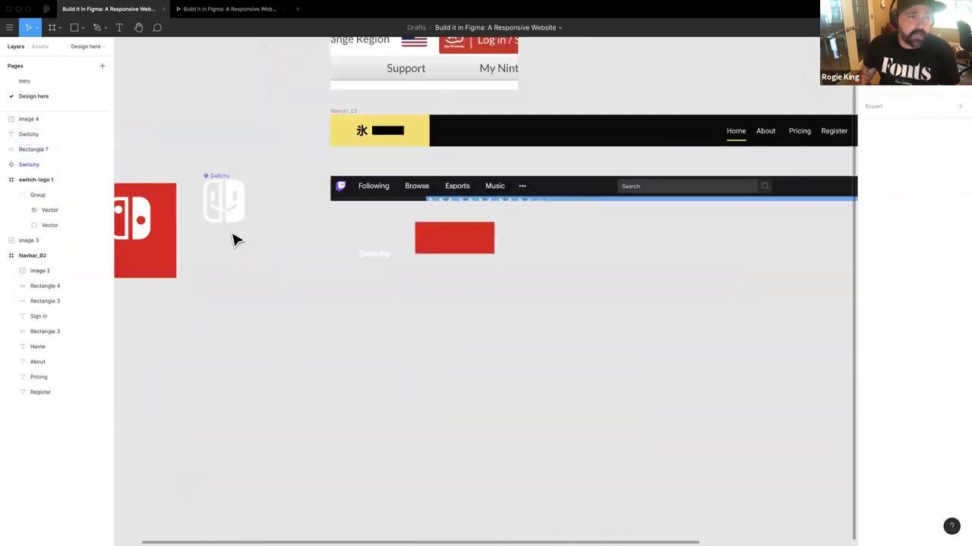
Step: Add a frame from the Desktop 1440 × 1024 preset and place it below the reference navigation bars, aligned with their left edge
left_click(252, 210)
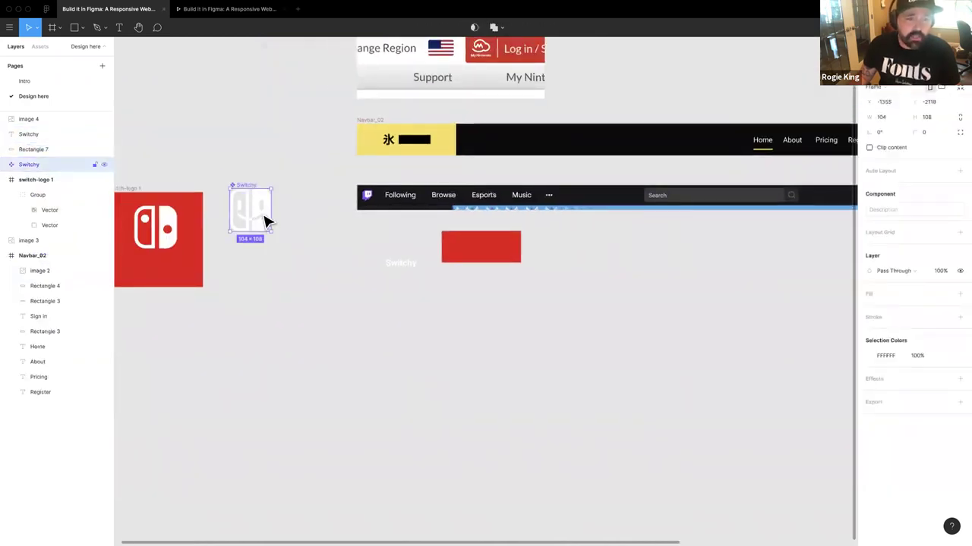
left_click(52, 27)
left_click(883, 112)
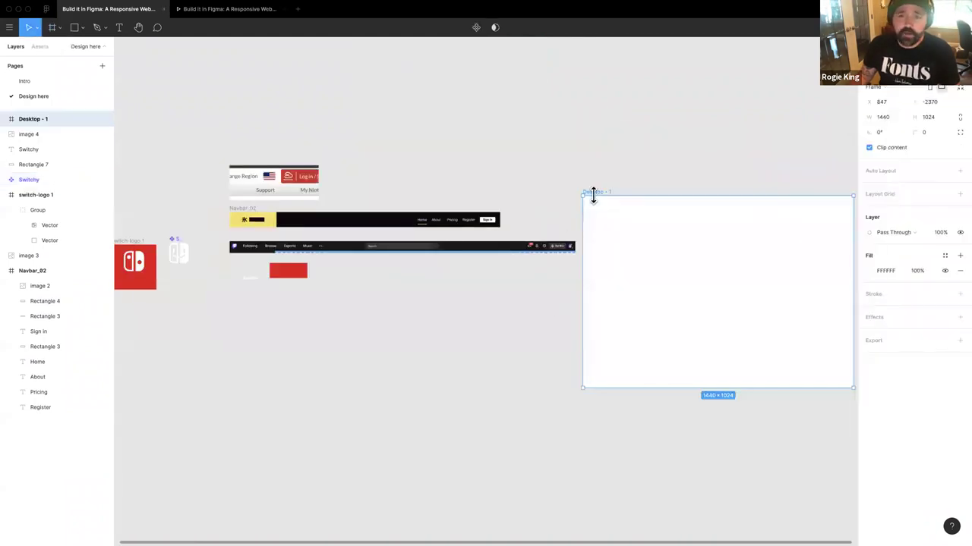
left_click_drag(605, 198, 473, 293)
left_click_drag(303, 357, 250, 299)
Step: Set the height of the Desktop - 1 frame to 80
scroll(301, 389, "left", 3)
scroll(301, 389, "up", 2)
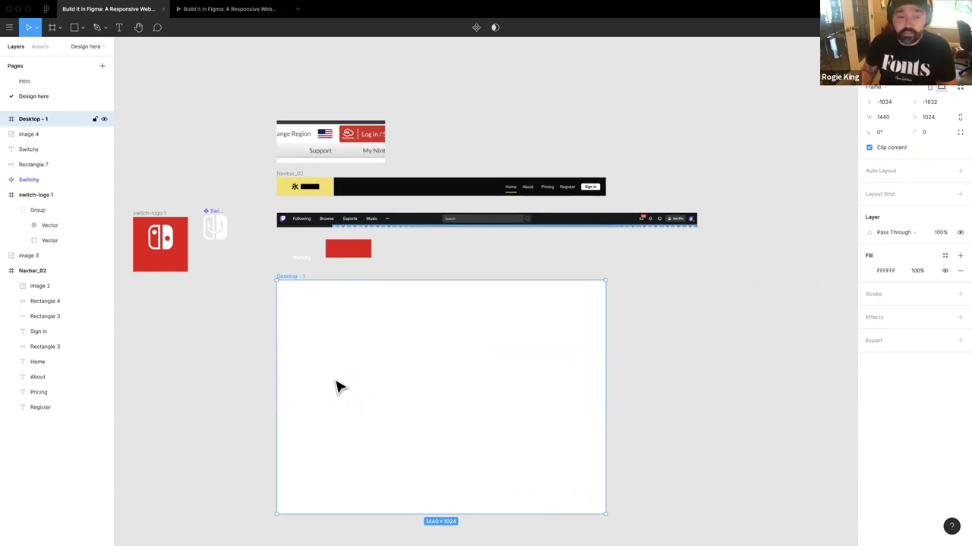
scroll(455, 410, "right", 1)
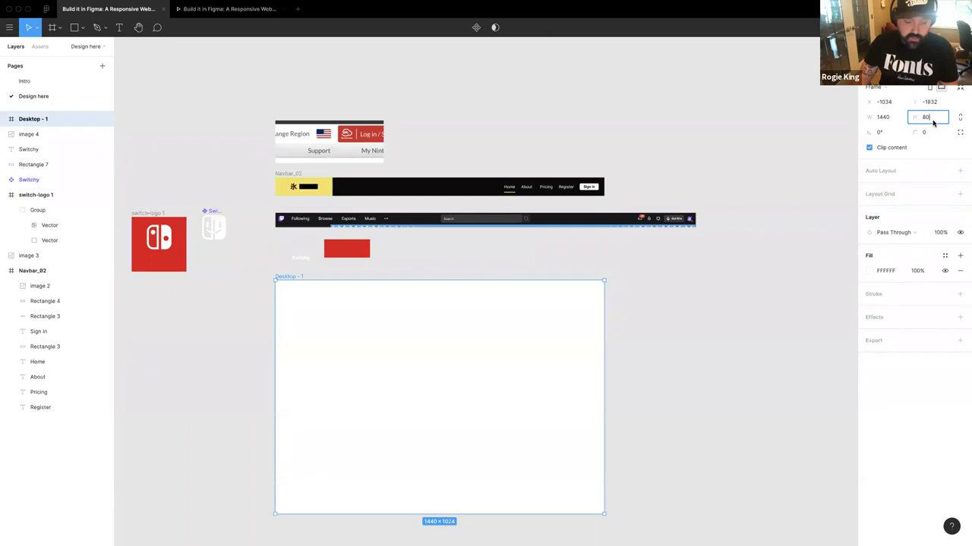
key("Return")
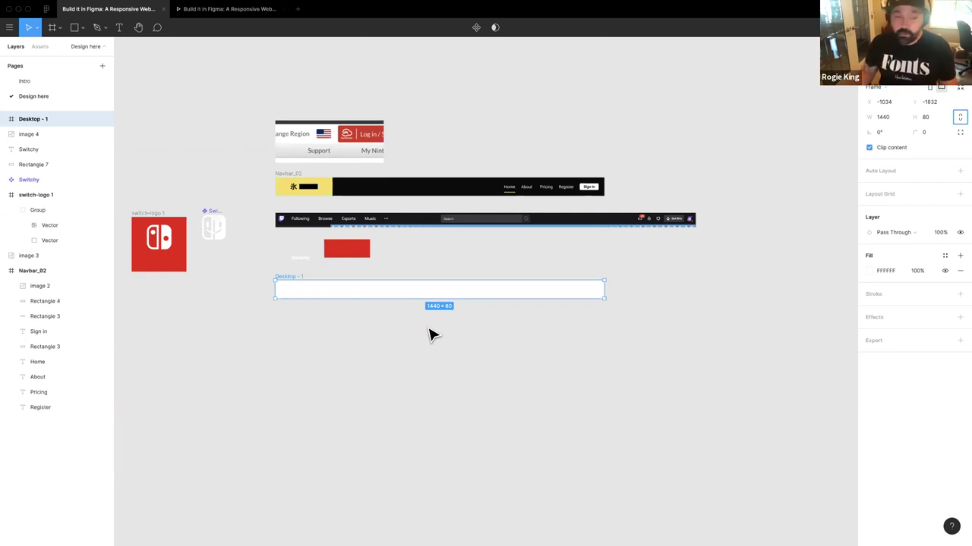
Step: Place the red rectangle at the left end of the Desktop - 1 frame and put the Switchy wordmark on it
scroll(279, 297, "up", 5)
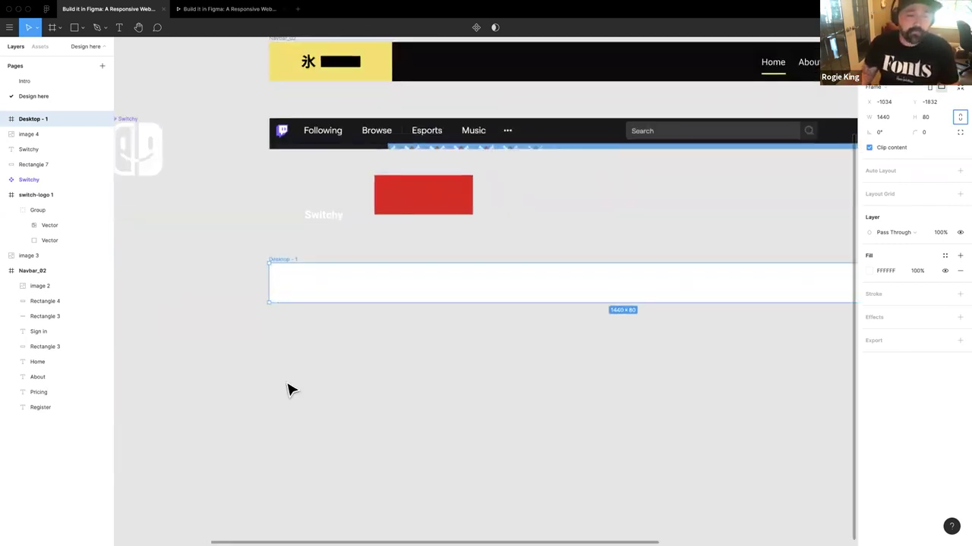
scroll(327, 265, "left", 2)
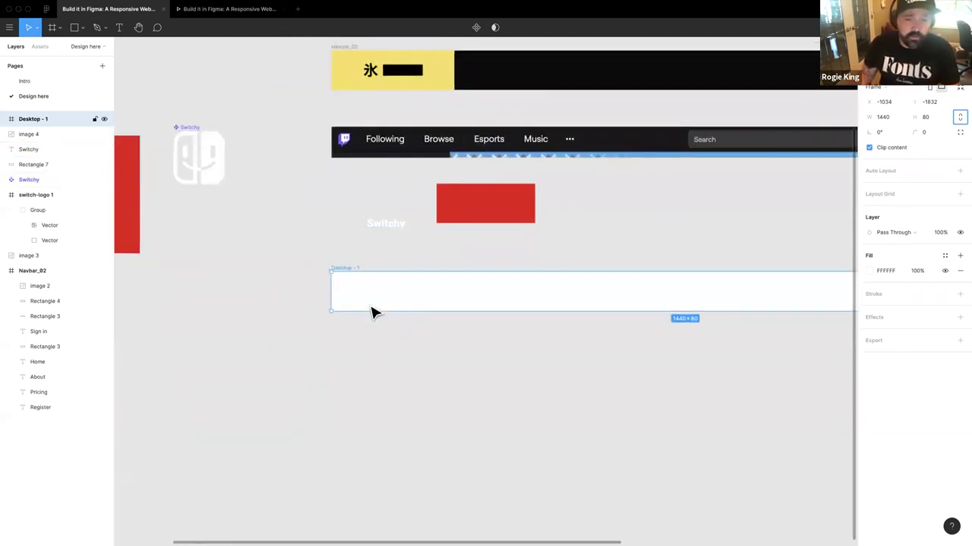
scroll(351, 311, "right", 5)
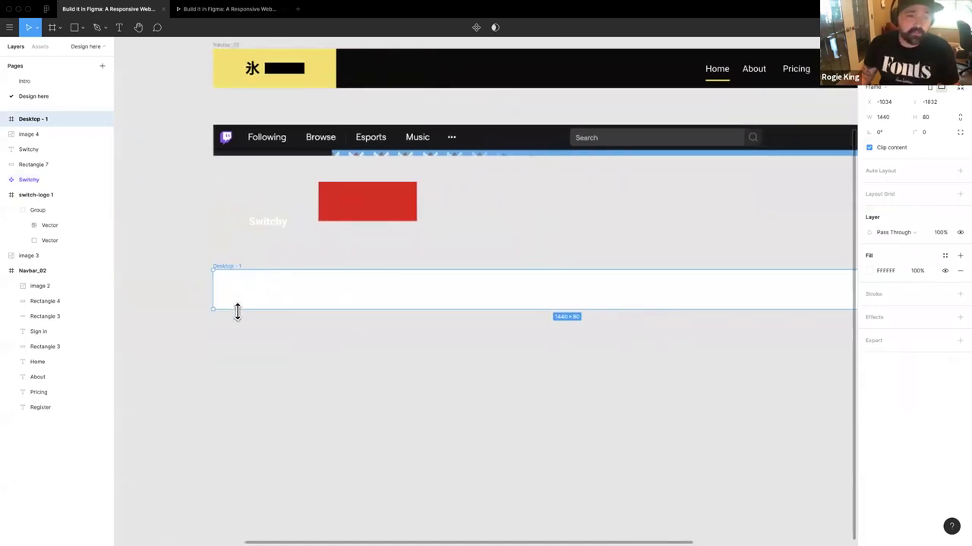
left_click(357, 221)
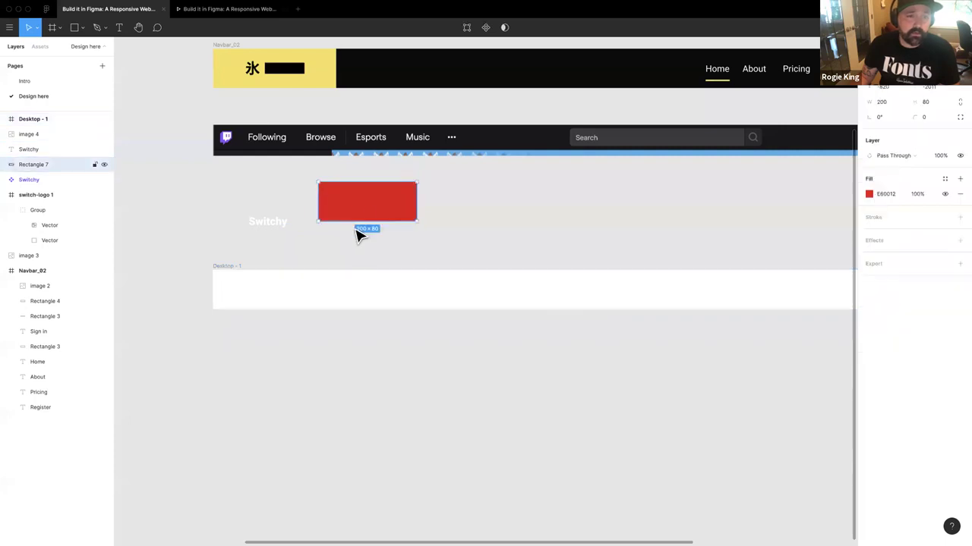
left_click_drag(365, 217, 288, 295)
scroll(357, 200, "left", 3)
left_click(339, 225)
left_click_drag(326, 223, 335, 298)
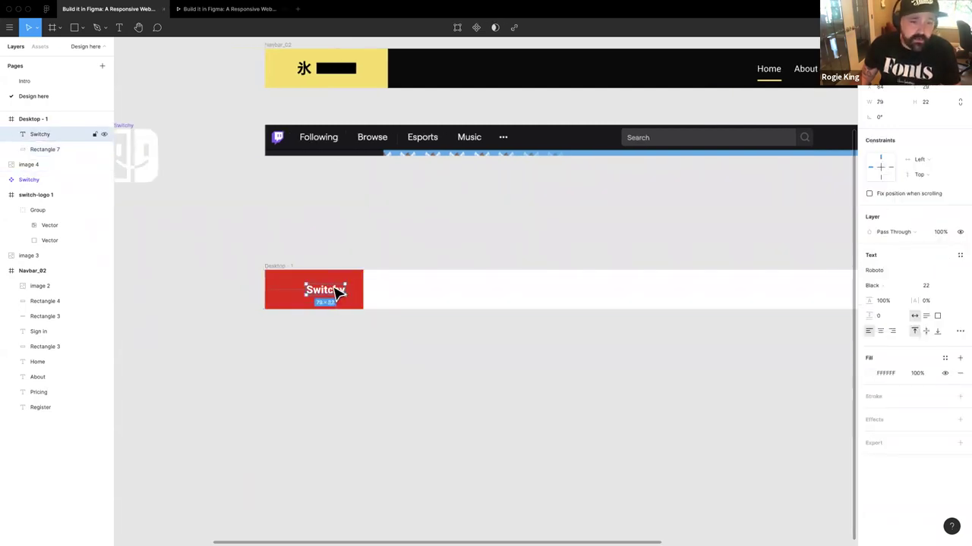
Step: Wrap the Switchy wordmark and red rectangle in an auto layout frame and set its horizontal padding to 32
scroll(357, 292, "left", 4)
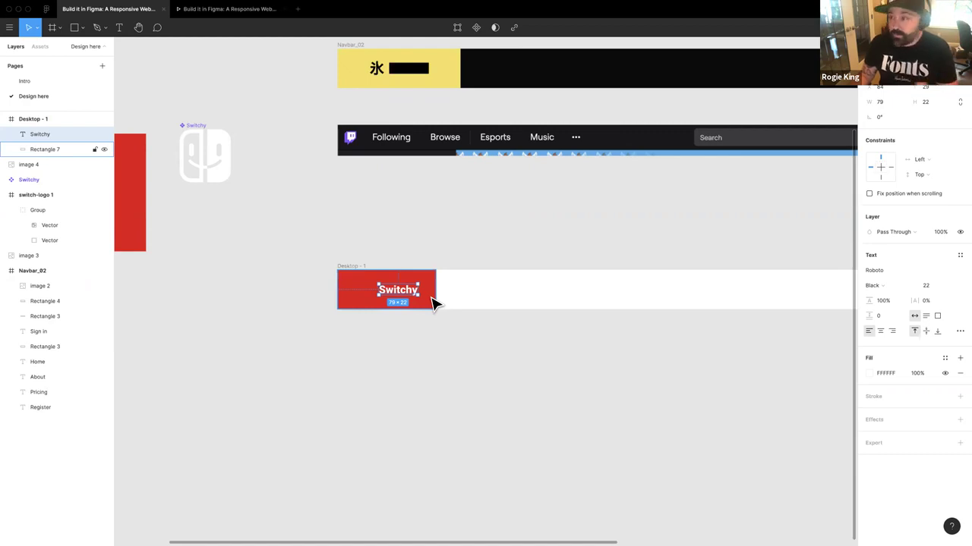
left_click(366, 298, "shift")
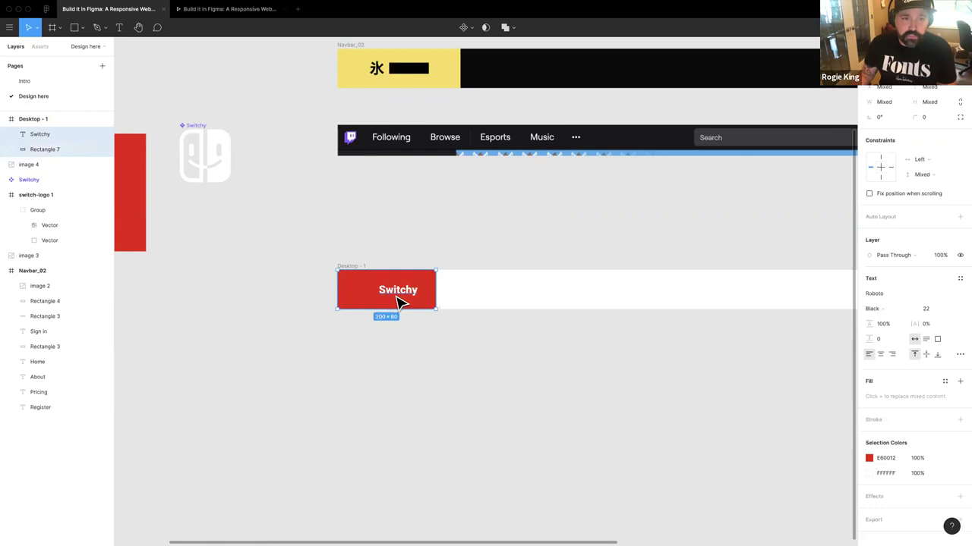
key("shift+a")
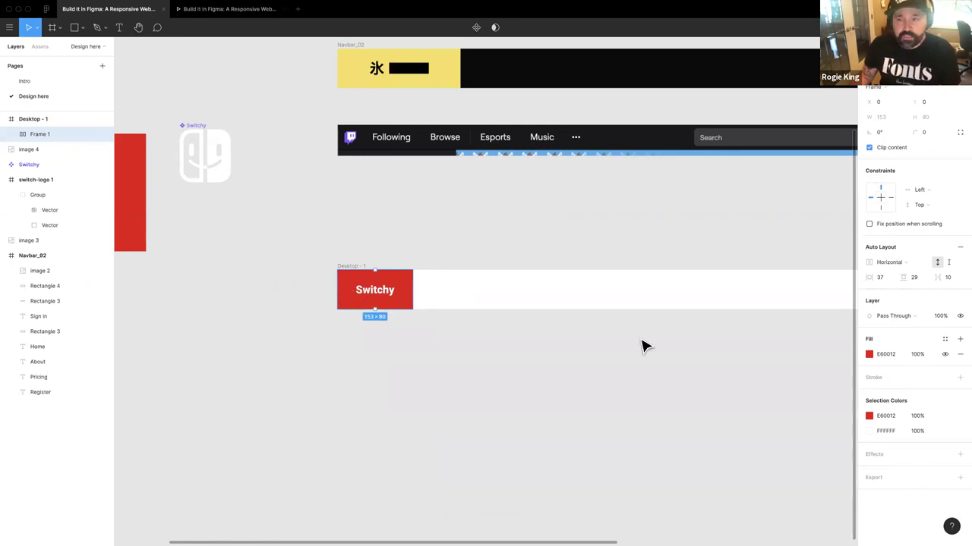
left_click(882, 278)
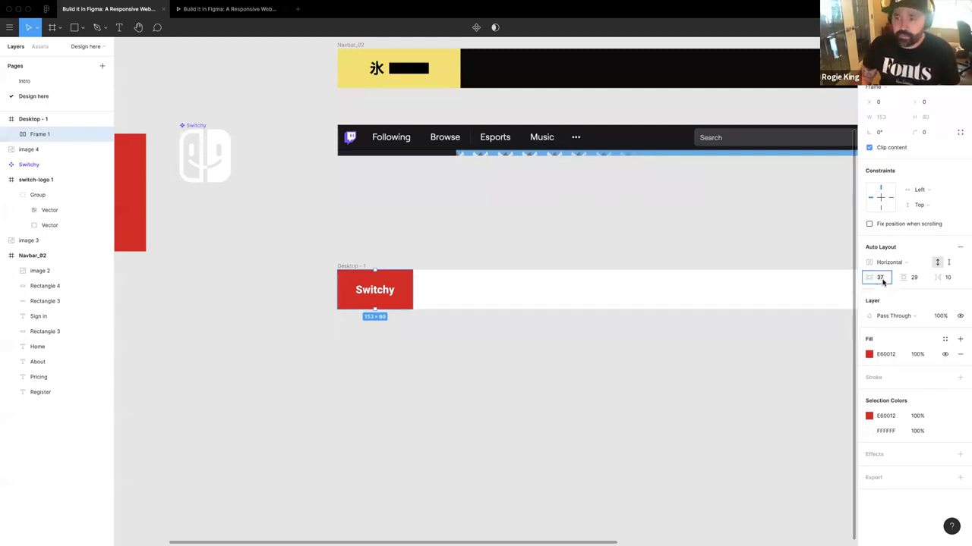
type("32")
key("Tab")
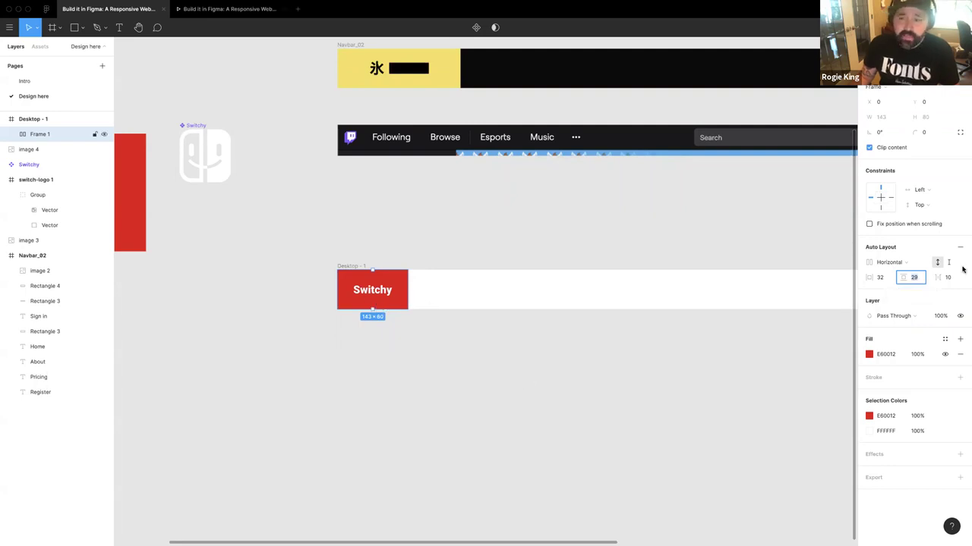
Step: Inspect the Switchy text inside the auto layout frame and reselect the frame
double_click(383, 297)
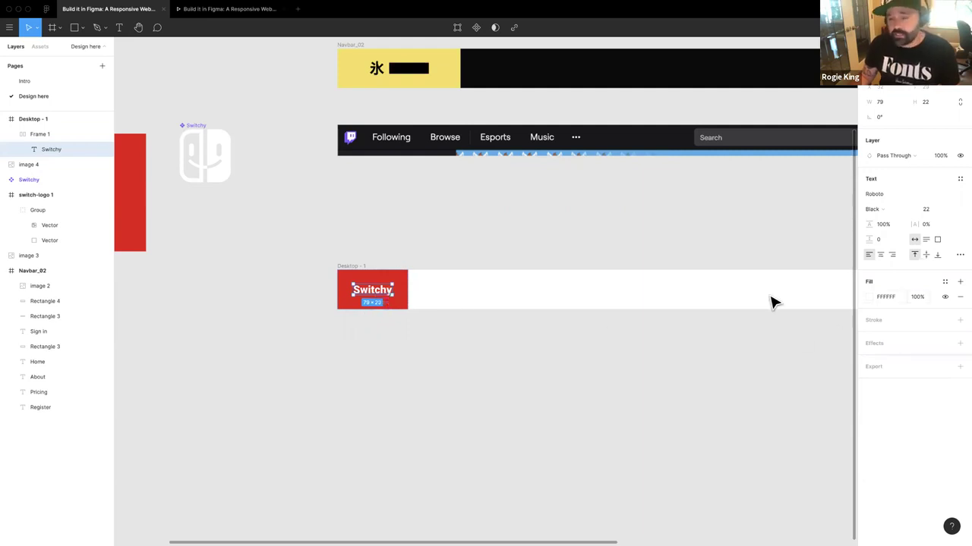
left_click(399, 314)
left_click(384, 299)
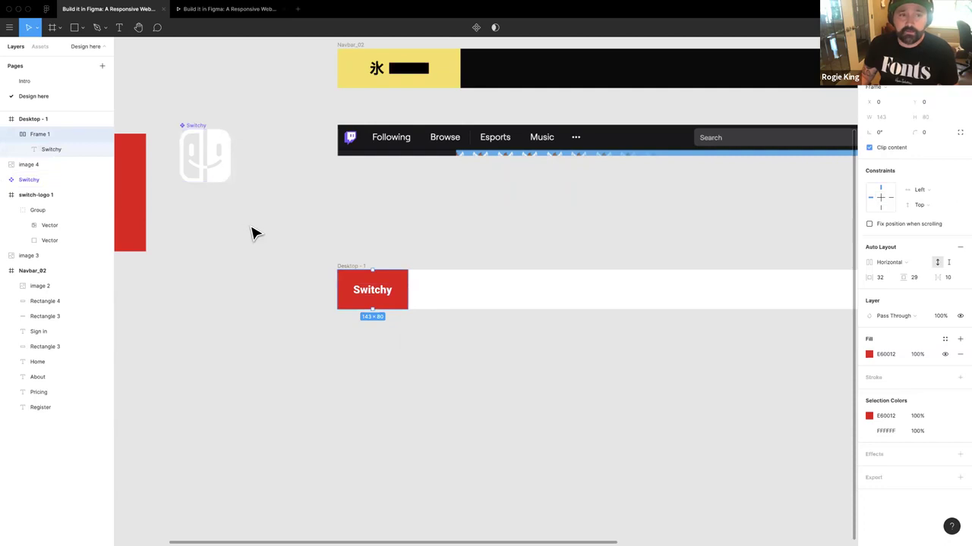
Step: Place an instance of the Switchy logo component beside the Desktop - 1 header and scale it down to 76 × 79, undoing any further reduction
left_click(205, 166)
left_click_drag(210, 165, 302, 300)
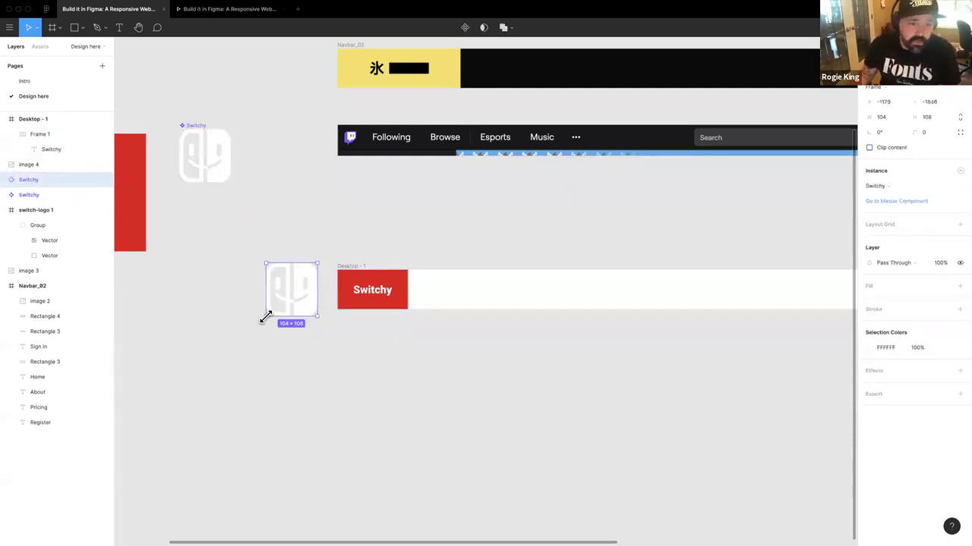
scroll(257, 321, "left", 3)
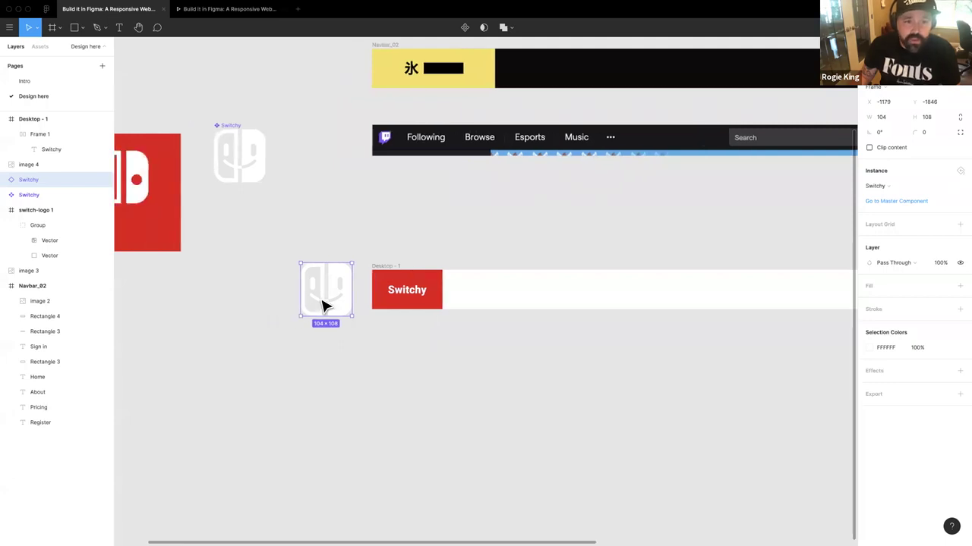
left_click_drag(302, 314, 338, 287)
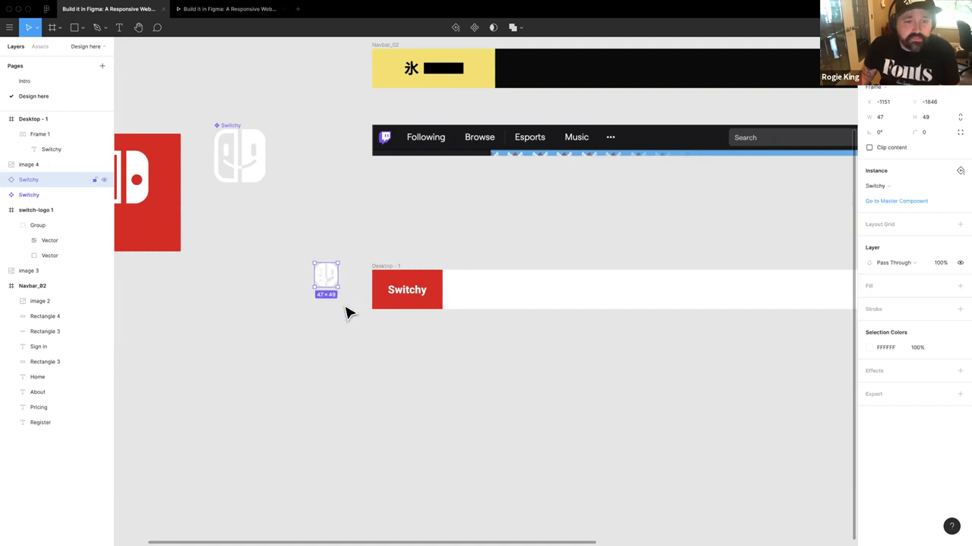
key("ctrl+z")
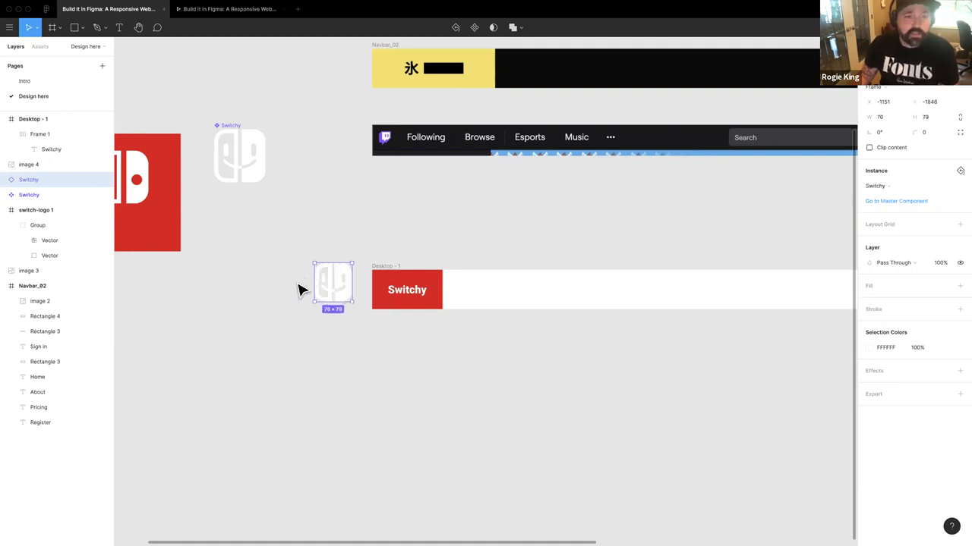
Step: Collapse the Subtract, Intersect and Union layers of the Switchy master component and check the constraints they share
left_click(245, 158)
double_click(246, 155)
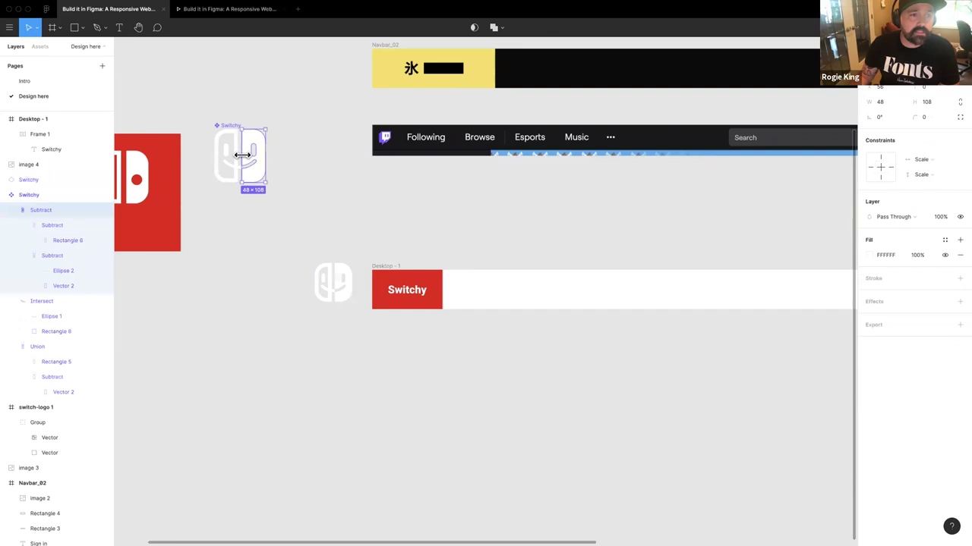
left_click(9, 211)
left_click(10, 225)
left_click(12, 240)
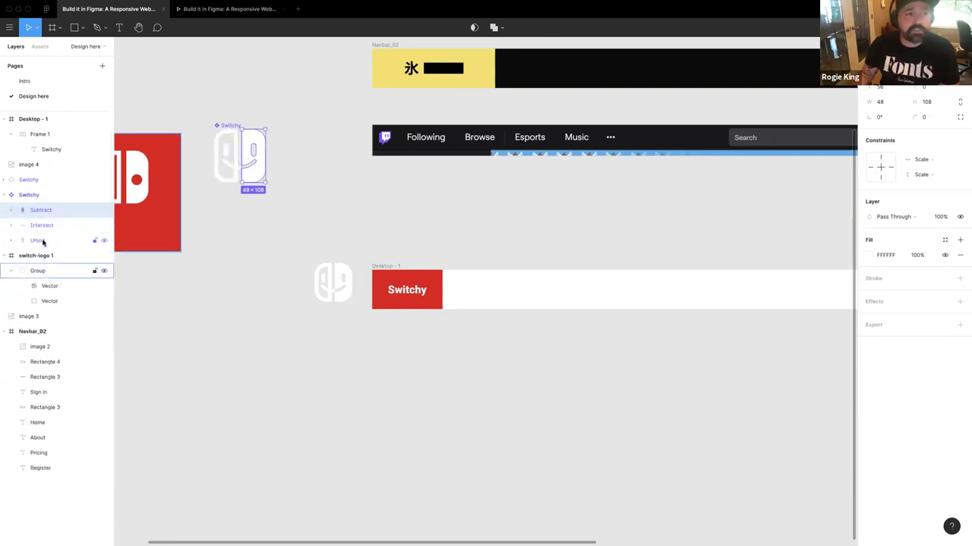
left_click(42, 240, "shift")
right_click(48, 229)
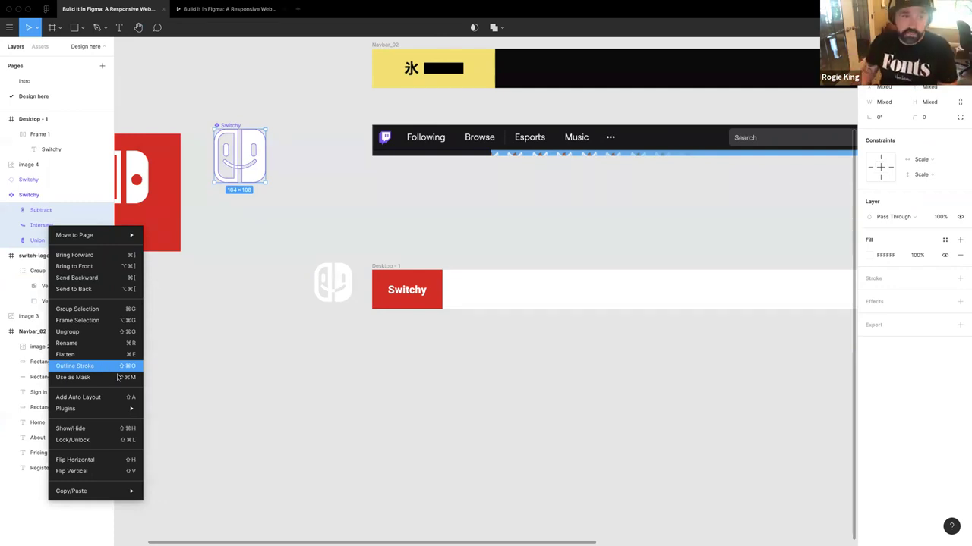
left_click(258, 227)
Step: Scale the Switchy logo instance beside the header down to 38 × 40
left_click(336, 282)
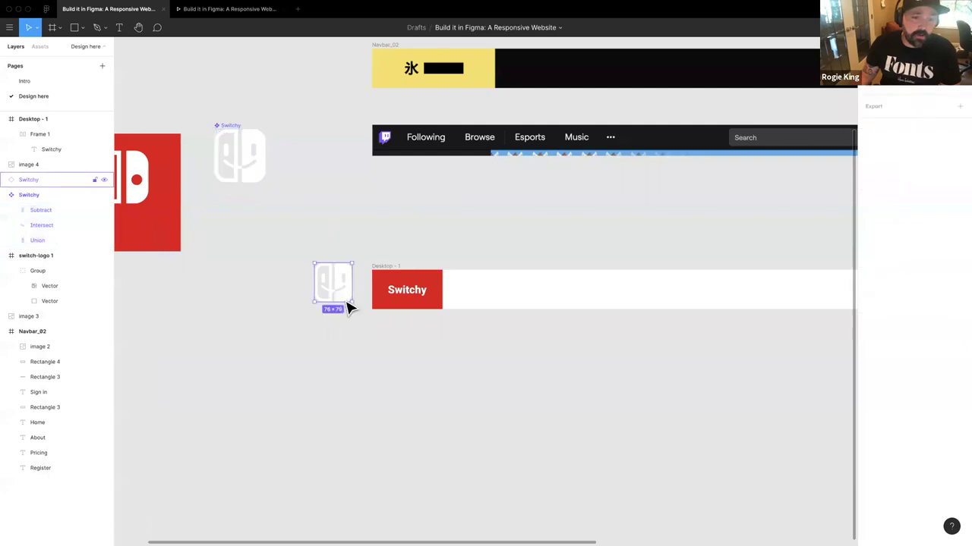
mouse_move(349, 304)
left_mouse_down()
mouse_move(323, 281)
mouse_move(340, 295)
left_mouse_up()
scroll(338, 296, "right", 2)
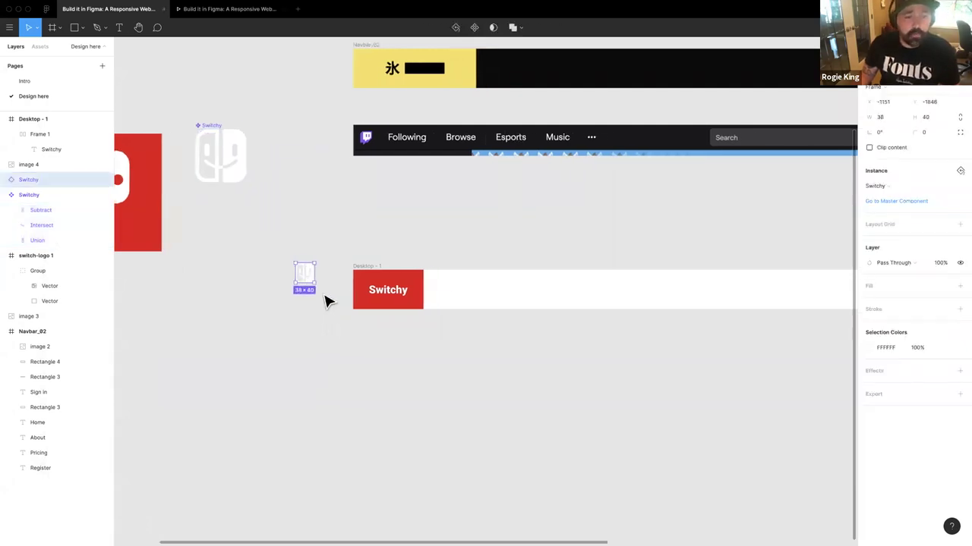
Step: Move the Switchy master component slightly downward and undo the move
left_click(238, 174)
left_click_drag(238, 174, 243, 217)
key("ctrl+z")
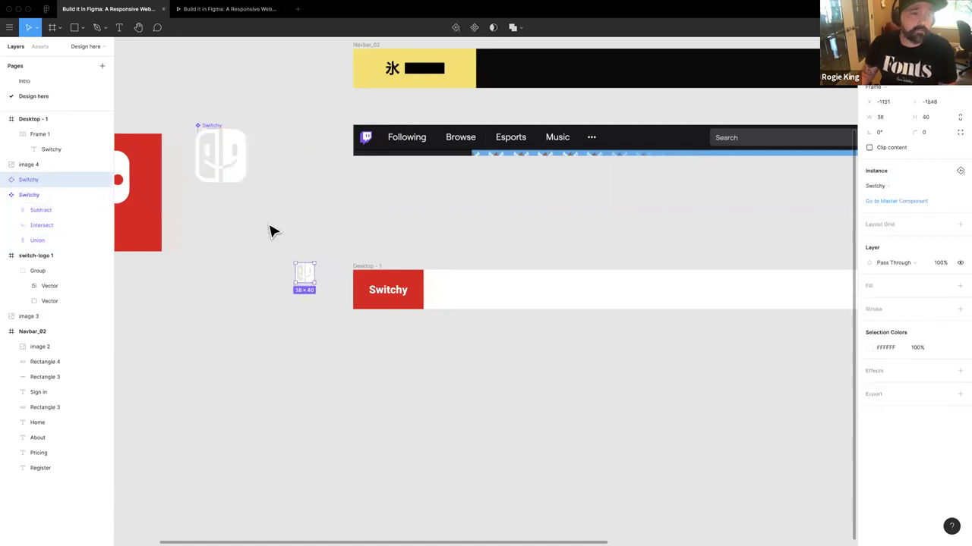
Step: Undo the last scaling of the logo instance beside the header and place another Switchy instance directly below the master component
key("ctrl+z")
key("ctrl+z")
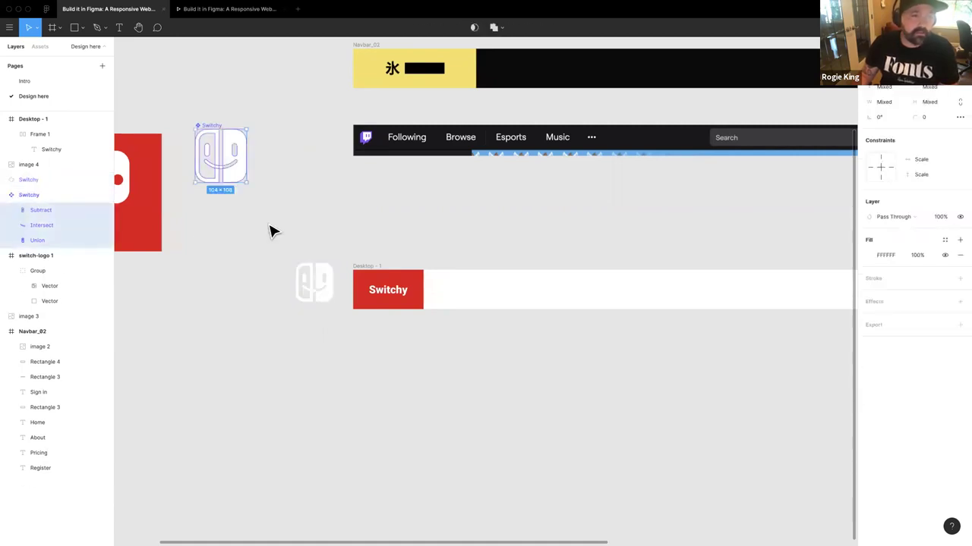
left_click(232, 165)
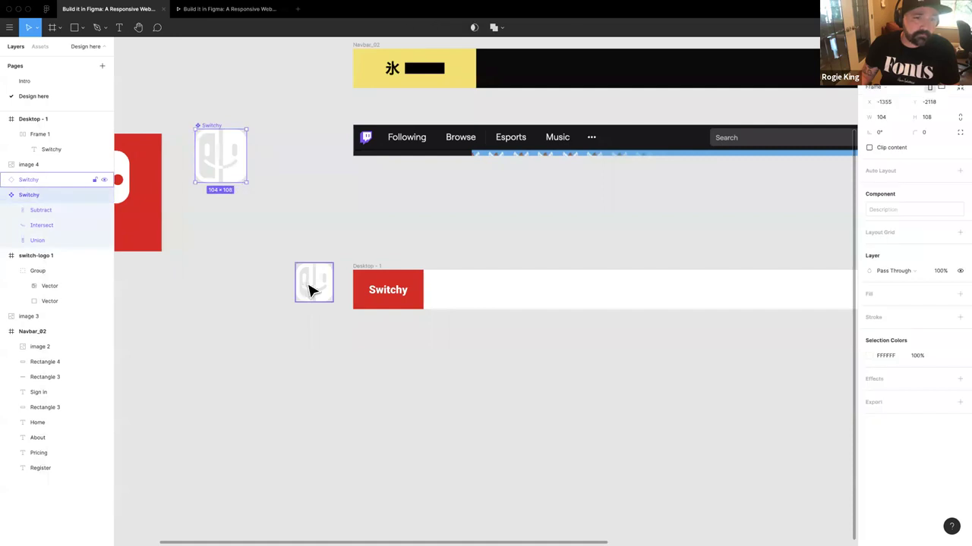
left_click_drag(227, 177, 242, 257)
scroll(242, 257, "left", 2)
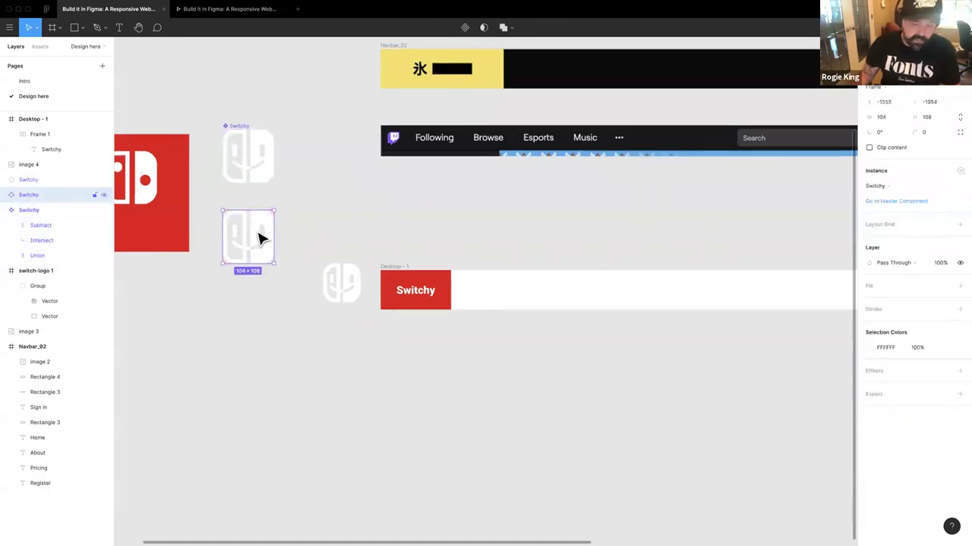
Step: Try resizing the new Switchy instance below the master with the Move tool and undo the resize
key("k")
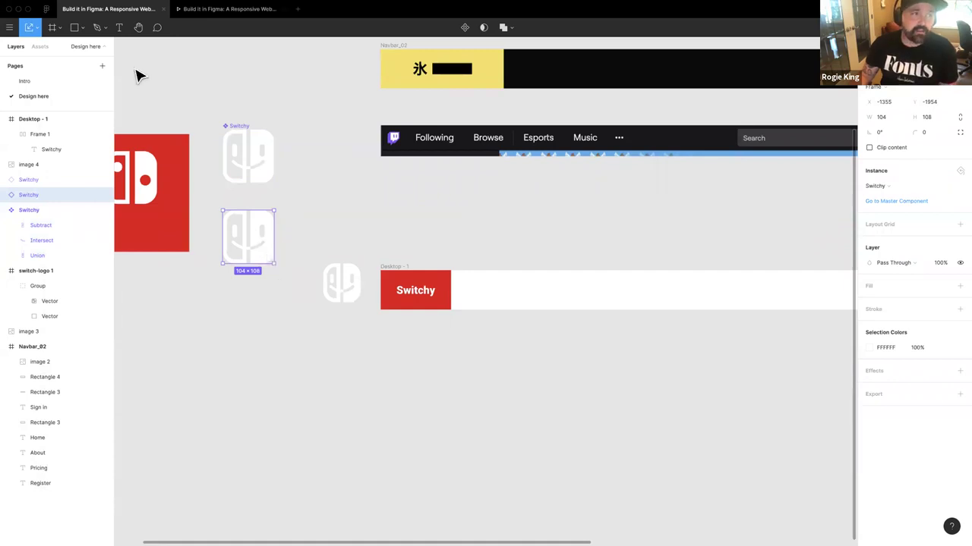
left_click(33, 29)
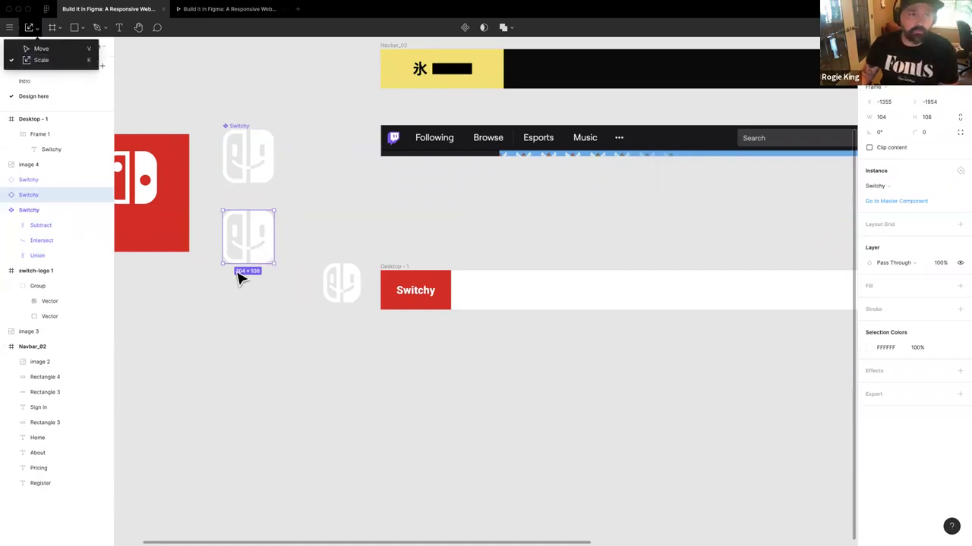
key("Escape")
left_click(253, 241)
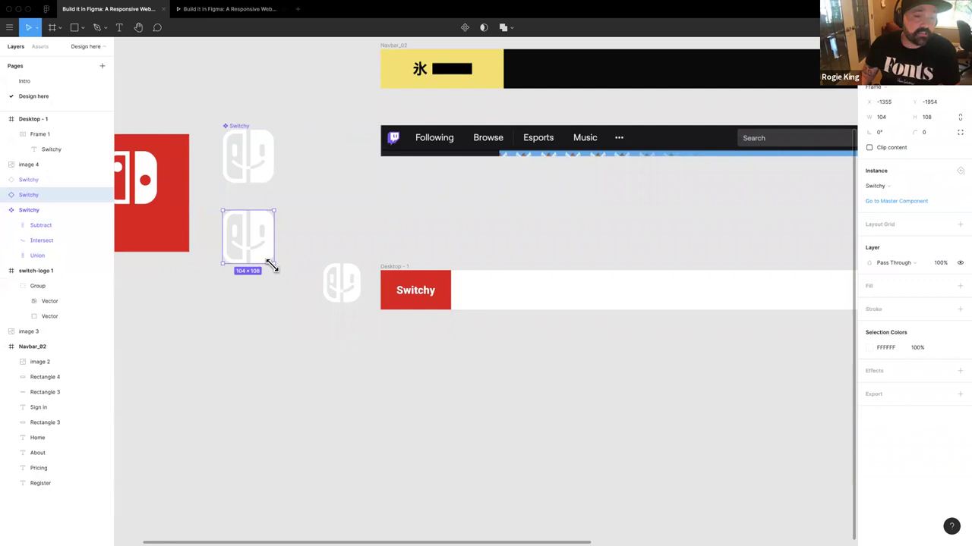
left_click_drag(269, 265, 259, 253)
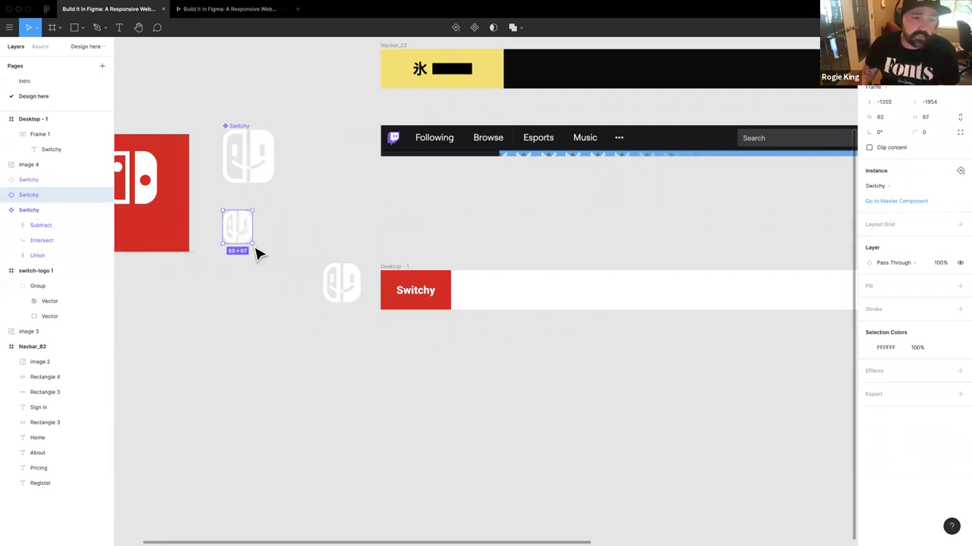
key("ctrl+z")
Step: Scale the Switchy instance below the master down to 52 × 54 with the Scale tool and delete the instance beside the header
key("k")
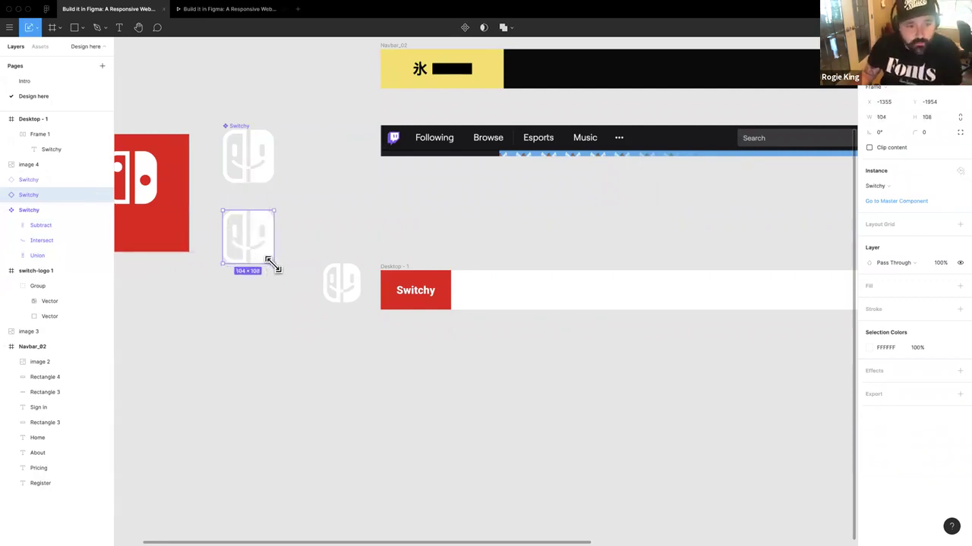
left_click_drag(272, 260, 245, 236)
left_click(316, 270)
left_click(341, 292)
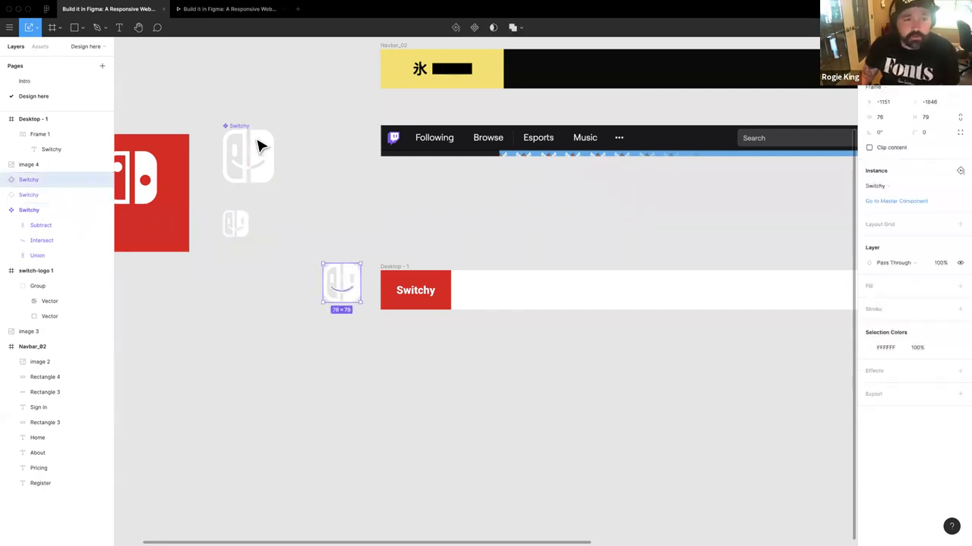
key("Delete")
double_click(242, 168)
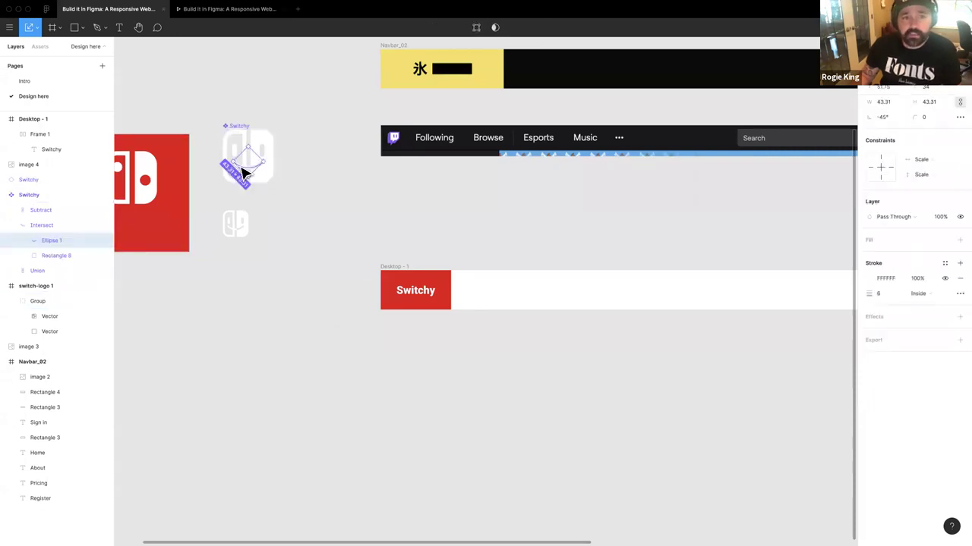
left_click(246, 234)
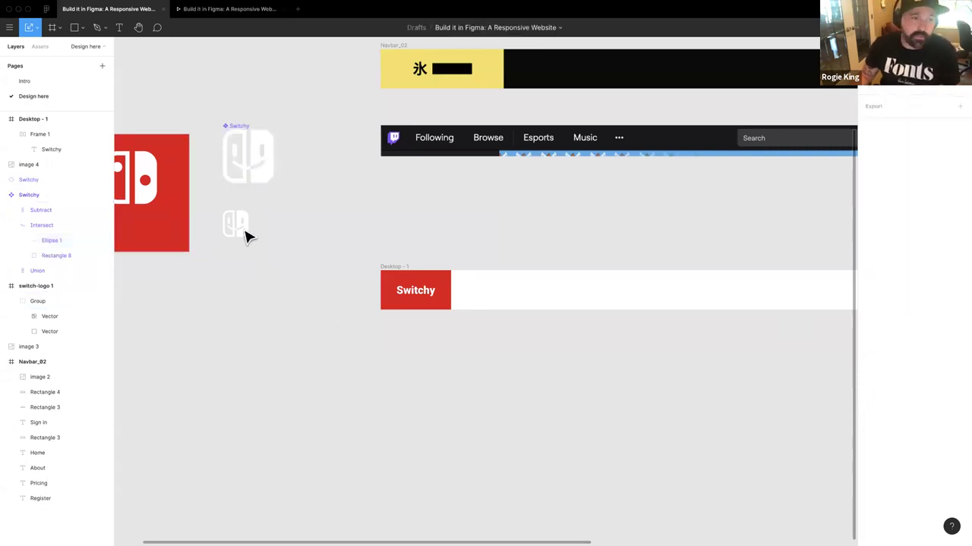
Step: Move the 52 × 54 logo instance into the red Frame 1 block and place it before the Switchy wordmark
left_click_drag(247, 236, 422, 299)
left_click(423, 302)
scroll(422, 303, "right", 2)
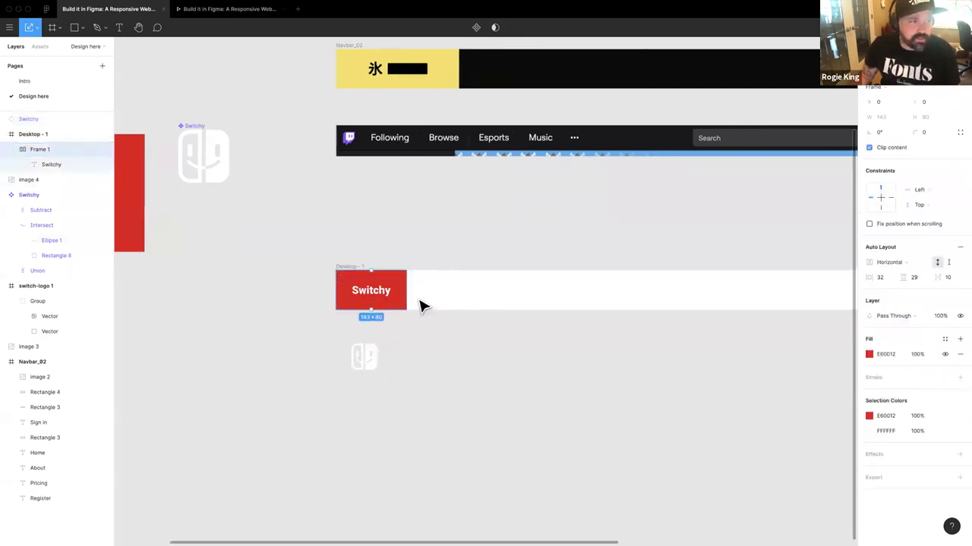
left_click_drag(374, 372, 383, 304)
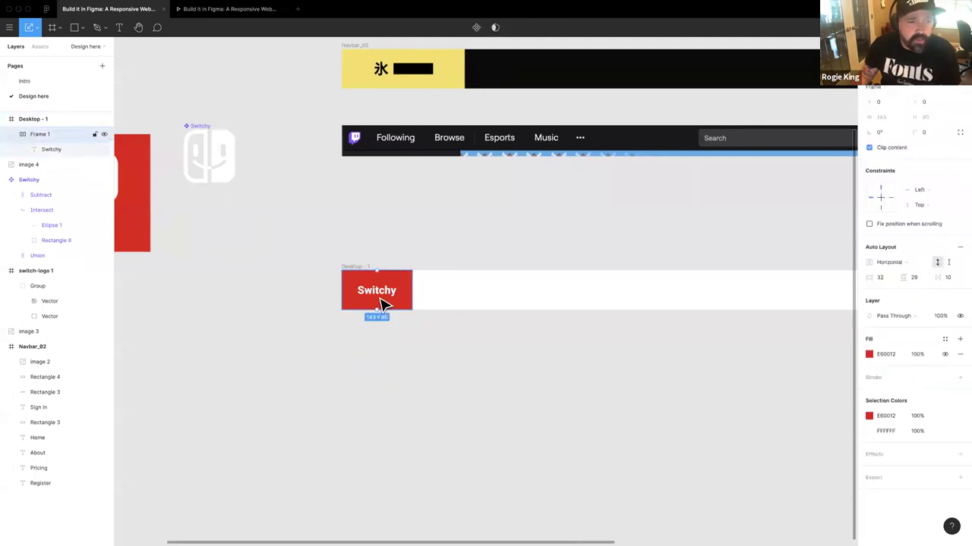
key("ctrl+v")
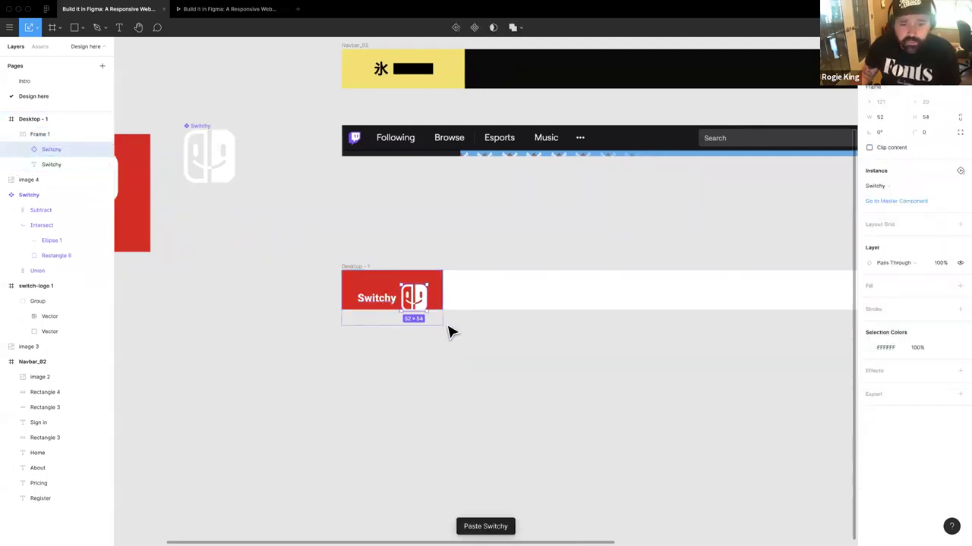
key("Left")
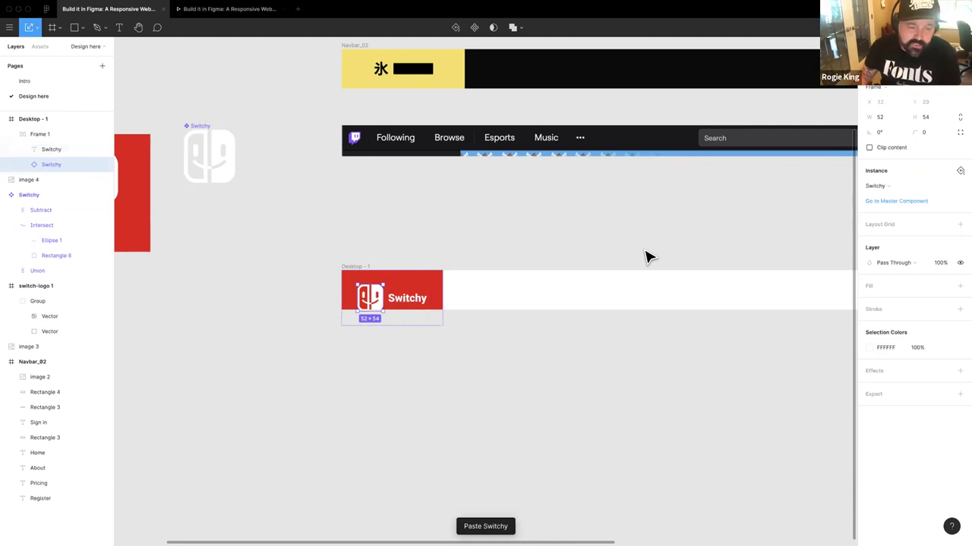
Step: Set the vertical padding of the red Frame 1 auto layout block to 13
scroll(427, 305, "up", 5)
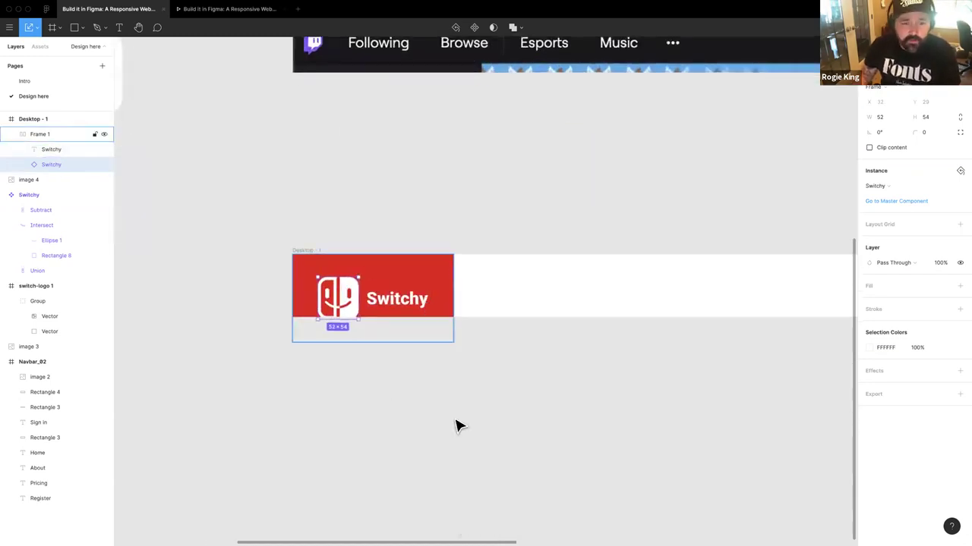
left_click(368, 304)
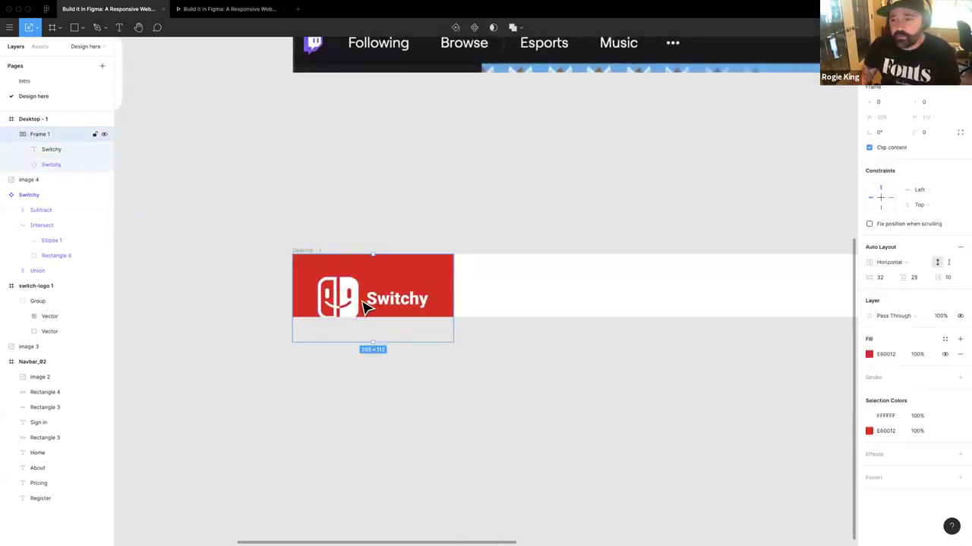
left_click(916, 277)
key("Down")
key("Down")
key("Down")
key("Down")
key("Down")
key("Down")
key("Down")
key("Down")
key("Down")
key("Down")
key("Down")
key("Down")
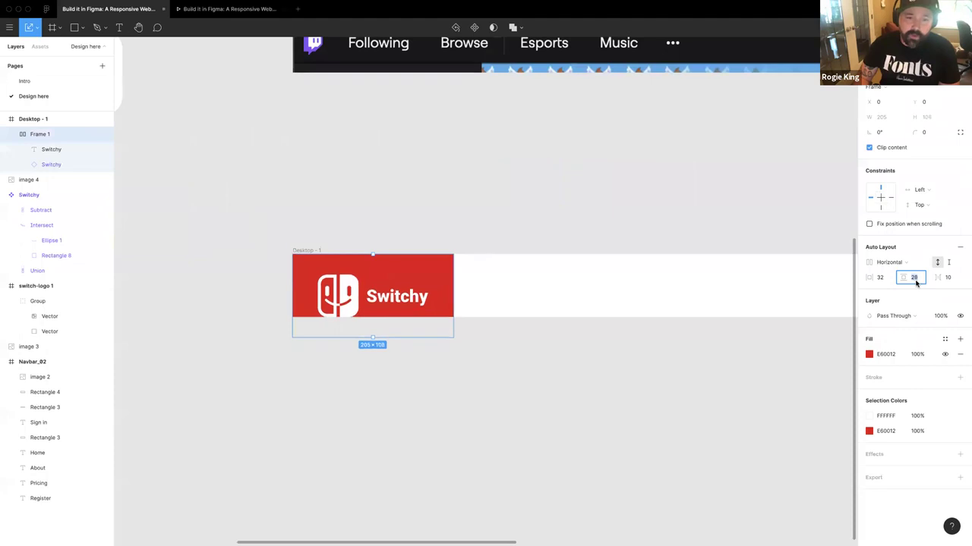
key("Down")
key("Down")
key("Down")
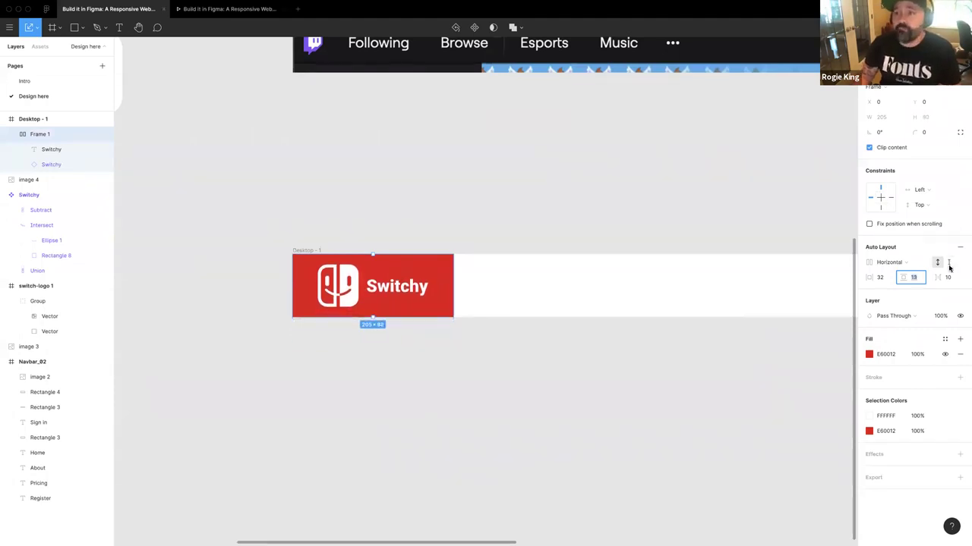
Step: Set the spacing between the logo and the wordmark in Frame 1 to 12
left_click(347, 305)
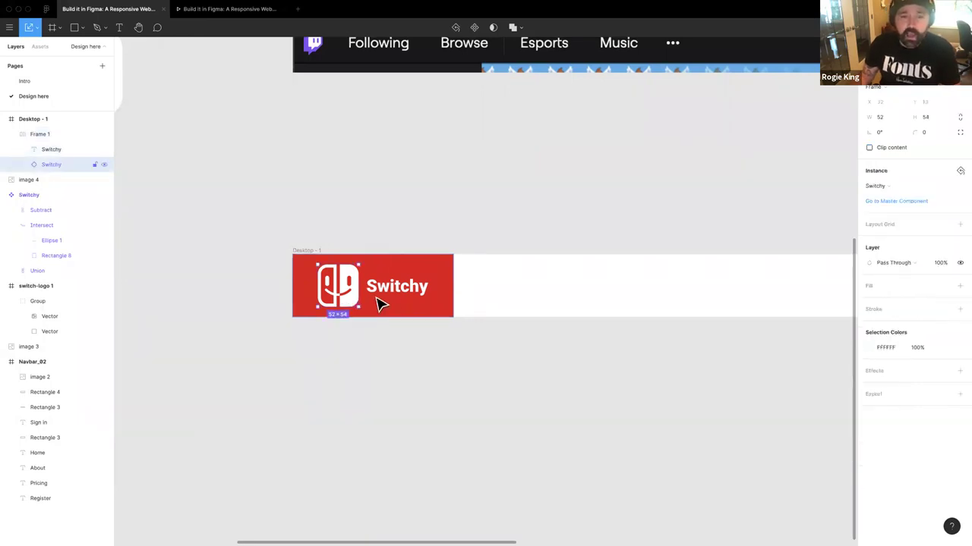
left_click(366, 379)
left_click(360, 312)
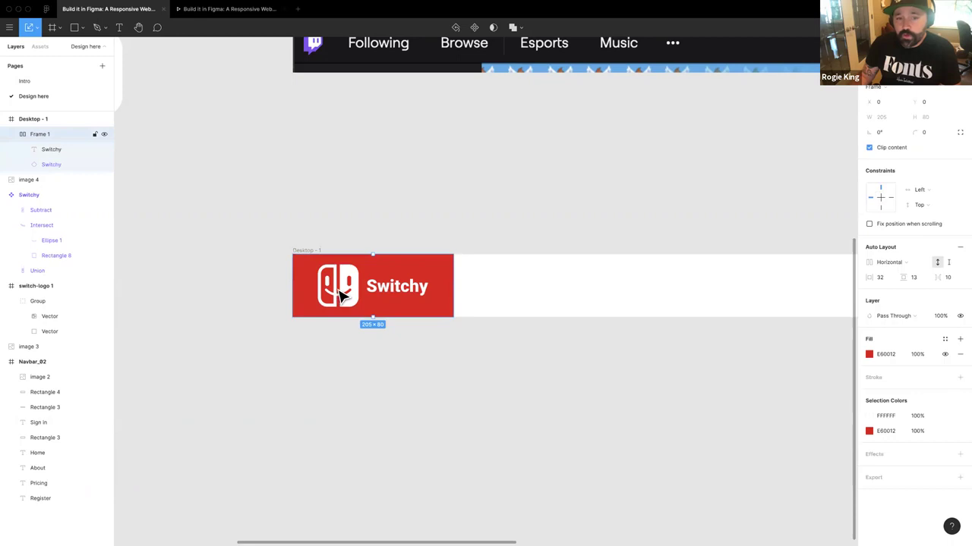
key("Up")
key("Up")
key("Up")
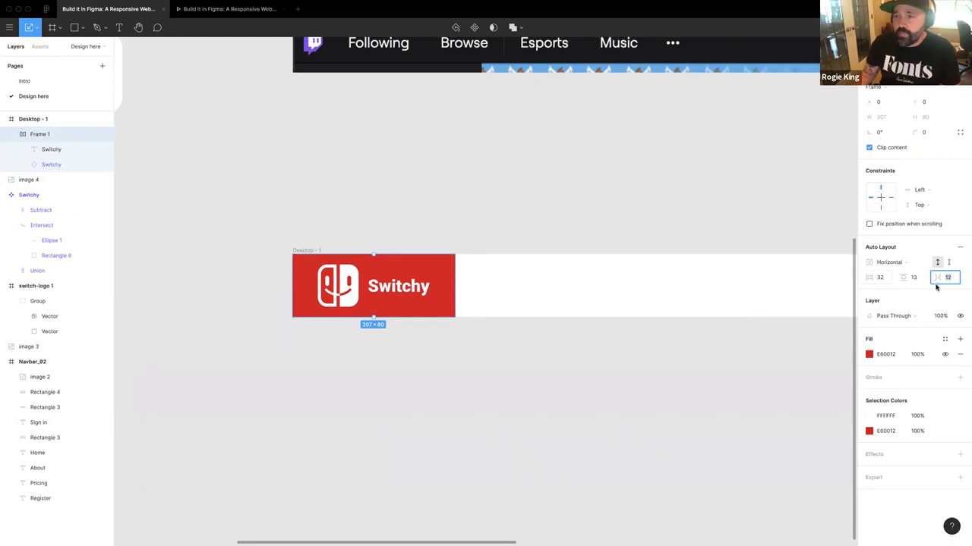
Step: Set the horizontal padding of the Frame 1 auto layout block to 24
left_click(888, 281)
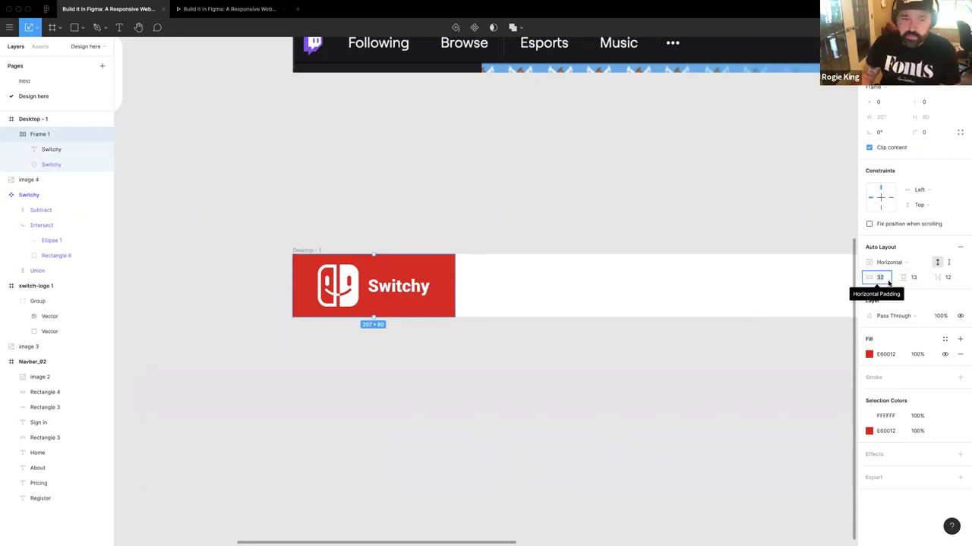
type("116")
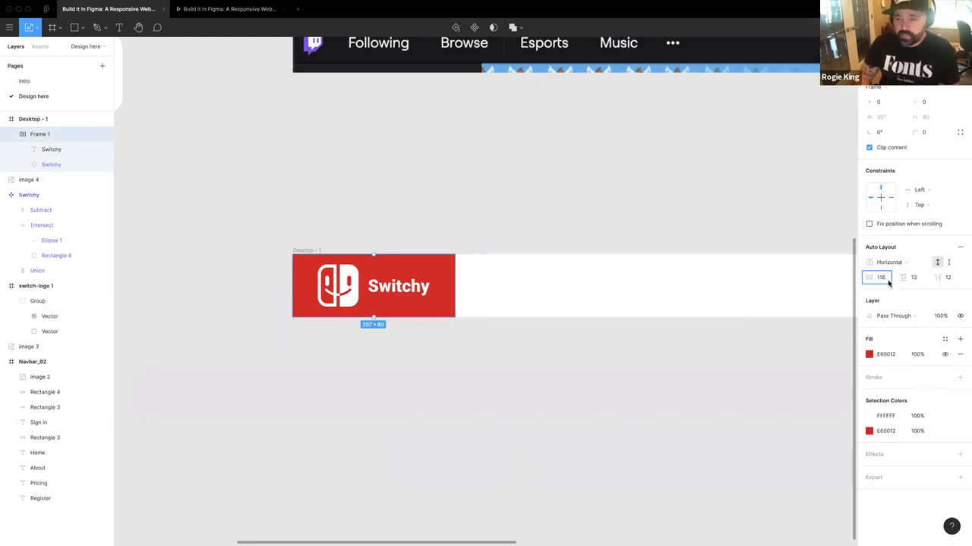
key("Return")
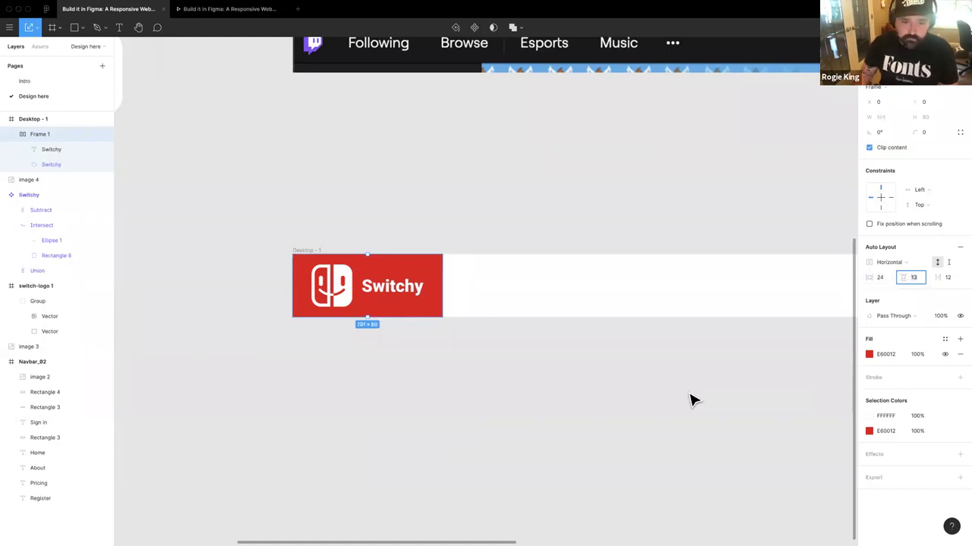
left_click(400, 356)
Step: Rename the Desktop - 1 header frame as Nav and select it on the canvas
scroll(416, 315, "down", 5, "ctrl")
scroll(493, 304, "right", 3)
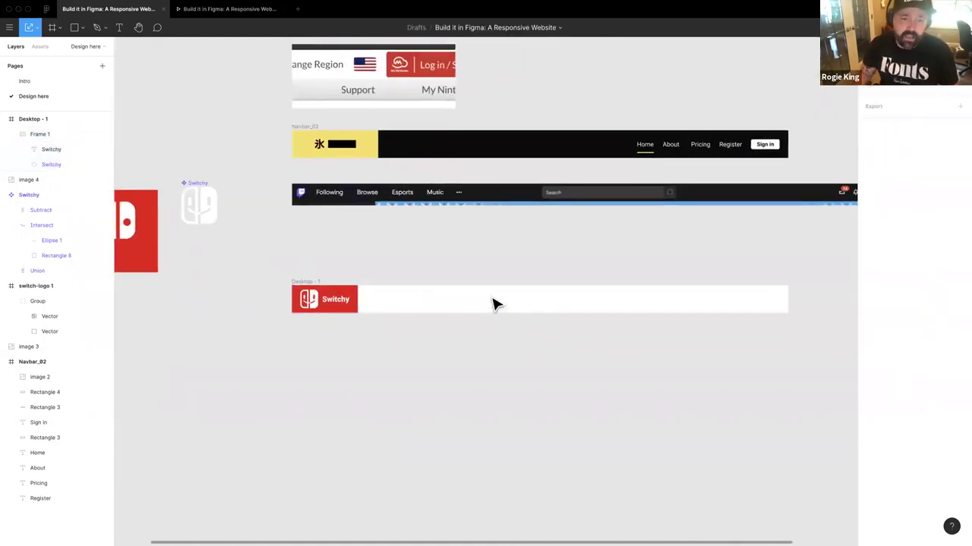
scroll(249, 312, "left", 3)
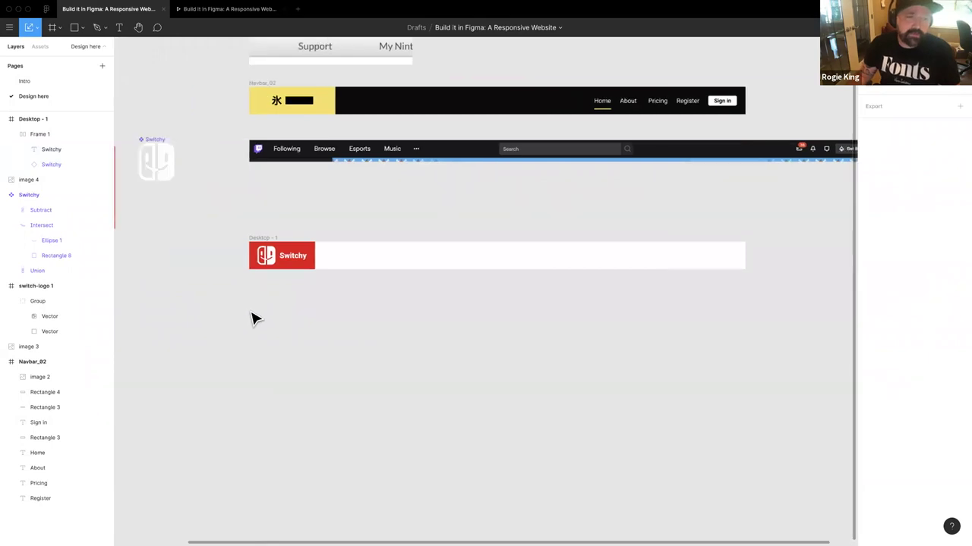
scroll(328, 289, "right", 2)
left_click(272, 245)
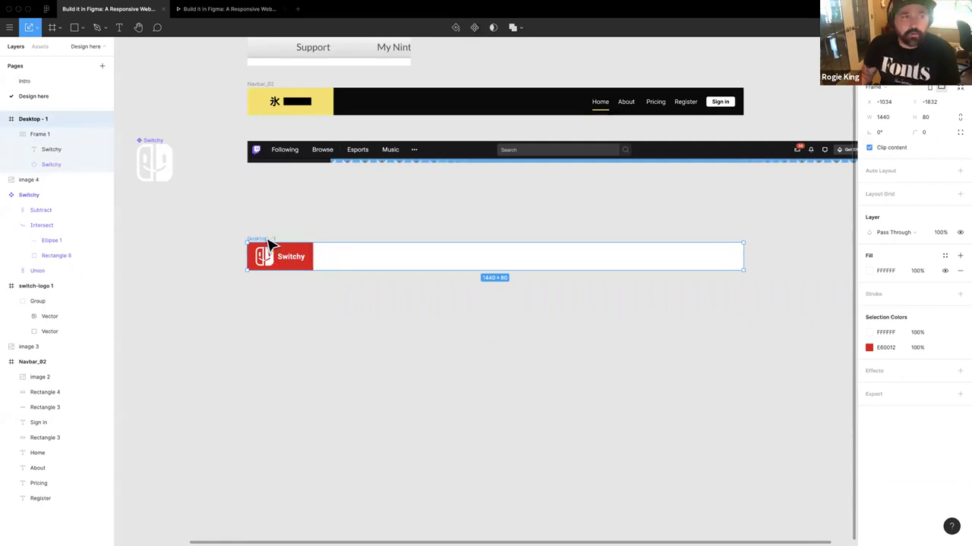
key("super+r")
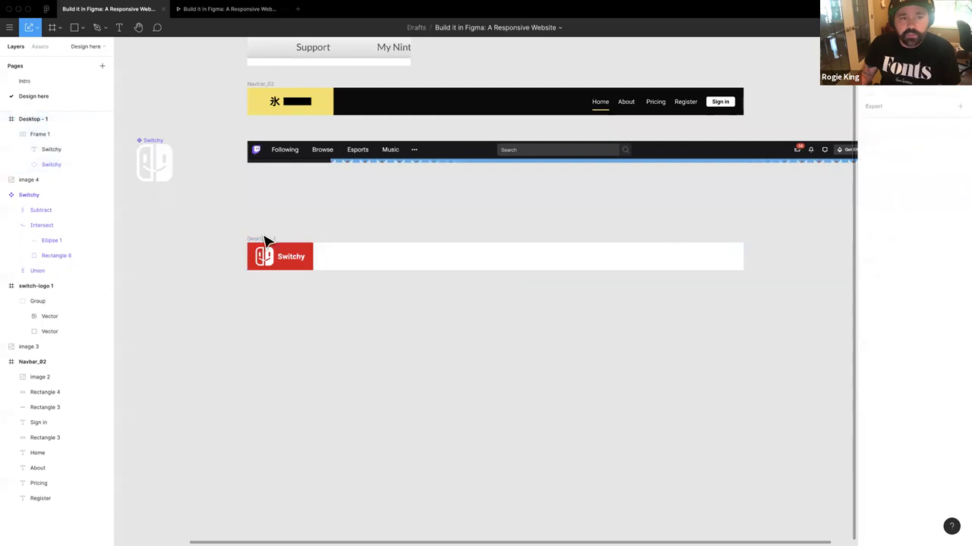
left_click(247, 243)
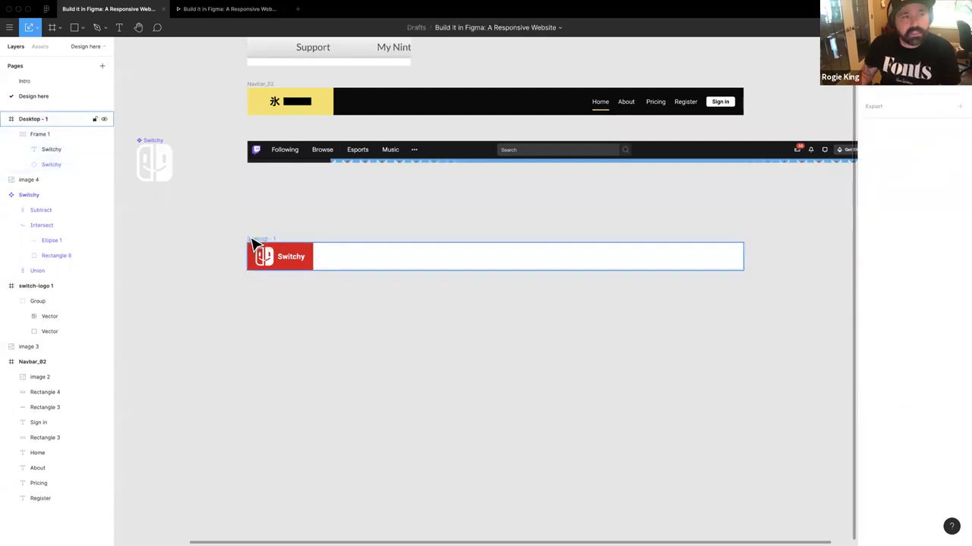
double_click(36, 120)
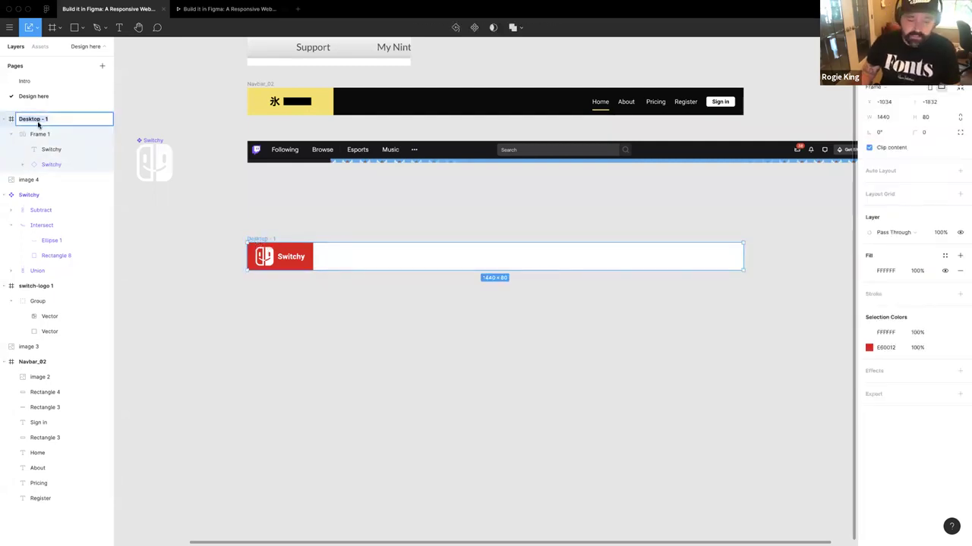
type("M")
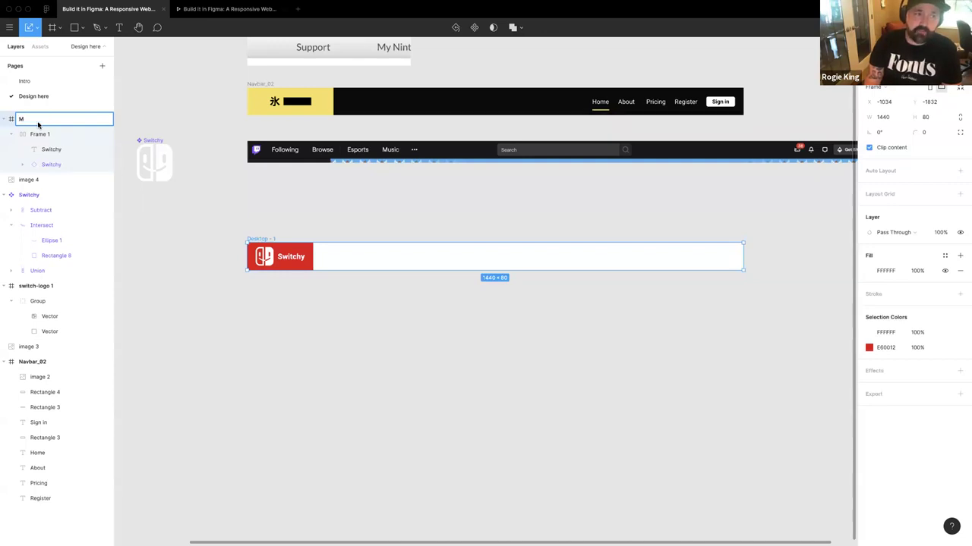
type("a")
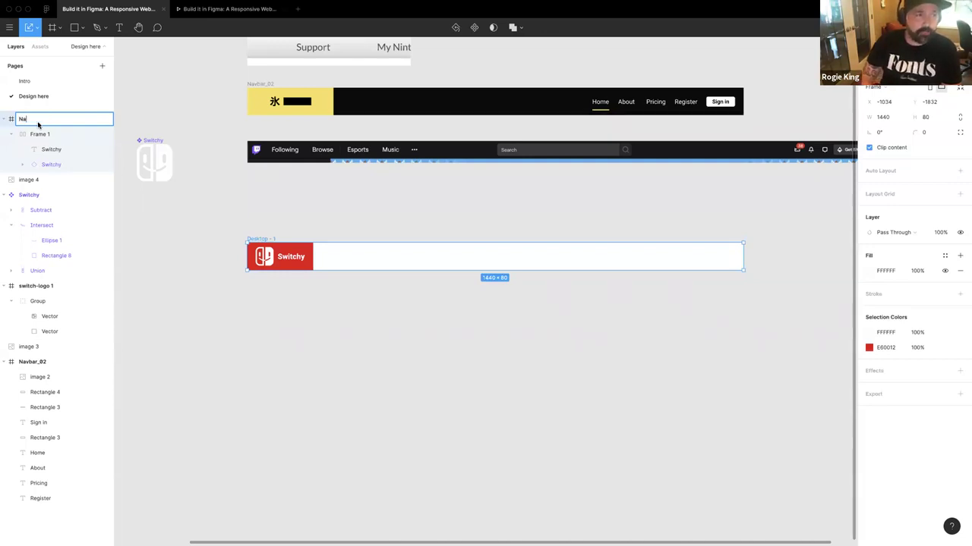
type("v")
key("Return")
key("Escape")
left_click(275, 239)
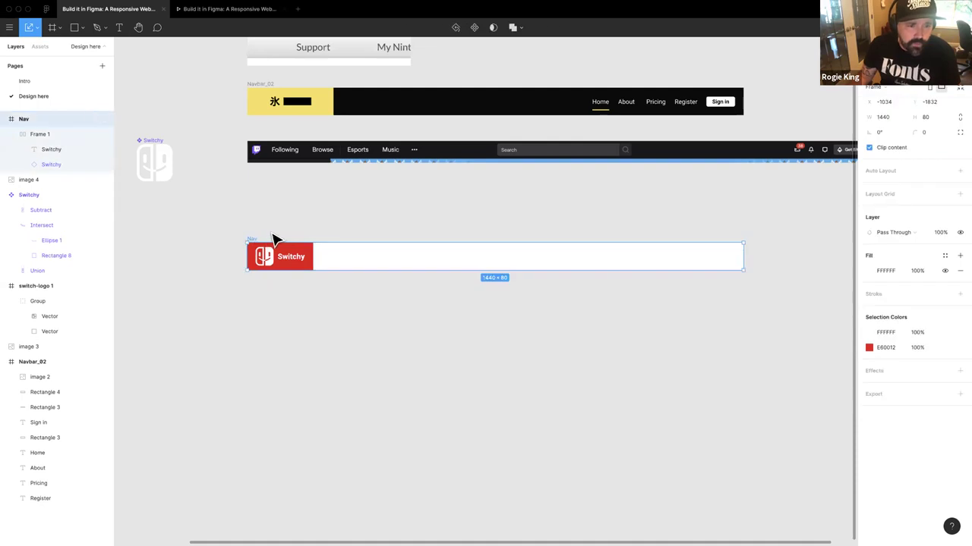
scroll(275, 238, "right", 3)
scroll(275, 238, "down", 2)
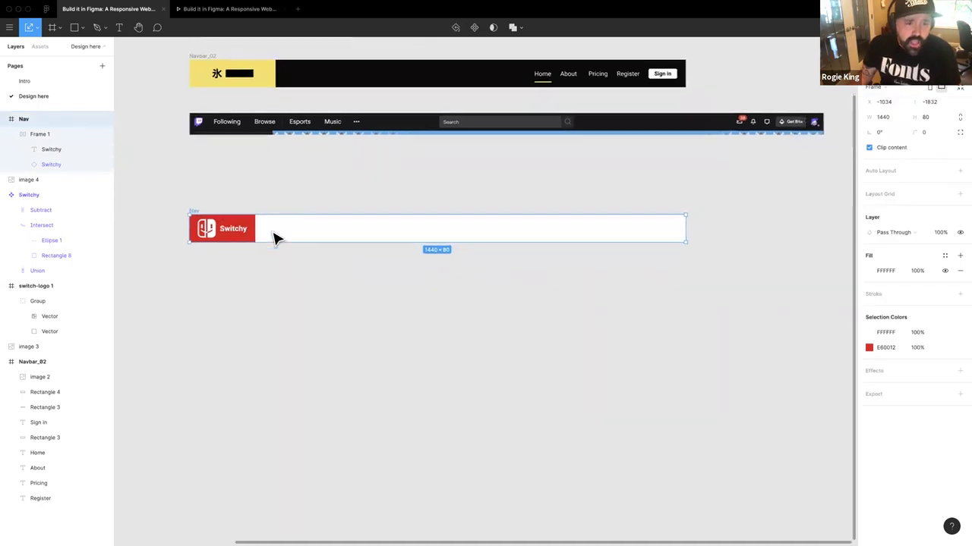
Step: Turn the Nav frame into a component and place an instance of it 75 px below the original
left_click(474, 28)
left_click(228, 262)
left_click(224, 239)
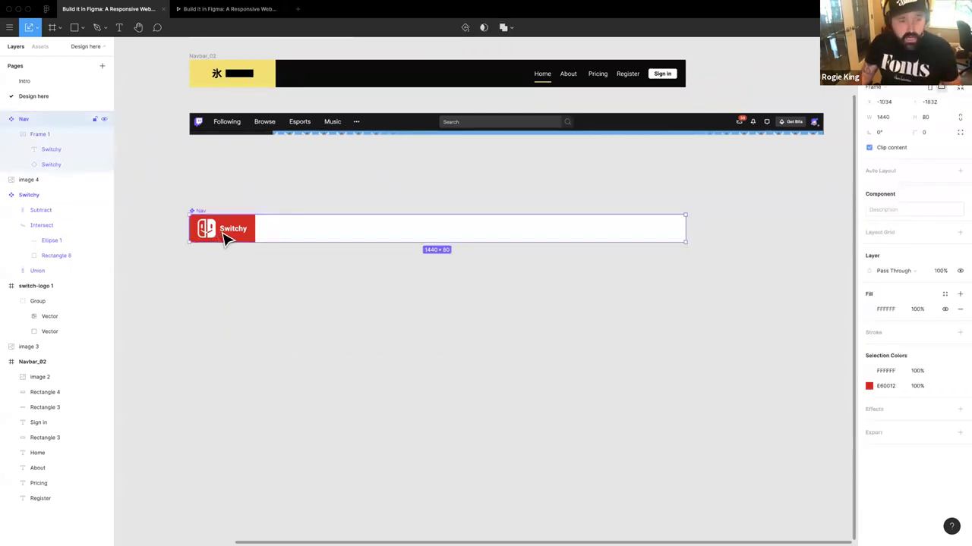
left_click_drag(224, 239, 238, 290)
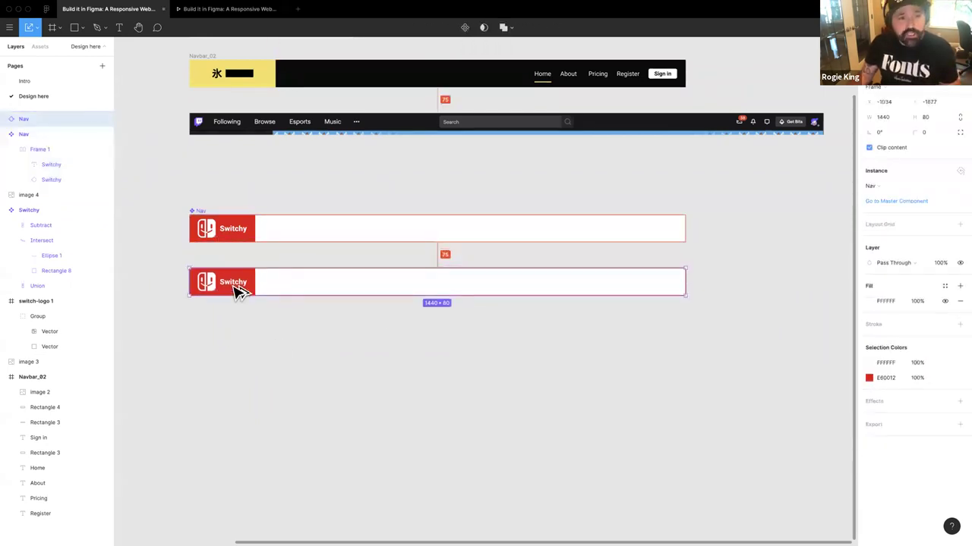
Step: Try a lighter red fill, EC7780, on the brand block of the main Nav component and undo it
double_click(249, 241)
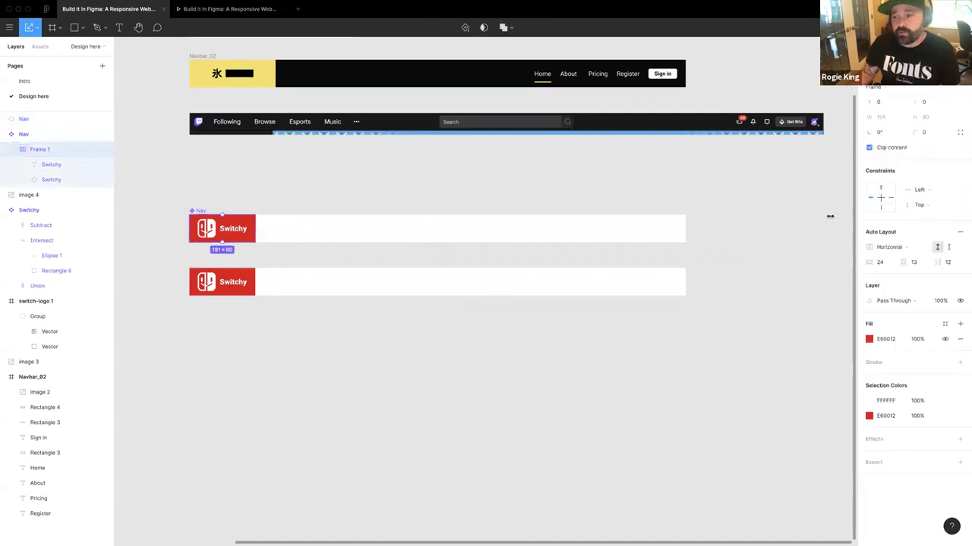
left_click(869, 339)
left_click_drag(824, 364, 829, 344)
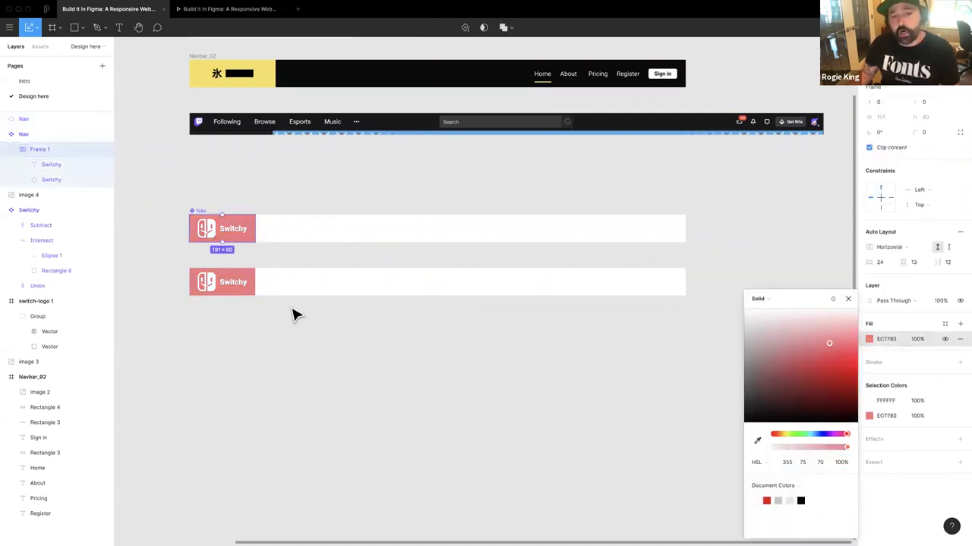
key("ctrl+z")
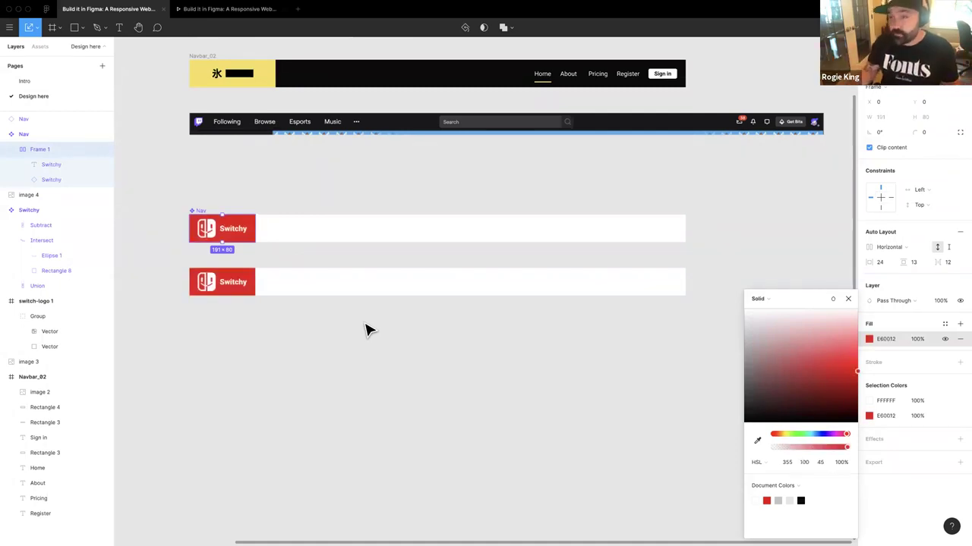
Step: Try scaling the lower Nav instance down to 720 × 40 and undo the scaling
left_click(266, 317)
left_click(241, 233)
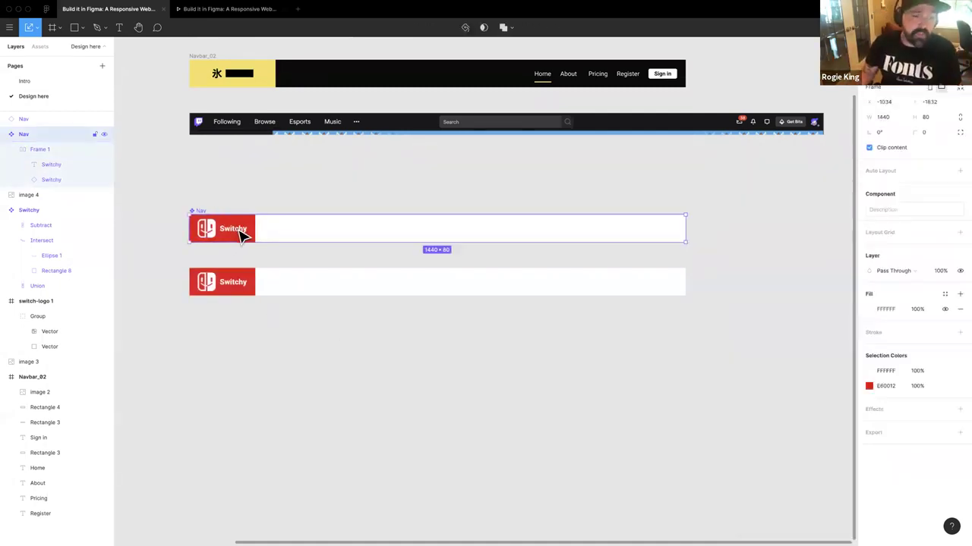
left_click(242, 298)
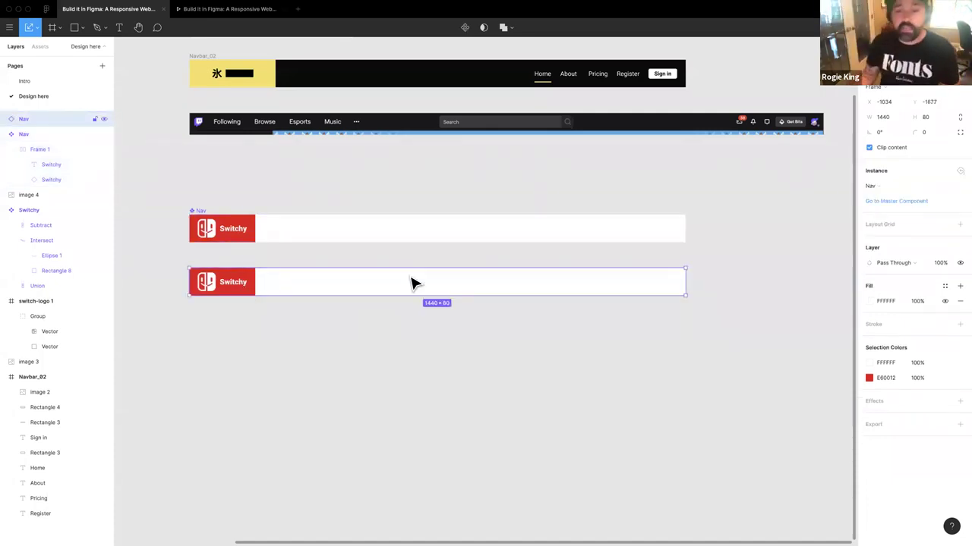
key("k")
left_click_drag(685, 282, 439, 286)
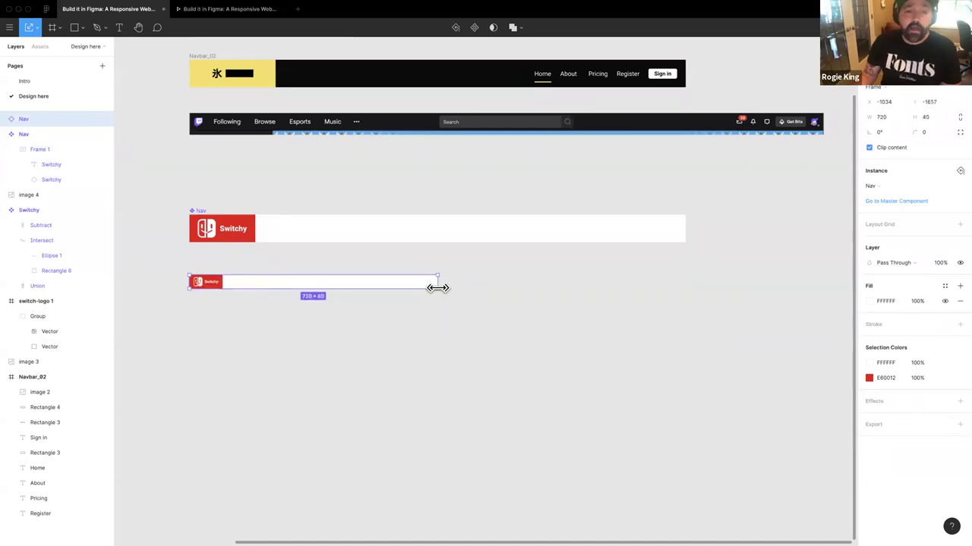
key("ctrl+z")
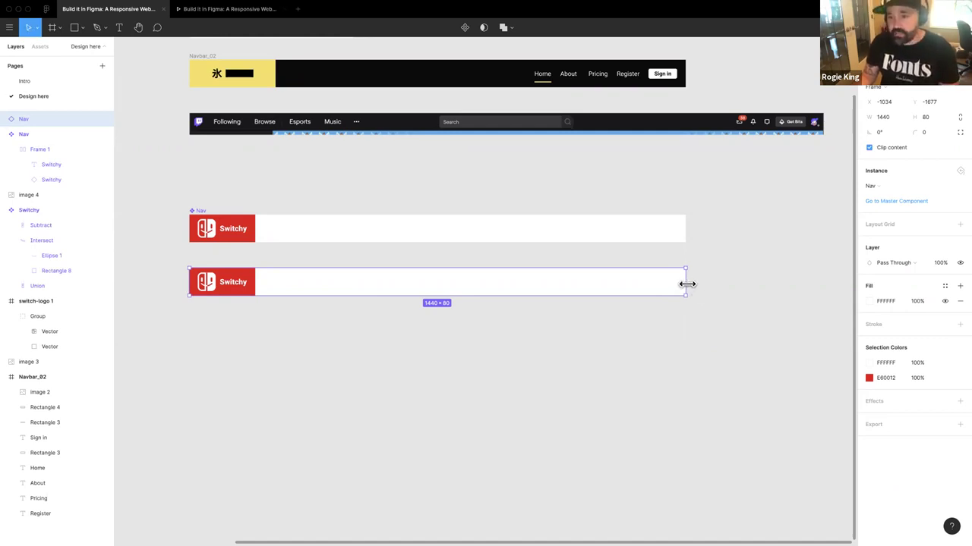
mouse_move(678, 284)
left_mouse_down()
mouse_move(519, 286)
mouse_move(686, 287)
left_mouse_up()
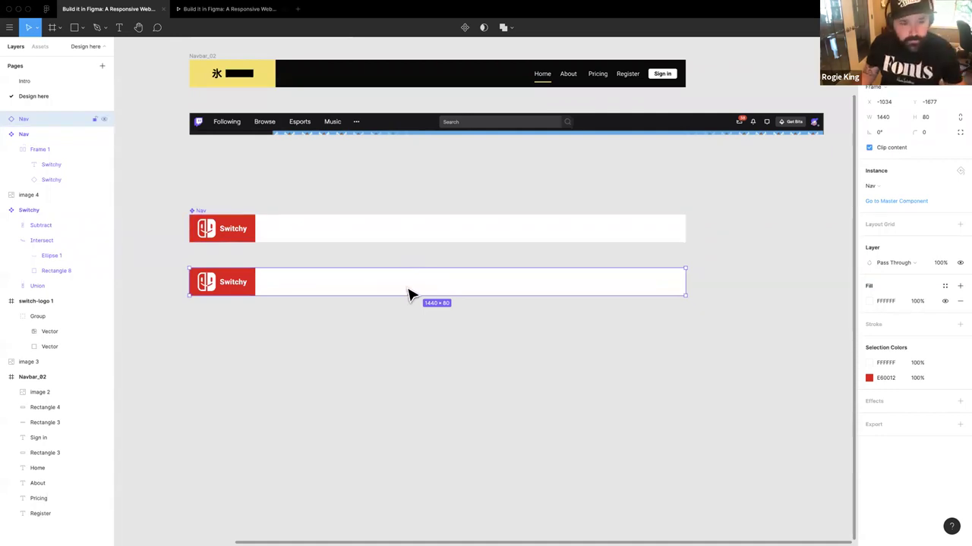
Step: Try moving the main Nav component's brand block to the bar's right end with a Right constraint, and undo the changes
left_click(263, 328)
double_click(223, 241)
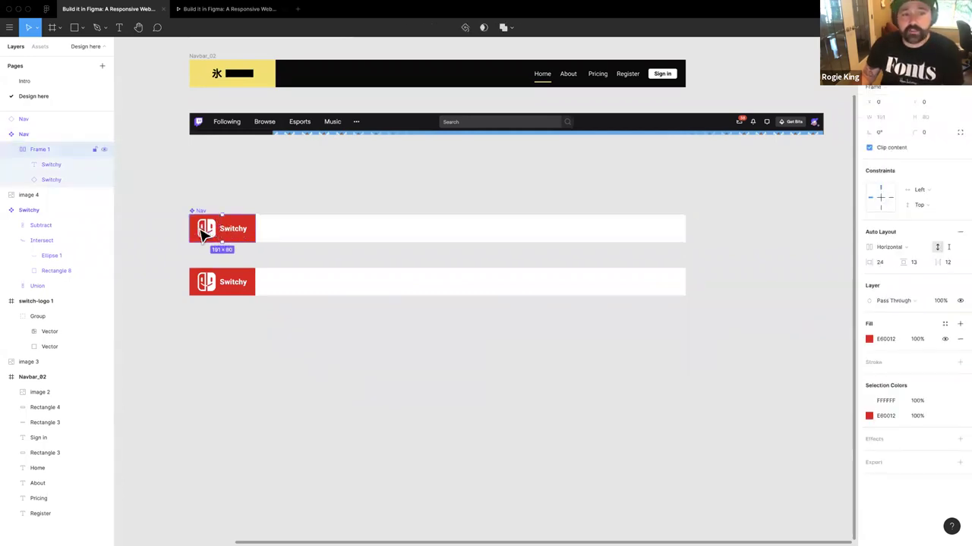
left_click(255, 287)
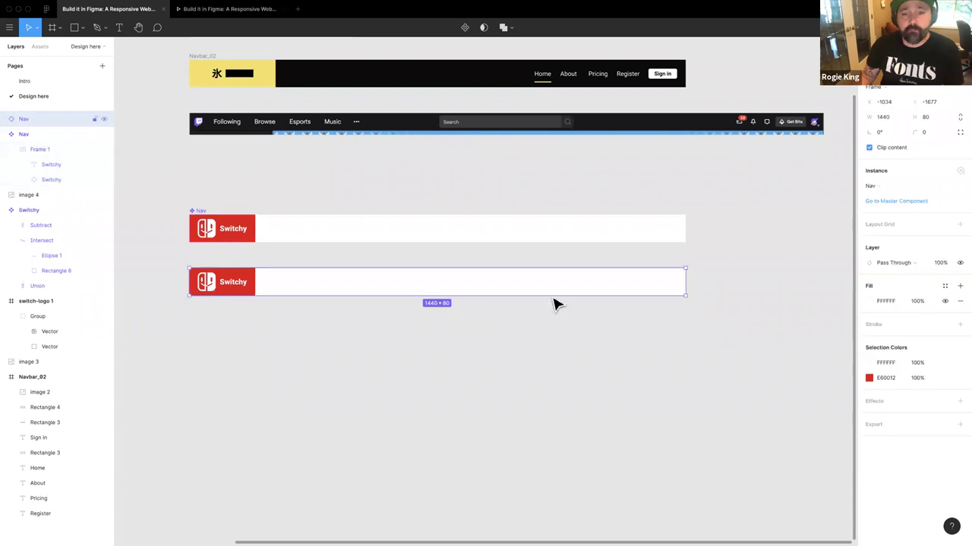
left_click(246, 234)
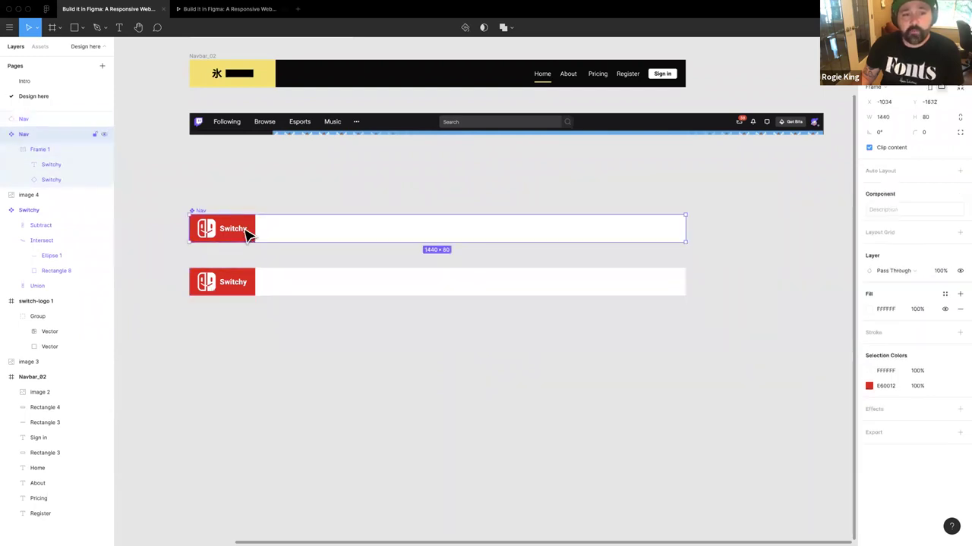
left_click_drag(246, 235, 674, 238)
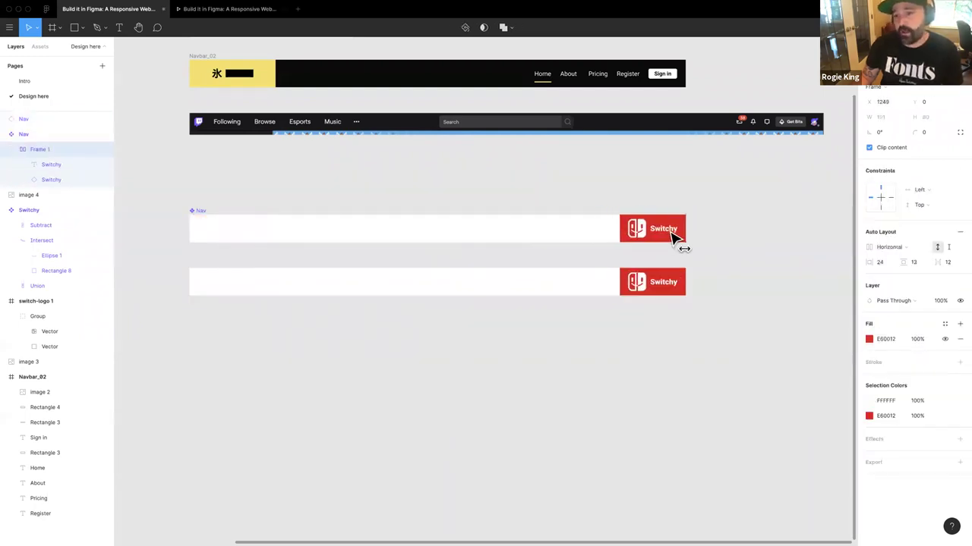
left_click(917, 201)
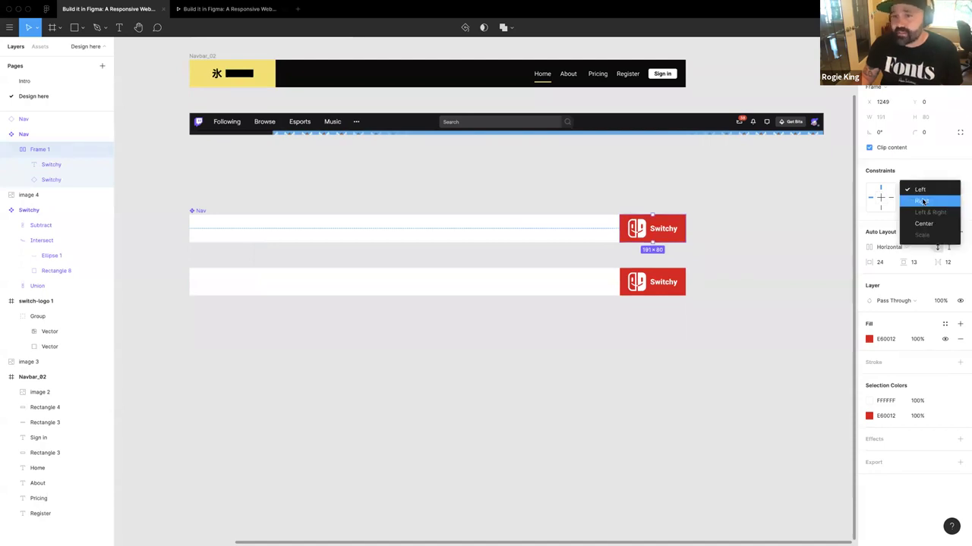
left_click(592, 311)
left_click(674, 289)
mouse_move(685, 289)
left_mouse_down()
mouse_move(651, 288)
mouse_move(699, 296)
left_mouse_up()
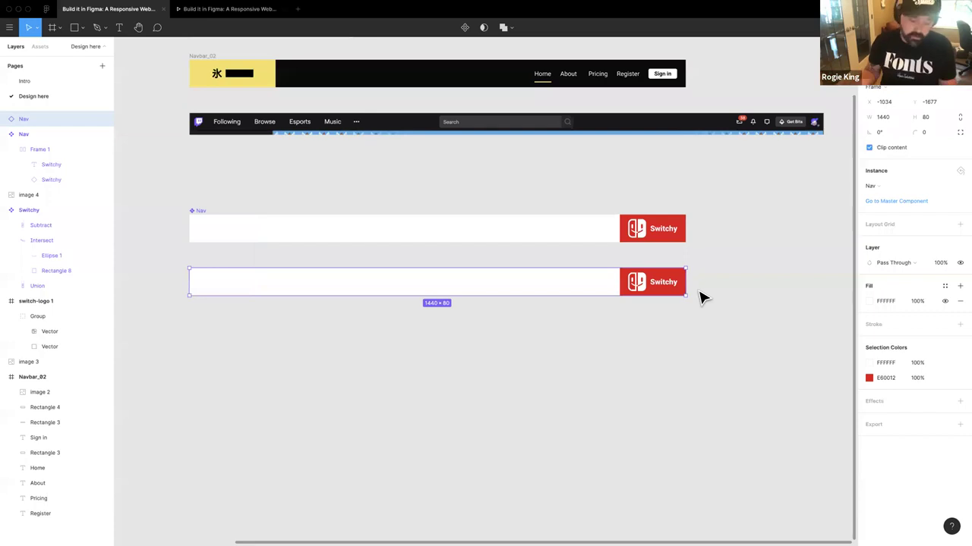
key("ctrl+z")
key("ctrl+z")
key("ctrl+z")
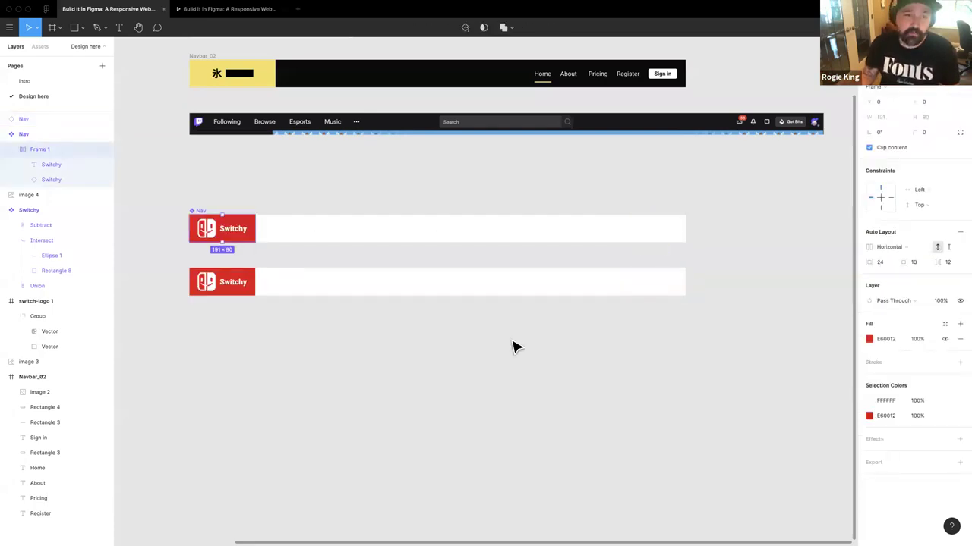
Step: Draw a new frame about 141 × 53 inside the main Nav component, just right of the red brand block
left_click(455, 355)
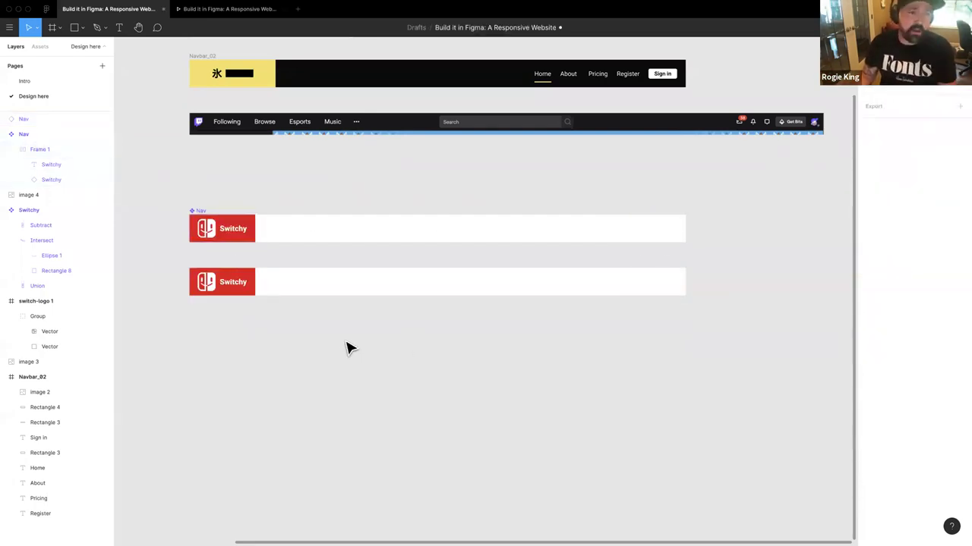
left_click(228, 127)
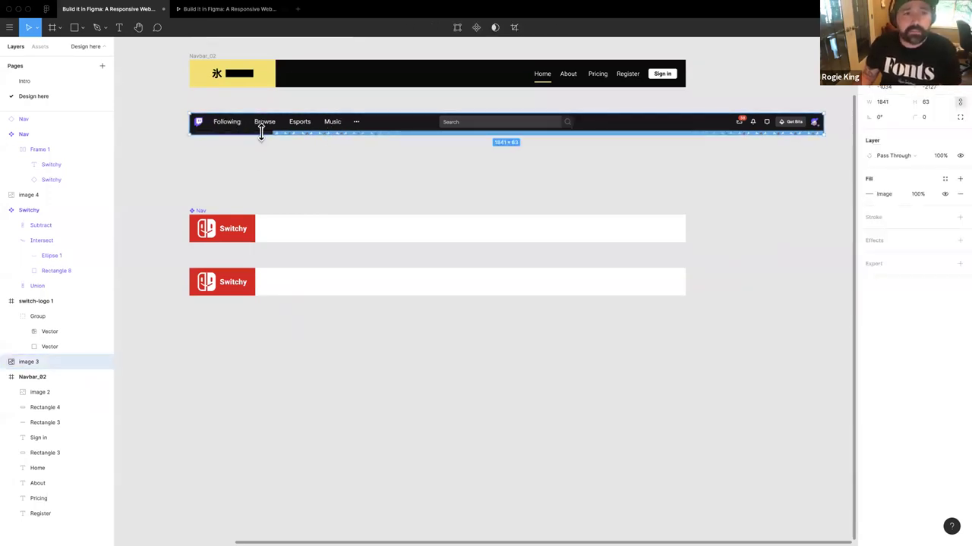
scroll(246, 134, "left", 2)
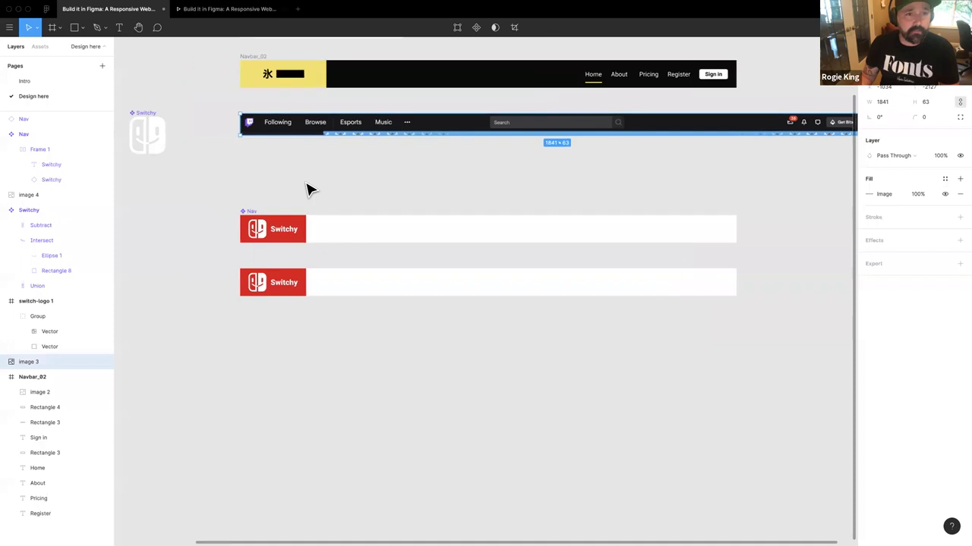
scroll(308, 187, "left", 2)
scroll(308, 188, "left", 1)
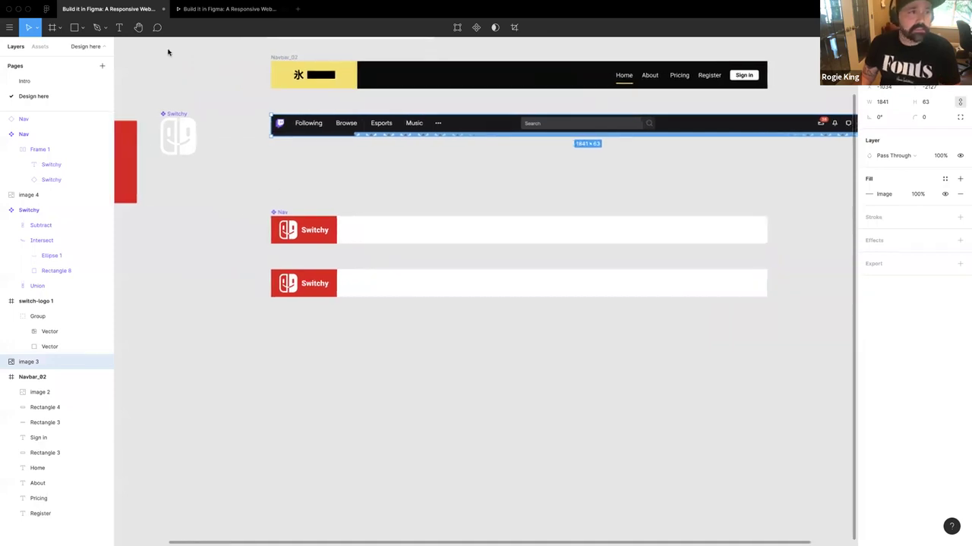
left_click(52, 28)
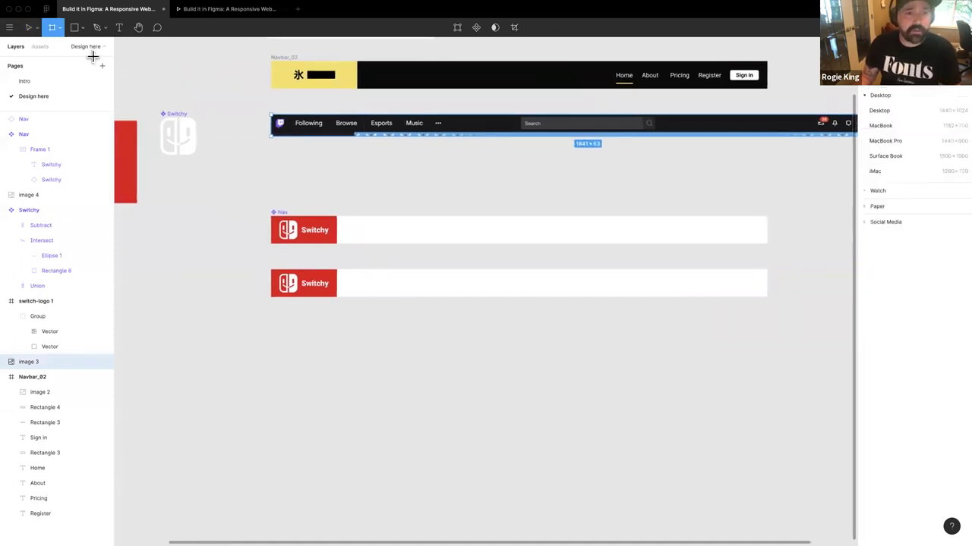
left_click_drag(341, 217, 393, 238)
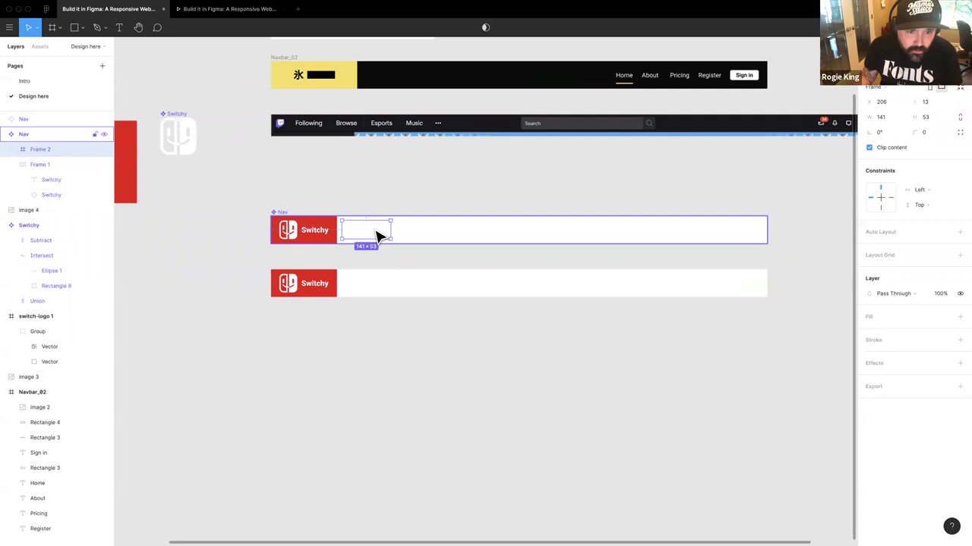
Step: Add an 8 px layout grid to the main Nav component
scroll(375, 235, "up", 3)
left_click(235, 195)
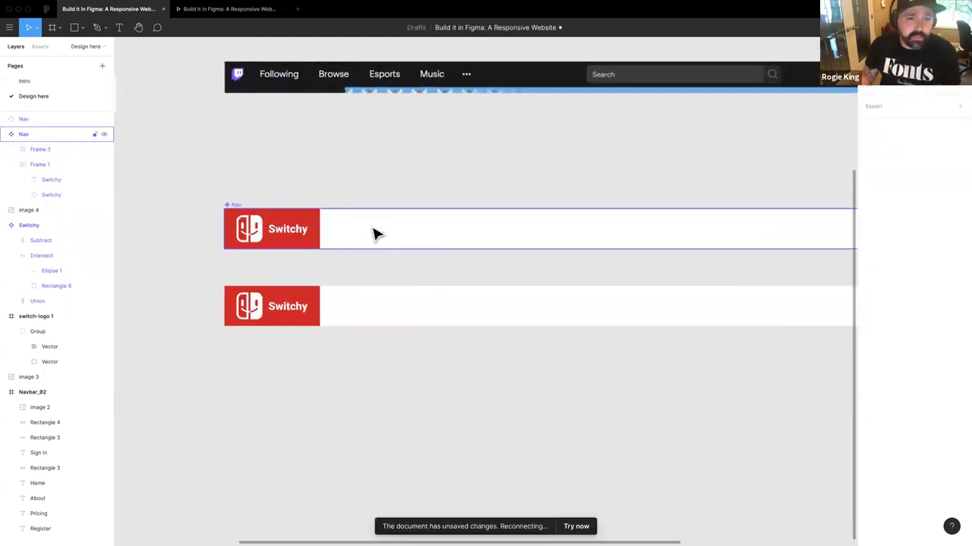
left_click(240, 212)
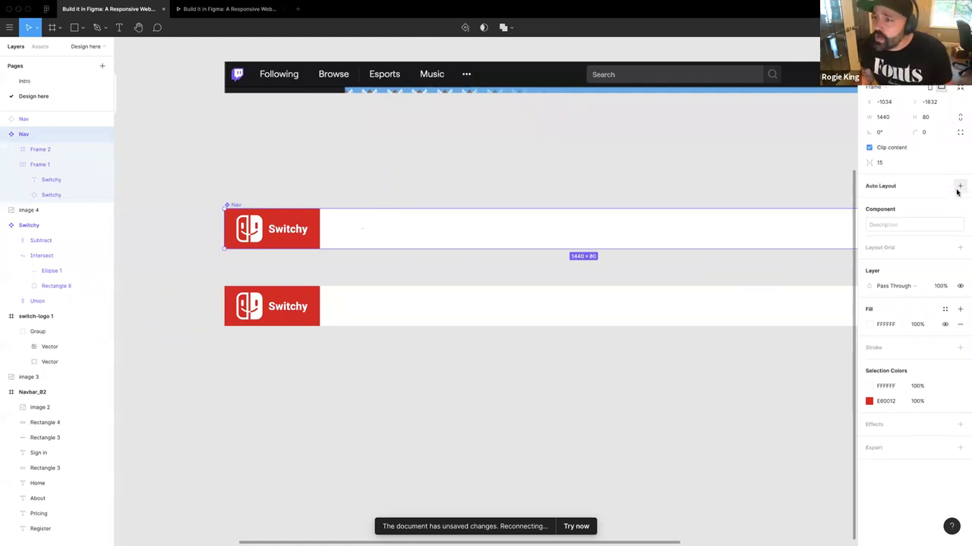
left_click(960, 248)
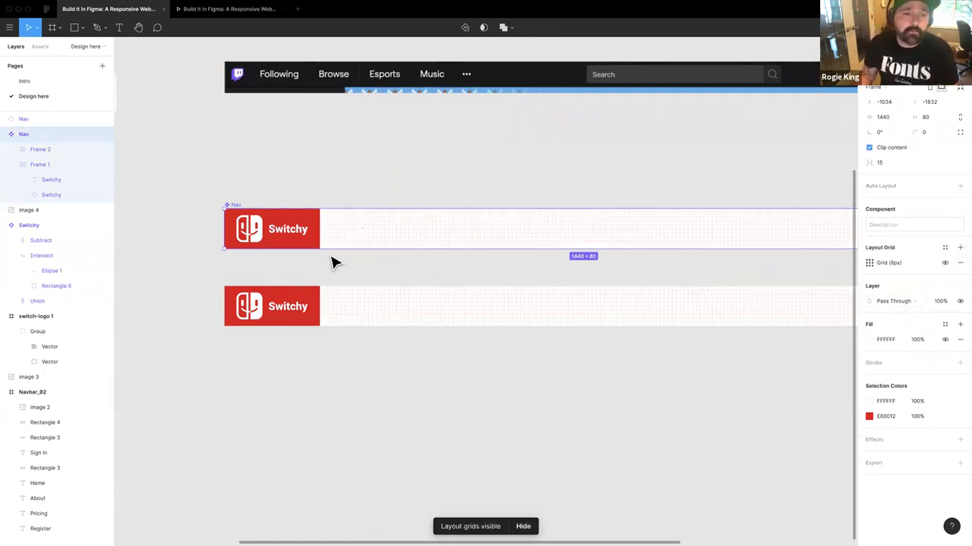
scroll(330, 254, "up", 5)
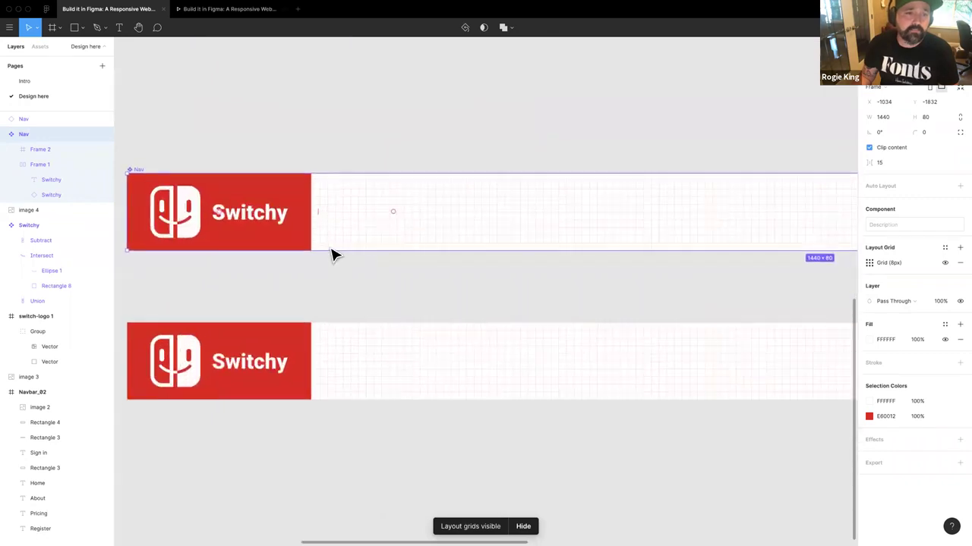
left_click(303, 113)
key("f")
left_click_drag(343, 186, 445, 244)
left_click(949, 27)
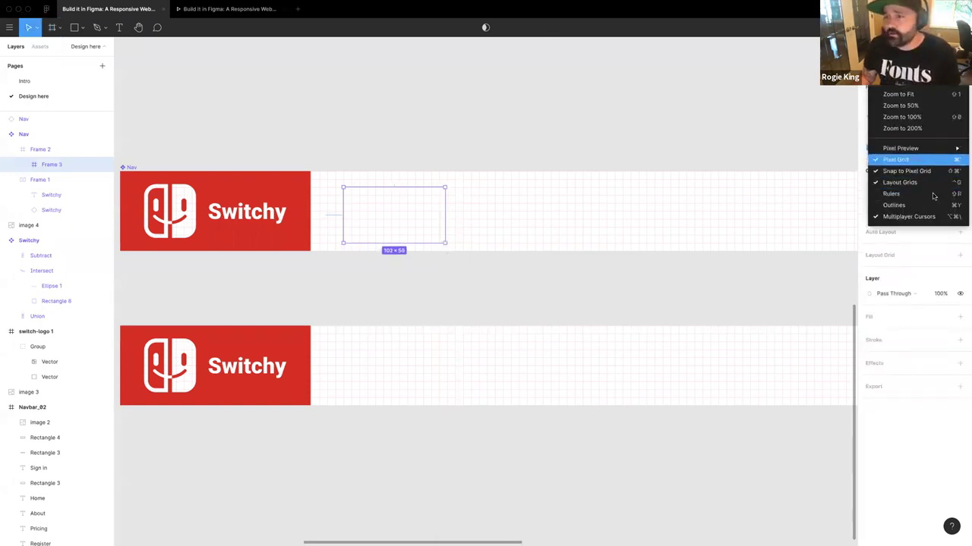
left_click(523, 141)
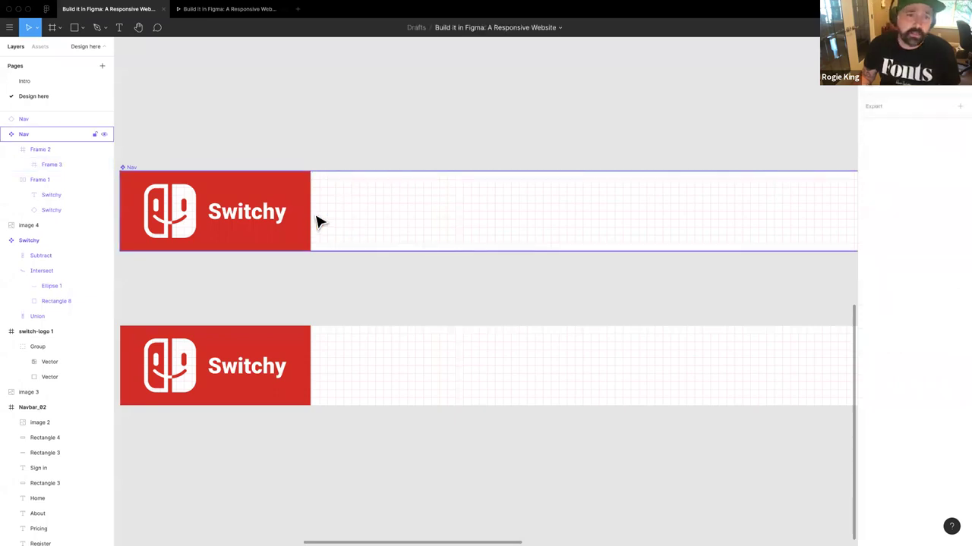
scroll(314, 219, "up", 2)
Step: Fit Frame 2 to the layout grid at X 208, Y 16 with a size of 136 × 48
left_click(43, 151)
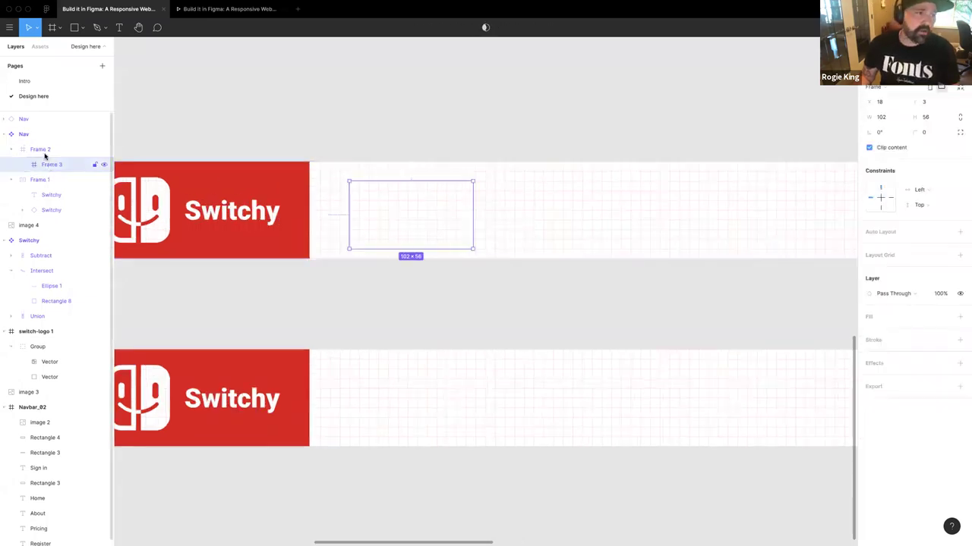
left_click_drag(337, 177, 337, 182)
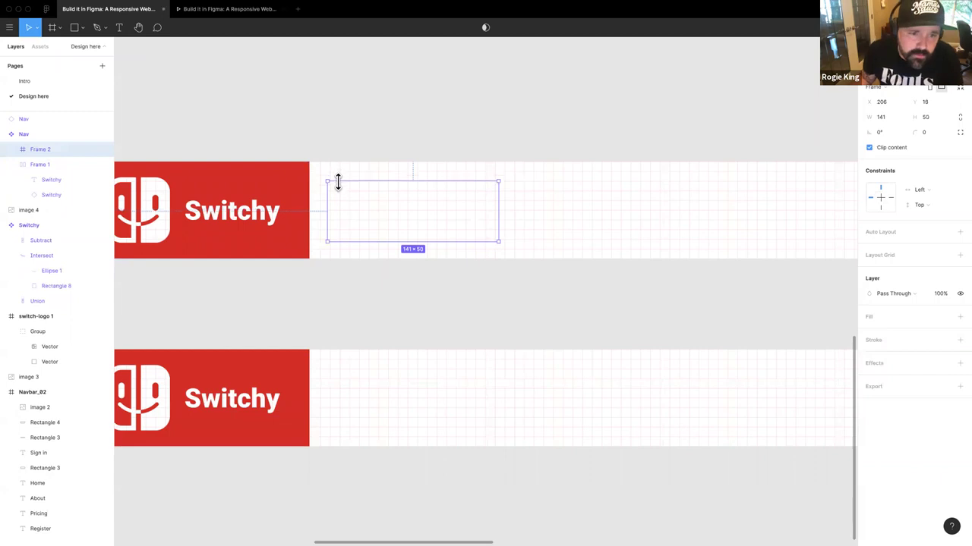
left_click_drag(343, 241, 330, 213)
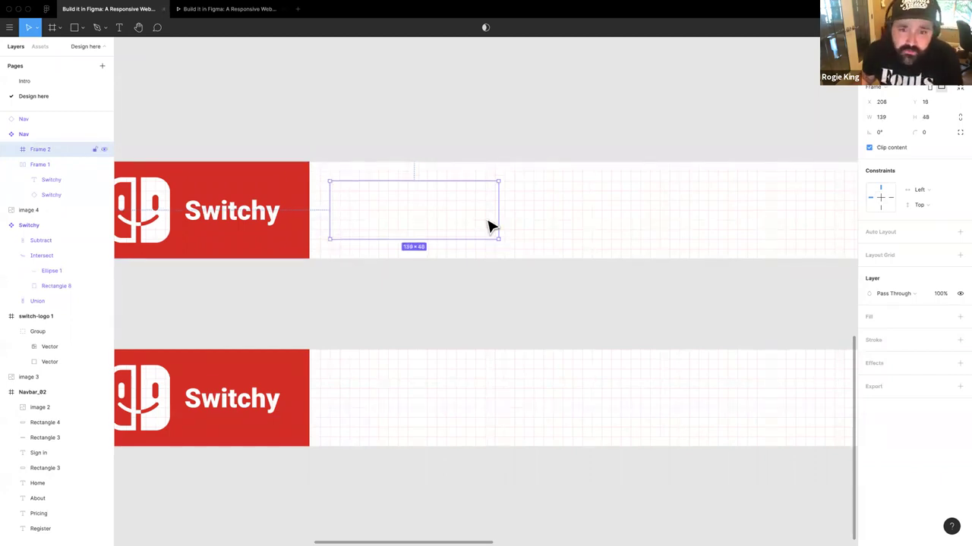
left_click_drag(494, 215, 494, 216)
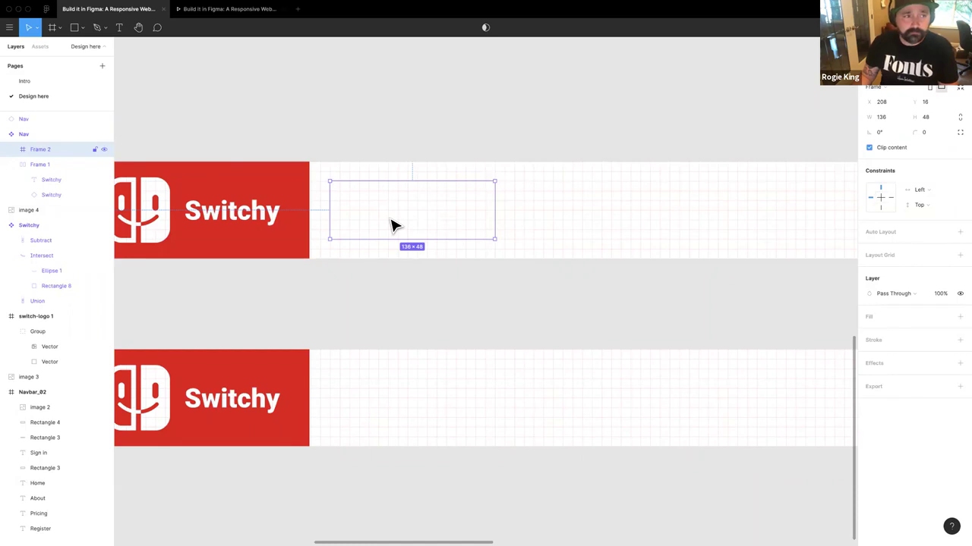
Step: Add the text "Nav item" inside Frame 2 in the main Nav component and position it at X 23, Y 13
left_click(118, 27)
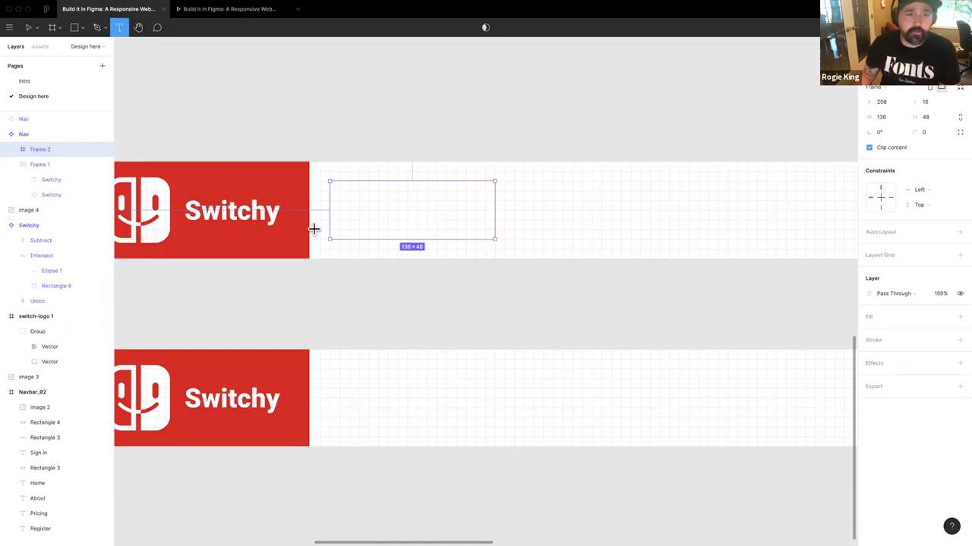
left_click(361, 210)
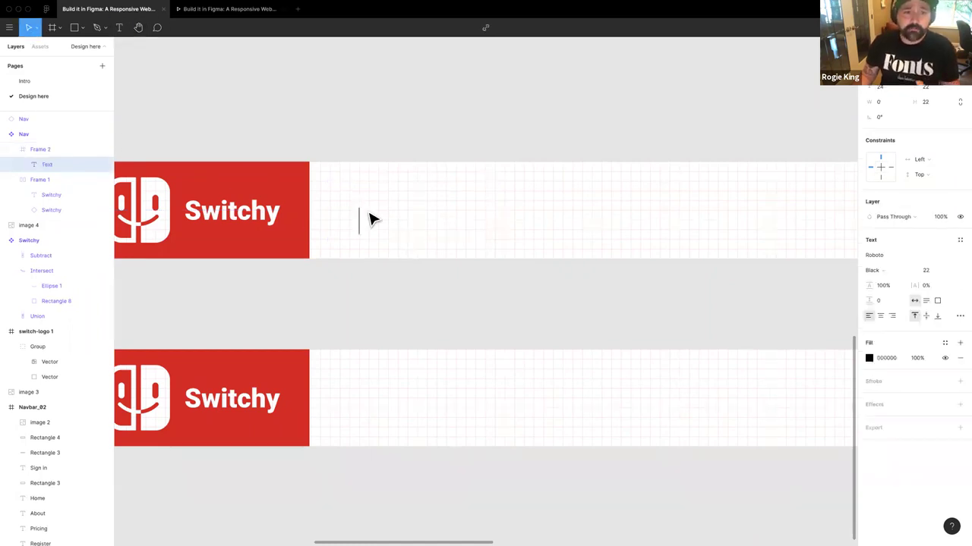
scroll(369, 219, "down", 3)
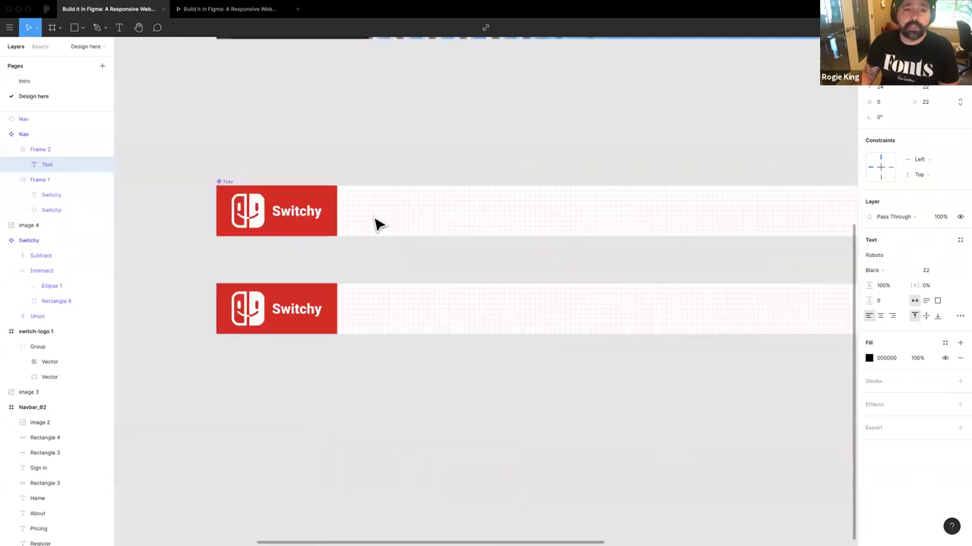
type("Nav item")
key("Escape")
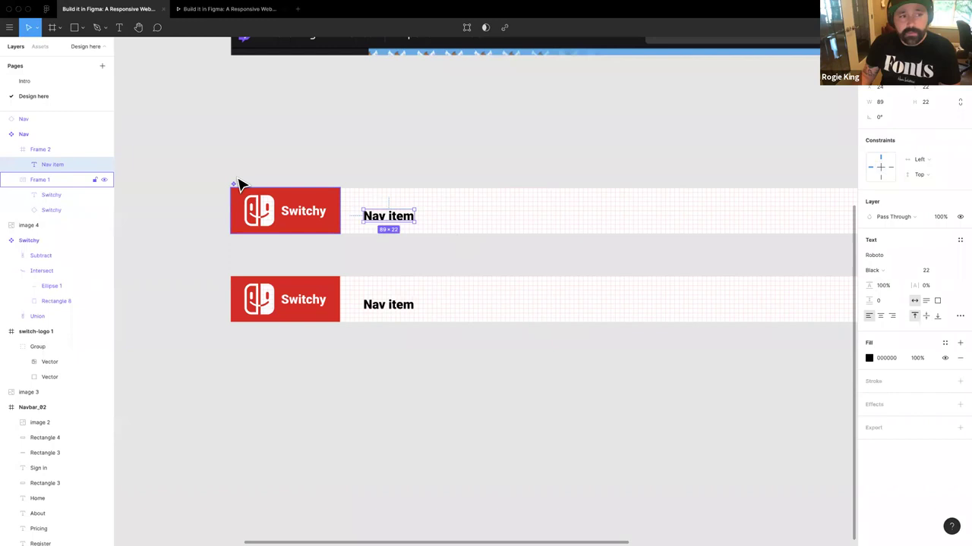
key("Left")
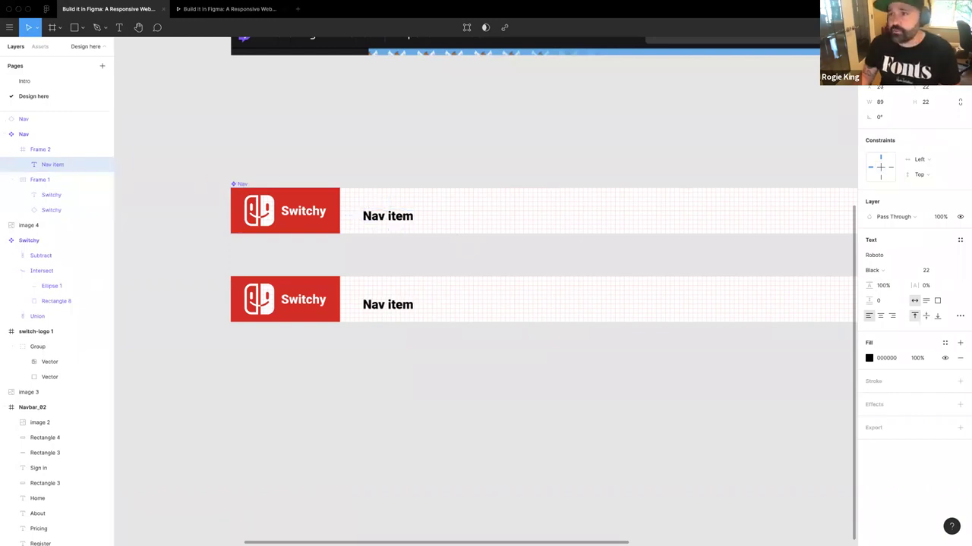
key("shift+Up")
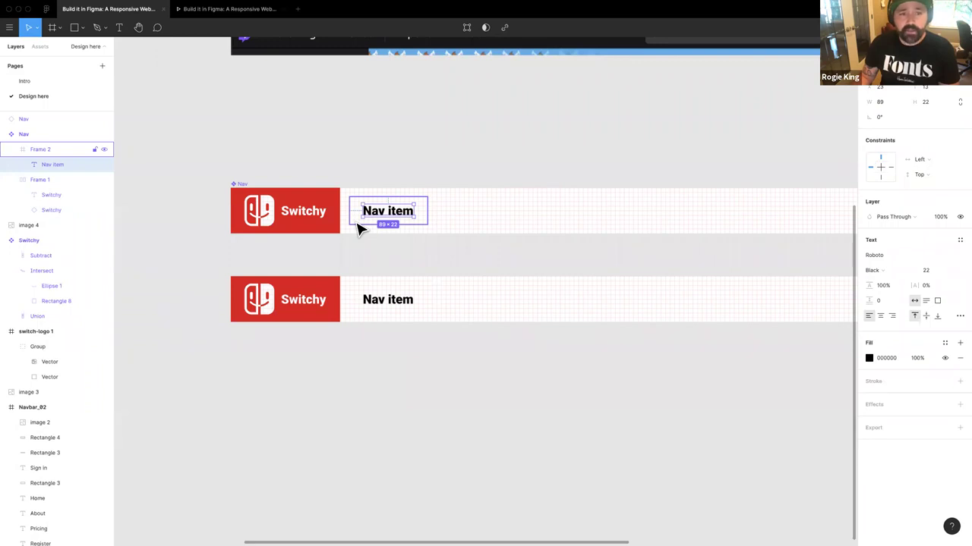
Step: Add horizontal auto layout to Frame 2, and try a duplicate of it directly beside the original, undoing the copy
key("Escape")
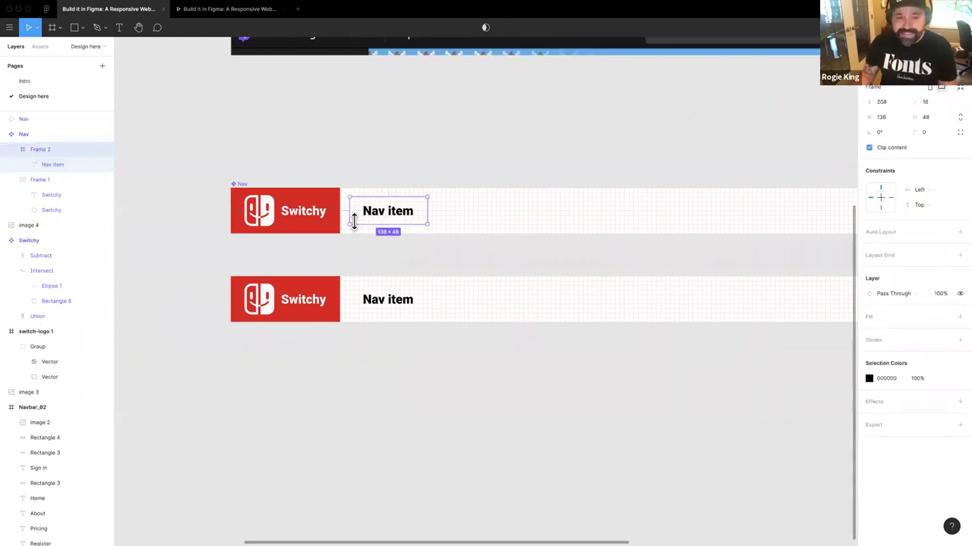
key("shift+a")
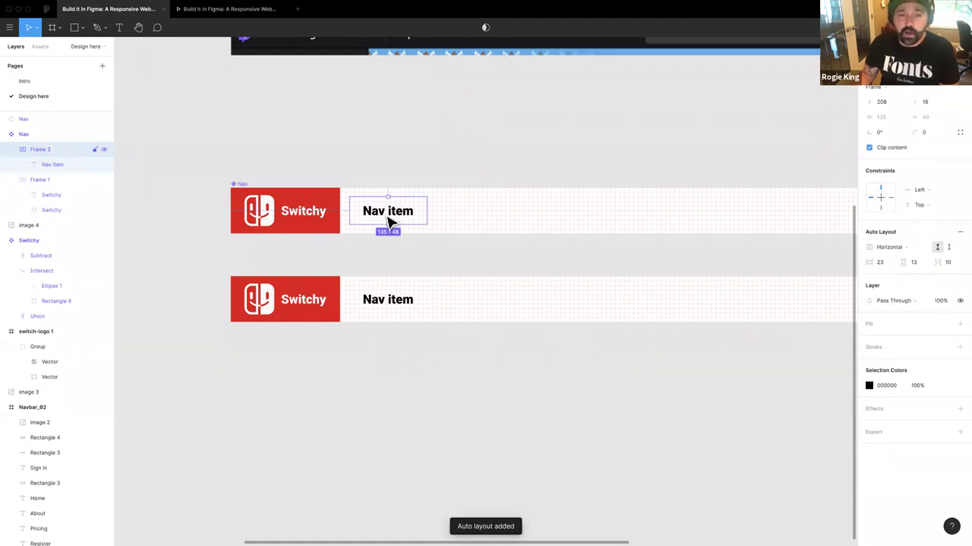
left_click_drag(387, 219, 466, 224)
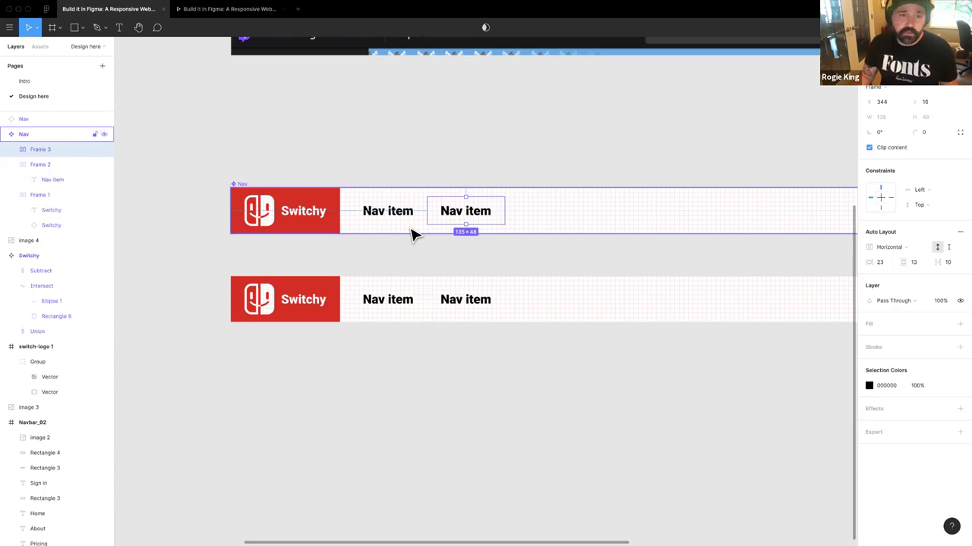
key("super+z")
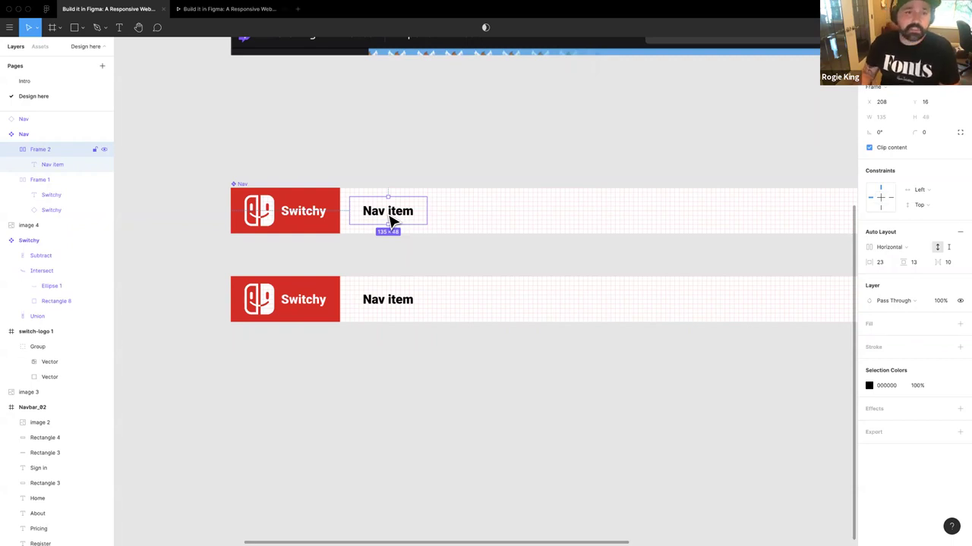
Step: Move Frame 2 out above the main Nav bar and turn it into a component named "Nav/Item"
left_click_drag(389, 219, 388, 151)
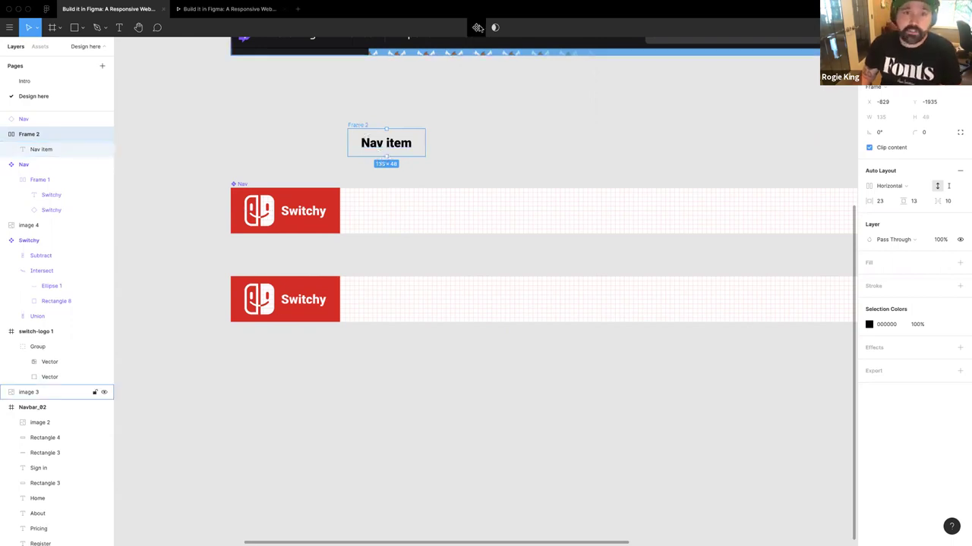
left_click(477, 27)
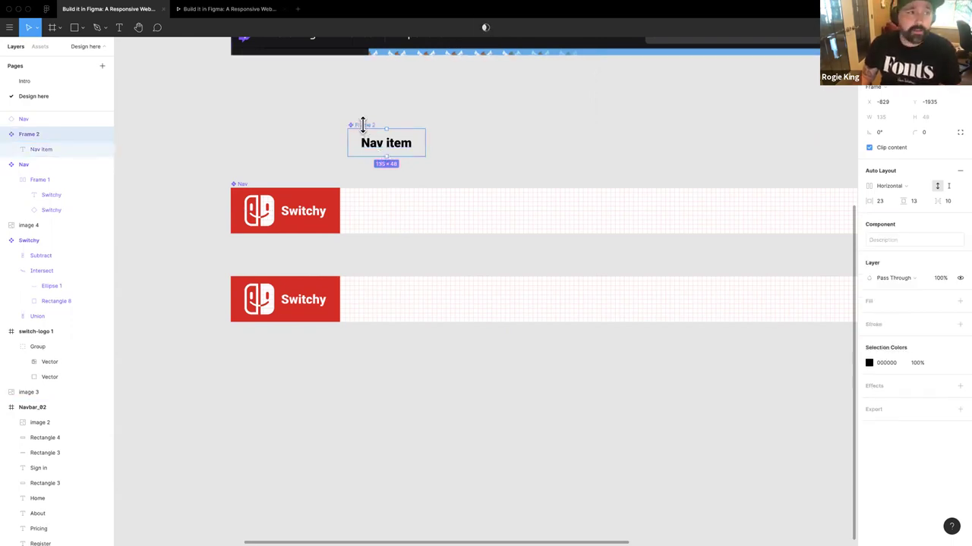
key("super+r")
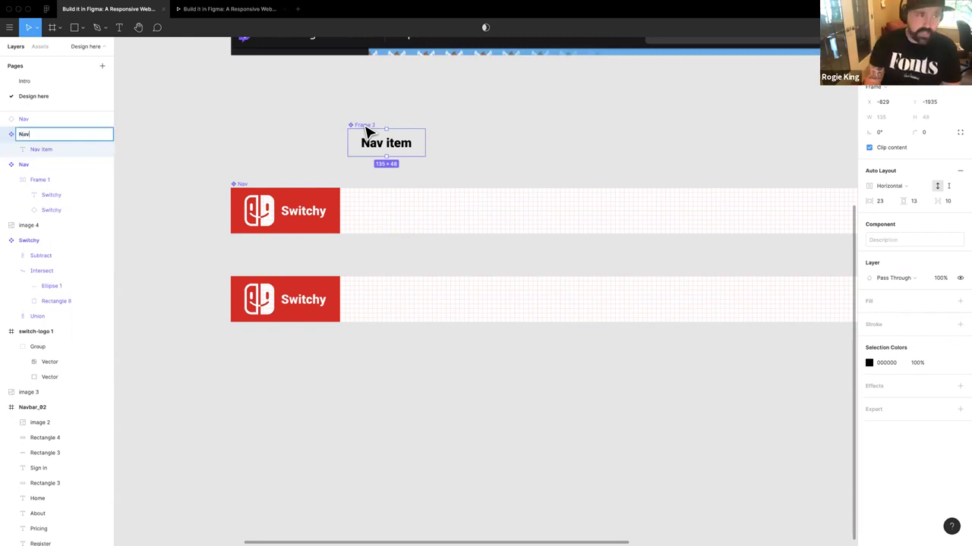
type("Nav/Item")
key("Return")
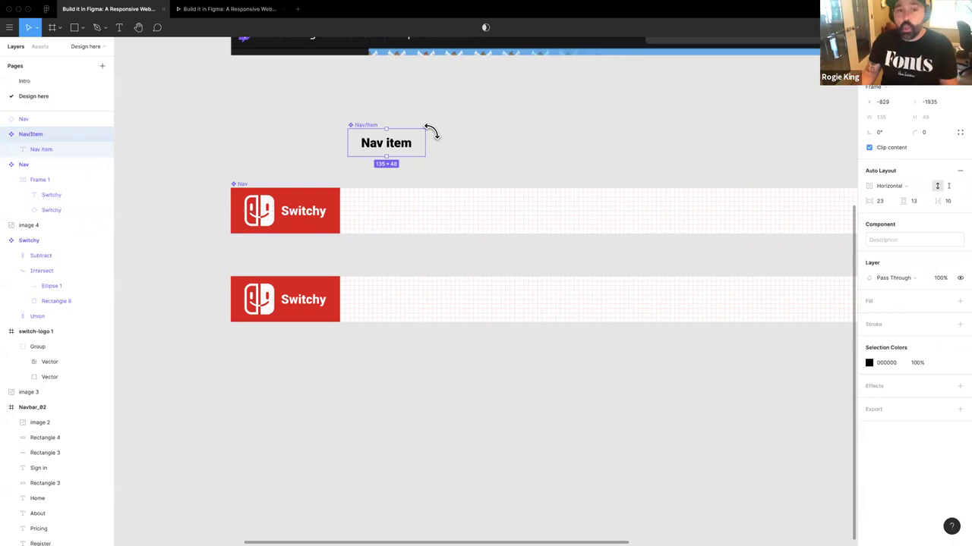
Step: Set the Nav/Item component's text to Roboto Bold at size 16
left_click(244, 189)
left_click(361, 132)
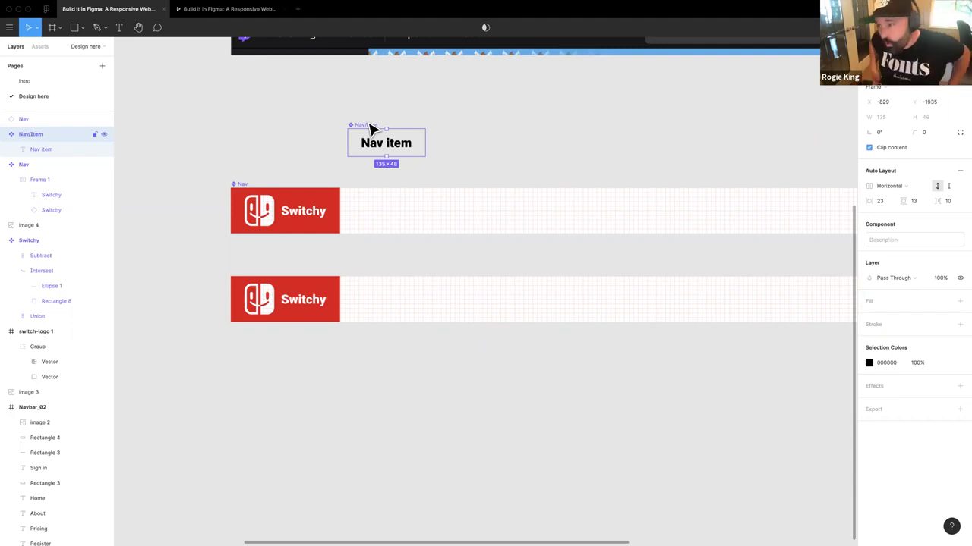
double_click(387, 149)
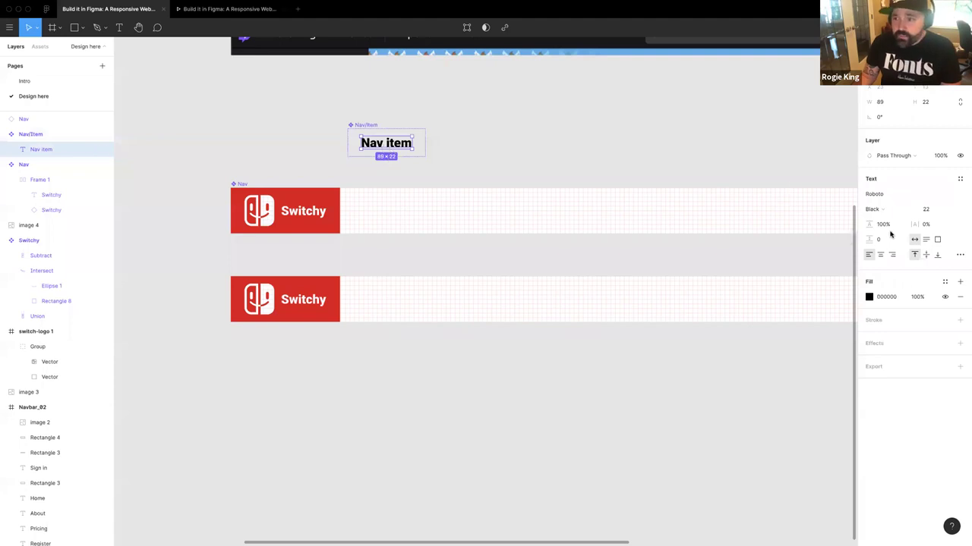
left_click(880, 211)
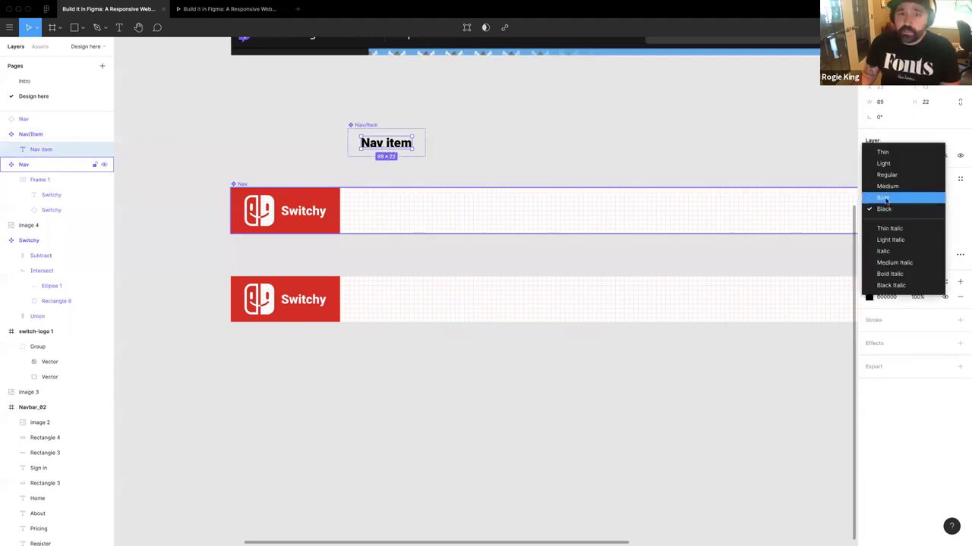
left_click(885, 199)
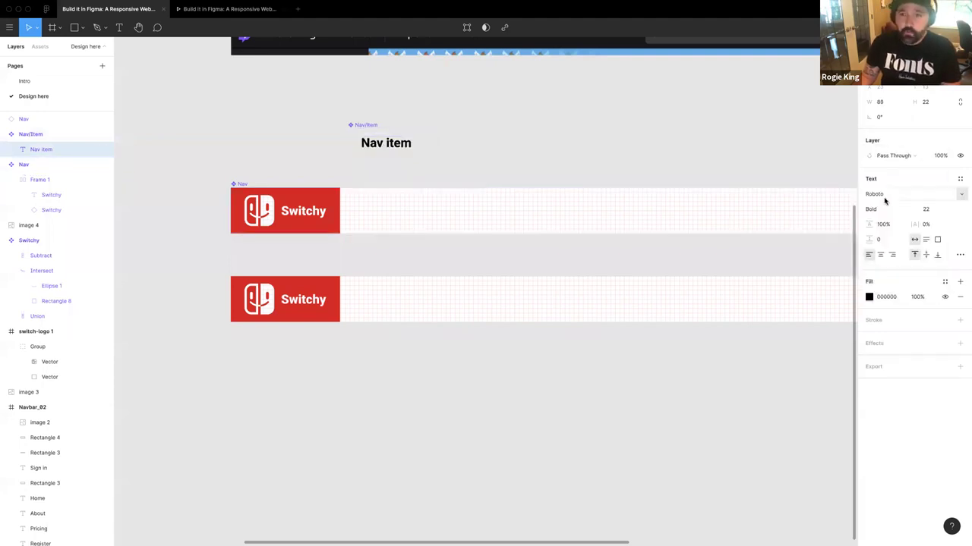
left_click(924, 215)
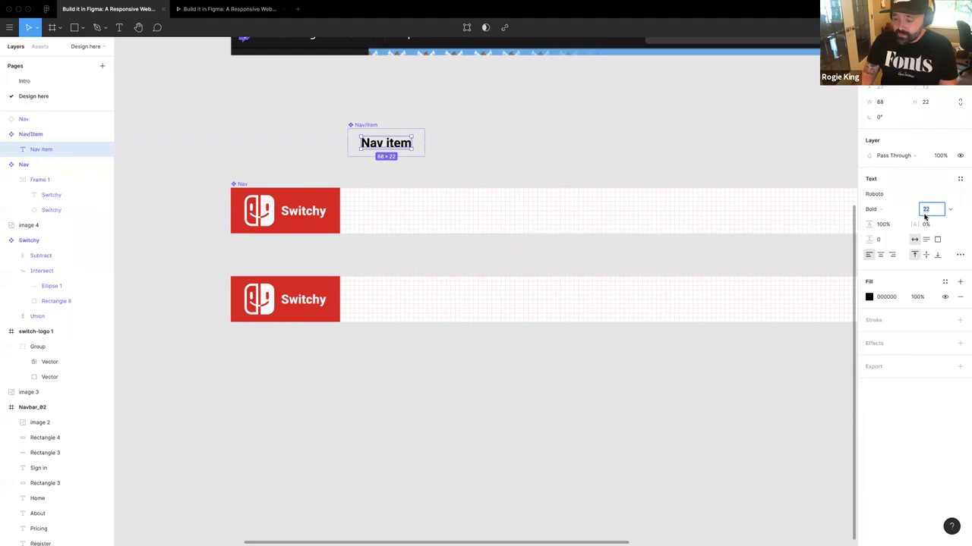
type("16")
key("Tab")
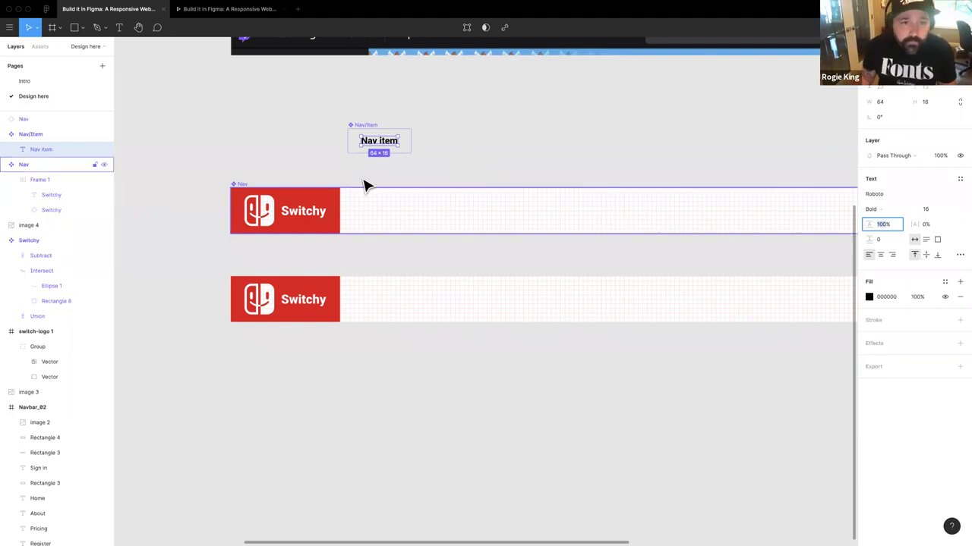
Step: Place three Nav/Item instances side by side in the main Nav component beside the brand block, at X 216, 326 and 436, Y 16
left_click(440, 134)
left_click_drag(388, 143, 384, 146)
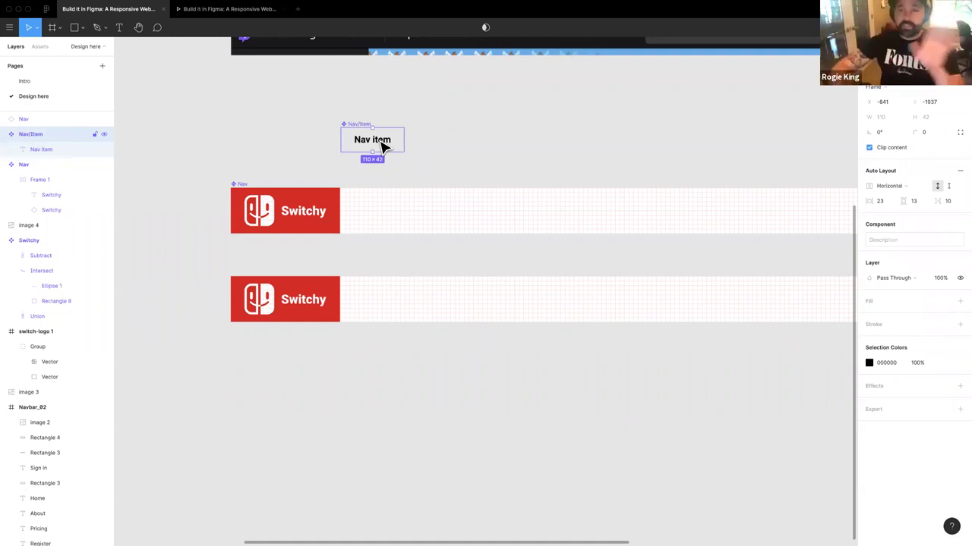
mouse_move(369, 145)
left_mouse_down()
mouse_move(386, 219)
mouse_move(524, 222)
left_mouse_up()
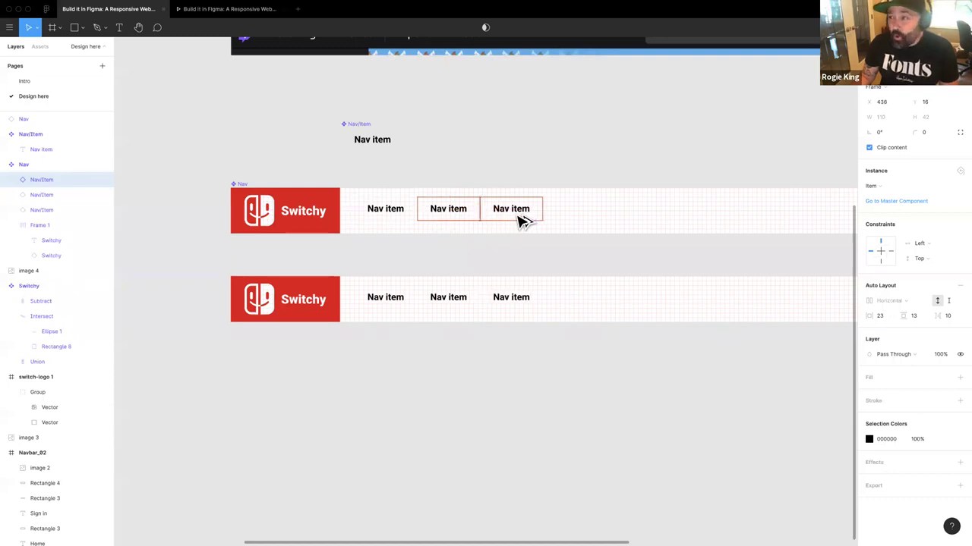
Step: Relabel the first nav item in the main Nav component "Following" and the second "Browse"
double_click(457, 211)
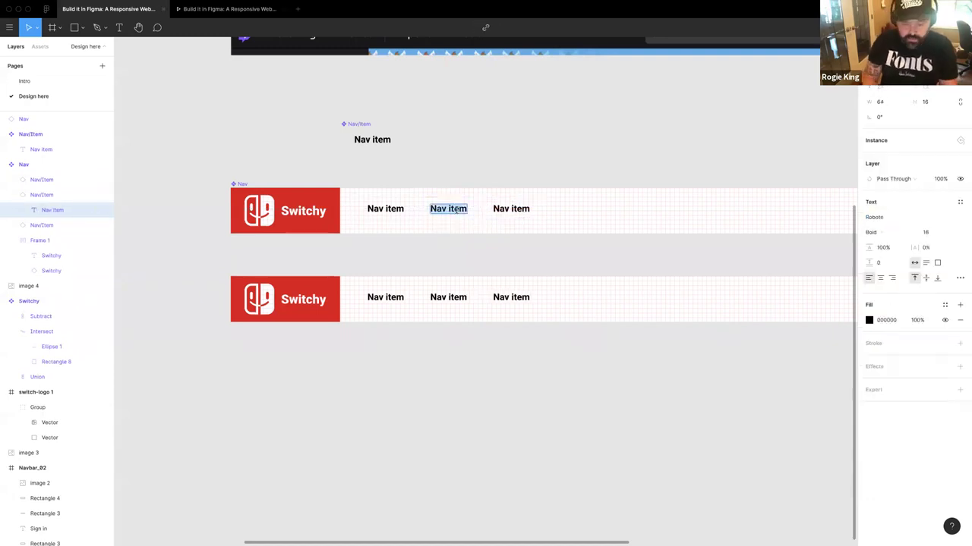
scroll(456, 210, "up", 3)
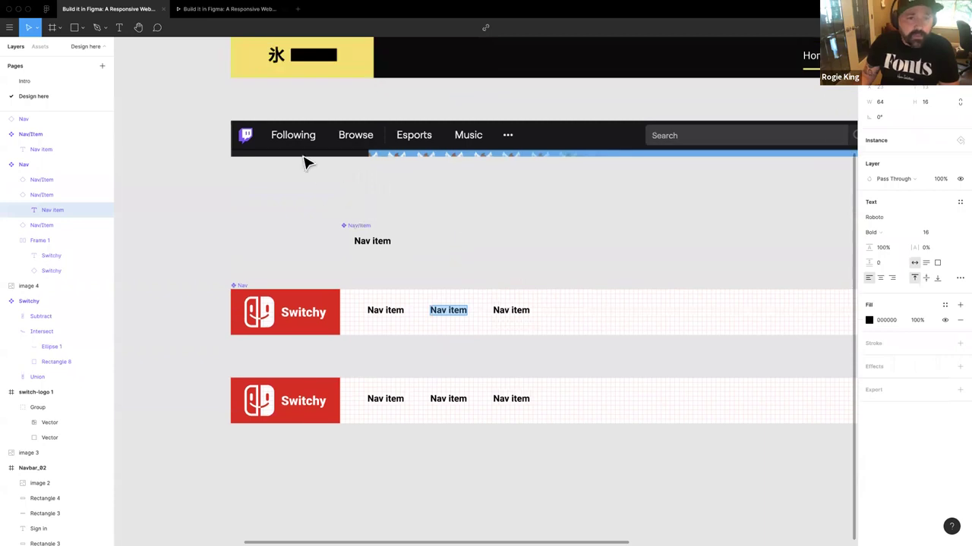
double_click(386, 312)
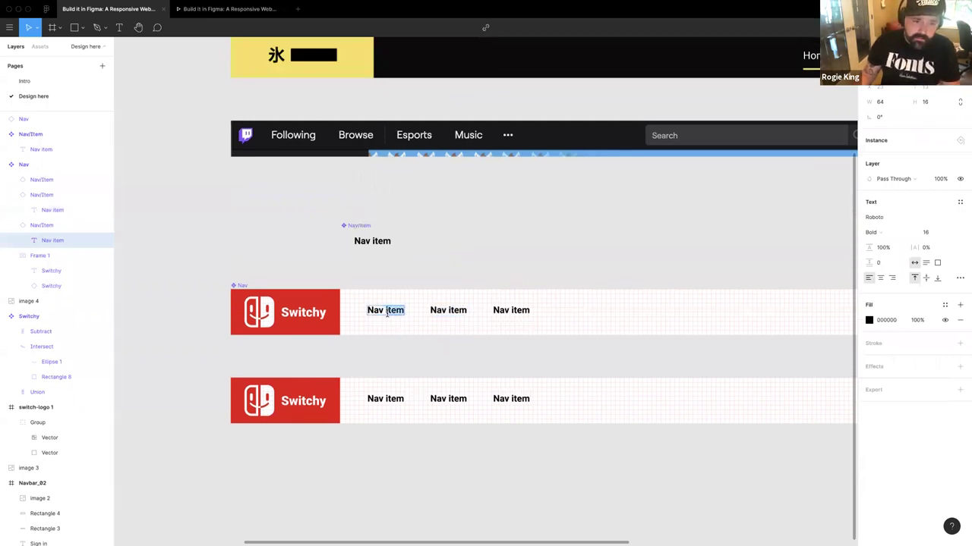
type("Following")
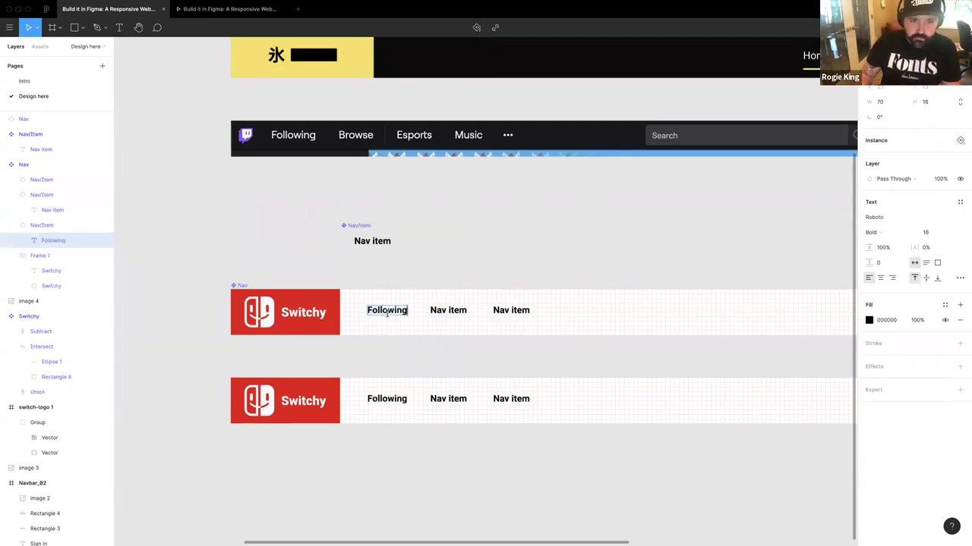
double_click(438, 313)
type("B")
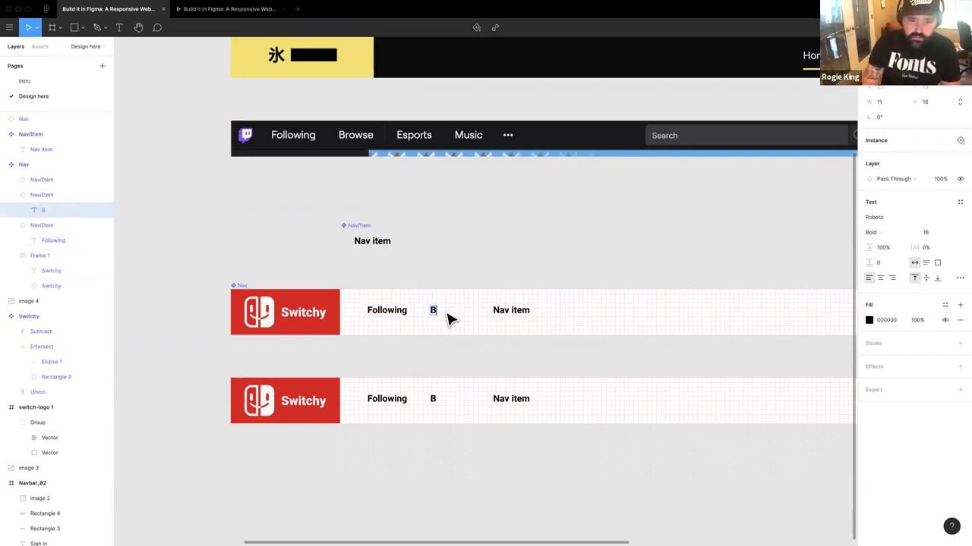
type("rowse")
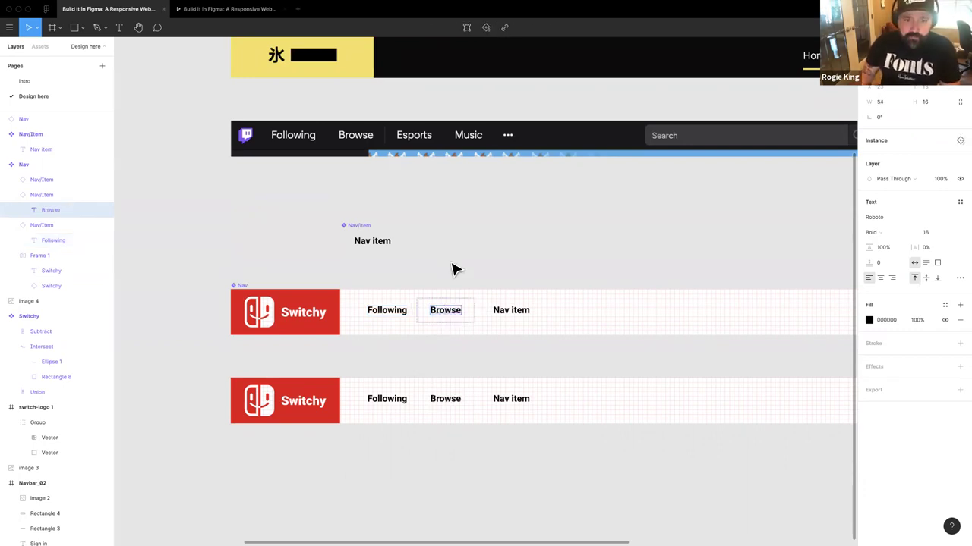
Step: Distribute the horizontal spacing of the three nav items in the main Nav component and set the gap between them to 0
left_click(388, 312)
left_click(385, 313)
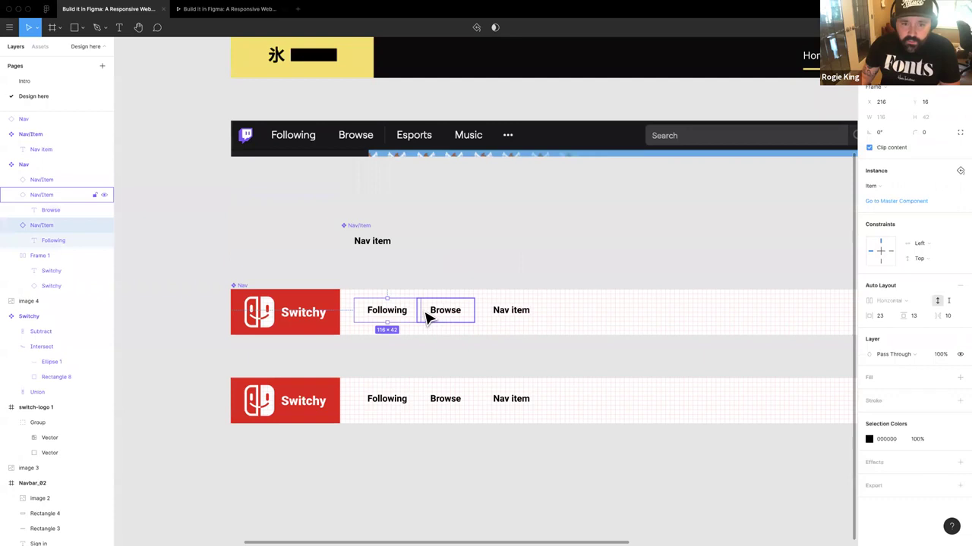
left_click(434, 319)
key("Escape")
left_click(442, 319)
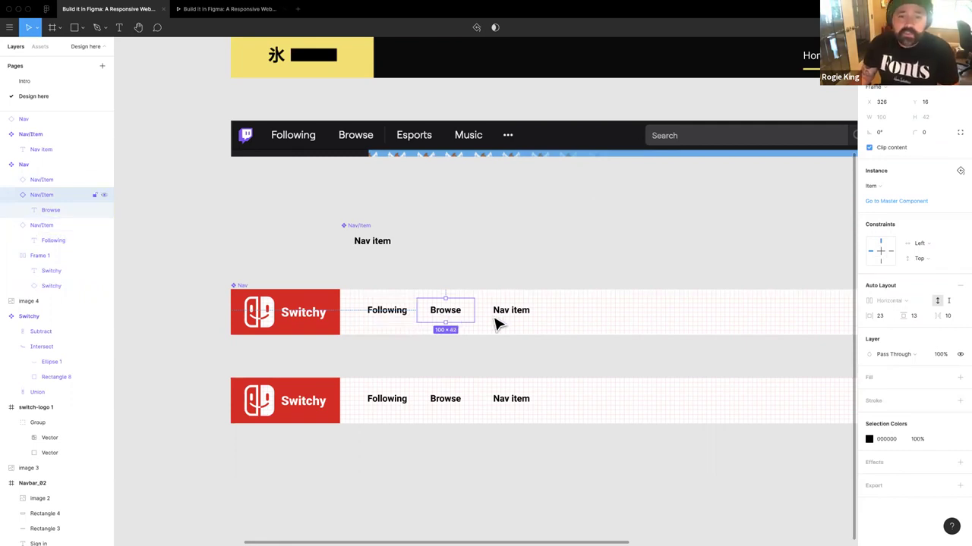
left_click(414, 318, "shift")
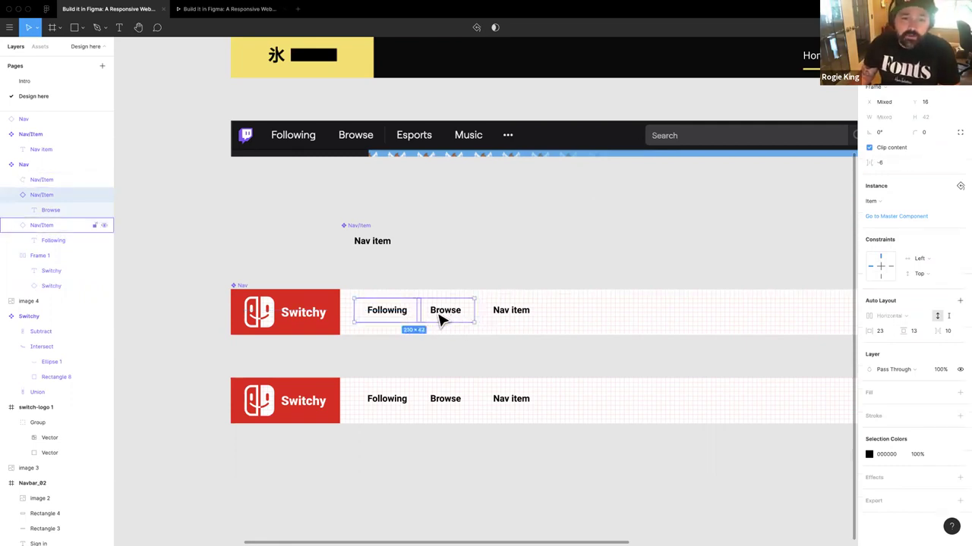
left_click(500, 319, "shift")
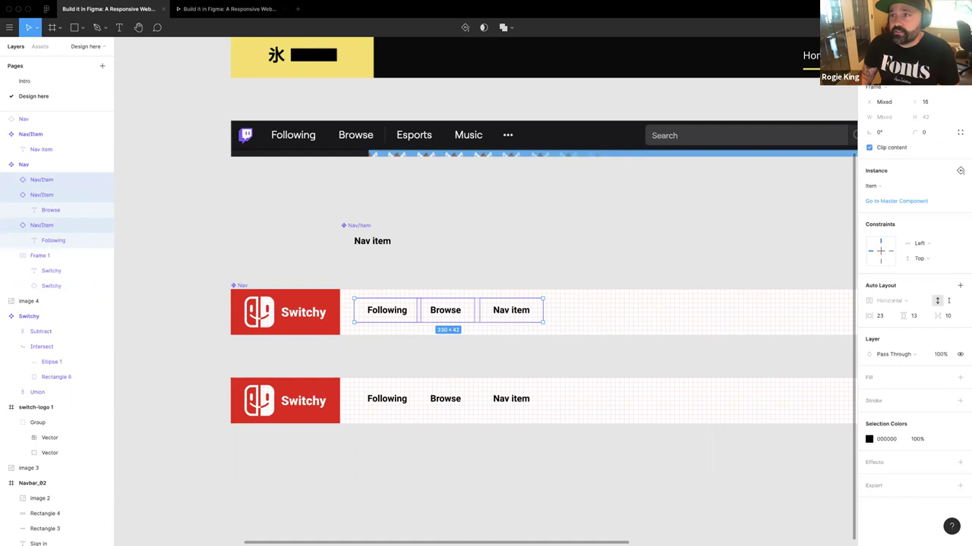
left_click(929, 72)
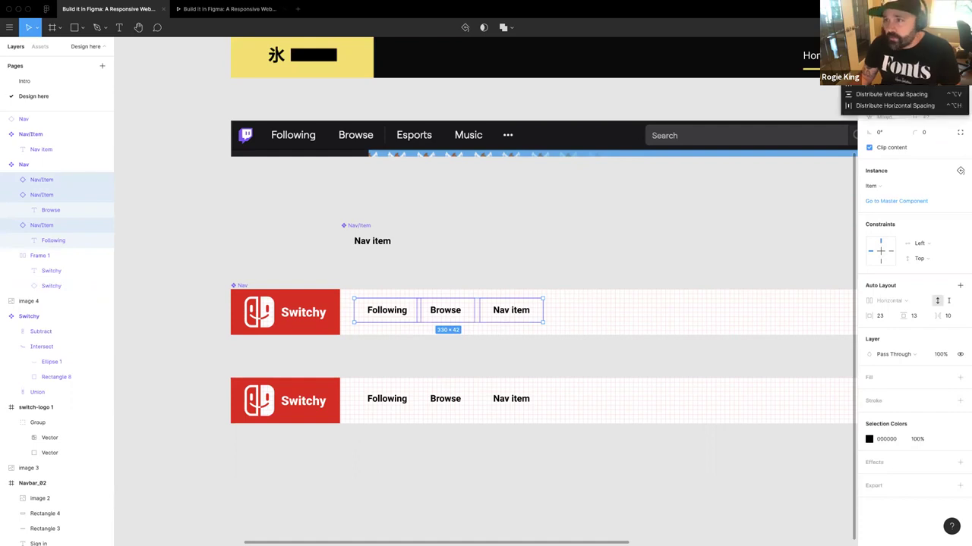
left_click(930, 106)
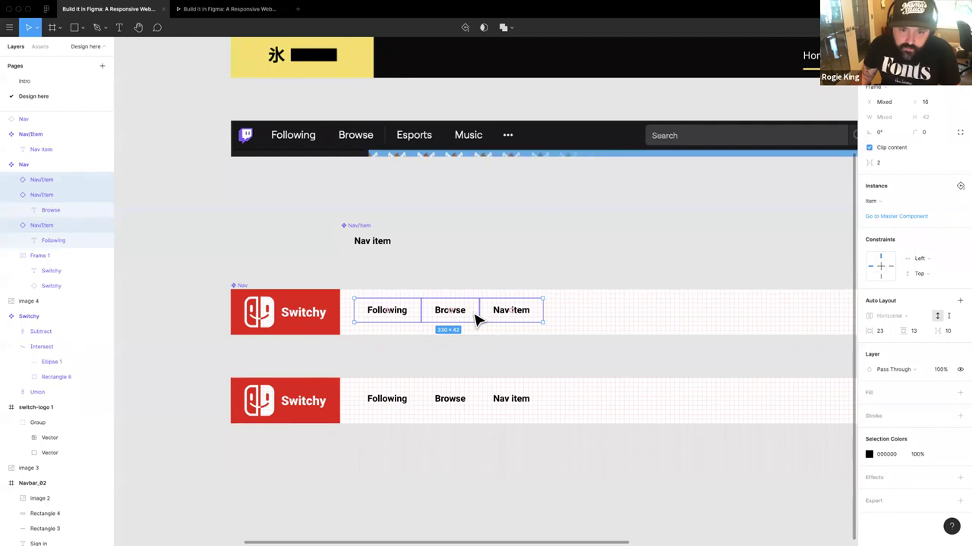
scroll(476, 317, "up", 5)
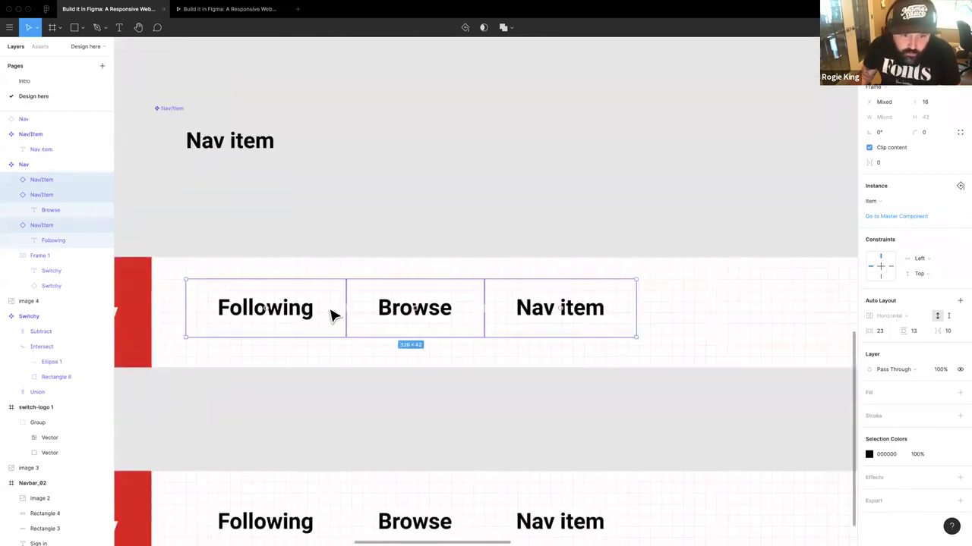
Step: Set a gap of 13 between the three nav items in the main Nav component and wrap them in a horizontal auto-layout frame
left_click_drag(495, 310, 509, 311)
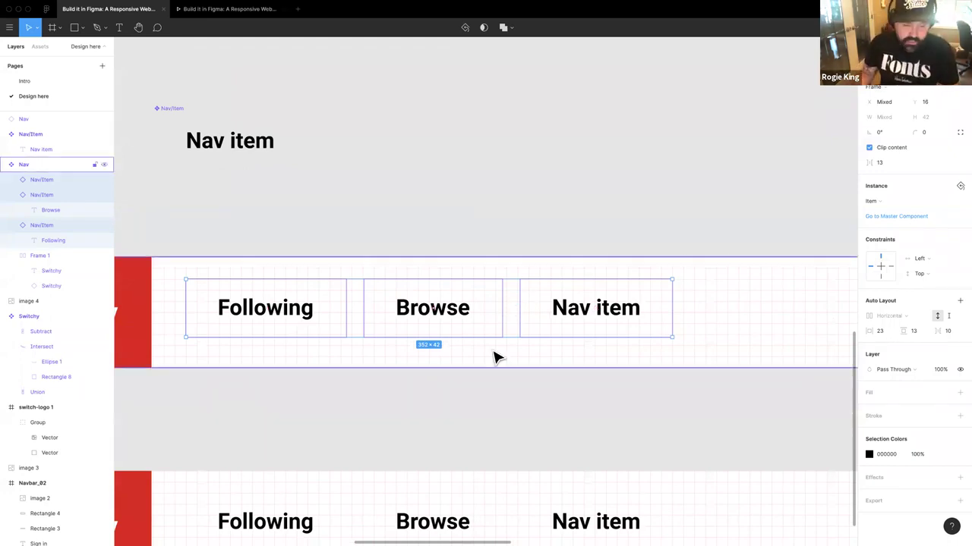
scroll(494, 355, "down", 2)
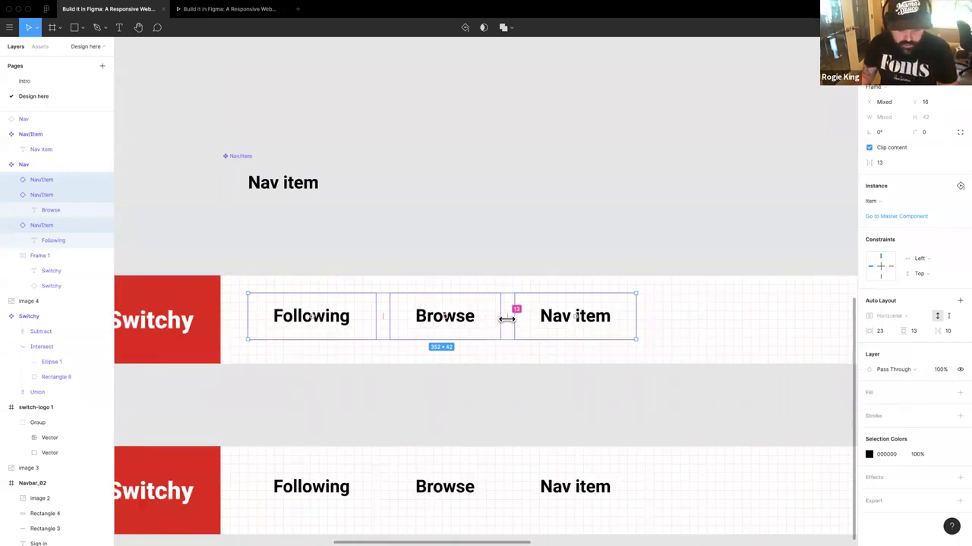
key("shift+a")
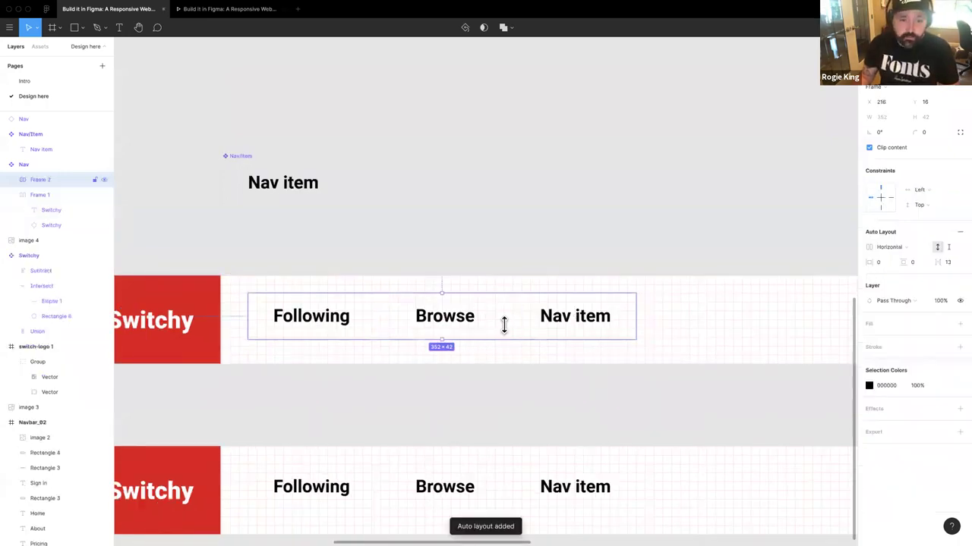
Step: Try replacing the "Browse" label with filler text to test how the auto-layout frame responds, and undo it
double_click(445, 331)
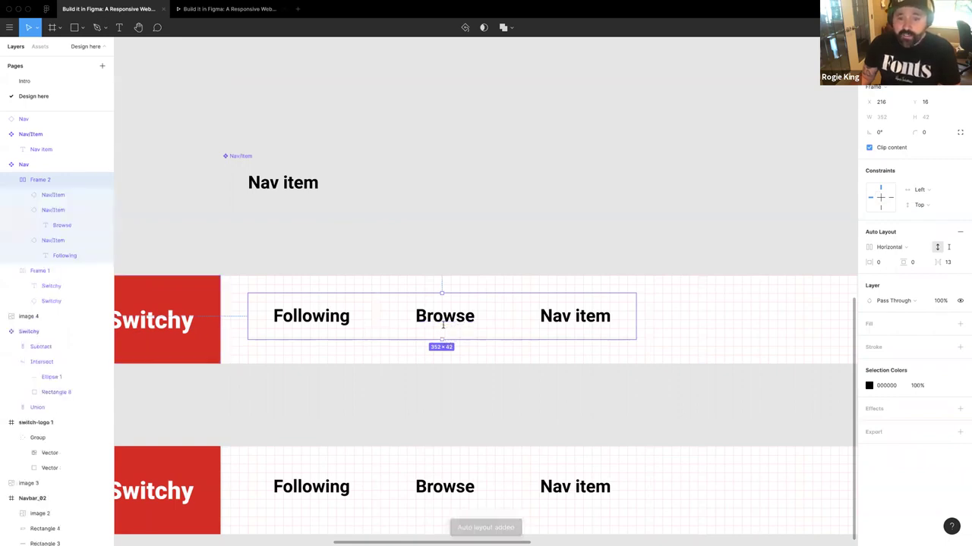
type("dsfsd")
key("ctrl+z")
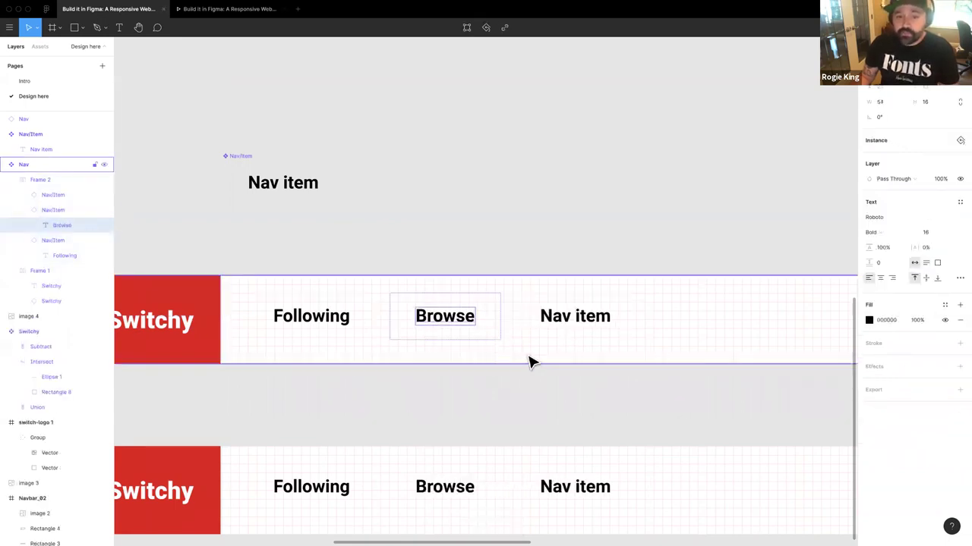
Step: Set the spacing between items in the nav items' auto-layout frame to 0
left_click(461, 321)
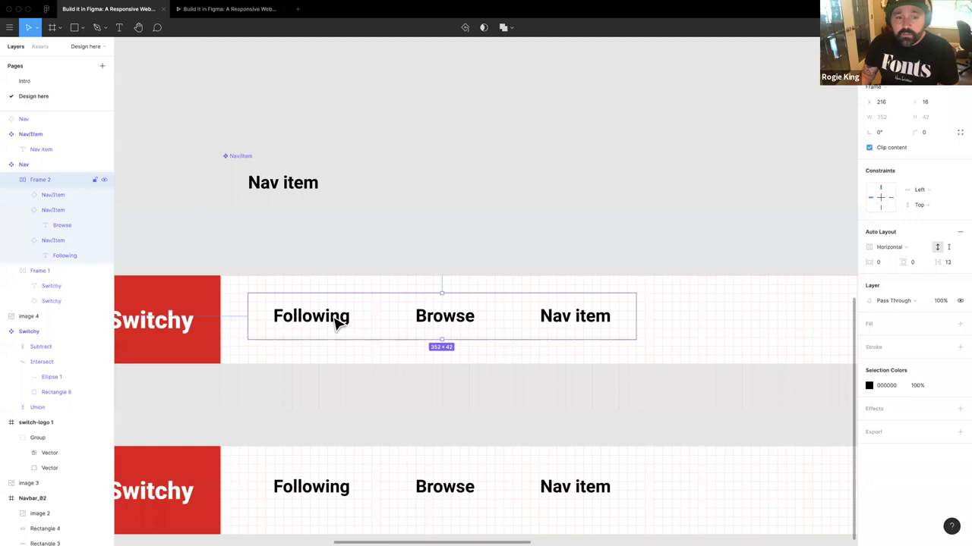
left_click(949, 264)
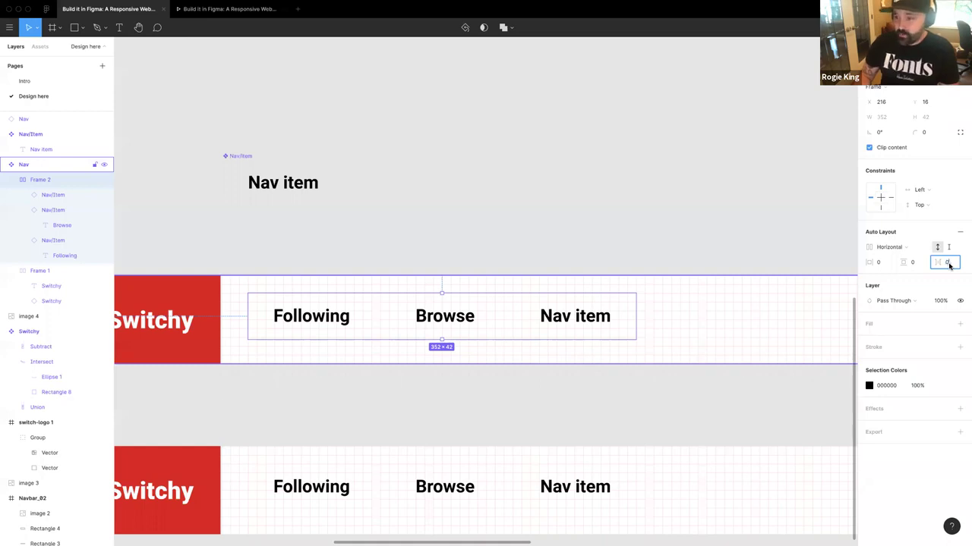
type("0")
key("Tab")
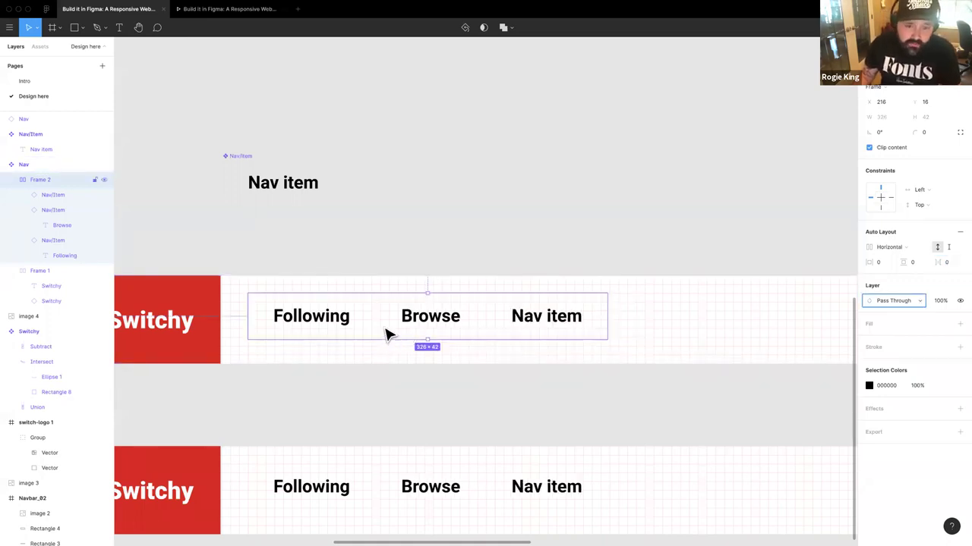
Step: Examine the dimensions of the "Following" instance, the master Nav/Item component and its text layer
double_click(324, 322)
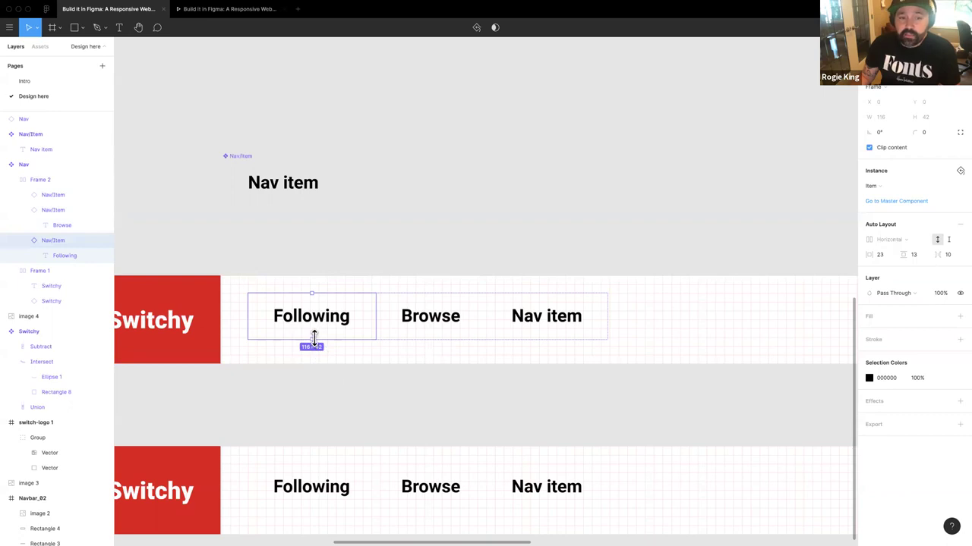
left_click(283, 202)
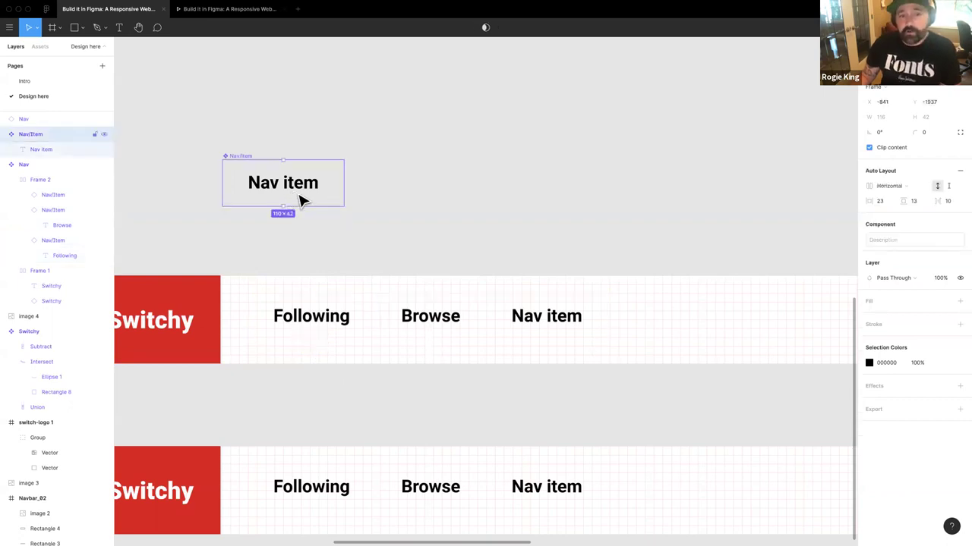
left_click(275, 189)
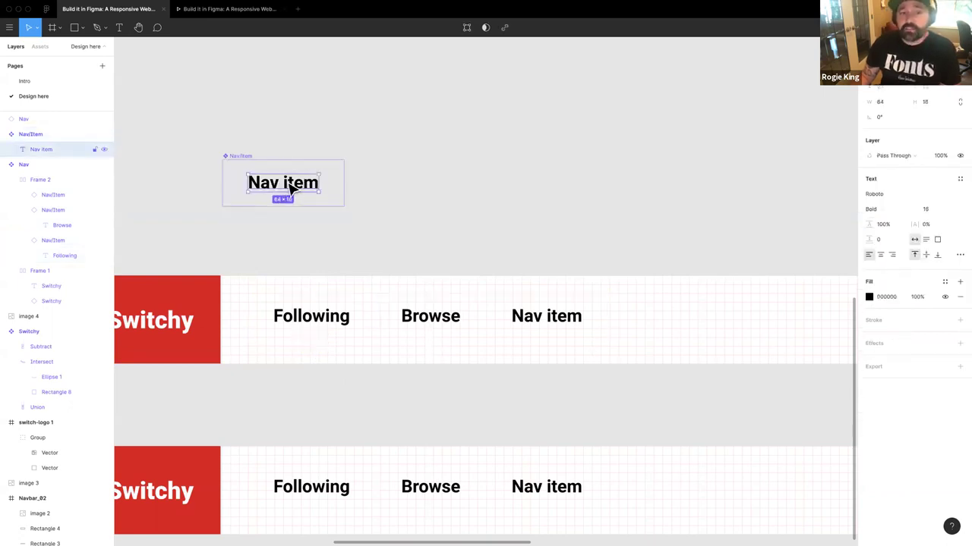
left_click(347, 183)
left_click(274, 191)
left_click(295, 190)
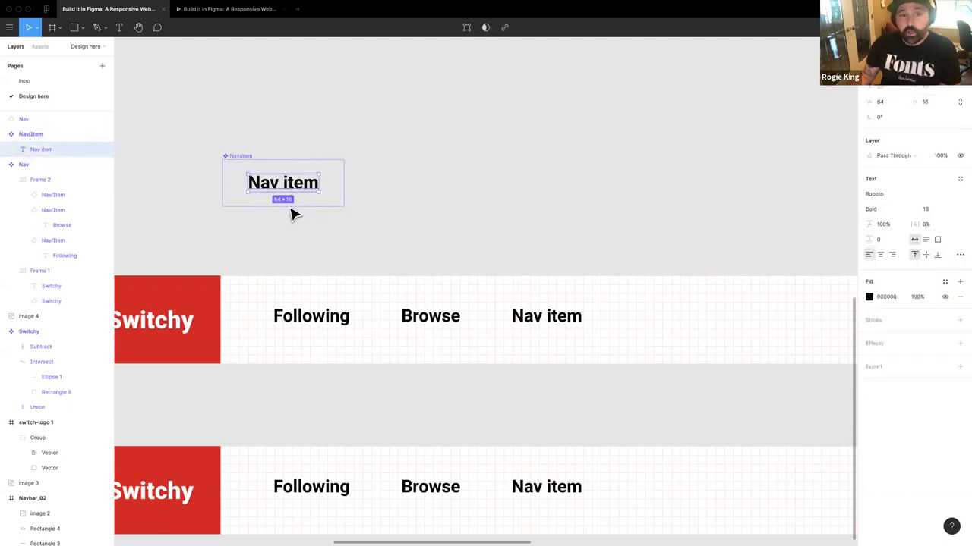
left_click(289, 217)
left_click(278, 189)
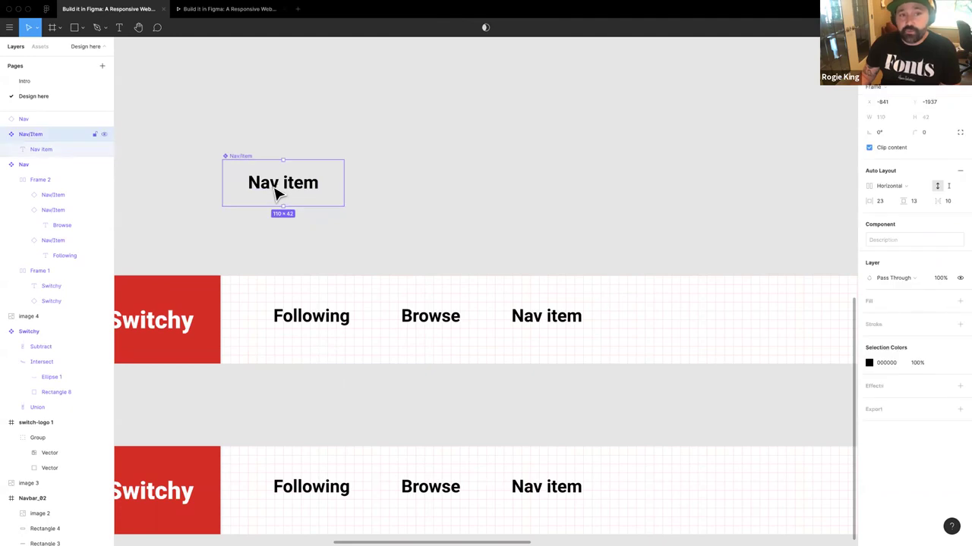
left_click(278, 192)
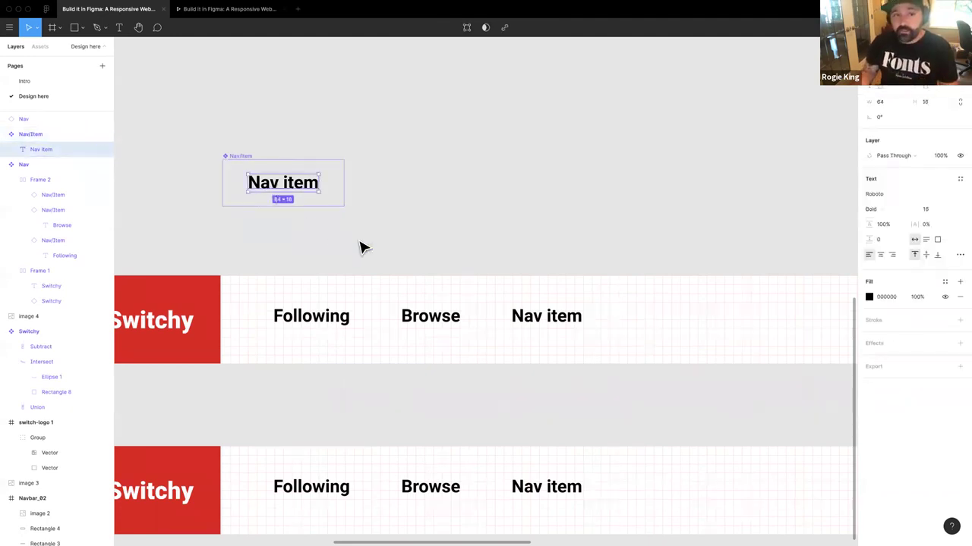
Step: Set the master Nav/Item component's vertical auto-layout padding to 16
left_click(299, 200)
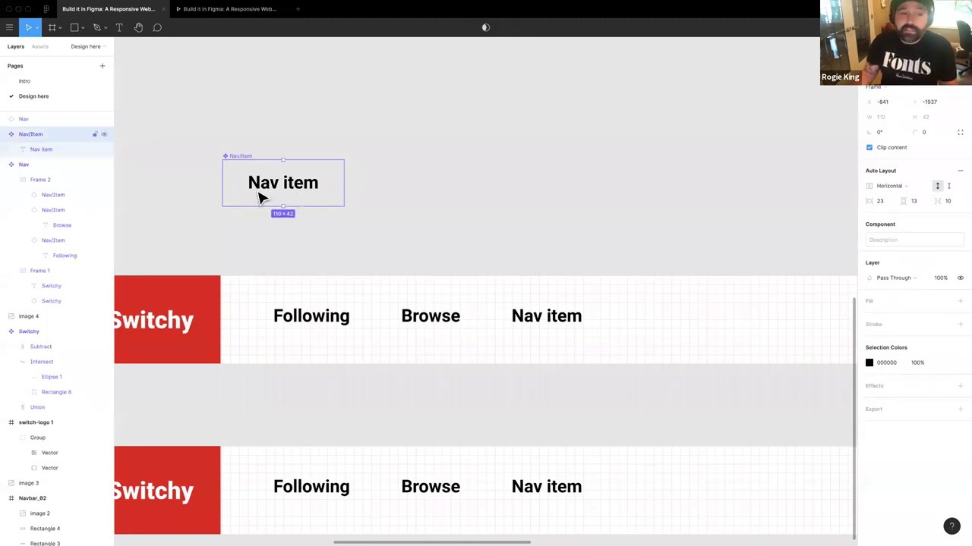
left_click(918, 201)
key("Up")
key("Up")
key("Up")
key("Up")
key("Up")
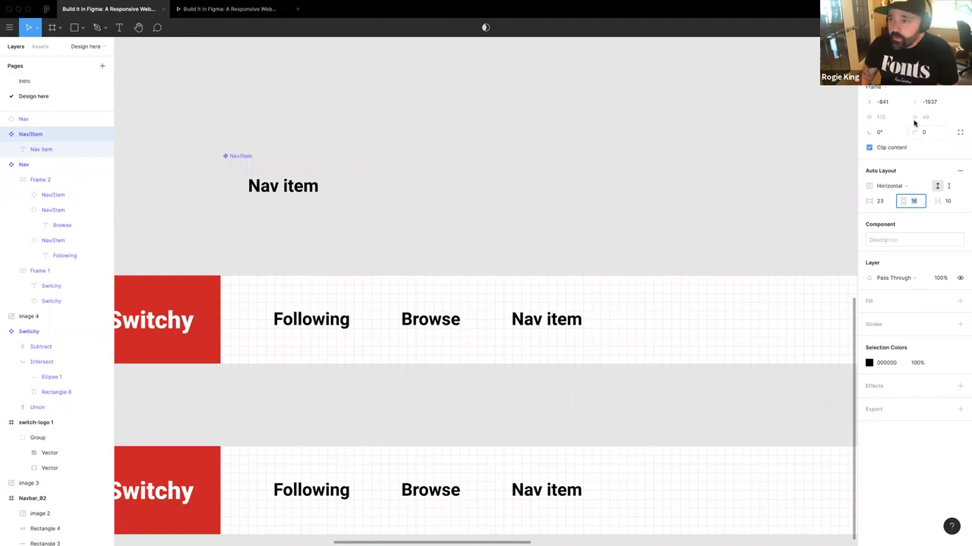
key("Down")
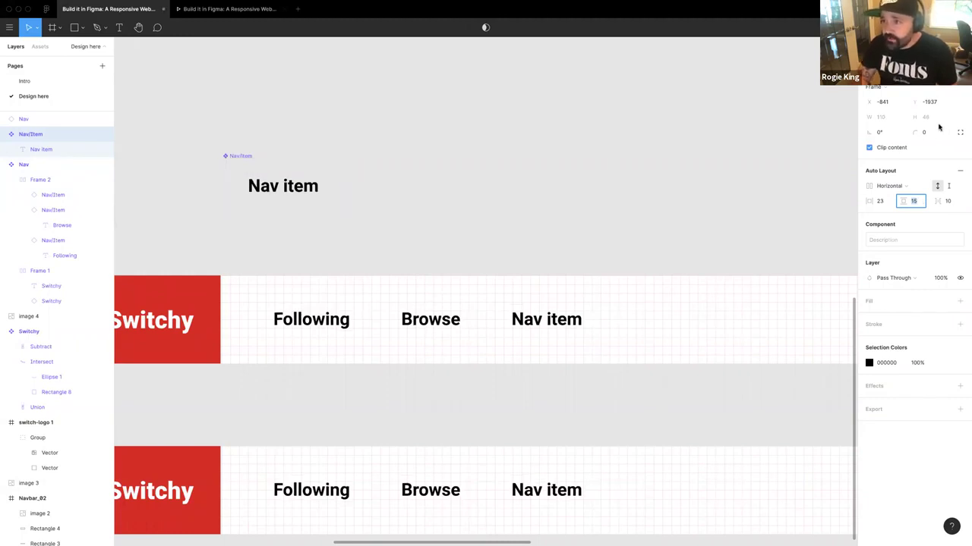
Step: Set the font size of the master Nav/Item component's text to 15 and check the component's height
left_click(292, 199)
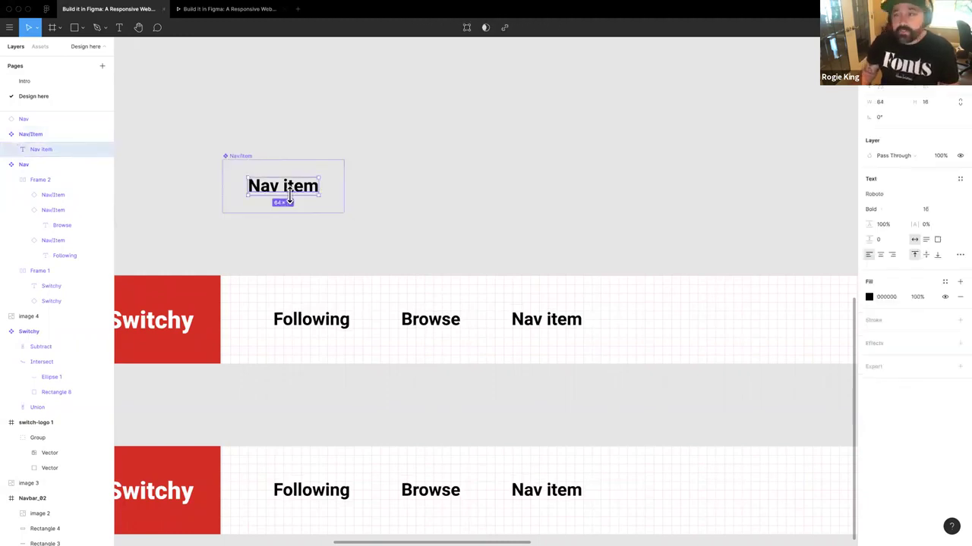
left_click(928, 211)
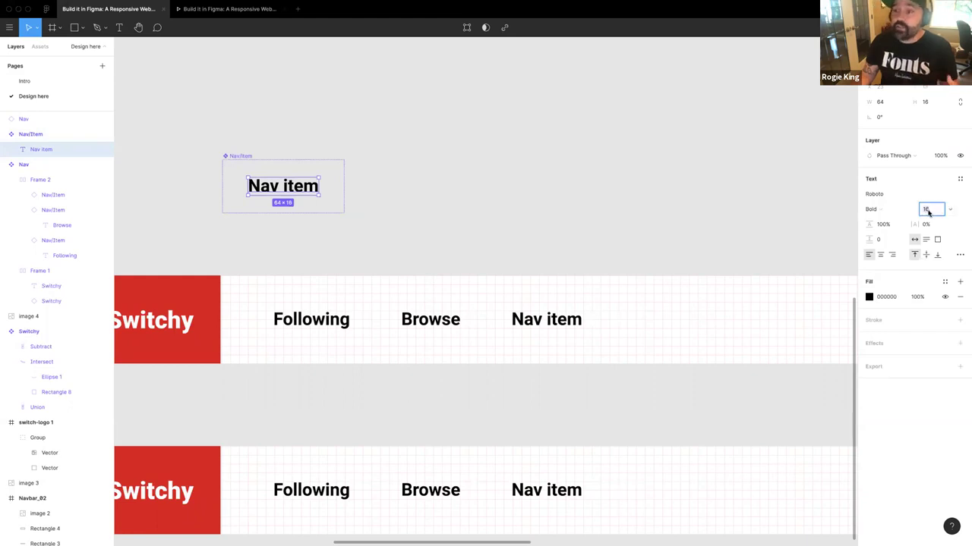
type("15")
key("Return")
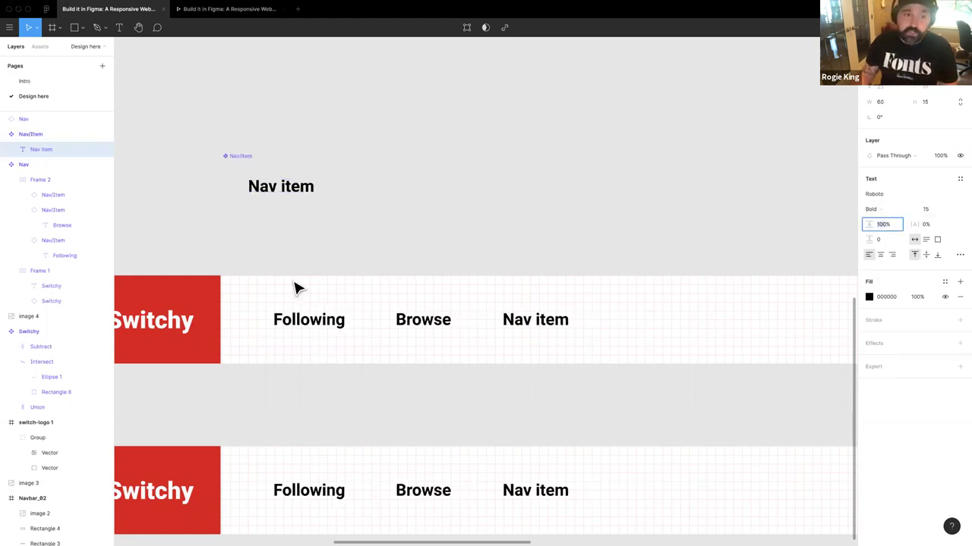
left_click(315, 243)
left_click(322, 190)
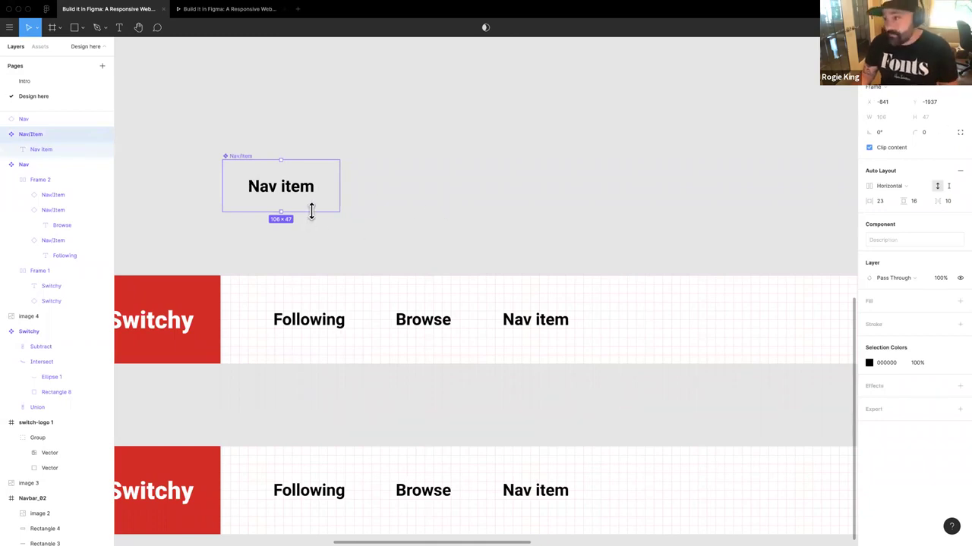
Step: Set the line height of the master Nav/Item component's text to a fixed 16 and check the component's height
double_click(279, 196)
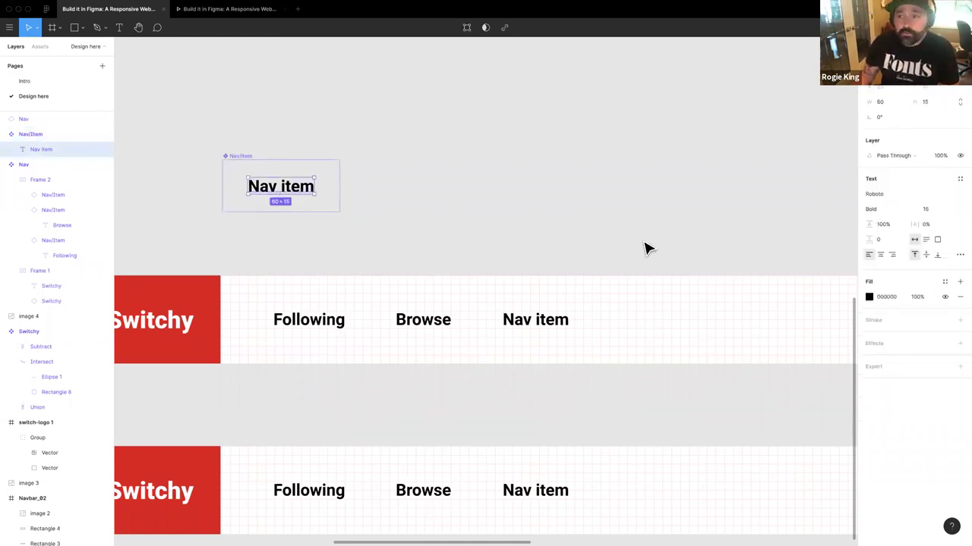
left_click(898, 223)
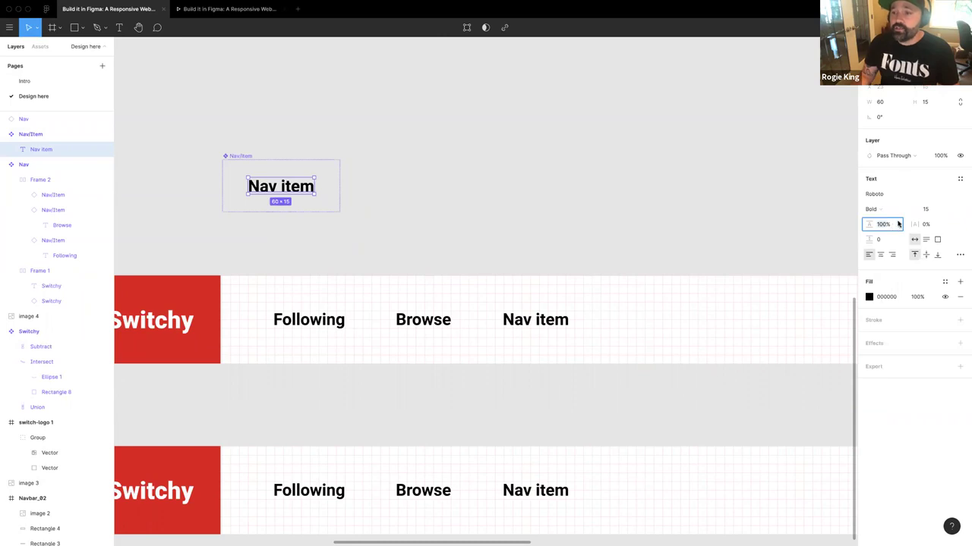
left_click(898, 228)
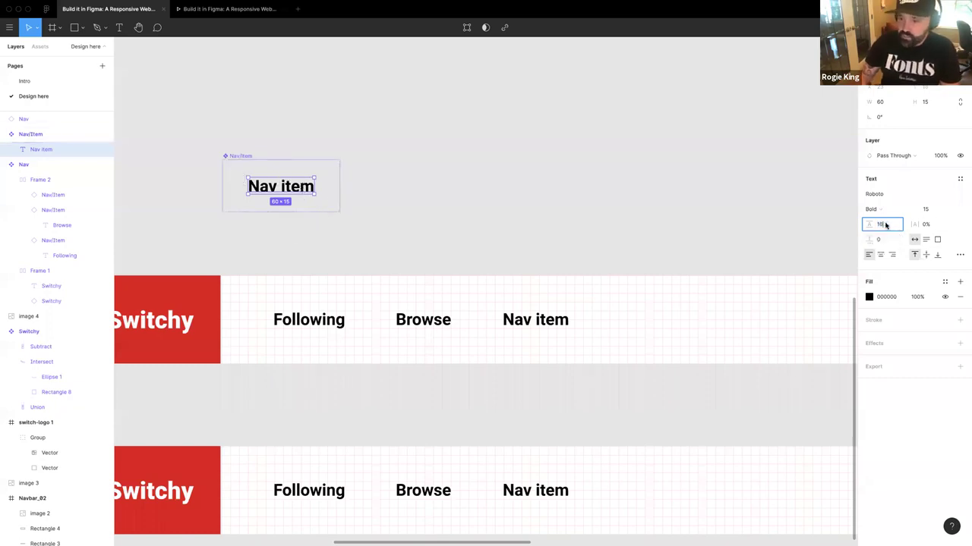
key("Tab")
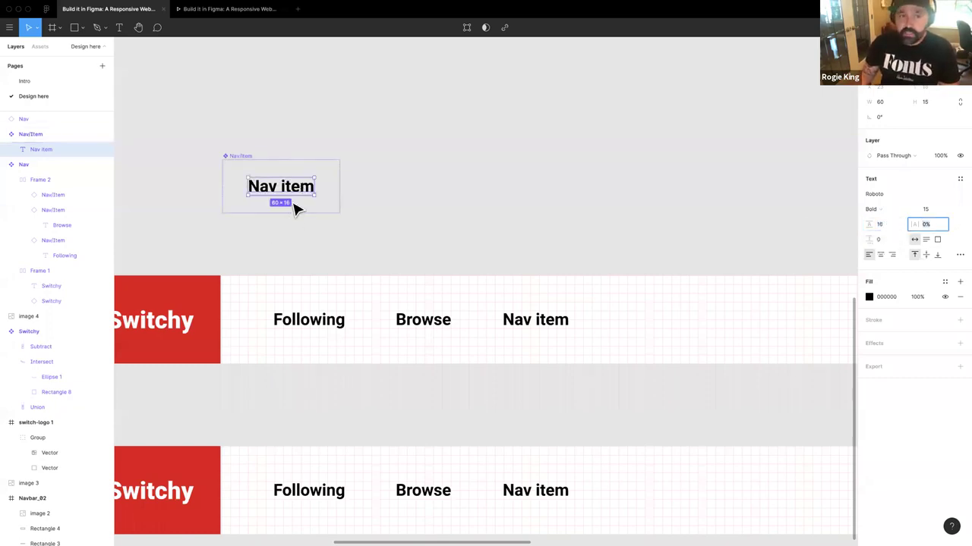
left_click(232, 157)
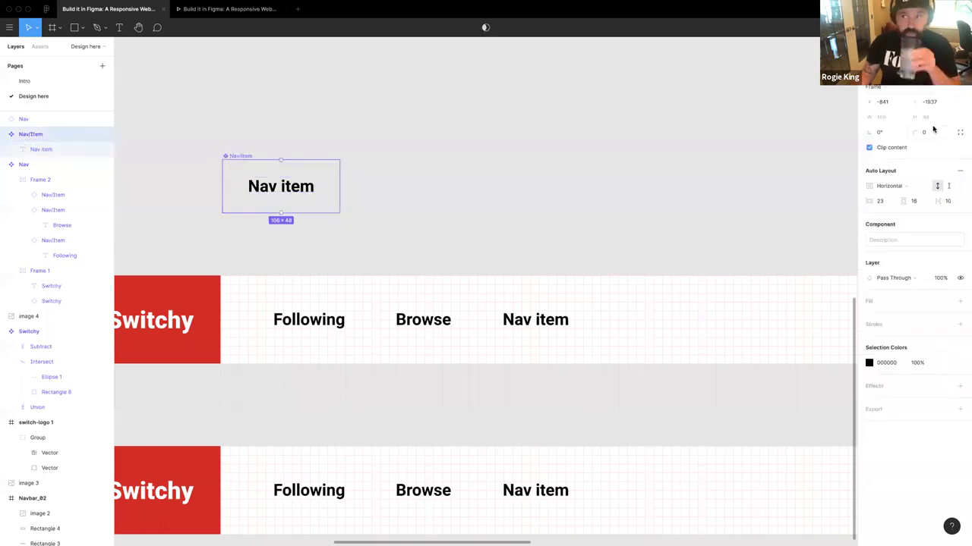
Step: Increase the font size of the Nav/Item text to 17 to test the component's height against the fixed line height
double_click(300, 196)
left_click(928, 210)
key("Up")
key("Up")
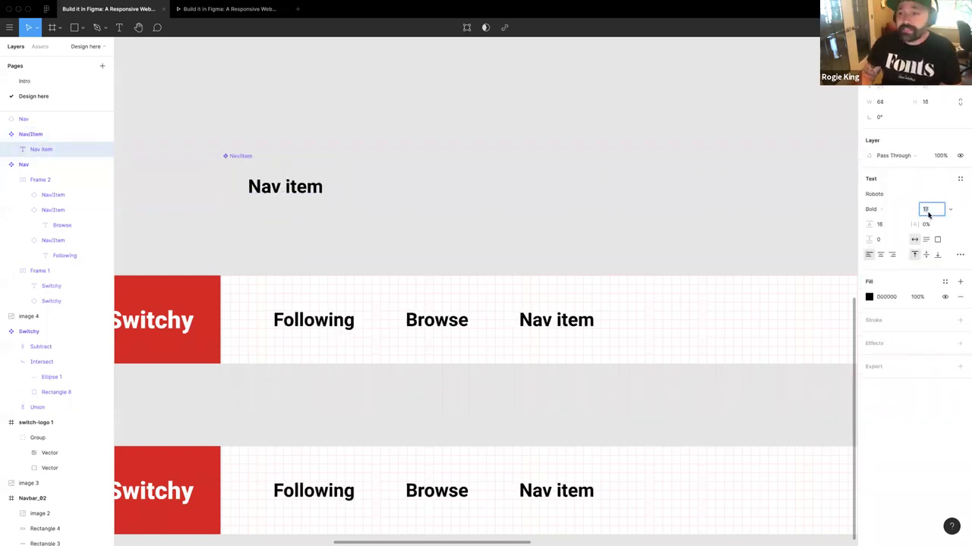
left_click(699, 192)
left_click(277, 184)
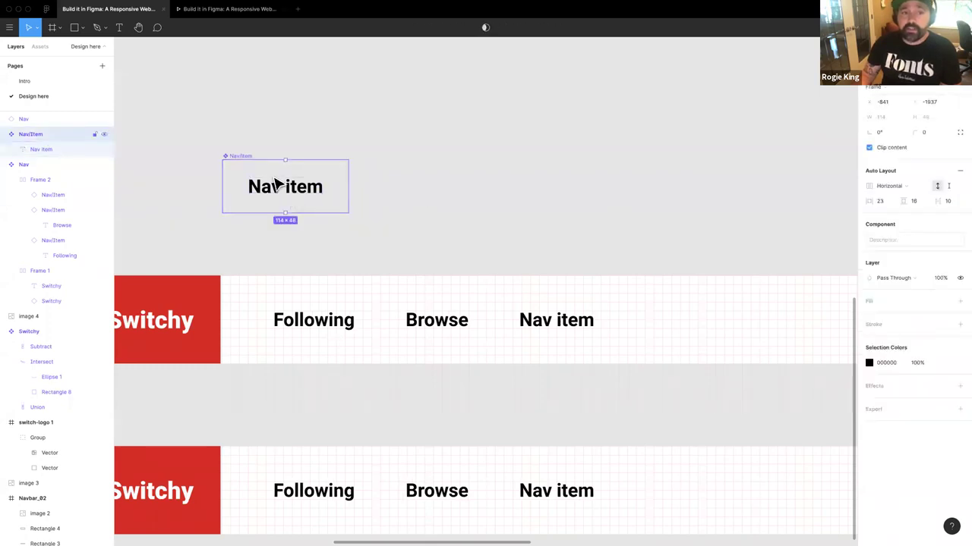
Step: Set the font size of the master Nav/Item component's text back to 16
double_click(283, 194)
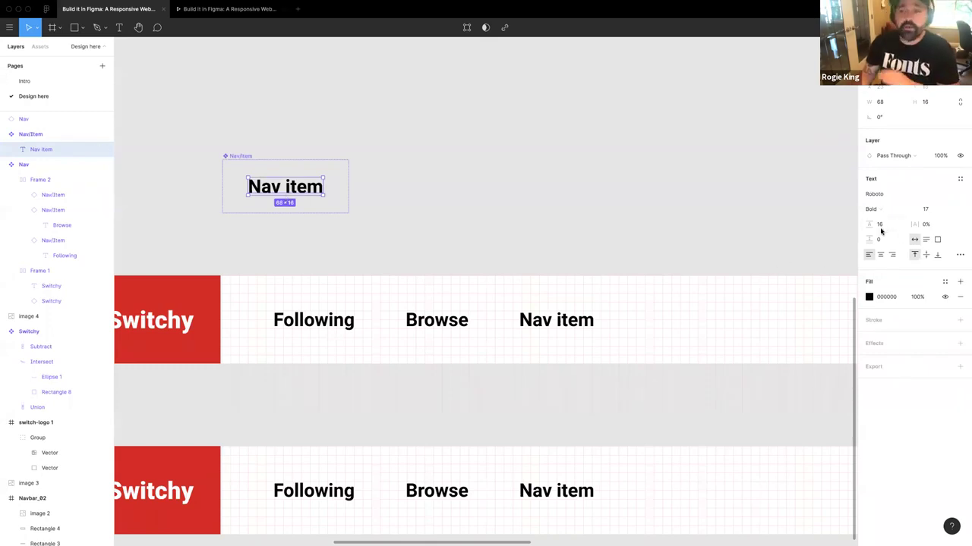
left_click(929, 217)
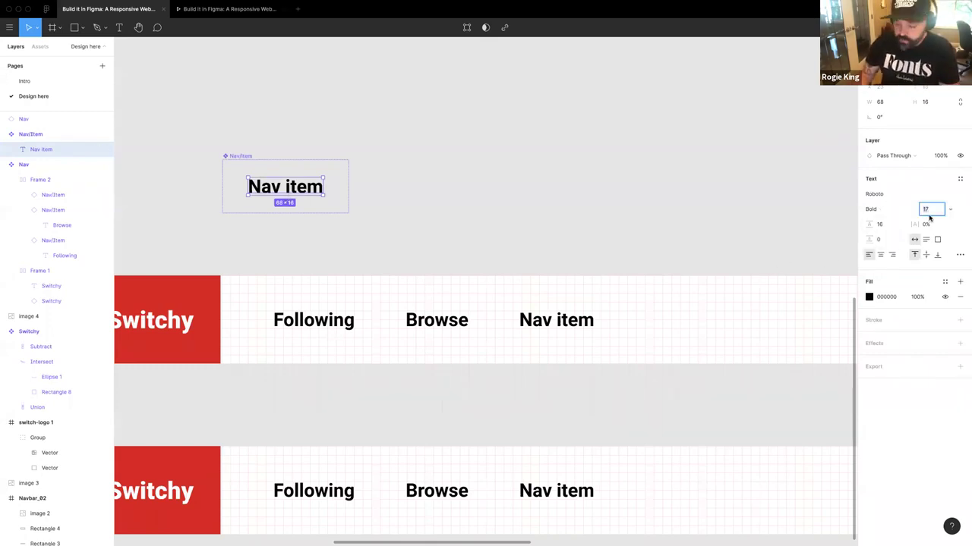
key("Return")
left_click(341, 237)
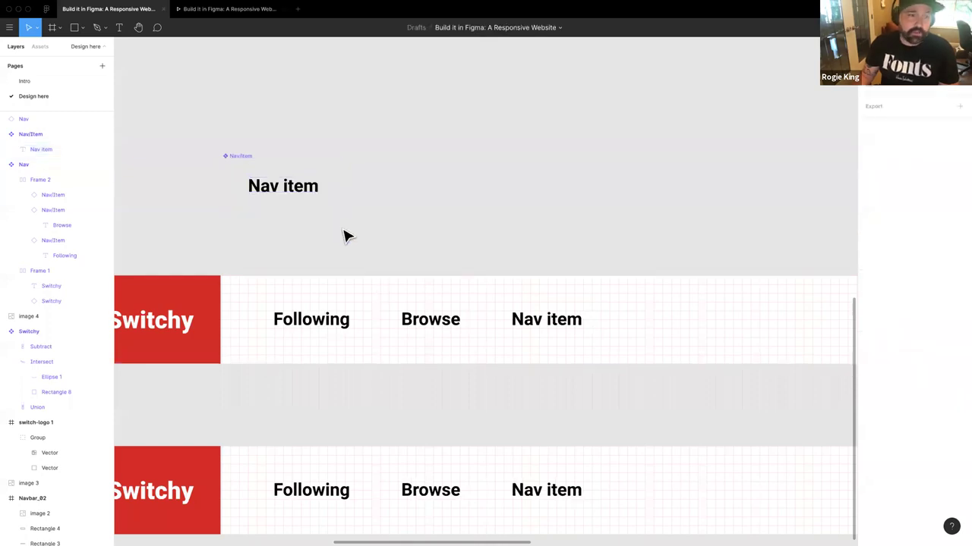
Step: Select the nav items' auto-layout frame in the main Nav component and compare it with the Twitch header reference above
scroll(343, 237, "down", 2)
double_click(342, 299)
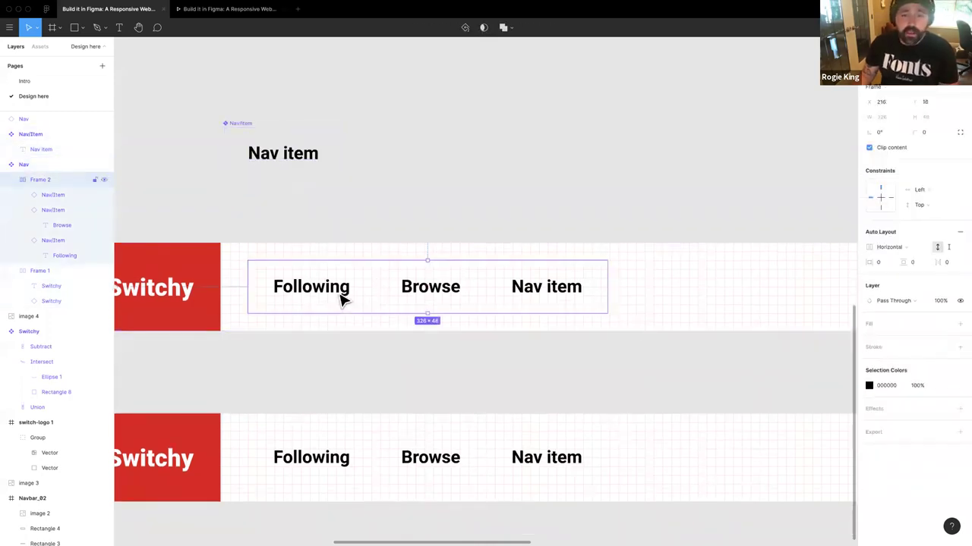
scroll(455, 300, "right", 1)
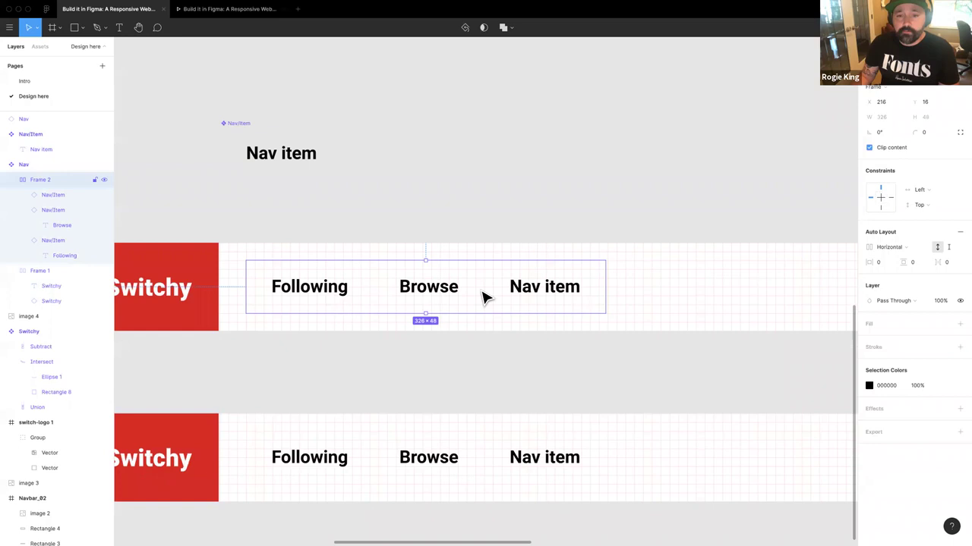
scroll(451, 296, "down", 5)
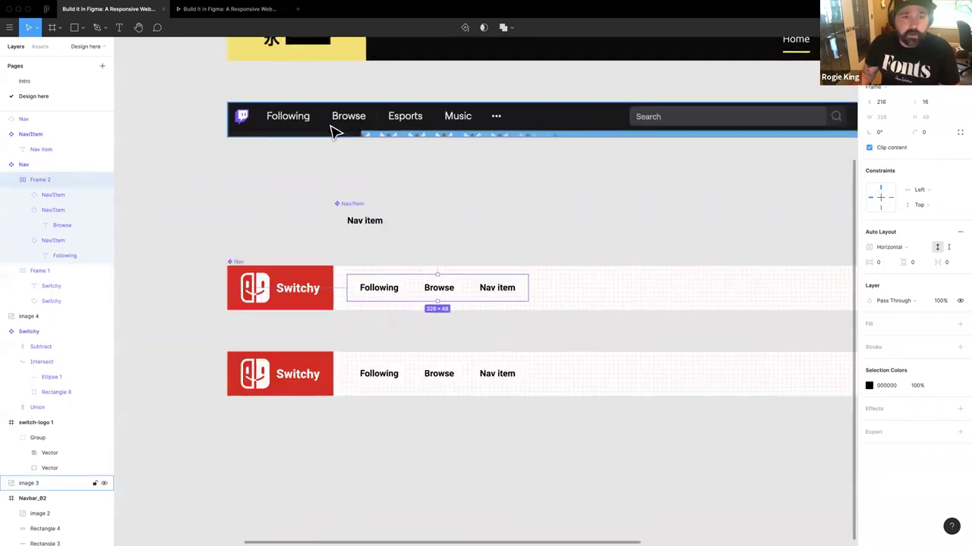
scroll(331, 131, "right", 3)
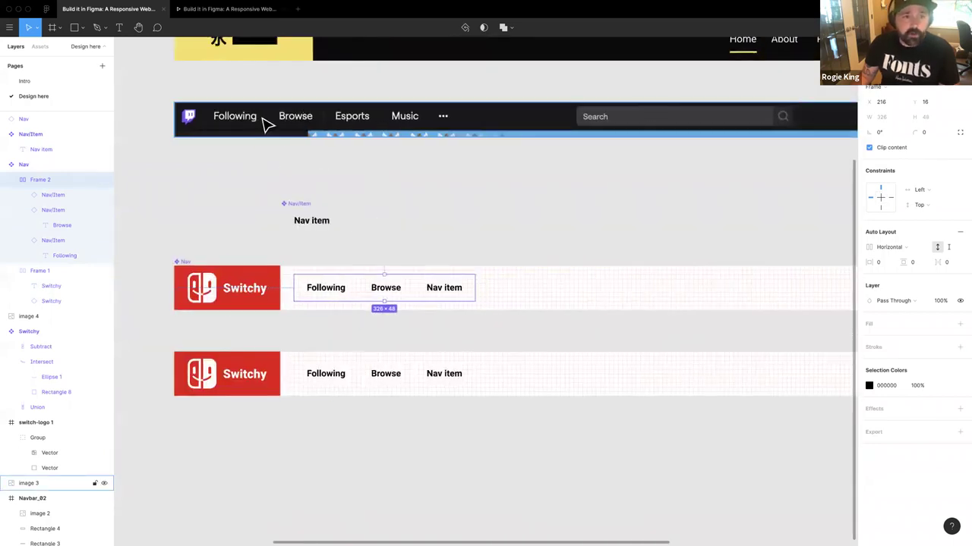
Step: Change the text of the third nav item in the main Nav component to Esports
double_click(437, 287)
type("Esports")
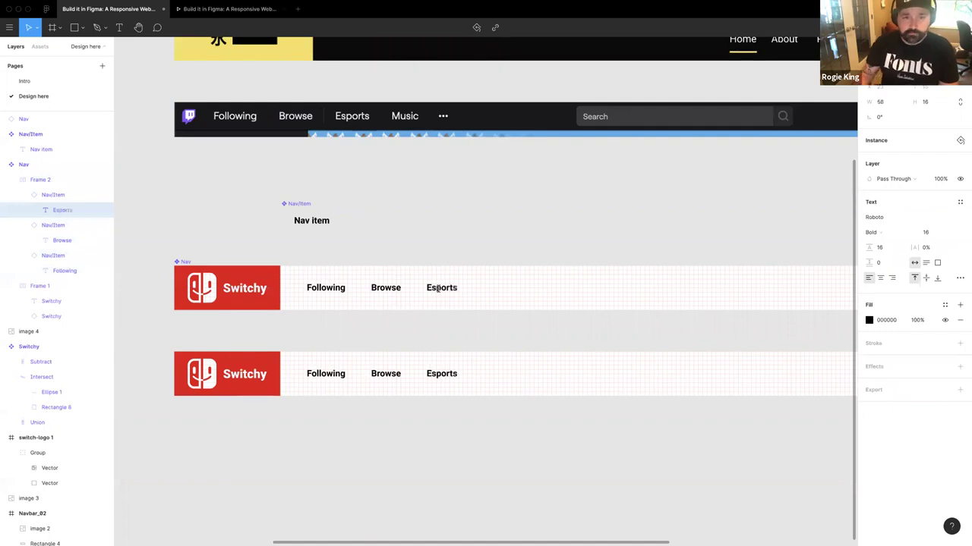
key("Escape")
Step: Change the third nav item's text in the main Nav component to Animal Crossing
left_click(447, 293)
double_click(442, 295)
double_click(439, 289)
type("Animal")
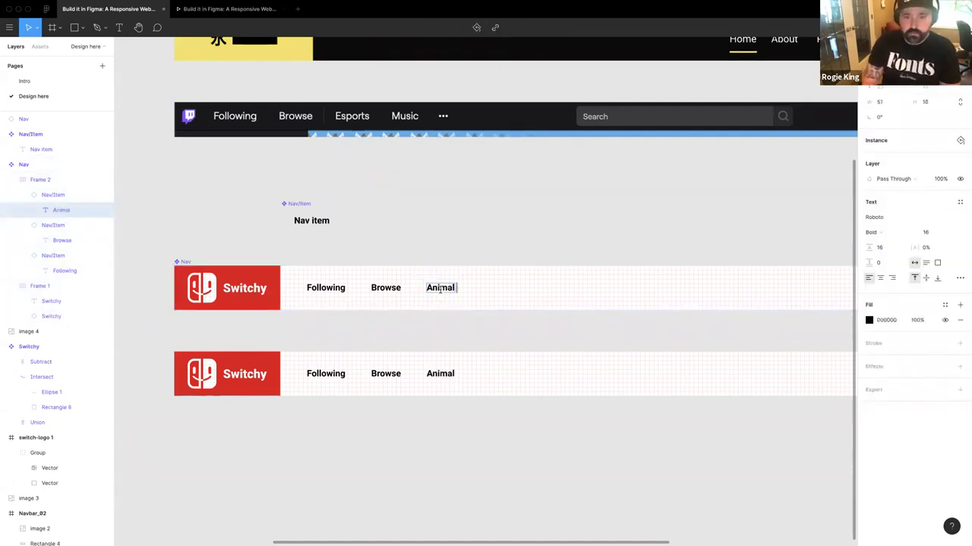
type("Crossing")
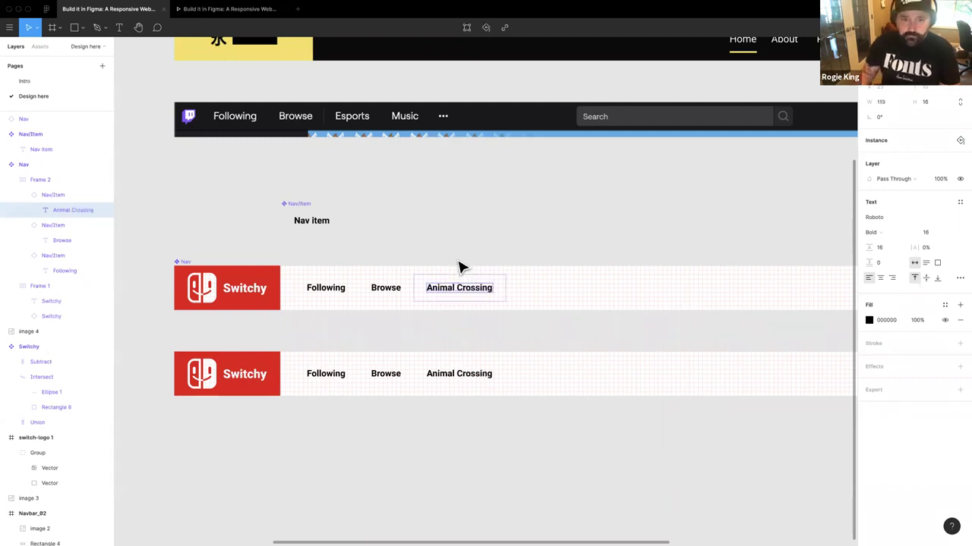
Step: Duplicate the Animal Crossing nav item within the main Nav component and change the copy's text to Music
left_click(460, 295)
double_click(460, 295)
double_click(459, 296)
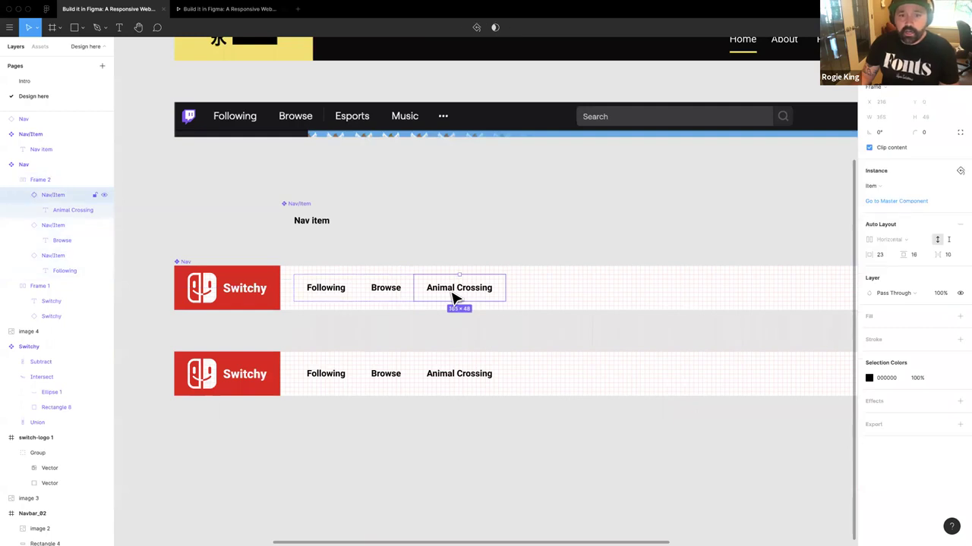
key("super+d")
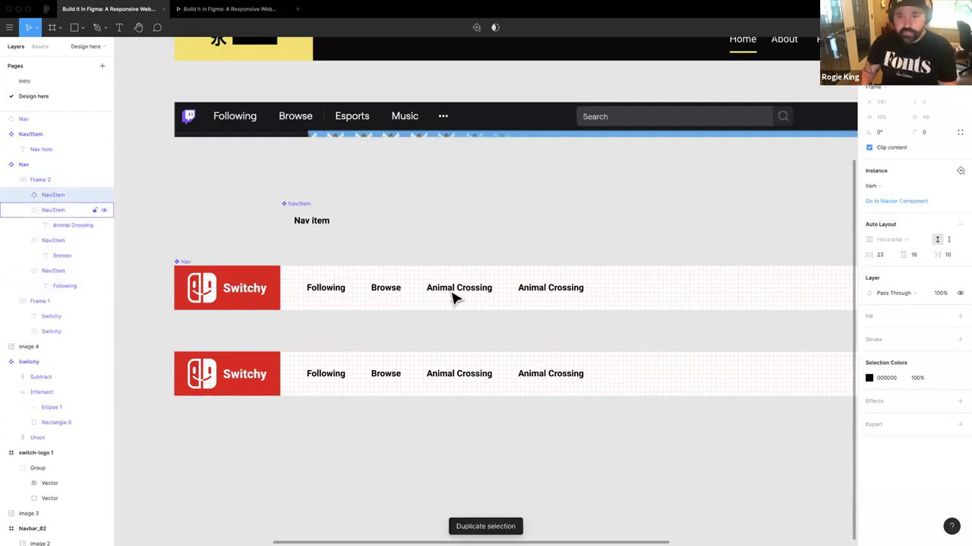
double_click(543, 293)
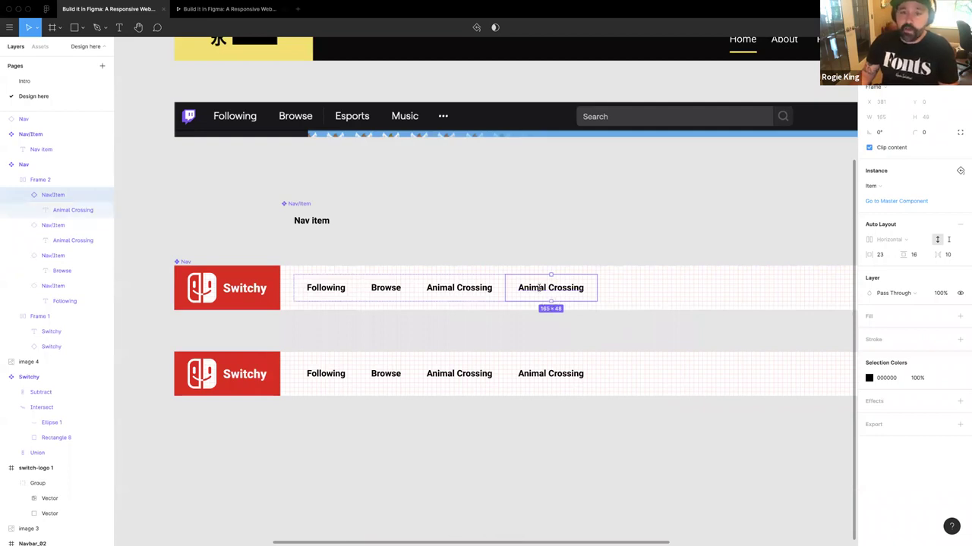
double_click(544, 293)
type("Music")
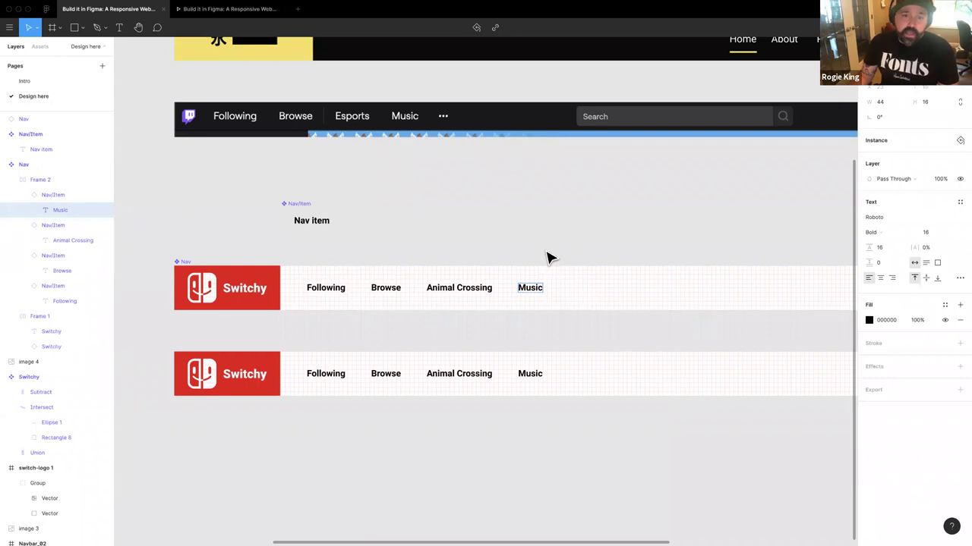
left_click(578, 294)
left_click(551, 303)
left_click(581, 236)
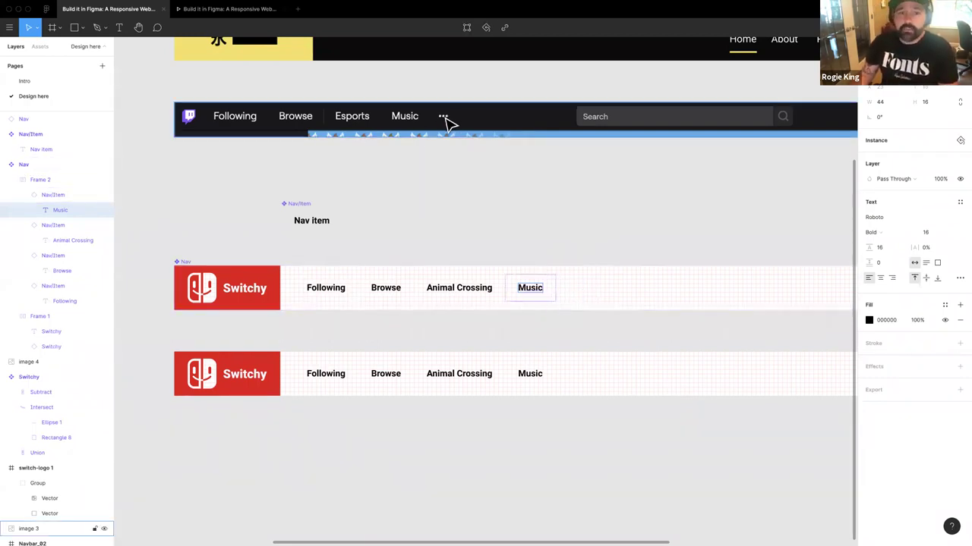
Step: Place an instance of Nav/Item beside its master component and undo the placement
left_click(434, 248)
left_click(326, 236)
left_click(326, 235)
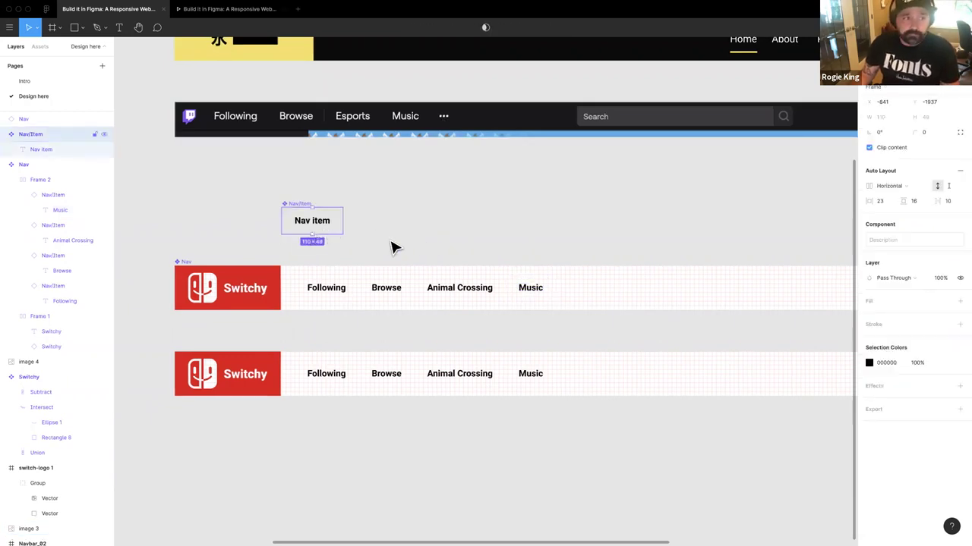
scroll(391, 247, "left", 2)
key("ctrl+v")
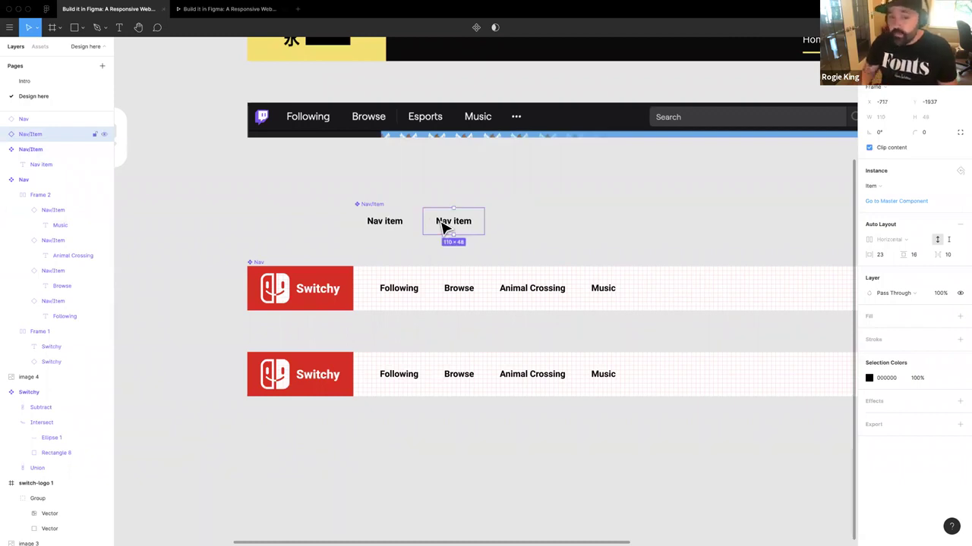
key("ctrl+z")
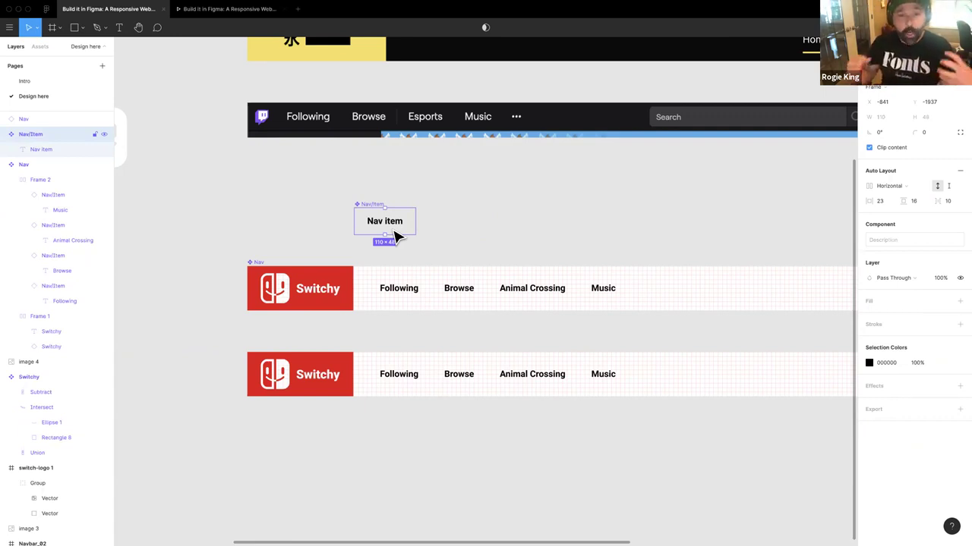
Step: Move the master Nav/Item component so its left edge aligns with the left edge of the Nav component below it
left_click_drag(394, 237, 293, 236)
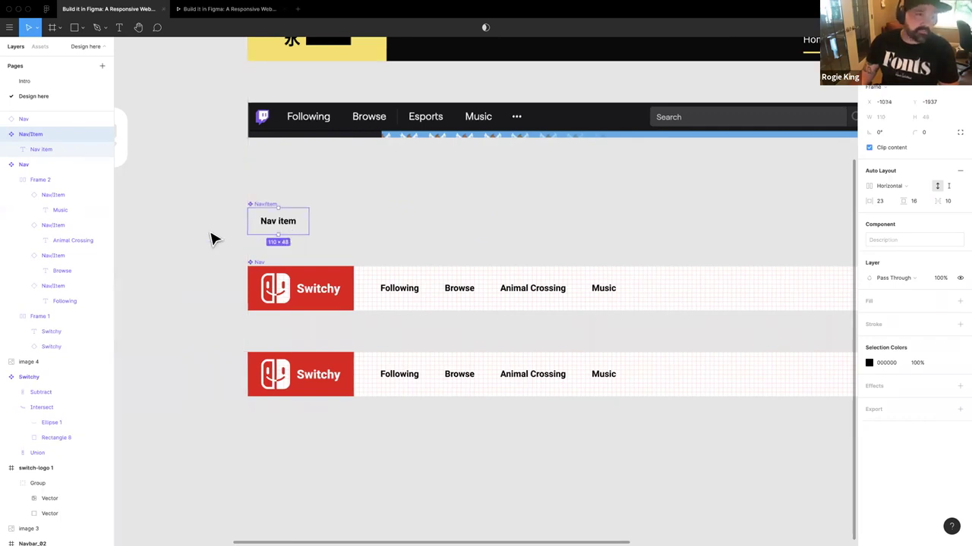
scroll(210, 238, "left", 3)
scroll(321, 265, "up", 5)
scroll(357, 267, "right", 3)
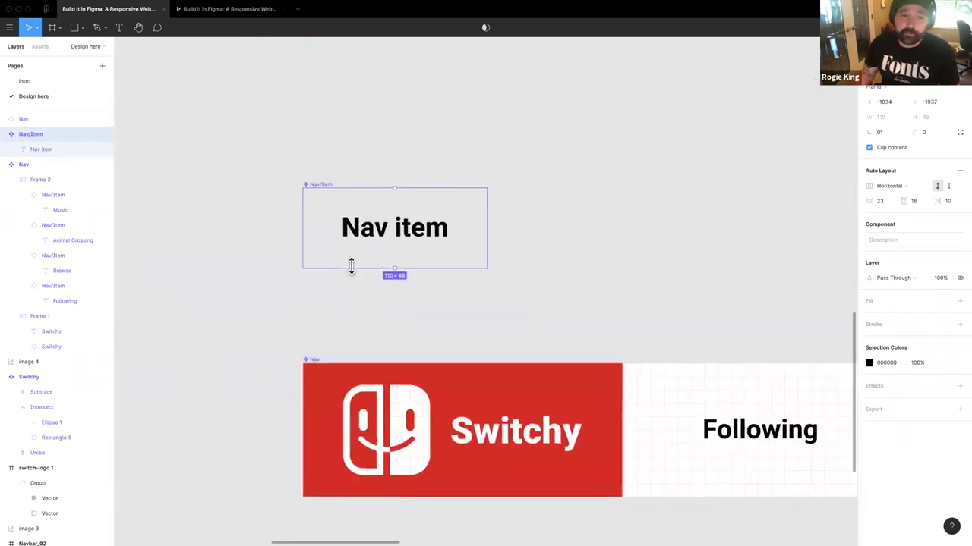
double_click(377, 231)
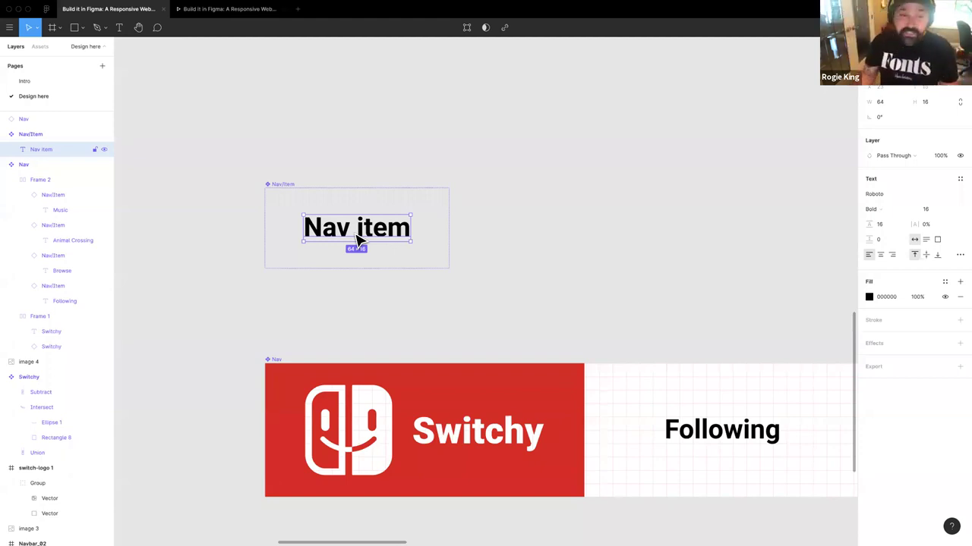
scroll(265, 245, "left", 1)
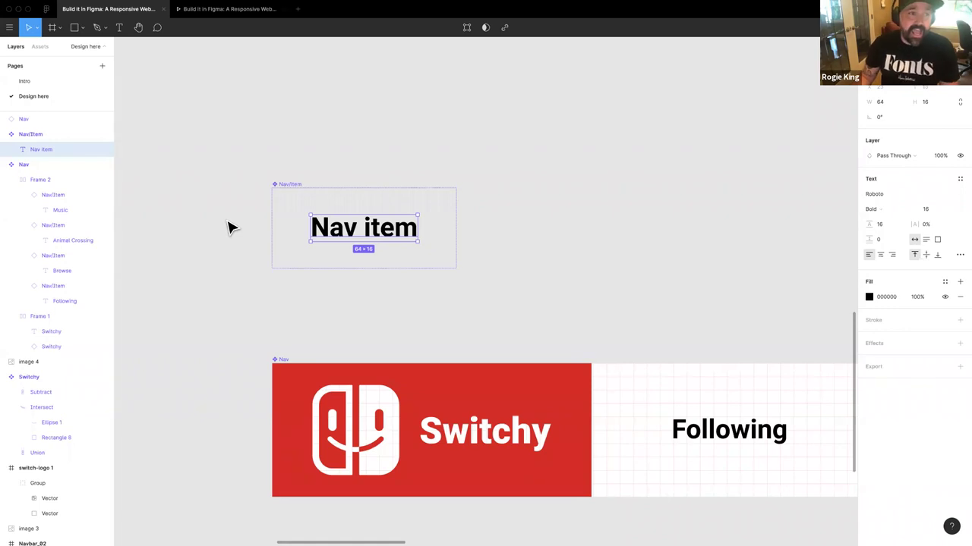
scroll(228, 228, "left", 5)
scroll(227, 224, "right", 3)
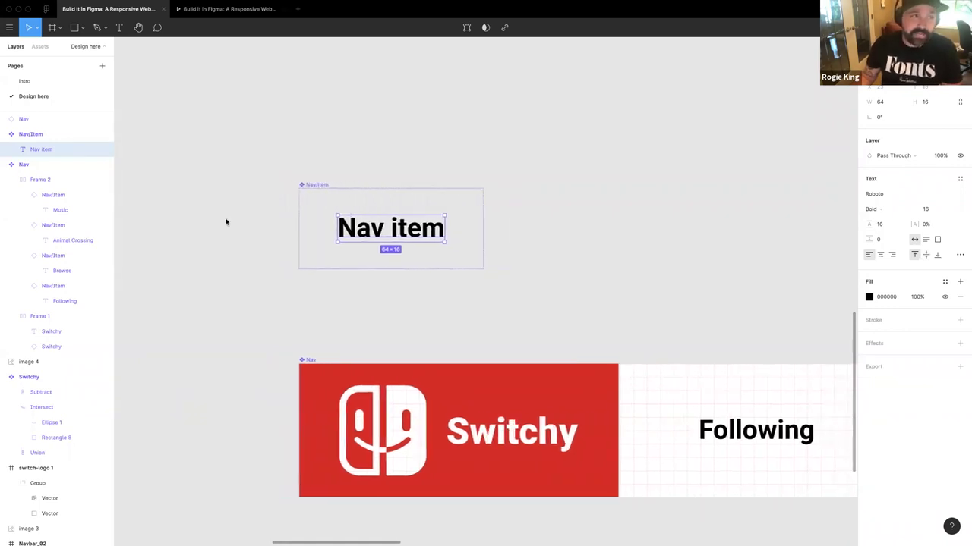
Step: Draw a tiny frame of about 1 × 2 above the master Nav/Item component and reduce its width and height to 0
left_click(52, 28)
left_click_drag(300, 152, 295, 161)
scroll(302, 149, "up", 3)
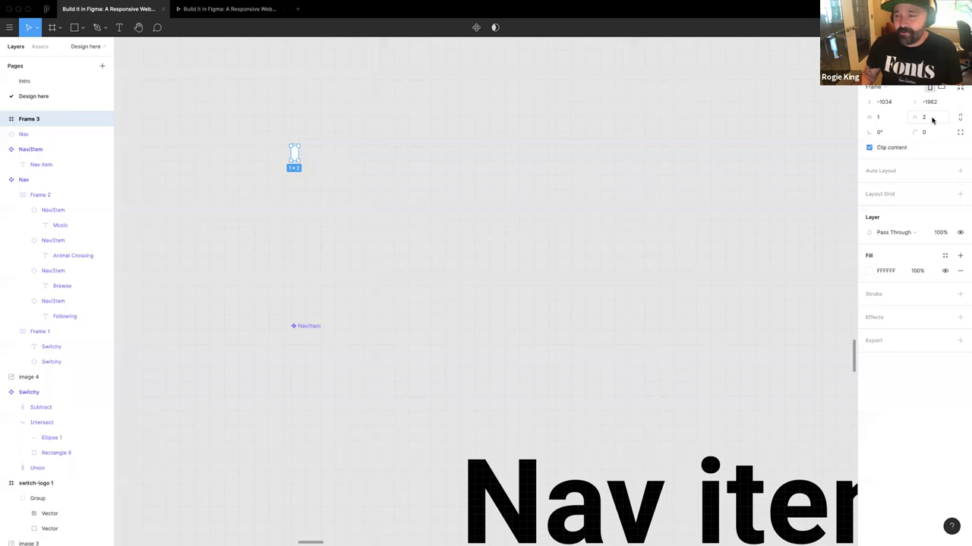
left_click(888, 118)
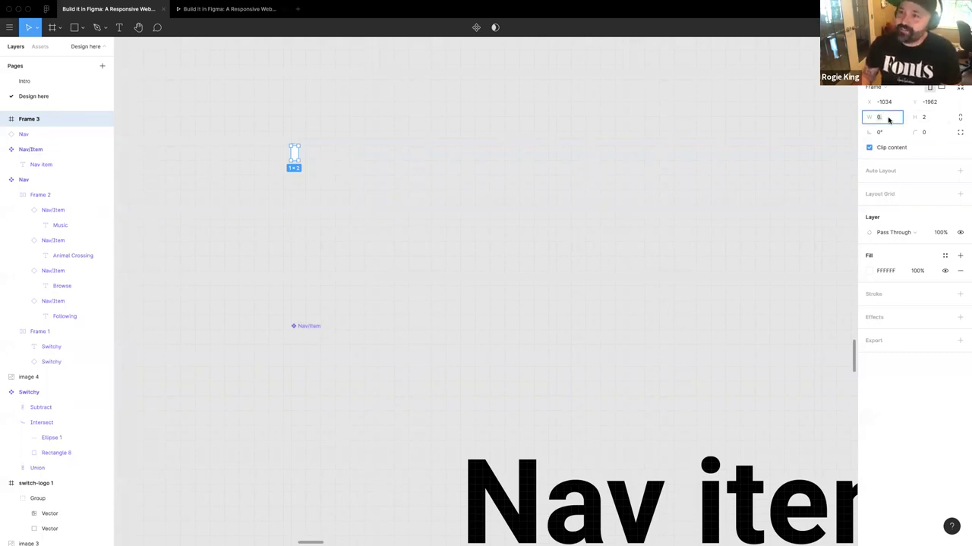
type("0.00")
key("Tab")
type("0")
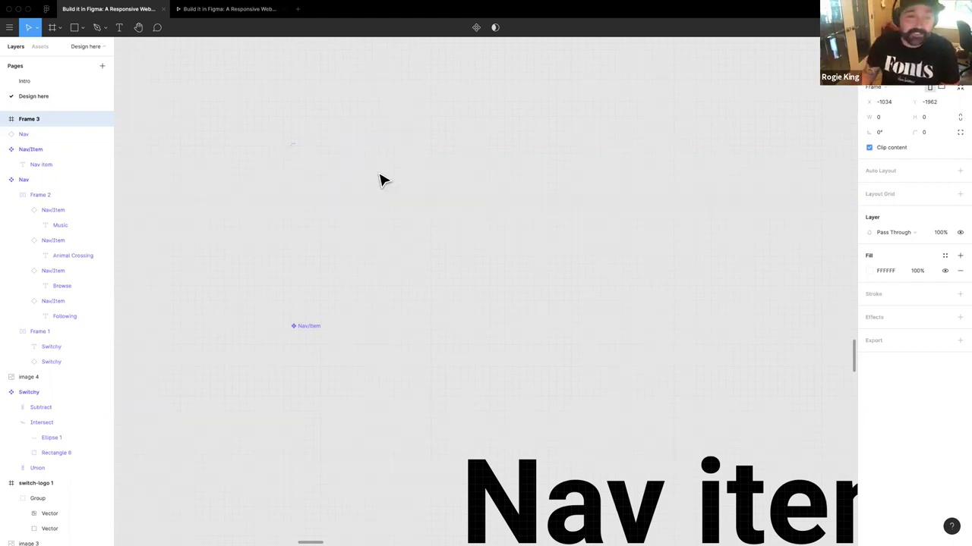
key("shift+2")
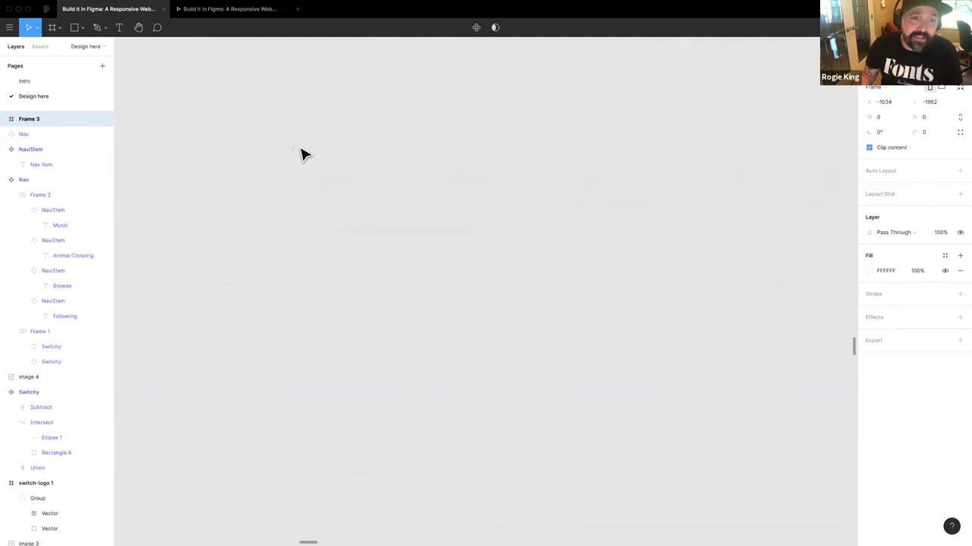
Step: Rename the zero-size frame to _slot and turn it into a component
double_click(34, 120)
type("slot")
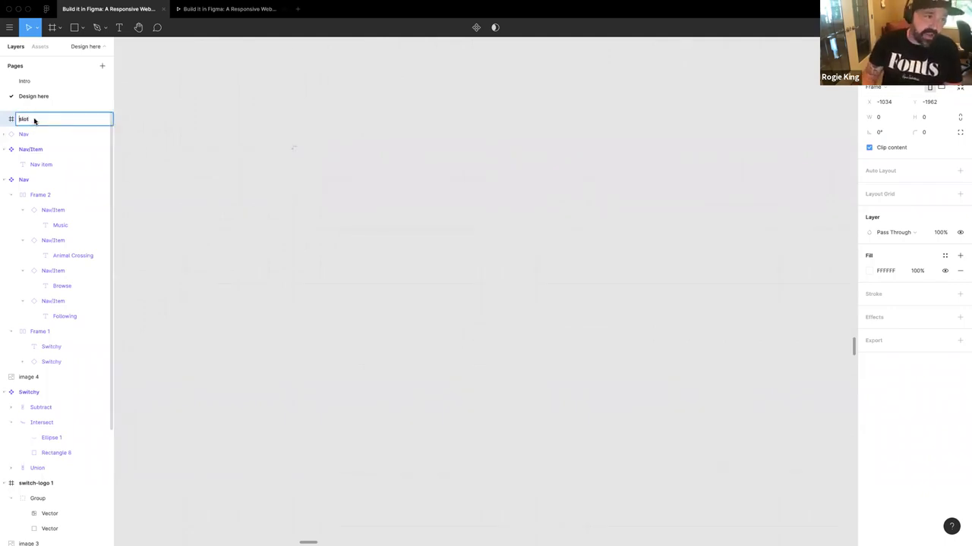
key("Tab")
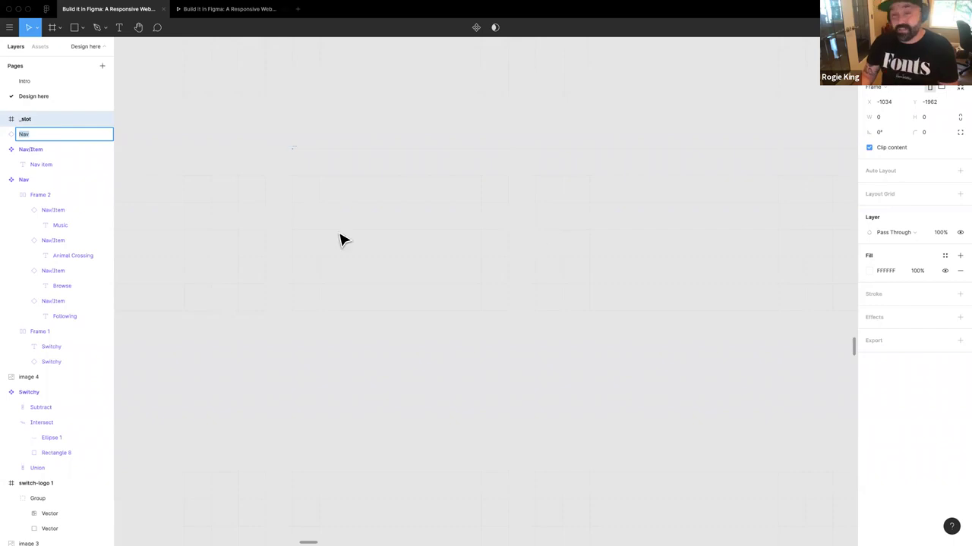
left_click(476, 29)
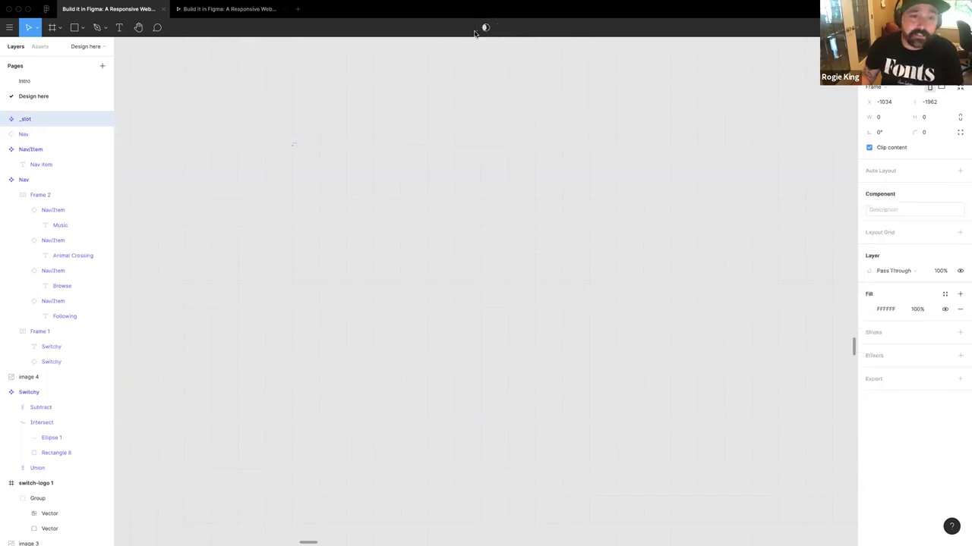
Step: Deselect the zero-size _slot component and find and select it again on the canvas above Nav/Item
left_click(307, 152)
scroll(316, 171, "up", 5)
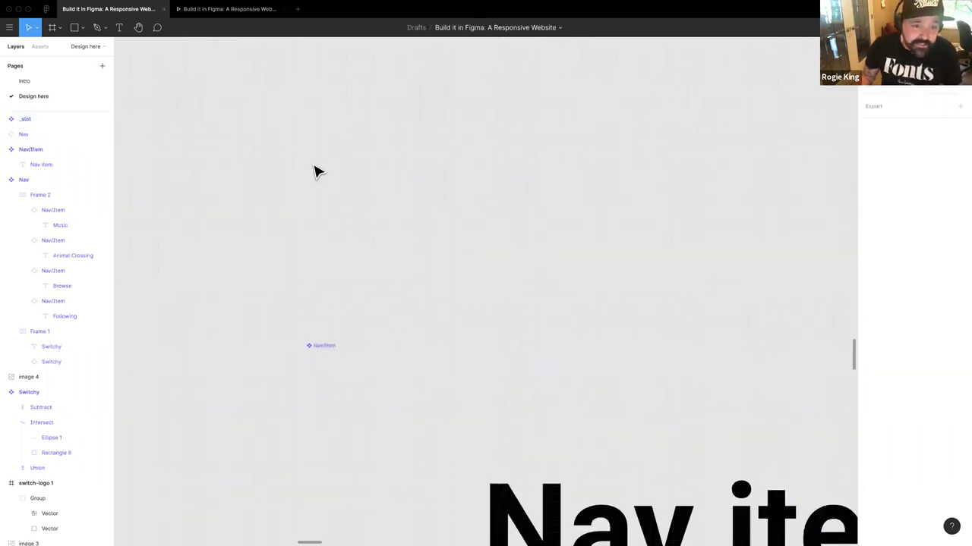
left_click_drag(273, 111, 358, 219)
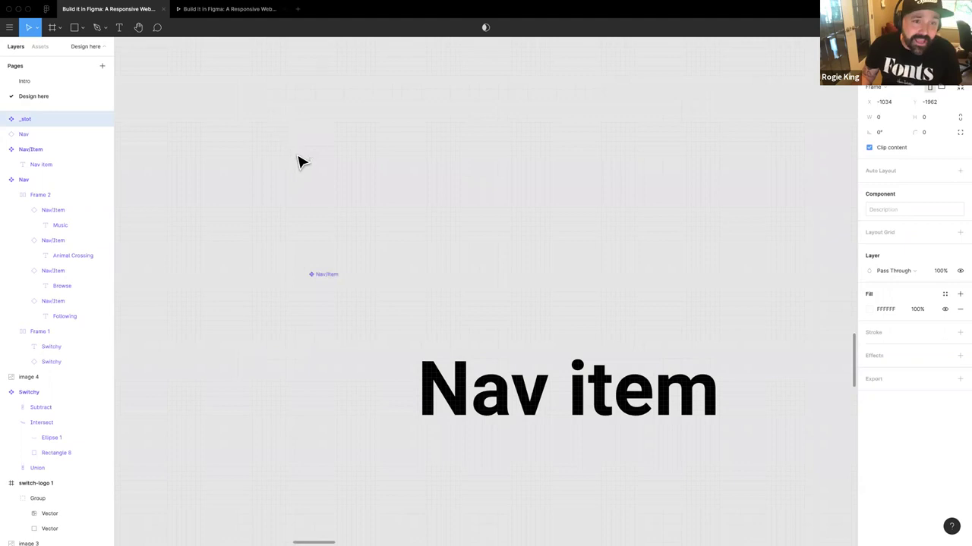
scroll(299, 160, "up", 5)
Step: Add a text label reading "Slot here" at the _slot component above Nav/Item
left_click(119, 28)
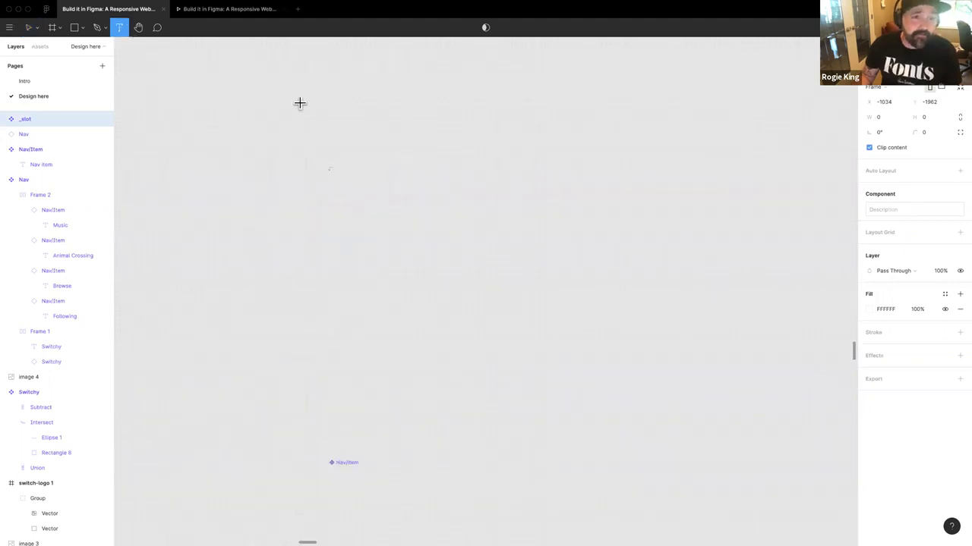
left_click(329, 146)
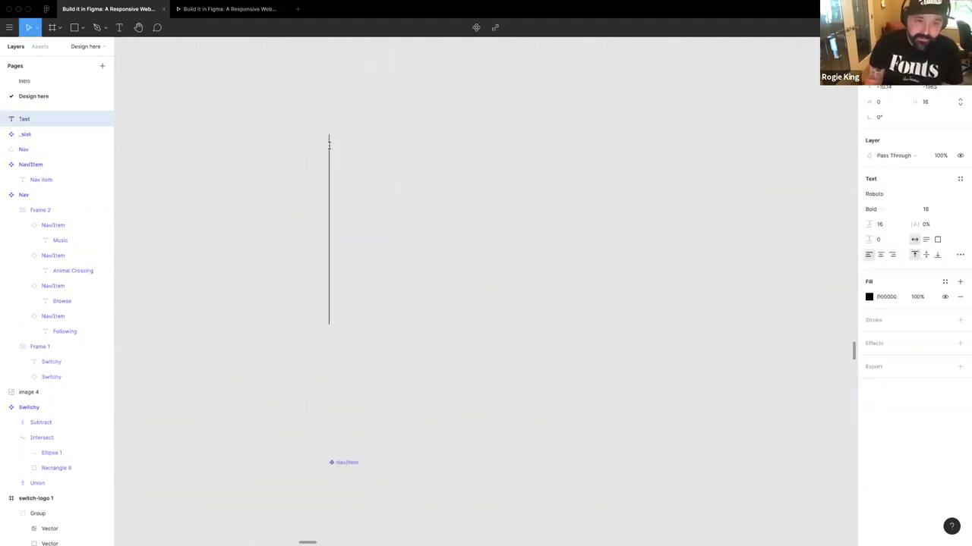
type("Slothe")
key("Left")
key("Left")
key("Left")
key("Left")
key("Left")
key("Right")
key("Escape")
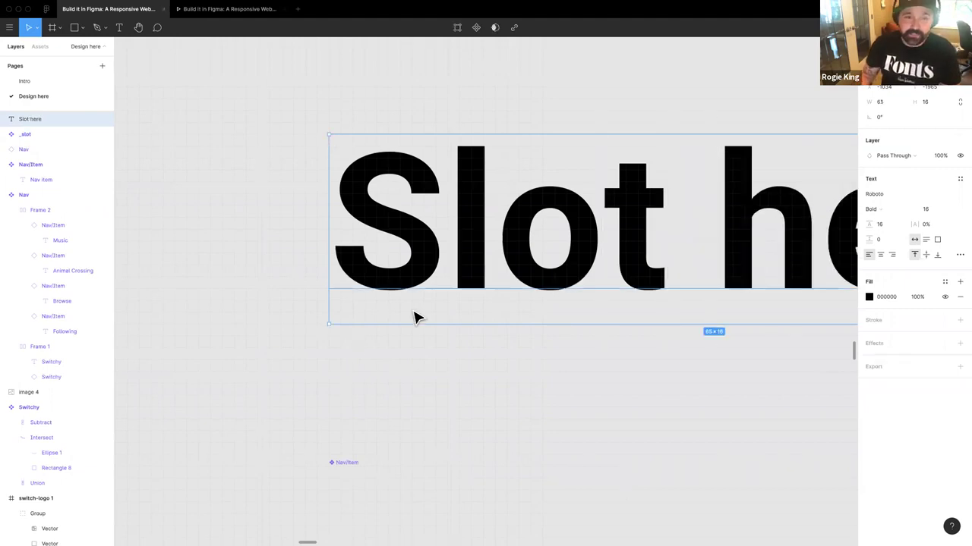
Step: Set the "Slot here" label's font size to 1 and its line height to 100%
left_click(933, 210)
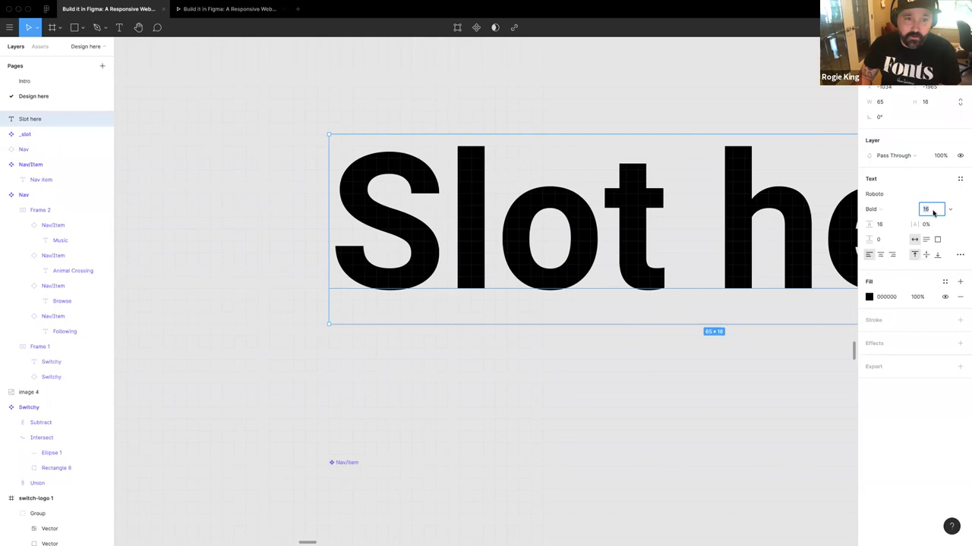
type("1")
key("Return")
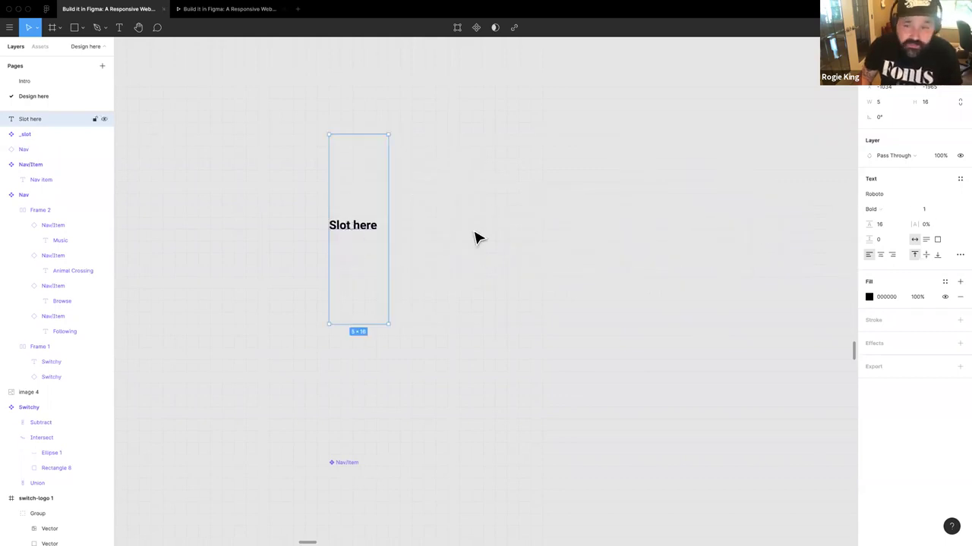
left_click(882, 225)
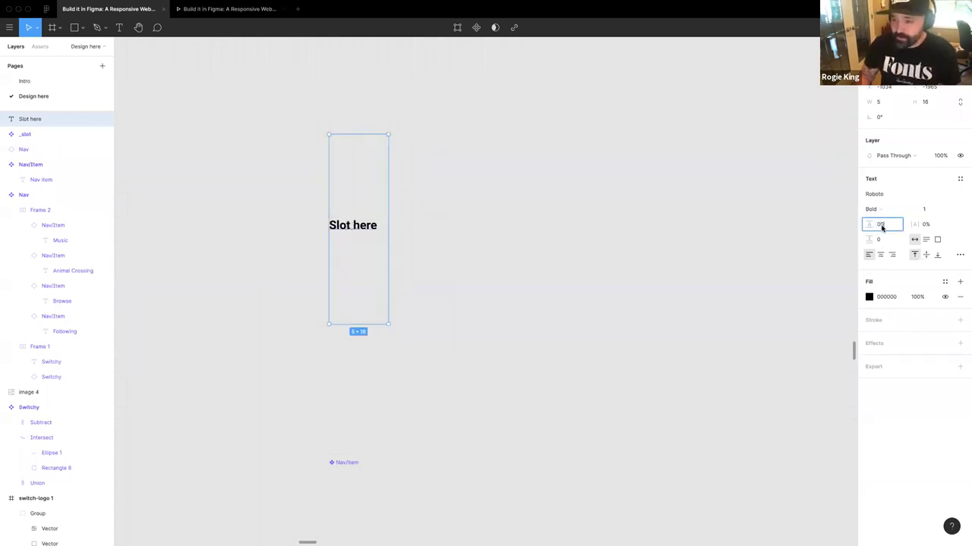
type("100%")
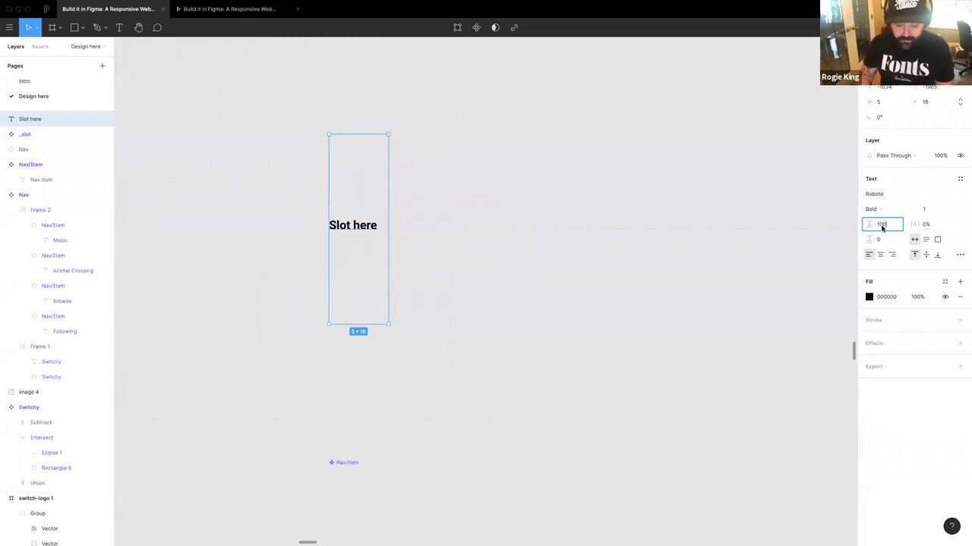
key("Tab")
left_click_drag(519, 297, 303, 145)
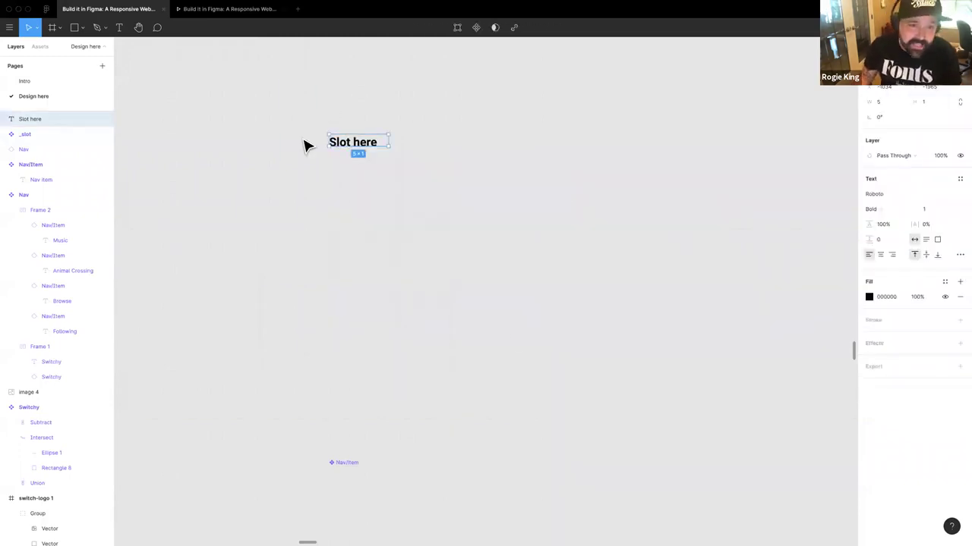
Step: Select the zero-size _slot component just below the "Slot here" label on the canvas
left_click_drag(288, 83, 531, 337)
left_click(418, 236)
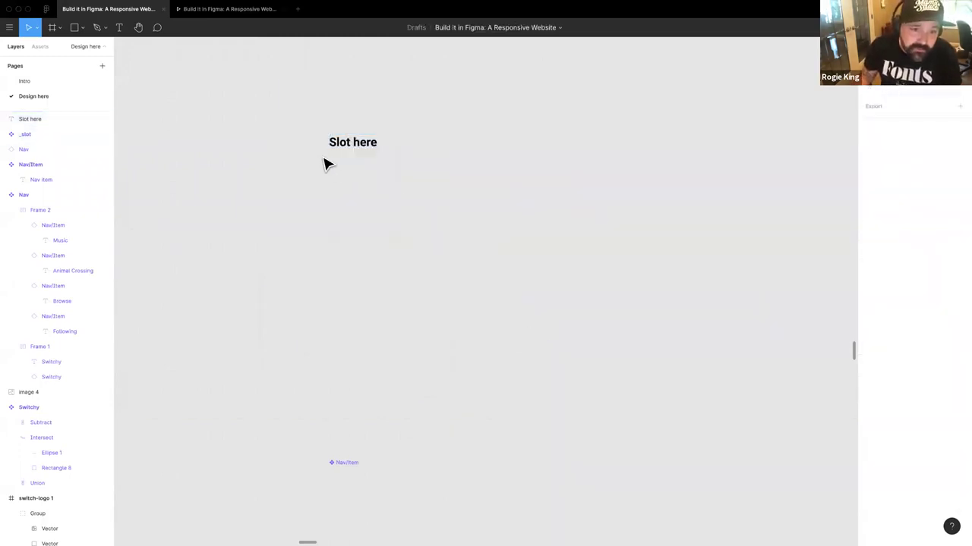
left_click_drag(326, 162, 359, 188)
scroll(357, 199, "down", 4)
scroll(358, 195, "up", 3)
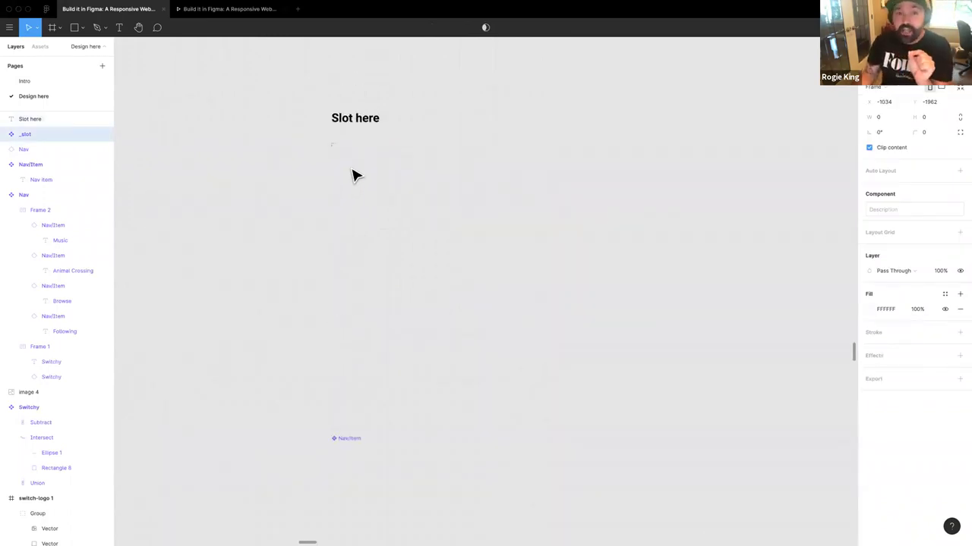
Step: Add horizontal auto layout to the _slot component with horizontal padding, vertical padding and item spacing all set to 0
left_click(960, 172)
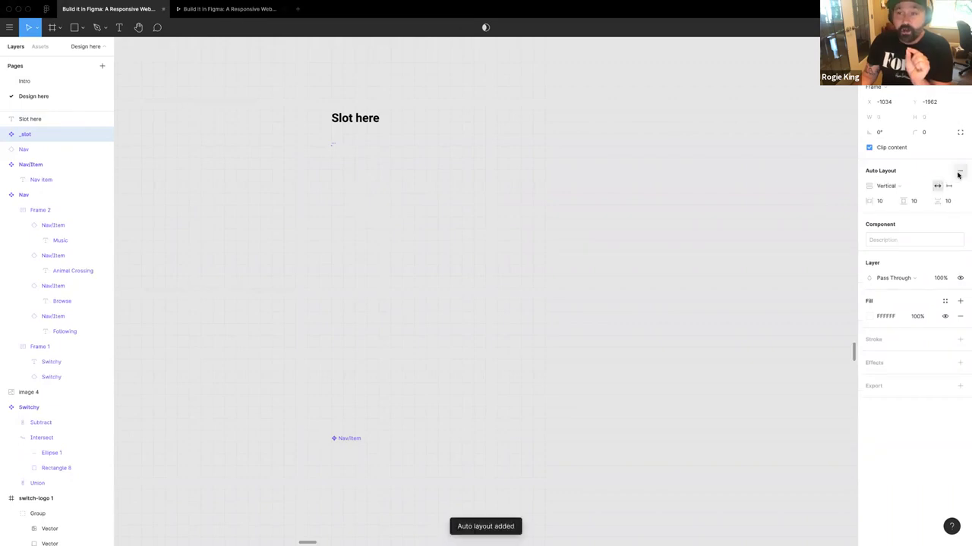
left_click(903, 190)
left_click(890, 174)
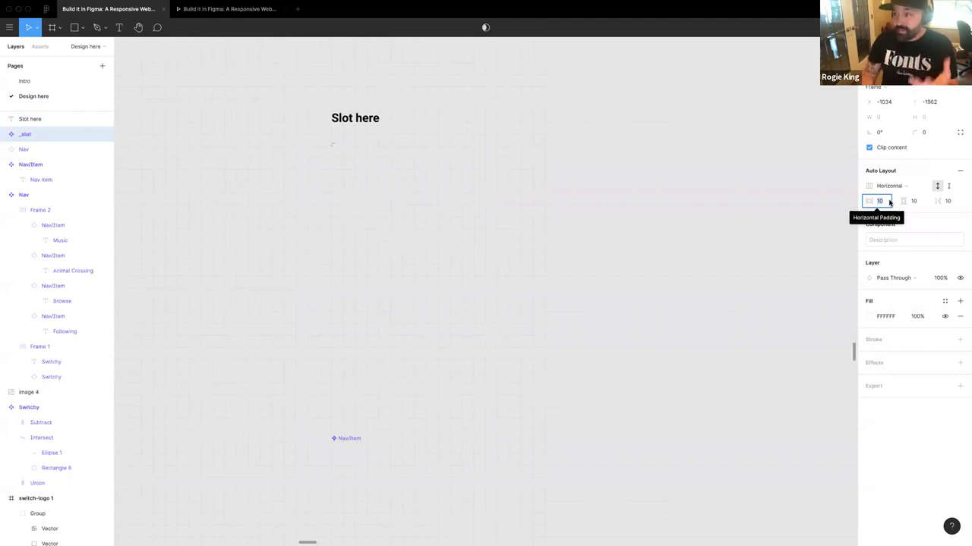
type("0")
key("Tab")
type("0")
key("Tab")
type("0")
key("Tab")
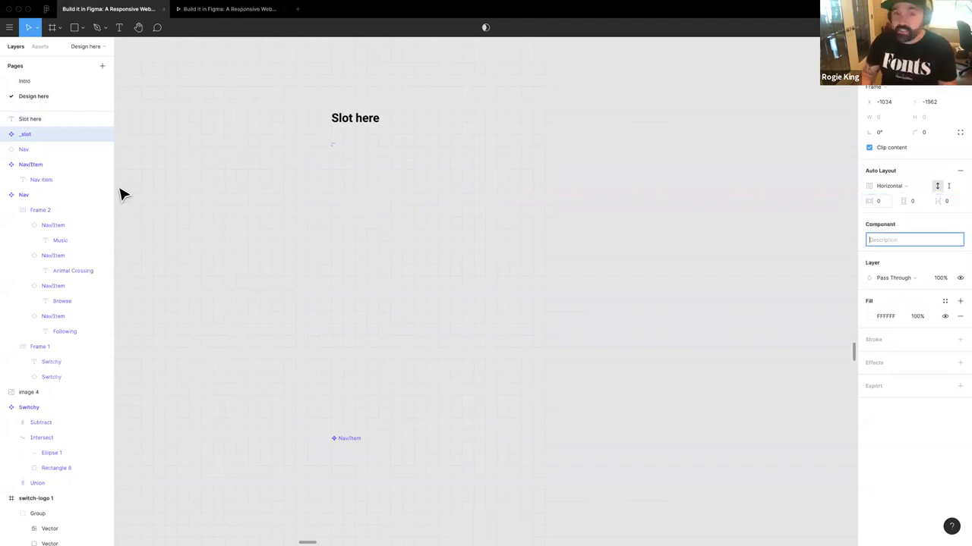
key("Escape")
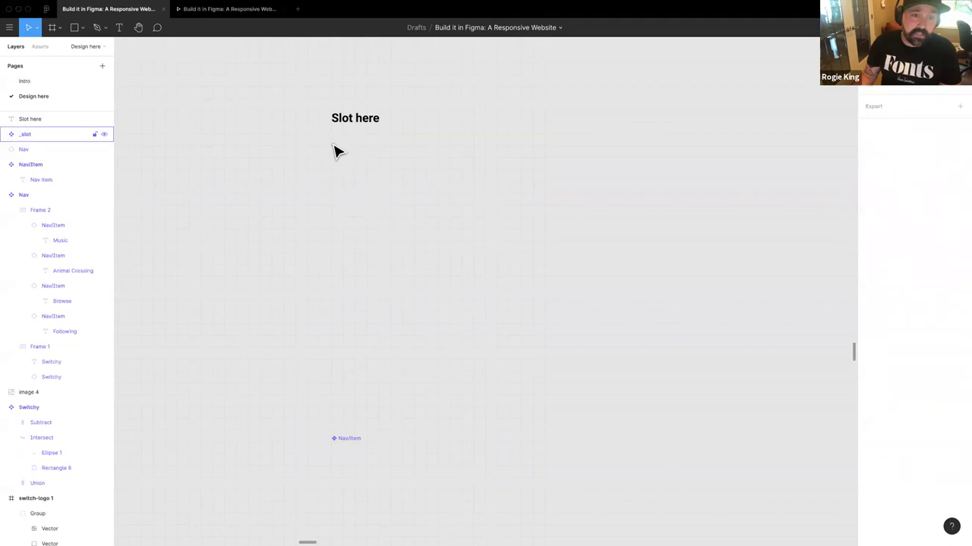
Step: Move the "Nav item" text out of the Nav/Item component onto the empty canvas beside it
scroll(357, 195, "down", 5)
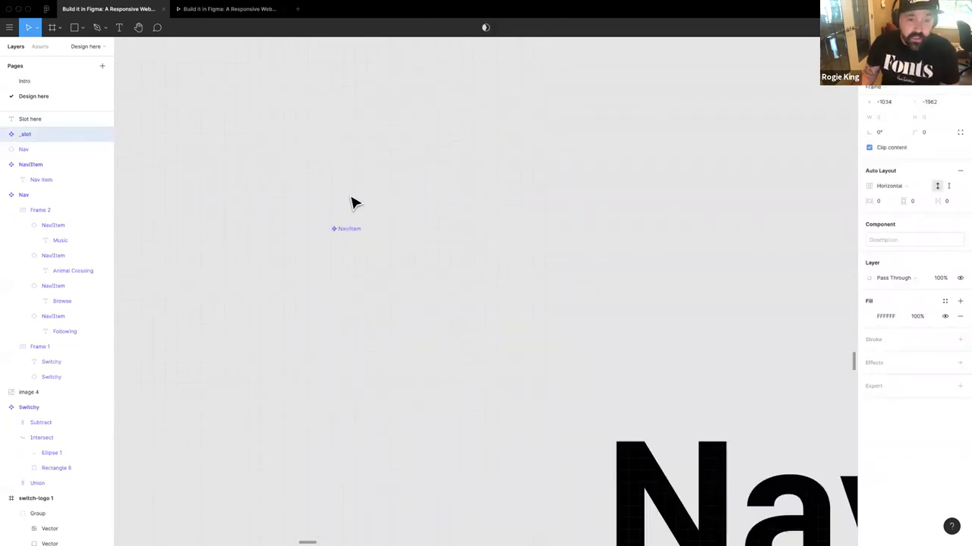
scroll(357, 203, "down", 4)
scroll(357, 203, "down", 5, "ctrl")
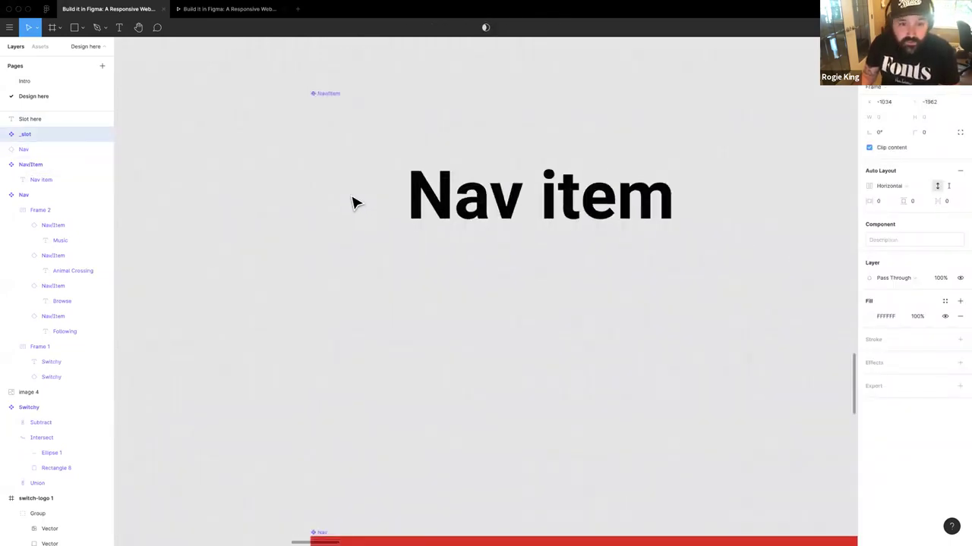
scroll(349, 201, "right", 2)
scroll(331, 201, "left", 5)
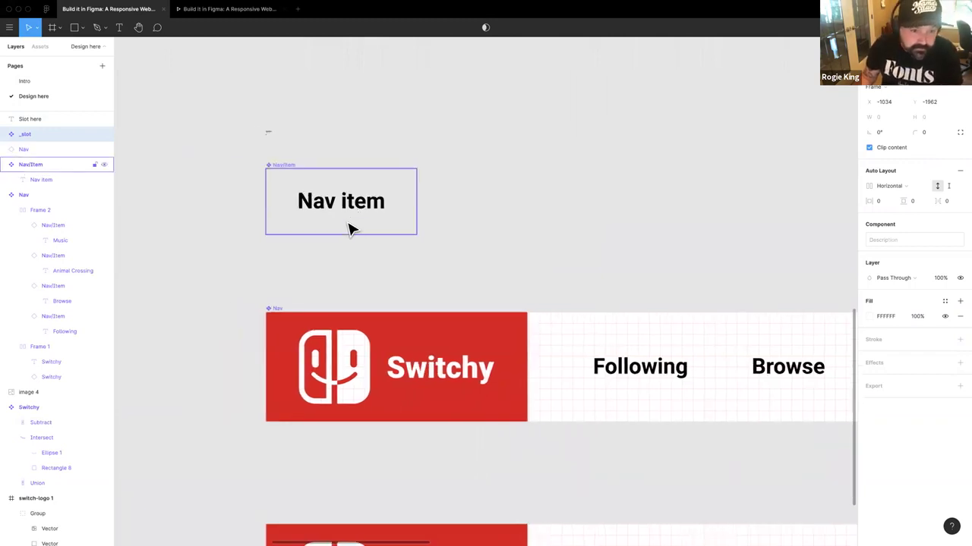
left_click(313, 205)
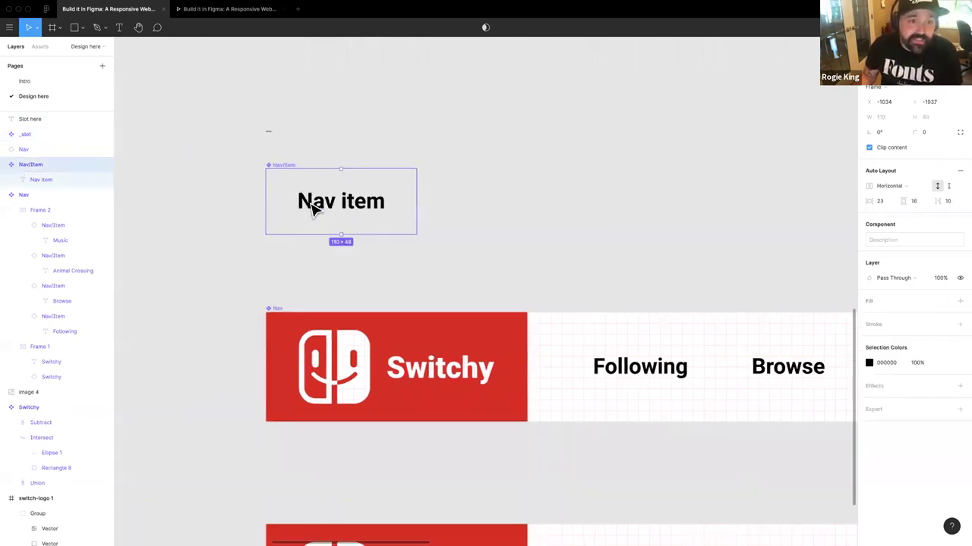
left_click(314, 208)
left_click_drag(314, 208, 506, 213)
Step: Copy the zero-size _slot component and paste an instance of it inside the emptied Nav/Item component
left_click(294, 164)
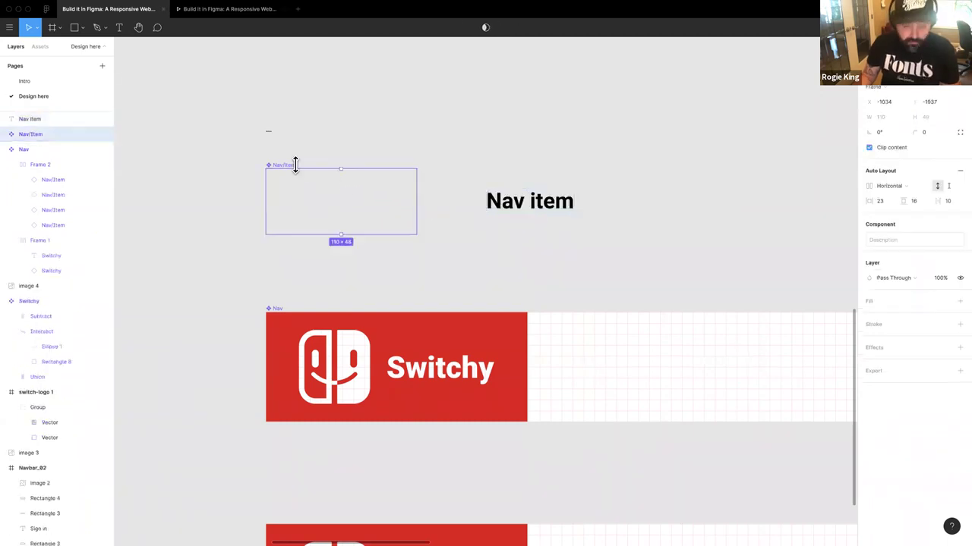
scroll(253, 129, "up", 6)
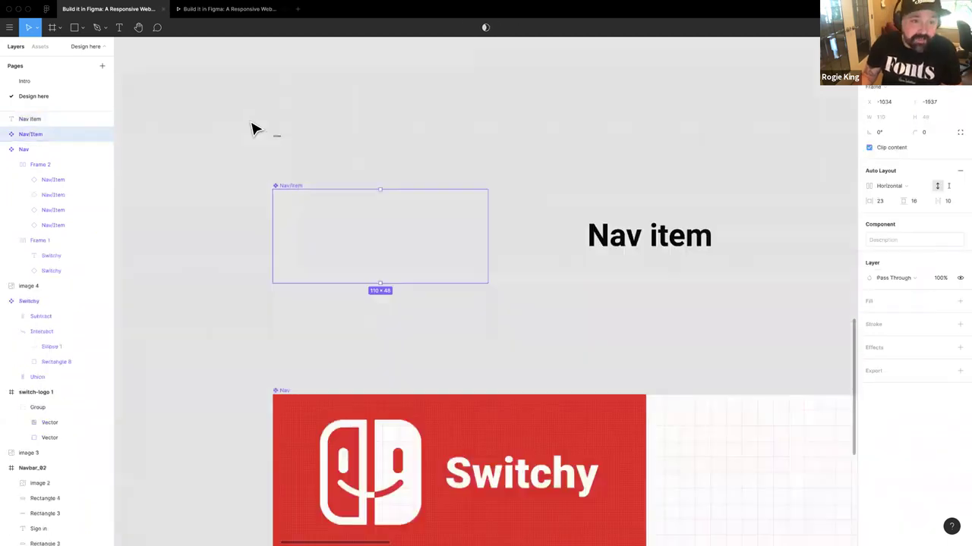
left_click_drag(448, 305, 342, 216)
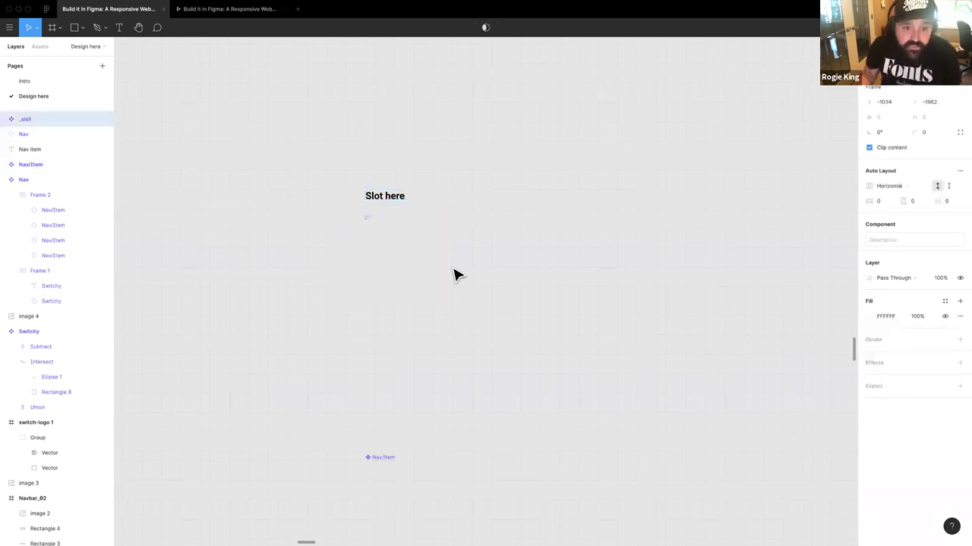
scroll(377, 255, "down", 5)
left_click(377, 248)
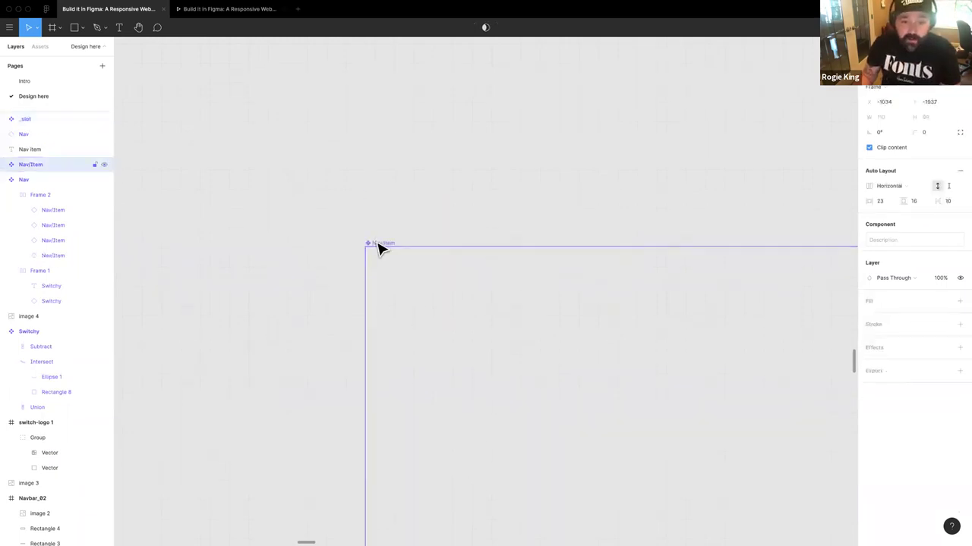
key("super+v")
scroll(443, 259, "down", 2)
scroll(440, 258, "down", 3)
scroll(425, 273, "left", 3)
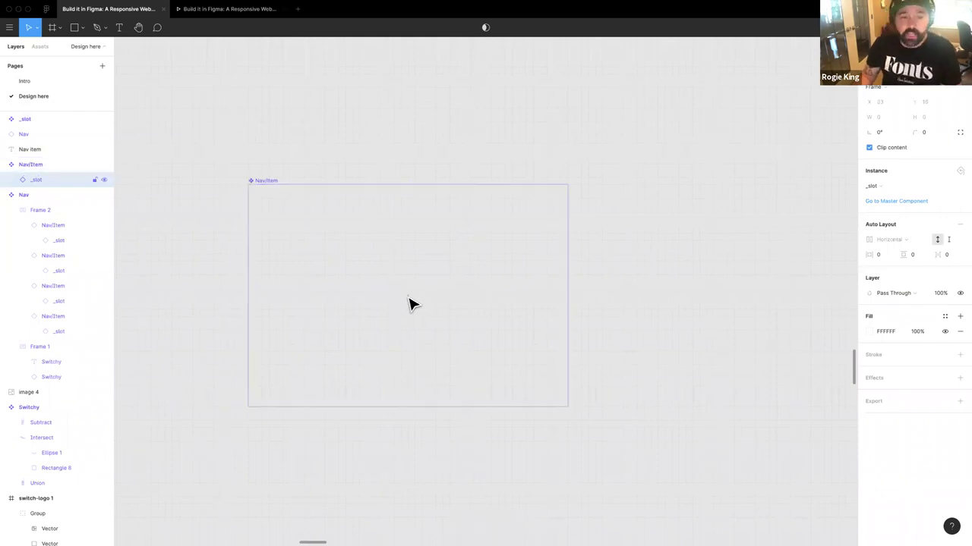
left_click(410, 304)
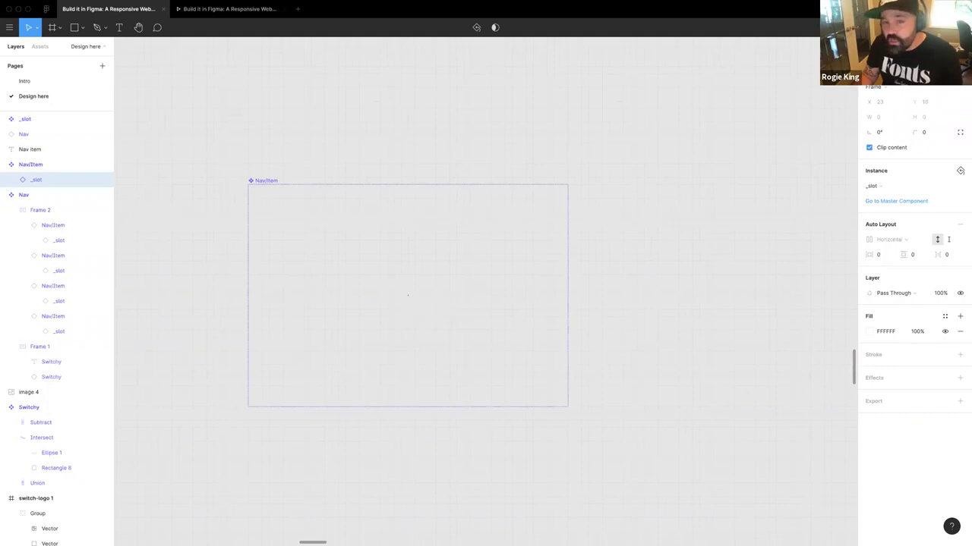
Step: Examine the Nav/Item component holding the nested _slot instance, beside the detached "Nav item" text
scroll(491, 308, "down", 5)
scroll(488, 307, "right", 3)
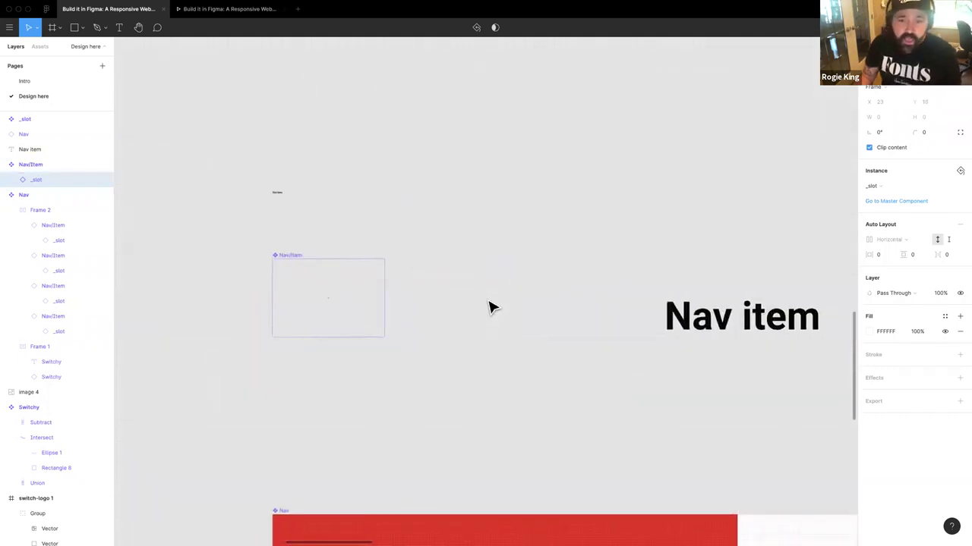
scroll(490, 310, "right", 1)
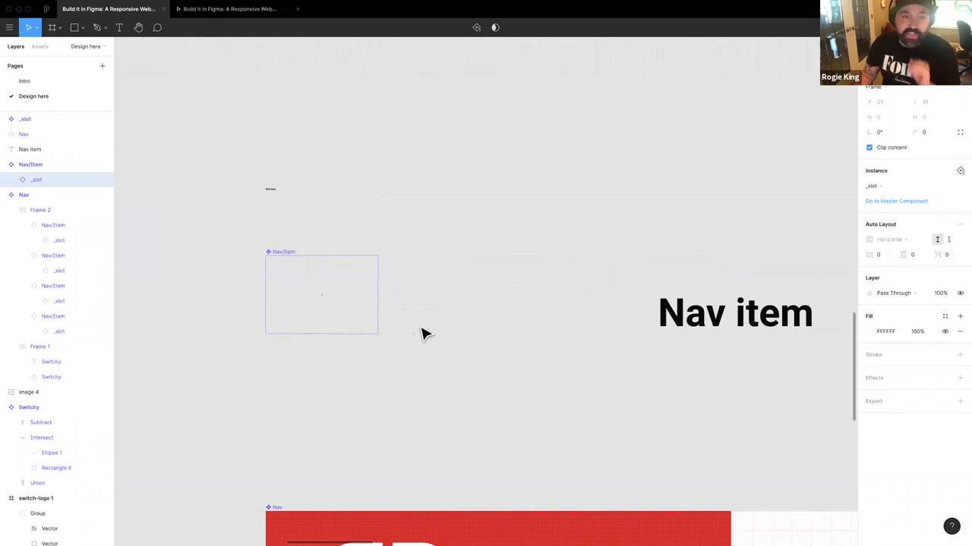
left_click(360, 315)
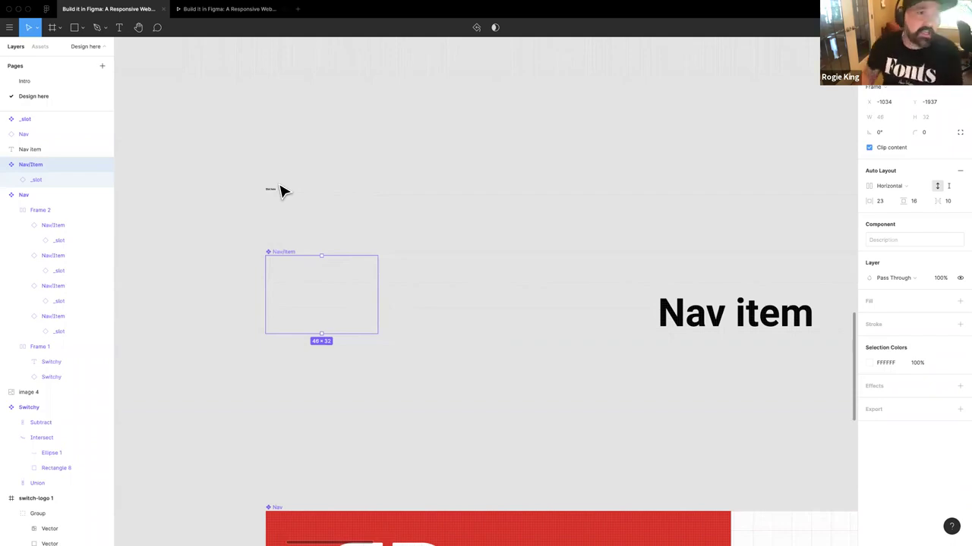
left_click(230, 9)
left_click(148, 11)
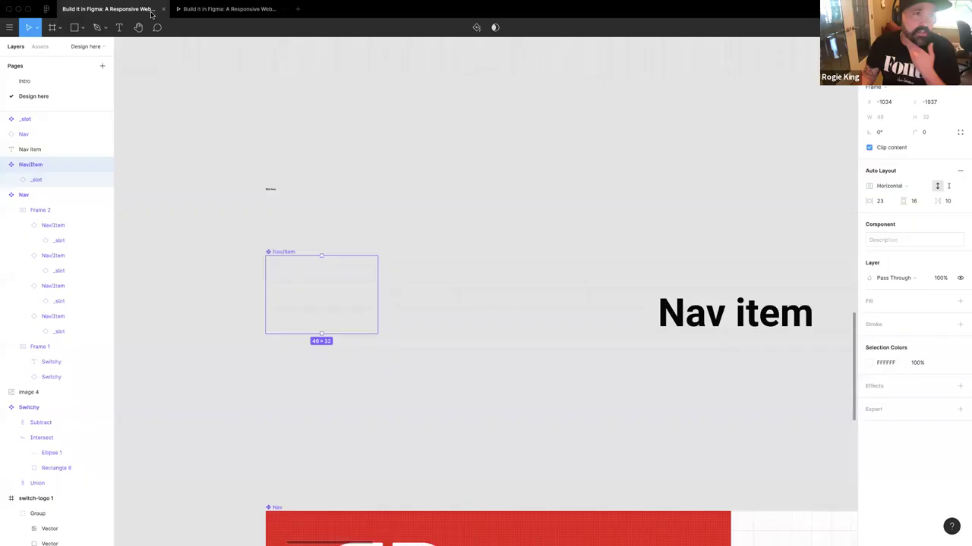
left_click(331, 243)
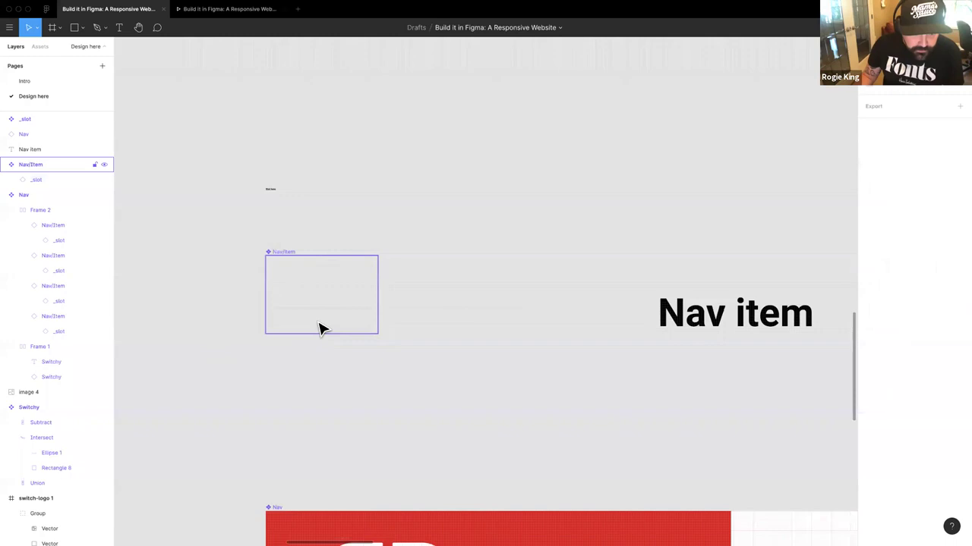
left_click(319, 327)
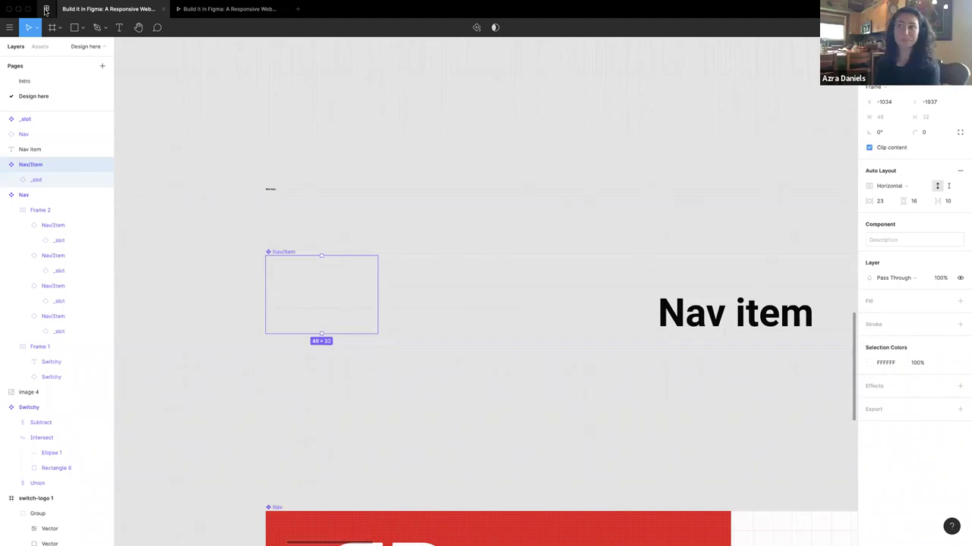
Step: Rename the main _slot component as _little_burt_the_peanut and deselect it
left_click(262, 198)
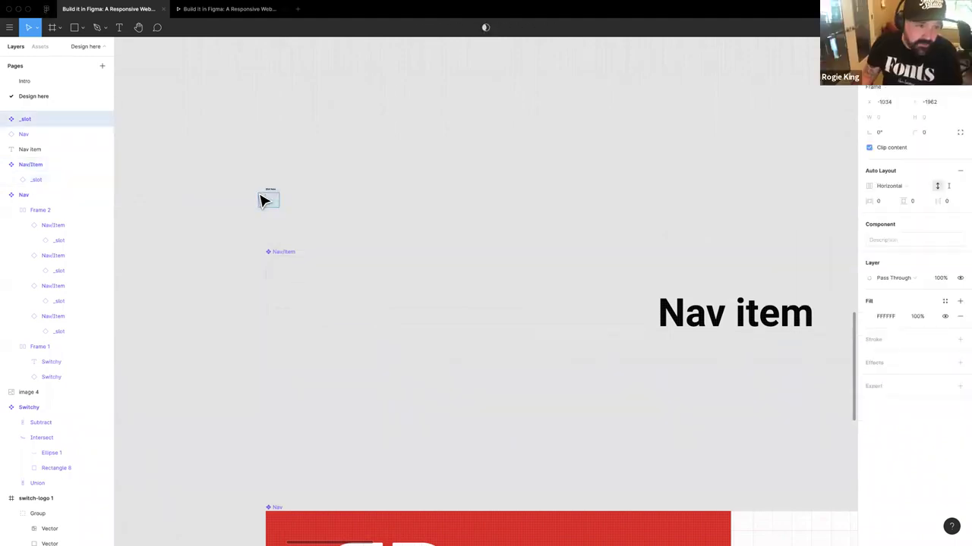
double_click(21, 122)
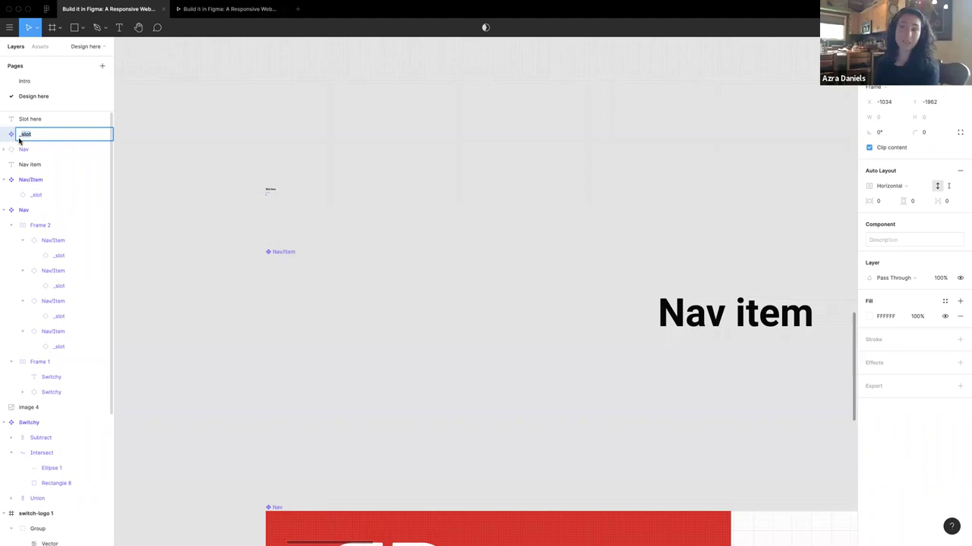
type("_i")
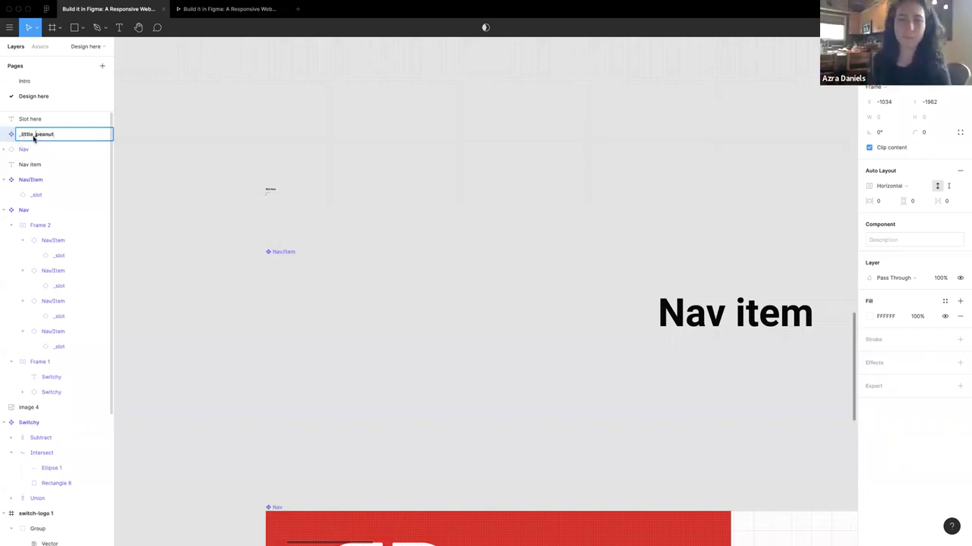
type("burt_the_")
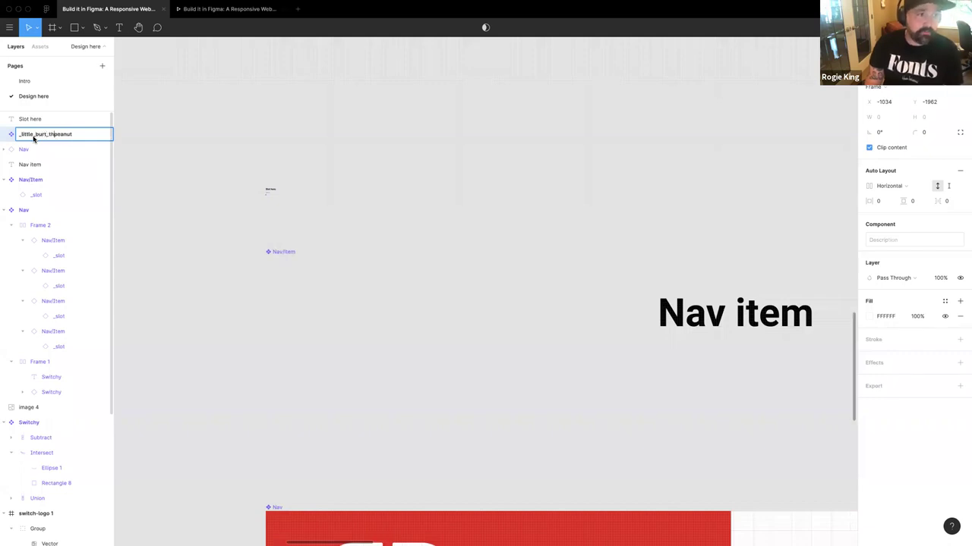
key("Return")
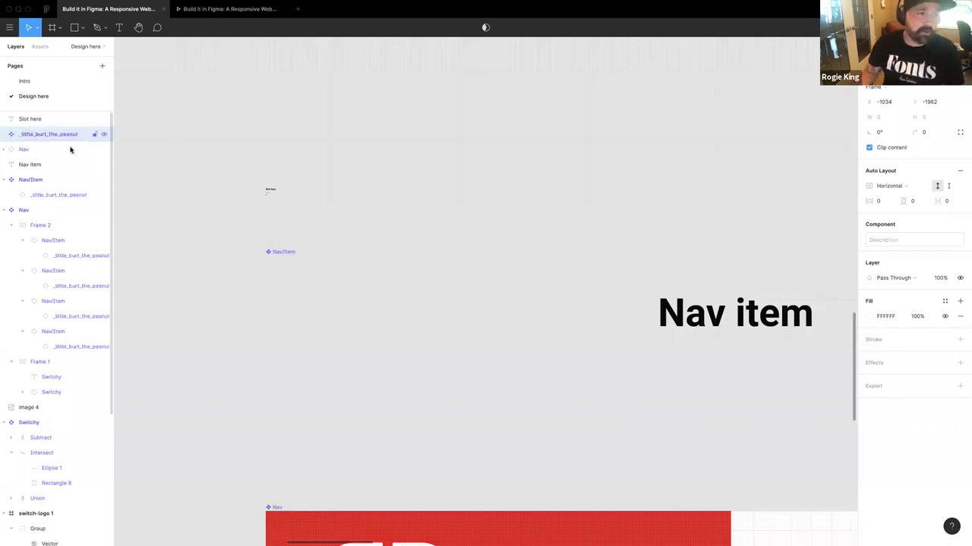
left_click(175, 152)
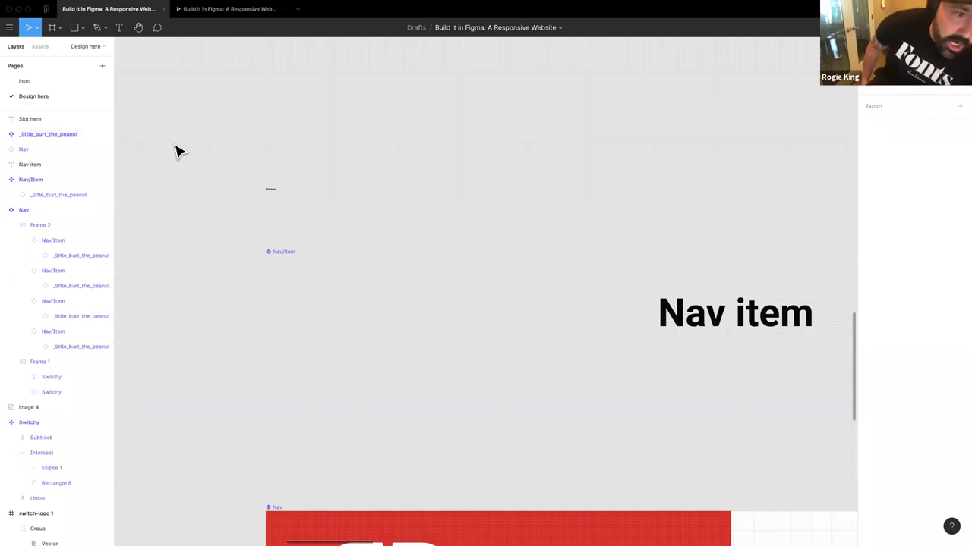
Step: Leave the design file for the Figma Community and search it for "icons"
left_click(46, 9)
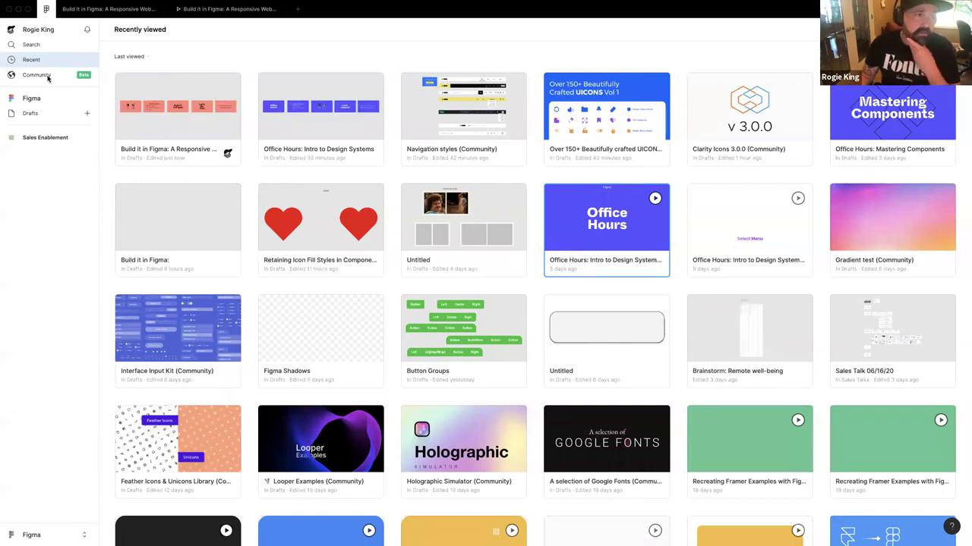
left_click(37, 75)
left_click(541, 30)
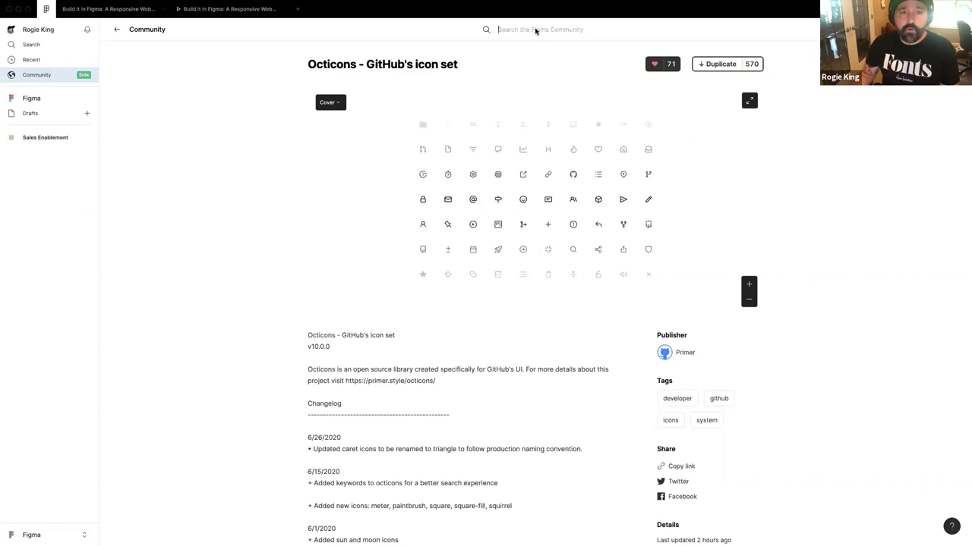
left_click(116, 30)
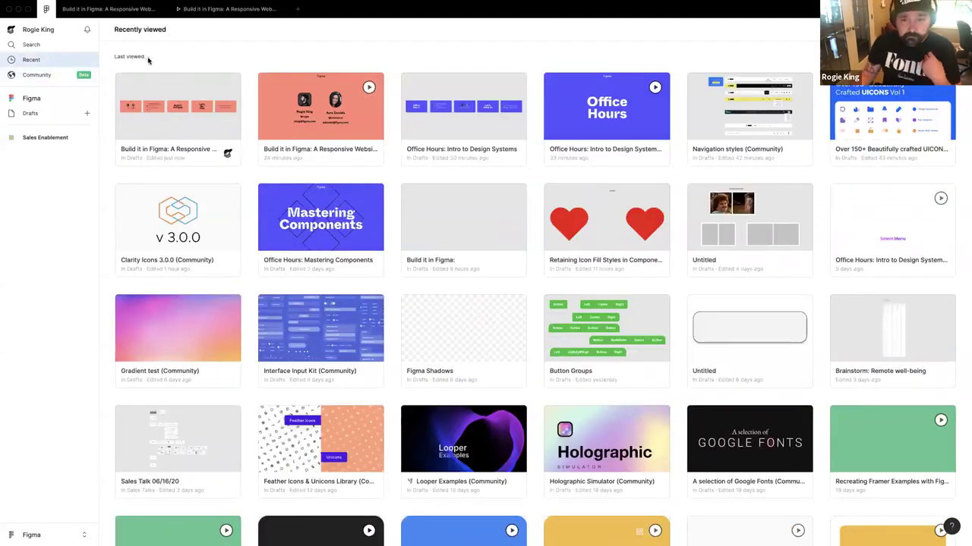
left_click(70, 76)
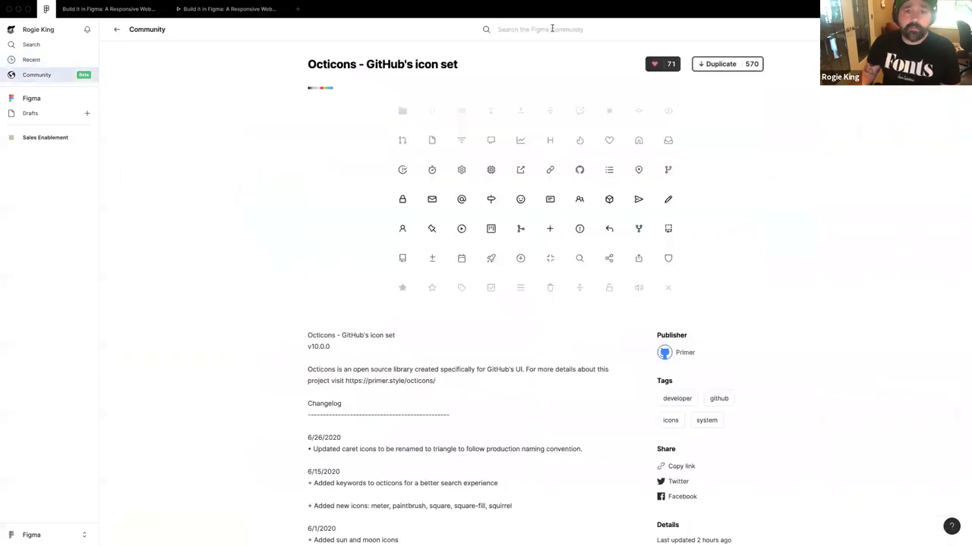
left_click(551, 29)
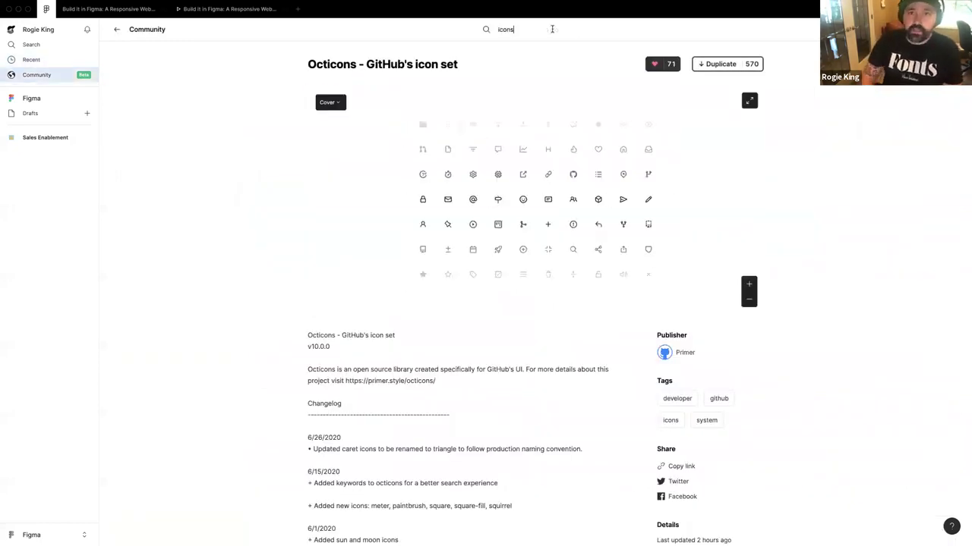
key("Return")
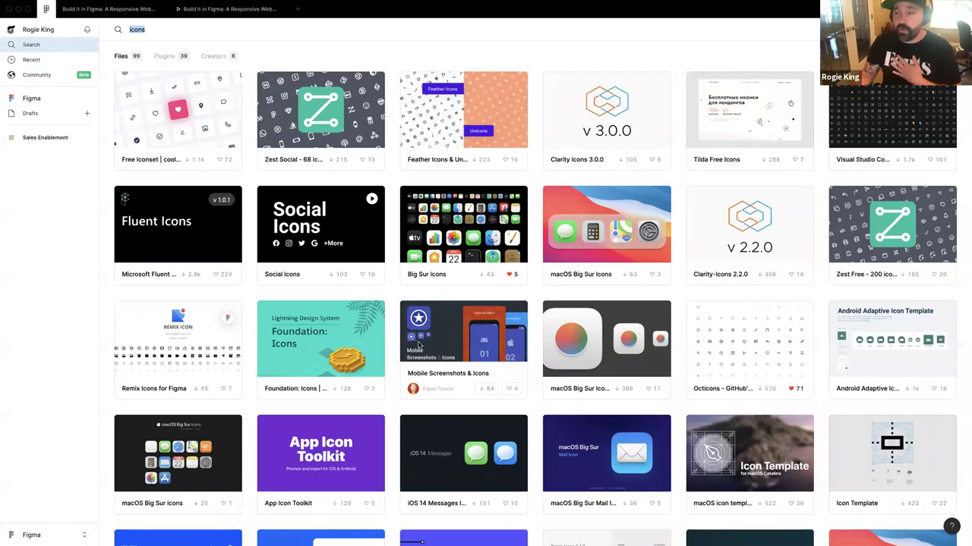
Step: Open the "Octicons - GitHub's icon set" file page and highlight the project URL in its description
left_click(727, 338)
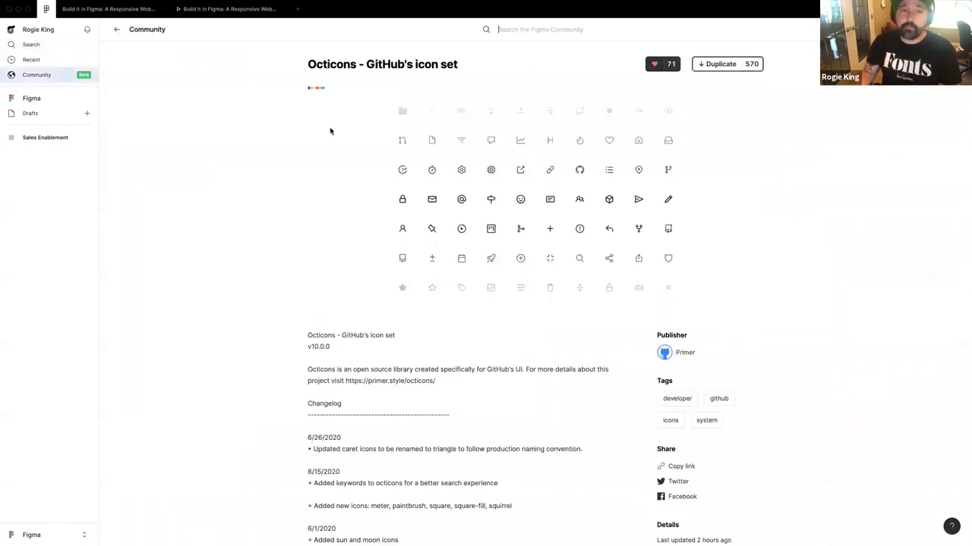
scroll(485, 205, "down", 2)
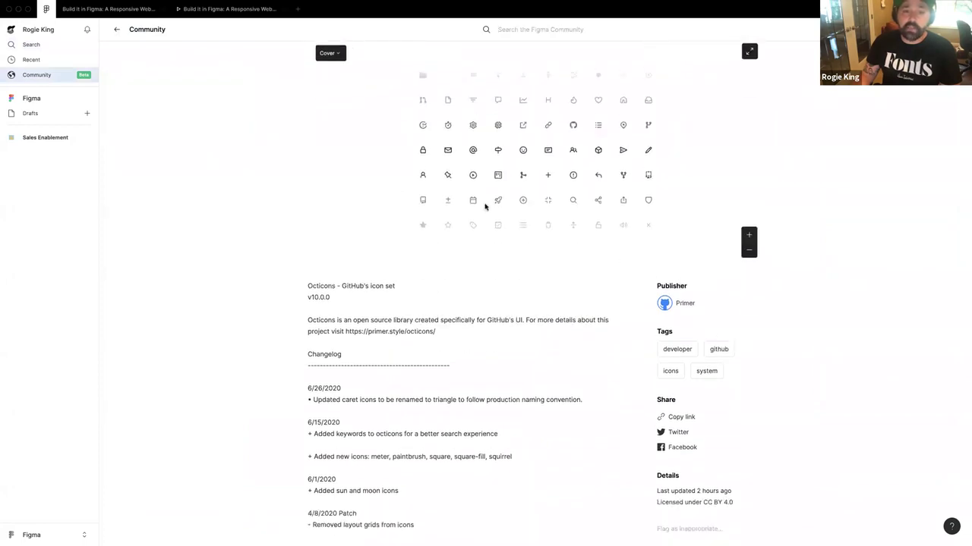
left_click_drag(437, 328, 345, 325)
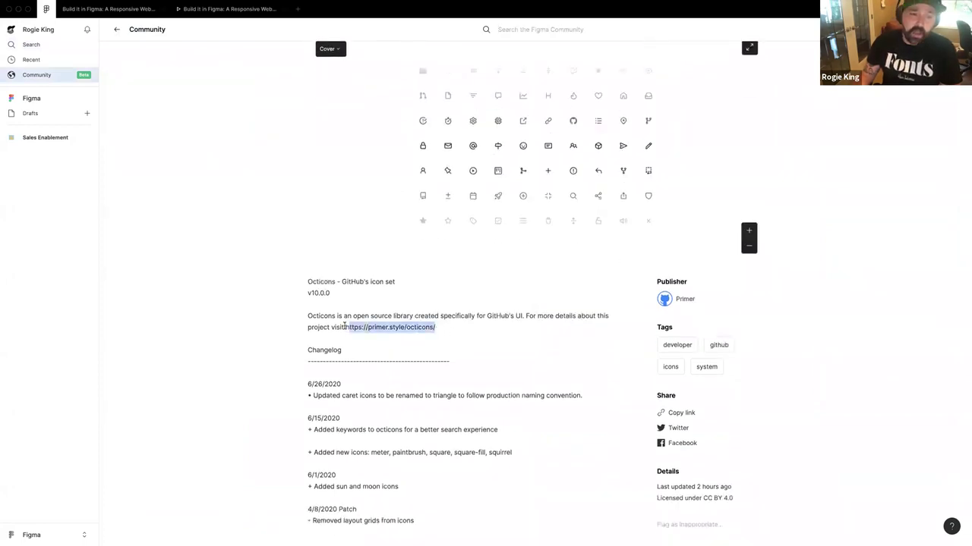
Step: Duplicate the "Octicons - GitHub's icon set" Community file into drafts and open its 24px icons page
left_click(796, 279)
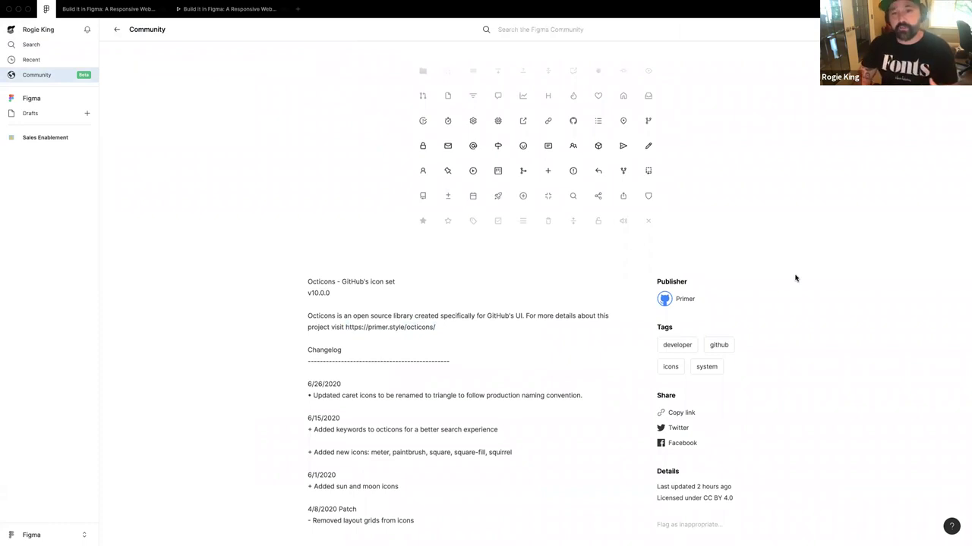
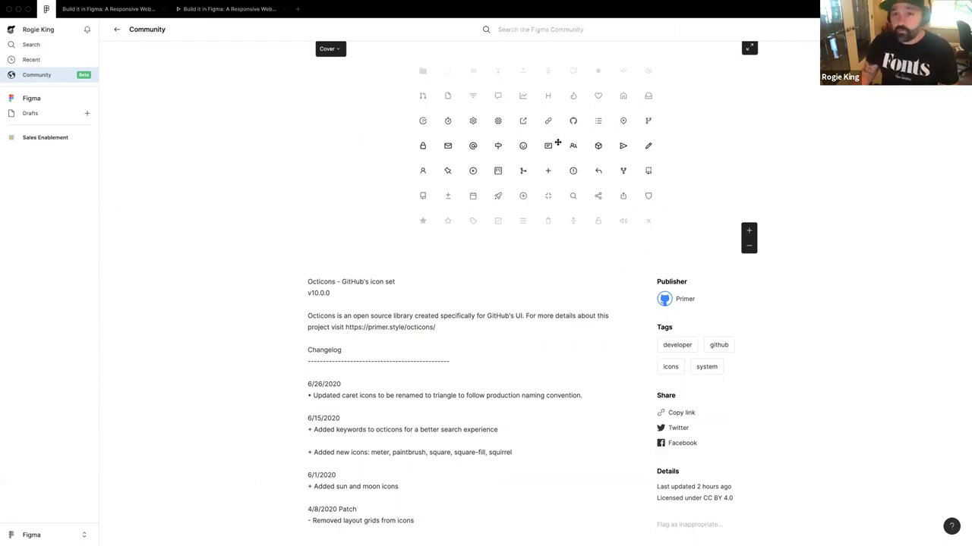
scroll(557, 142, "up", 1)
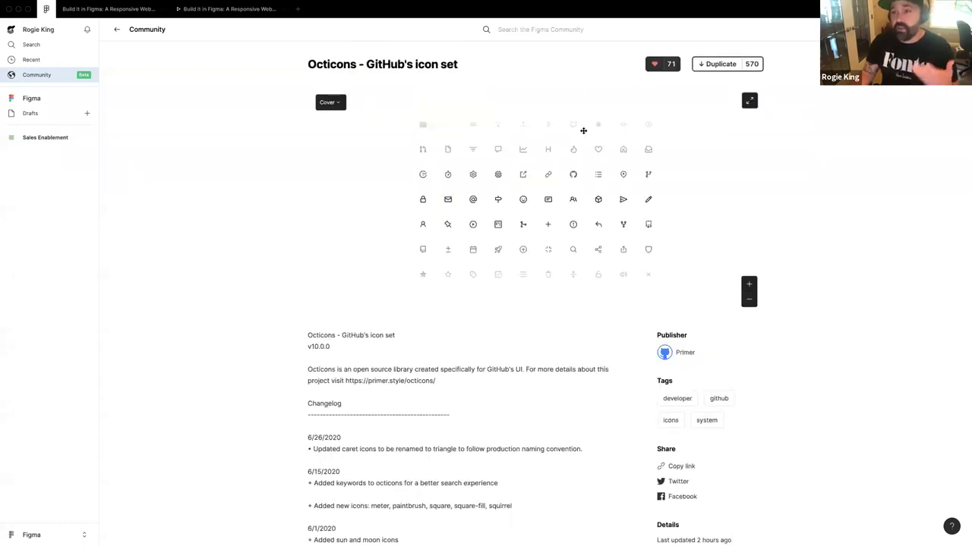
left_click(709, 65)
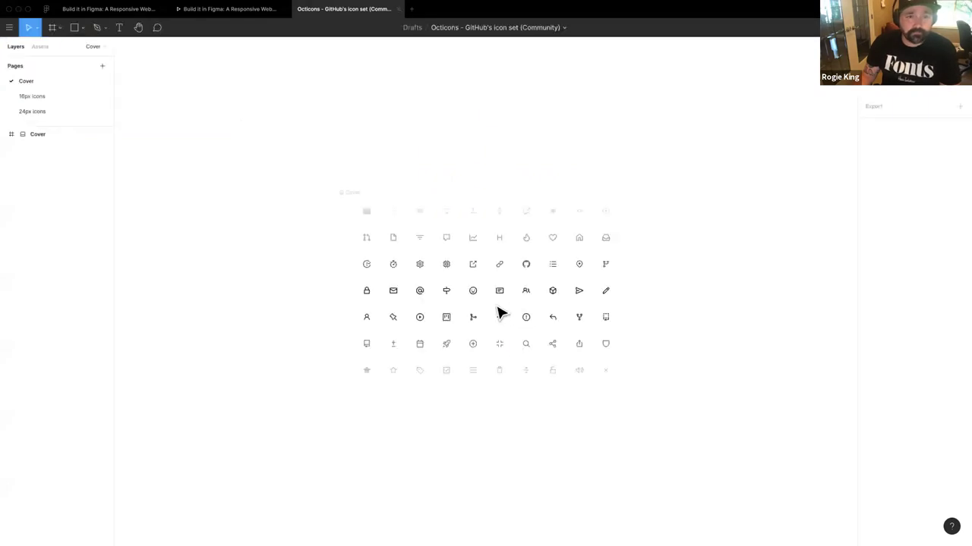
left_click(51, 98)
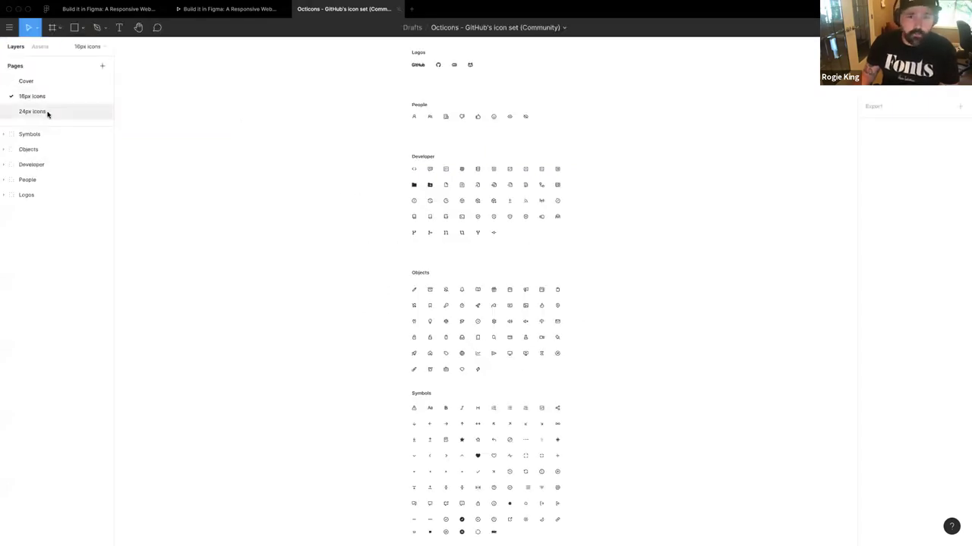
left_click(47, 112)
scroll(203, 216, "down", 5)
scroll(190, 202, "left", 3)
scroll(266, 278, "right", 2)
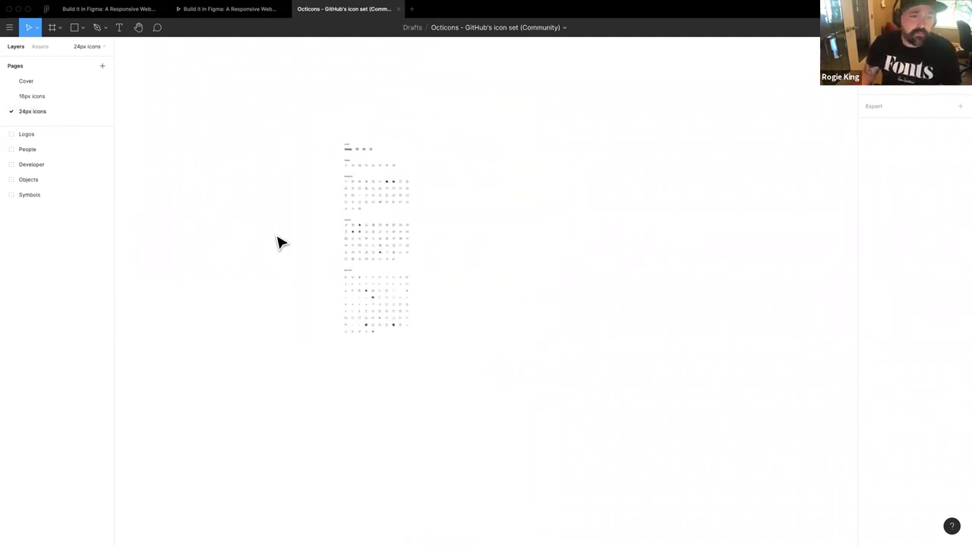
Step: Select and copy all icon groups on the 24px icons page, from Logos through Symbols, expanding the People group
left_click_drag(490, 381, 297, 110)
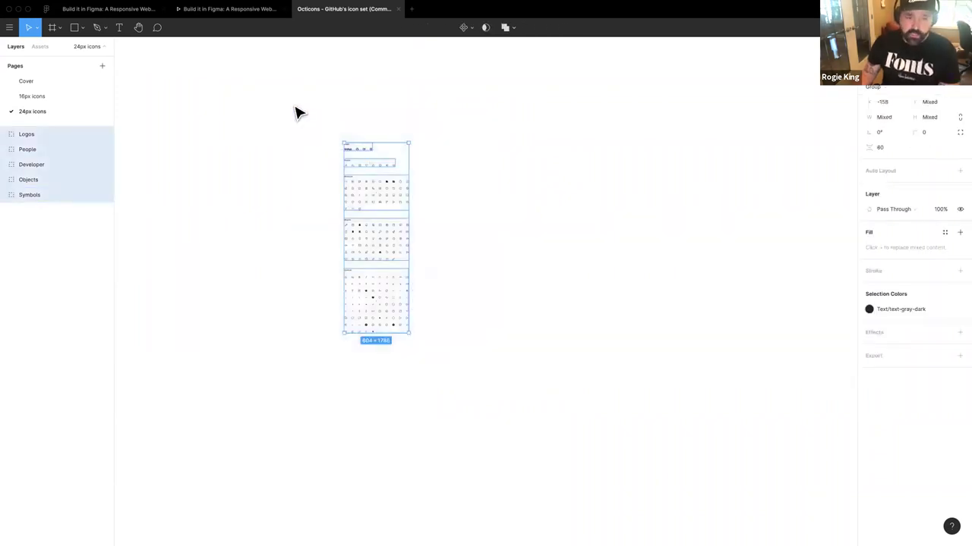
left_click(7, 150)
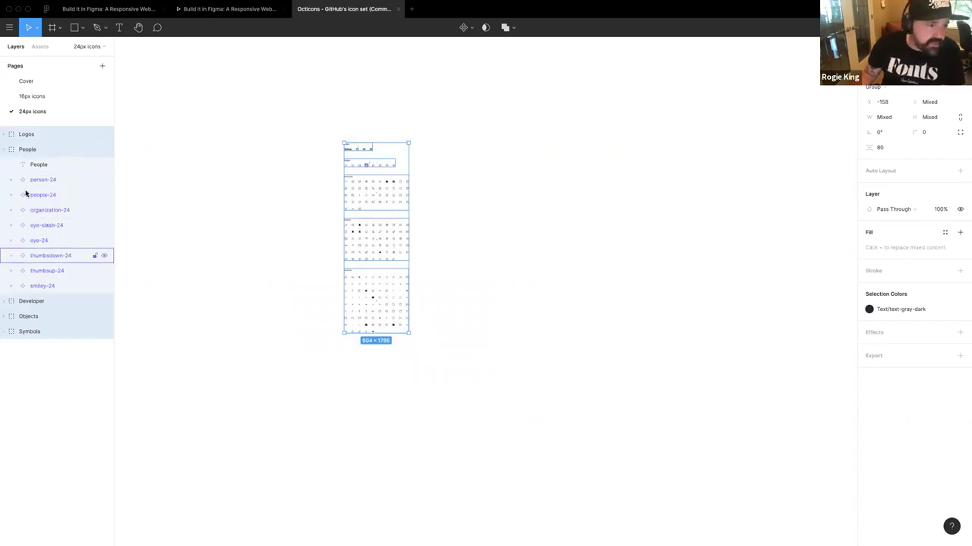
scroll(385, 255, "up", 5)
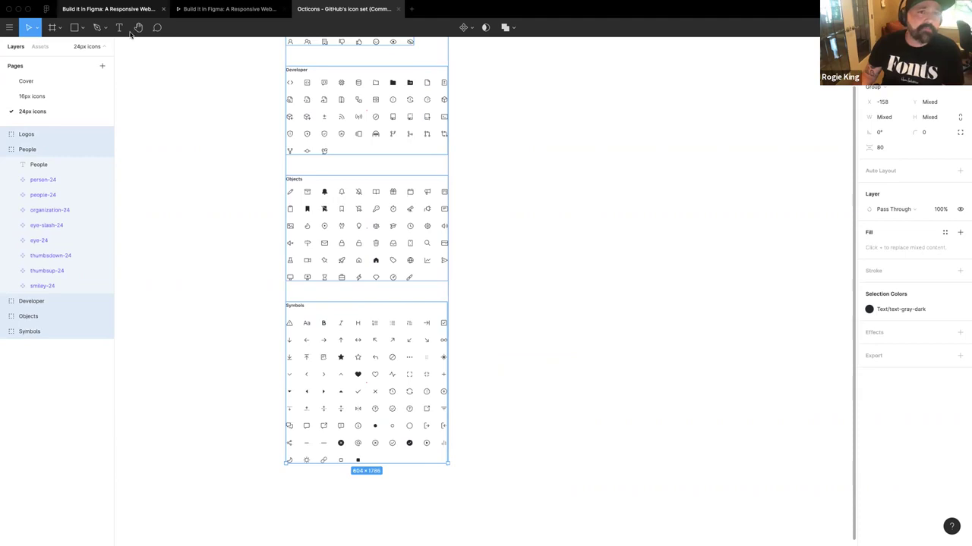
Step: Return to the "Build it in Figma: A Responsive Website" file and add a new page named Icons
left_click(100, 8)
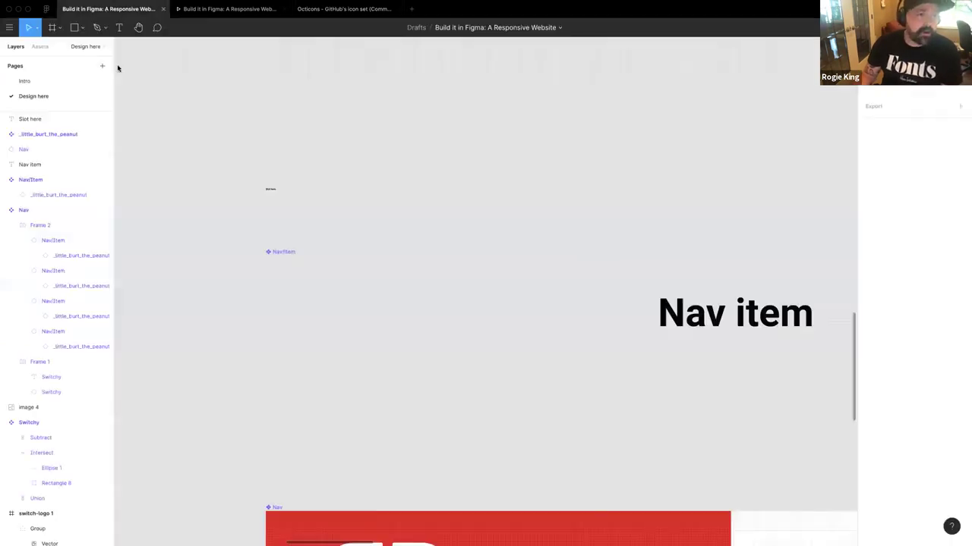
left_click(102, 66)
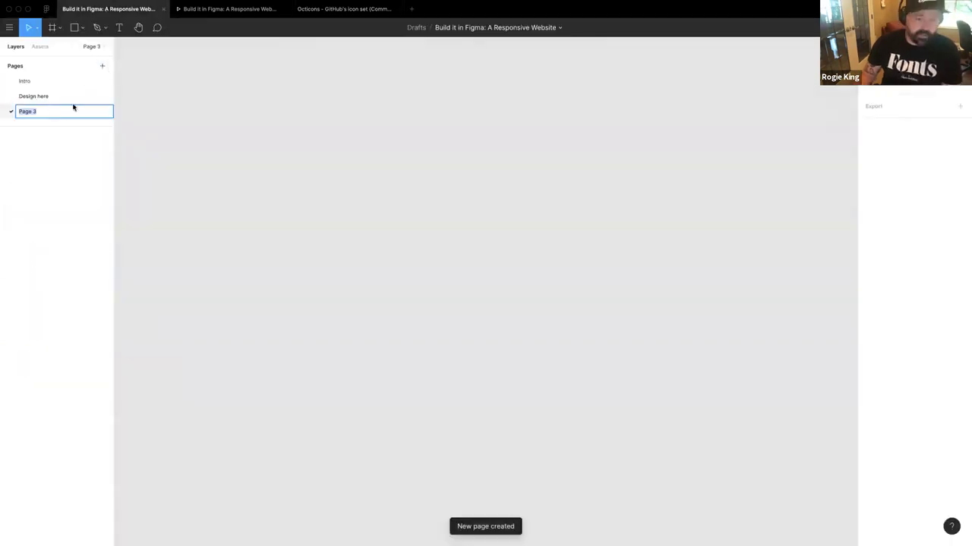
key("BackSpace")
key("Return")
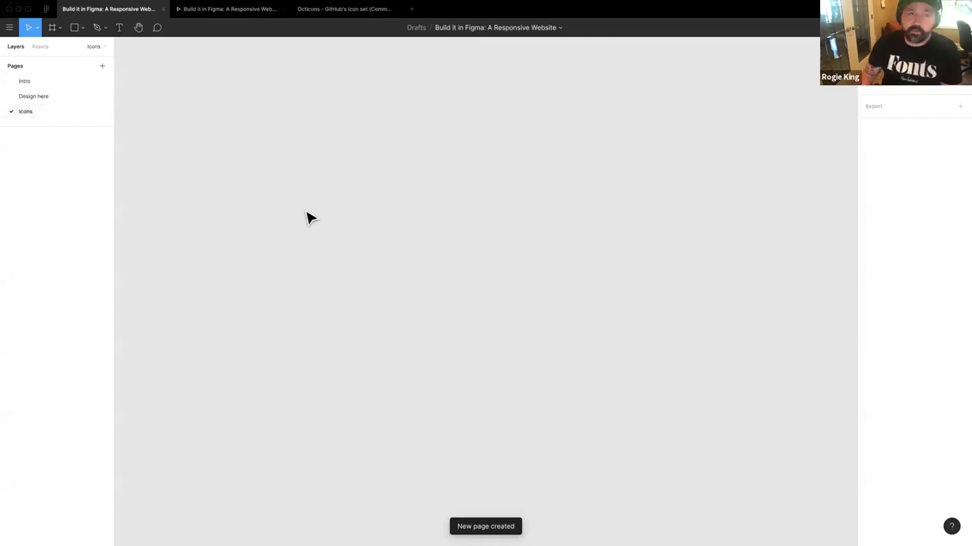
Step: Paste the copied Octicons groups onto the Icons page, expand the Developer group's layers, and deselect everything
key("super+v")
scroll(325, 204, "down", 1)
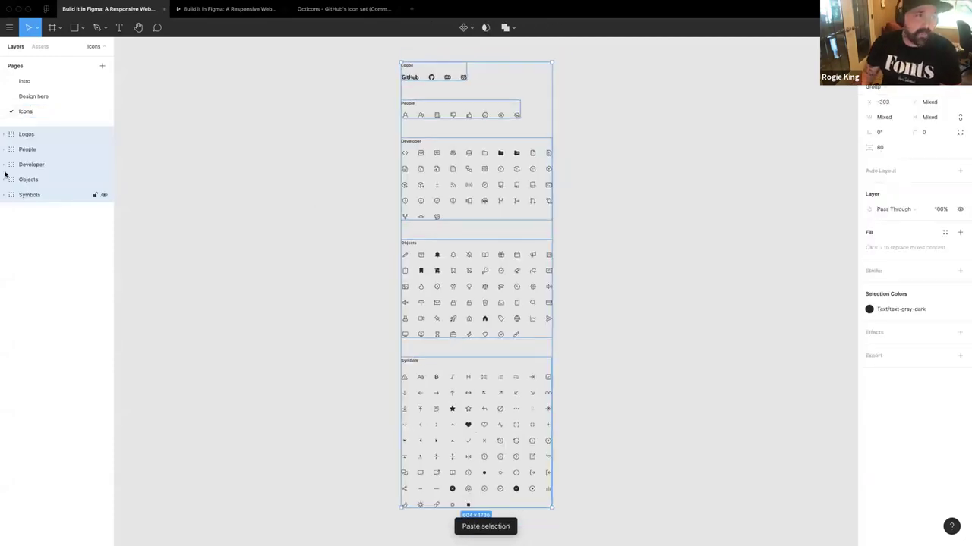
left_click(4, 164)
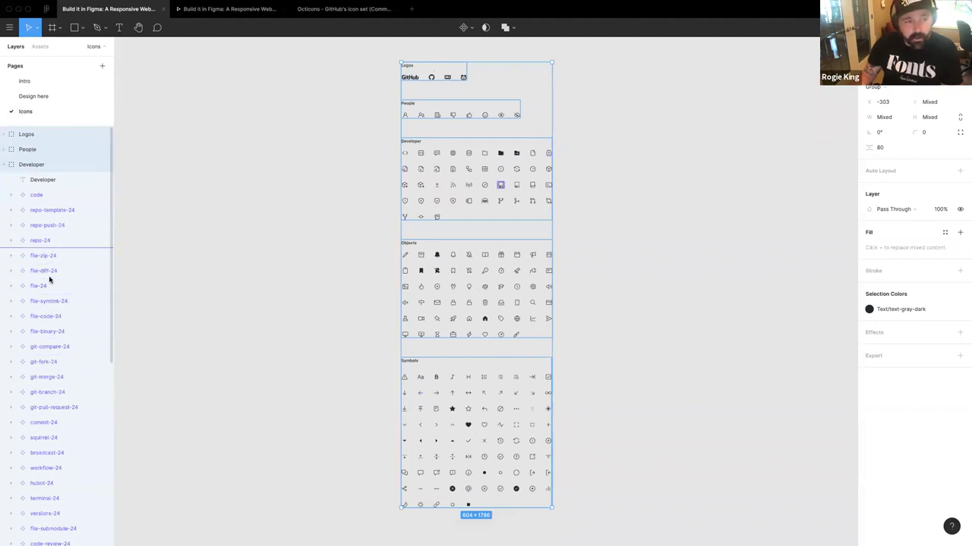
left_click(274, 378)
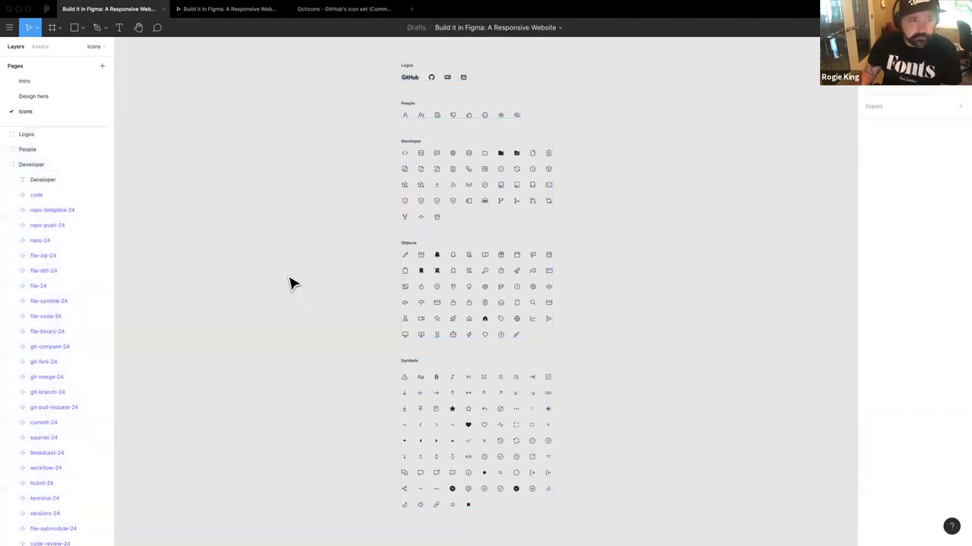
scroll(440, 222, "up", 10)
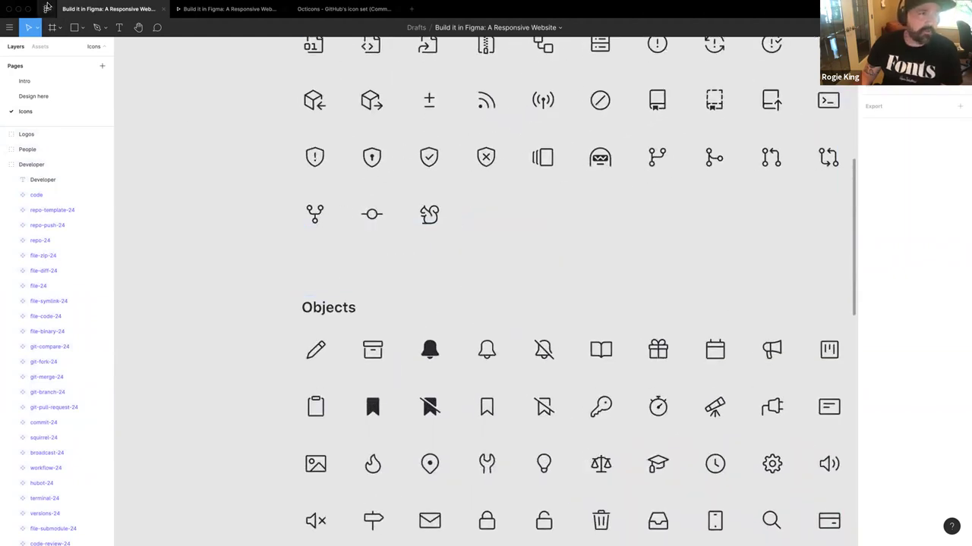
Step: Review the file's pages and how the local components are grouped by page and icon category
left_click(37, 85)
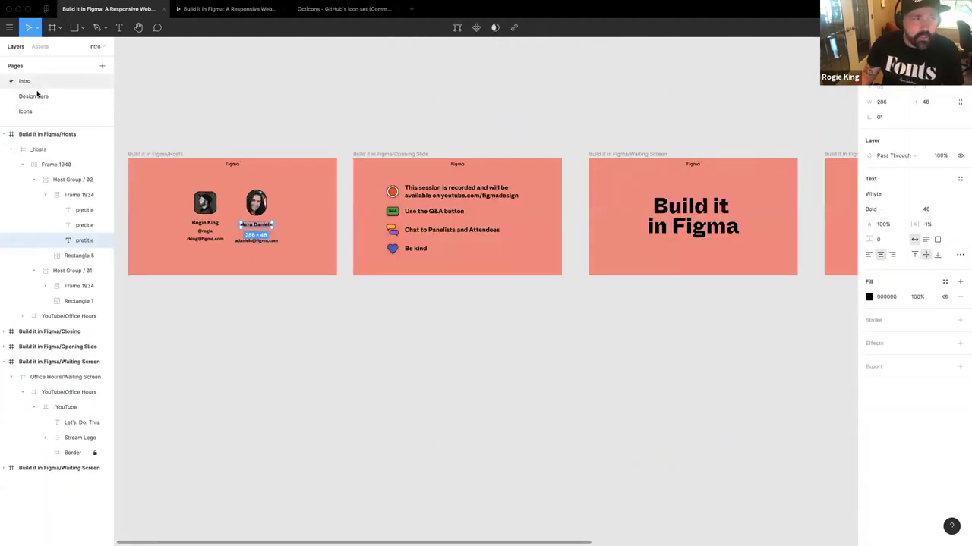
left_click(34, 98)
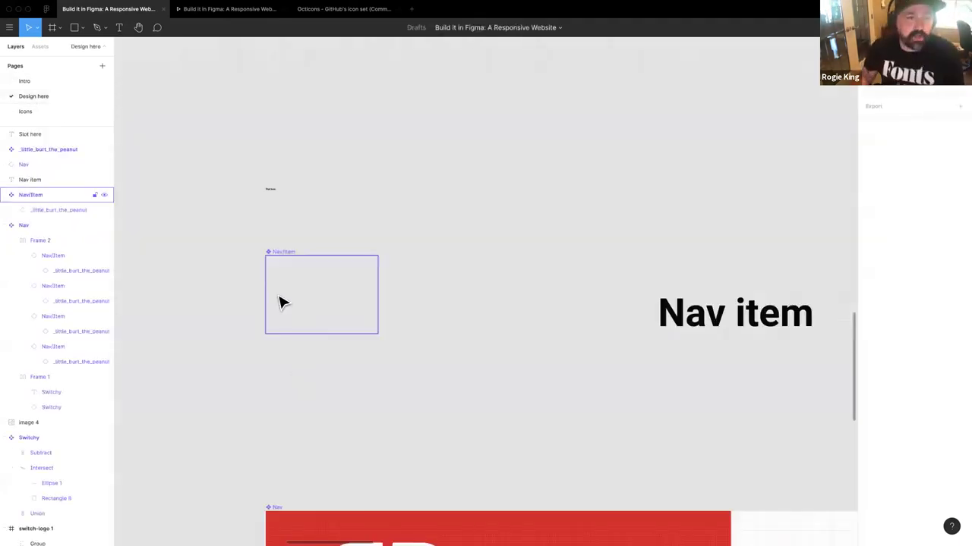
left_click(38, 115)
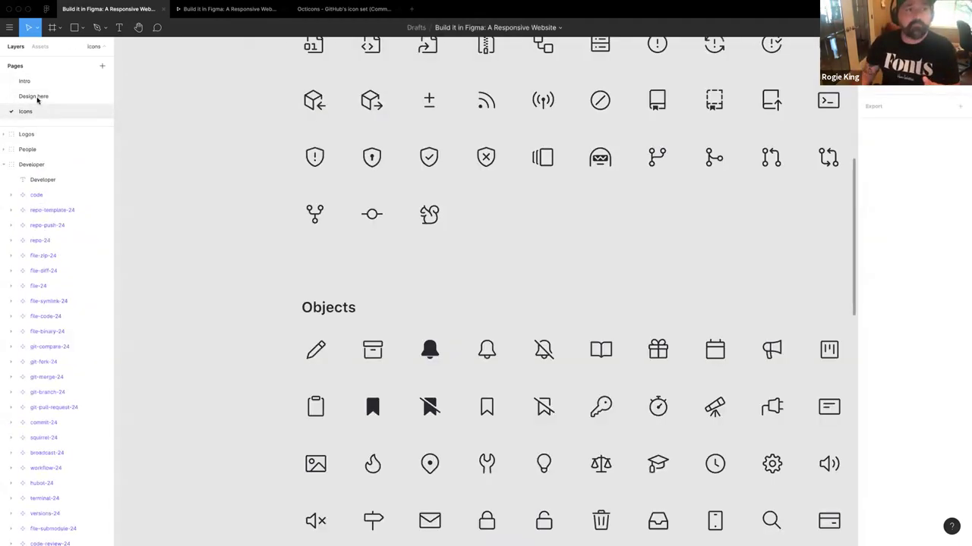
left_click(39, 47)
left_click(8, 99)
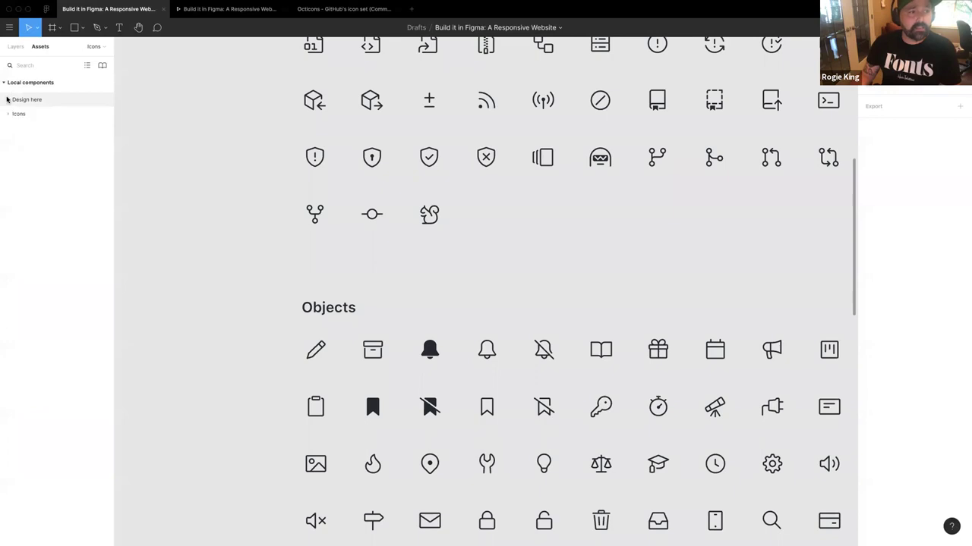
left_click(9, 114)
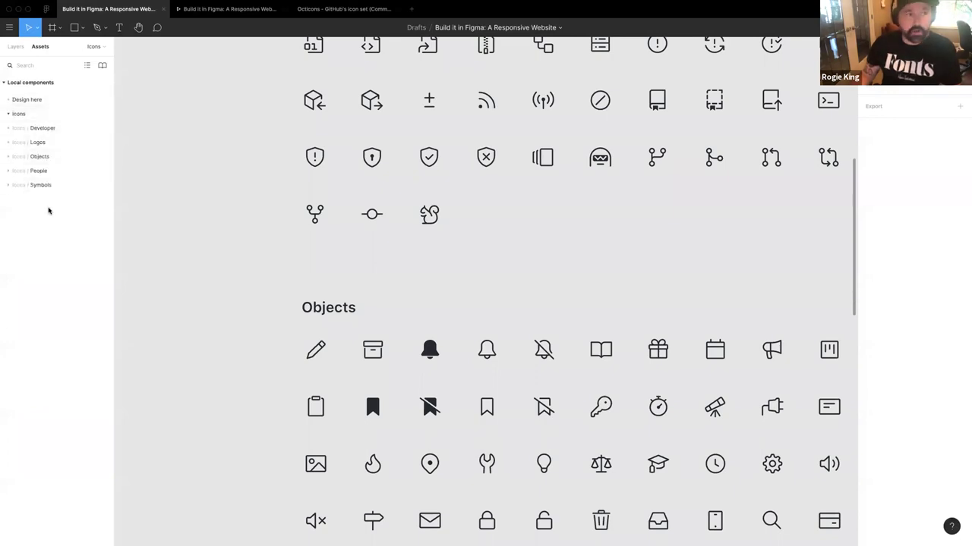
left_click(8, 113)
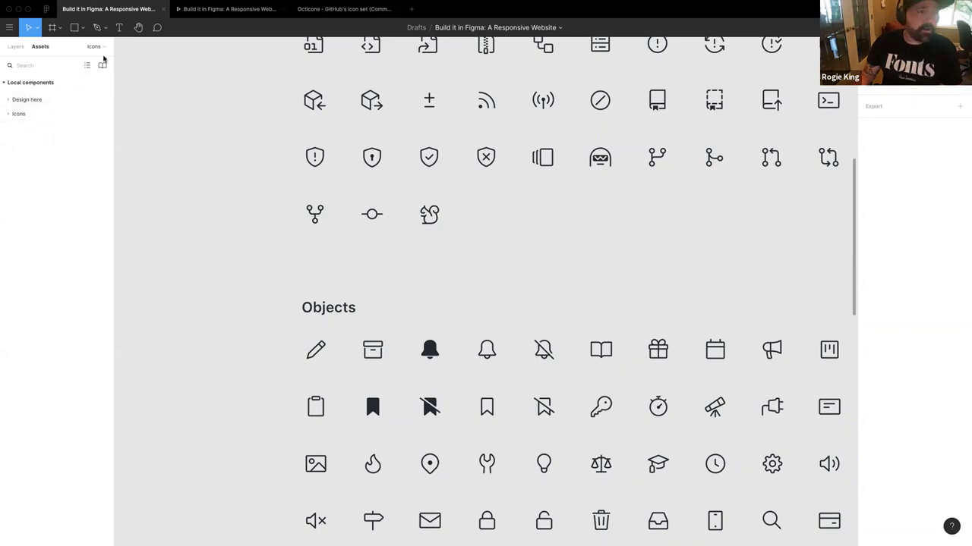
Step: Enlarge the page list above the layers and go to the Design here page
key("alt+1")
left_click_drag(66, 126, 64, 179)
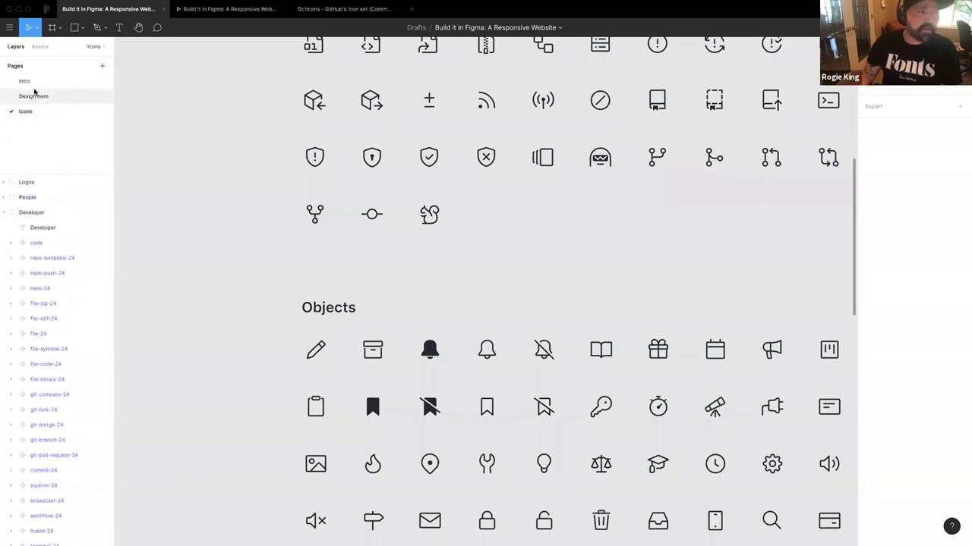
left_click(35, 97)
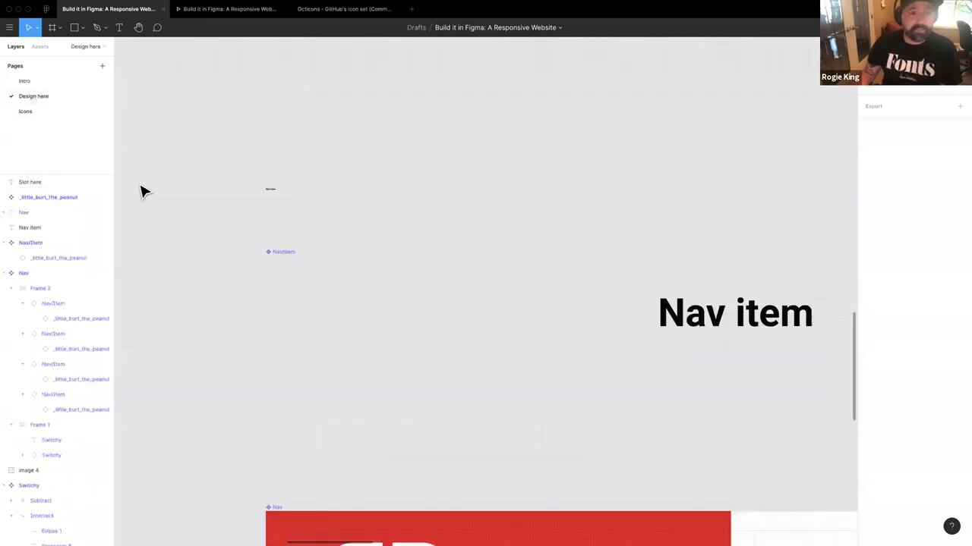
Step: Search the component assets for "overflow"
left_click(40, 47)
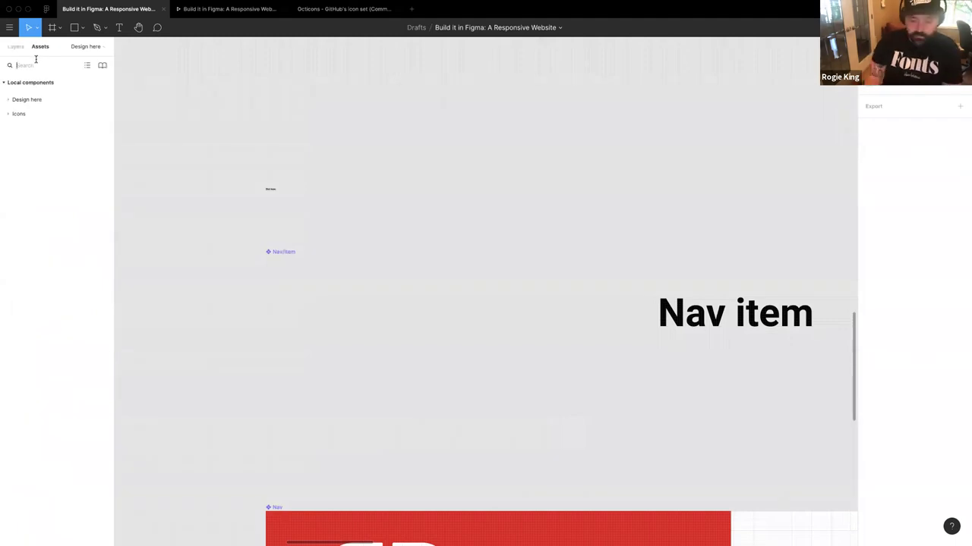
type("oct")
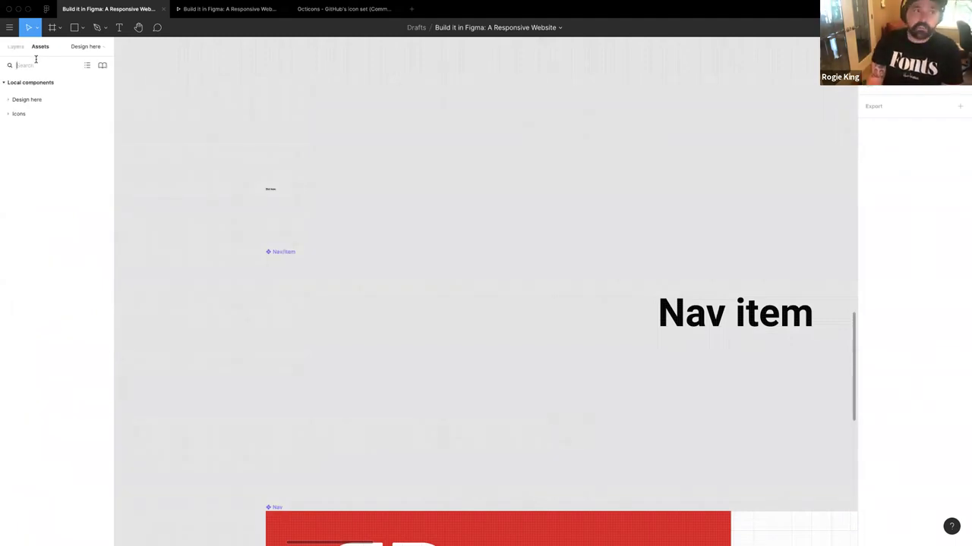
type("rflow")
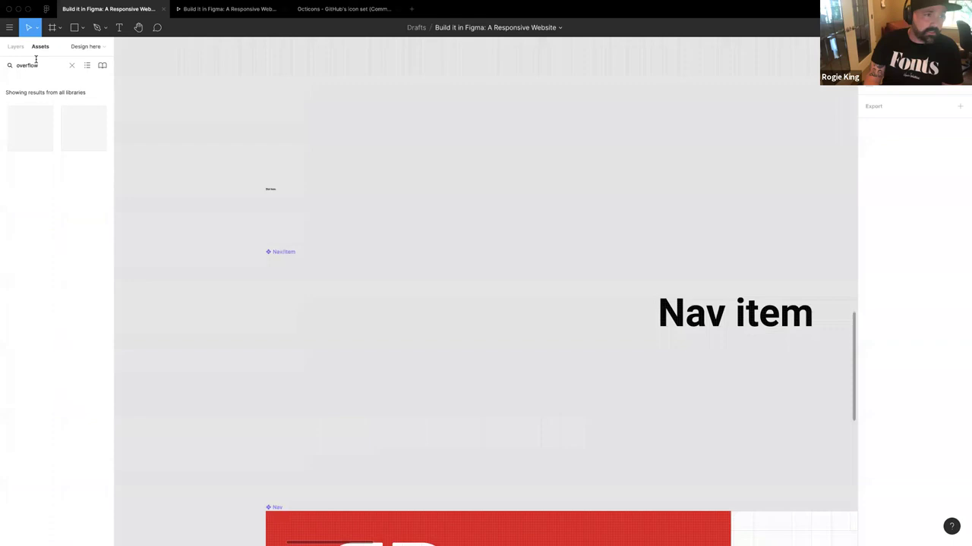
Step: Search the component assets for "ell" and place a bell-24 icon instance above the Nav/Item component, leaving it deselected
double_click(28, 66)
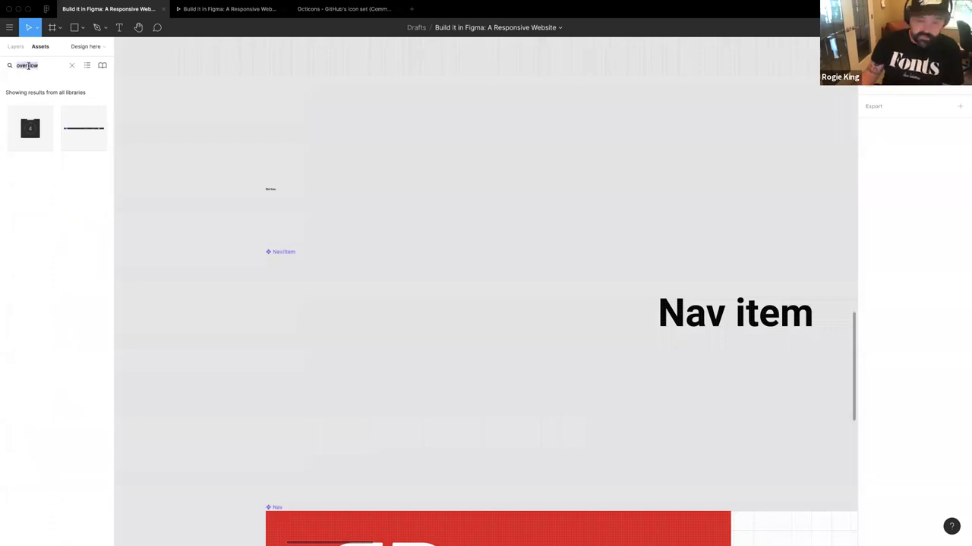
type("bell")
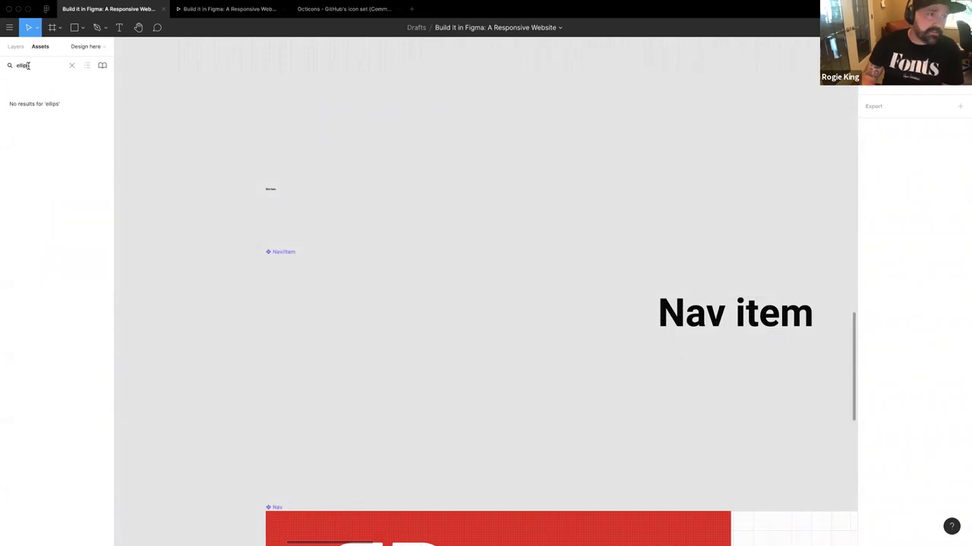
key("BackSpace")
key("BackSpace")
key("BackSpace")
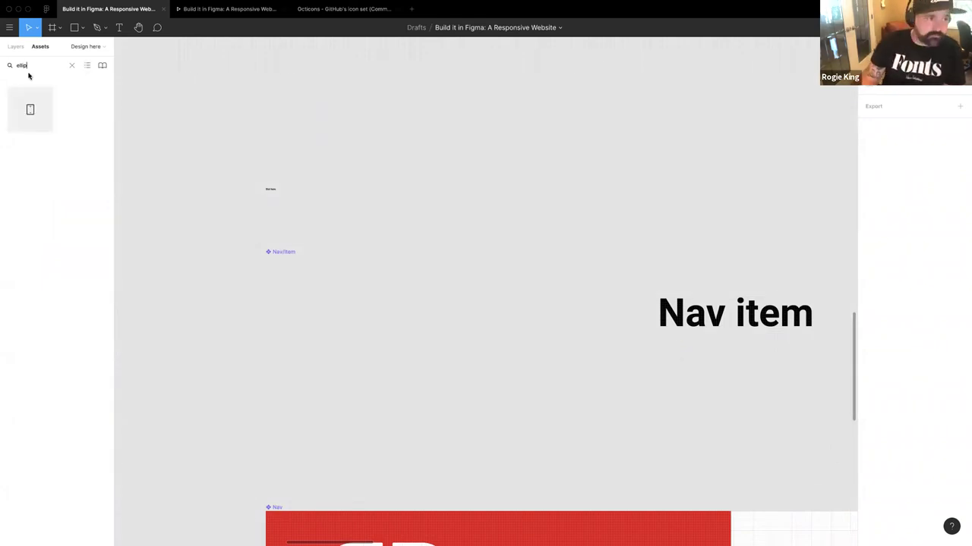
left_click_drag(30, 166, 401, 187)
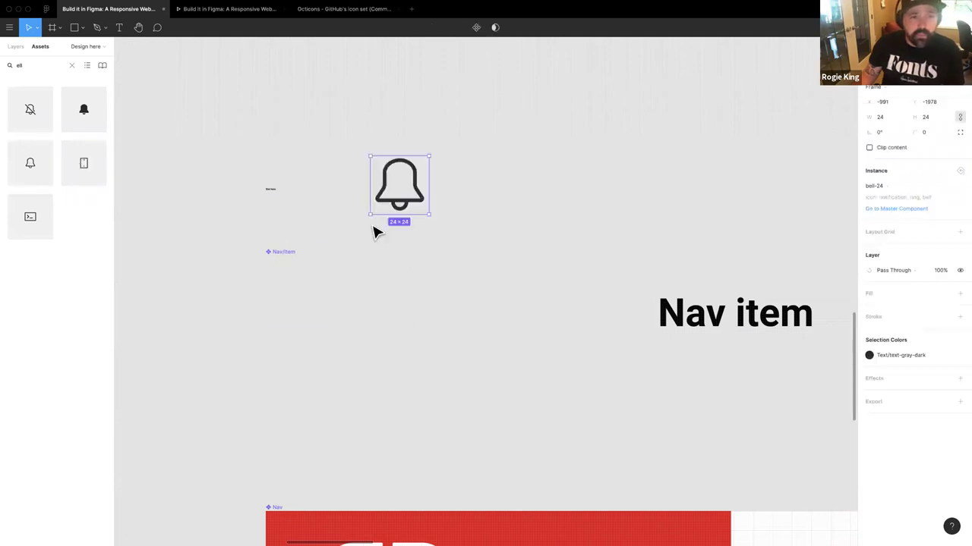
left_click(180, 182)
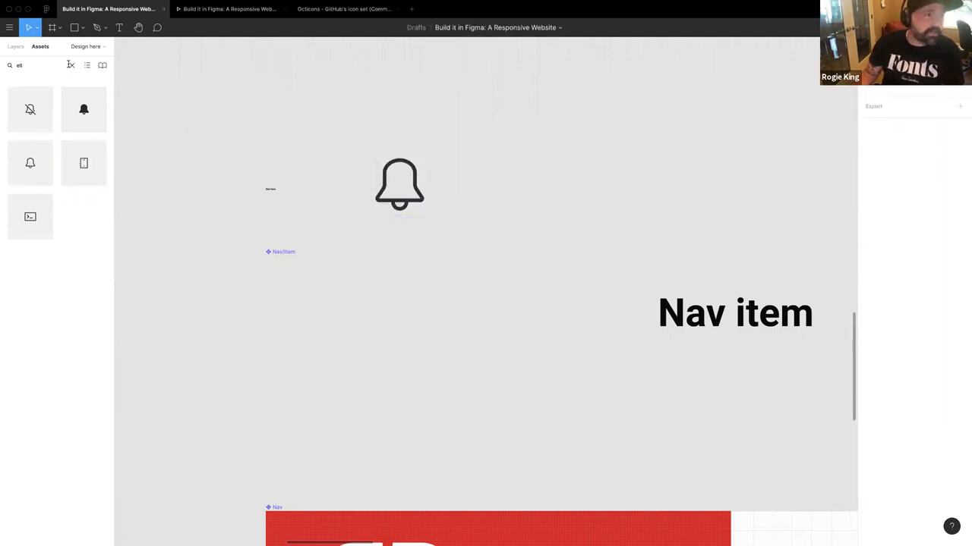
Step: Clear the component search and browse the Symbols icons within the local Icons components
left_click(70, 65)
left_click(8, 114)
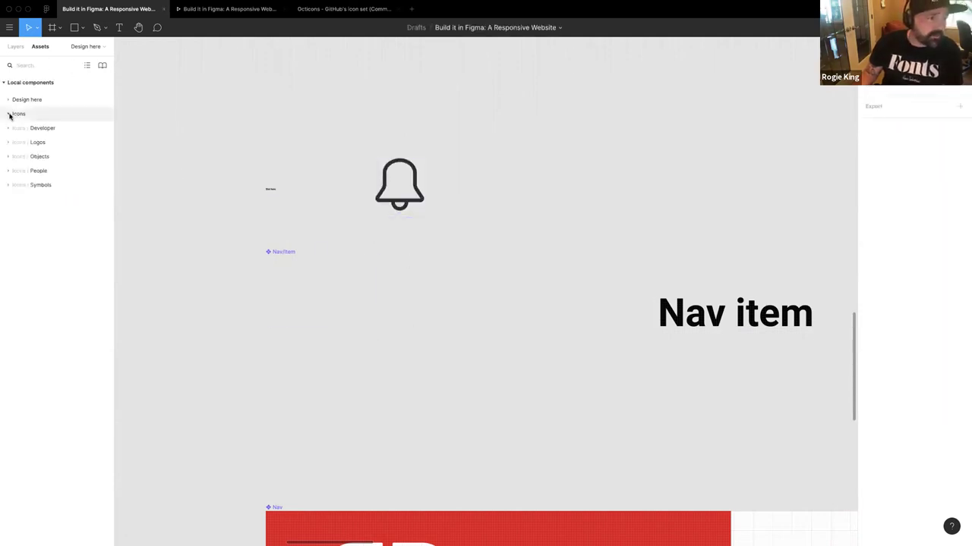
left_click(9, 186)
scroll(87, 325, "down", 3)
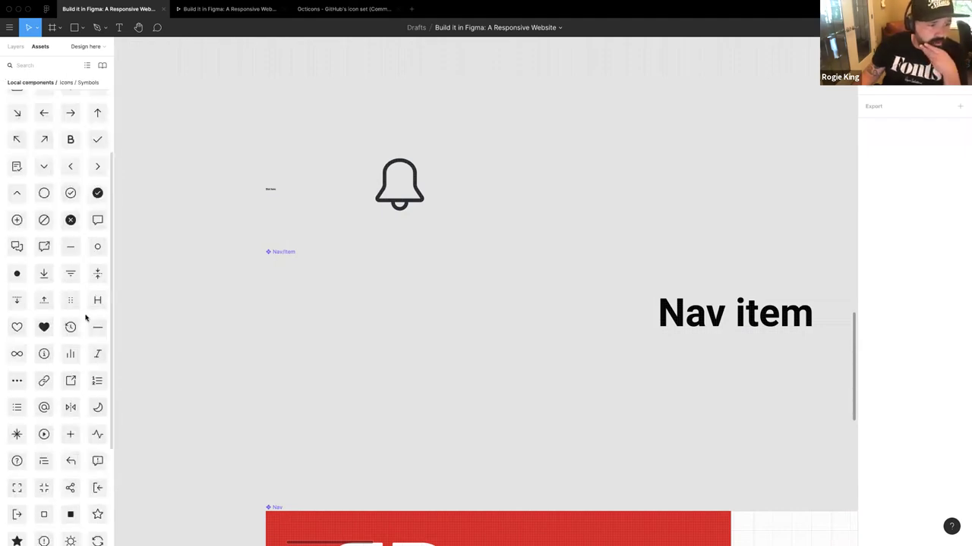
scroll(46, 190, "up", 3)
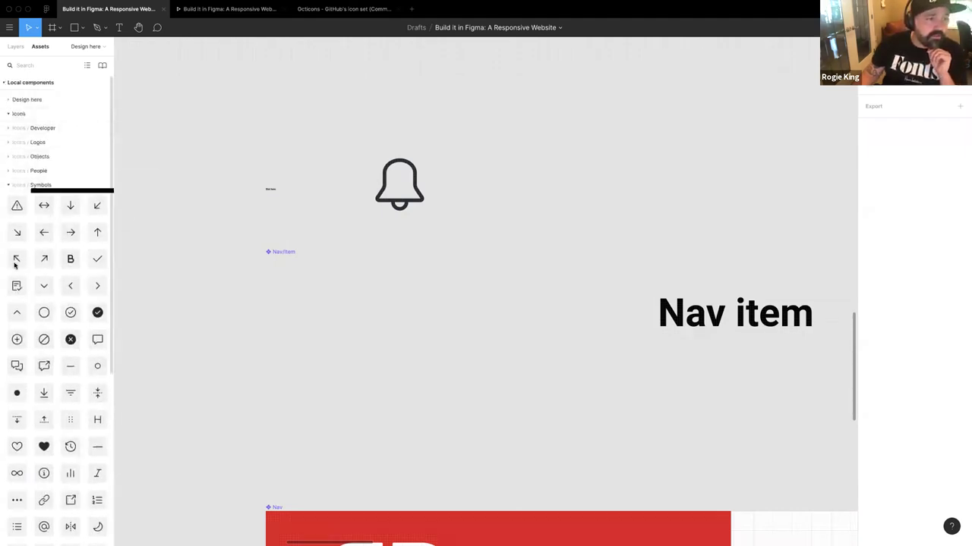
Step: Place a kebab-horizontal-24 icon instance below the bell icon, just beside the Nav/Item component
scroll(38, 380, "down", 3)
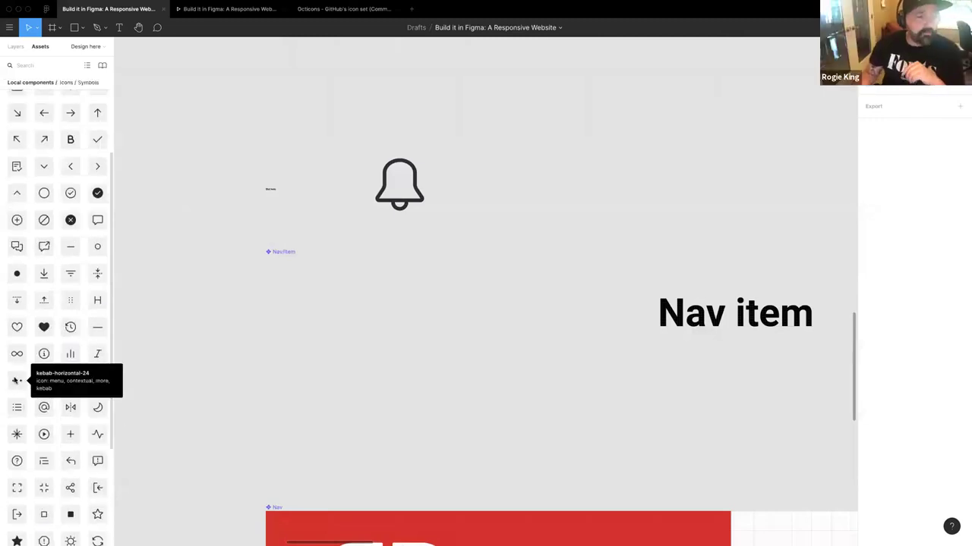
left_click_drag(17, 381, 386, 262)
left_click_drag(357, 317, 360, 390)
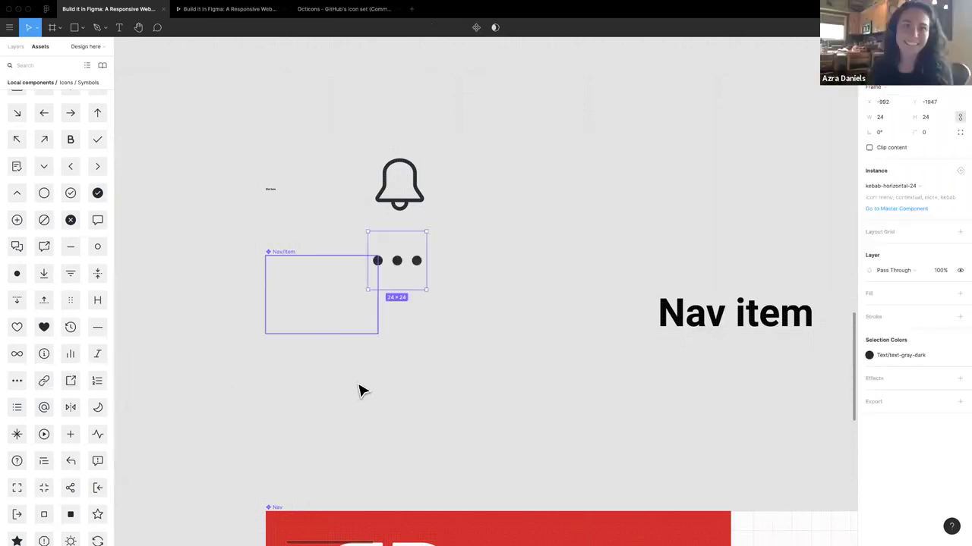
left_click(410, 276)
left_click_drag(410, 276, 419, 286)
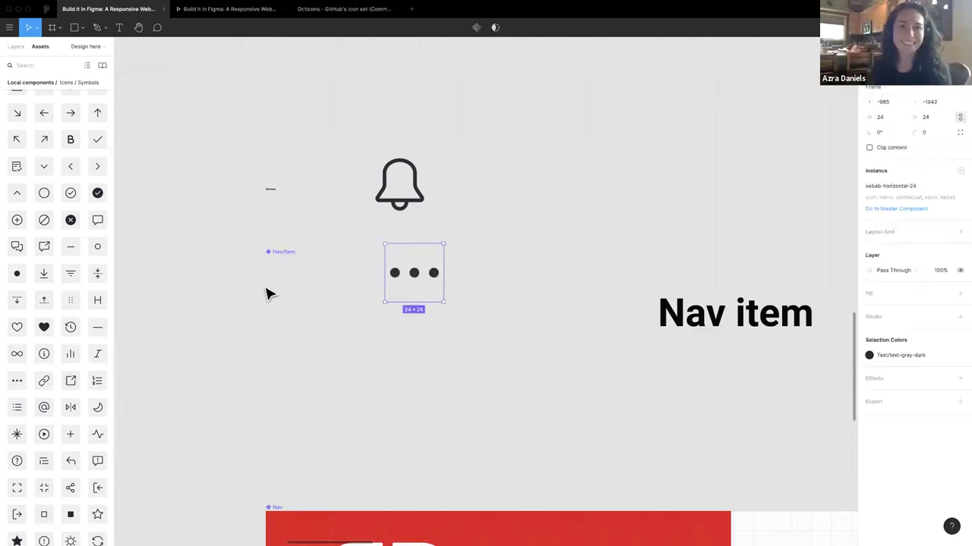
Step: Move the loose "Nav item" text closer to the Nav/Item component and turn the text into its own component
left_click(303, 295)
scroll(315, 294, "down", 2)
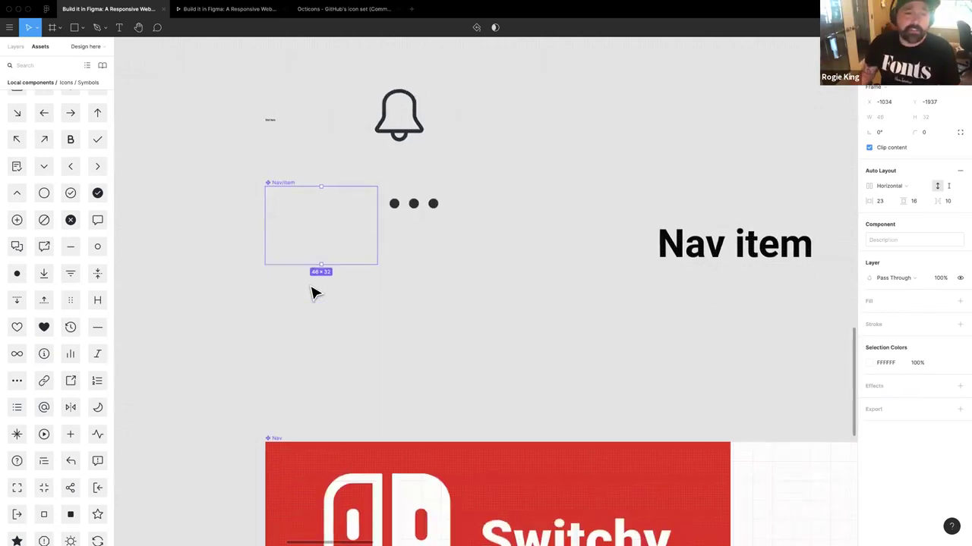
scroll(315, 294, "down", 3)
scroll(315, 294, "right", 1)
scroll(315, 293, "right", 3)
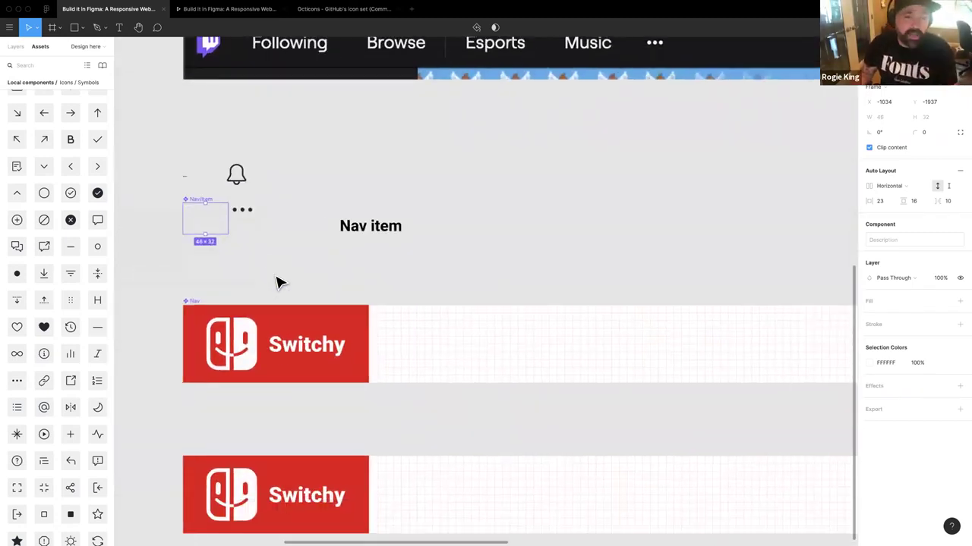
scroll(262, 264, "down", 1)
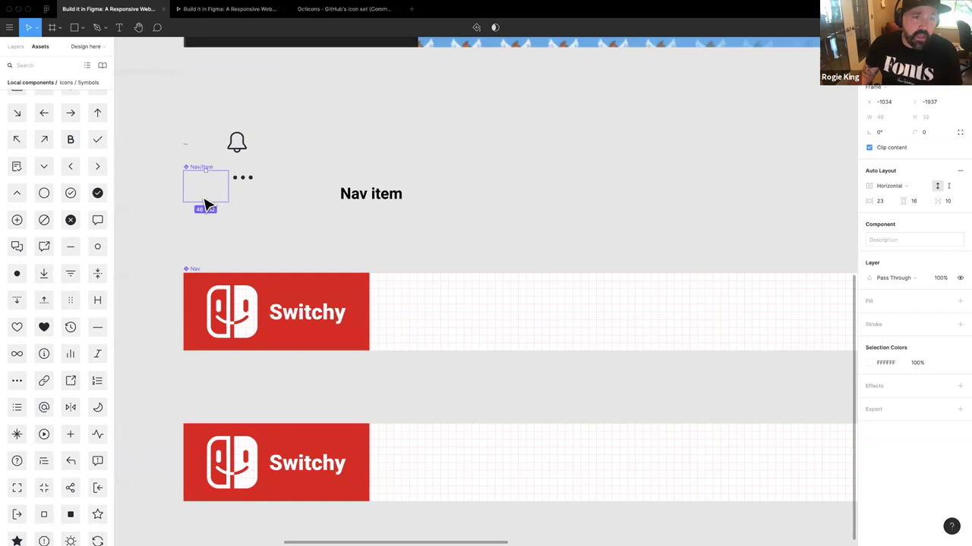
scroll(206, 203, "up", 2)
left_click(431, 201)
left_click_drag(431, 201, 376, 189)
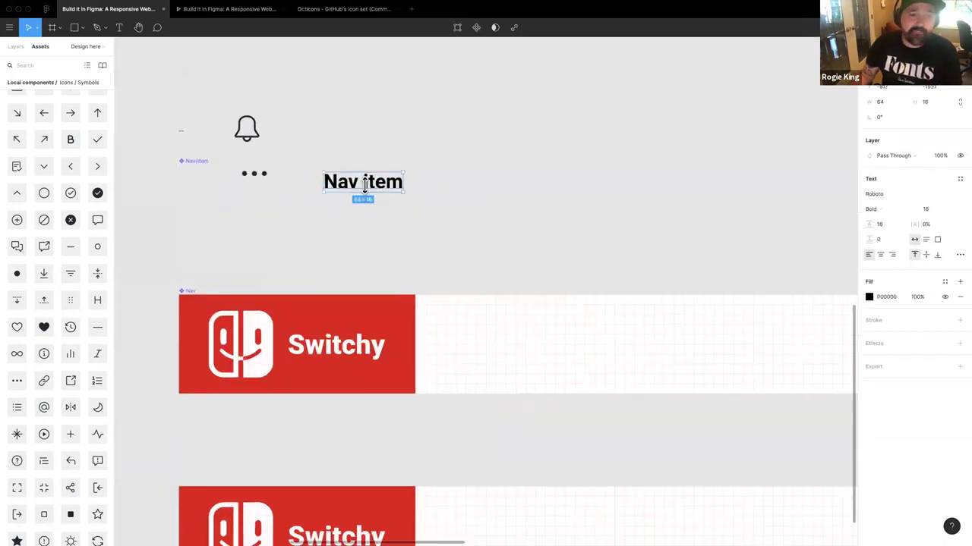
left_click(476, 27)
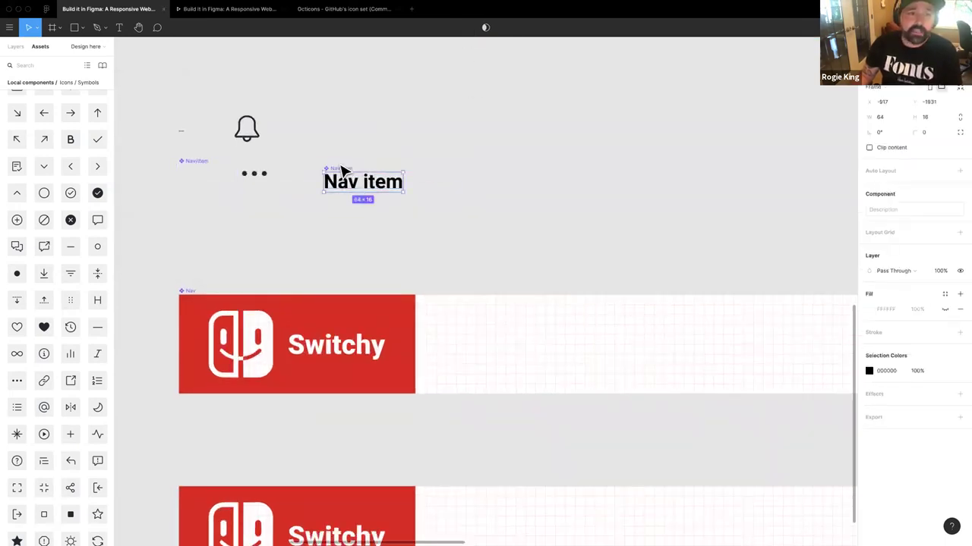
Step: Rename the new text component as "Nav/Item Text" and leave it deselected
key("super+r")
type("Na")
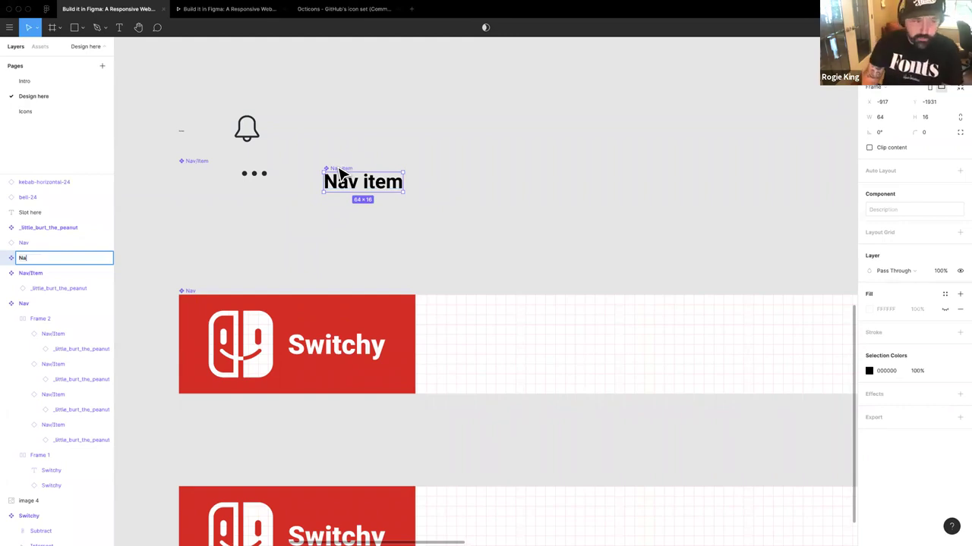
type("v/Item")
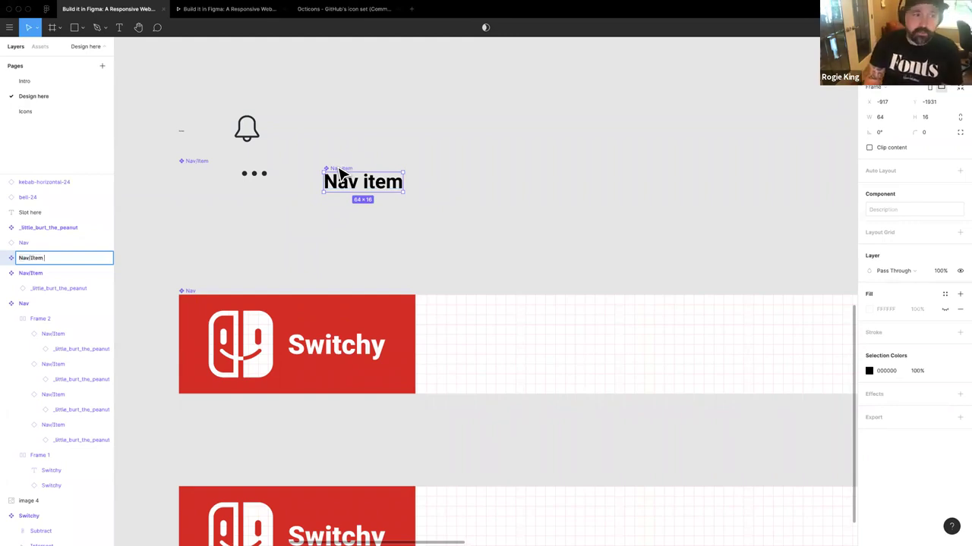
type(" Text")
key("Return")
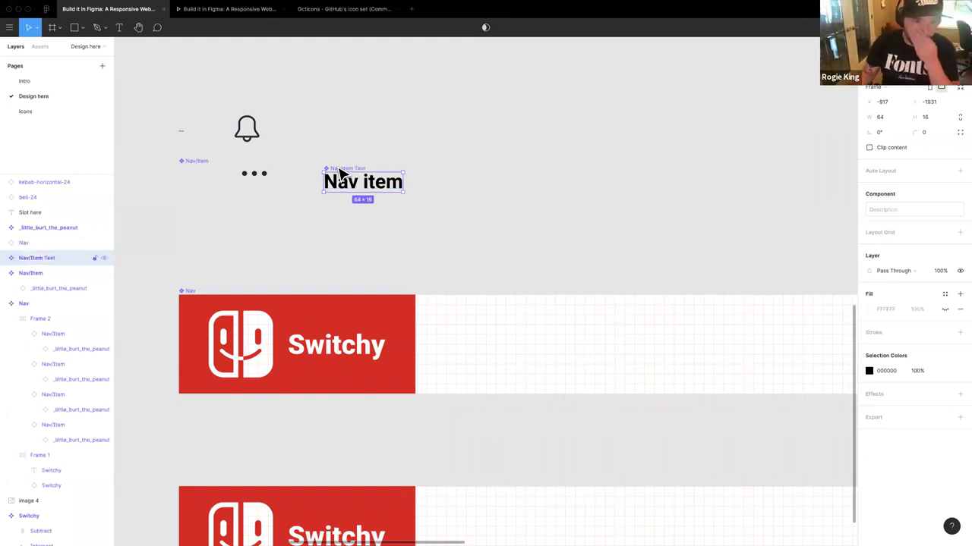
left_click(390, 227)
scroll(417, 216, "left", 3)
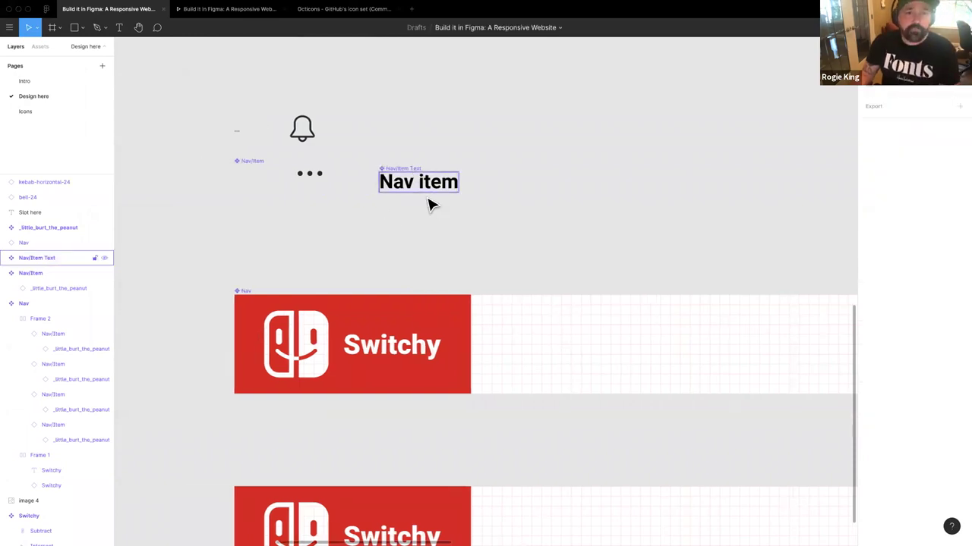
Step: Swap the _little_burt_the_peanut slot inside the Nav/Item component for the Nav/Item Text component
left_click(266, 192)
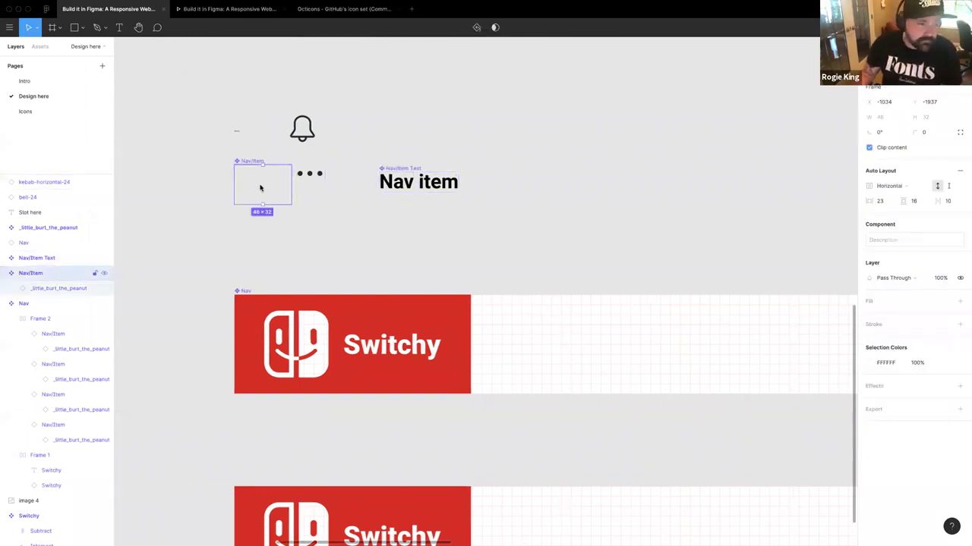
left_click(67, 288)
left_click(894, 188)
mouse_move(900, 245)
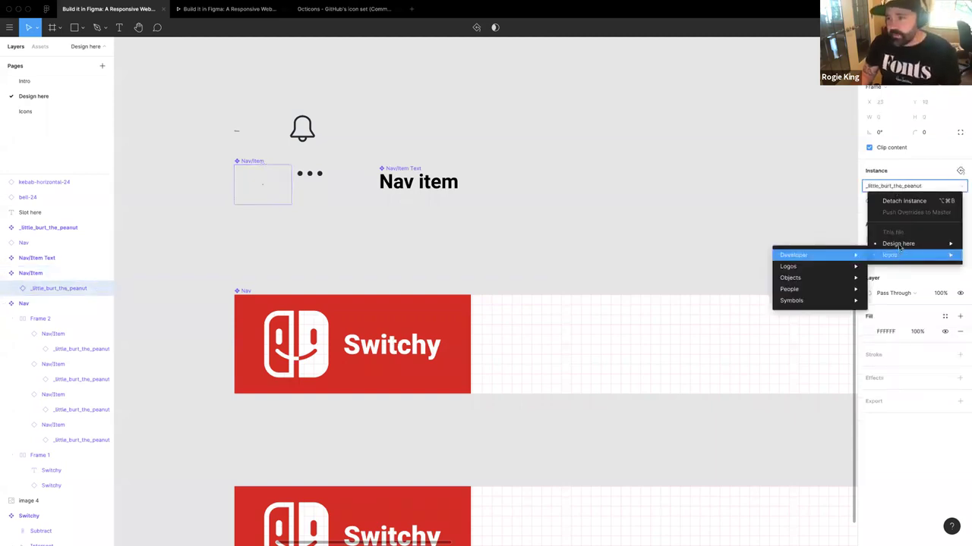
mouse_move(839, 255)
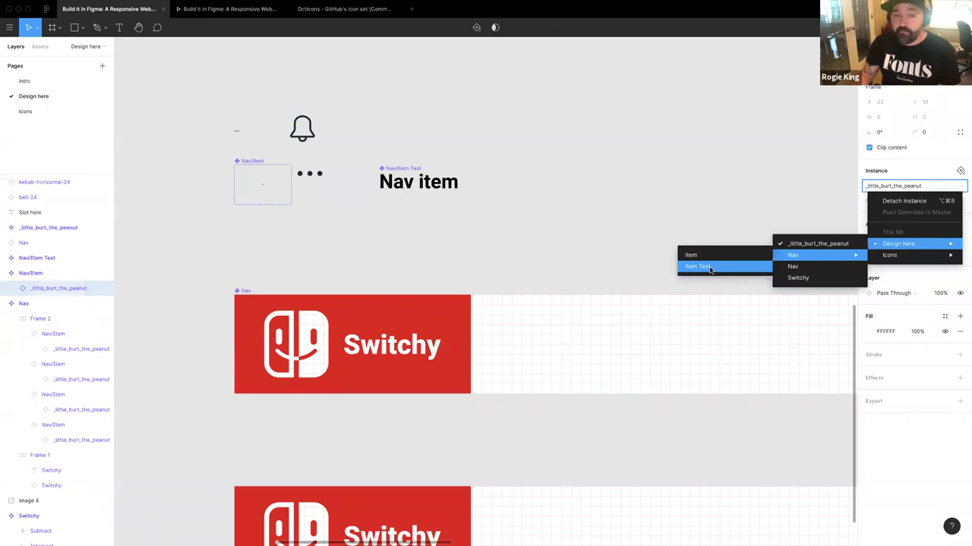
left_click(711, 270)
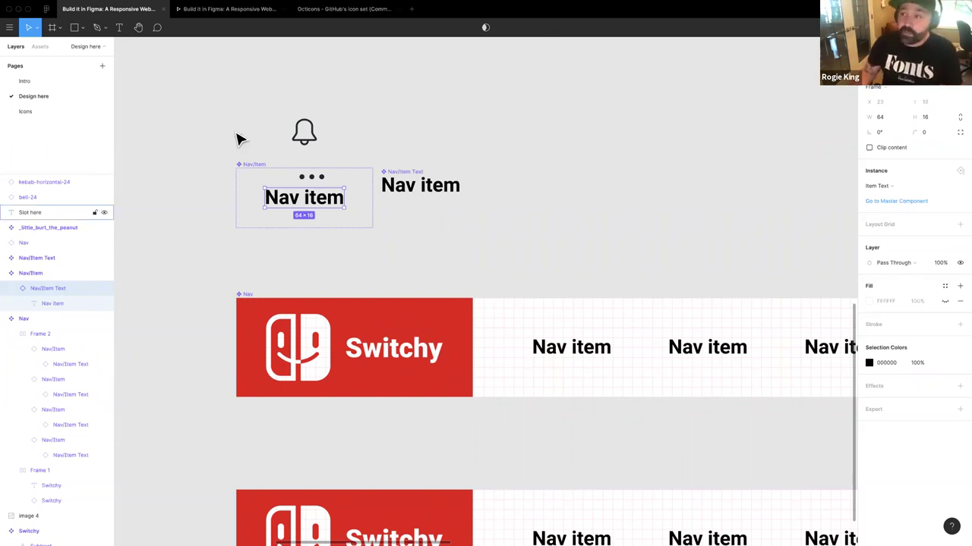
left_click(377, 182)
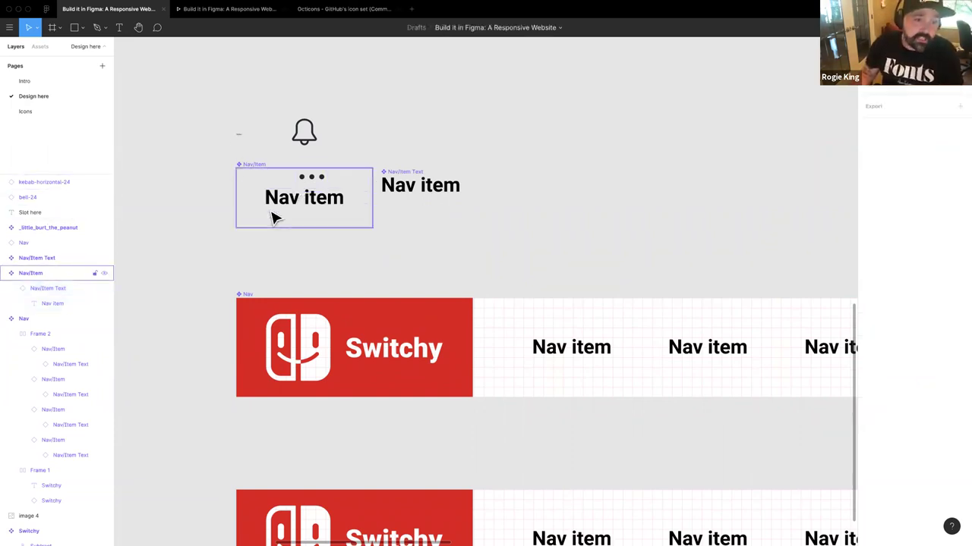
Step: Move the Nav/Item component past Nav/Item Text, and space out Nav/Item Text and the kebab icon above the Nav component
left_click(272, 205)
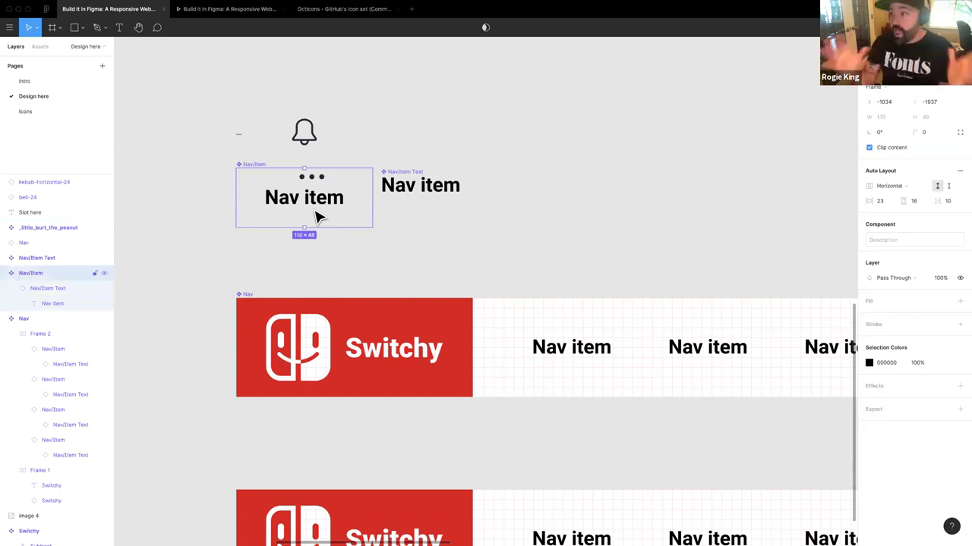
left_click_drag(306, 209, 559, 221)
scroll(554, 222, "right", 1)
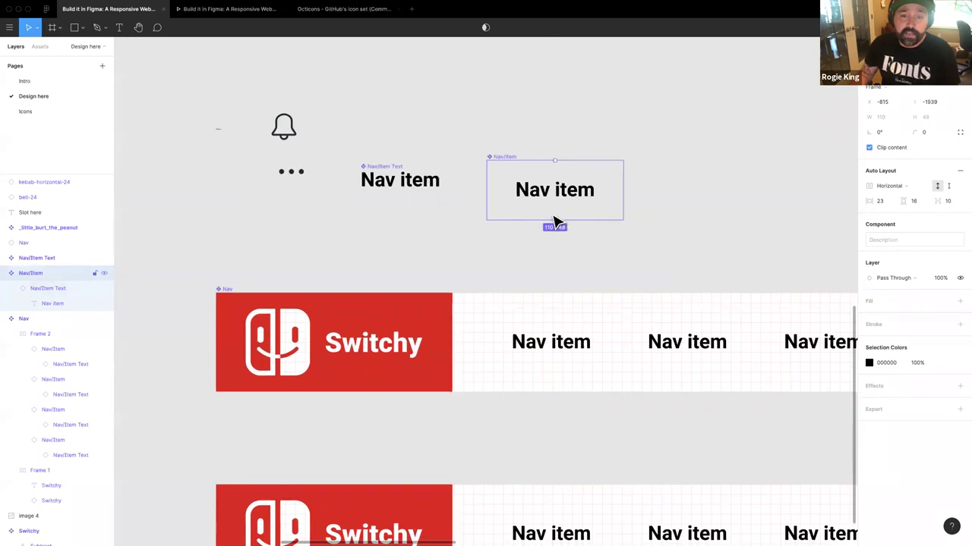
scroll(554, 222, "right", 3)
scroll(532, 224, "down", 3)
scroll(531, 223, "right", 3)
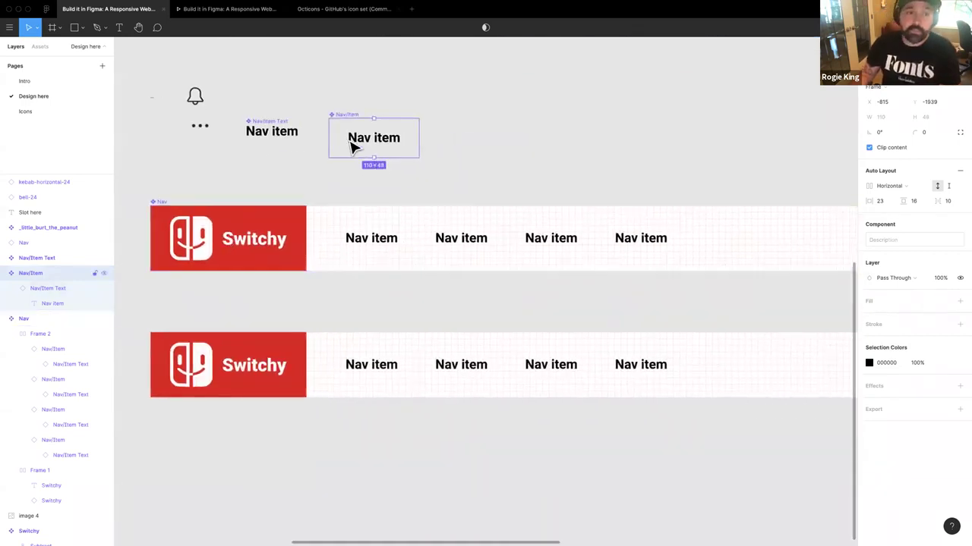
left_click_drag(268, 129, 281, 135)
left_click_drag(193, 131, 228, 159)
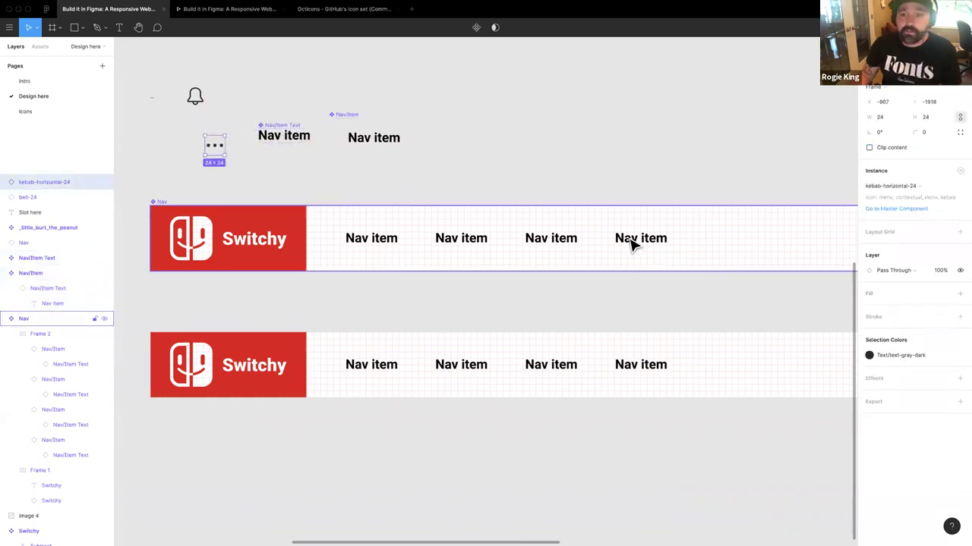
Step: Swap the text slot in the fourth item of the Nav main component for the kebab-horizontal-24 symbol icon
left_click(632, 244)
double_click(634, 246)
double_click(636, 248)
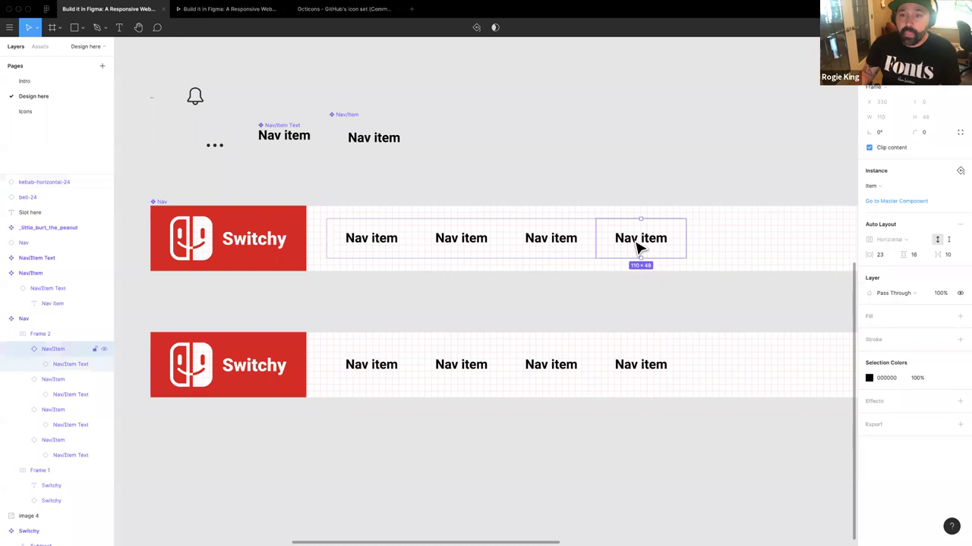
double_click(639, 247)
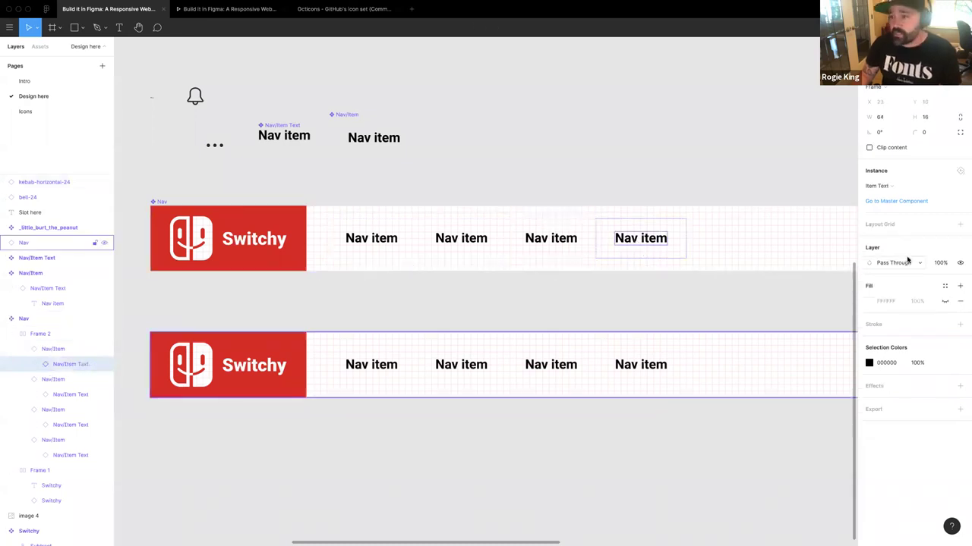
left_click(893, 186)
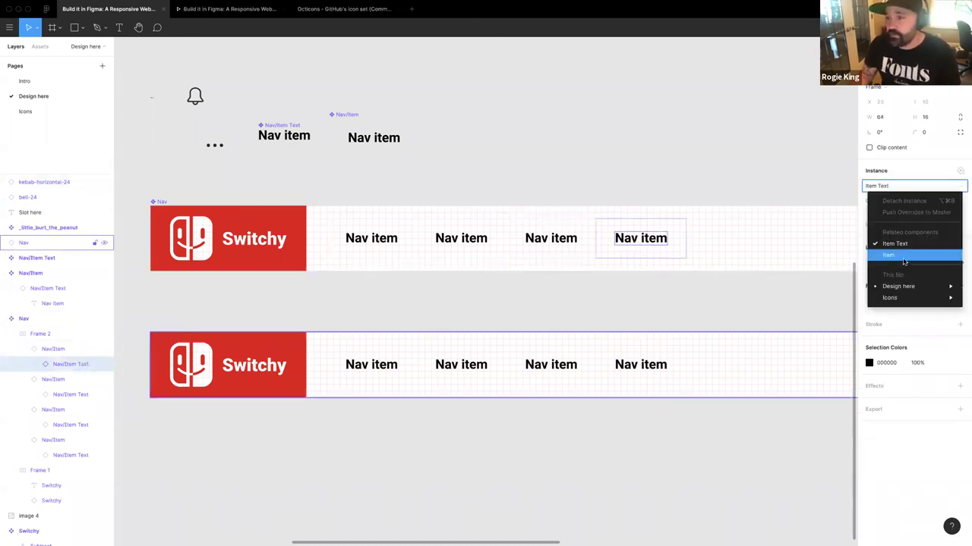
mouse_move(903, 288)
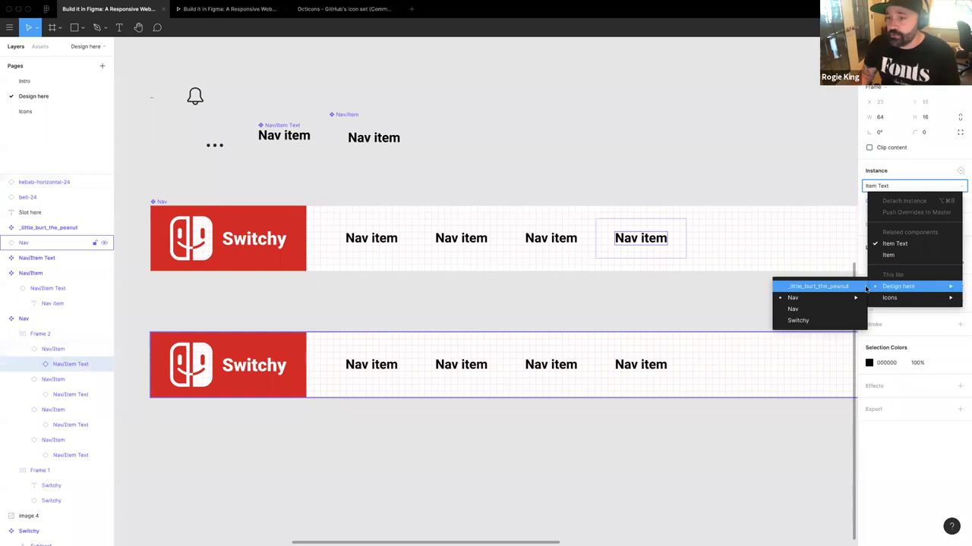
mouse_move(812, 343)
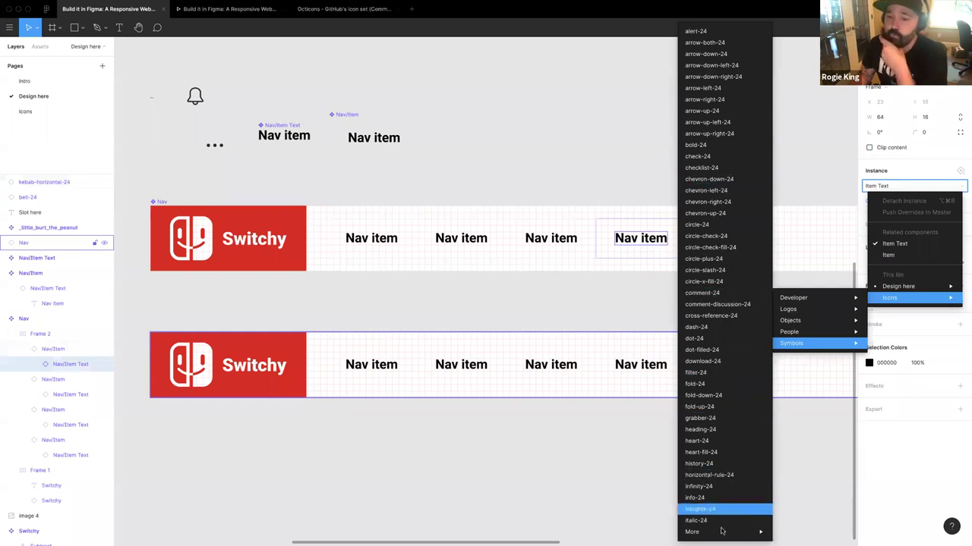
mouse_move(721, 529)
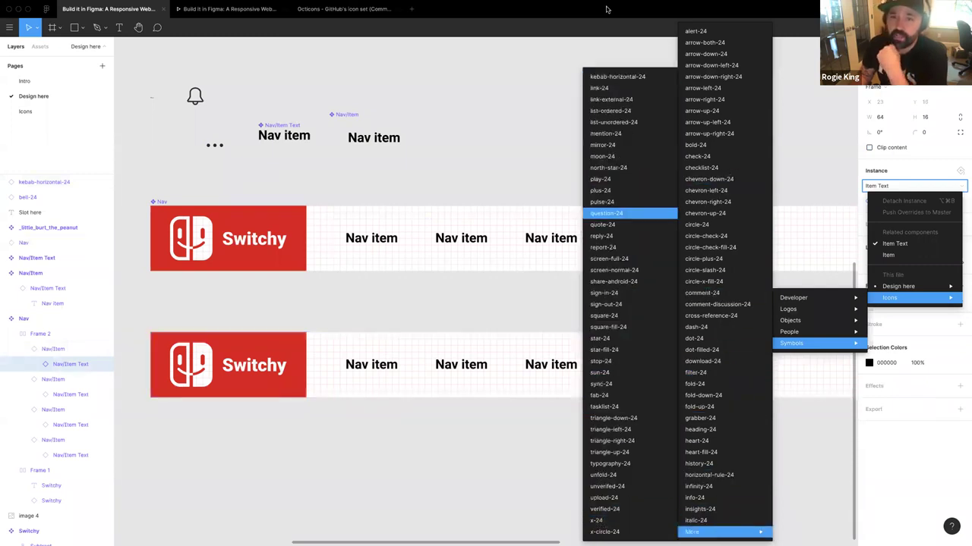
left_click(617, 78)
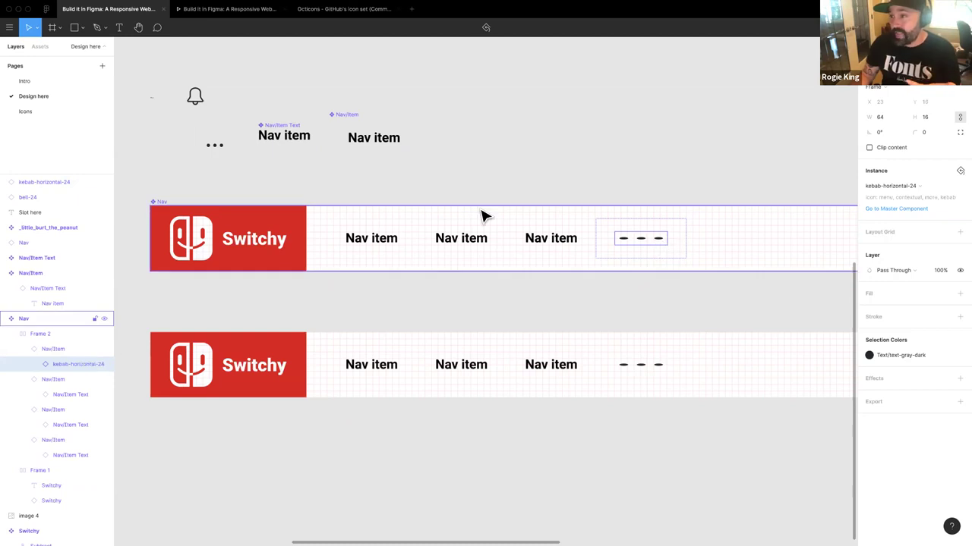
Step: Add horizontal auto layout to the Nav/Item Text component and set its spacing between items to 0
left_click(369, 144)
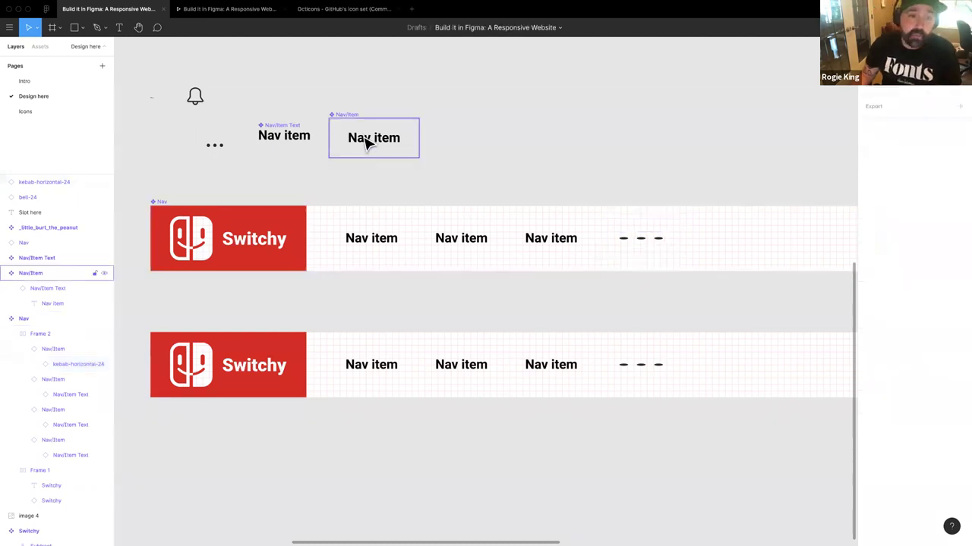
left_click(288, 142)
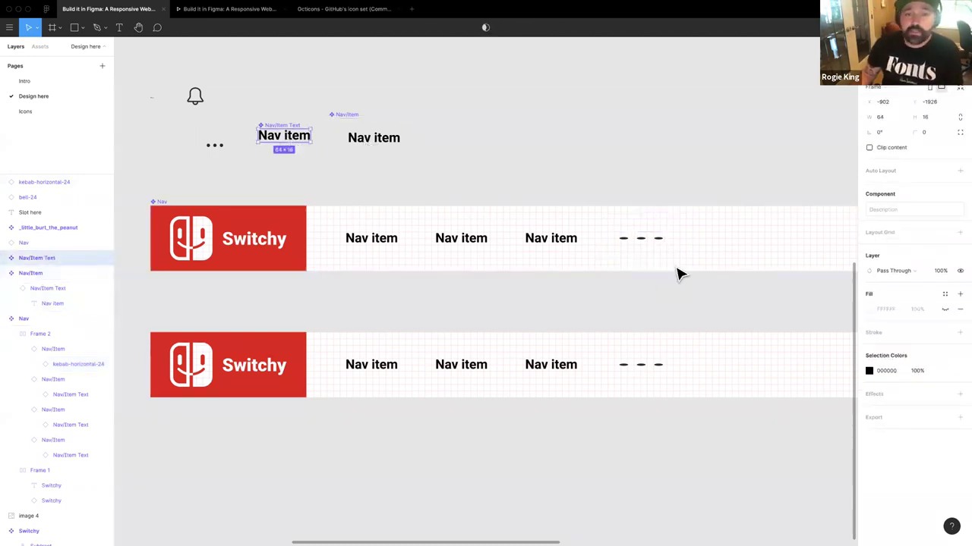
left_click(630, 249)
left_click(635, 245)
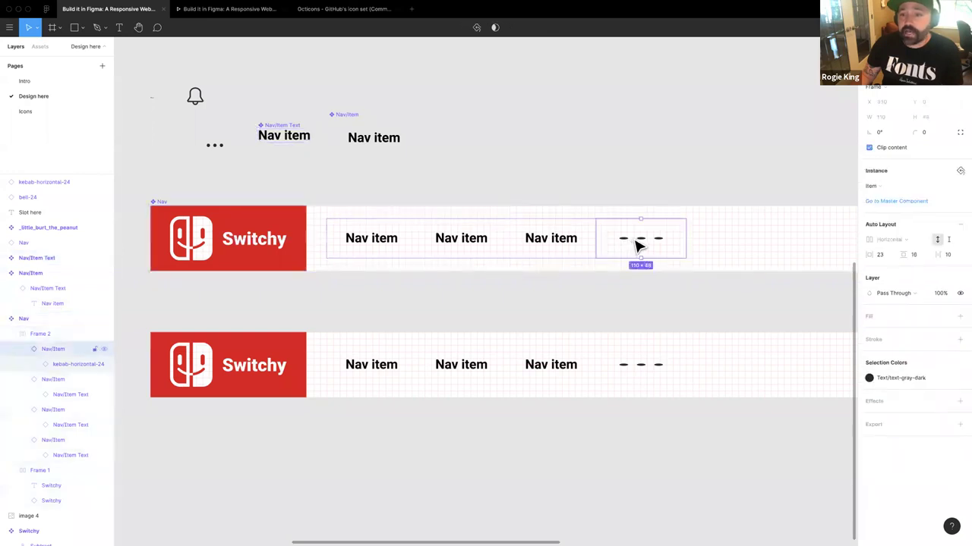
left_click(642, 251)
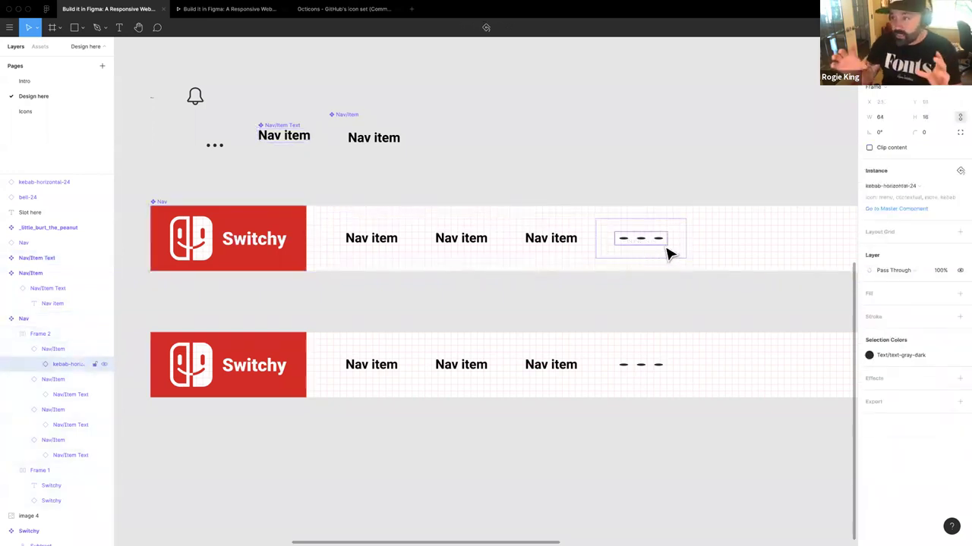
left_click(297, 140)
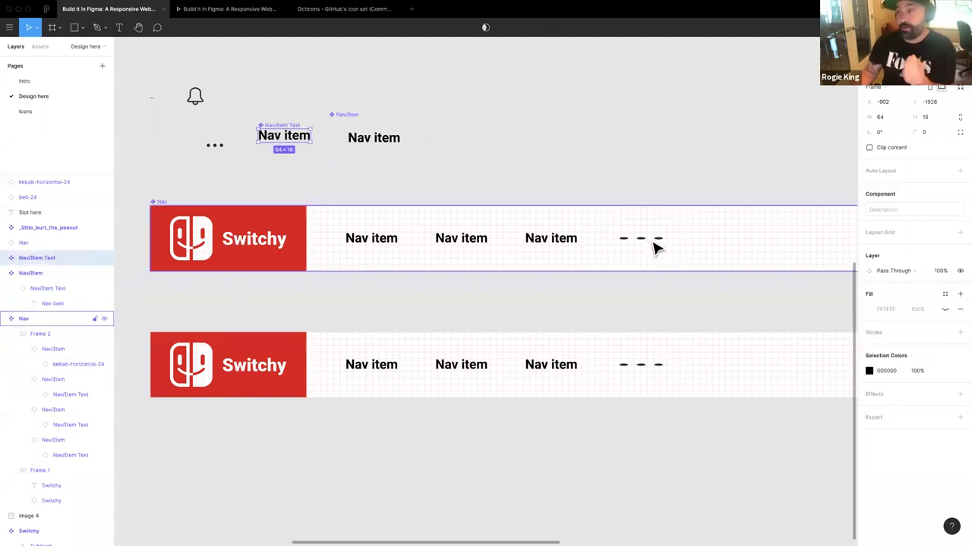
left_click(960, 171)
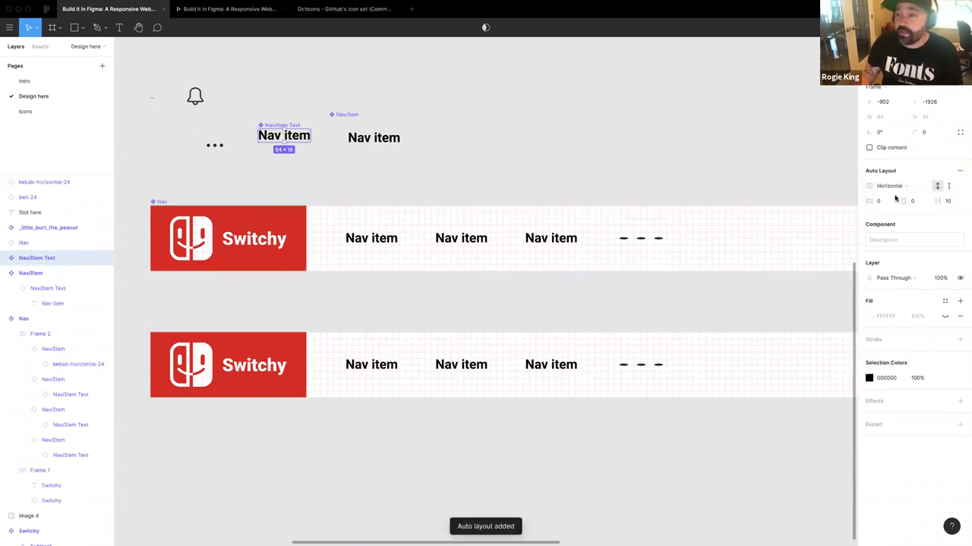
left_click(944, 202)
key("Tab")
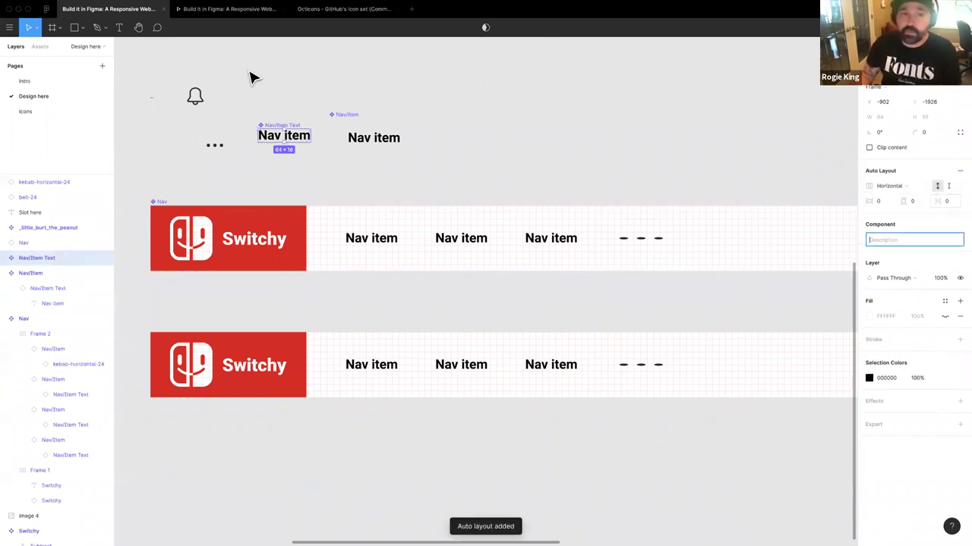
Step: Compare the text slot inside the Nav/Item component with the kebab icon slot in the Nav component
left_click(308, 161)
left_click(294, 145)
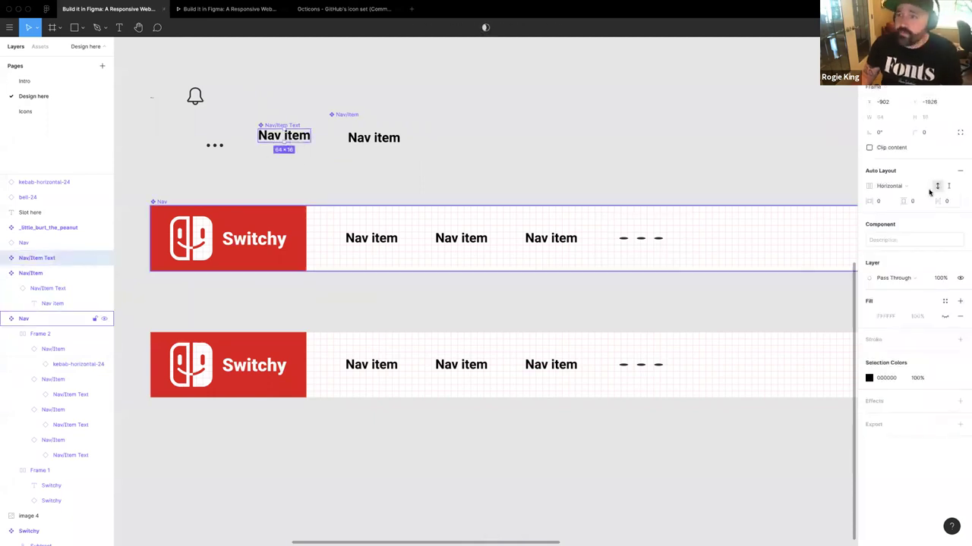
left_click(390, 149)
double_click(385, 145)
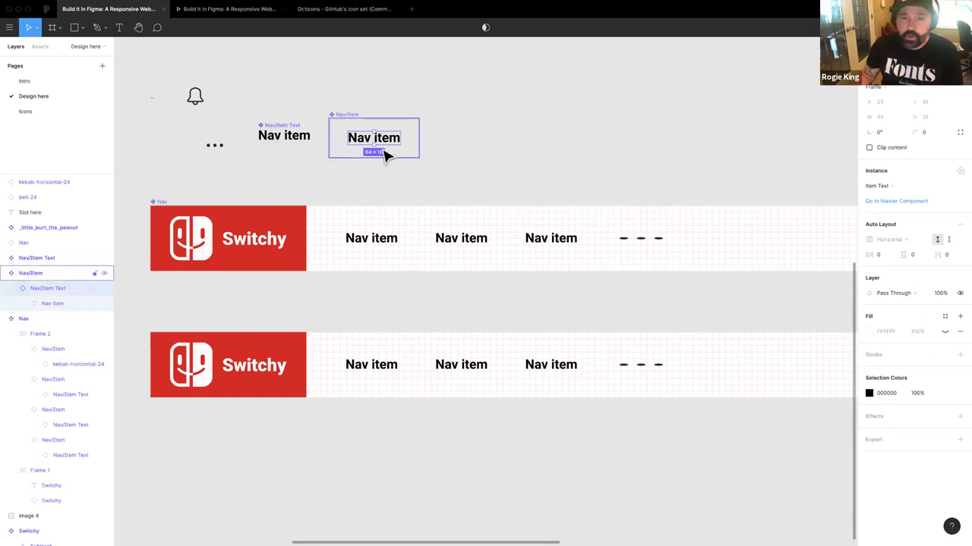
left_click(636, 242)
double_click(636, 243)
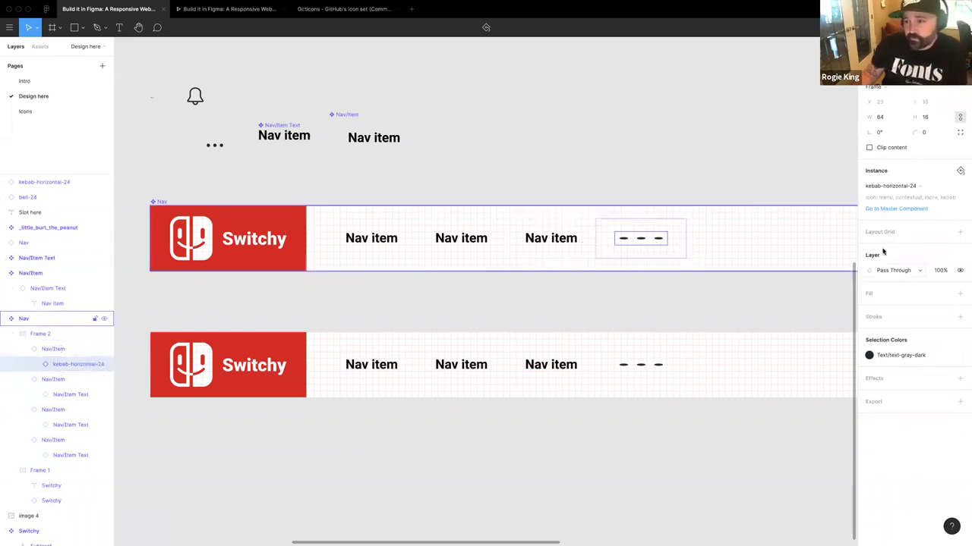
Step: Move the standalone kebab-horizontal-24 icon into line with the Nav component's left edge, at about X -1034, Y -1913
left_click(216, 150)
scroll(215, 155, "left", 3)
scroll(318, 189, "up", 5)
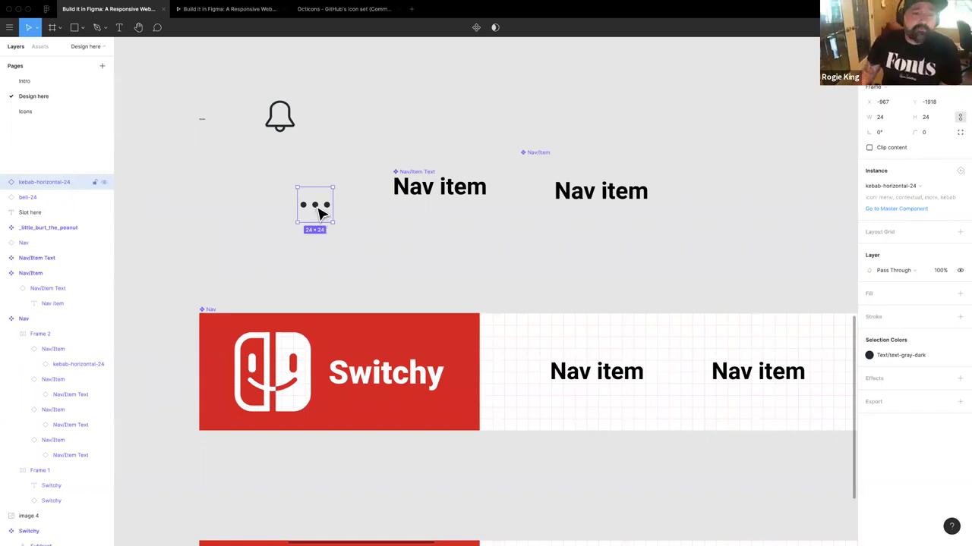
left_click_drag(314, 211, 218, 220)
scroll(211, 219, "up", 5)
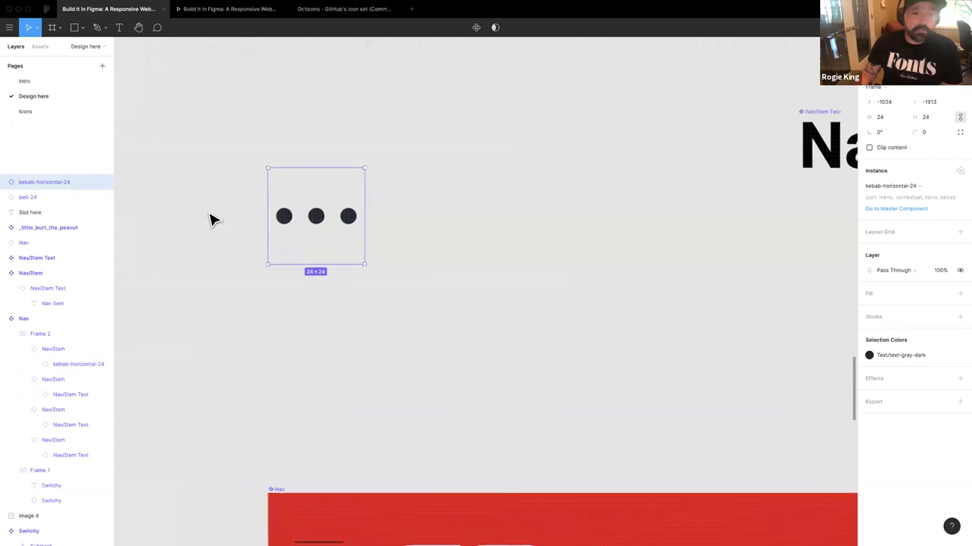
Step: Try drawing a frame of about 20 × 20 over the standalone kebab icon
key("f")
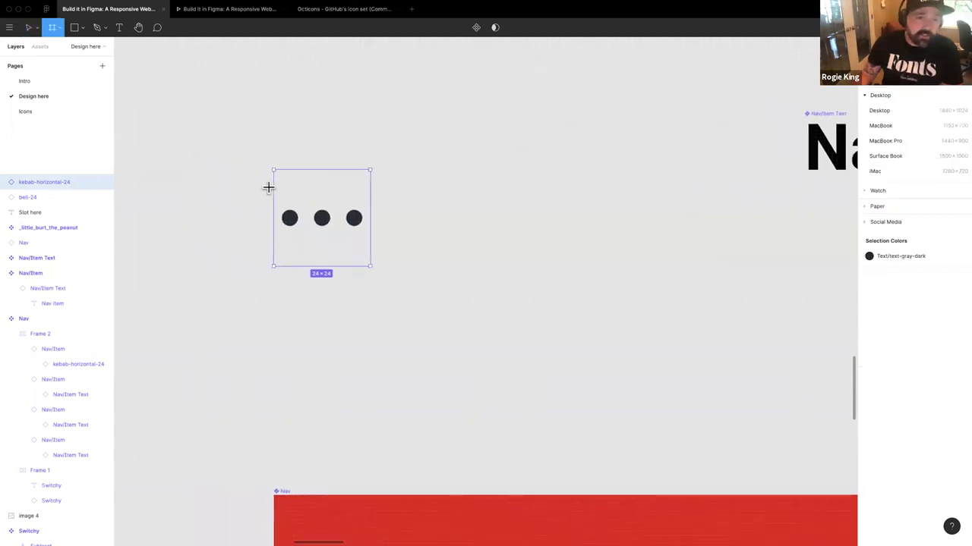
left_click_drag(282, 181, 362, 263)
key("ctrl+z")
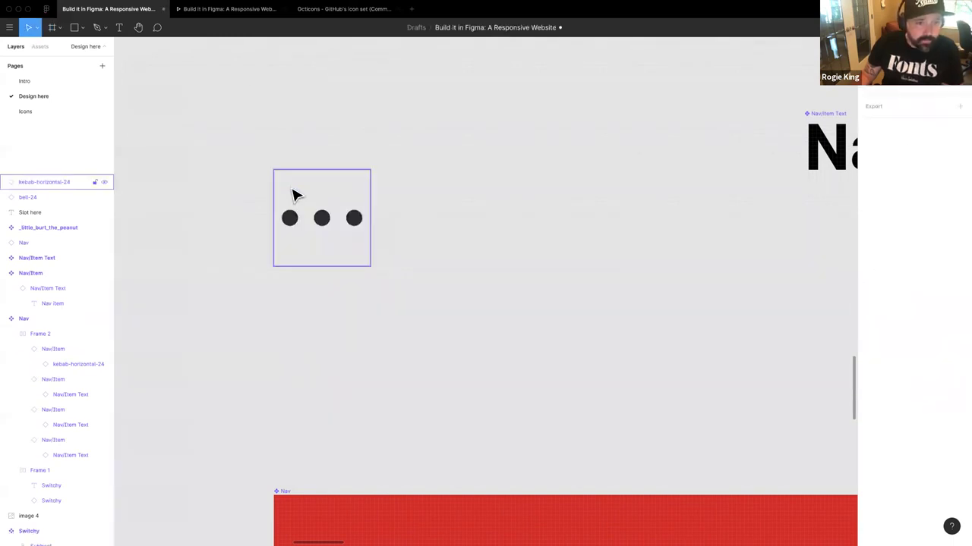
key("ctrl+shift+z")
key("ctrl+z")
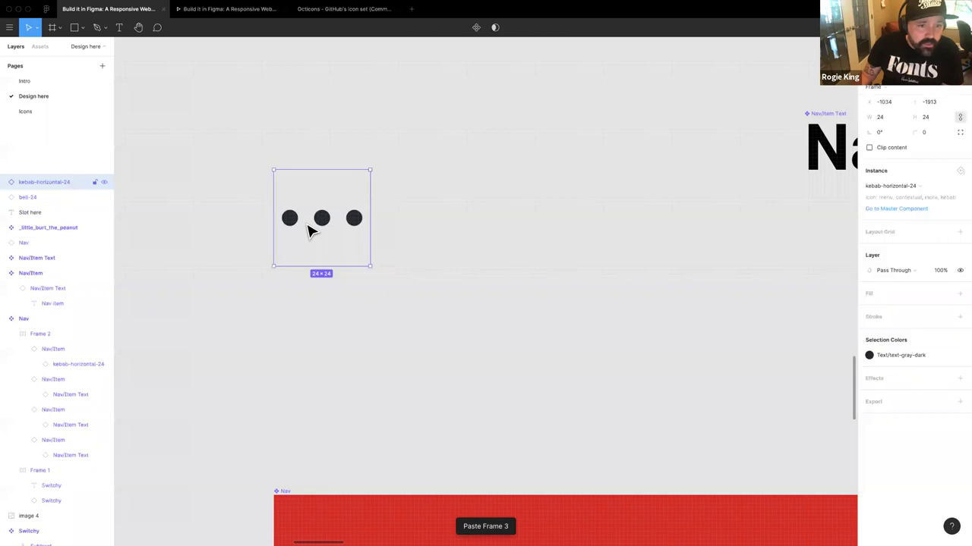
Step: Try detaching the kebab icon instance, and place the white Frame 3 just below the icon
right_click(306, 221)
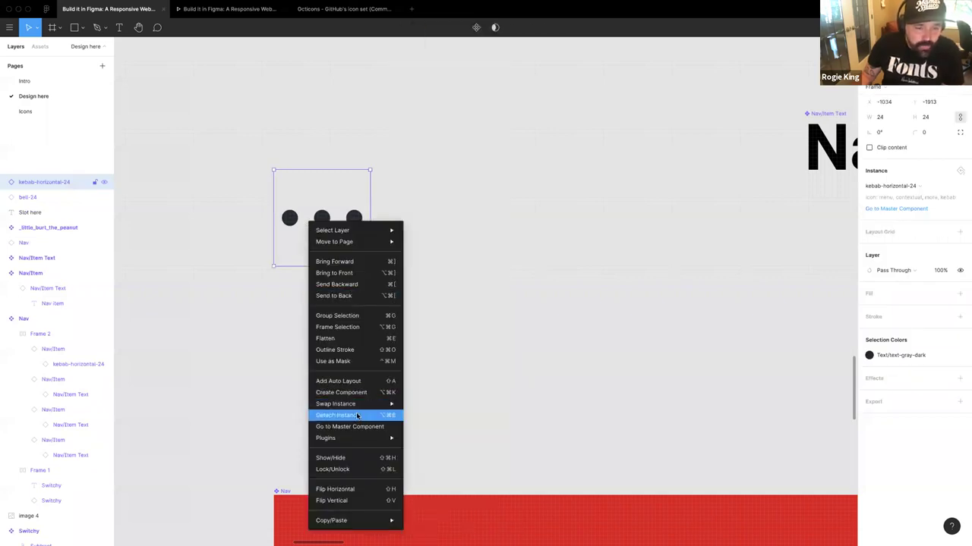
left_click(357, 416)
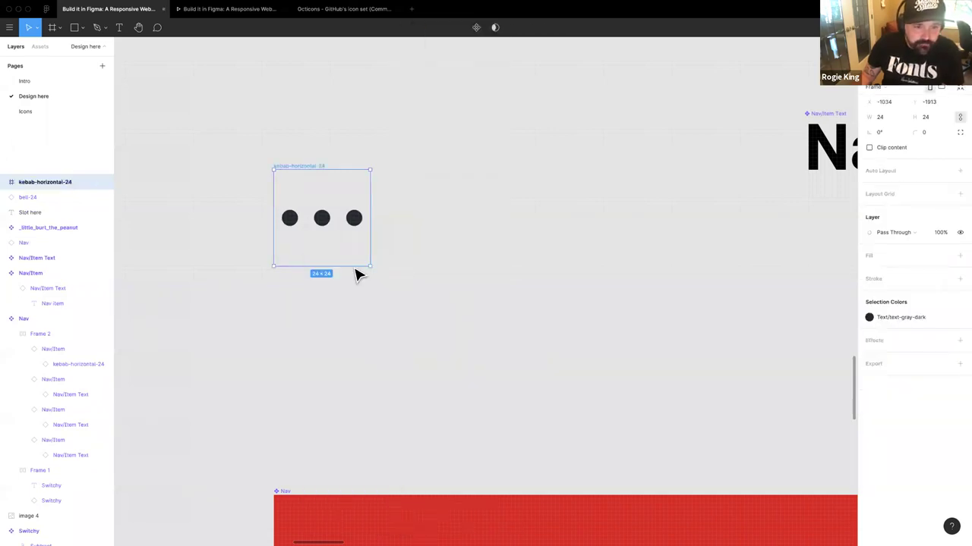
left_click(415, 273)
key("ctrl+z")
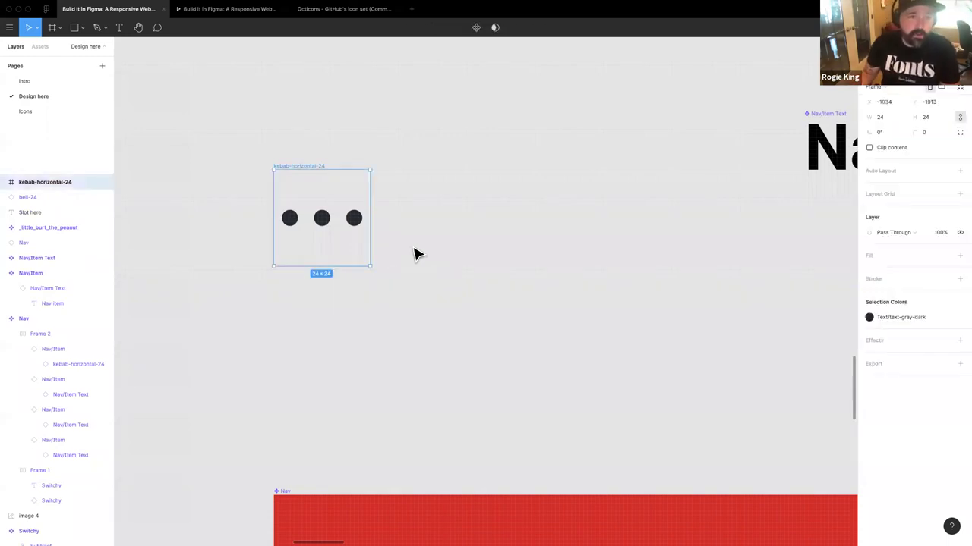
key("ctrl+v")
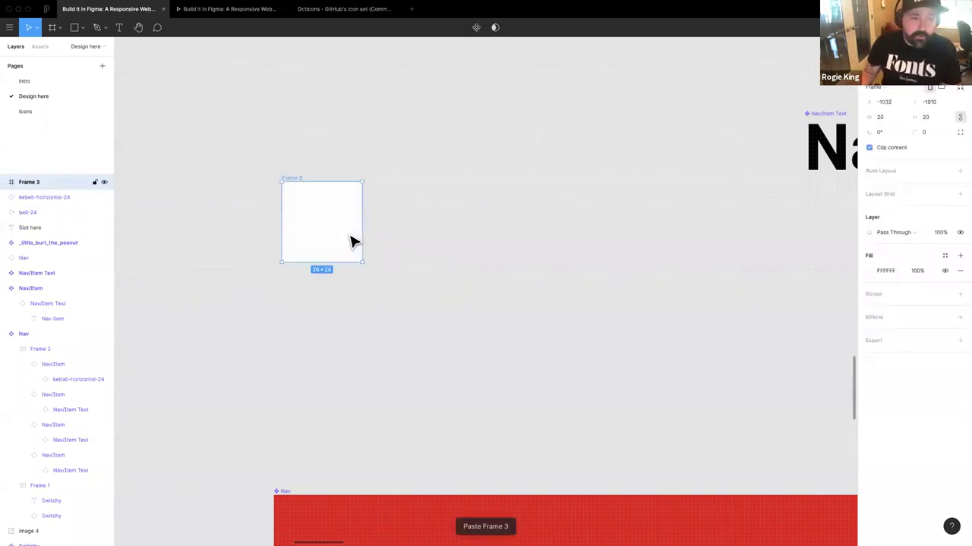
left_click_drag(295, 180, 384, 278)
Step: Create a component from the standalone kebab-horizontal-24 icon and add horizontal auto layout to it
left_click(320, 216)
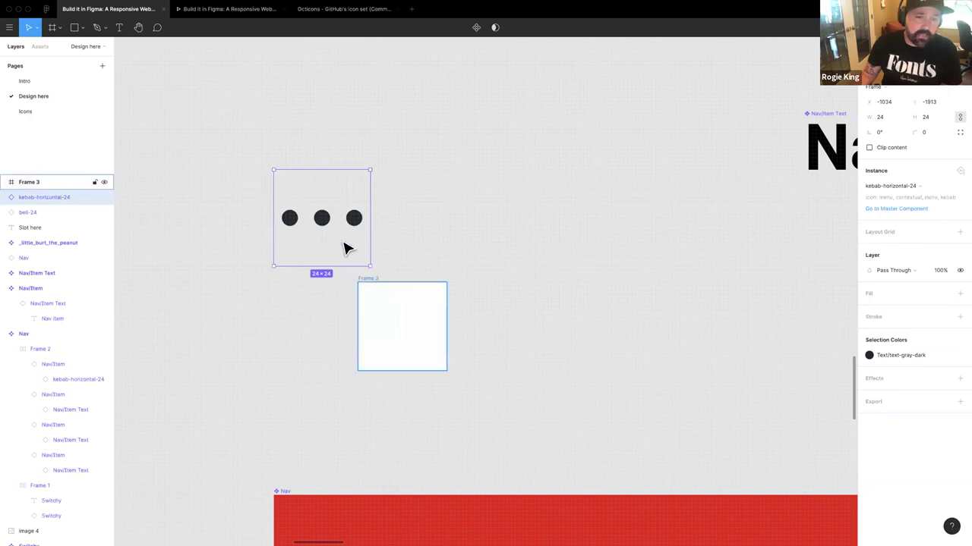
left_click(476, 28)
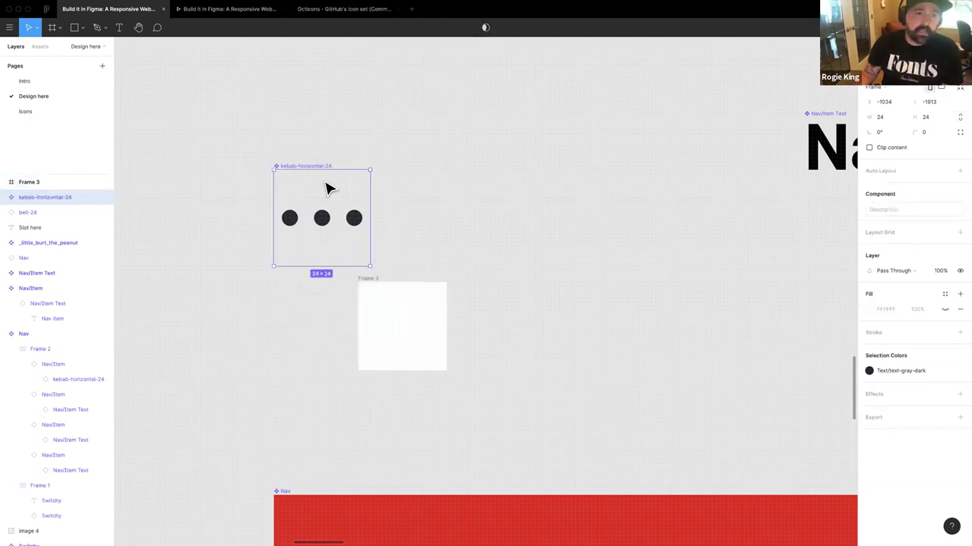
left_click(960, 170)
Step: Rename the new kebab icon component to Nav/Icon
scroll(583, 299, "down", 5)
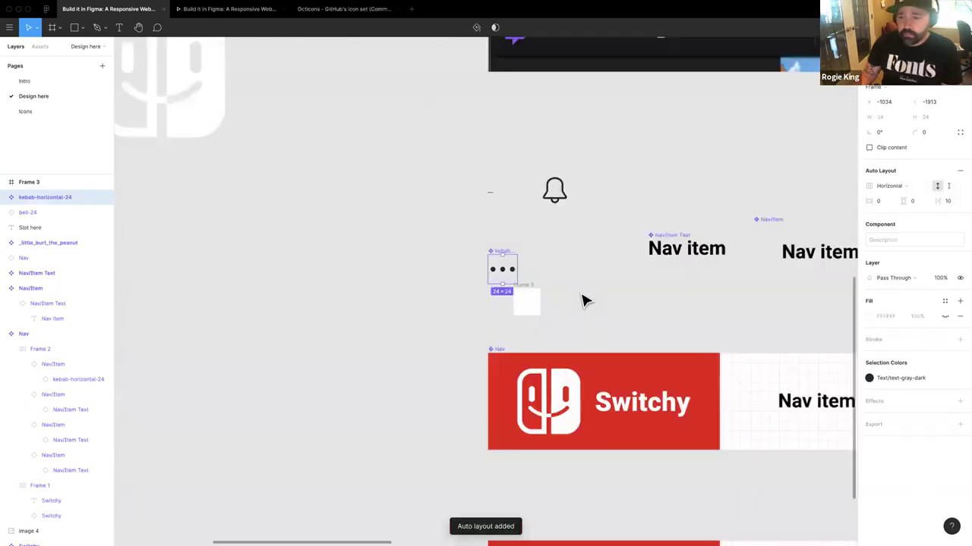
scroll(583, 299, "up", 5)
scroll(583, 299, "left", 5)
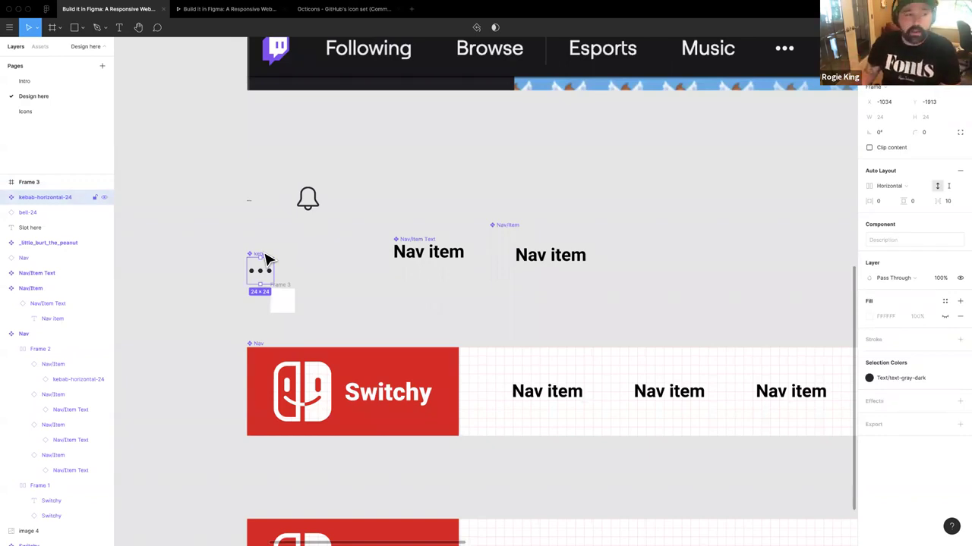
double_click(47, 197)
type("Nav/Icon")
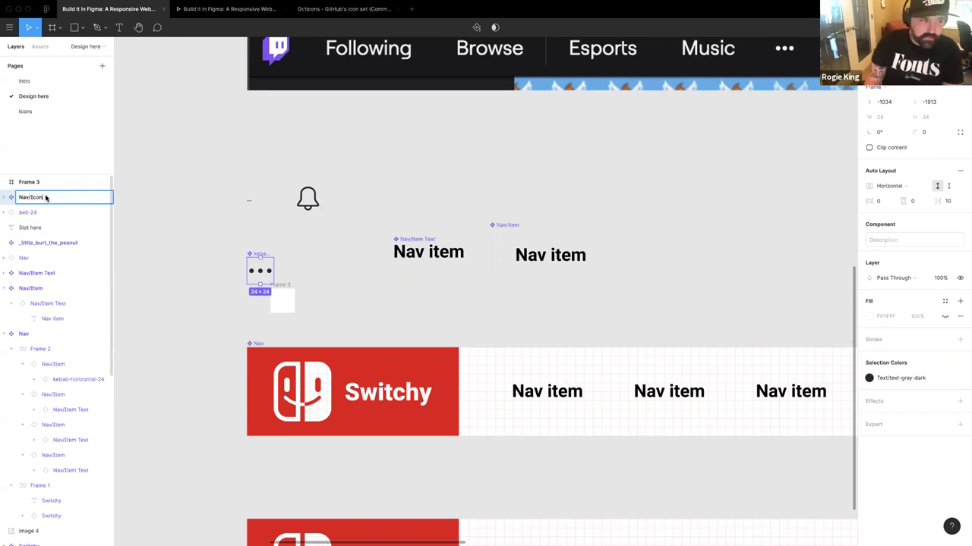
key("Return")
Step: Swap the kebab-horizontal-24 slot in the Nav component's fourth item for the Nav/Icon component
scroll(397, 336, "right", 3)
scroll(397, 336, "down", 1)
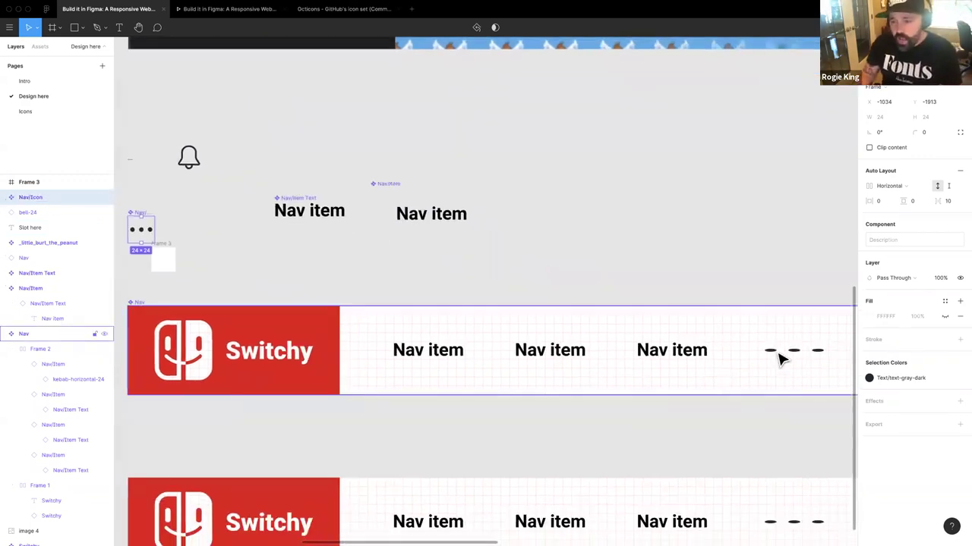
double_click(781, 358)
double_click(781, 357)
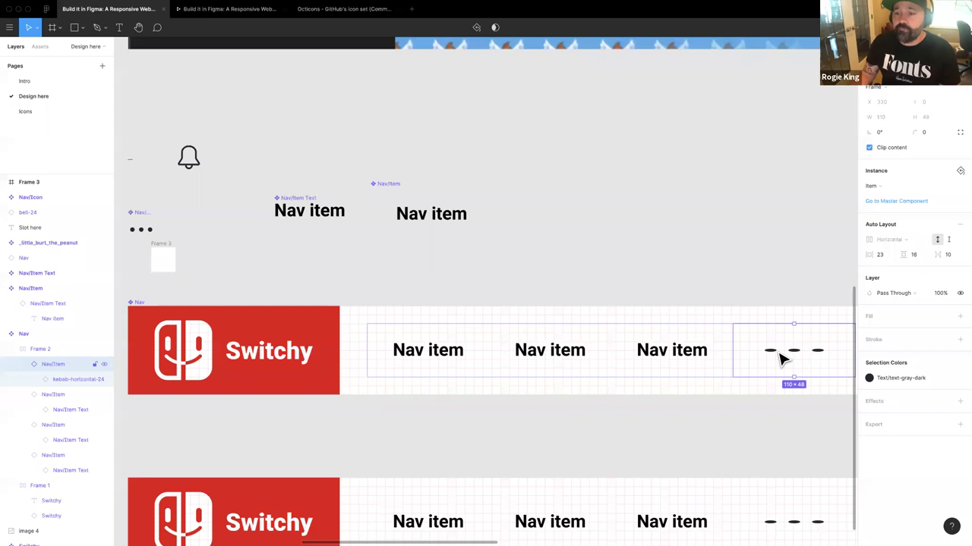
double_click(781, 358)
left_click(924, 187)
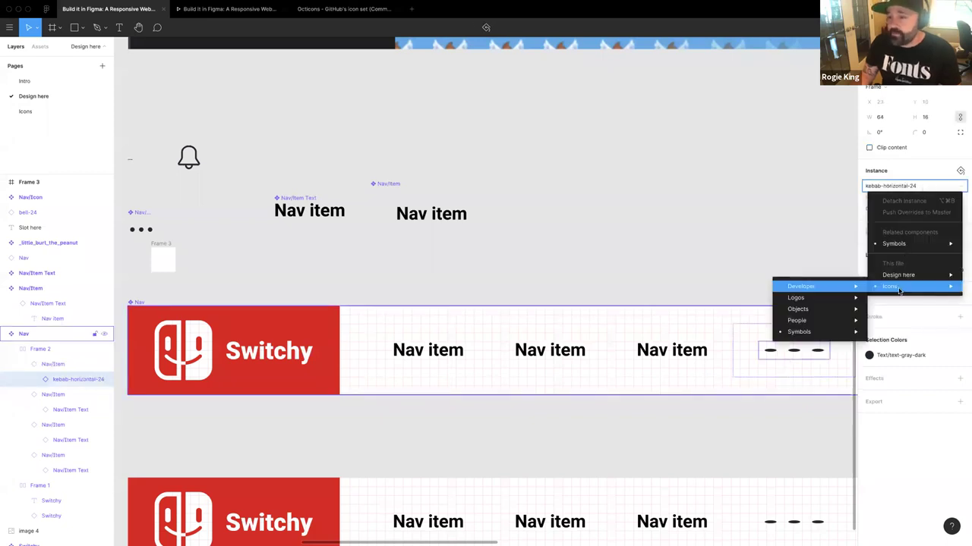
mouse_move(900, 249)
mouse_move(899, 275)
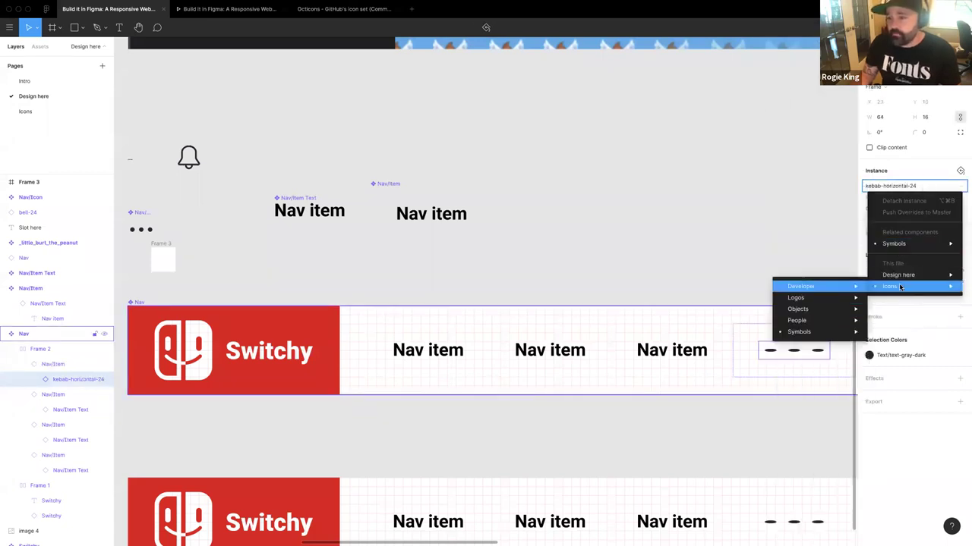
mouse_move(808, 288)
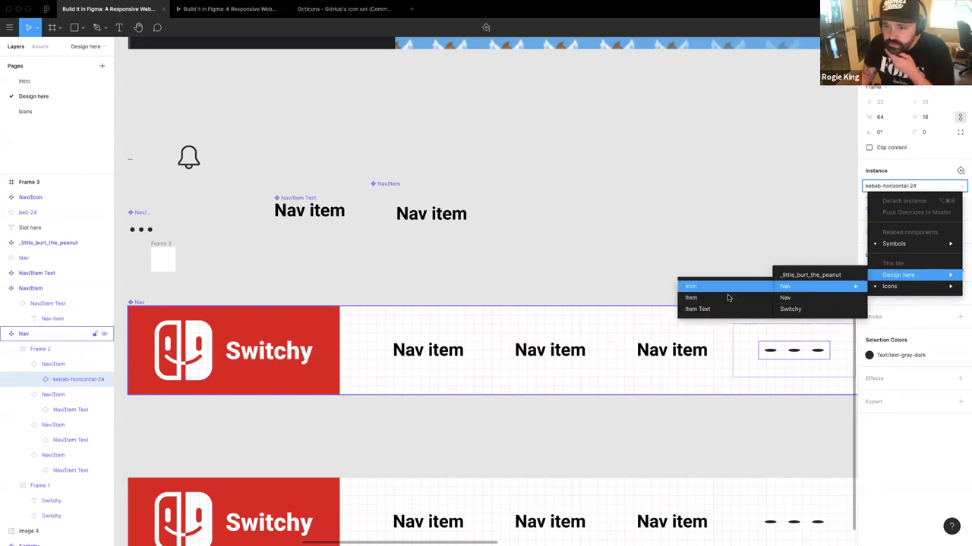
left_click(709, 289)
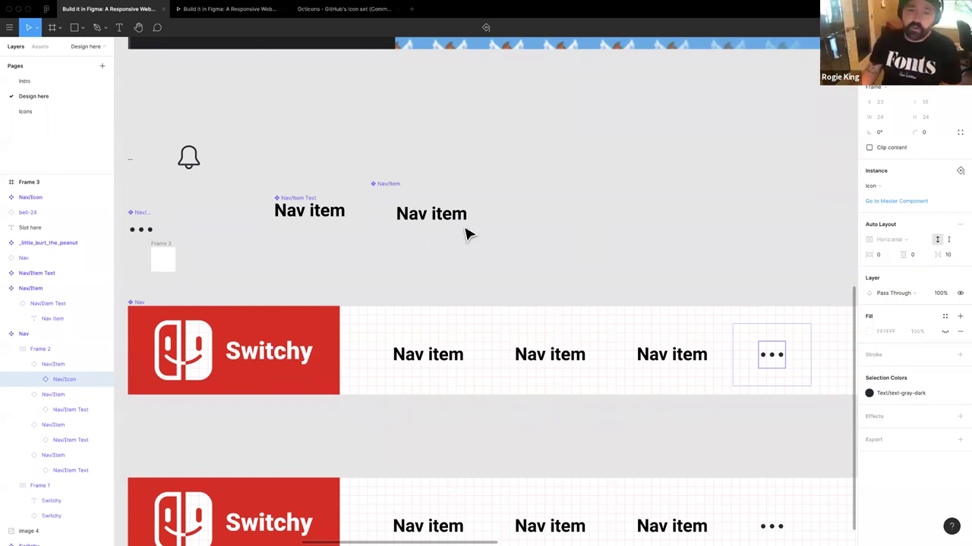
Step: Delete the leftover white Frame 3 below the Nav/Icon component
scroll(642, 252, "down", 5)
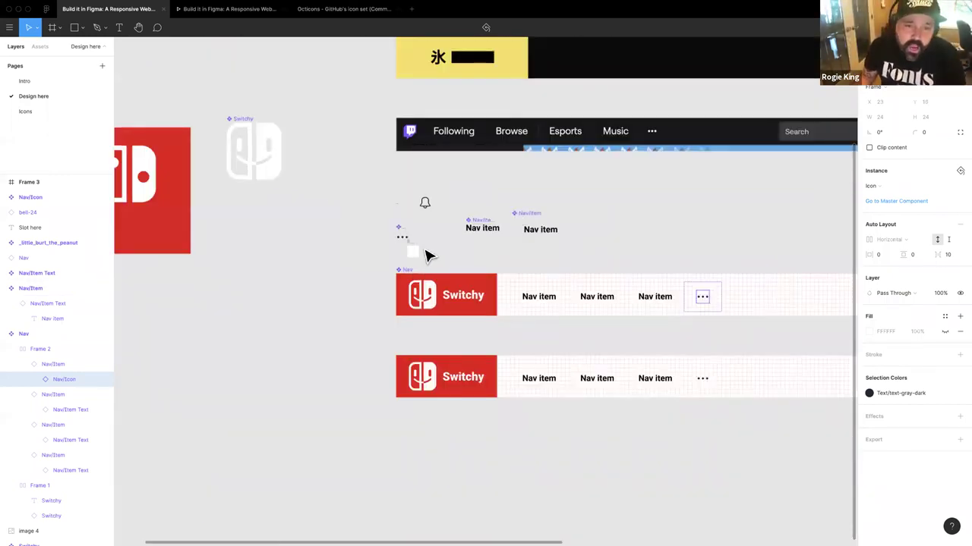
left_click(416, 253)
scroll(419, 250, "up", 5)
key("Delete")
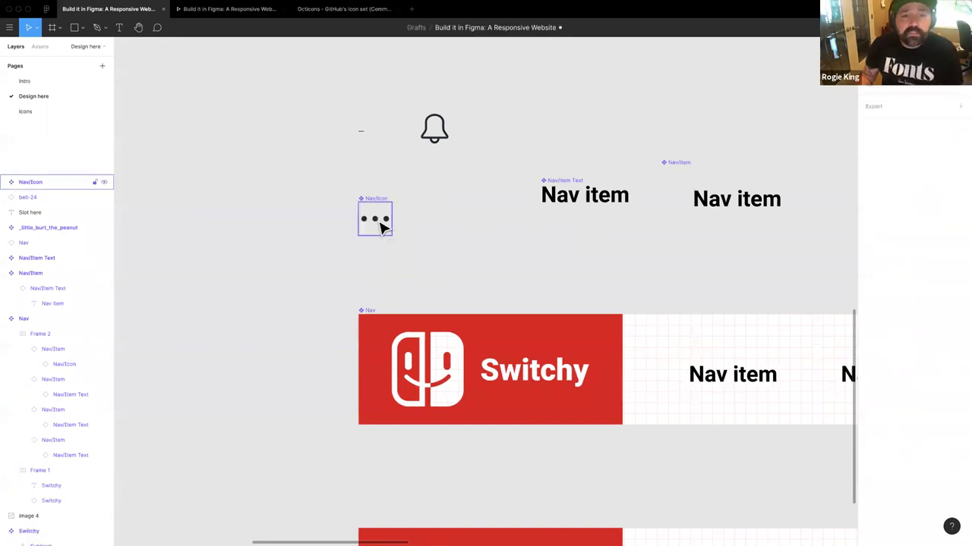
Step: Line up the Nav/Item Text and Nav/Item components in a row beside Nav/Icon, above the Nav component
left_click(382, 224)
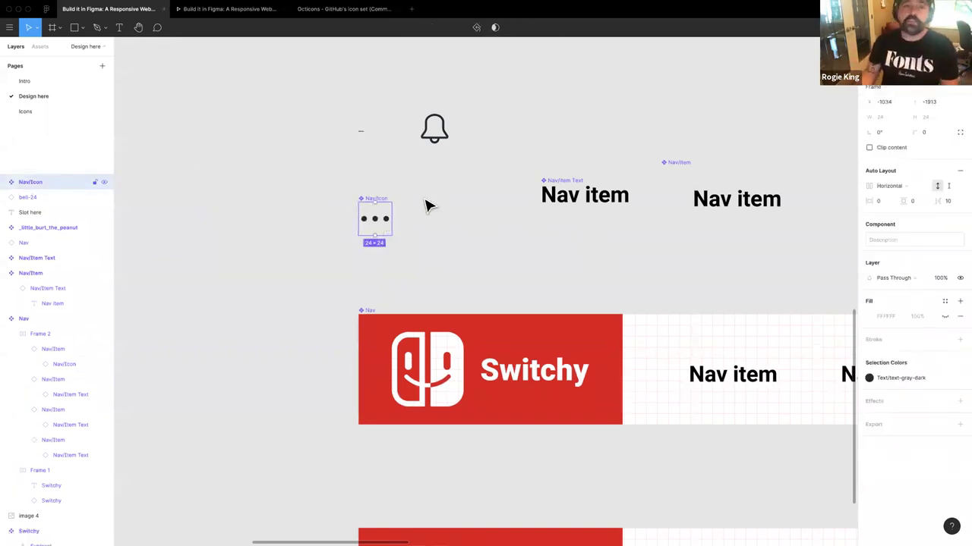
left_click_drag(338, 95, 382, 173)
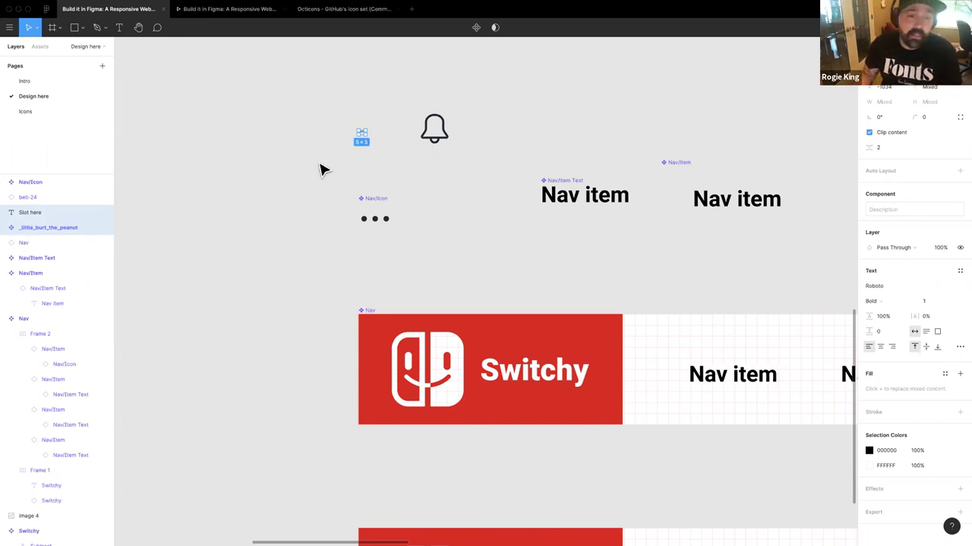
left_click(361, 152)
scroll(364, 161, "right", 3)
left_click_drag(494, 197, 377, 220)
left_click_drag(622, 212, 490, 220)
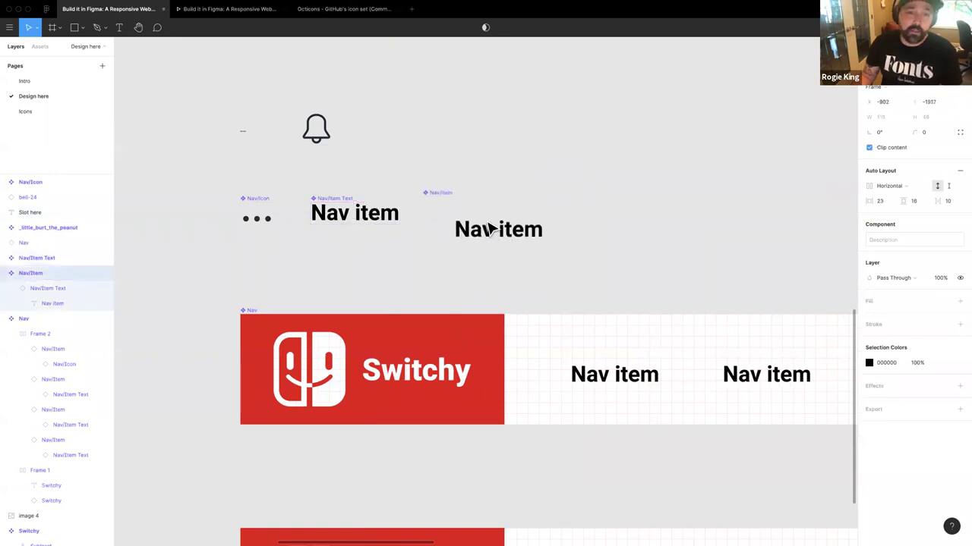
Step: Move the nav items frame in the Nav main component closer to the Switchy logo, to X 200
scroll(404, 256, "down", 1)
scroll(406, 252, "down", 3)
scroll(408, 250, "right", 3)
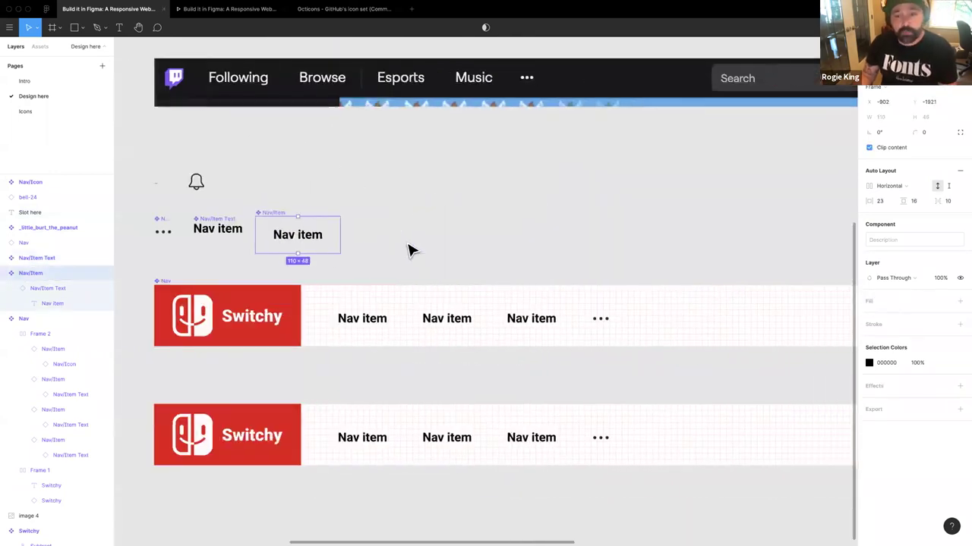
scroll(408, 250, "down", 3)
left_click(504, 286)
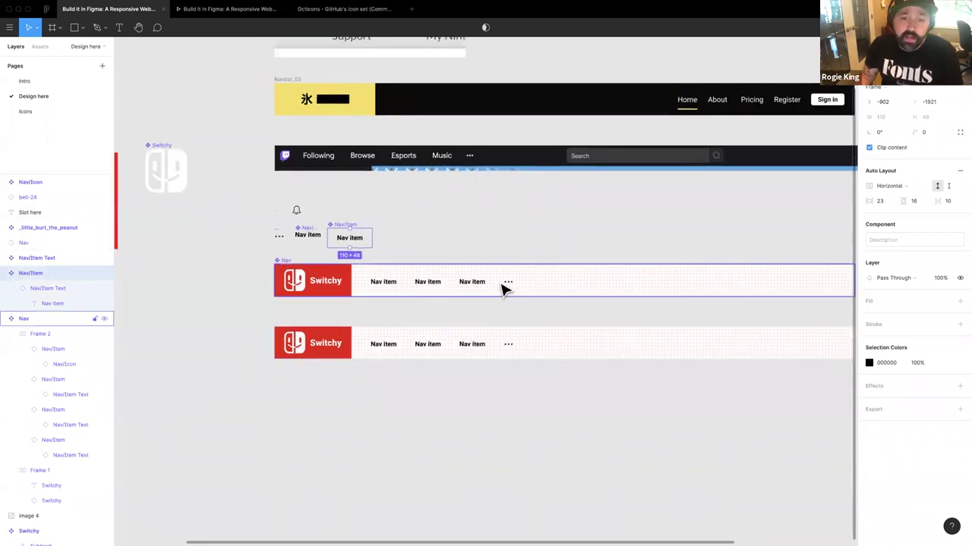
left_click(511, 287)
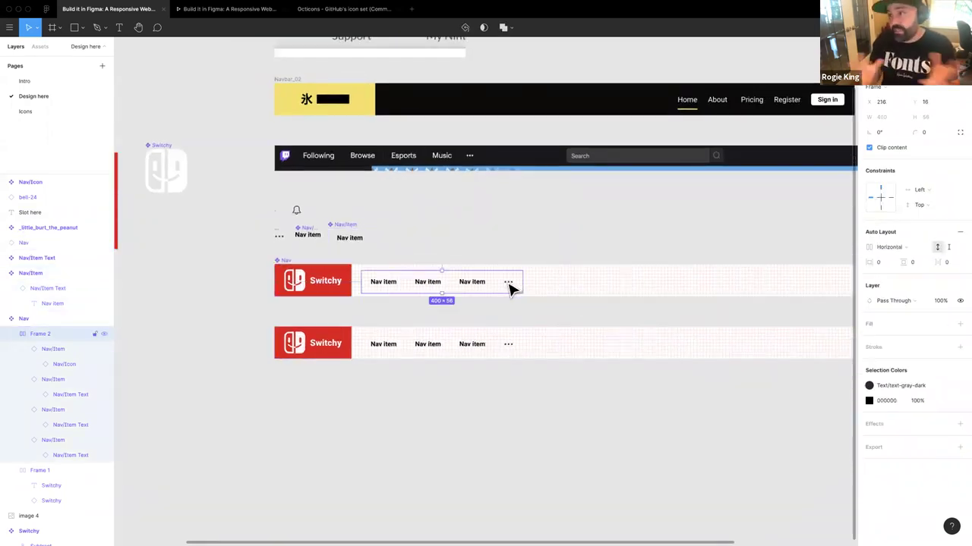
scroll(510, 287, "right", 3)
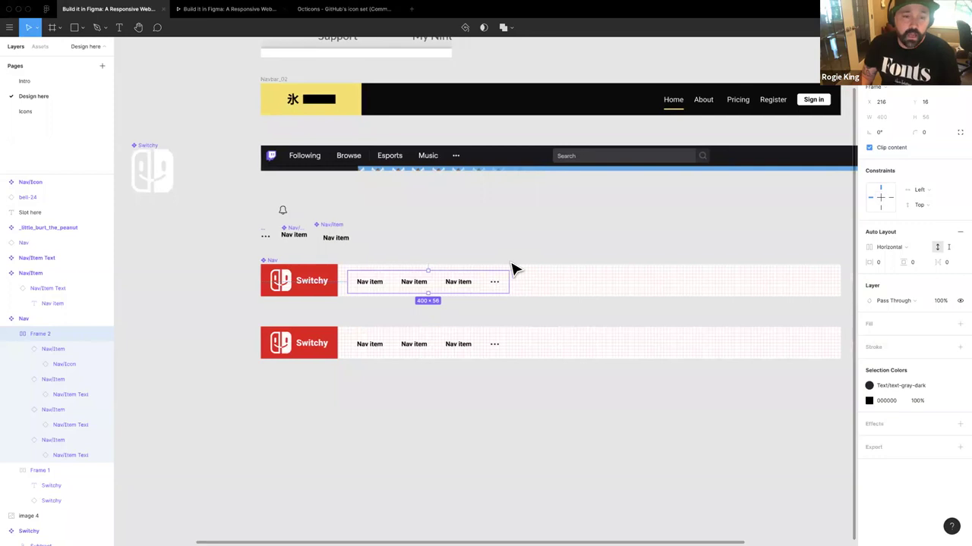
left_click_drag(331, 293, 301, 287)
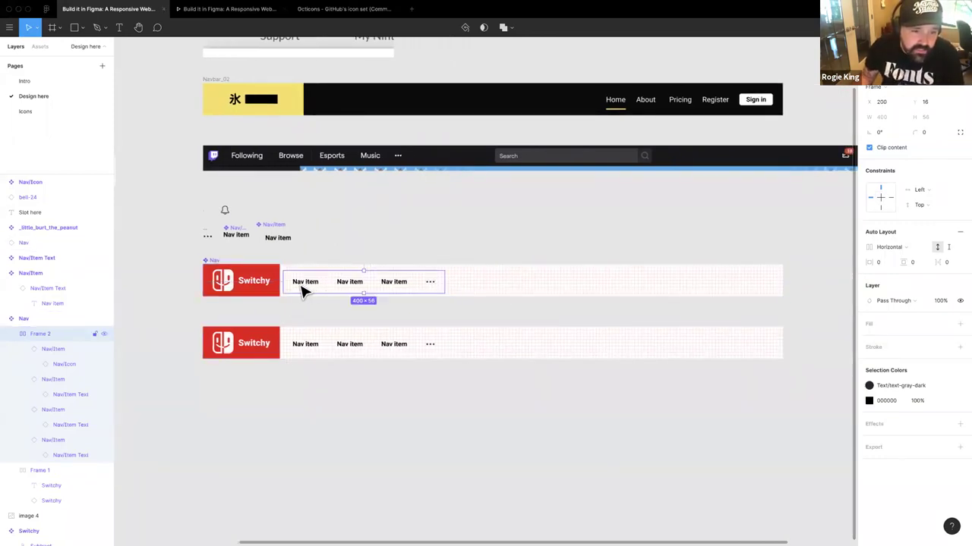
Step: Narrow the Nav instance below the main component to a width of about 1210
left_click(281, 359)
left_click_drag(783, 348, 617, 347)
mouse_move(678, 348)
left_mouse_down()
mouse_move(744, 354)
mouse_move(689, 351)
left_mouse_up()
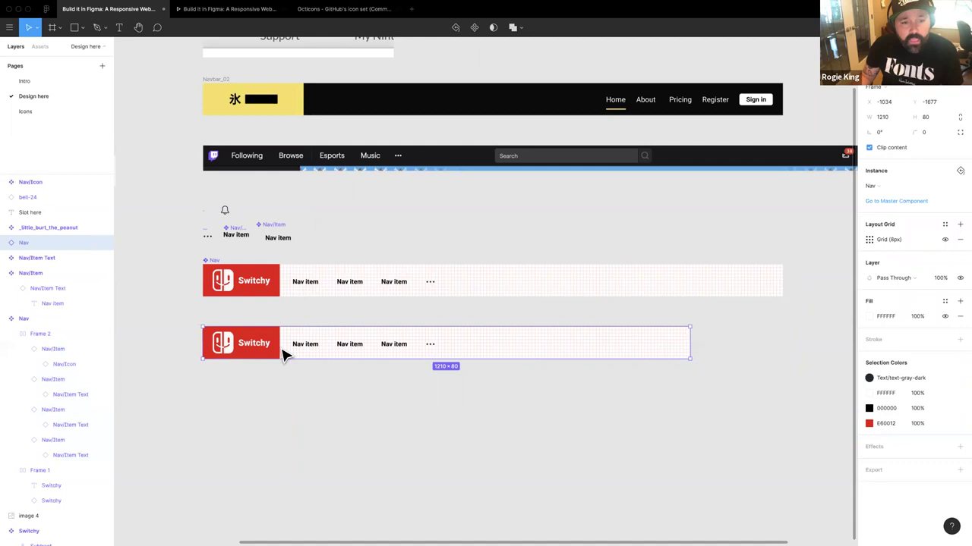
Step: Inspect the nav items frame in the Nav instance and main component, and examine the search field in the dark reference header image
double_click(317, 351)
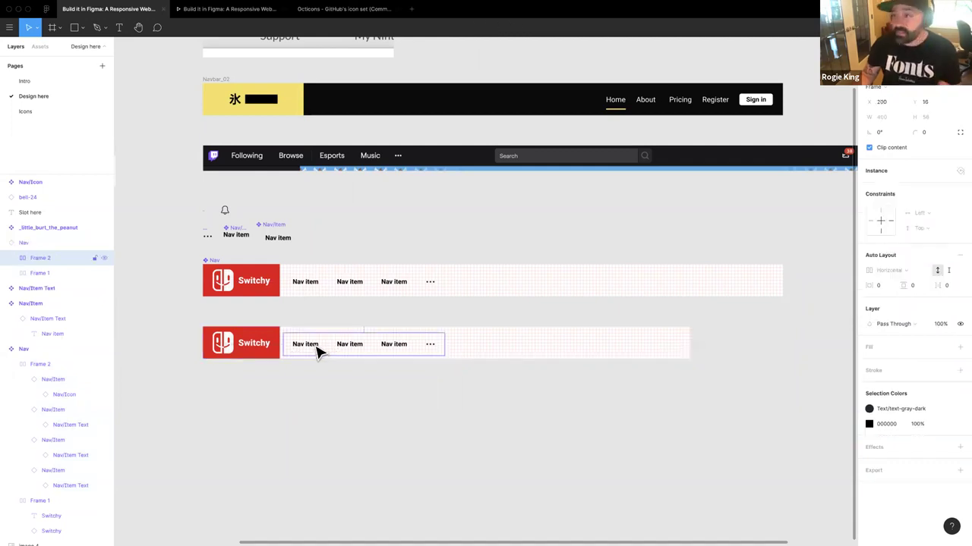
double_click(312, 287)
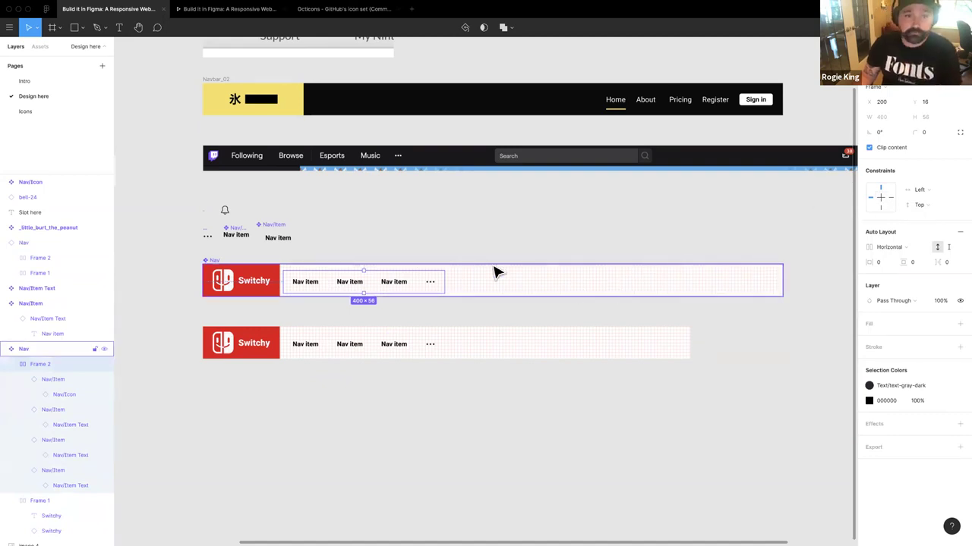
scroll(494, 272, "right", 2)
left_click(552, 166)
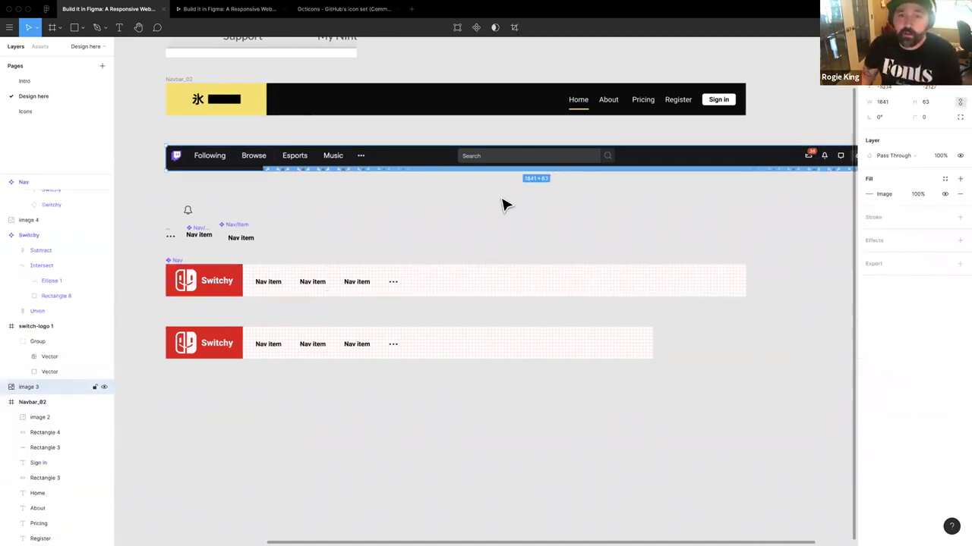
scroll(505, 206, "right", 2)
scroll(455, 265, "down", 1)
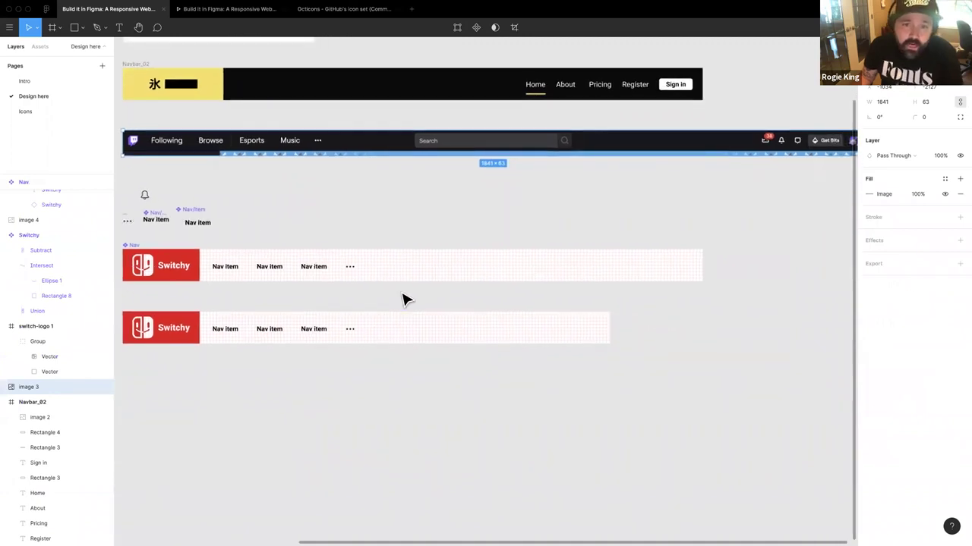
scroll(404, 299, "down", 1)
scroll(407, 301, "right", 2)
scroll(364, 273, "up", 1)
scroll(364, 273, "left", 1)
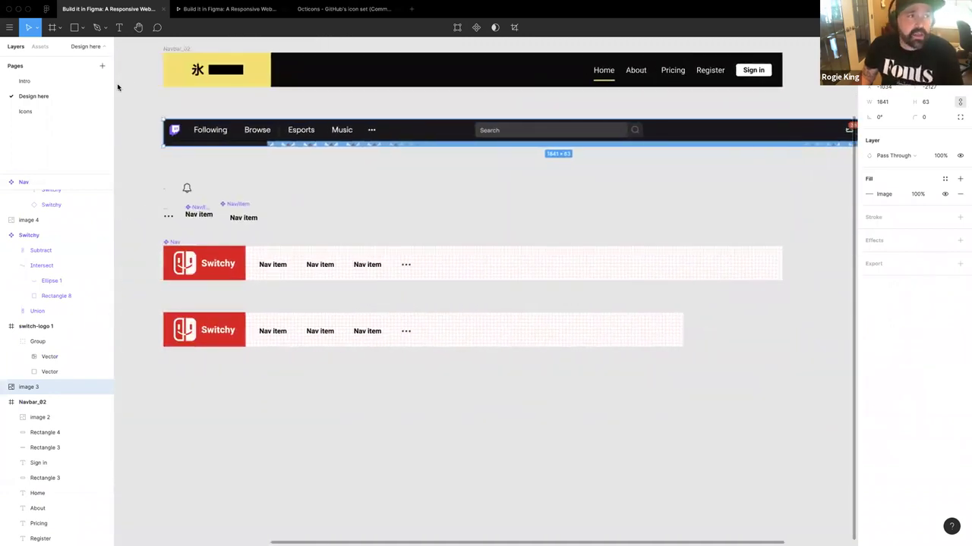
Step: Search the component assets for "search", place a search-24 icon instance above the Nav main component, and clear the search
left_click(41, 47)
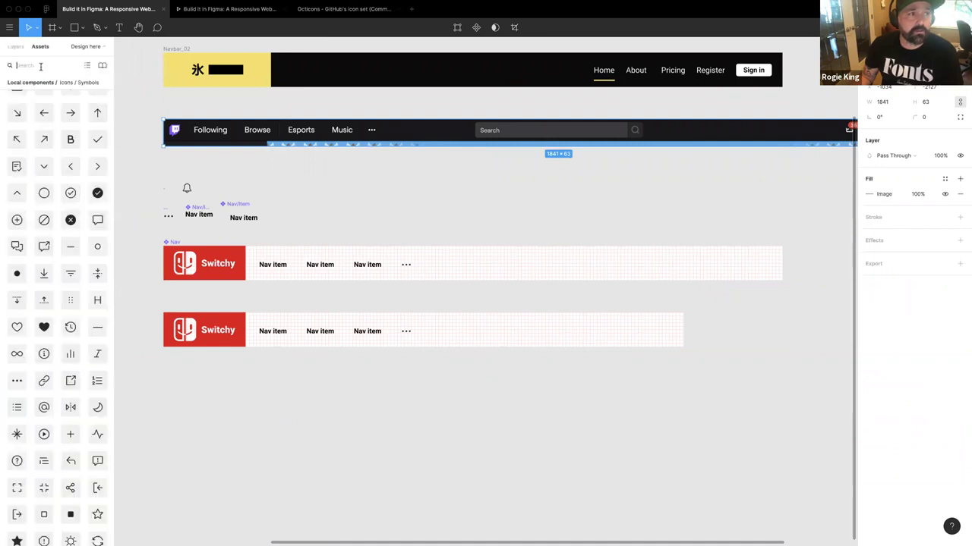
left_click(39, 66)
type("search")
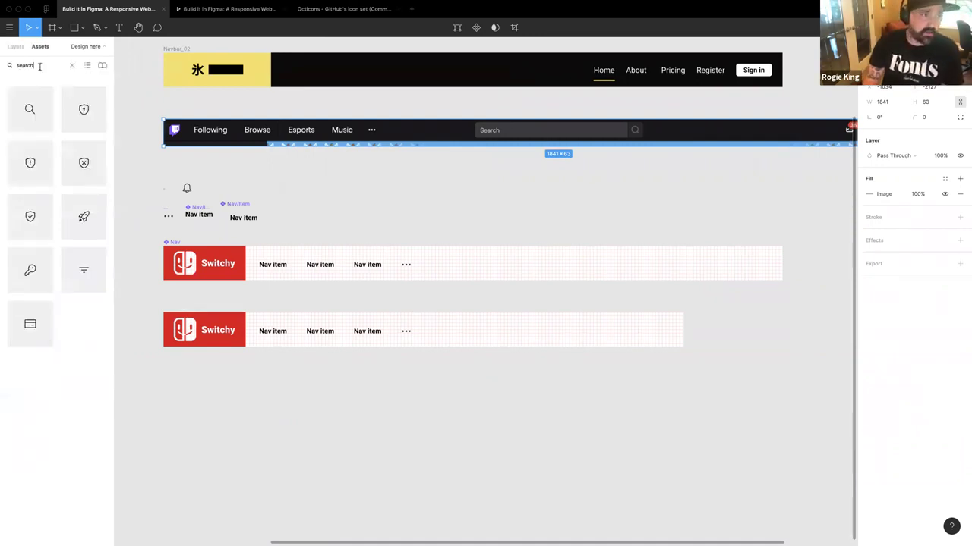
left_click_drag(43, 109, 474, 217)
left_click(479, 221)
left_click(466, 212)
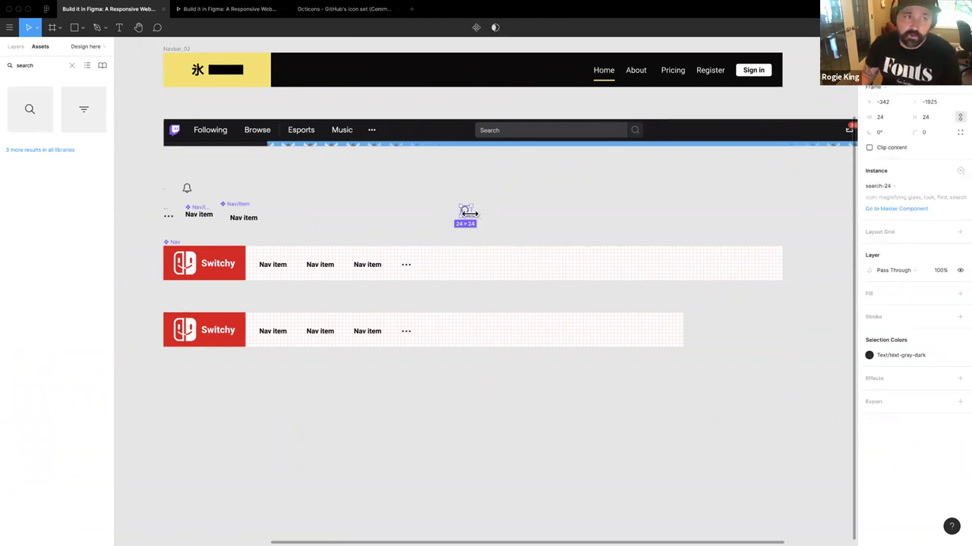
left_click(72, 66)
Step: Check the search field in the dark reference header image and start a rectangle beside the Nav/Item component
scroll(451, 208, "right", 3)
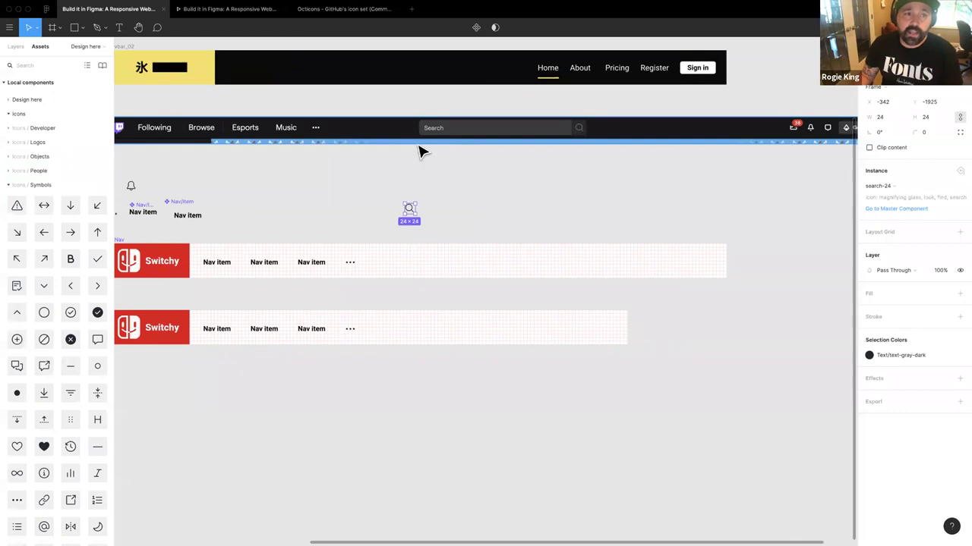
scroll(422, 152, "left", 4)
left_click(535, 135)
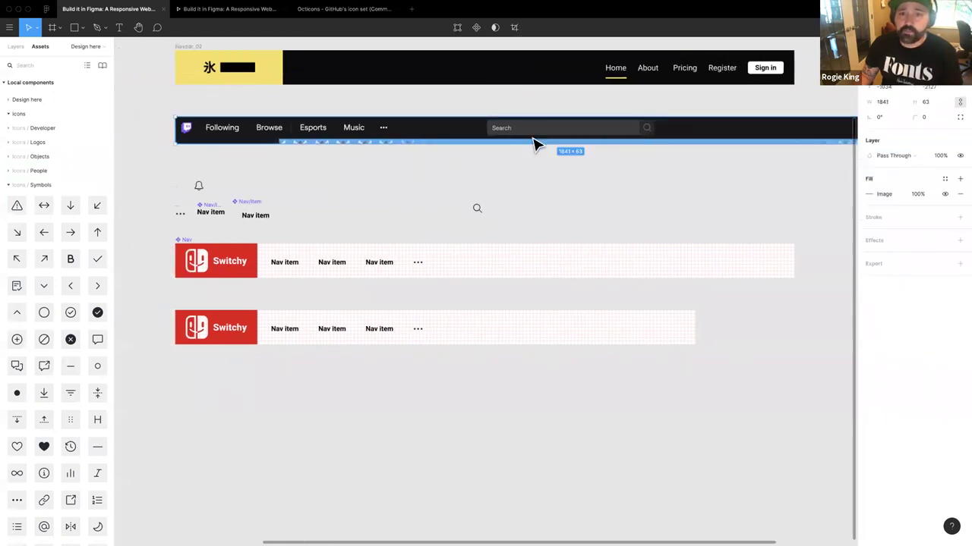
scroll(515, 166, "right", 2)
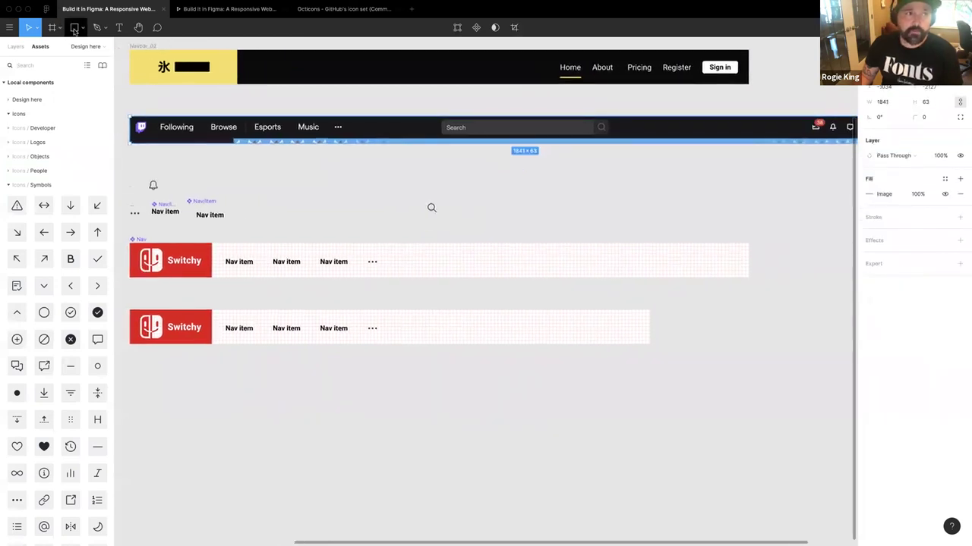
key("r")
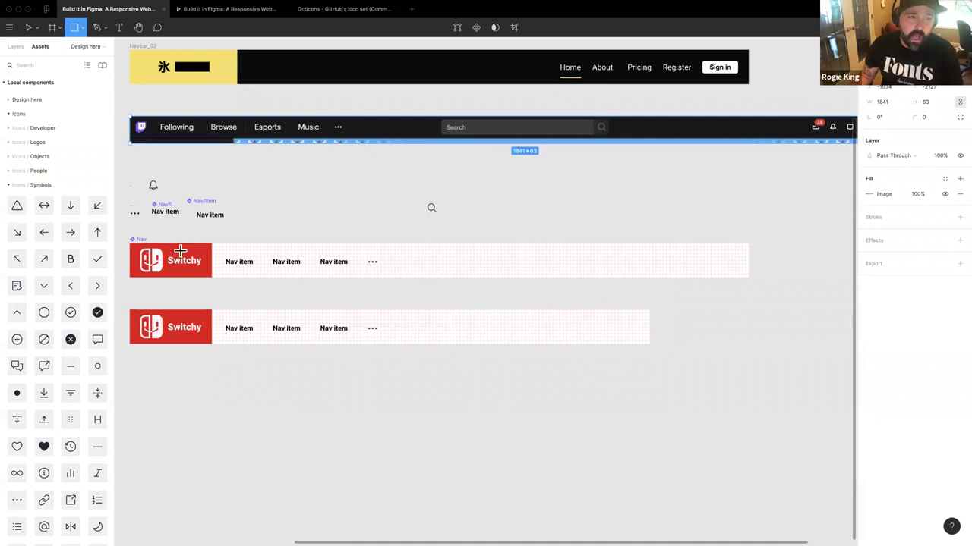
scroll(175, 227, "up", 5)
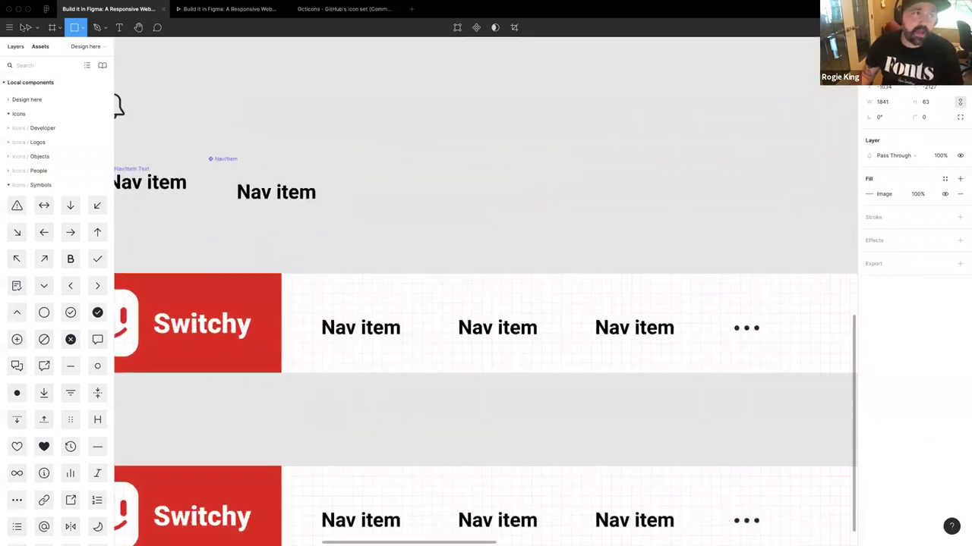
key("v")
left_click(311, 210)
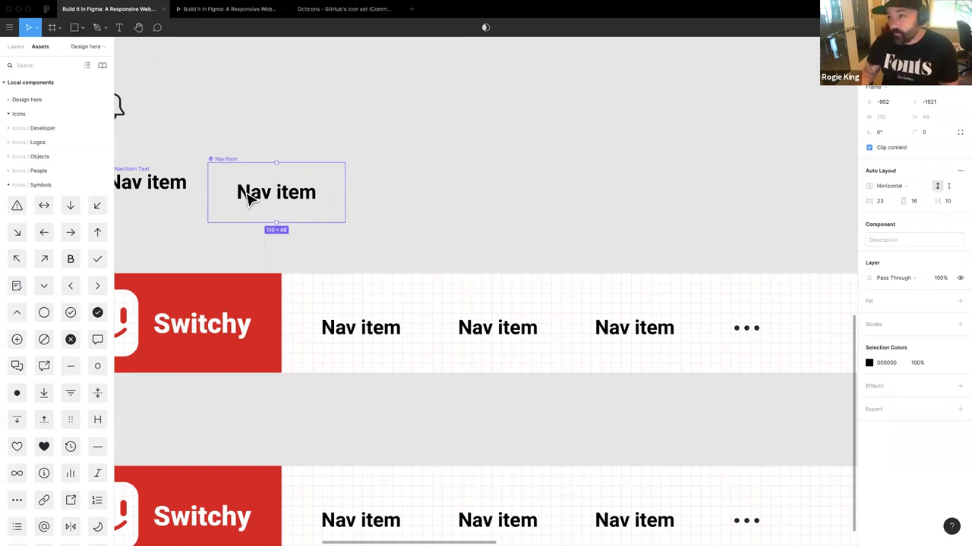
left_click(75, 27)
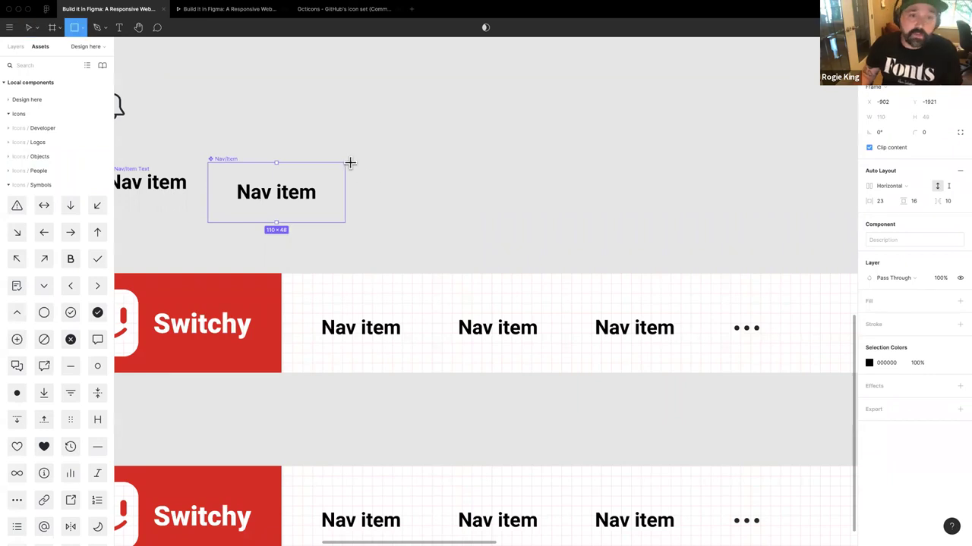
Step: Draw a rectangle next to the Nav/Item component and size it to 231 × 48
left_click_drag(347, 161, 468, 227)
key("ctrl+z")
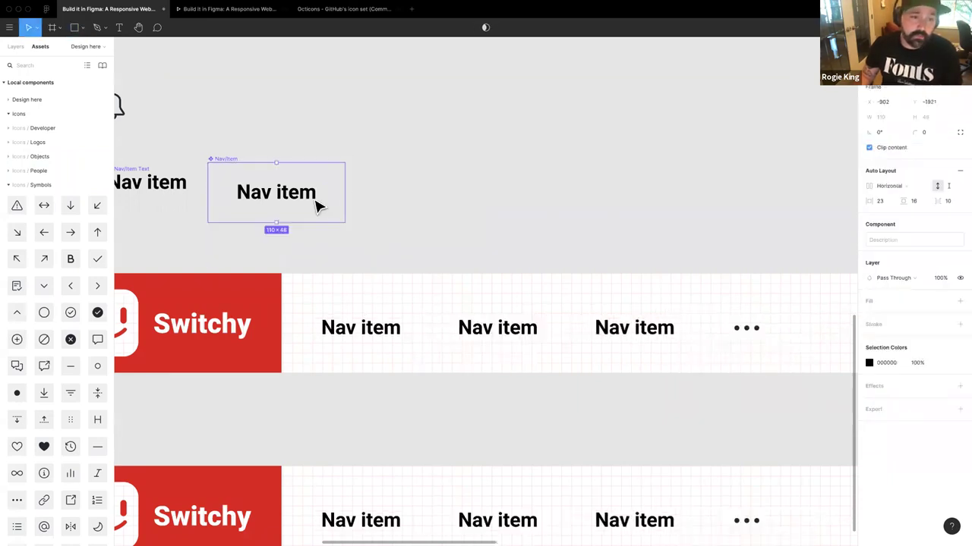
key("r")
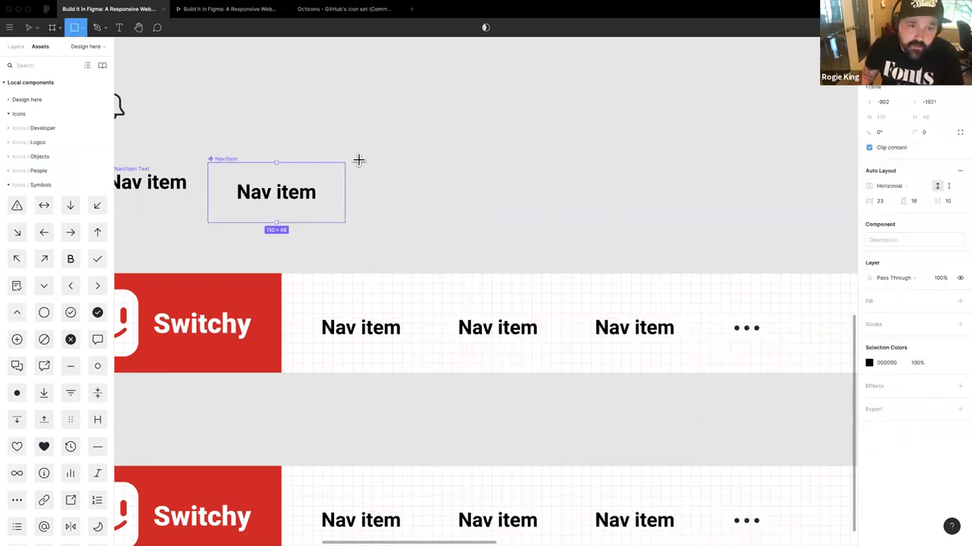
left_click_drag(359, 161, 488, 226)
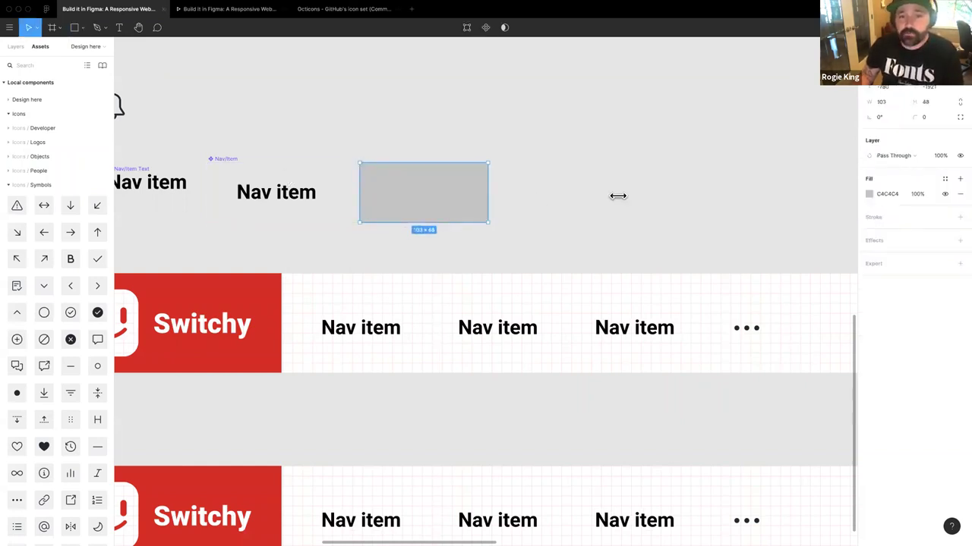
left_click_drag(617, 196, 647, 199)
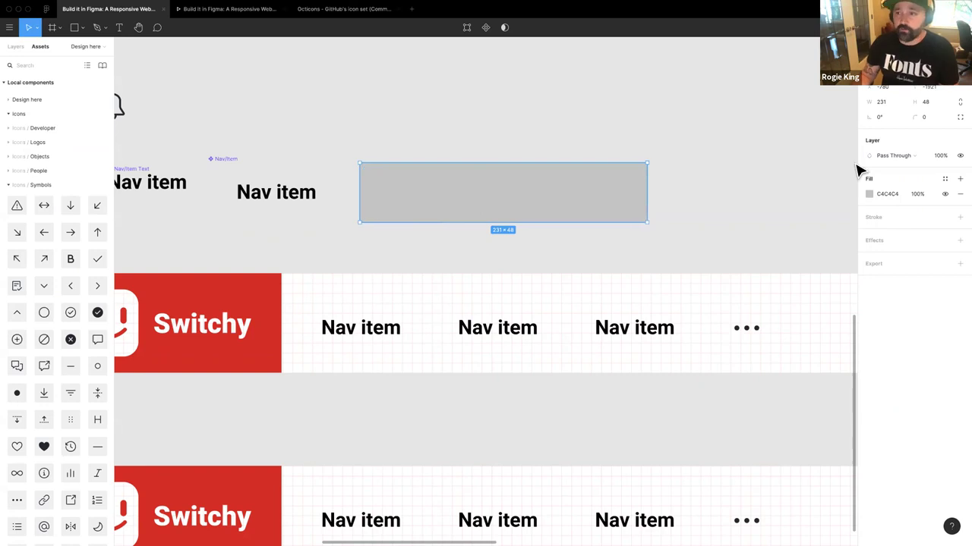
Step: Fill the rectangle with the light grey EBEBEB sampled from the Support bar in the header reference image
scroll(596, 260, "down", 8)
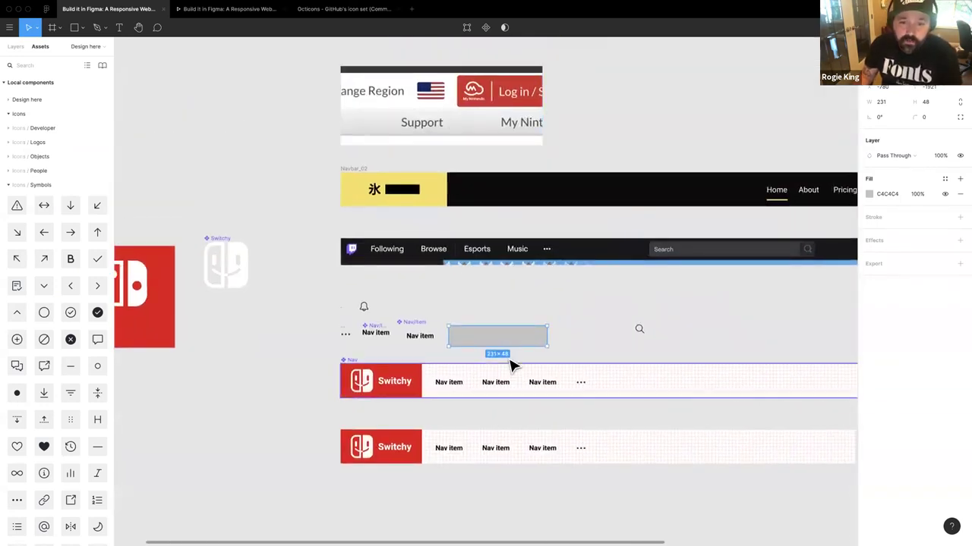
key("i")
scroll(490, 102, "down", 1)
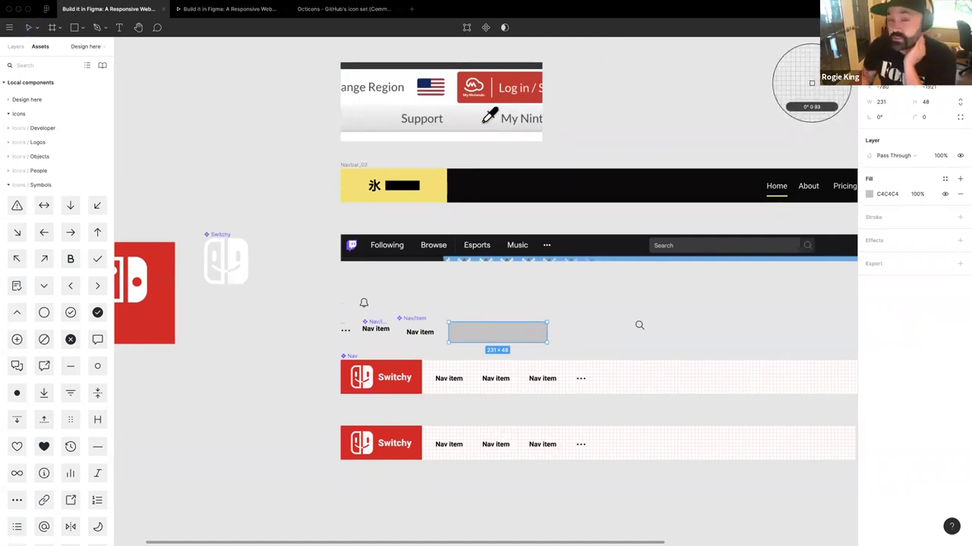
left_click(481, 118)
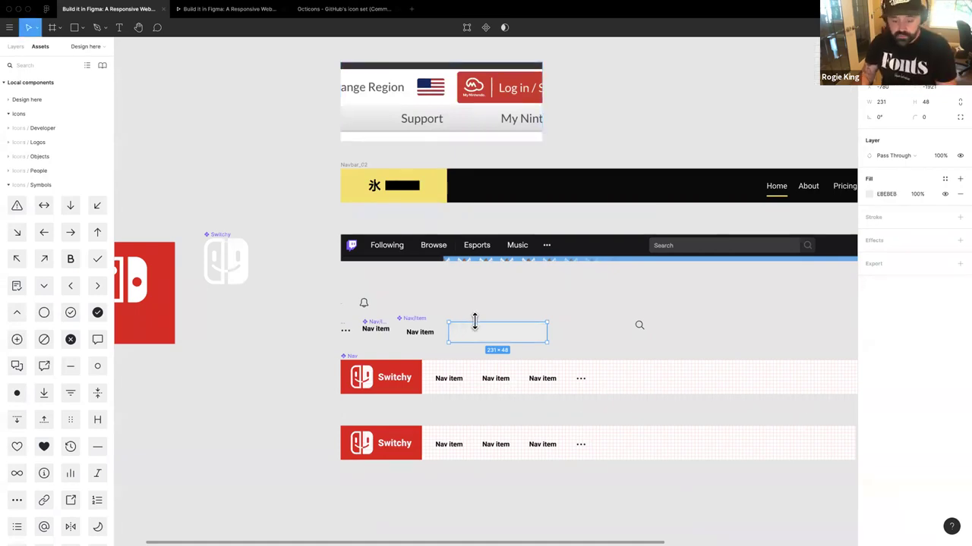
key("i")
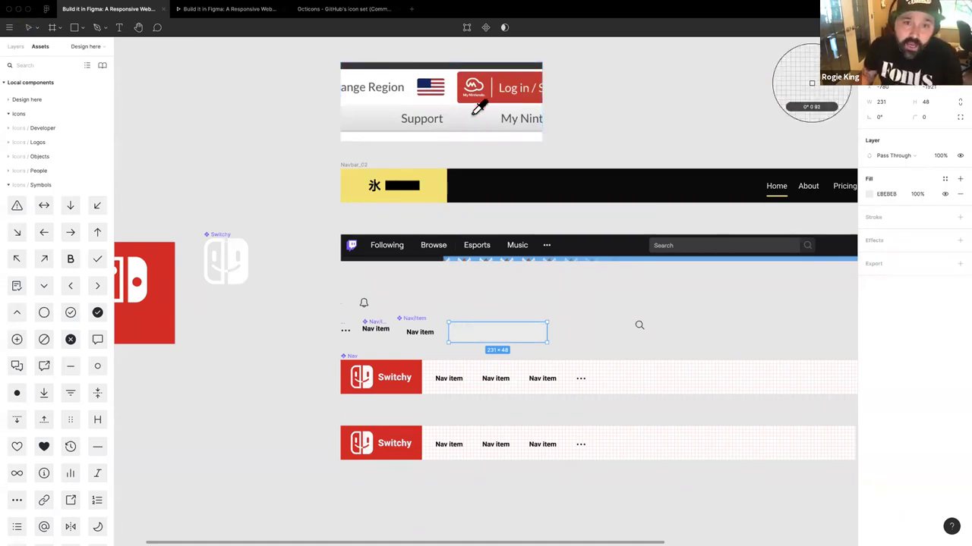
left_click(477, 121)
Step: Hide the Nav component's layout grid and move the grey rectangle into the Nav, just past the three-dot icon
scroll(523, 201, "right", 3)
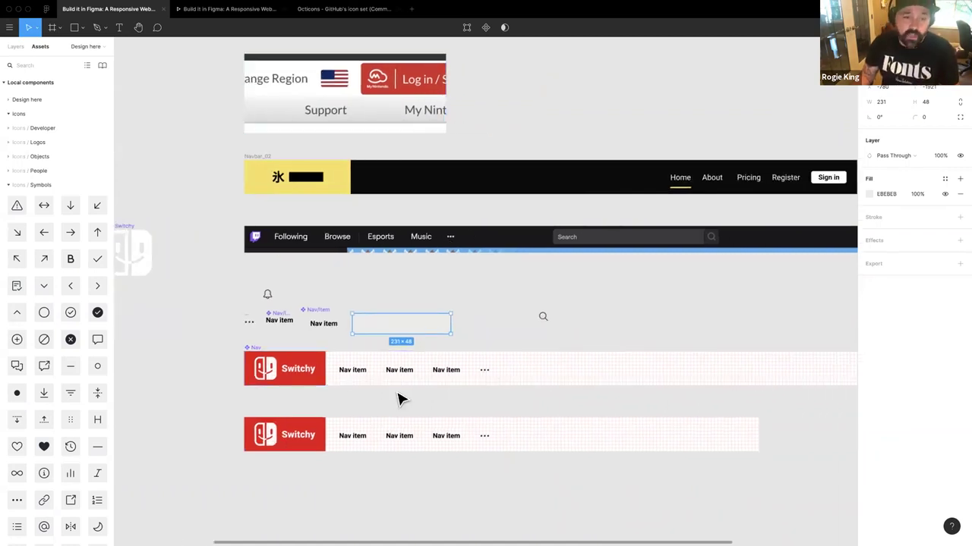
left_click(258, 353)
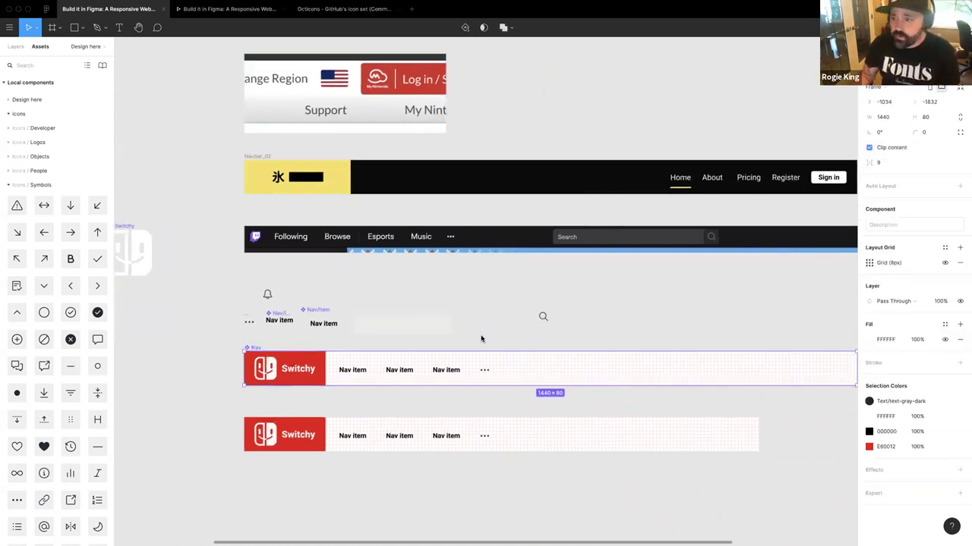
left_click(945, 264)
left_click(406, 332)
left_click_drag(397, 329, 580, 375)
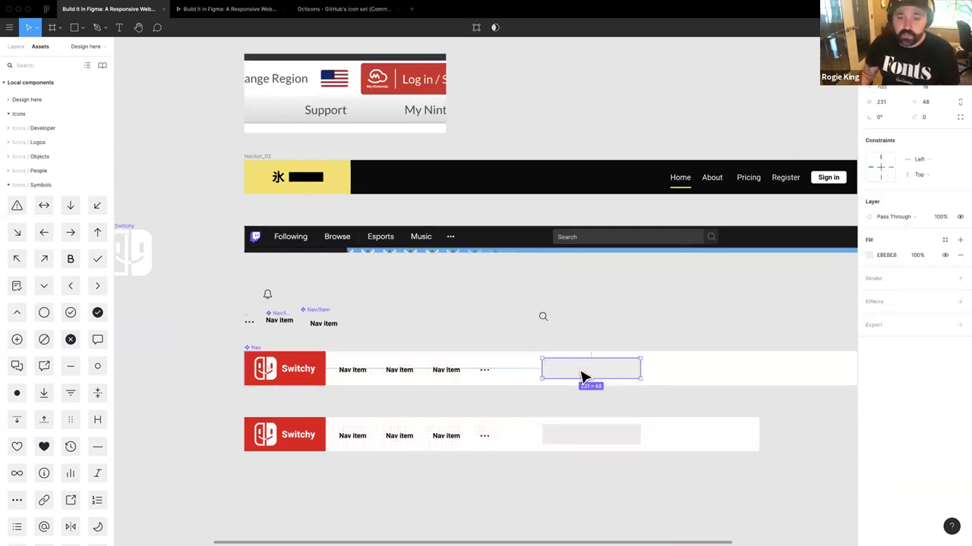
Step: Sample the grey E7E7E7 from the header reference image as the rectangle's fill and set its corner radius to 8
key("i")
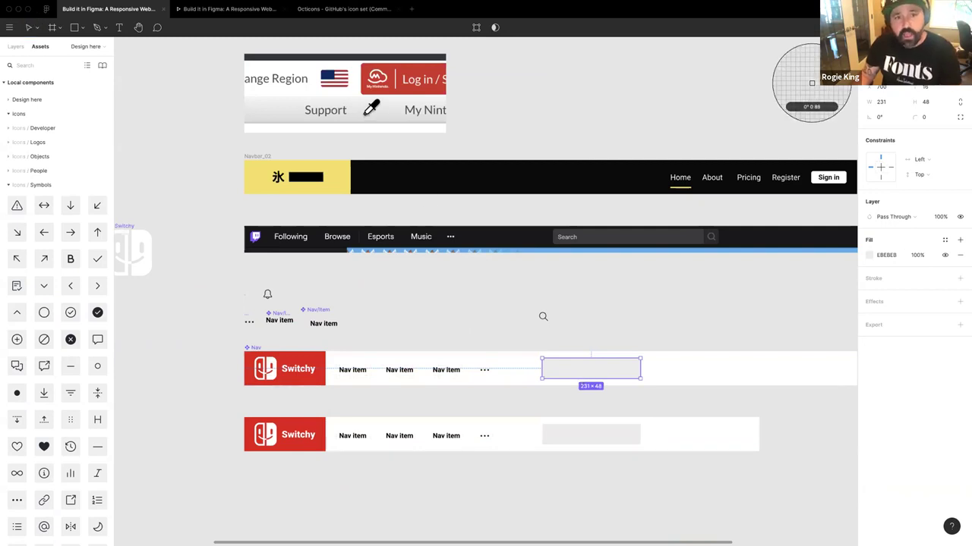
left_click(374, 113)
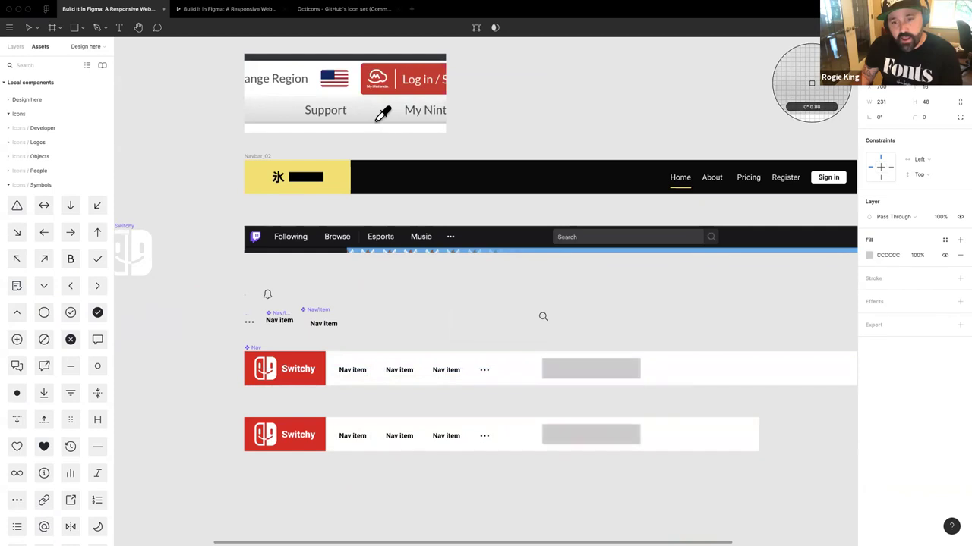
left_click(378, 109)
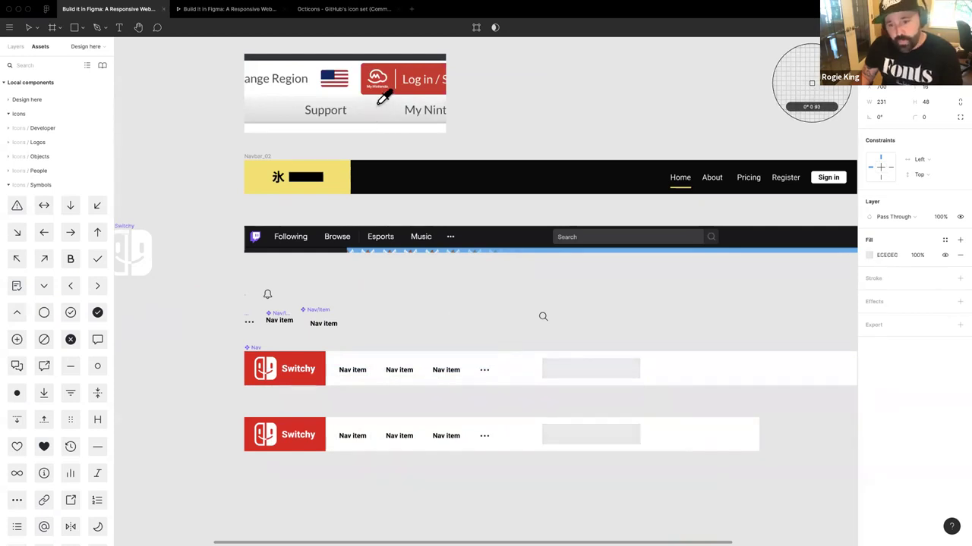
left_click(341, 83)
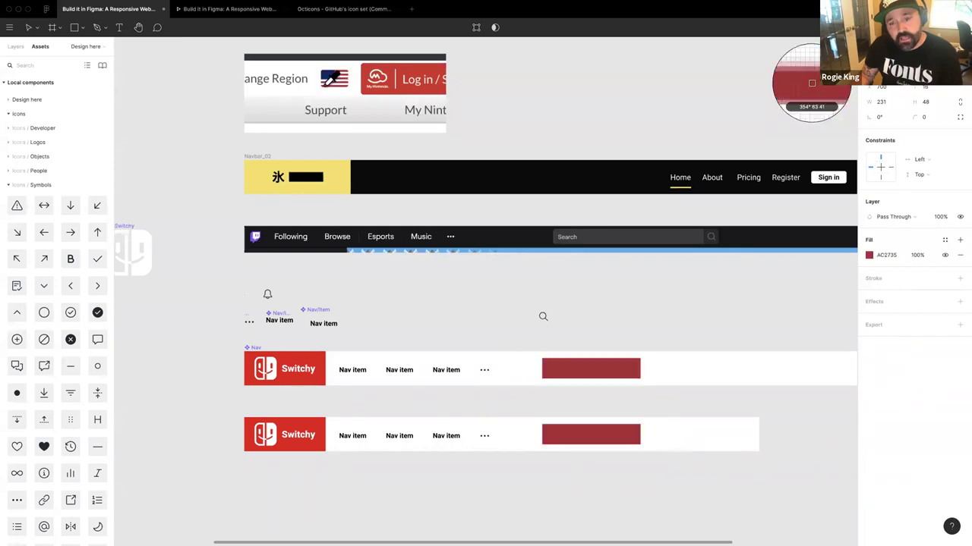
left_click(366, 104)
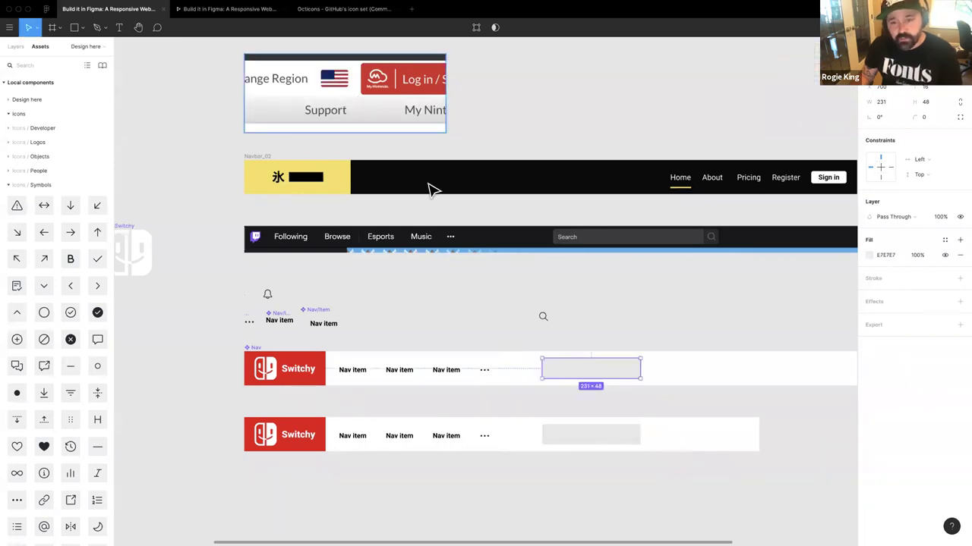
key("Return")
scroll(649, 379, "right", 3)
scroll(637, 377, "down", 3)
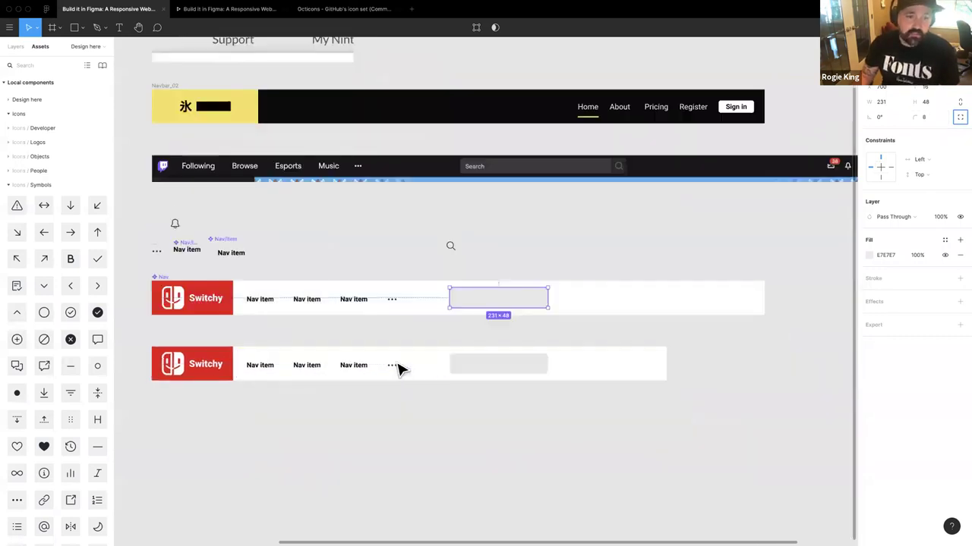
Step: Paste a copy of the Nav item text into the Nav and place it inside the left end of the grey rectangle
scroll(400, 369, "down", 1)
left_click(341, 293)
left_click(496, 292)
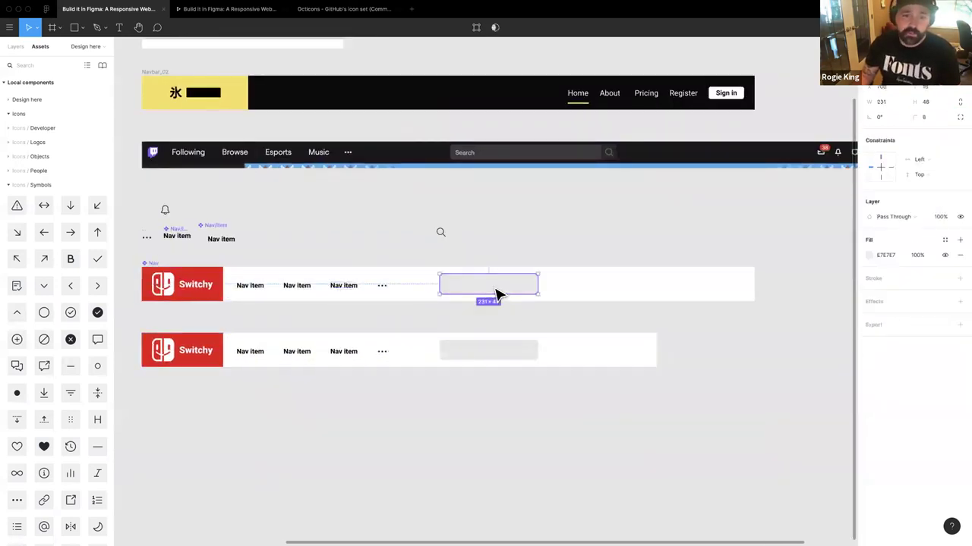
key("super+v")
left_click_drag(434, 249, 460, 295)
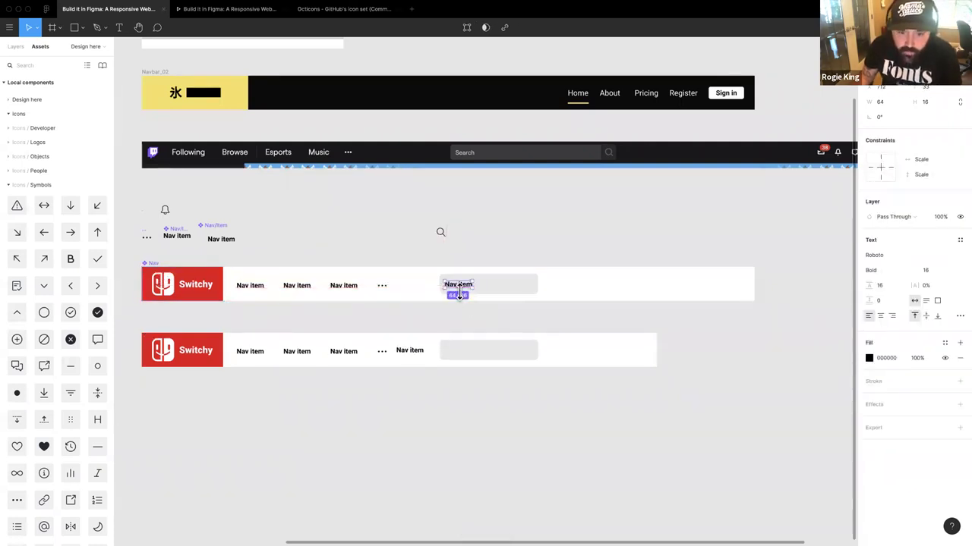
Step: Combine the text and grey rectangle into an auto layout frame with a horizontal padding of 16
left_click(501, 294, "shift")
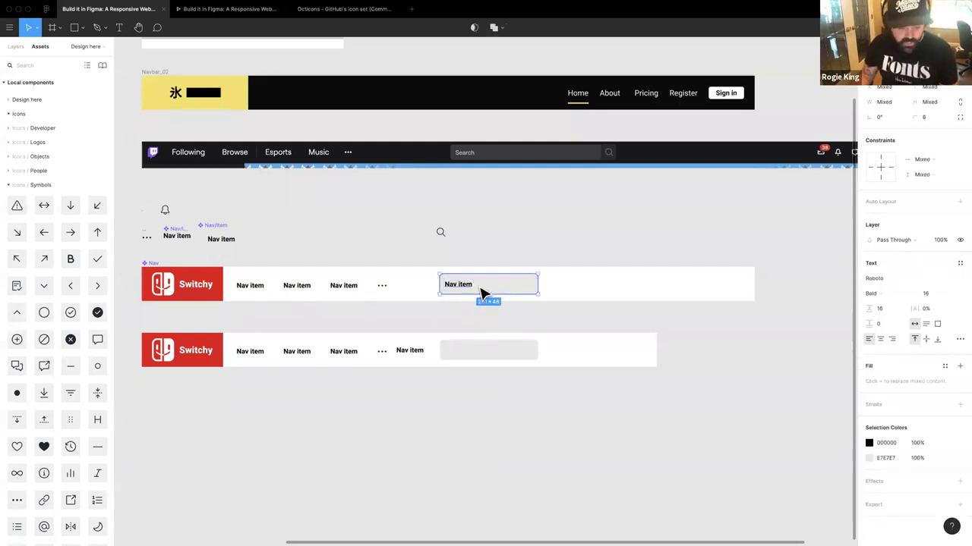
key("shift+a")
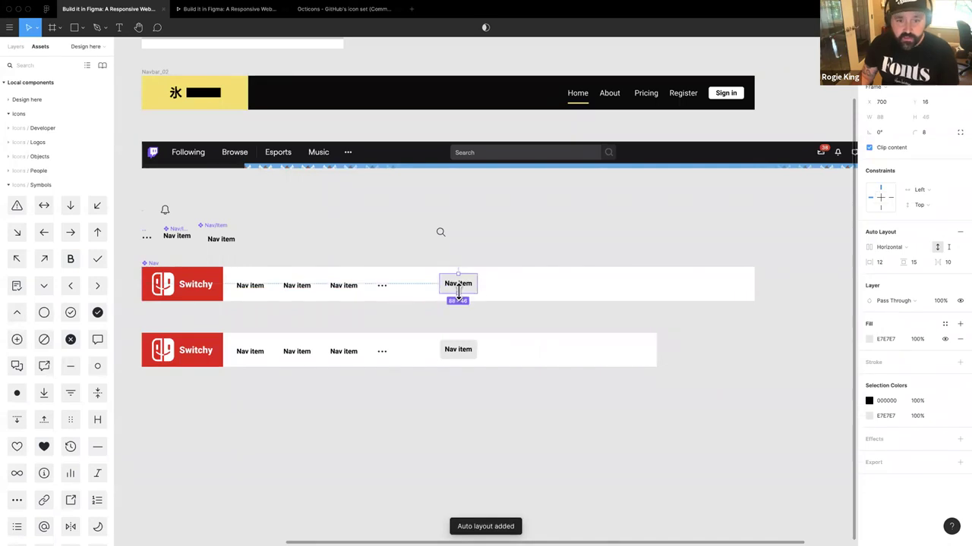
left_click(884, 263)
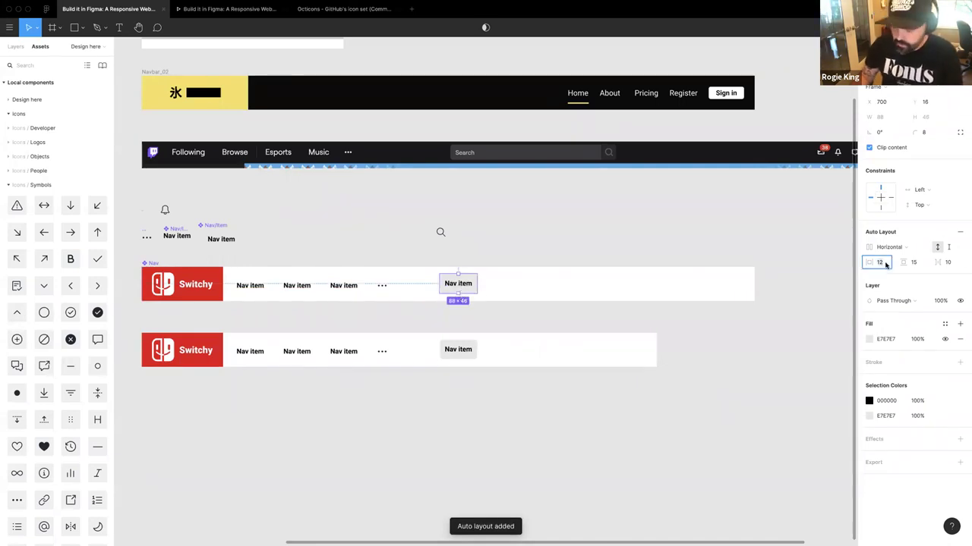
type("16")
key("Tab")
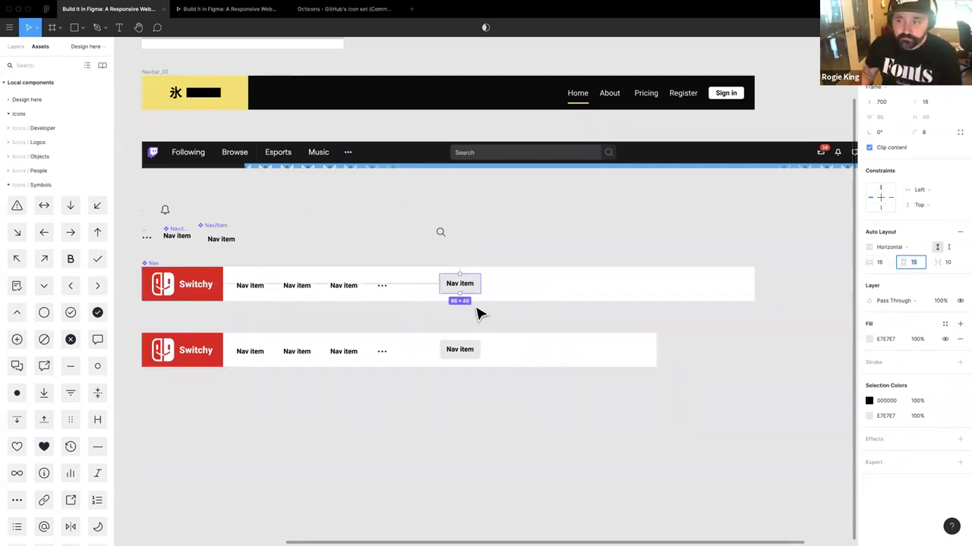
Step: Set the vertical padding of the grey auto layout frame to 16
scroll(478, 312, "up", 5)
double_click(448, 255)
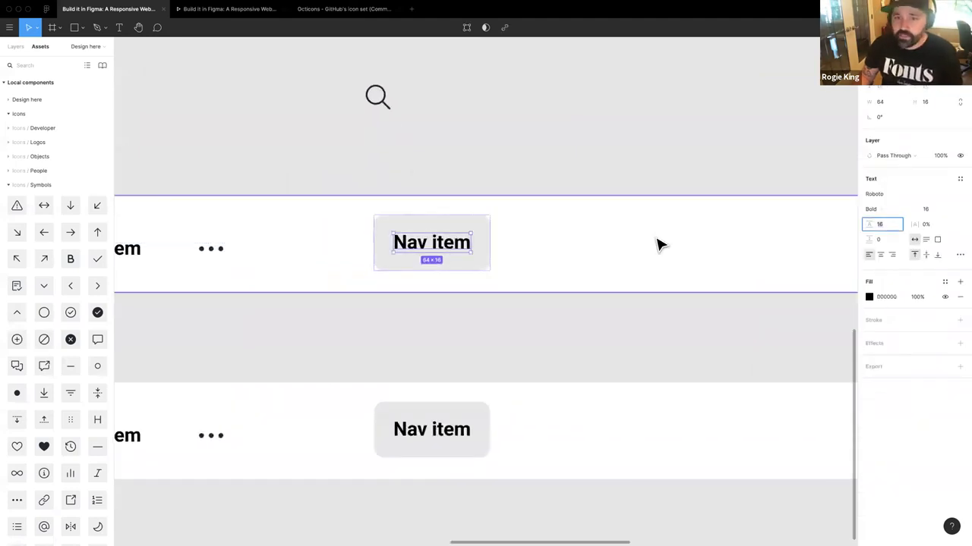
left_click(531, 309)
left_click(483, 256)
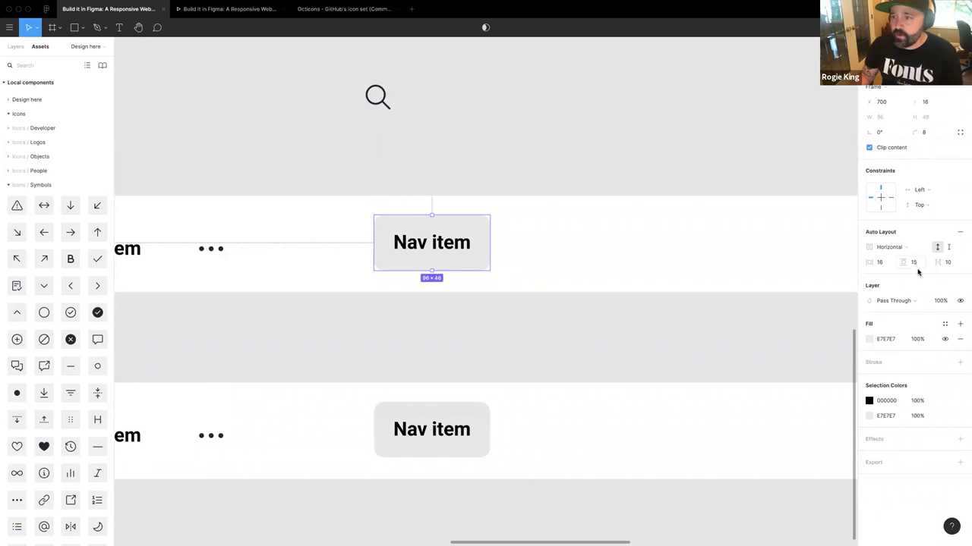
key("Return")
left_click(475, 349)
left_click(393, 235)
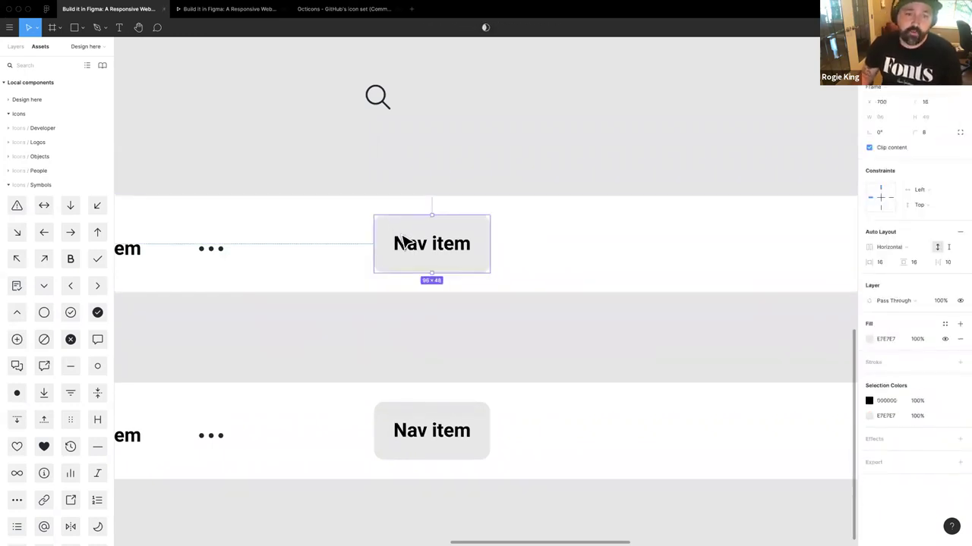
Step: Change the font weight of the text inside the grey frame to Regular
double_click(421, 253)
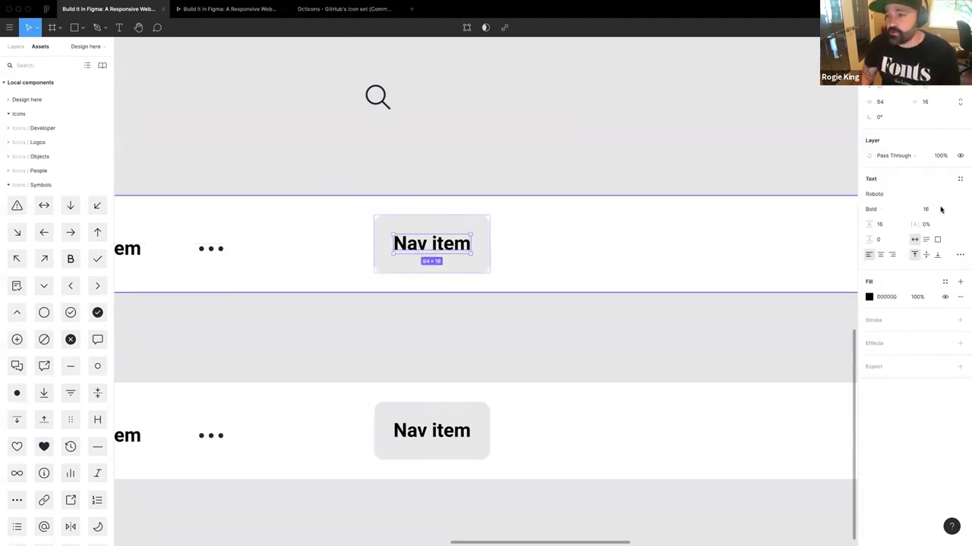
left_click(886, 210)
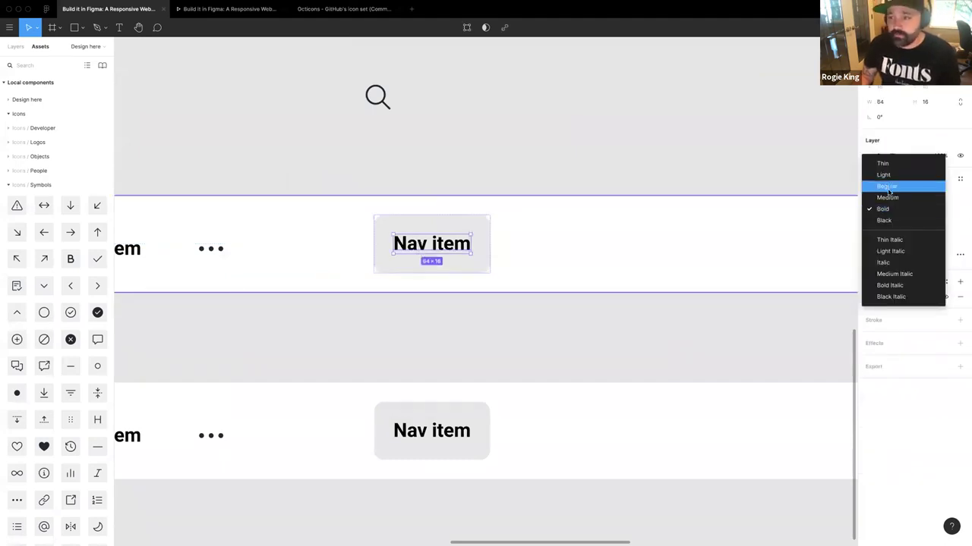
left_click(886, 187)
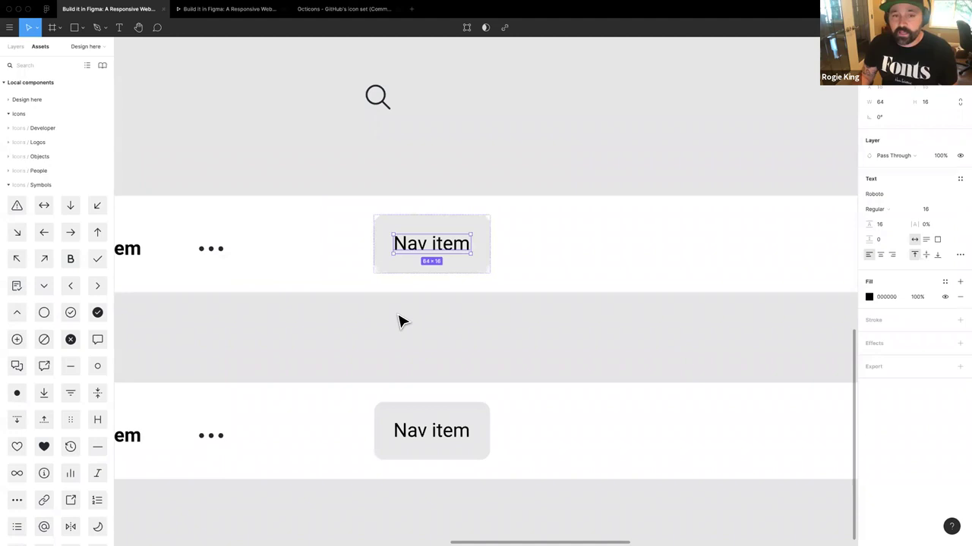
Step: Compare the text properties of the first nav item with those of the label in the grey frame
scroll(402, 322, "down", 5)
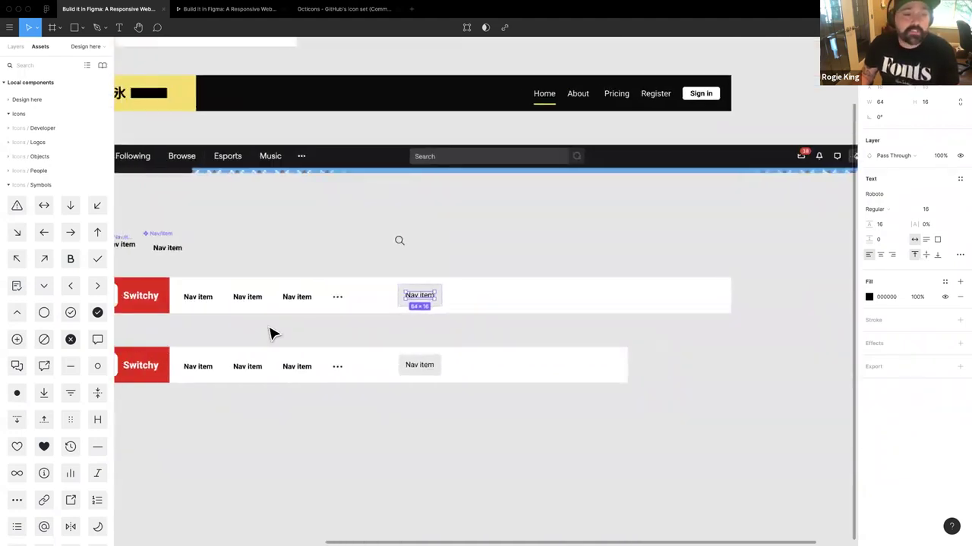
scroll(271, 332, "left", 3)
double_click(336, 298)
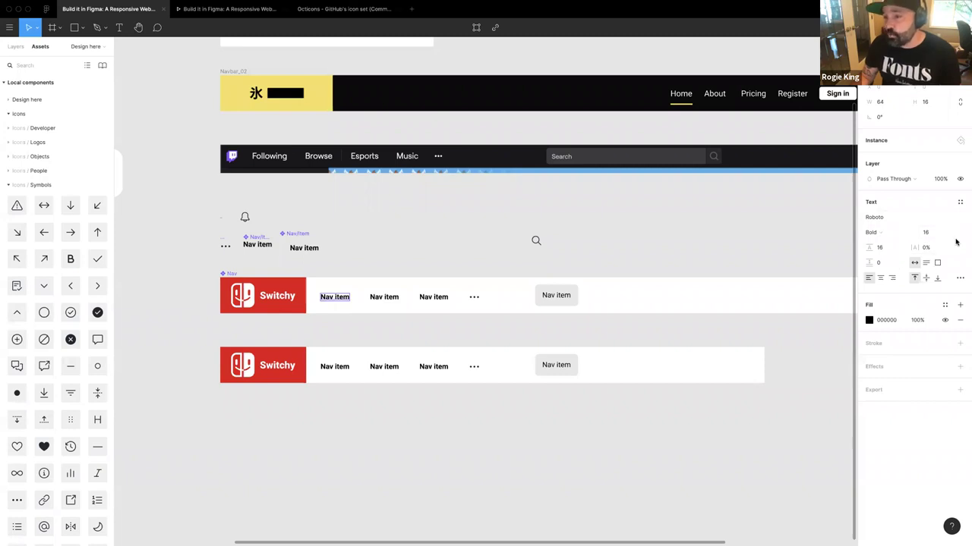
double_click(558, 301)
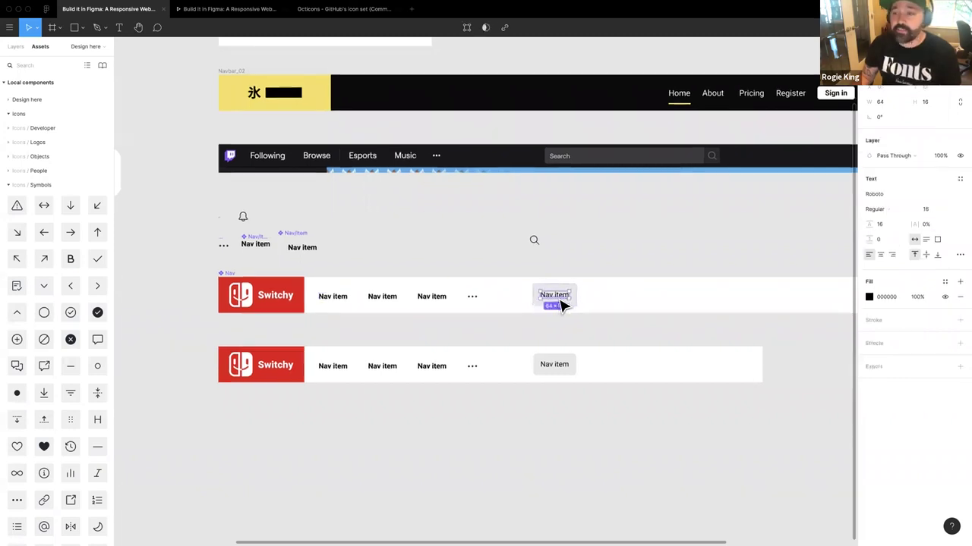
scroll(559, 304, "right", 2)
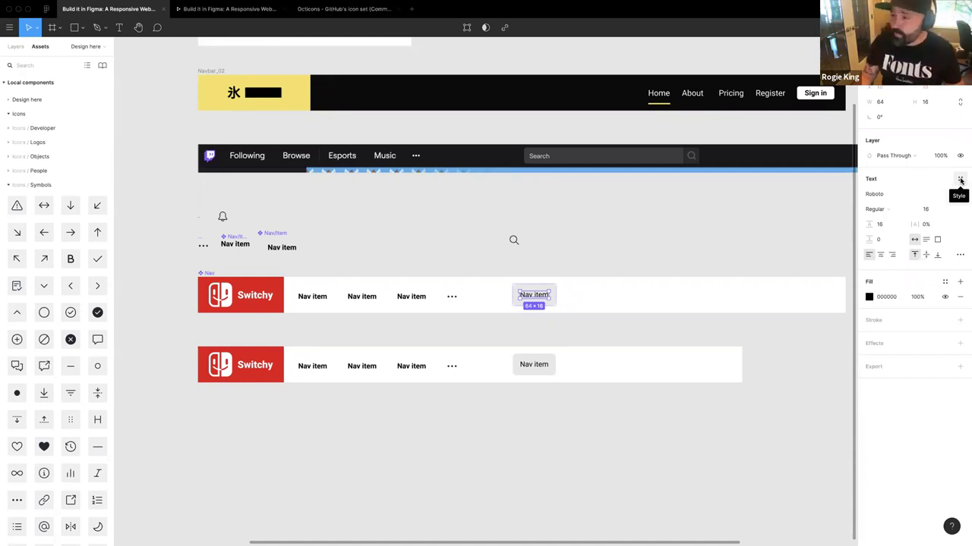
scroll(436, 326, "right", 3)
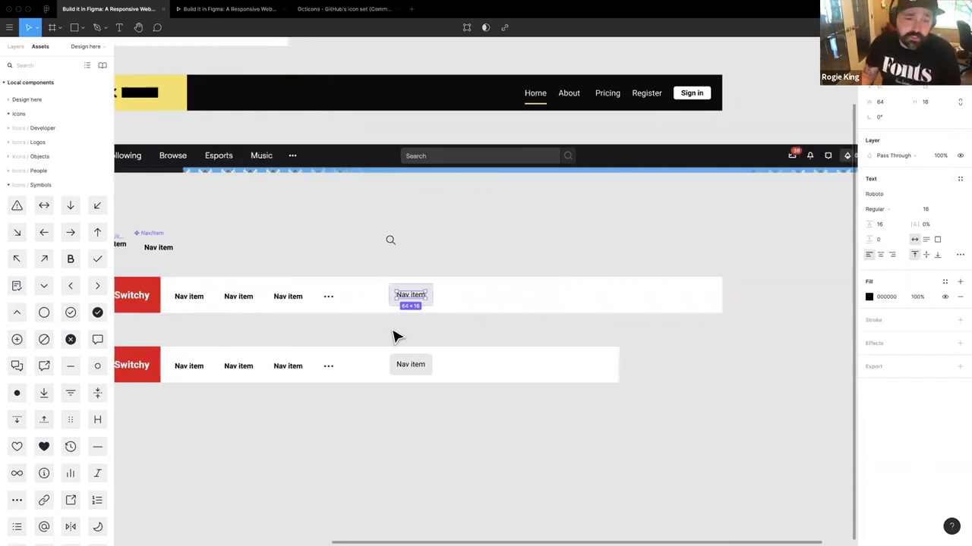
Step: Show the layer hierarchy of the grey label frame and compare its auto layout settings with those of the Nav/Item component
left_click(391, 241)
scroll(425, 268, "down", 2)
scroll(425, 269, "right", 1)
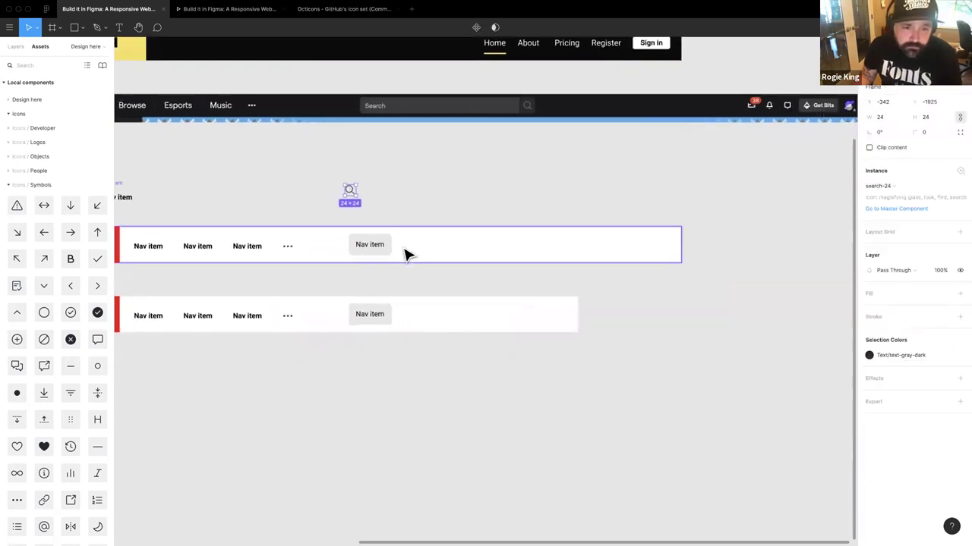
scroll(405, 254, "up", 5)
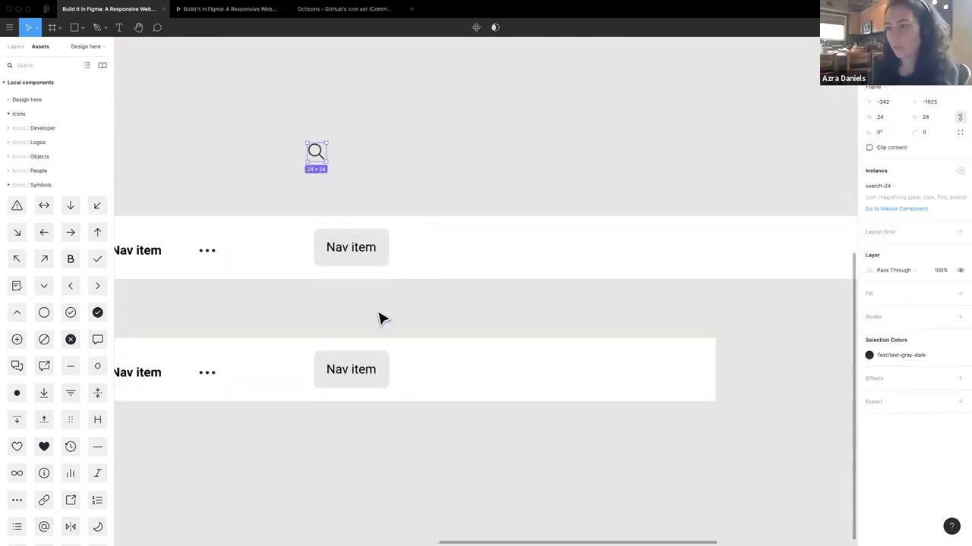
left_click(362, 256)
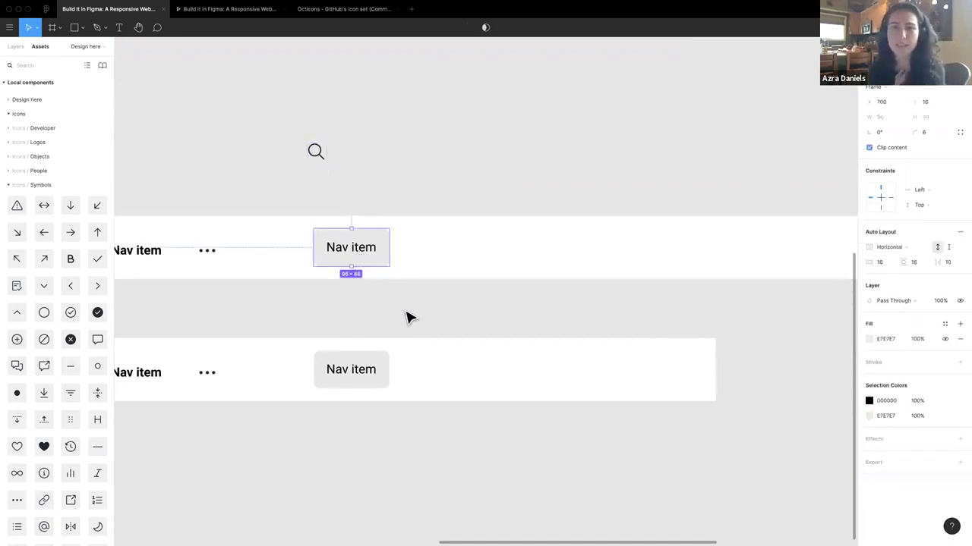
left_click(16, 46)
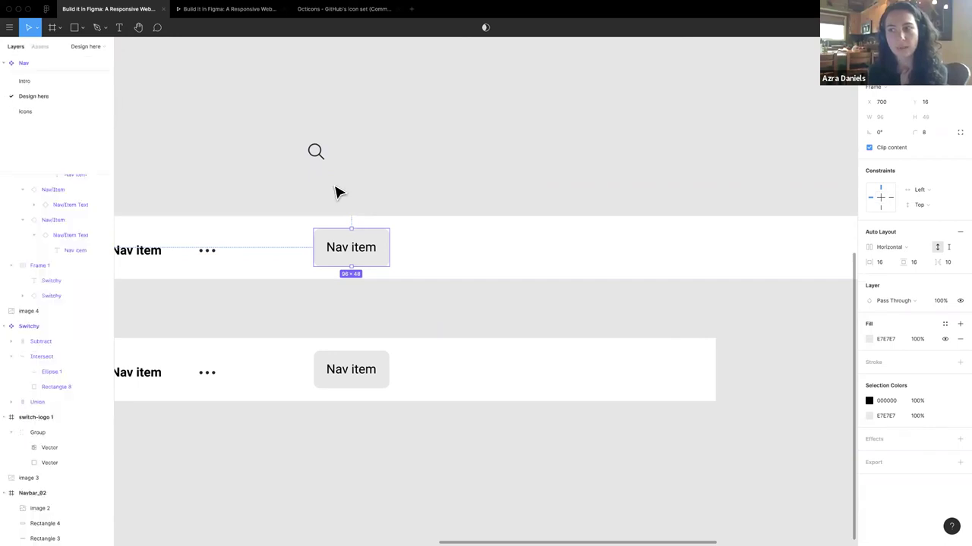
left_click(420, 187)
left_click(354, 260)
left_click(353, 260)
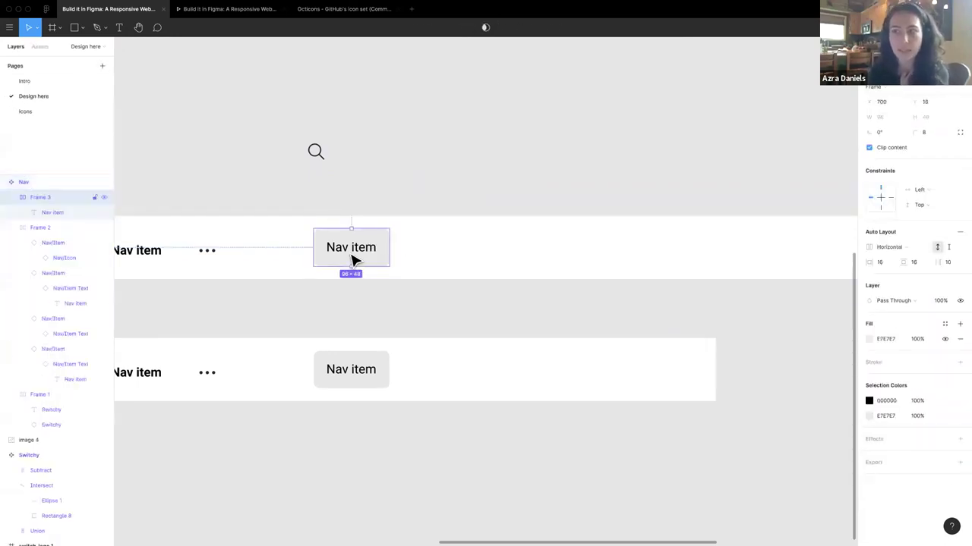
scroll(363, 253, "left", 3)
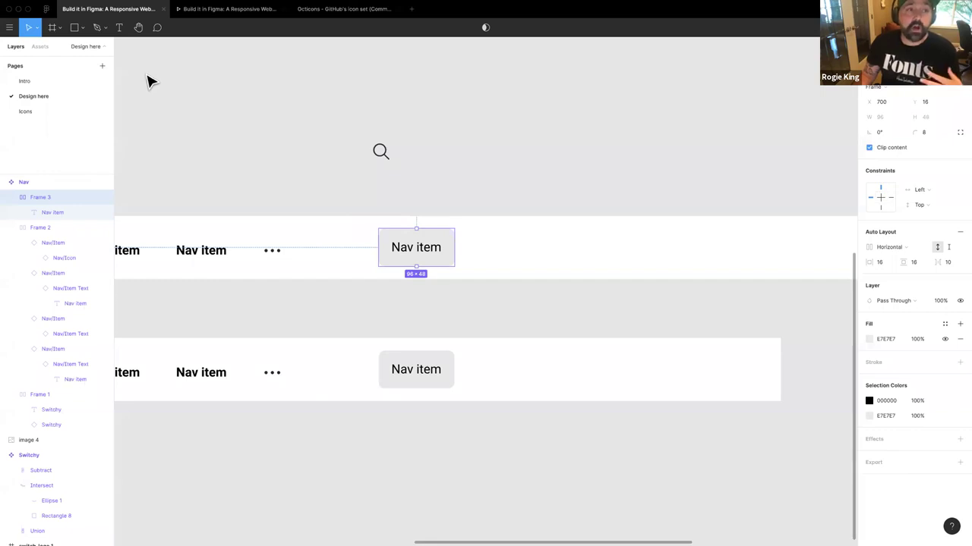
scroll(212, 135, "down", 2)
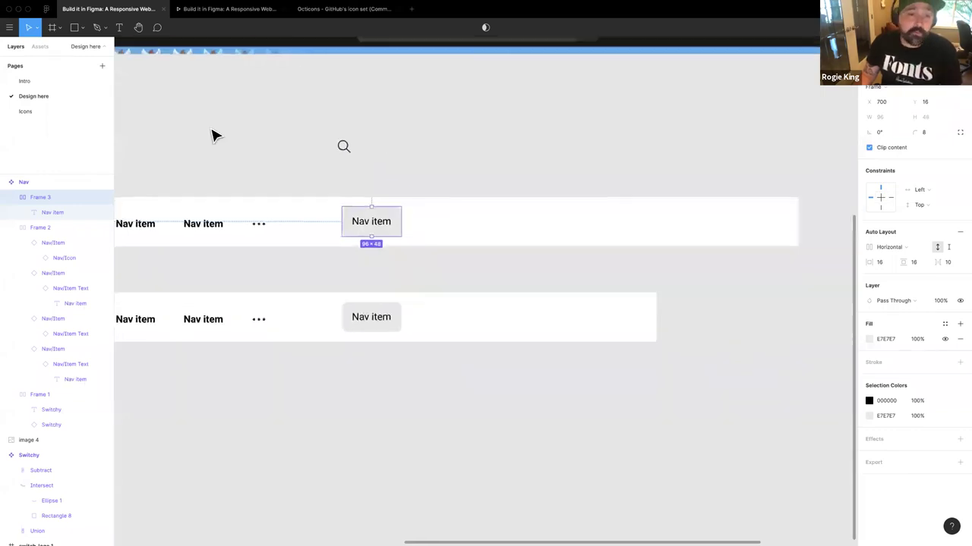
scroll(212, 134, "left", 3)
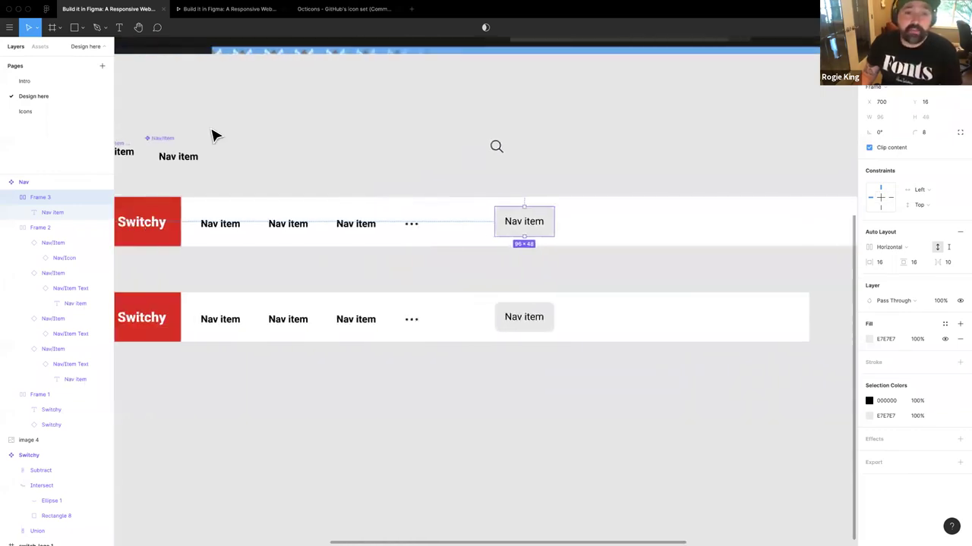
left_click(170, 143)
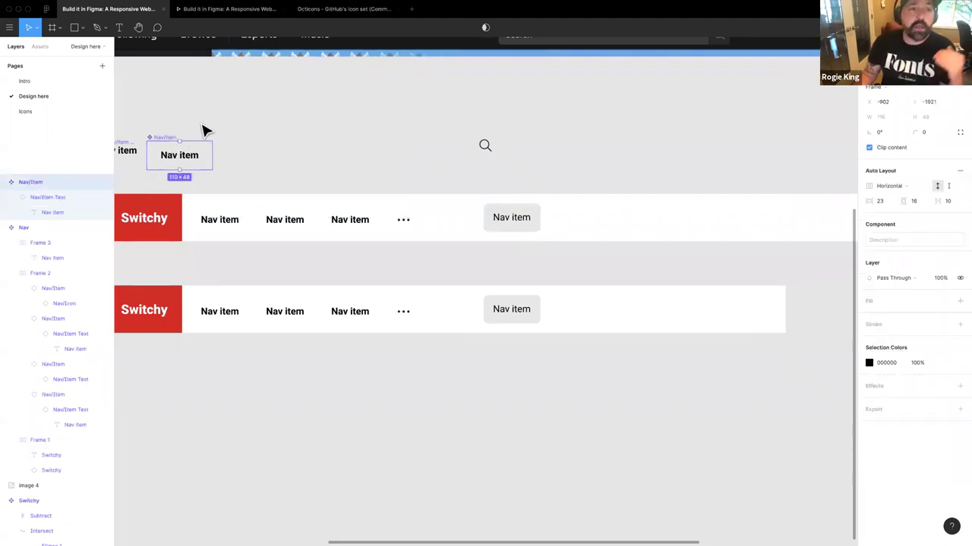
Step: View the Octicons icon set page in the Figma Community and return to the design file
left_click(47, 9)
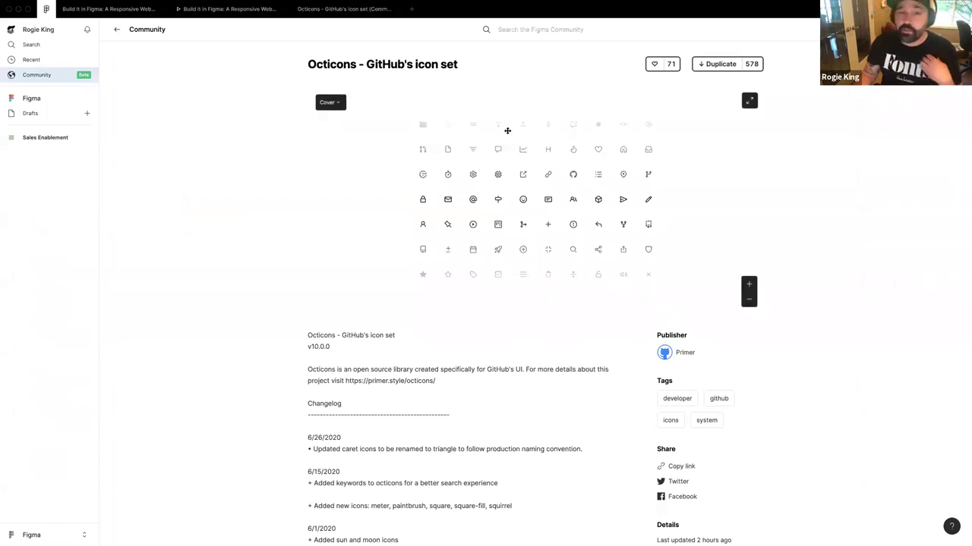
left_click(509, 29)
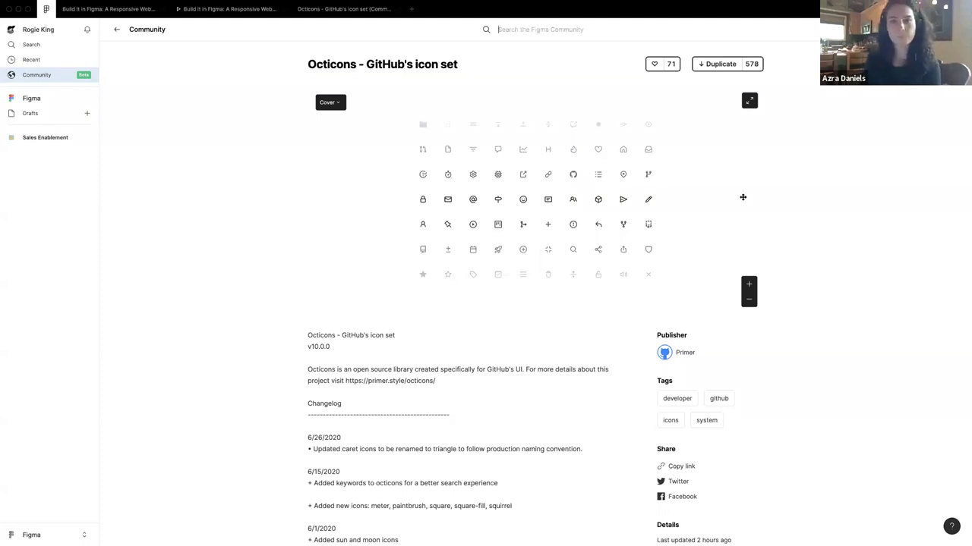
left_click(110, 11)
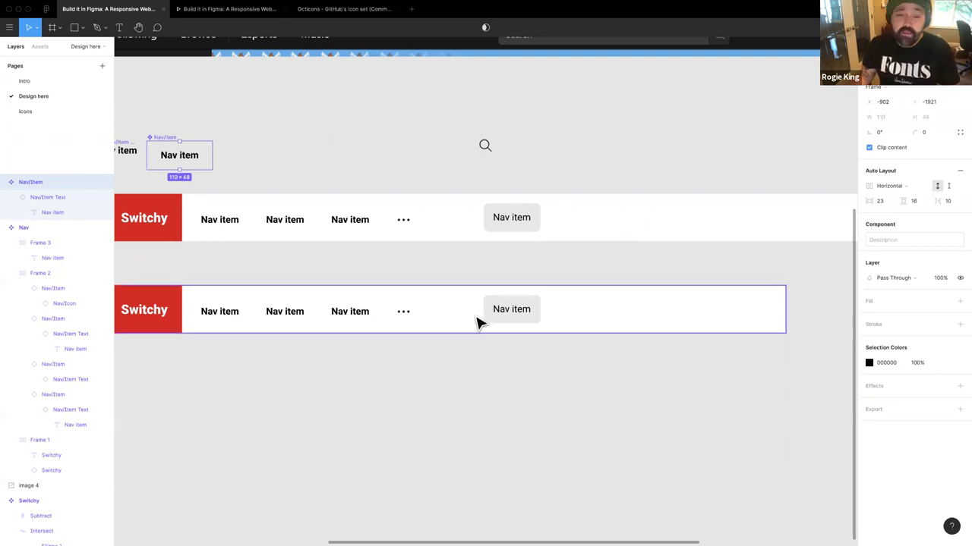
Step: Place the search icon inside the grey auto layout frame of the main Nav component, after the label
left_click(503, 322)
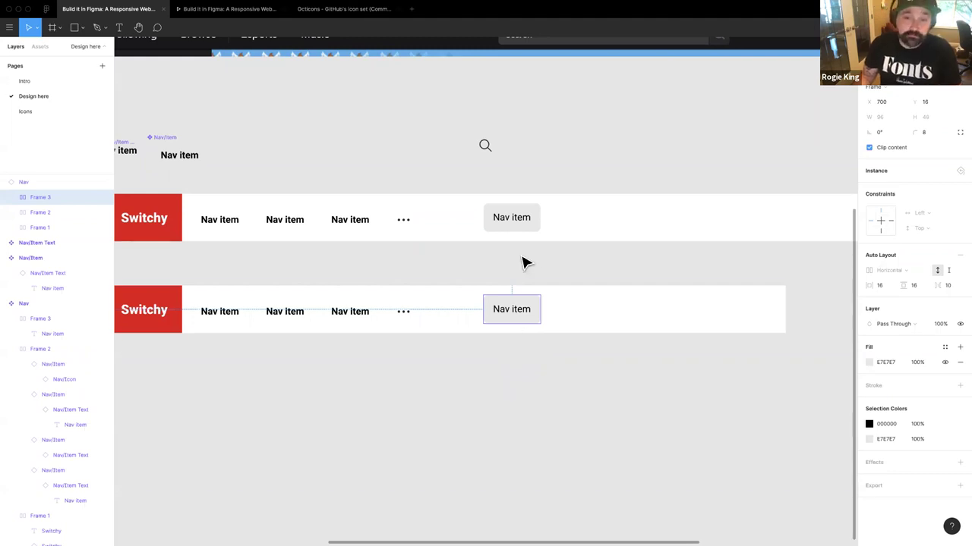
left_click(512, 224)
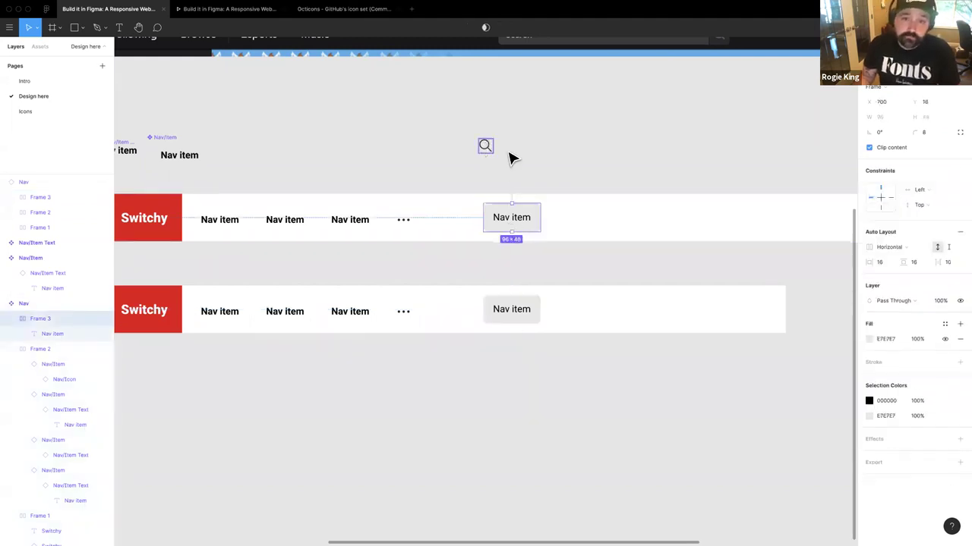
left_click(485, 145)
scroll(493, 158, "right", 3)
left_click_drag(382, 150, 448, 228)
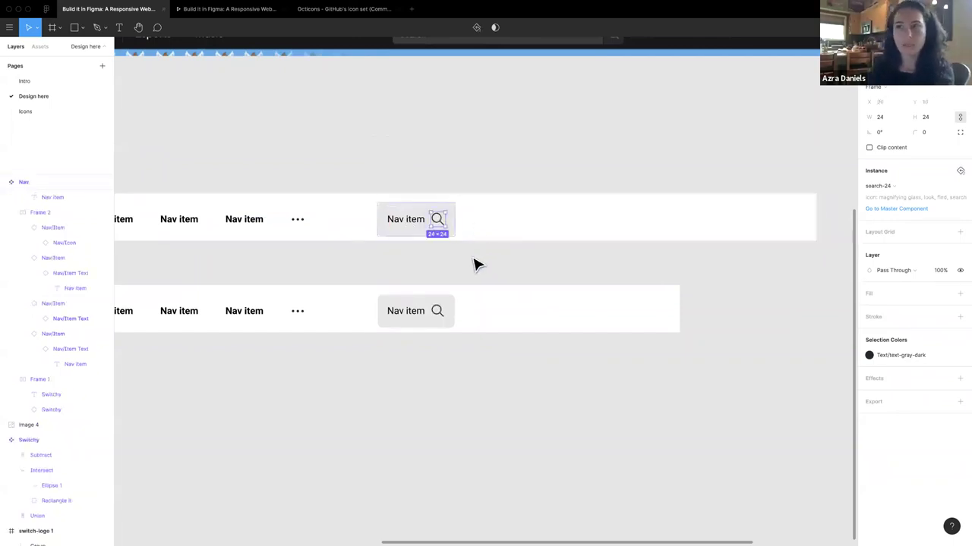
left_click(403, 227)
left_click(438, 222)
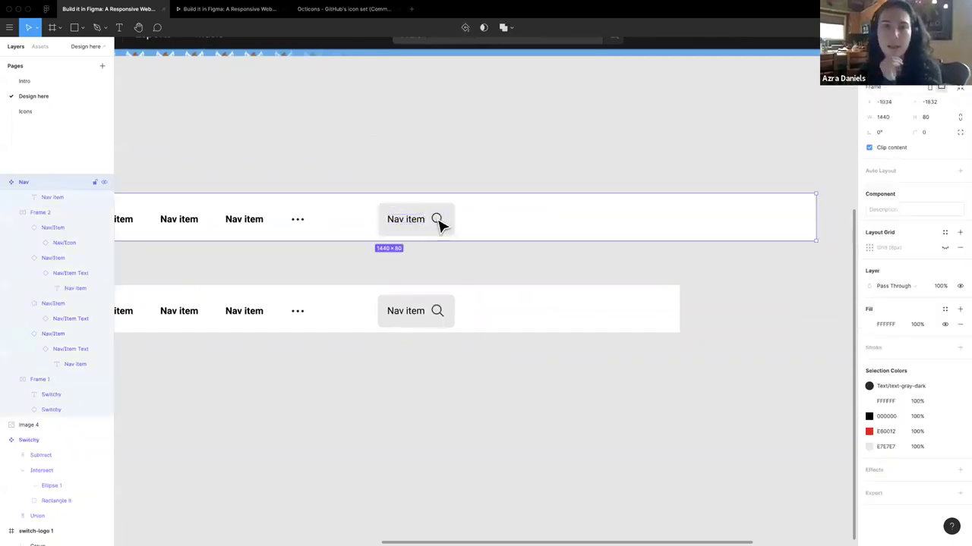
key("shift+a")
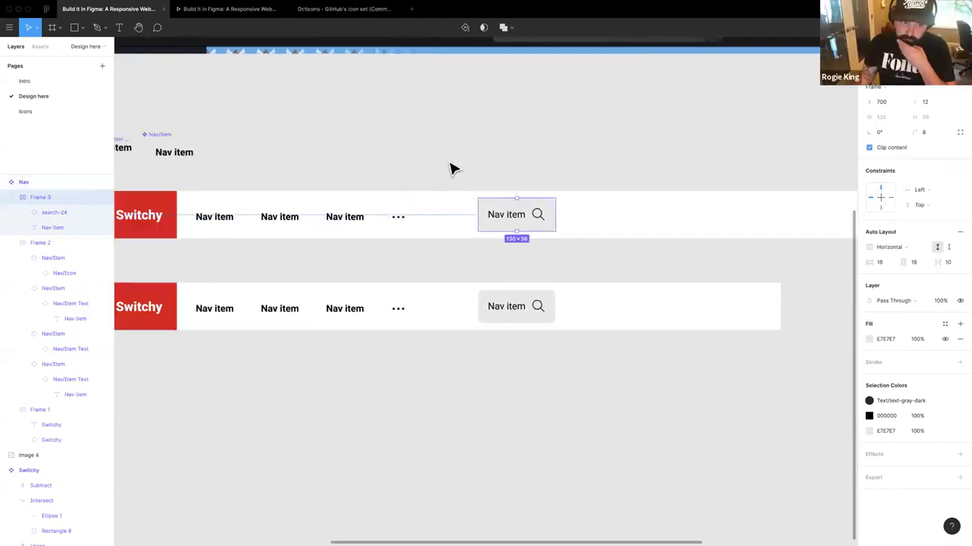
Step: Check the icon and text components above the Switchy nav and move the Nav/Item component slightly down
scroll(450, 169, "left", 5)
scroll(450, 169, "up", 2)
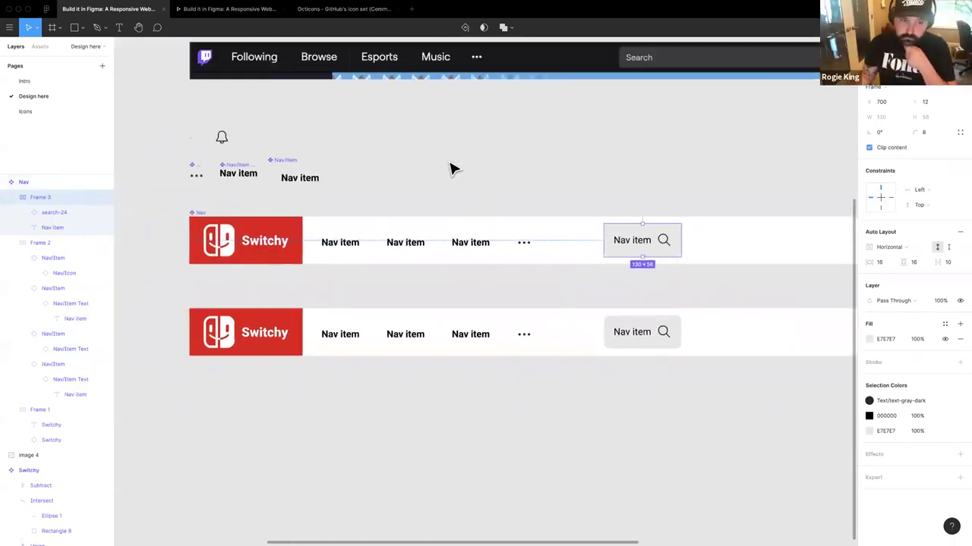
scroll(424, 189, "left", 3)
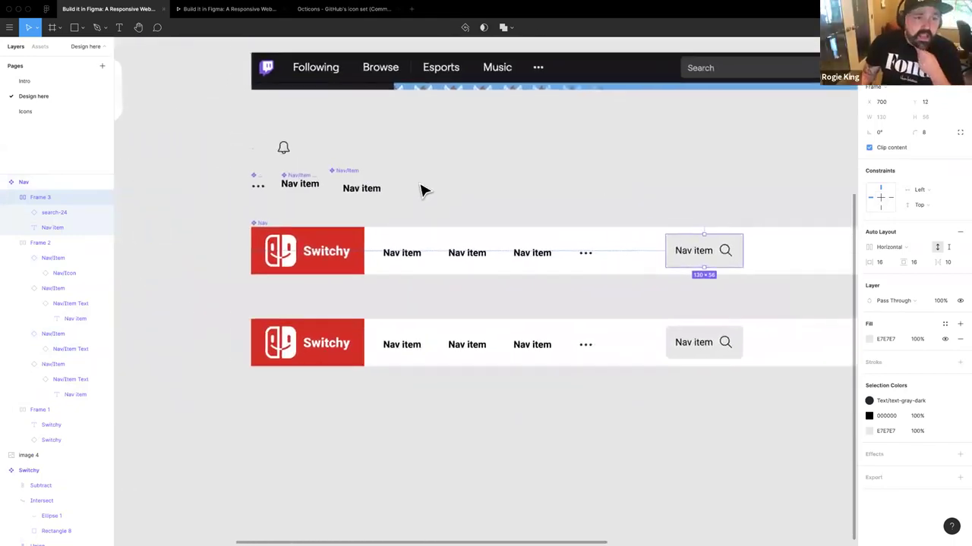
left_click(260, 190)
left_click(307, 193)
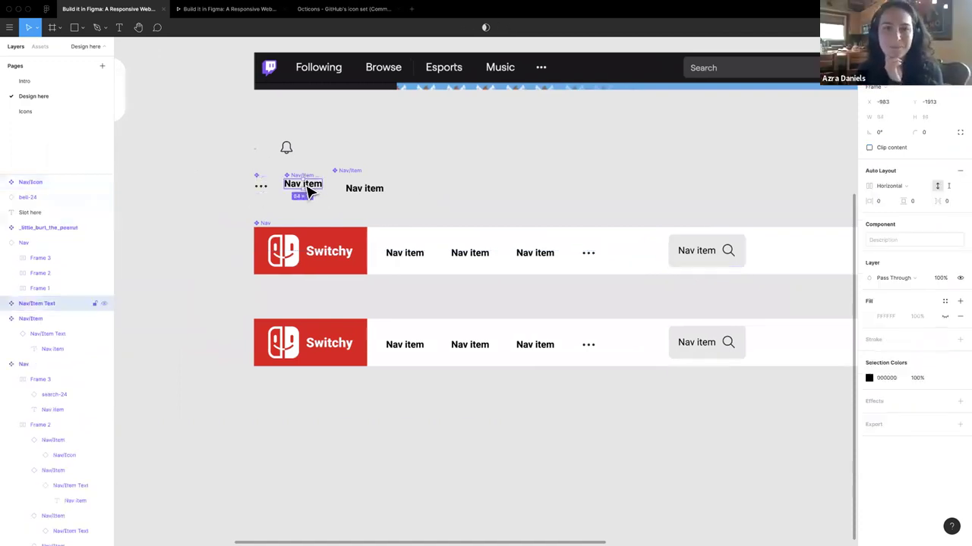
left_click(368, 197)
left_click_drag(367, 197, 368, 201)
left_click(285, 147)
left_click(466, 178)
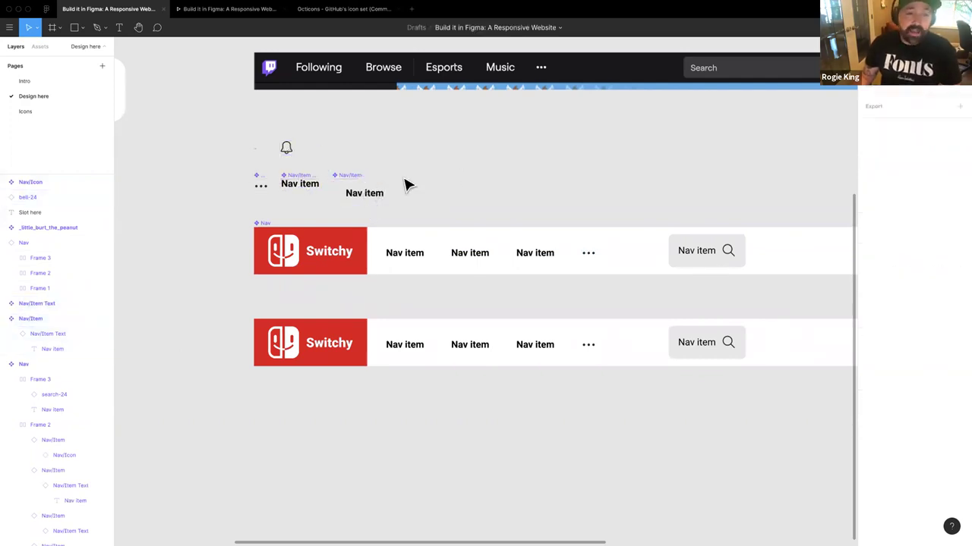
Step: Draw a grey rectangle in the empty canvas below the two nav bars and resize it to about 439 × 166
scroll(440, 201, "right", 3)
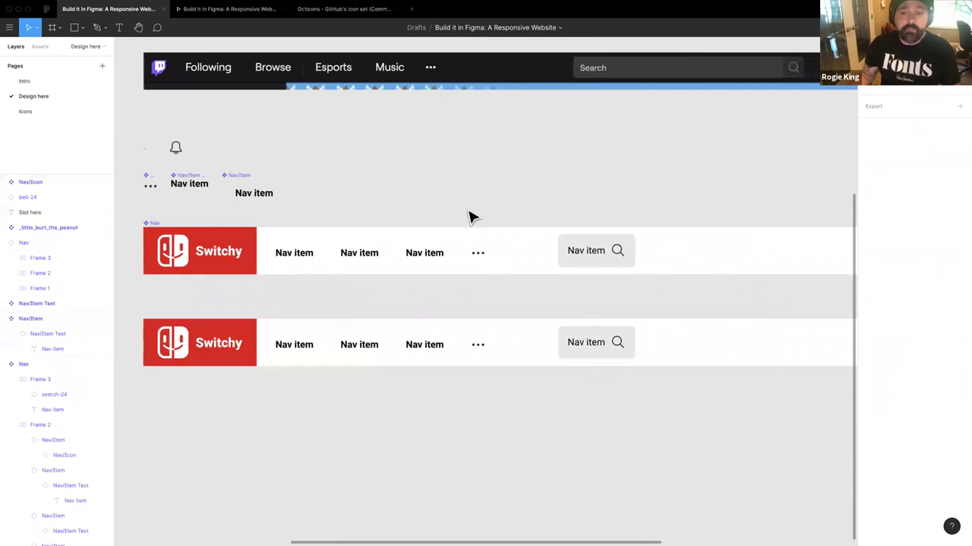
left_click(621, 258)
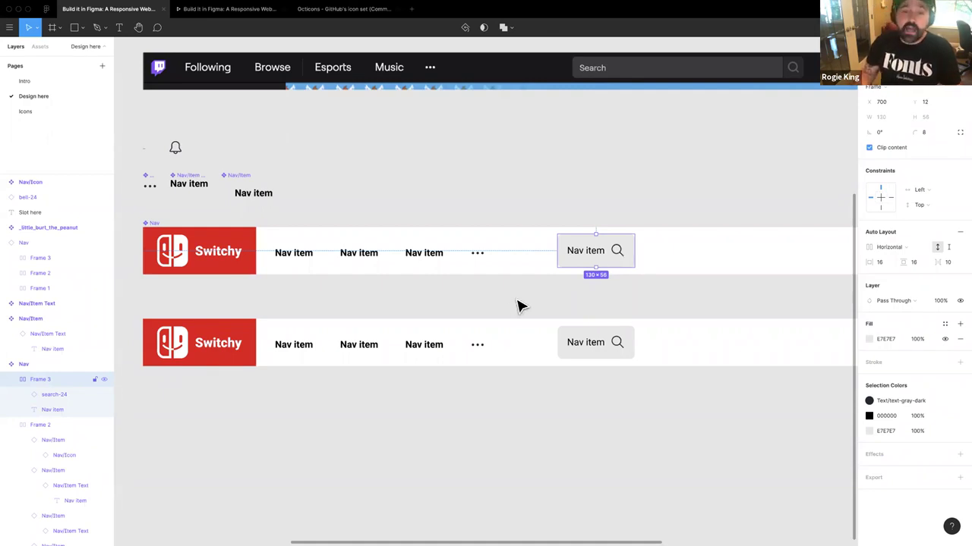
scroll(516, 300, "down", 2)
scroll(516, 299, "right", 2)
scroll(348, 386, "left", 3)
scroll(348, 382, "down", 5)
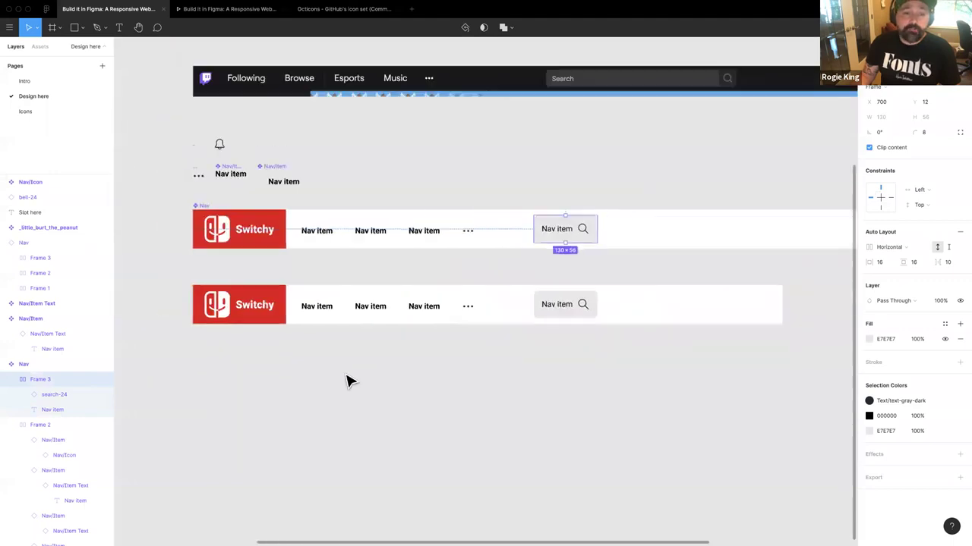
scroll(300, 339, "up", 2)
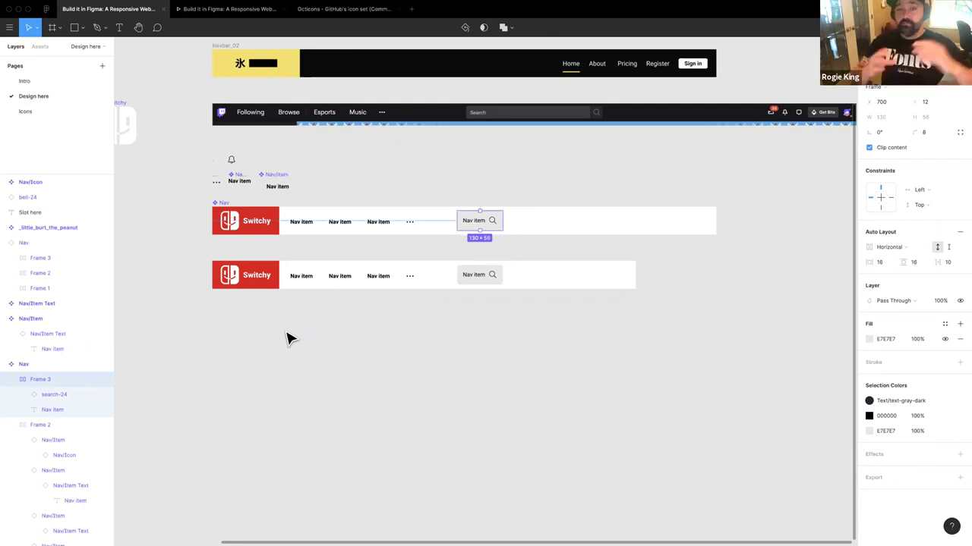
key("r")
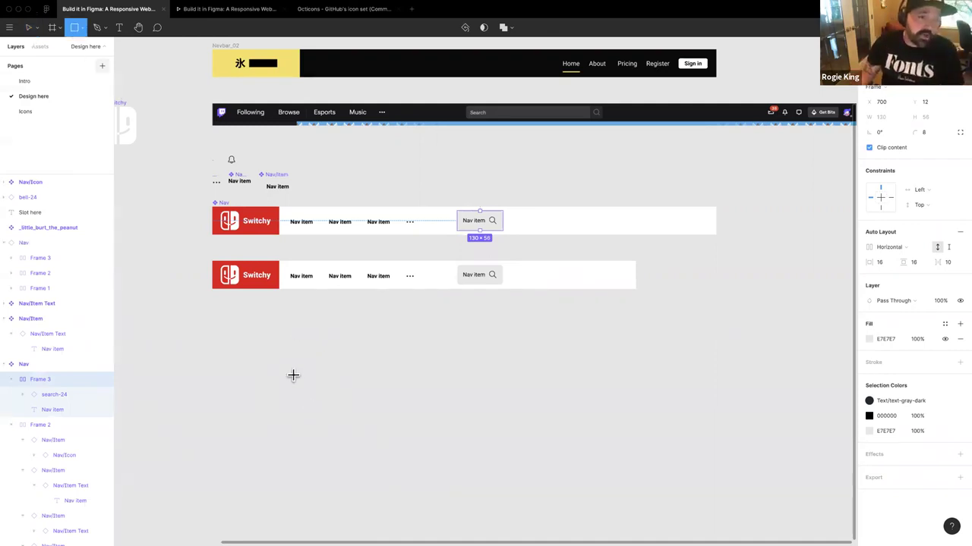
left_click_drag(245, 317, 312, 412)
left_click_drag(389, 451, 405, 460)
scroll(417, 221, "down", 3)
left_click_drag(375, 234, 448, 280)
left_click_drag(466, 237, 469, 242)
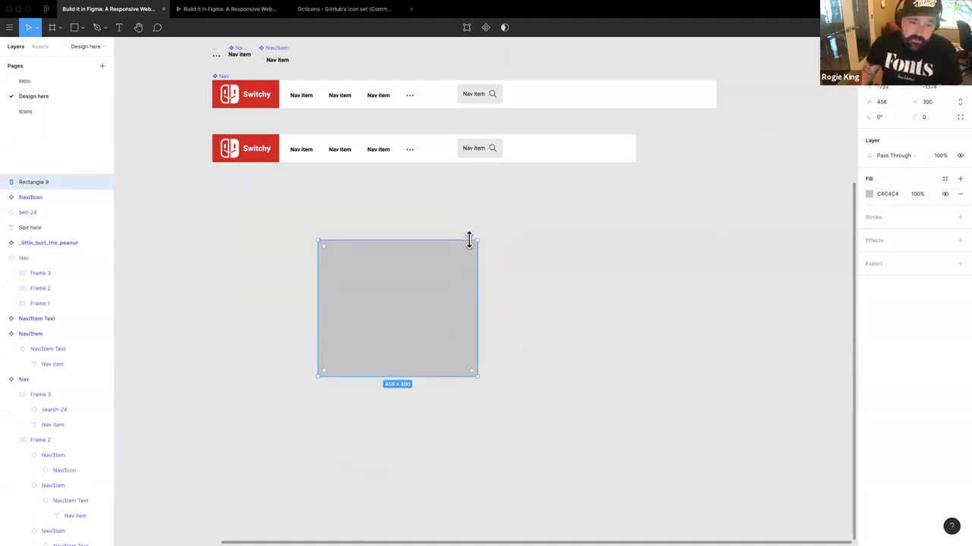
left_click_drag(392, 375, 410, 299)
mouse_move(477, 275)
left_mouse_down()
mouse_move(560, 275)
mouse_move(395, 273)
mouse_move(472, 275)
left_mouse_up()
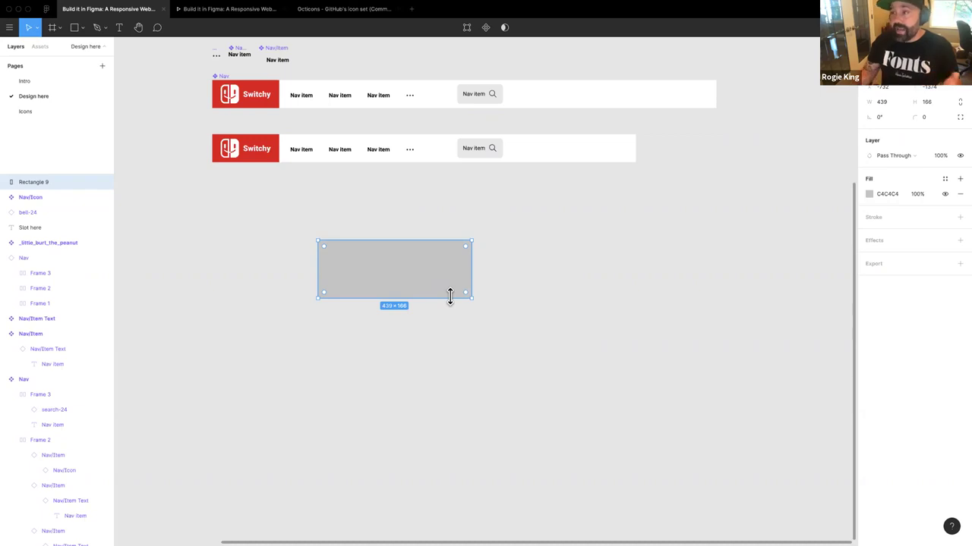
Step: Examine the dimensions of the search icon and the label inside the grey search frame of the main Nav component
double_click(495, 97)
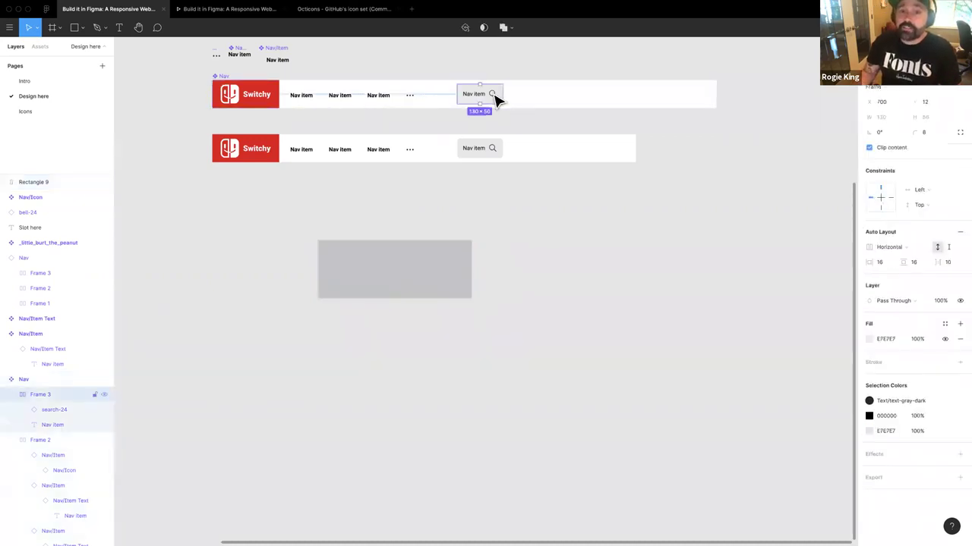
left_click(493, 96)
scroll(489, 95, "up", 5)
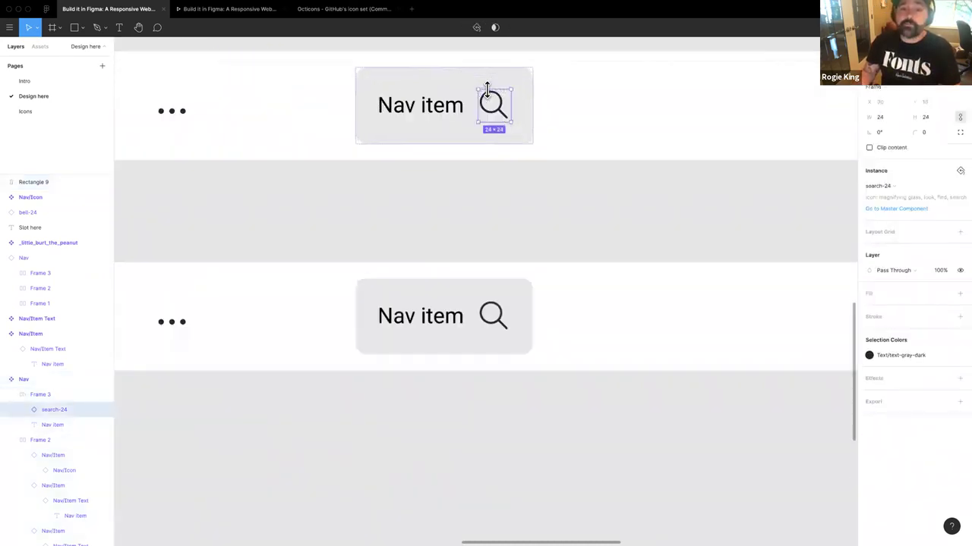
scroll(487, 90, "up", 2)
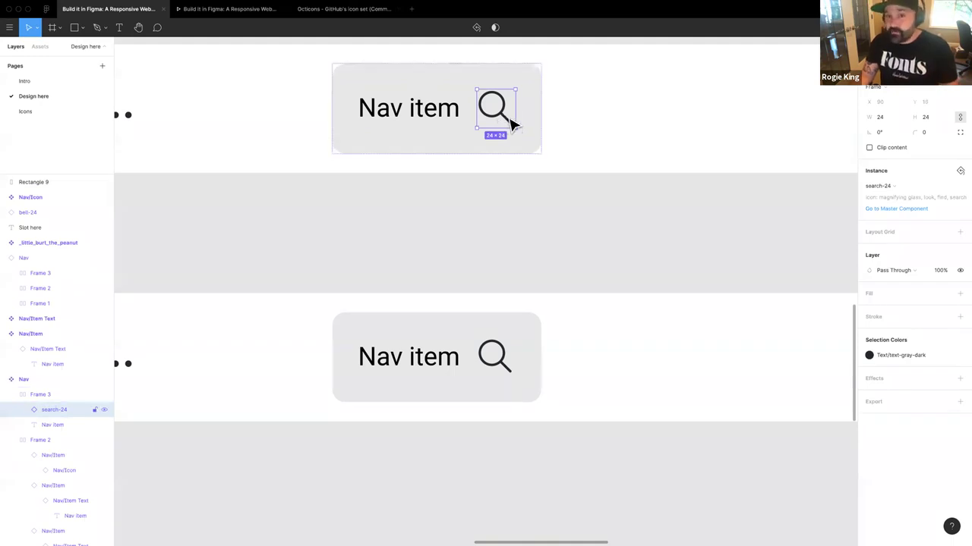
left_click(420, 113)
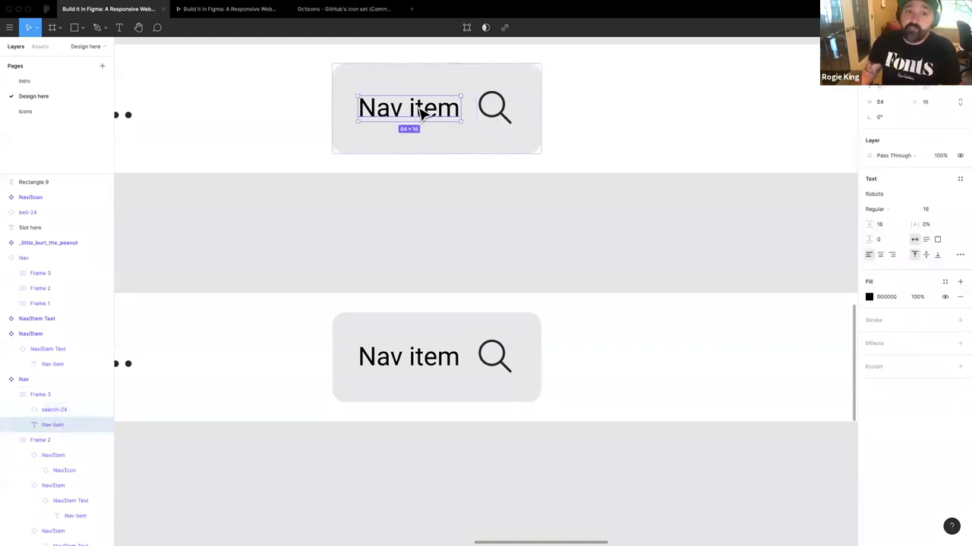
left_click(497, 120)
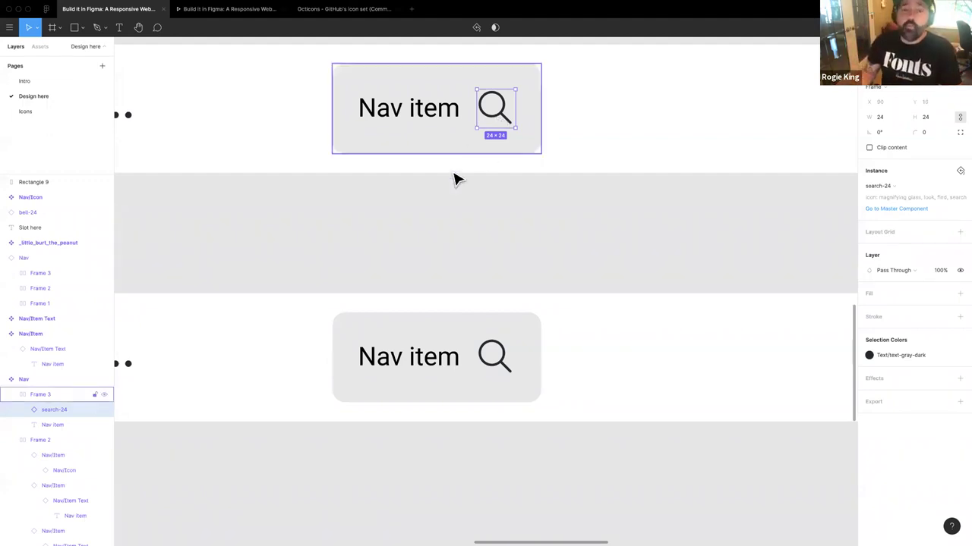
Step: Examine the Nav/Icon and Nav/Item Text components above the Switchy nav
scroll(455, 178, "down", 5)
scroll(256, 179, "left", 3)
scroll(250, 182, "left", 4)
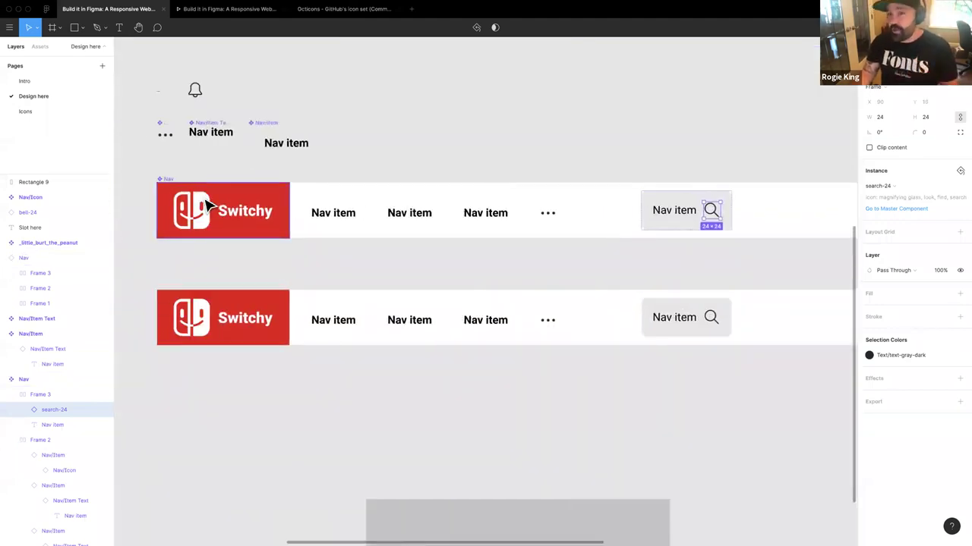
left_click(165, 136)
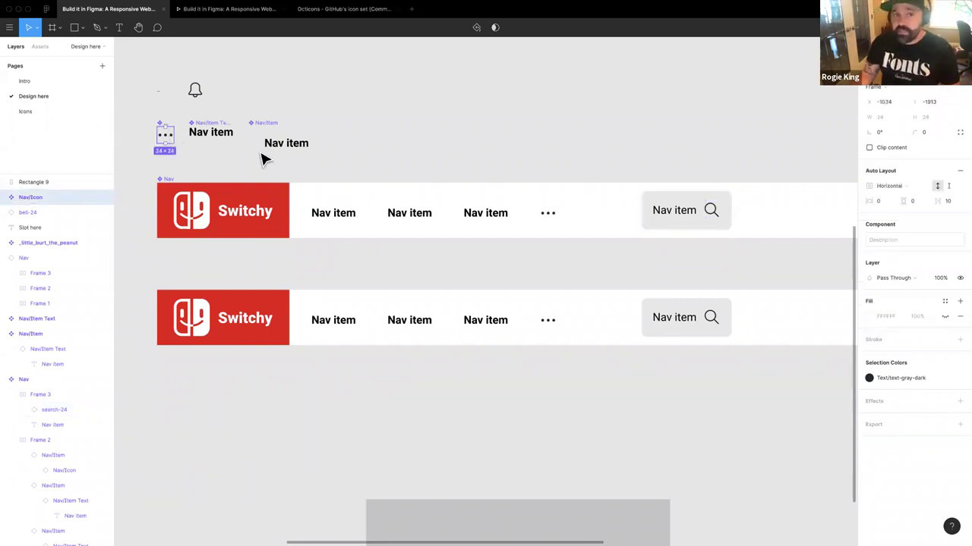
left_click(214, 136)
left_click(164, 136)
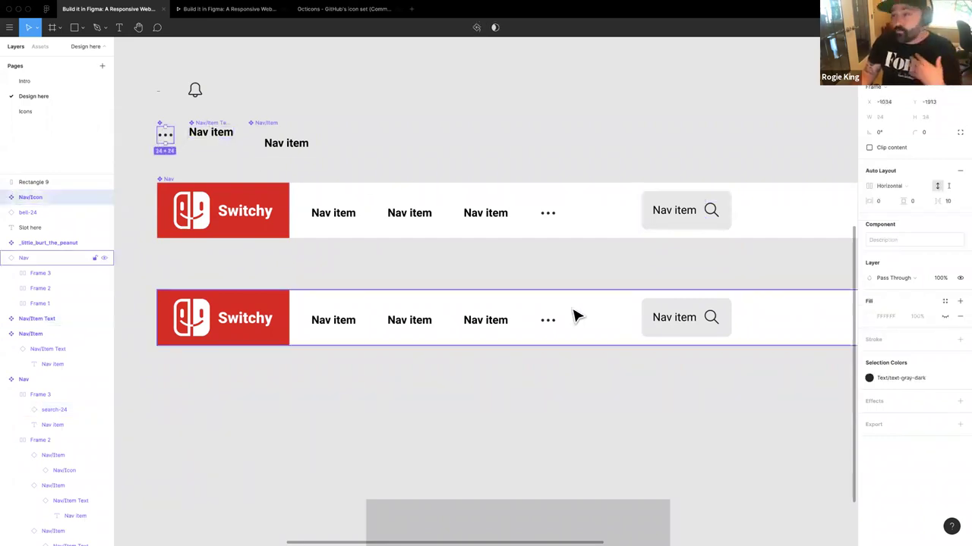
Step: Move the grey search frame out of the main Nav component onto the empty canvas above the nav bar
left_click(678, 216)
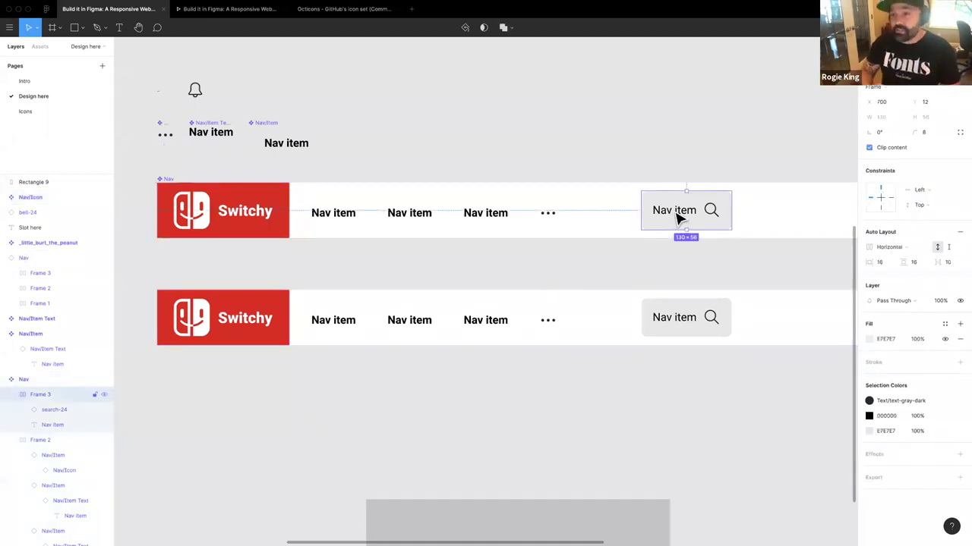
scroll(703, 256, "right", 3)
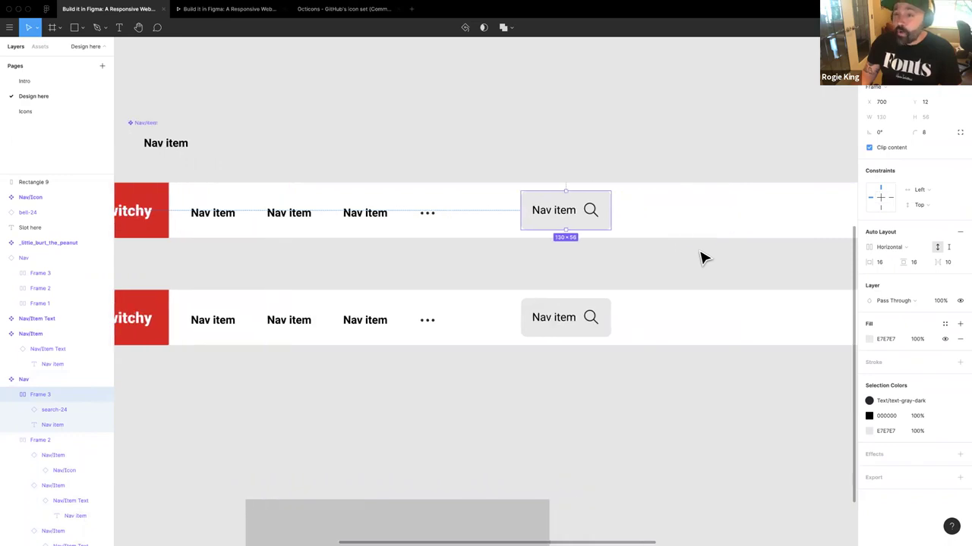
scroll(546, 265, "up", 1)
left_click_drag(568, 221, 544, 160)
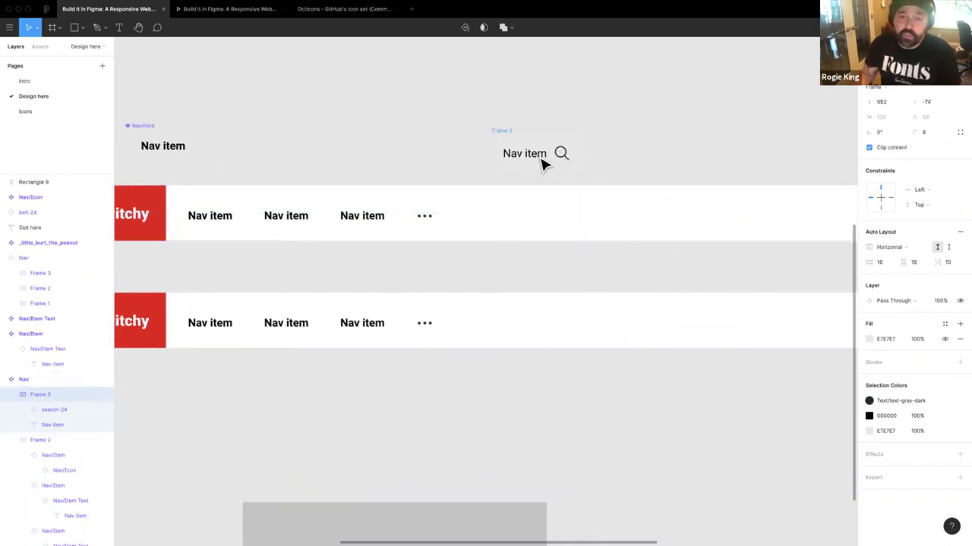
scroll(560, 178, "right", 3)
scroll(444, 178, "down", 1)
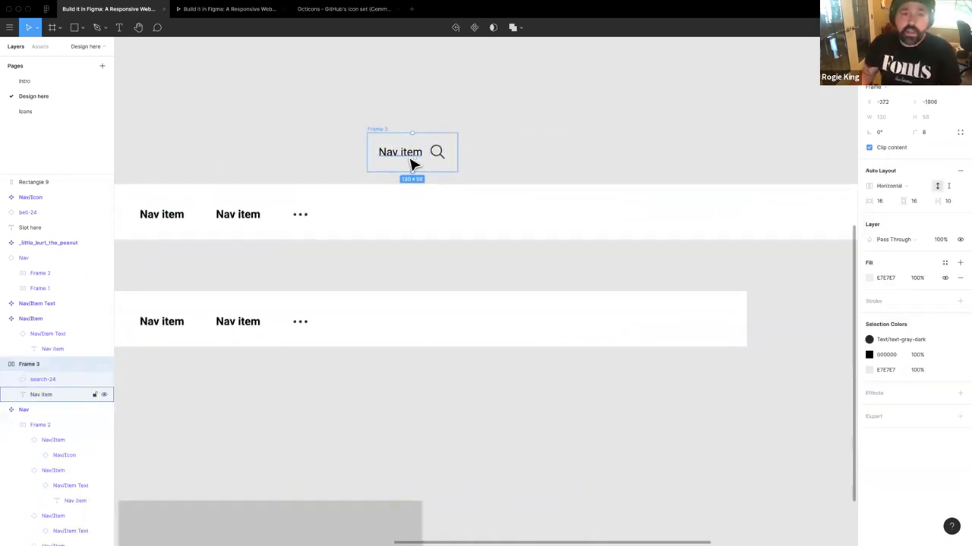
Step: Turn the search frame into a component named Input and place an instance of it in the main Nav after the three-dot icon
double_click(397, 155)
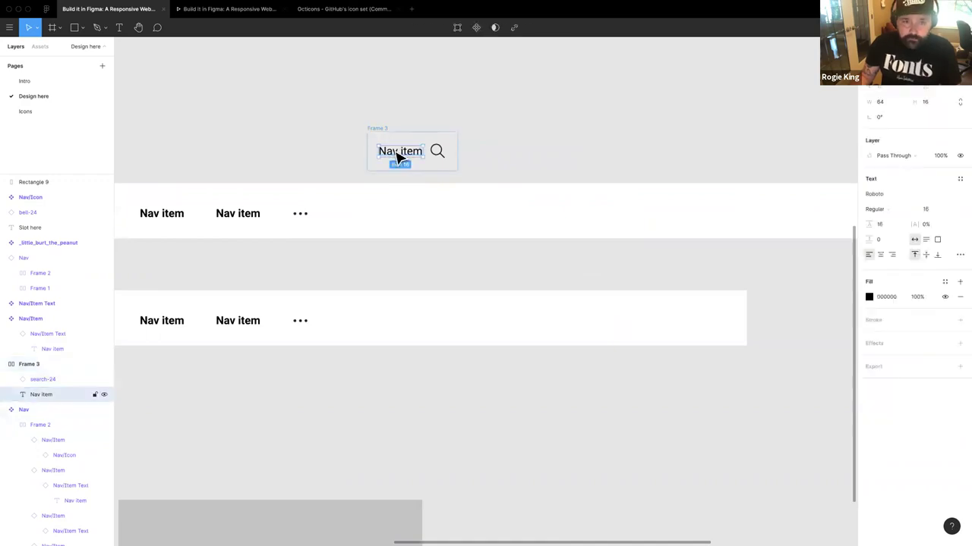
left_click(375, 135)
left_click(474, 28)
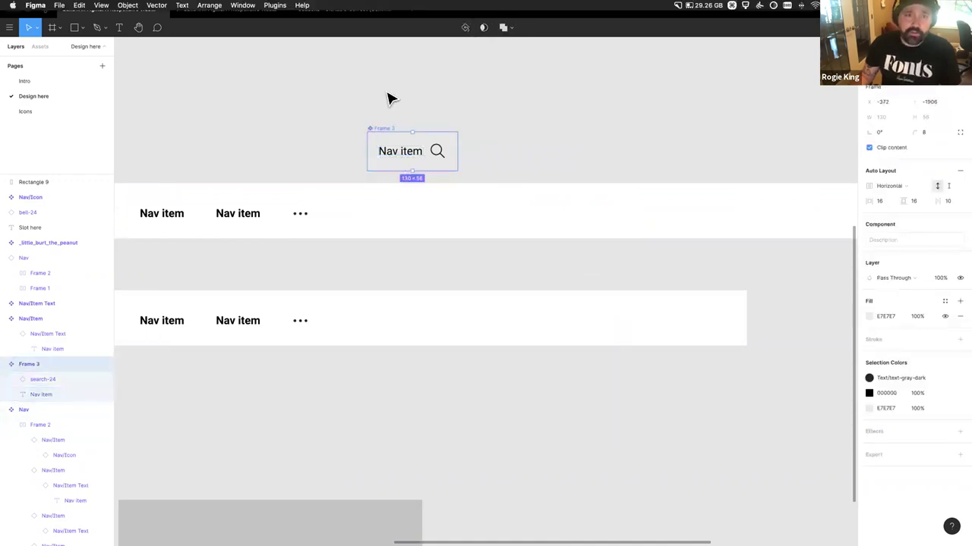
key("ctrl+r")
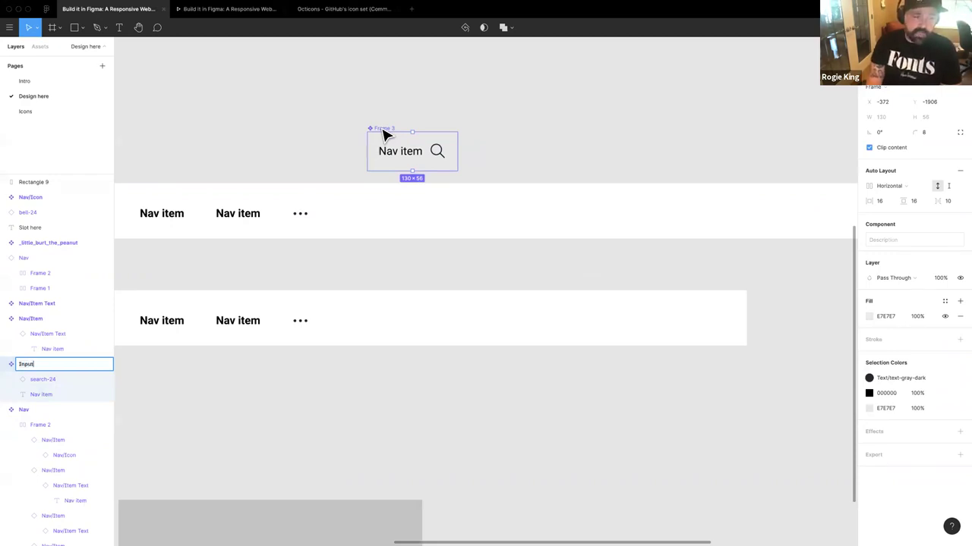
left_click(417, 164)
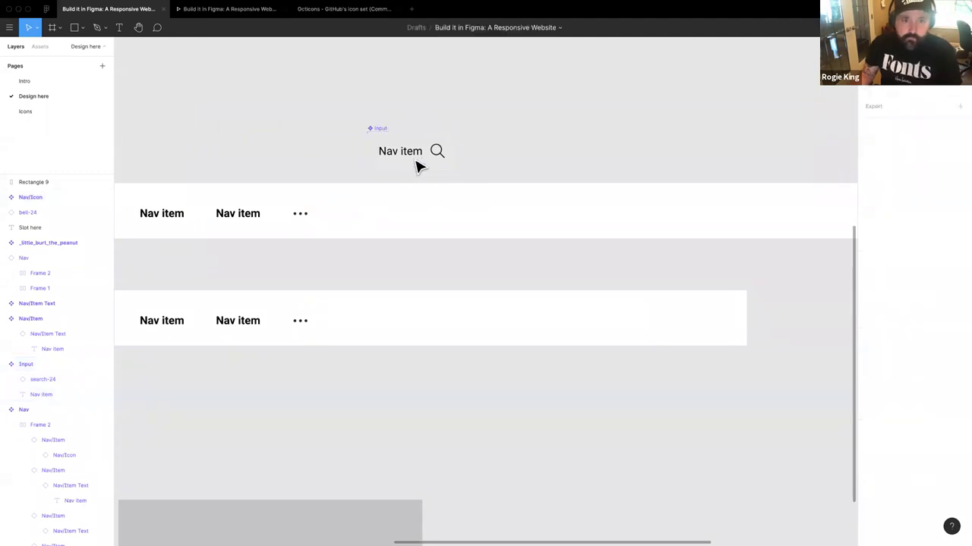
left_click_drag(396, 155, 430, 217)
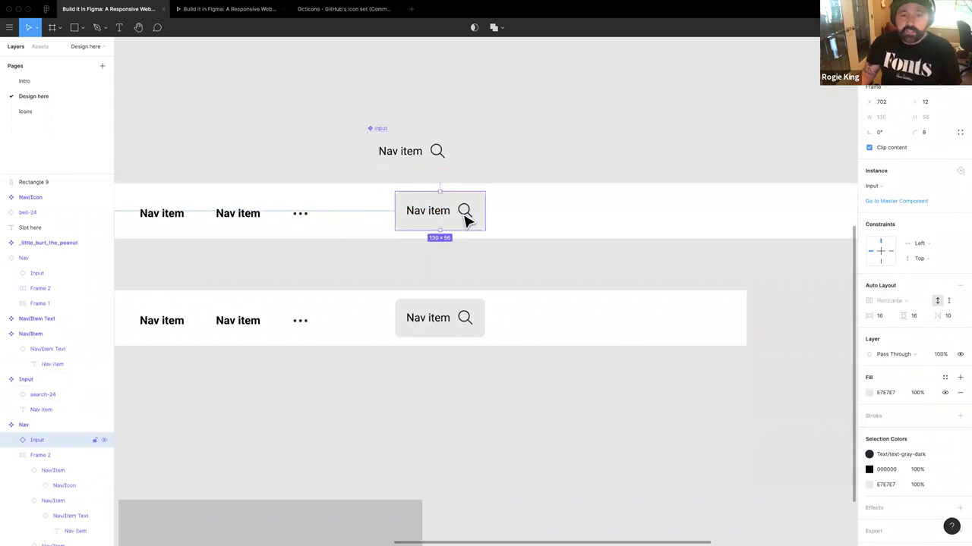
Step: Rename the search-24 icon layer inside the Input component as right-icon
double_click(437, 154)
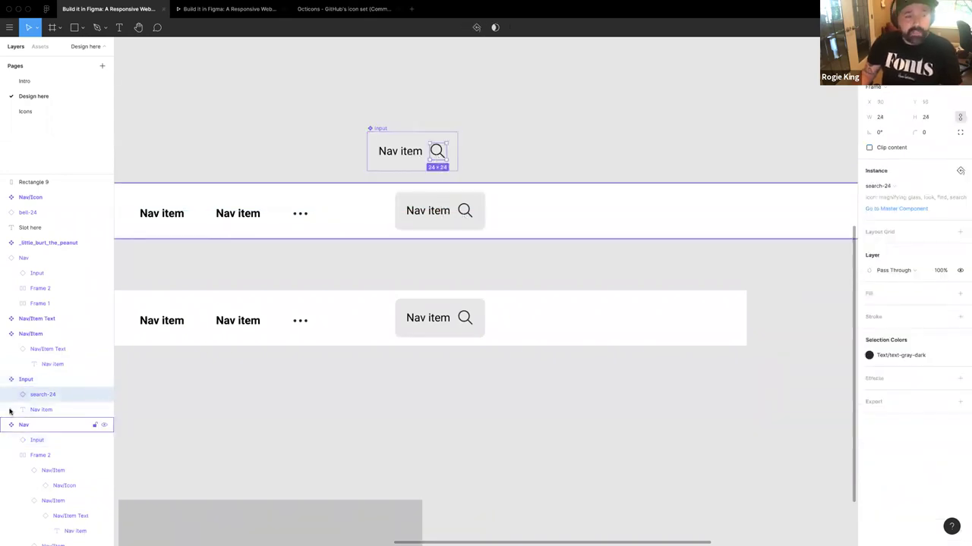
double_click(50, 395)
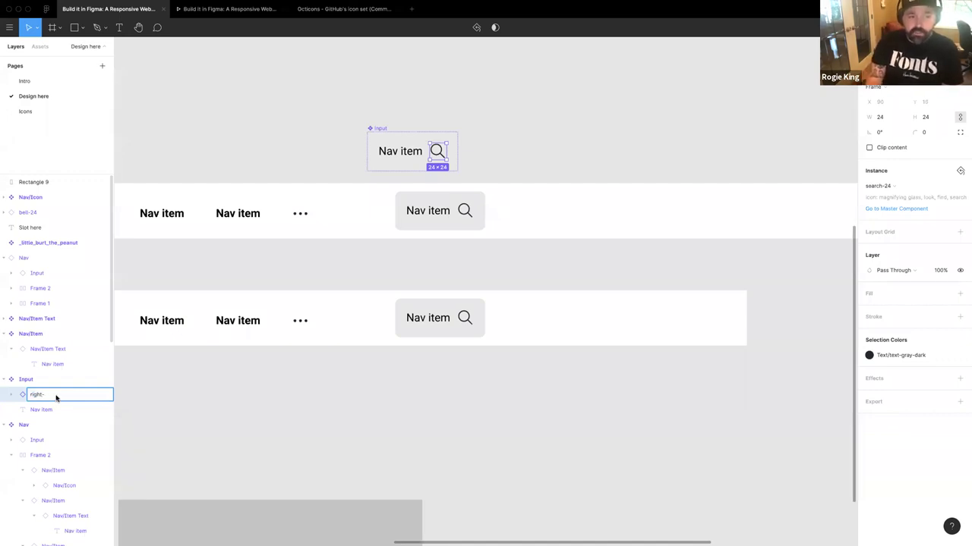
type("right-icon")
key("Return")
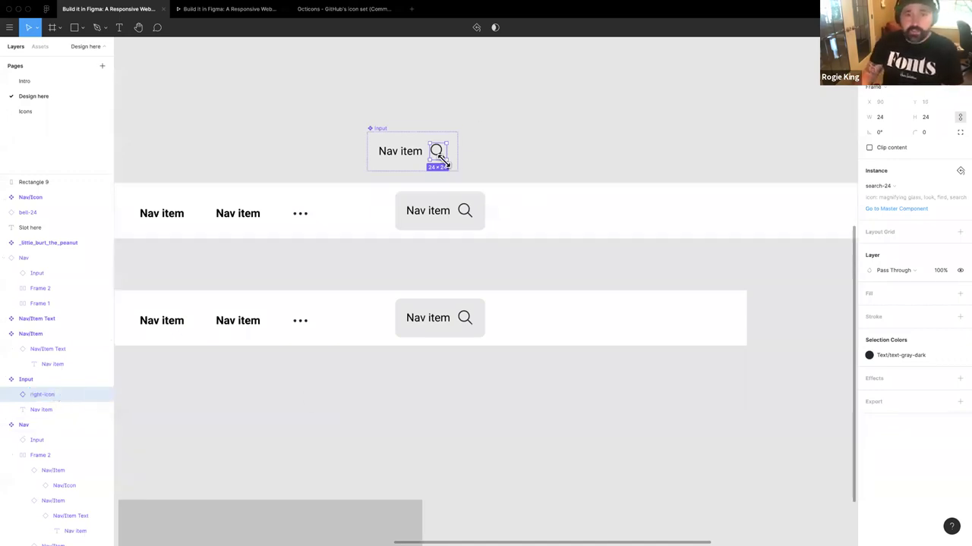
Step: Duplicate the icon in the Input component, place the copy before the label and name it left-icon
key("ctrl+d")
key("Left")
key("Left")
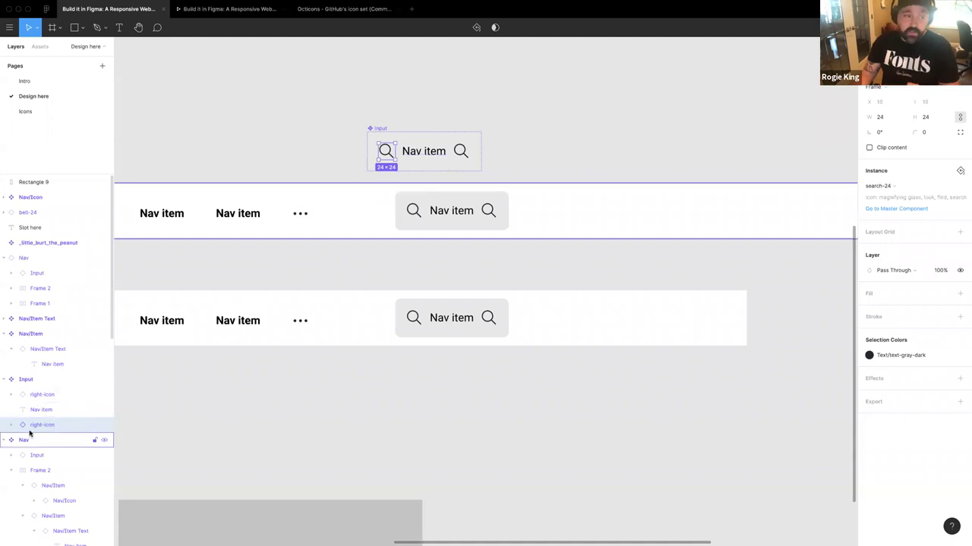
double_click(43, 425)
type("l")
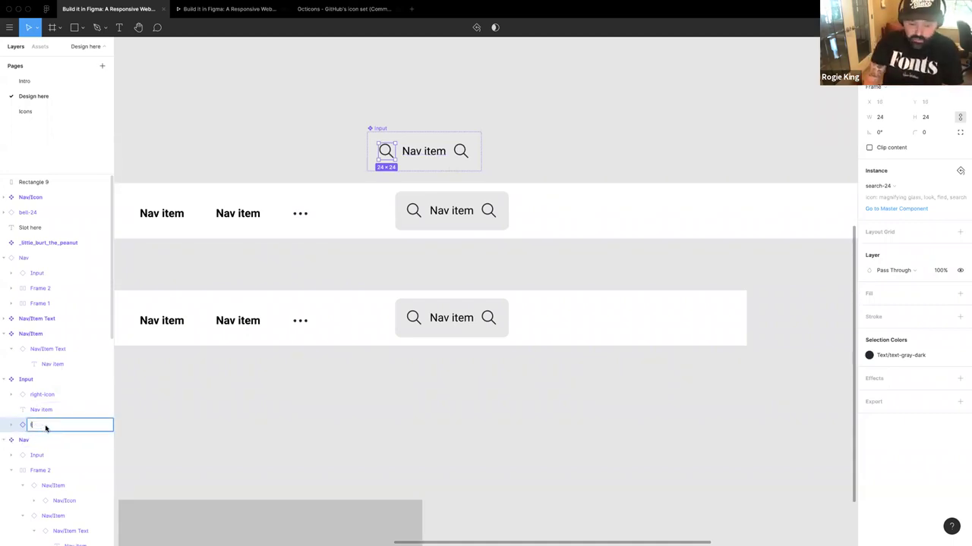
type("eft-icon")
key("Return")
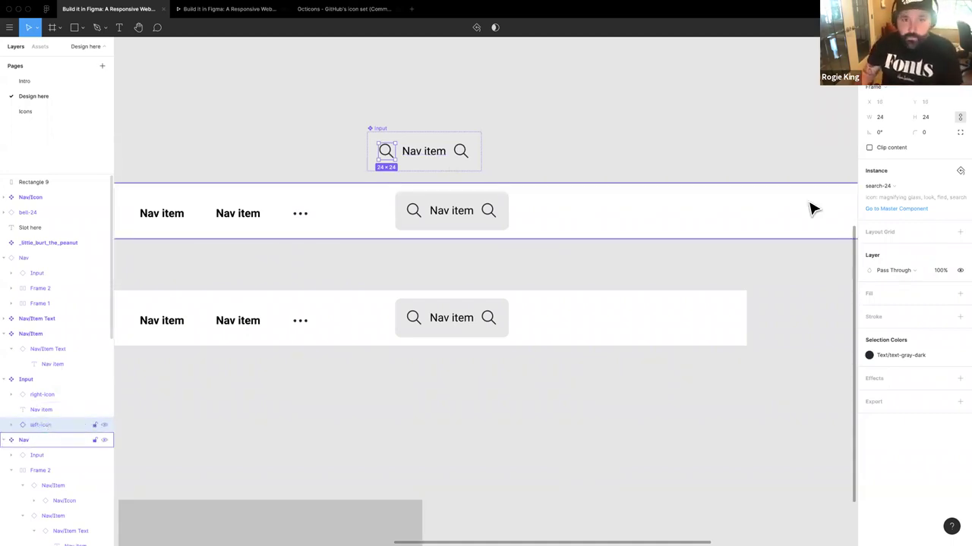
Step: Hide both the left-icon and right-icon layers in the Input master component
left_click(104, 425)
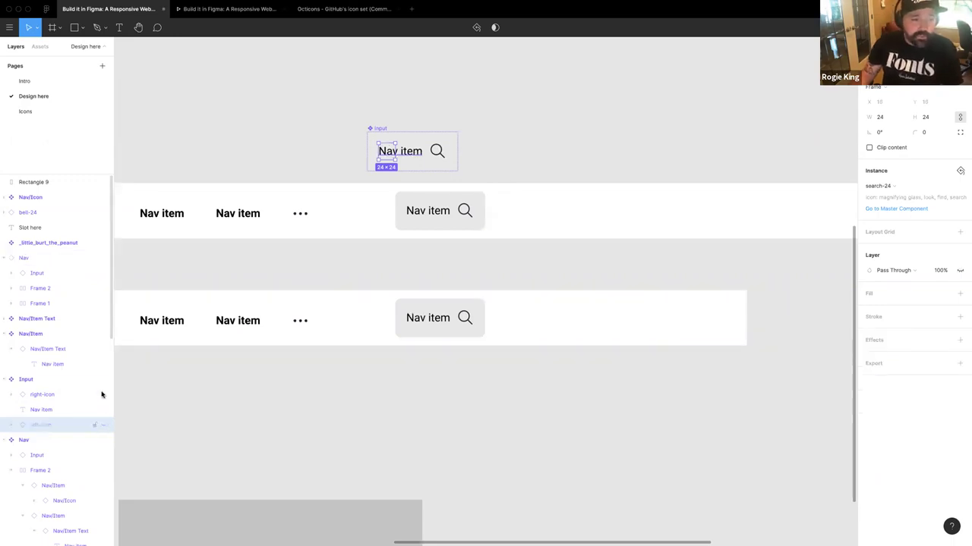
left_click(104, 394)
left_click(485, 163)
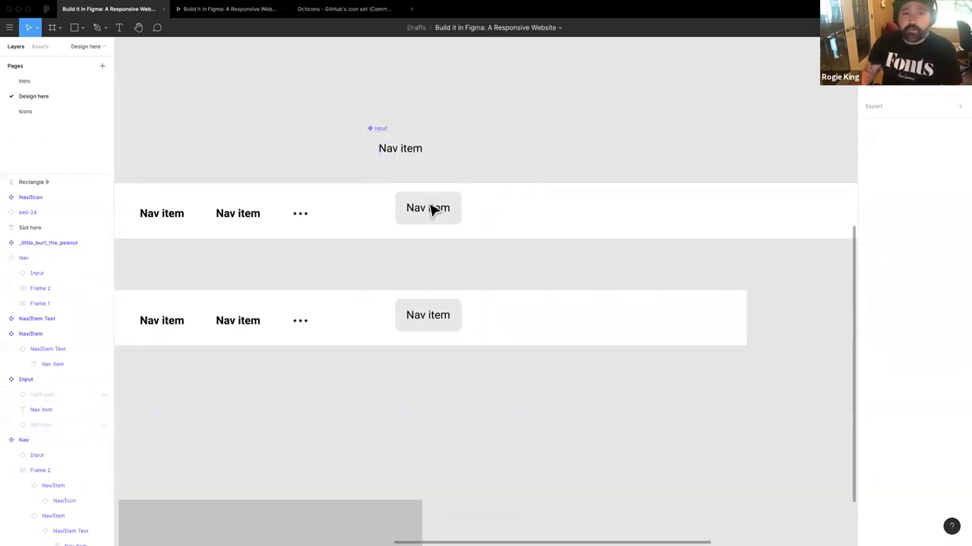
Step: Make the right-icon layer visible in the Input instance inside the main Nav component
left_click(432, 210)
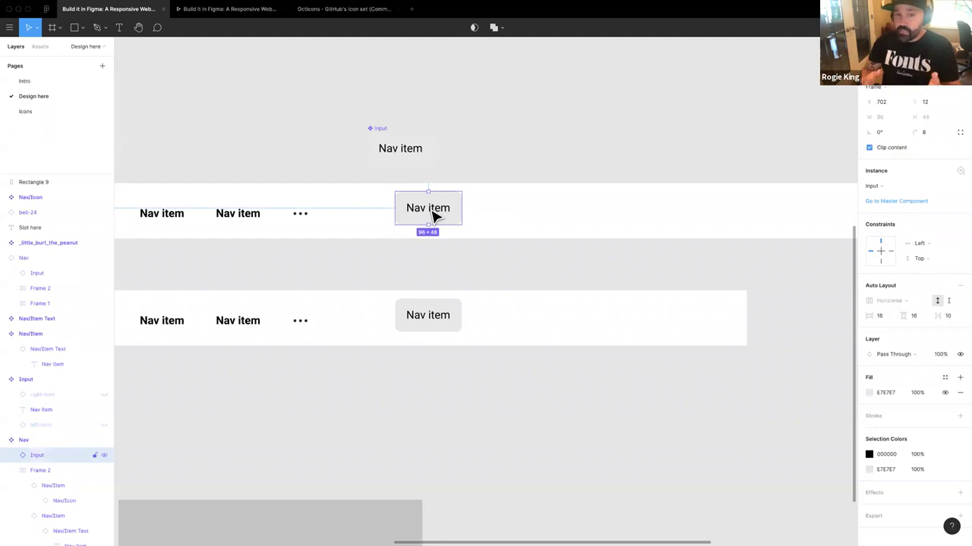
left_click(414, 161)
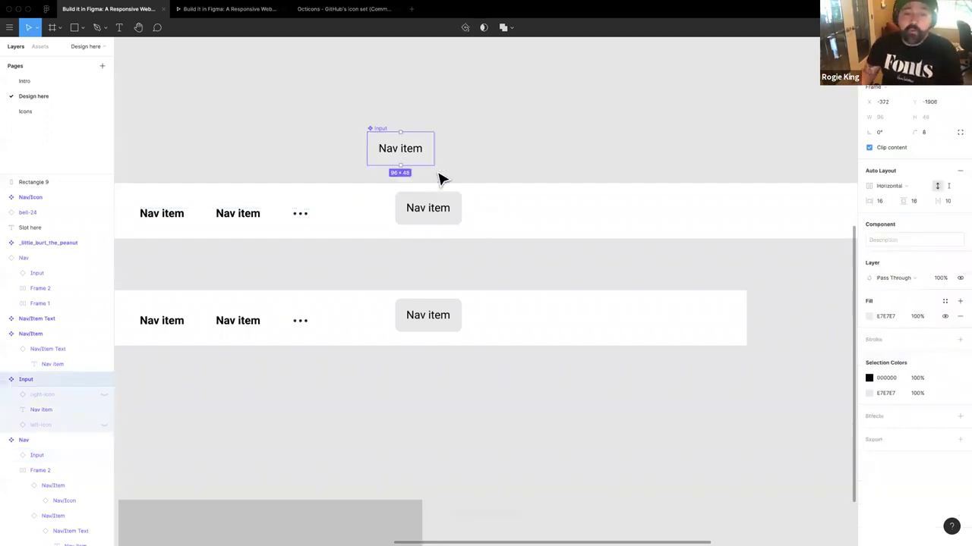
left_click(448, 220)
left_click(447, 220)
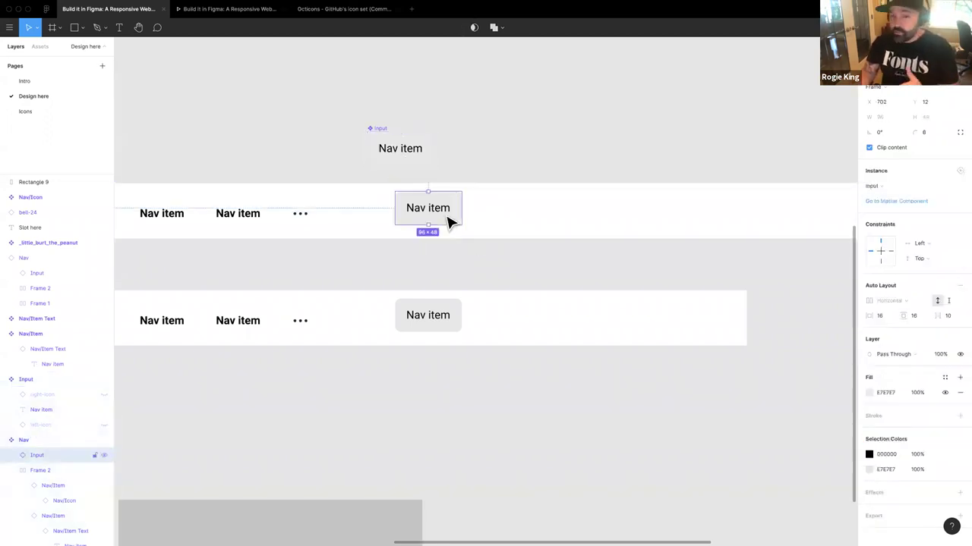
left_click(16, 456)
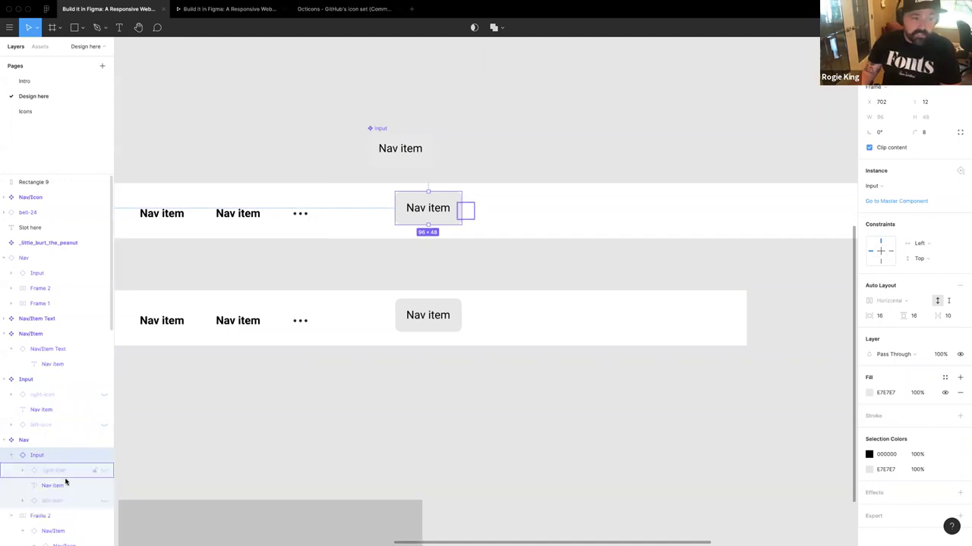
left_click(104, 470)
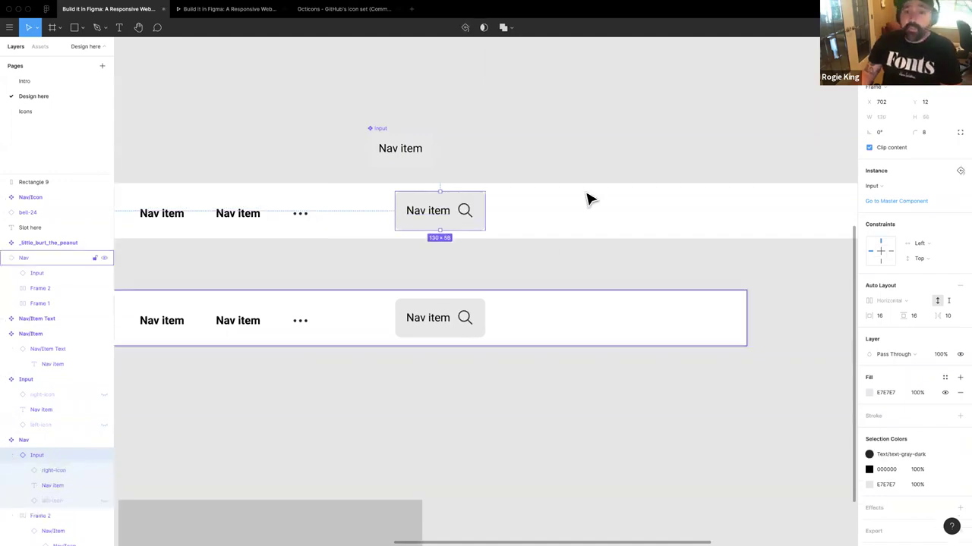
Step: Try swapping the right icon of the main Nav's Input instance for fire-24, and undo the swap
left_click(469, 217)
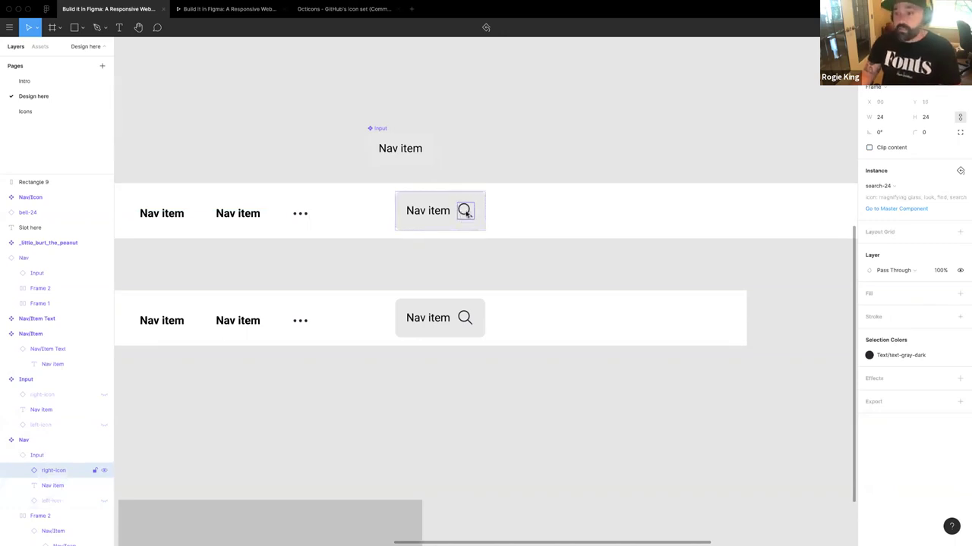
left_click(893, 186)
mouse_move(895, 247)
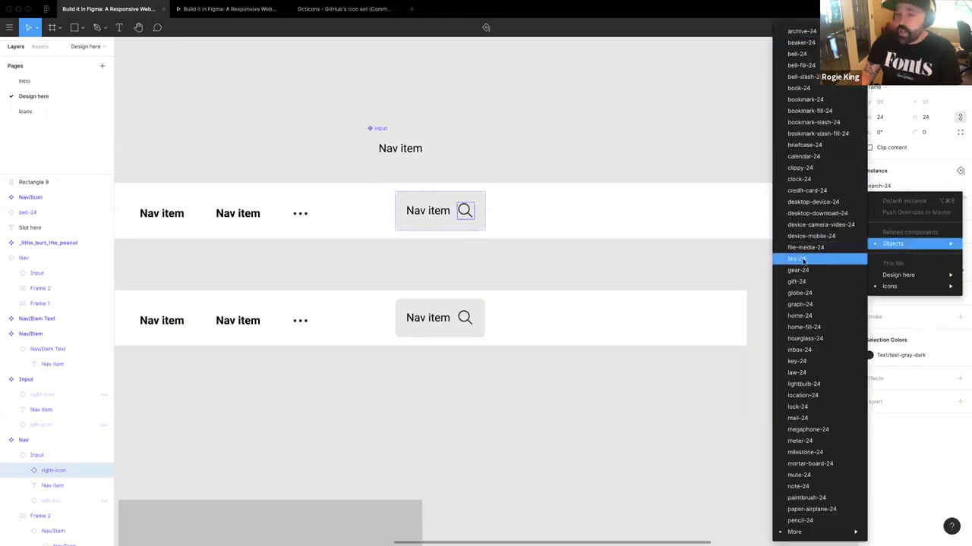
left_click(803, 261)
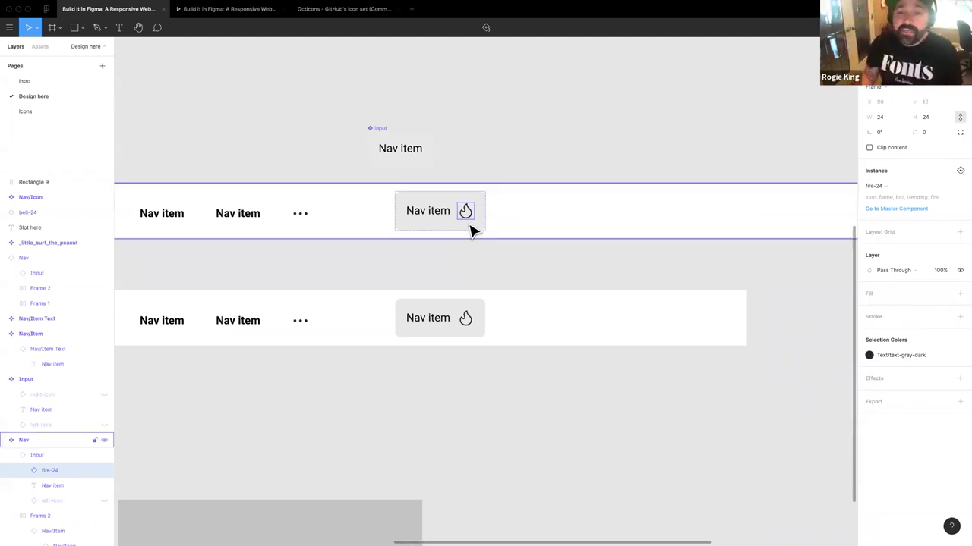
scroll(473, 217, "up", 3, "ctrl")
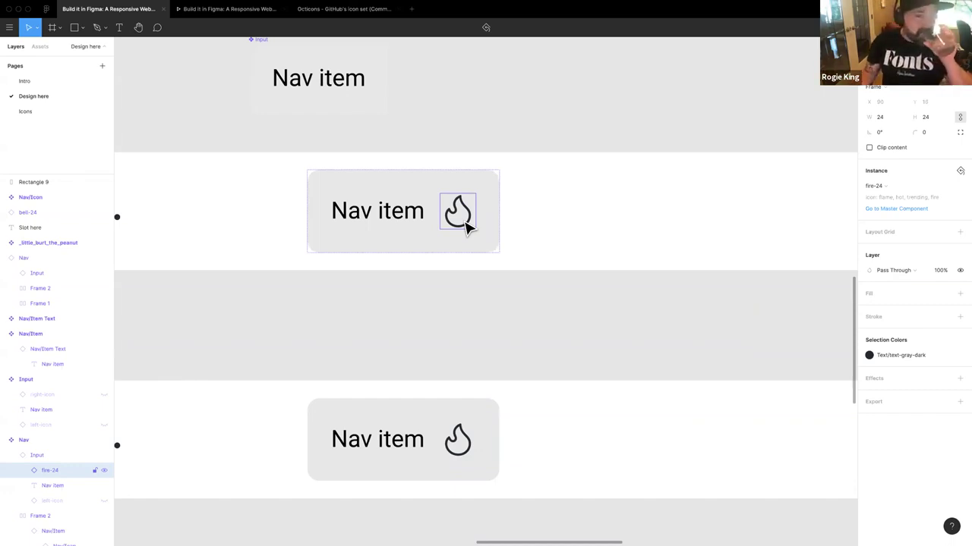
key("ctrl+z")
Step: Compare the label and right icon properties of the main Nav's Input instance with those of the Input master component
left_click(466, 317)
left_click(425, 218)
double_click(455, 220)
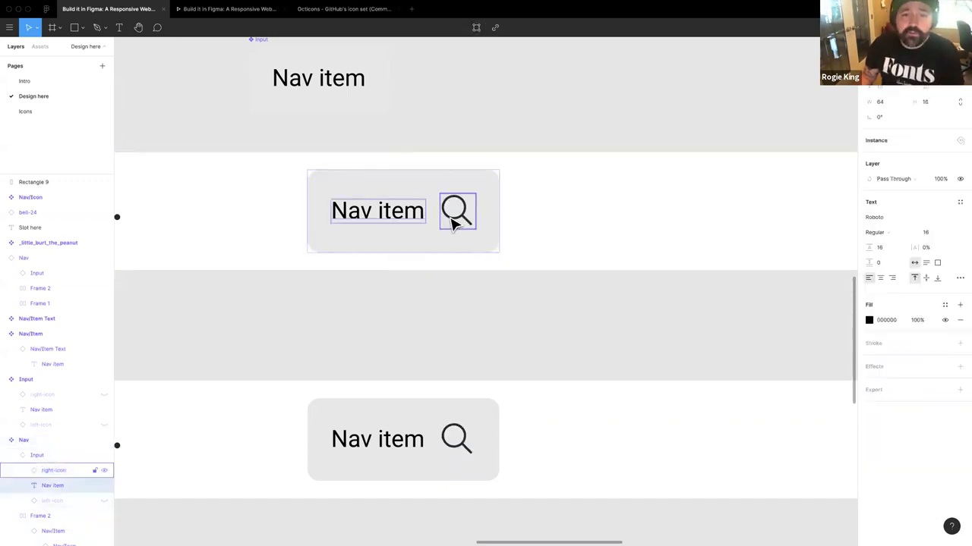
left_click(326, 77)
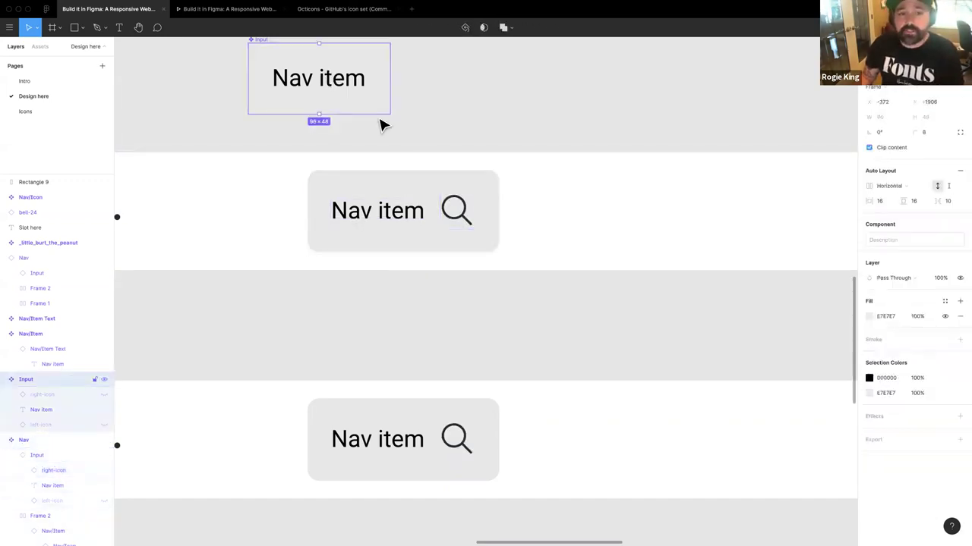
left_click(452, 220)
left_click(457, 220)
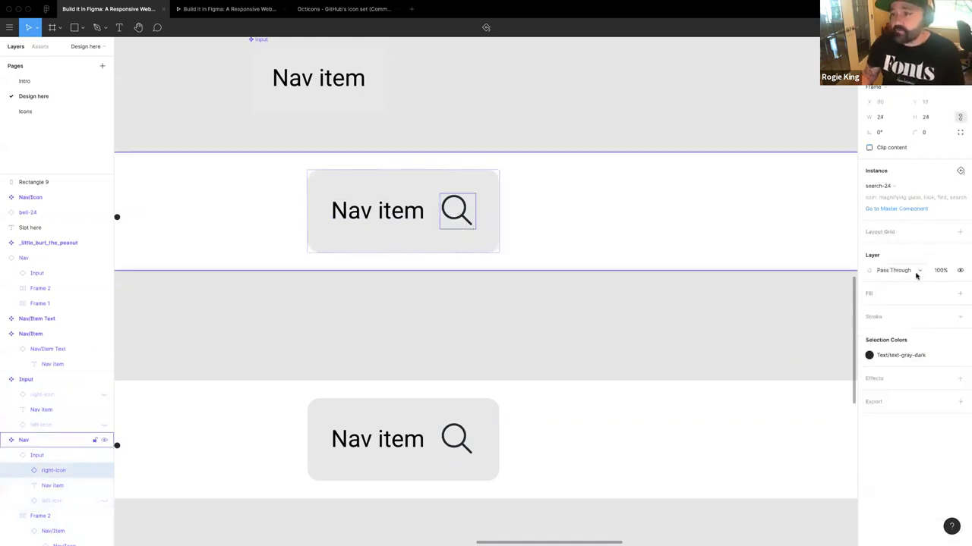
left_click(370, 222)
key("Escape")
key("Escape")
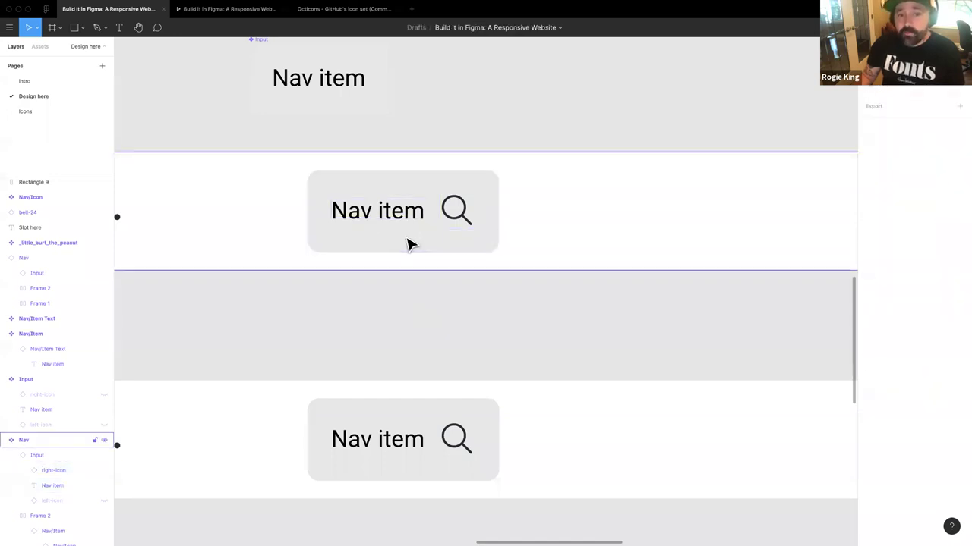
left_click(408, 245)
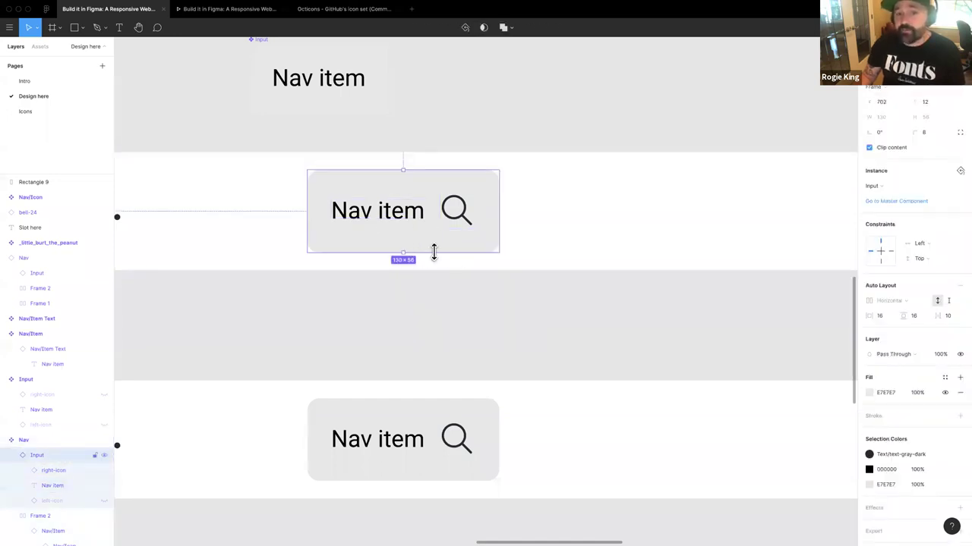
double_click(318, 91)
scroll(281, 102, "up", 3)
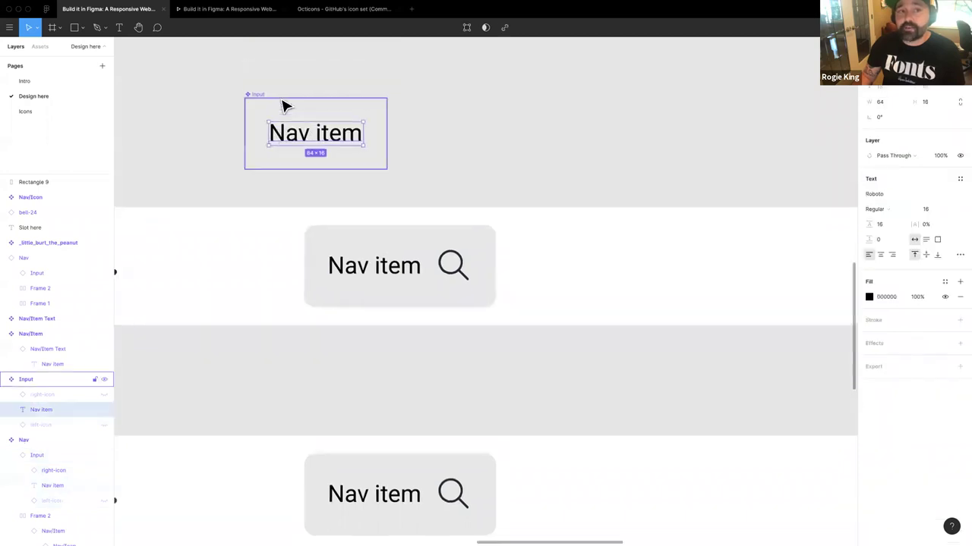
Step: Set the line height of the label text in the Input master component to 24
left_click(282, 187)
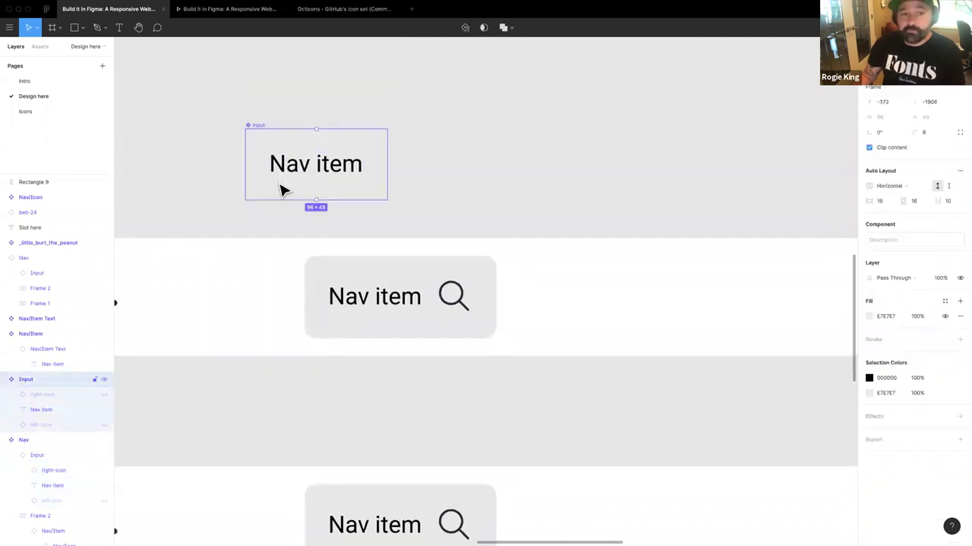
left_click(399, 330)
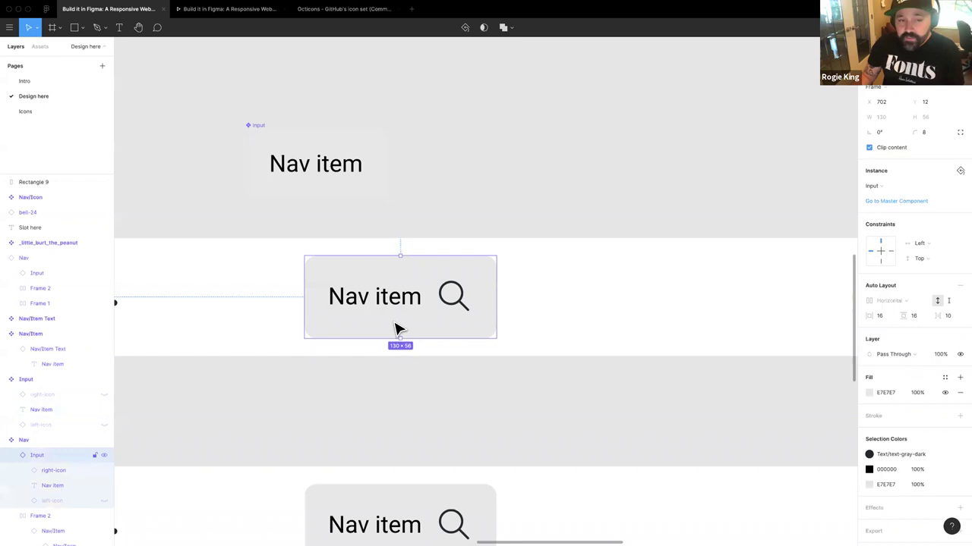
left_click(302, 177)
double_click(300, 174)
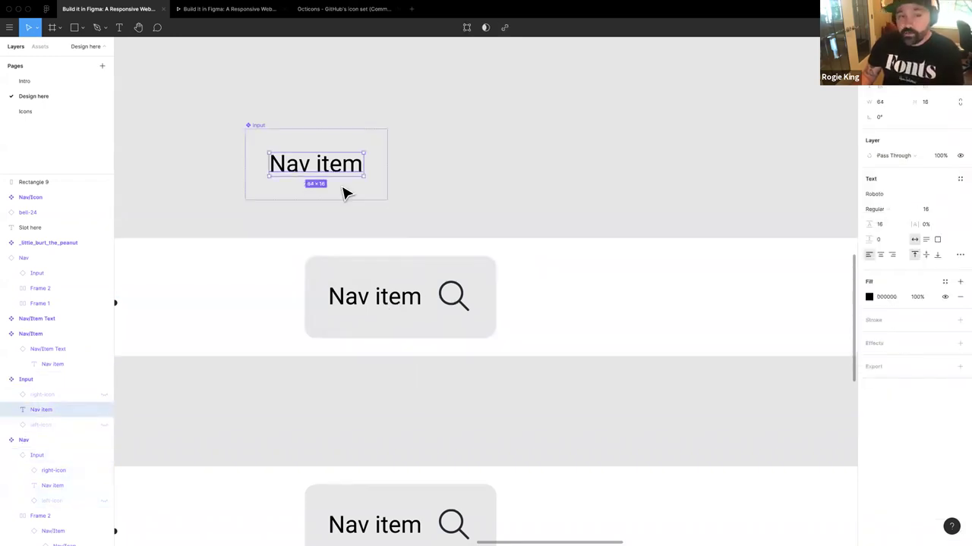
left_click(887, 227)
type("24")
key("Return")
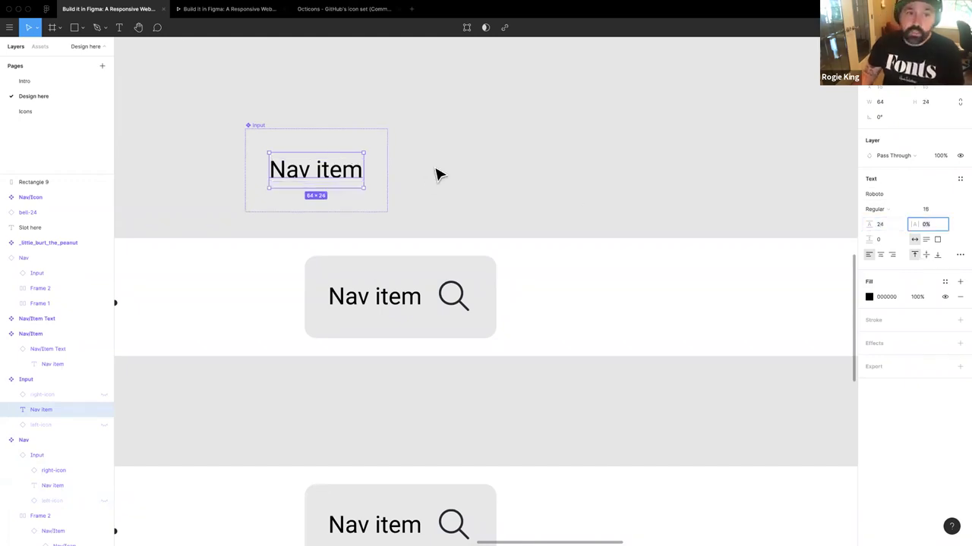
Step: Set the vertical auto layout padding of the Input master component to 12
left_click(305, 177)
left_click(915, 202)
key("Down")
key("Down")
key("Down")
key("Down")
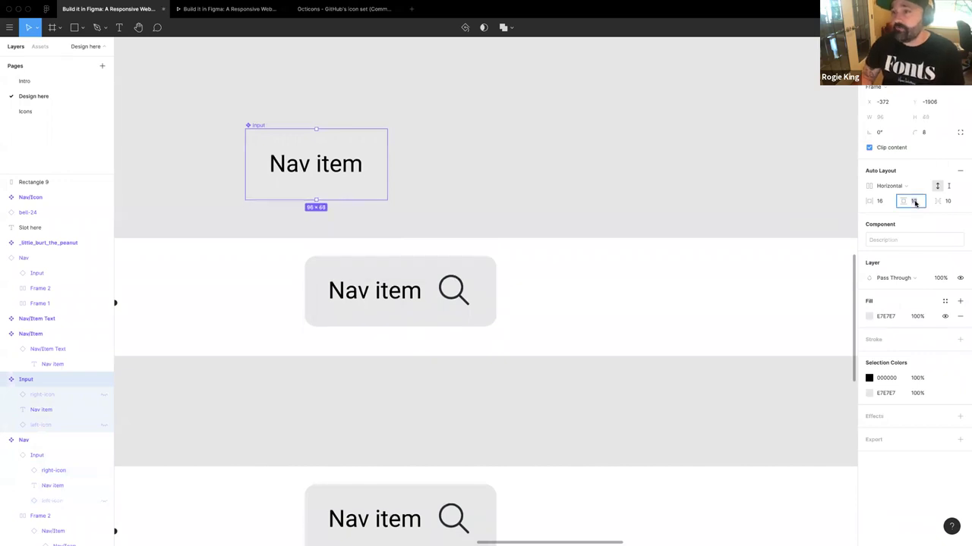
left_click(416, 212)
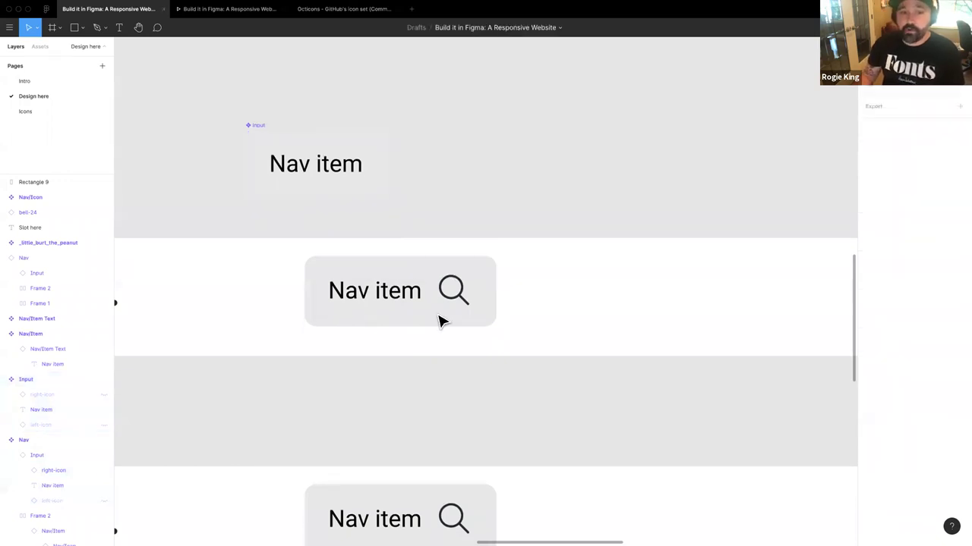
Step: Move the main Nav's Input instance vertically to Y 18 and change its label text to "Search"
left_click(405, 322)
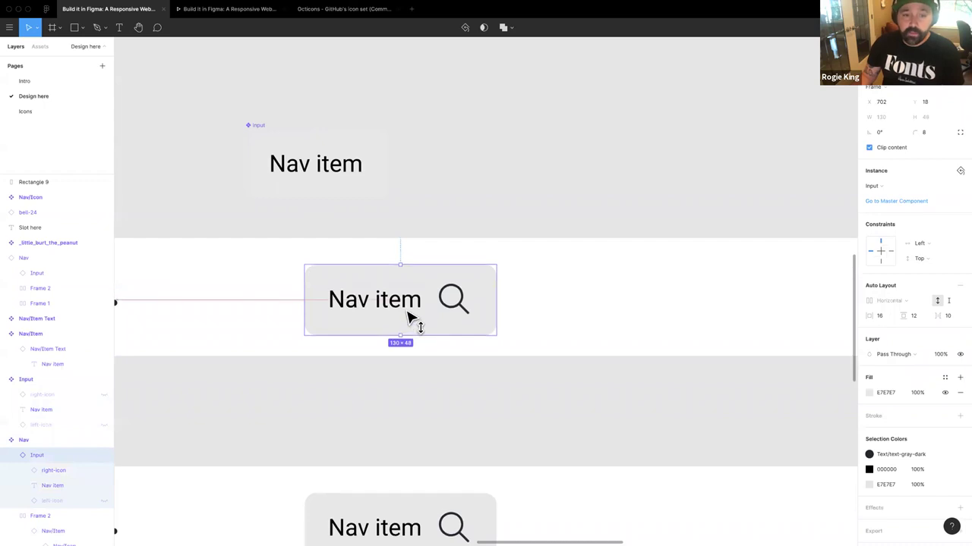
double_click(384, 306)
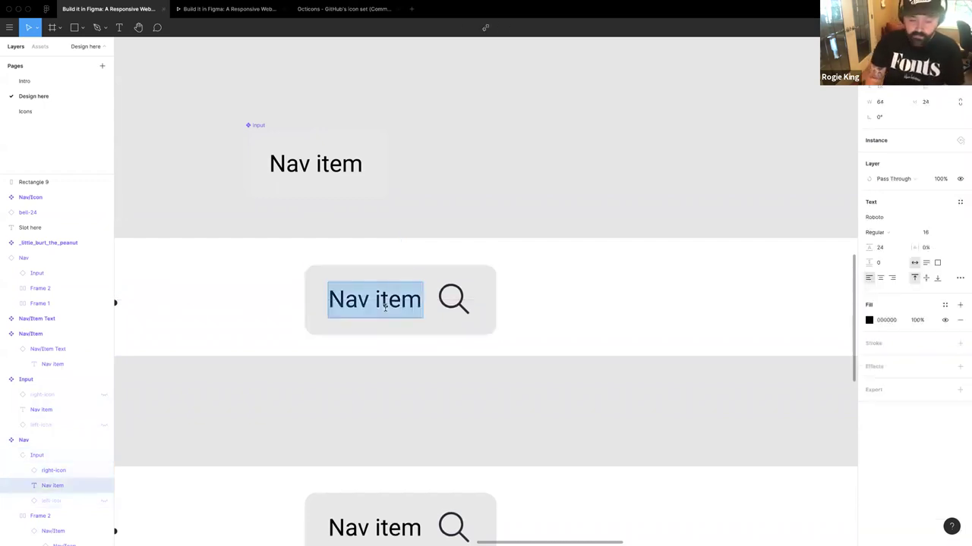
type("Serac")
key("BackSpace")
key("BackSpace")
type("arch")
key("BackSpace")
key("BackSpace")
key("BackSpace")
key("BackSpace")
key("BackSpace")
type("arch")
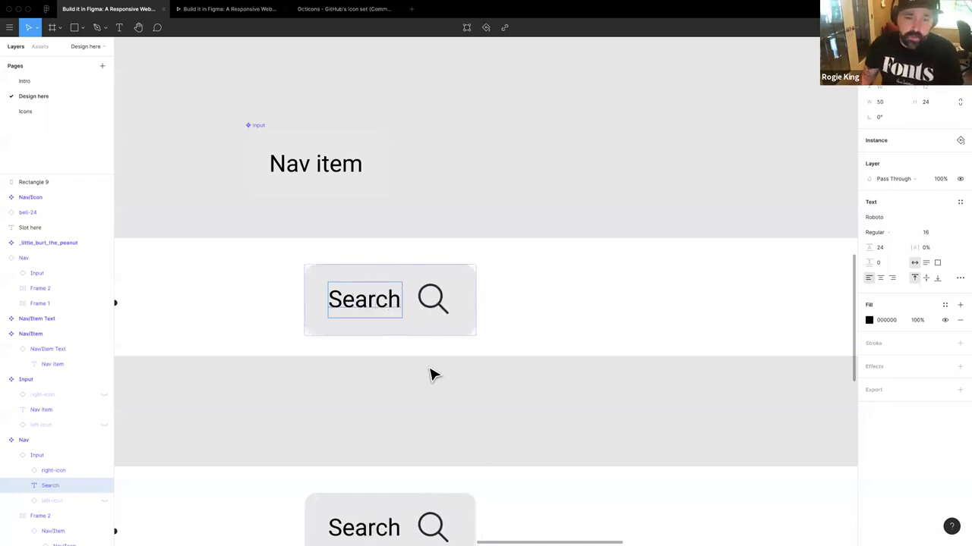
Step: Reduce the Search label's fill opacity to 20% in the main Nav's Input instance
left_click(371, 321)
left_click(369, 311, "super")
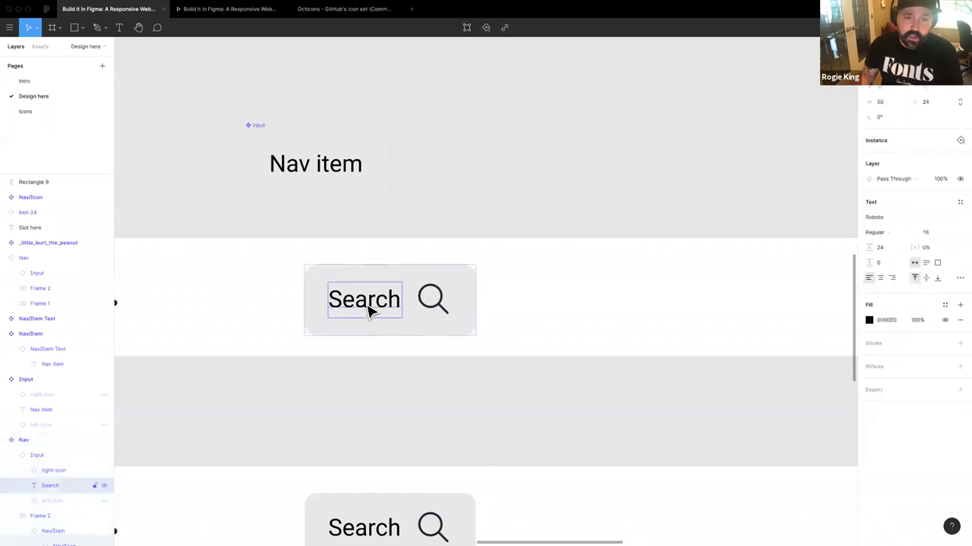
left_click(917, 321)
key("shift+Down")
key("shift+Down")
key("shift+Down")
key("shift+Down")
key("shift+Down")
key("shift+Down")
key("shift+Down")
key("shift+Down")
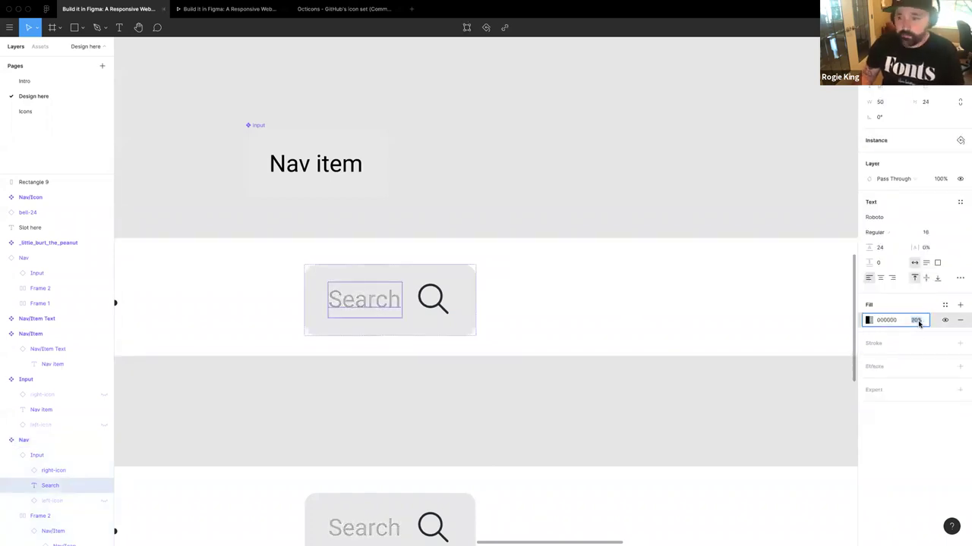
left_click(464, 406)
left_click(403, 320, "super")
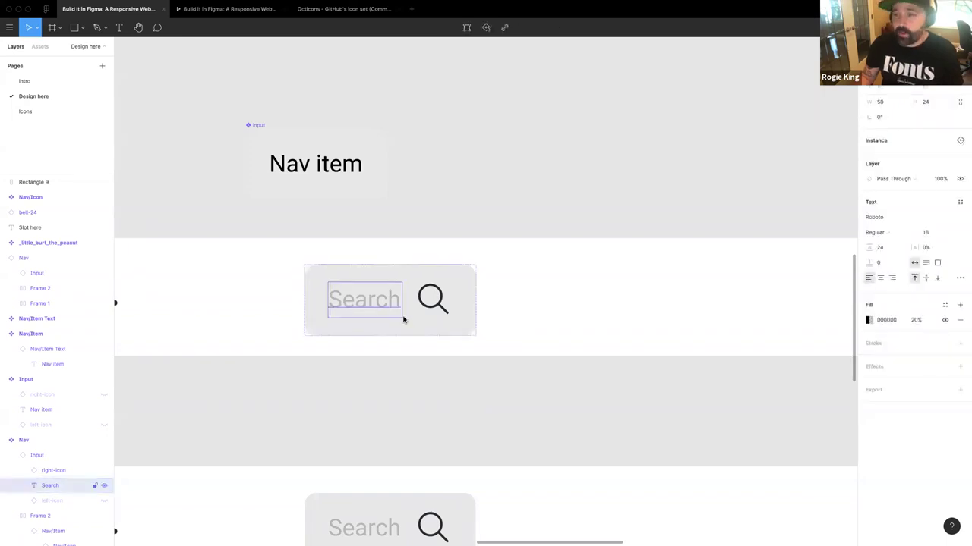
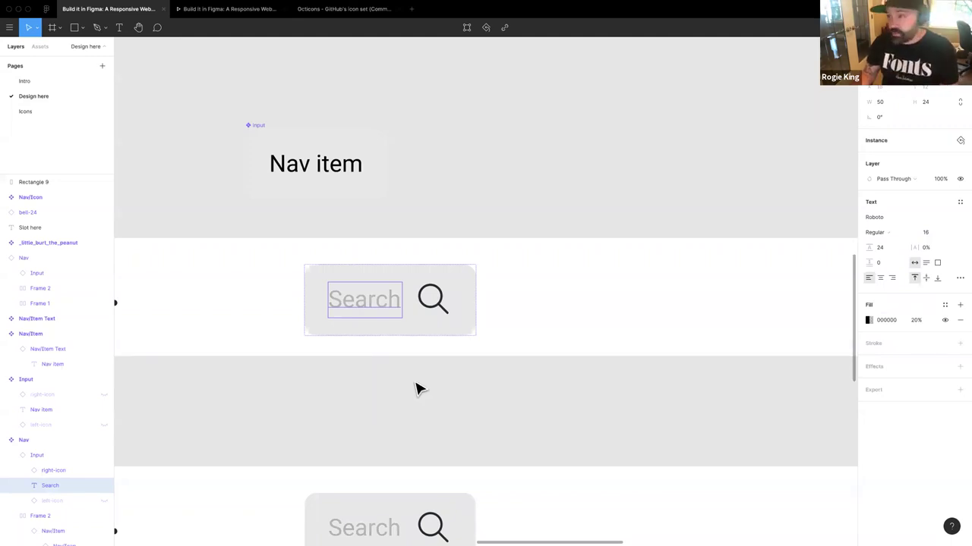
Step: Sample the search field's grey background in the contrast checker and try sampling the Search label as the foreground colour
left_click(375, 301)
left_click(375, 304)
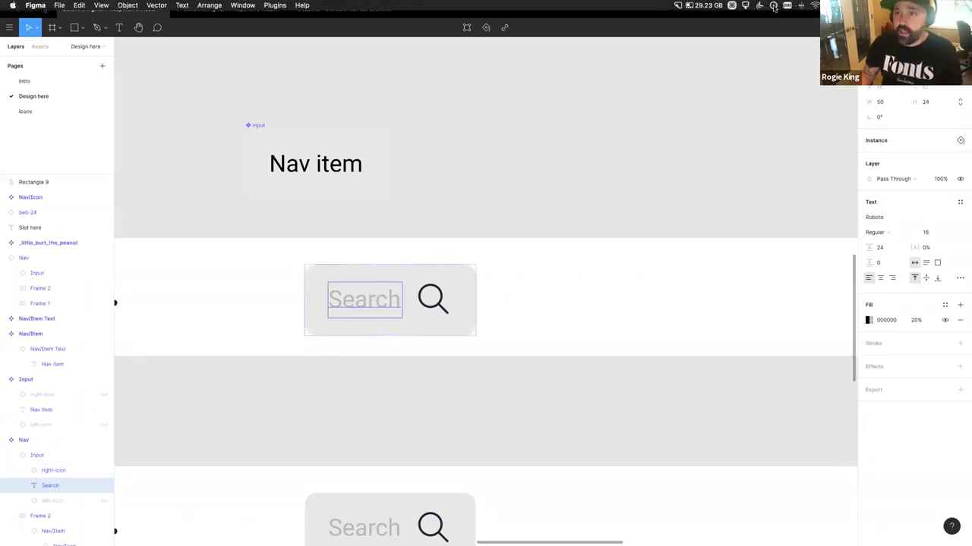
left_click(773, 6)
left_click(786, 30)
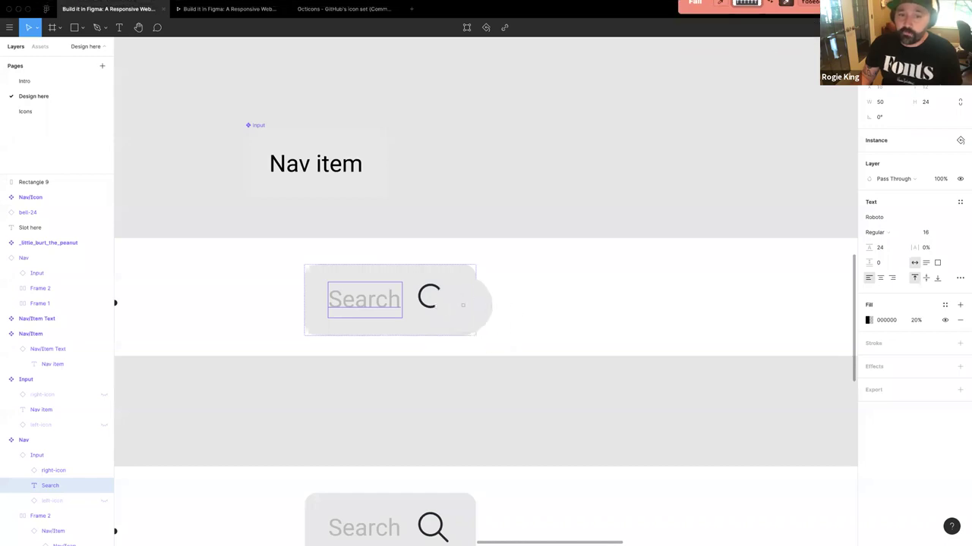
left_click(454, 319)
left_click(719, 4)
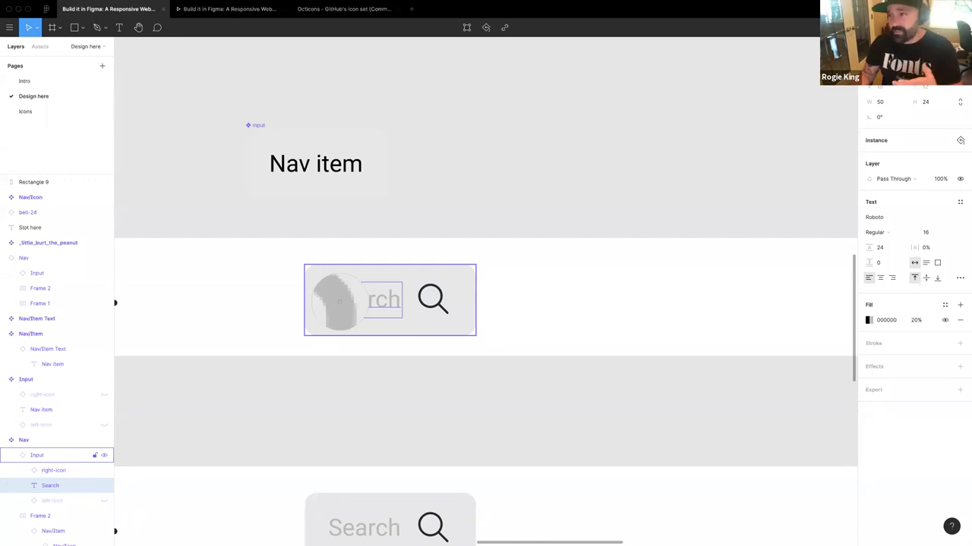
left_click(339, 302)
Step: Sample the Search label's text colour again as the contrast checker's foreground to check its contrast rating
mouse_move(813, 5)
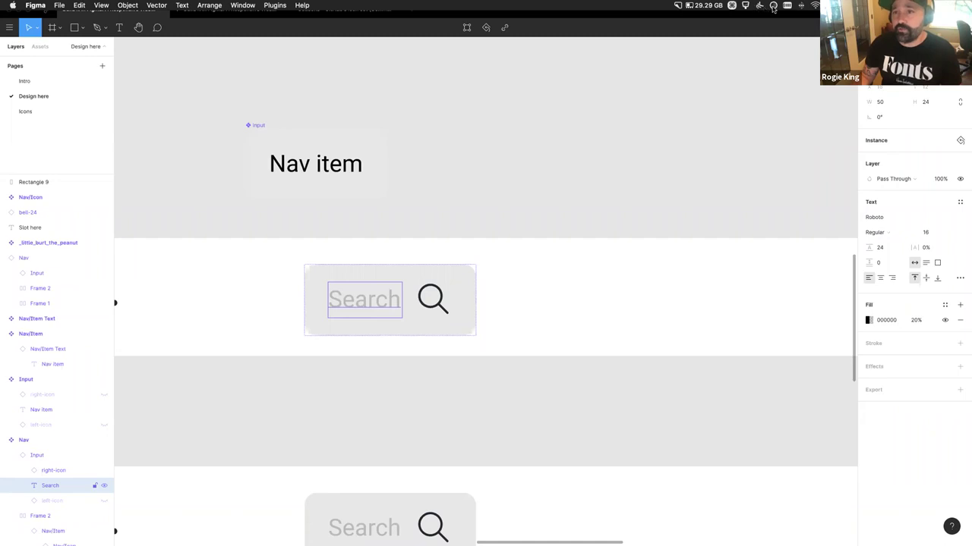
left_click(773, 6)
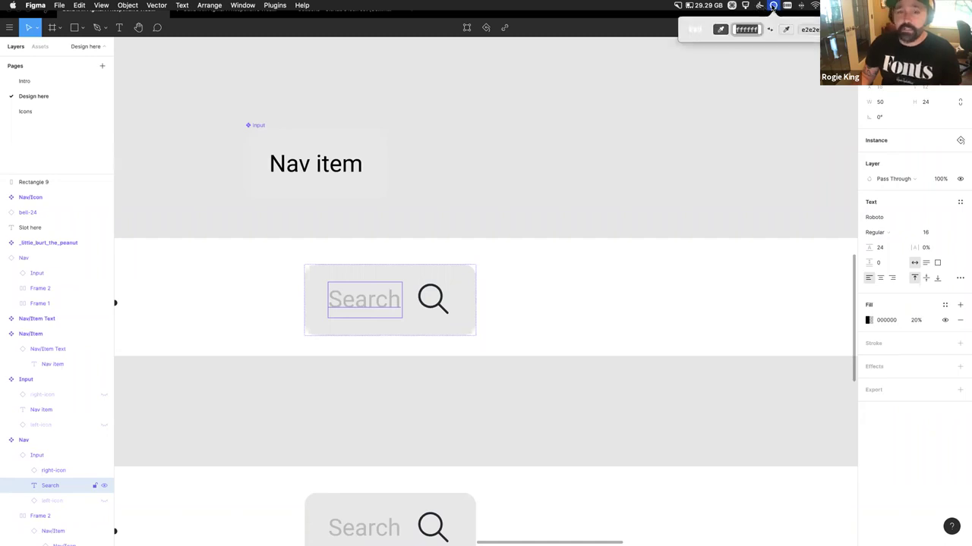
left_click(720, 29)
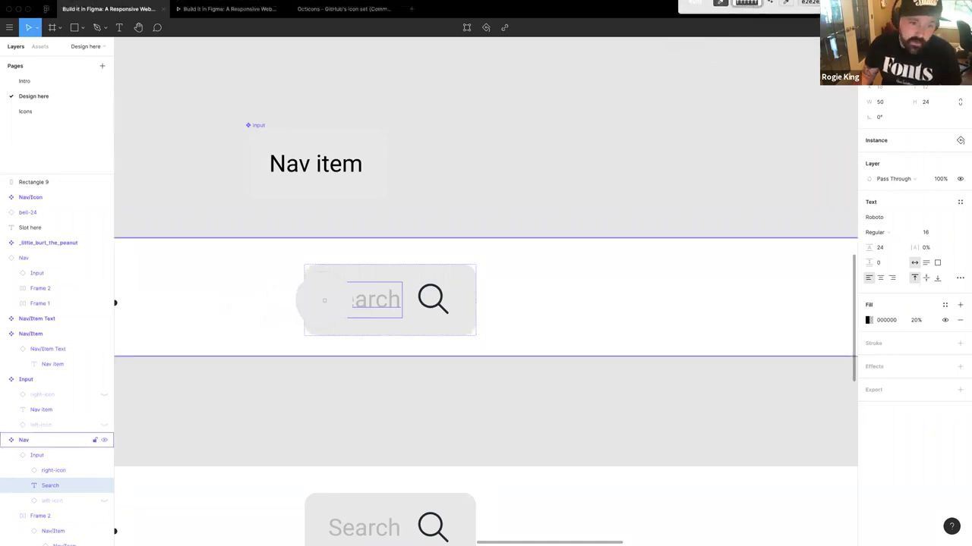
left_click(334, 296)
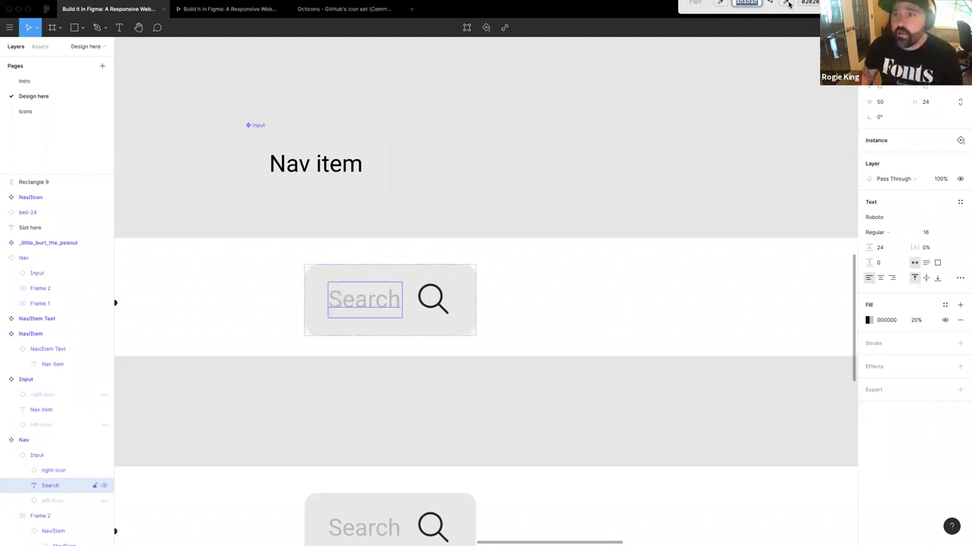
mouse_move(775, 3)
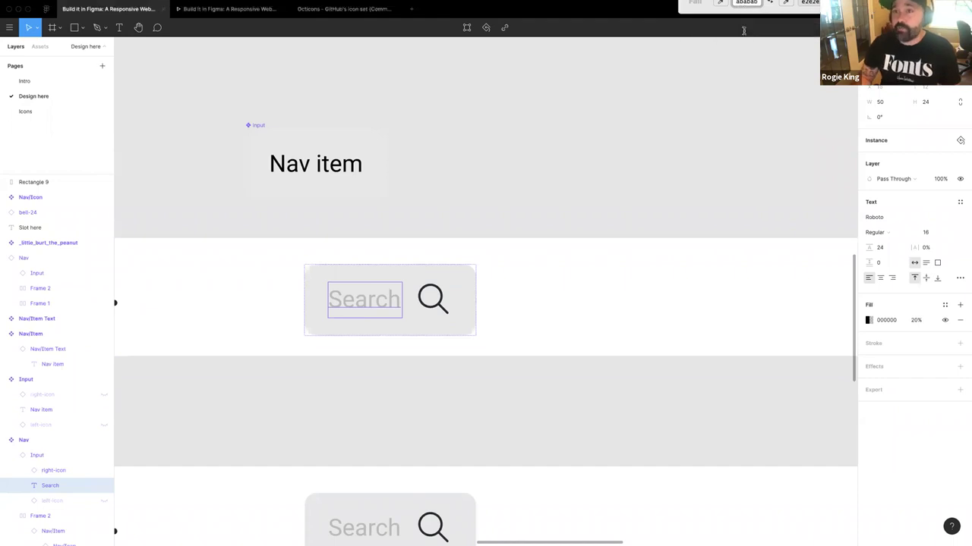
mouse_move(745, 2)
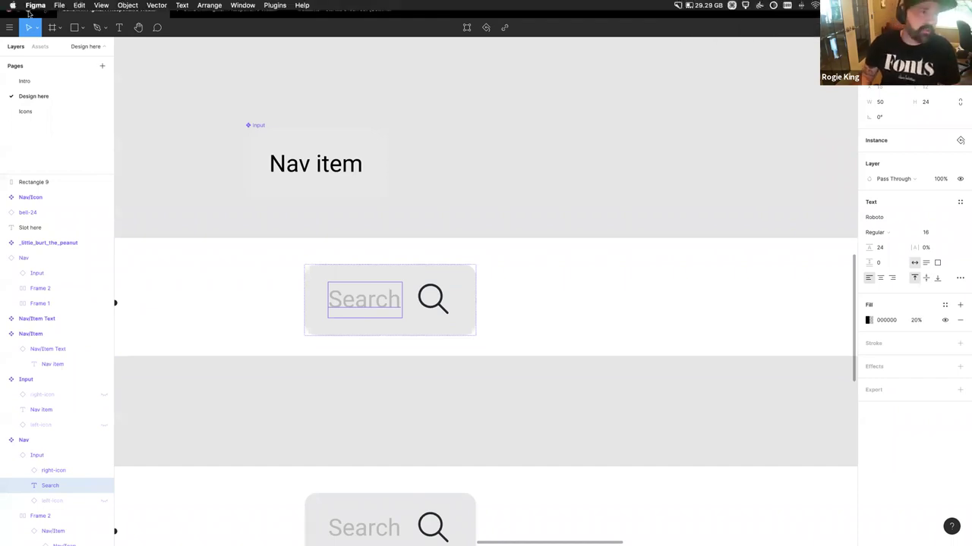
Step: Adjust the foreground colour in the contrast checker to 7f7f7f and copy the hex value
key("Escape")
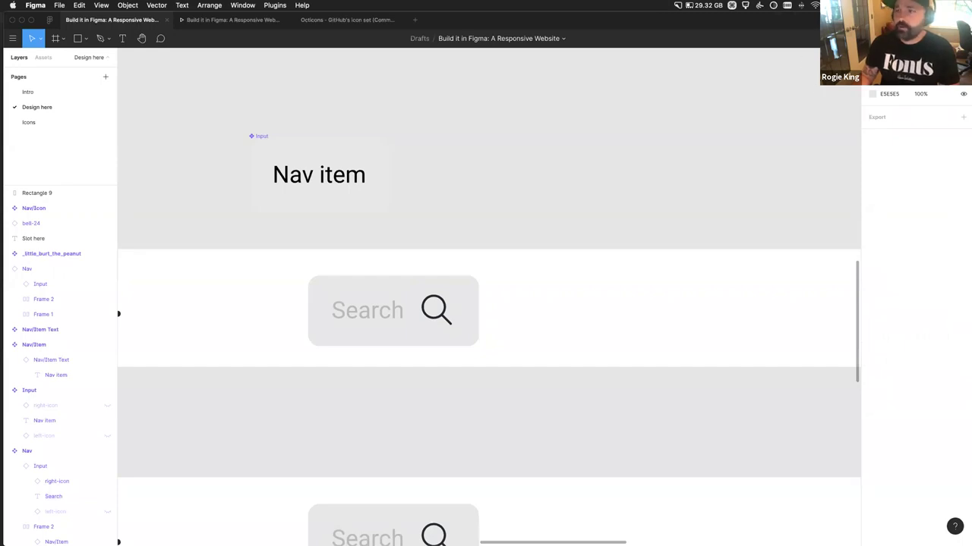
left_click(770, 6)
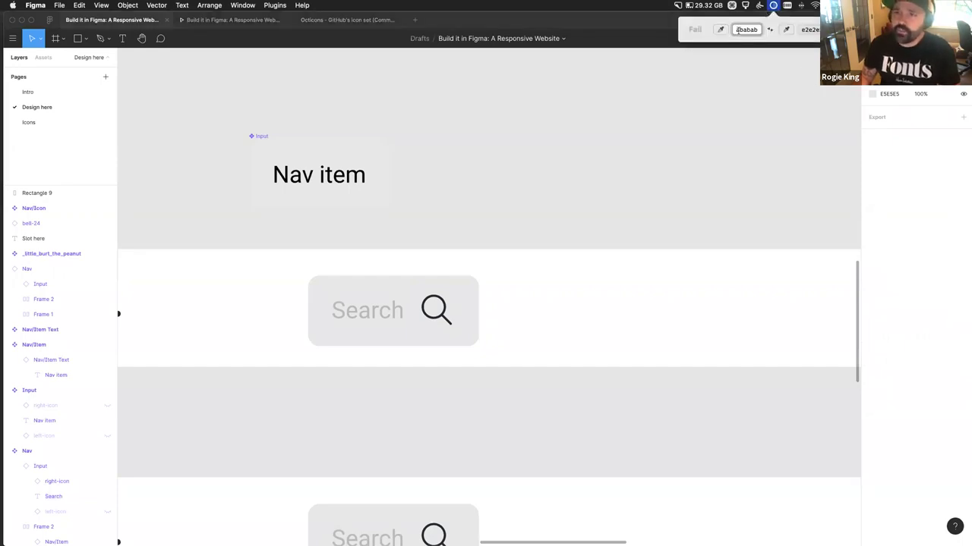
scroll(737, 30, "up", 2)
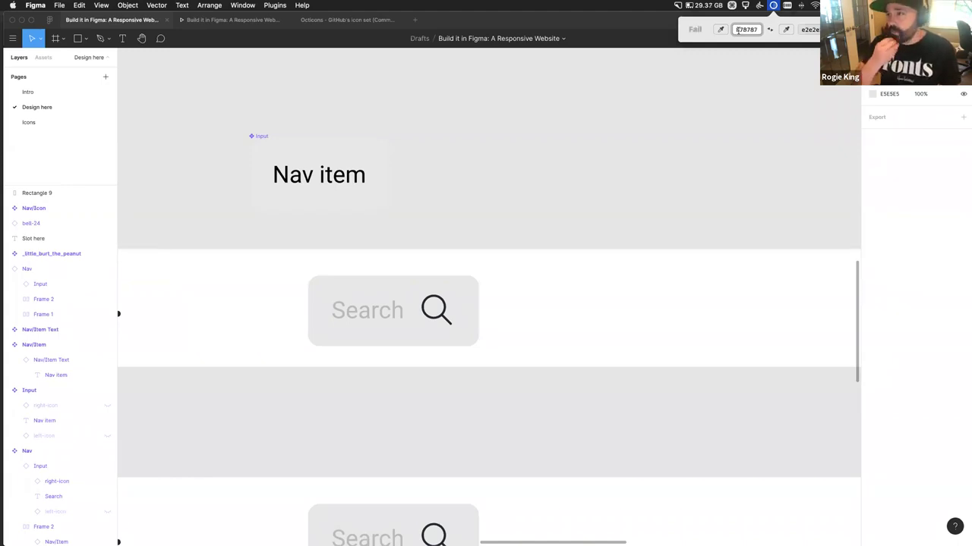
scroll(737, 29, "down", 5)
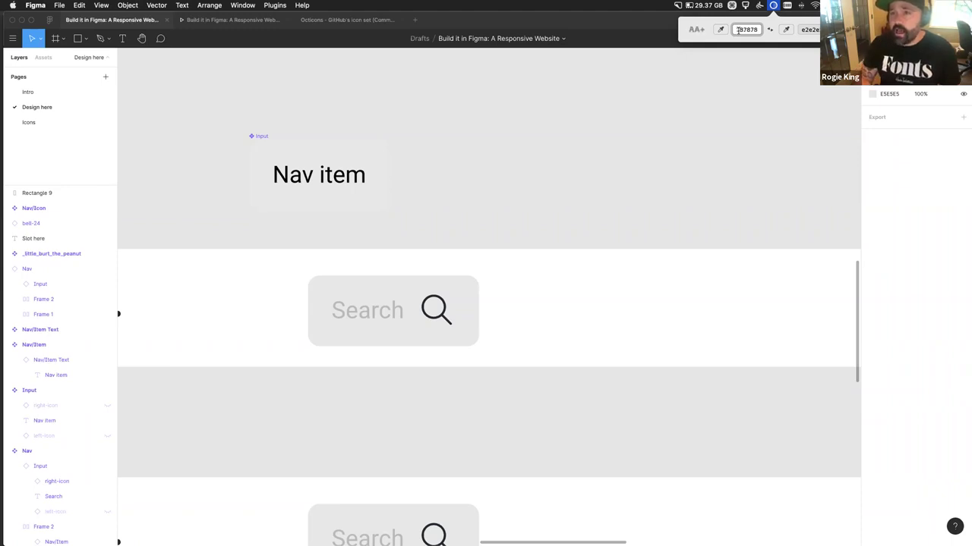
scroll(737, 30, "down", 3)
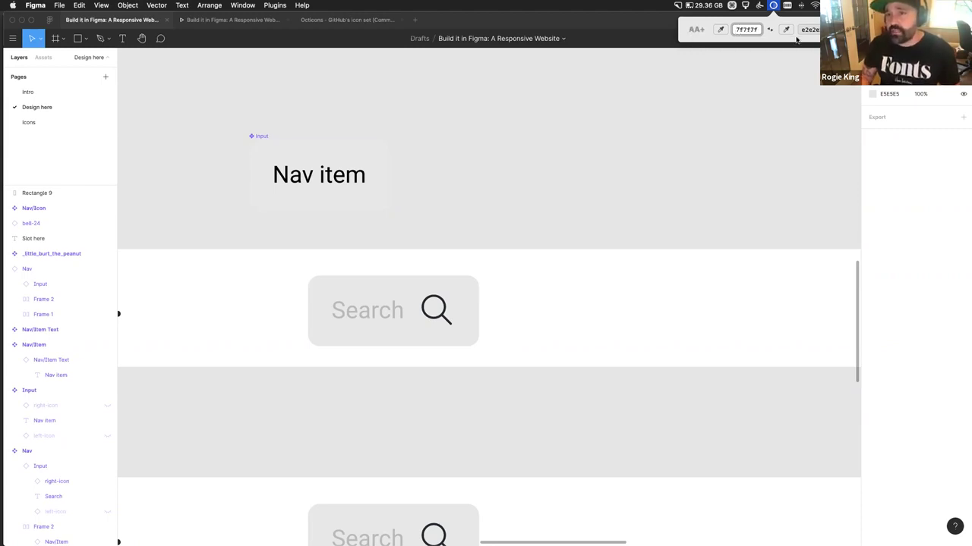
double_click(744, 29)
key("super+c")
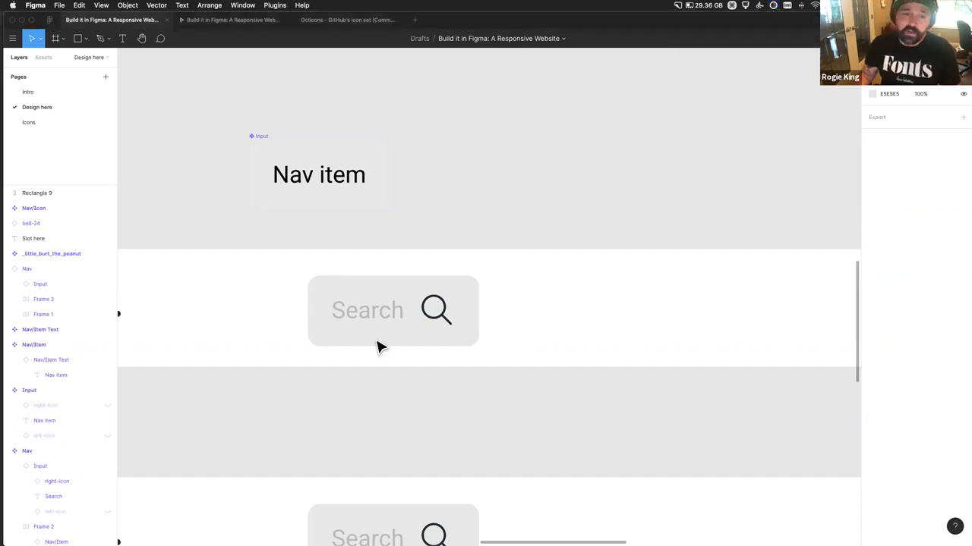
Step: Set the Search label's fill in the main Nav's Input instance to 7F7F7F at 100% opacity
double_click(372, 327)
key("super+v")
key("Return")
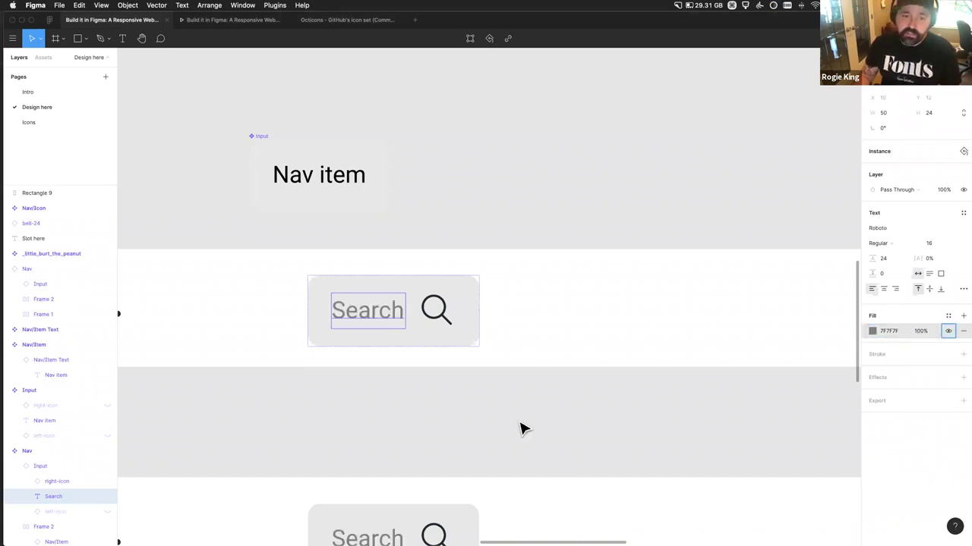
left_click(522, 428)
Step: Compare the main Nav's Input instance with the Input master component and examine the search field across the nav bars
left_click(444, 325)
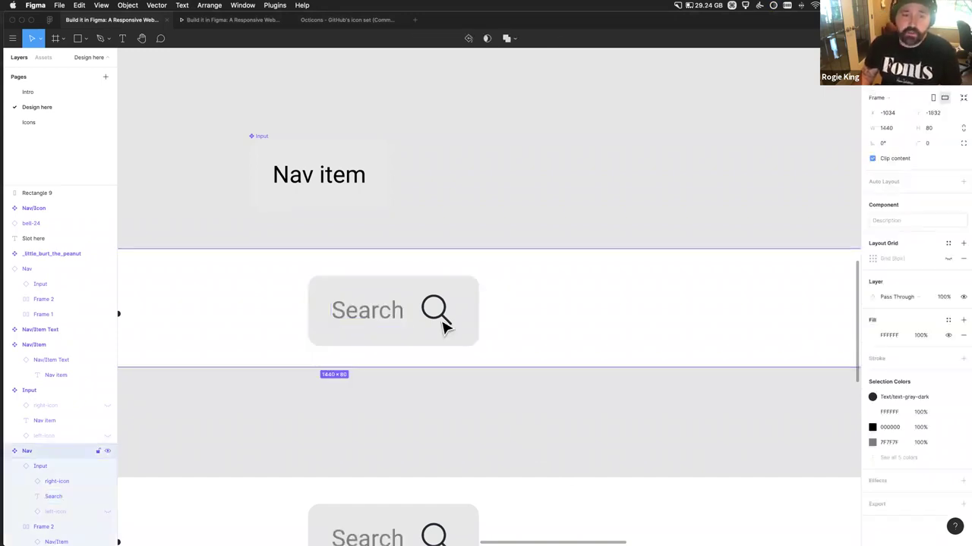
scroll(471, 425, "down", 10)
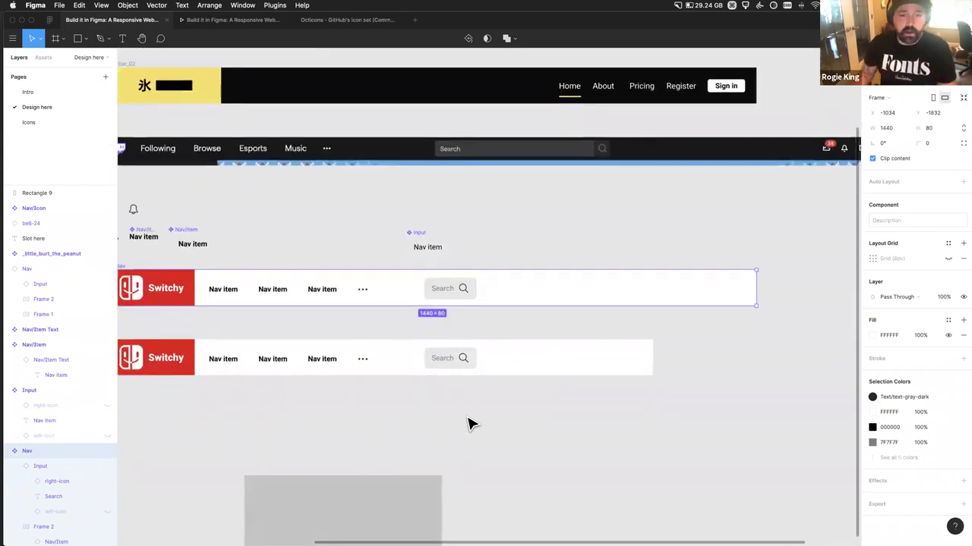
scroll(468, 424, "down", 3)
left_click(455, 253)
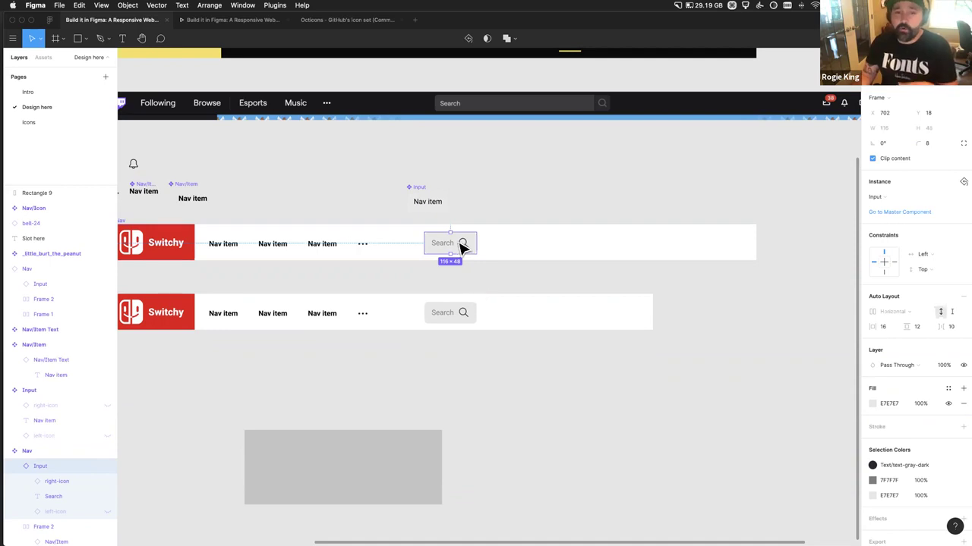
left_click(429, 205)
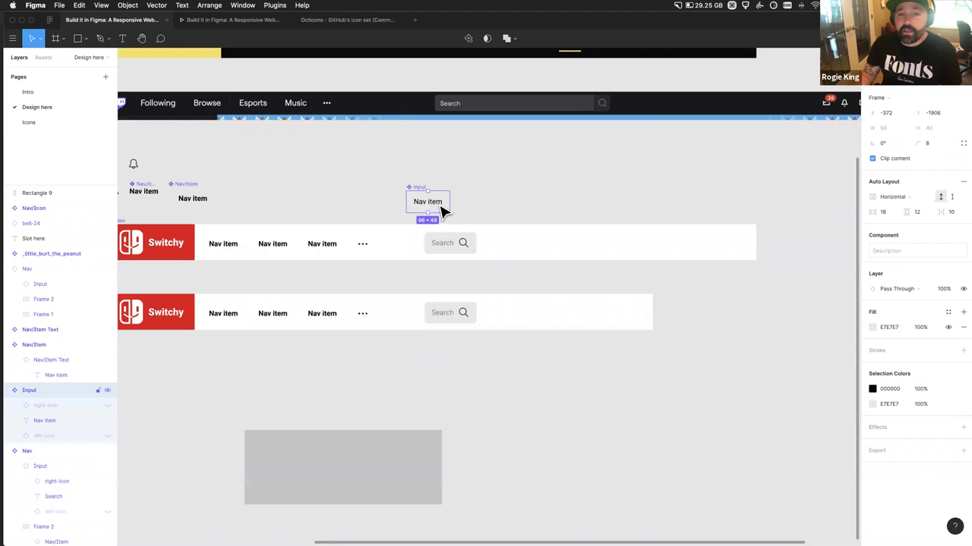
left_click(456, 249)
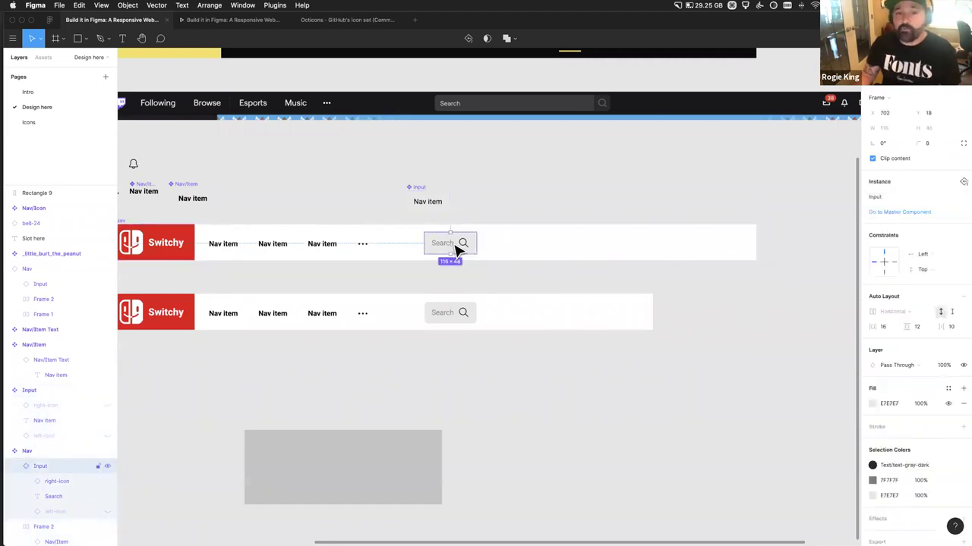
left_click(497, 210)
scroll(494, 220, "right", 5)
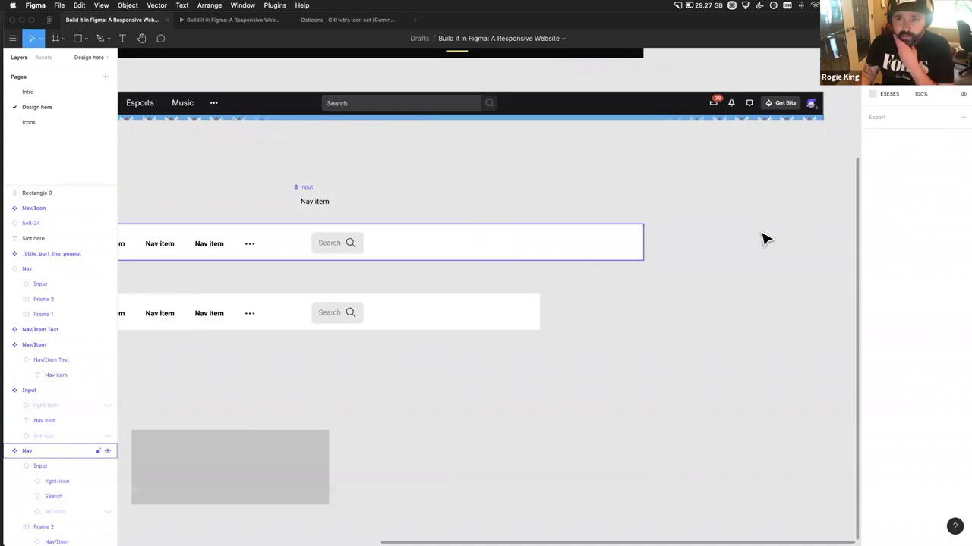
Step: Examine the reference header's account icons, the contrast checker's colour pair and the main Nav's Input instance
left_click(812, 110)
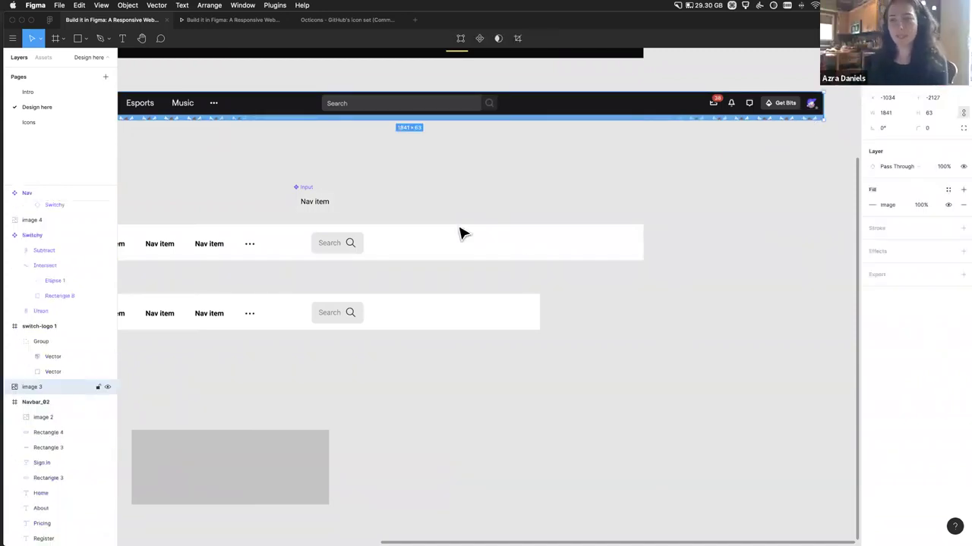
left_click(735, 390)
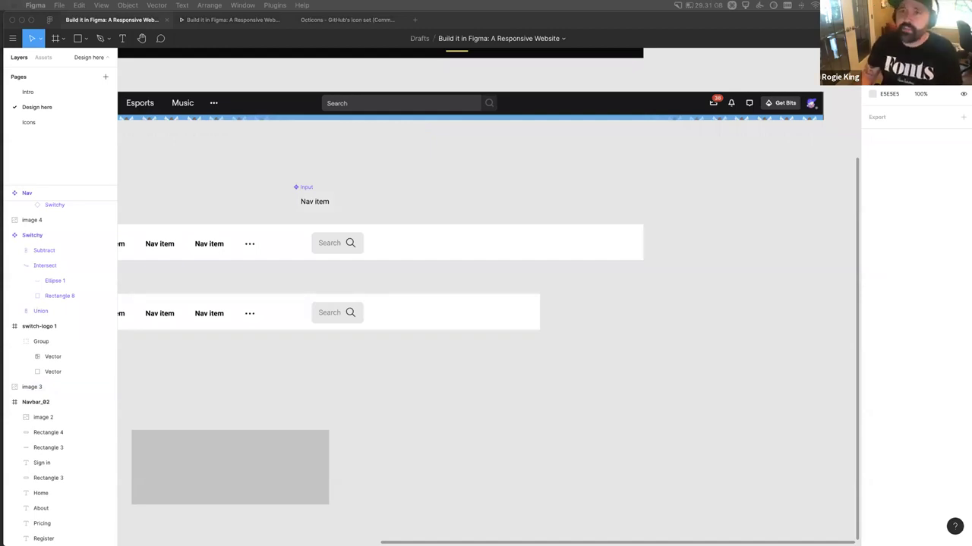
left_click(773, 6)
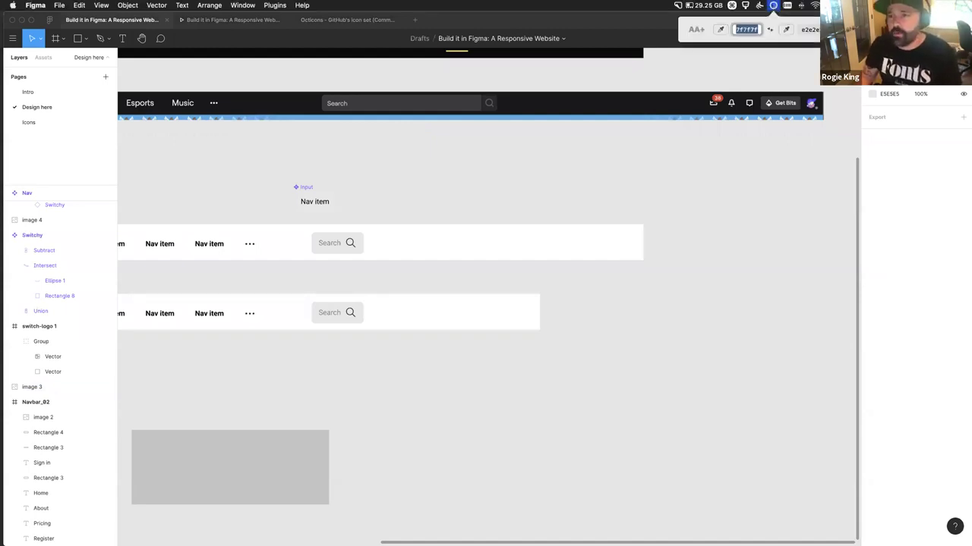
left_click(858, 28)
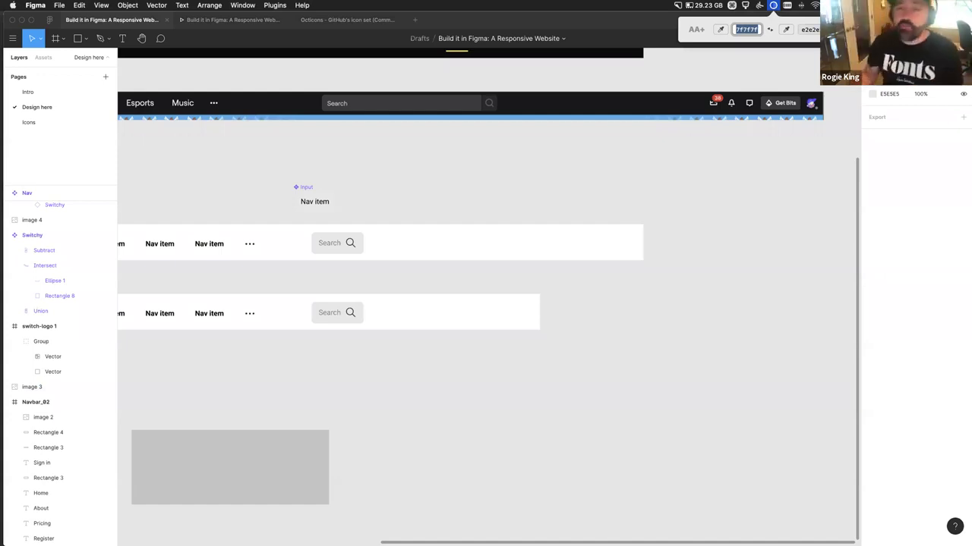
left_click(744, 390)
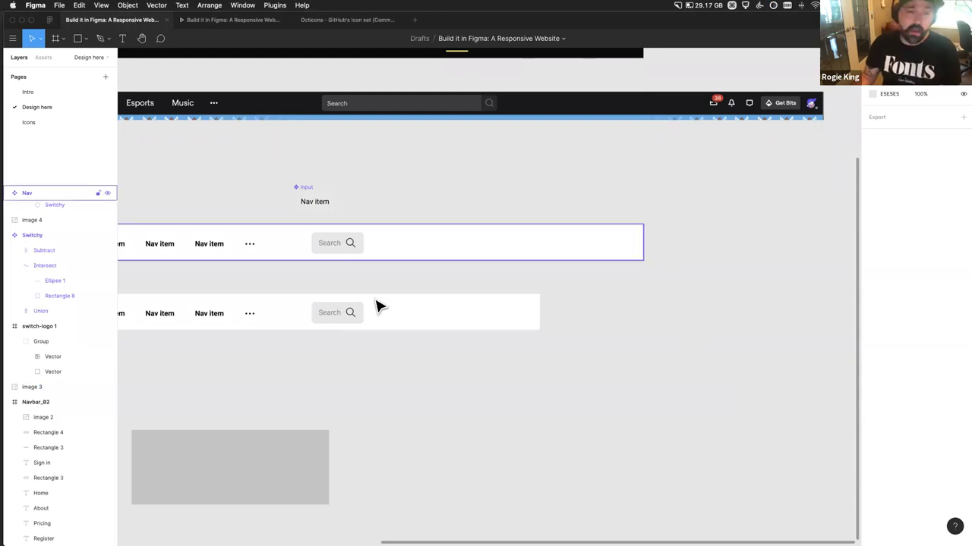
left_click(346, 253)
left_click(344, 253)
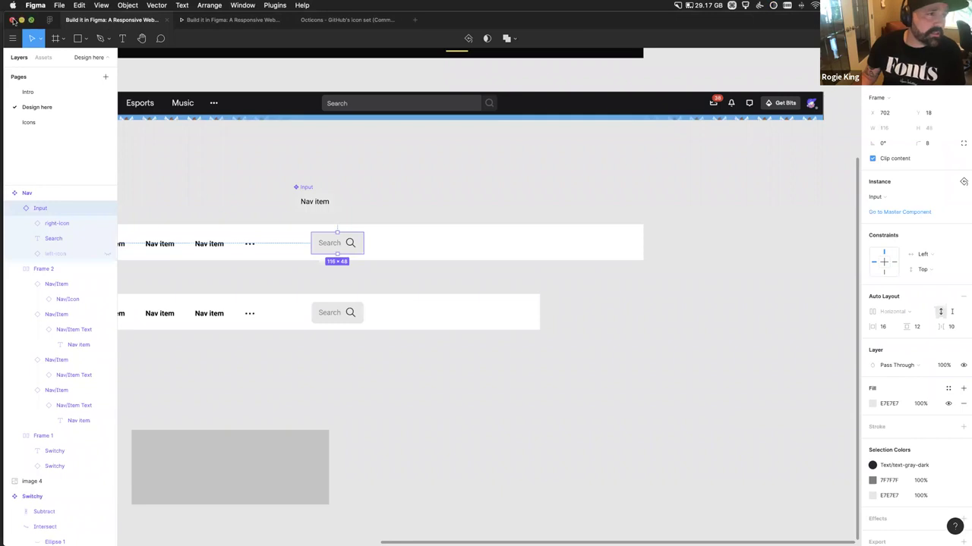
Step: Search the Figma Community for "contrast" and show the plugin results
left_click(49, 21)
left_click(54, 85)
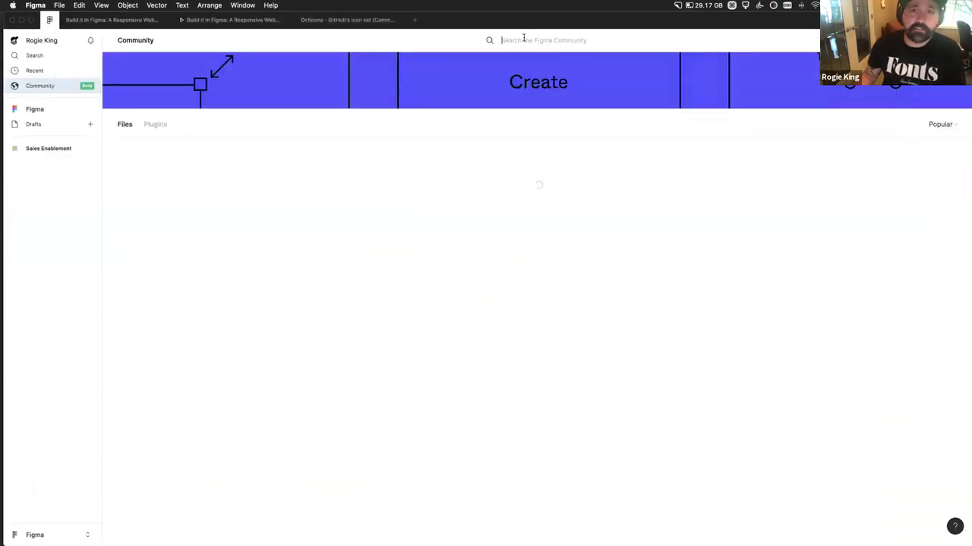
left_click(523, 38)
type("con")
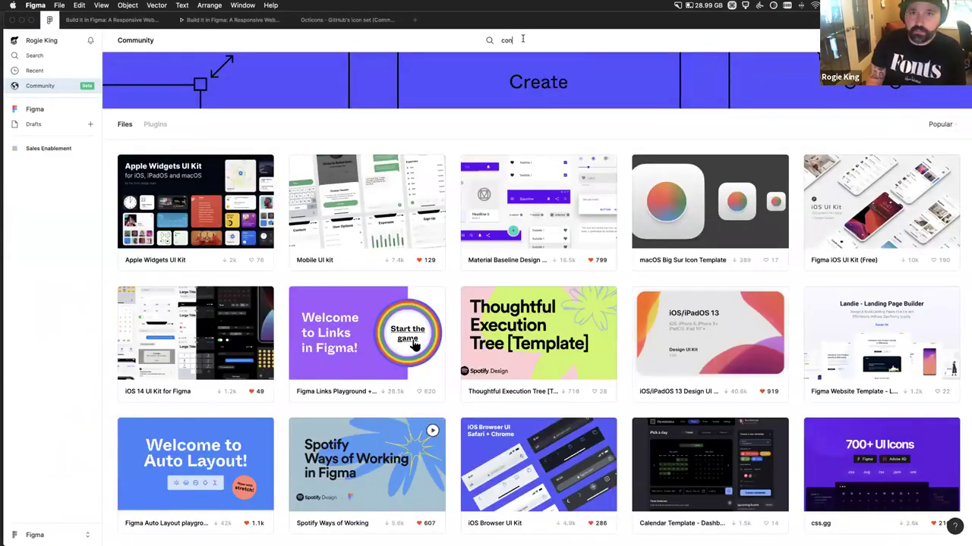
type("trast")
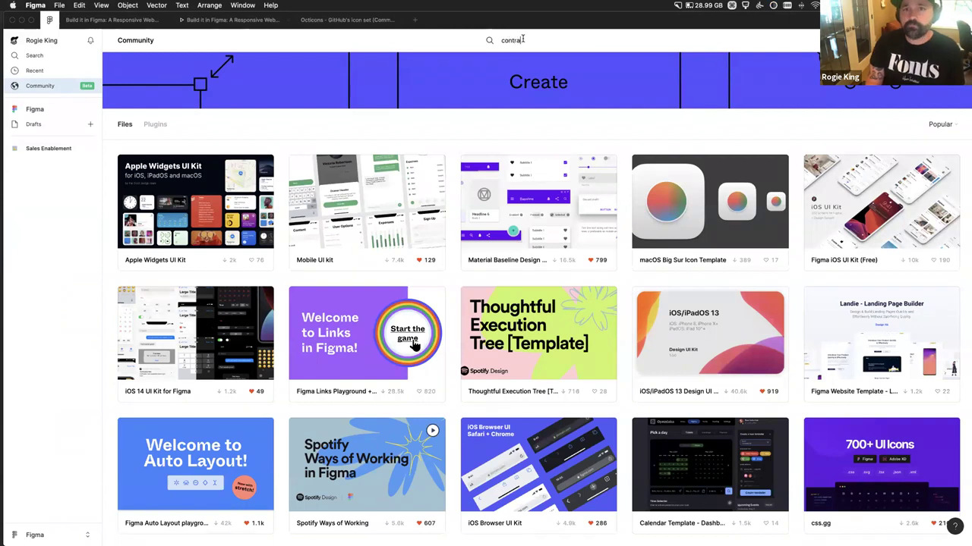
key("Return")
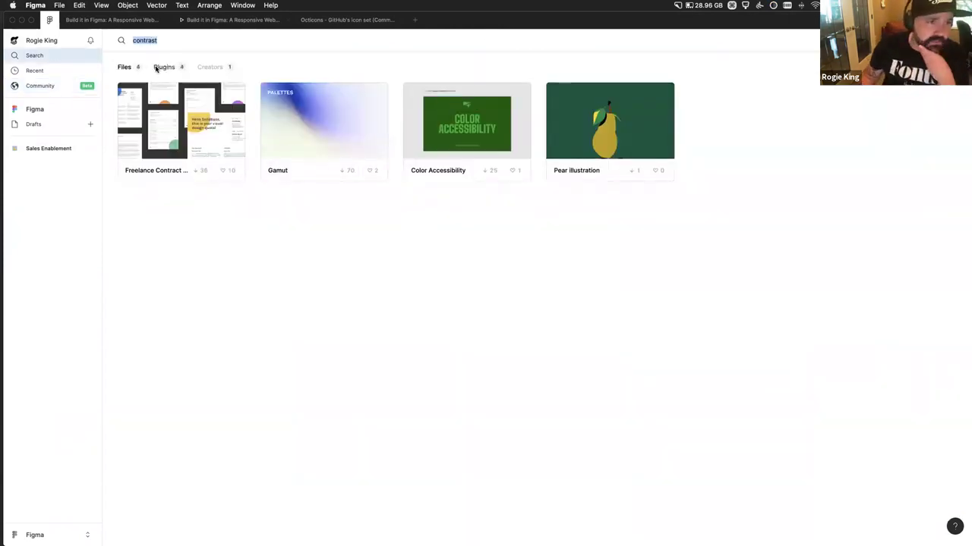
left_click(157, 68)
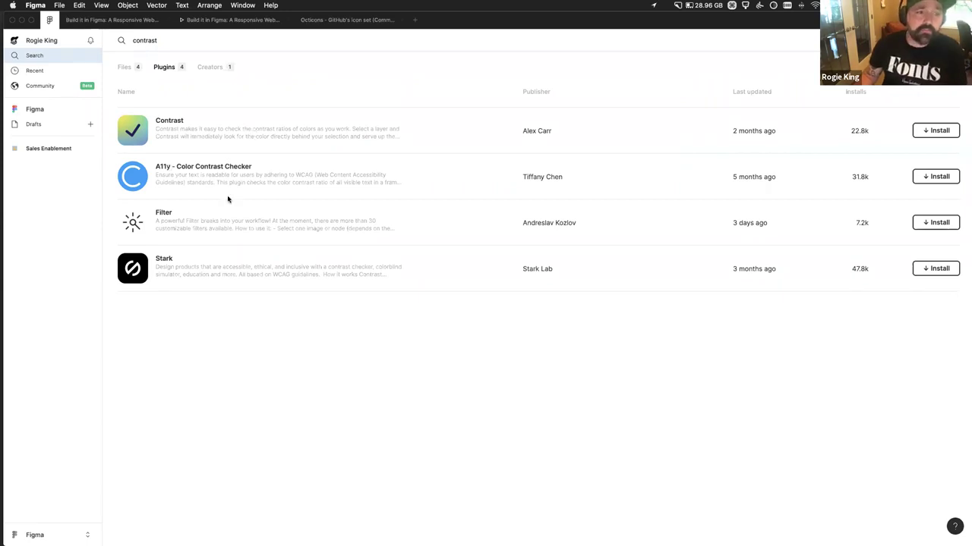
Step: Open the Contrast plugin's Community page and read through its description and feature list
left_click(226, 136)
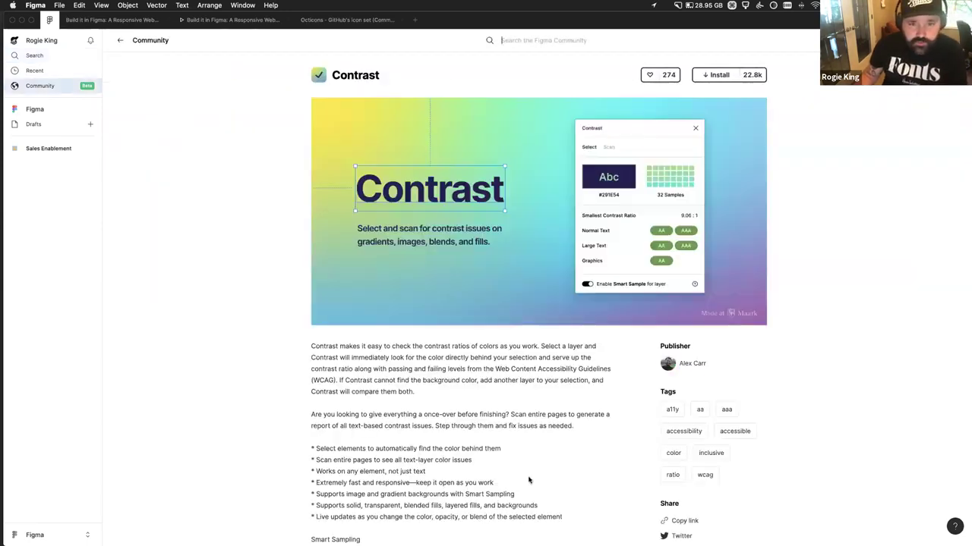
scroll(509, 473, "down", 3)
scroll(509, 474, "up", 3)
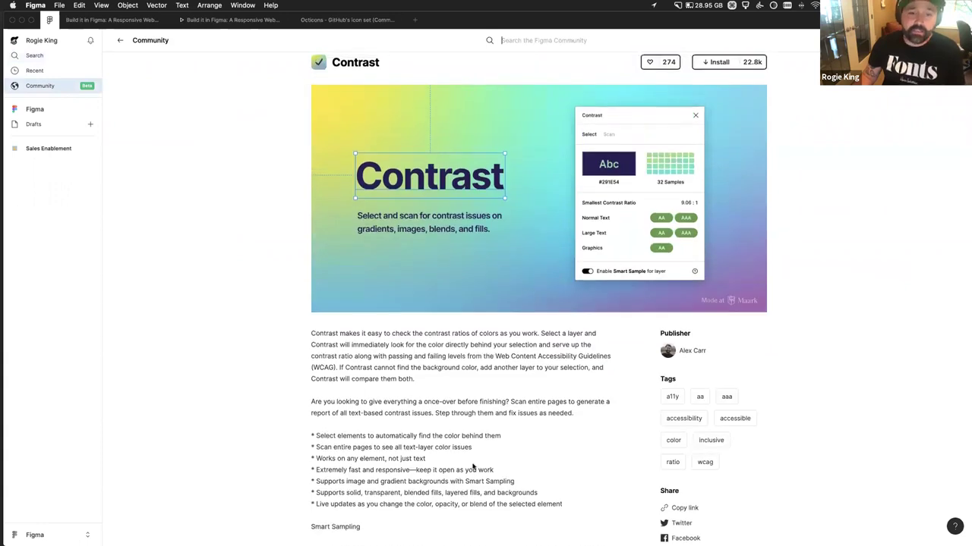
scroll(472, 464, "down", 2)
scroll(456, 444, "up", 2)
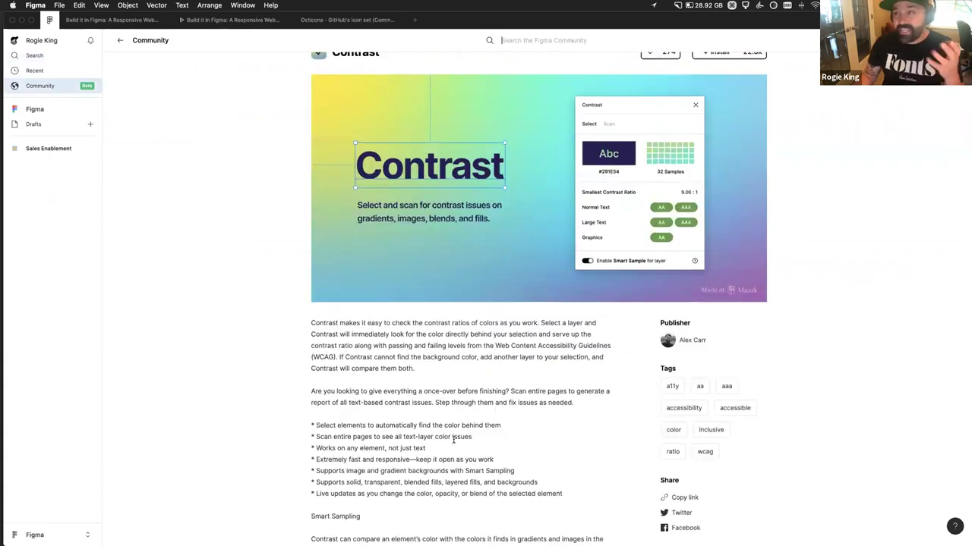
scroll(458, 445, "up", 1)
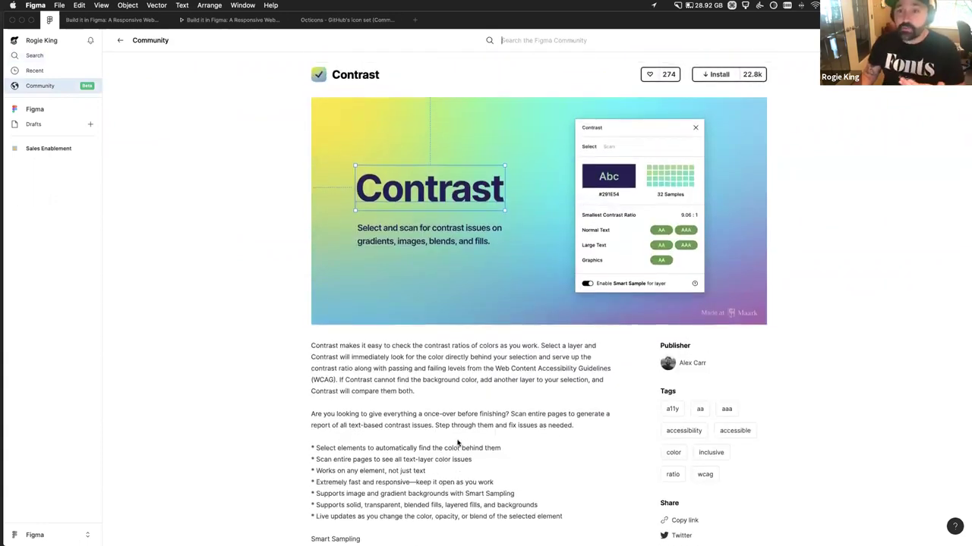
Step: Copy the Contrast plugin's share link and switch to Zoom with it, returning to Figma when done
left_click(685, 524)
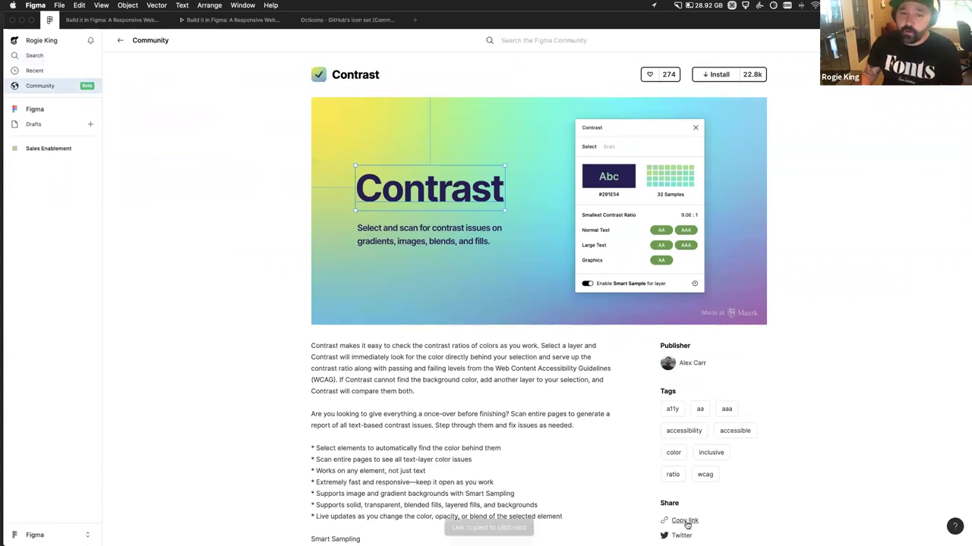
key("super+Tab")
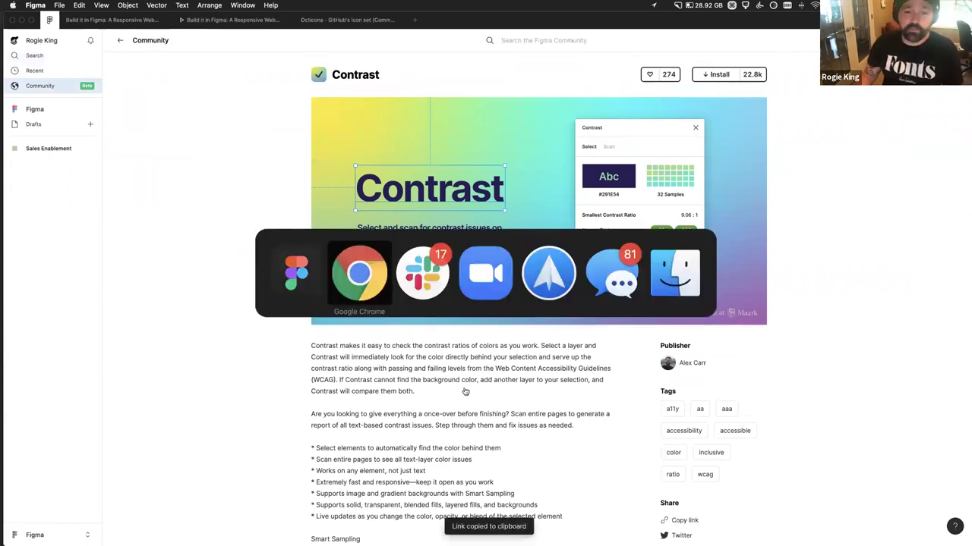
key("super+Tab")
key("super+Tab")
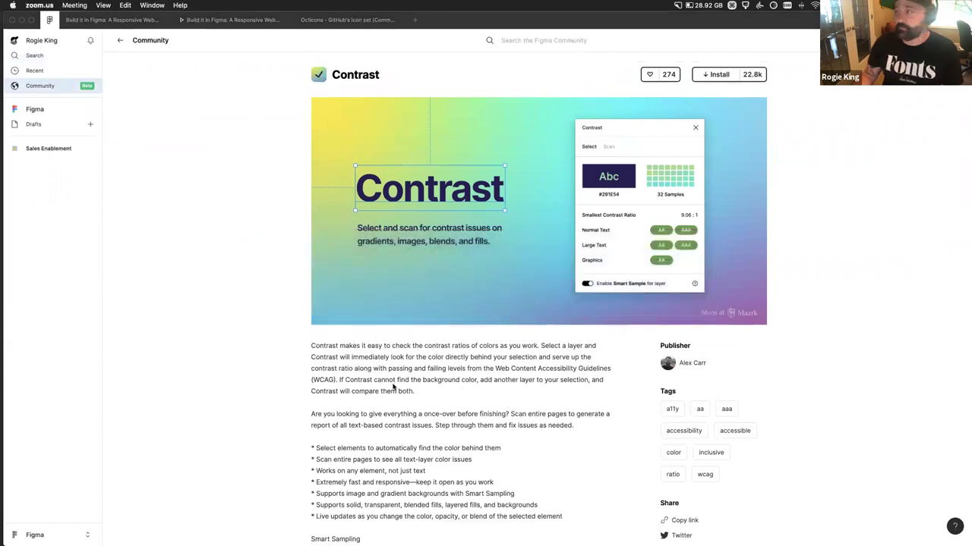
left_click(569, 40)
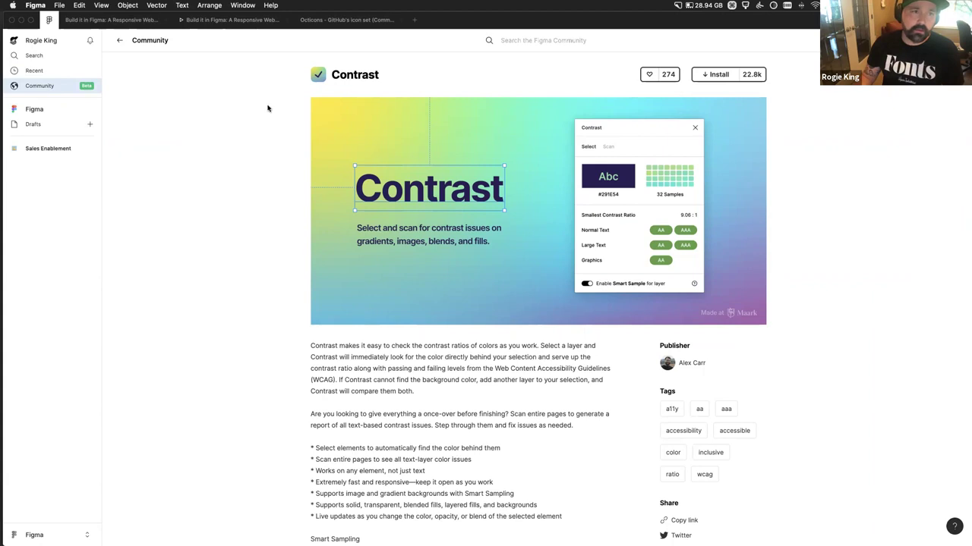
Step: Return to the responsive website file and set the horizontal constraint of the main Nav's Input instance to Center
left_click(98, 20)
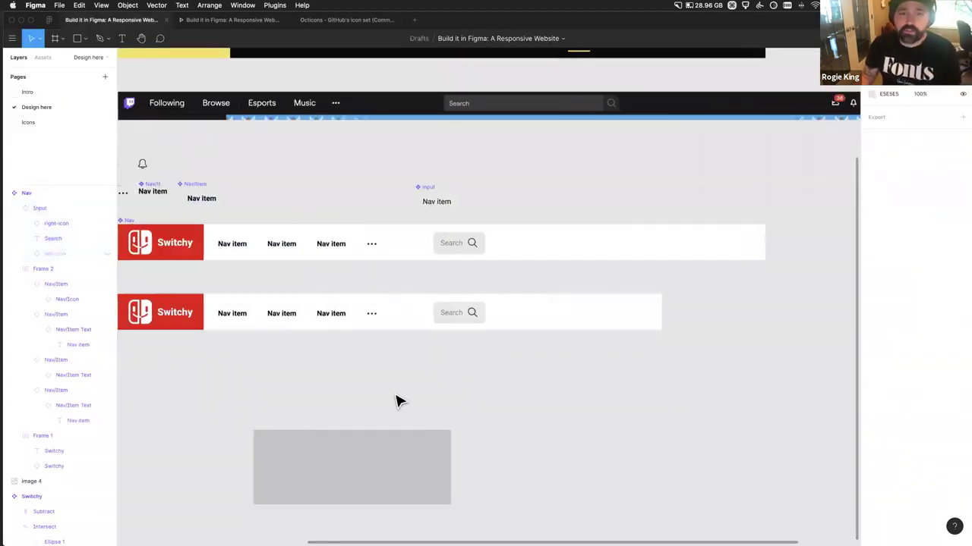
left_click(705, 319)
mouse_move(700, 317)
left_mouse_down()
mouse_move(334, 314)
mouse_move(717, 313)
mouse_move(707, 313)
left_mouse_up()
left_click(501, 253)
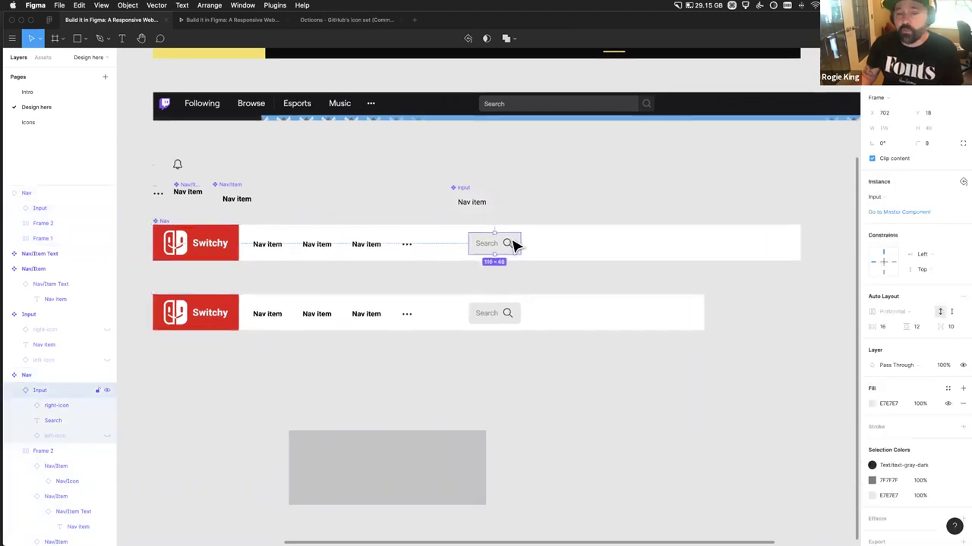
scroll(517, 258, "right", 1)
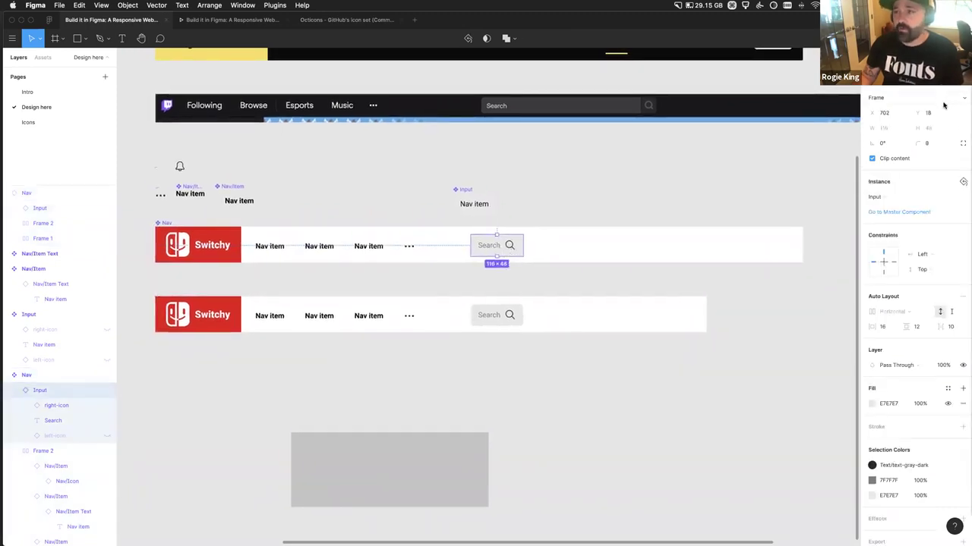
left_click(928, 259)
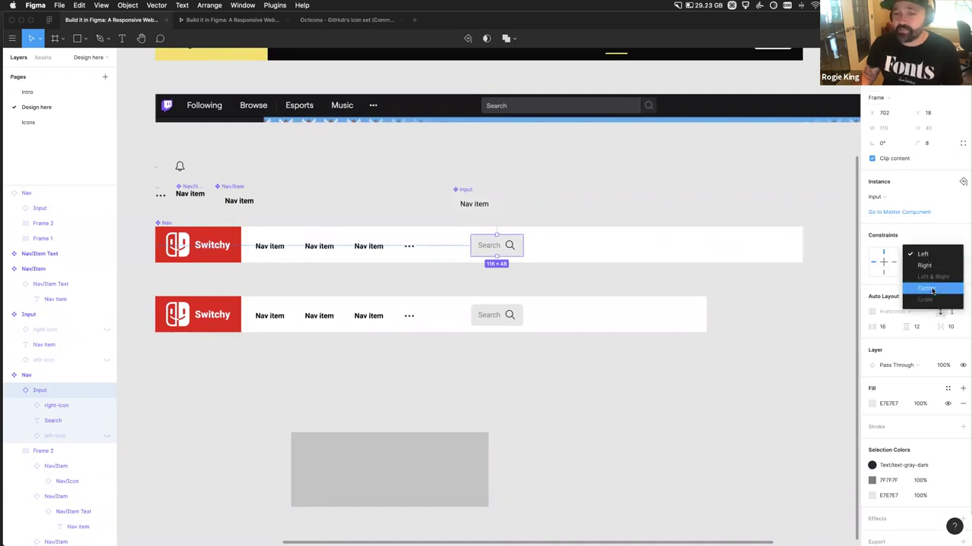
left_click(933, 290)
Step: Test the lower Nav instance's width and examine how its centred Search input is positioned compared with the main Nav
left_click(400, 327)
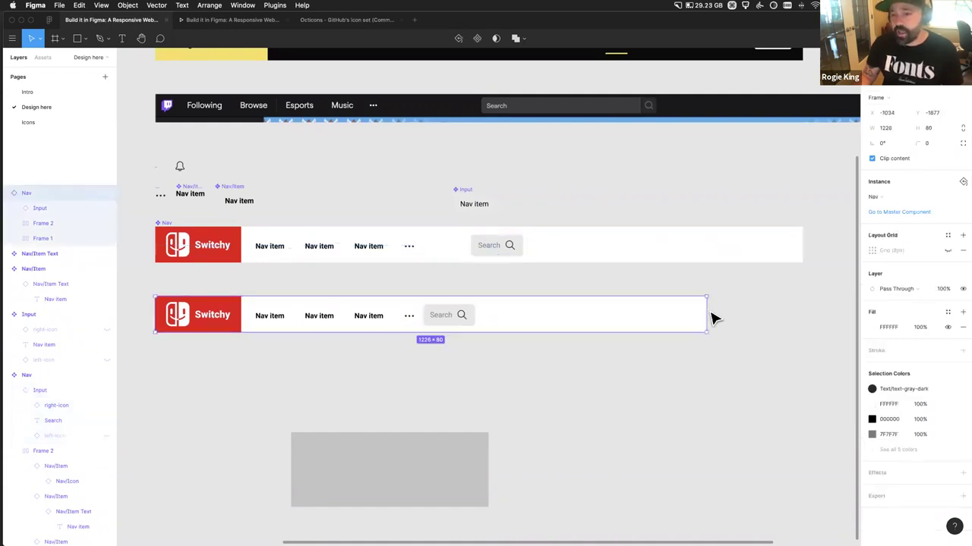
double_click(517, 247)
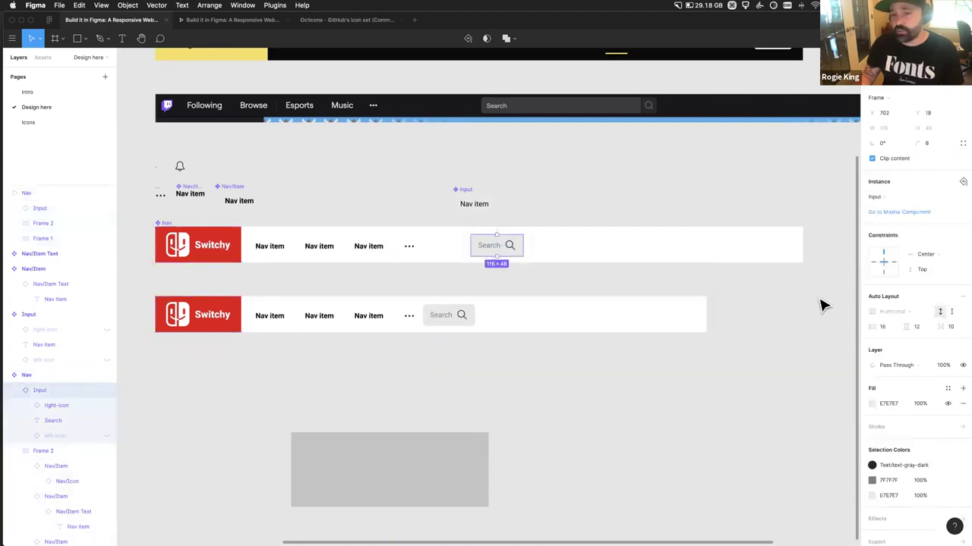
left_click(705, 317)
mouse_move(706, 317)
left_mouse_down()
mouse_move(605, 319)
mouse_move(705, 319)
left_mouse_up()
scroll(577, 281, "right", 1)
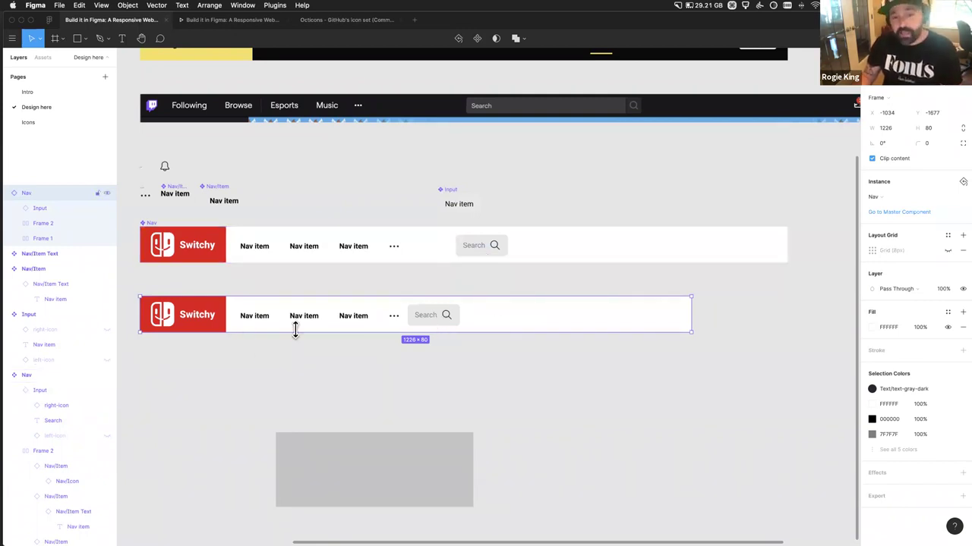
left_click(436, 325)
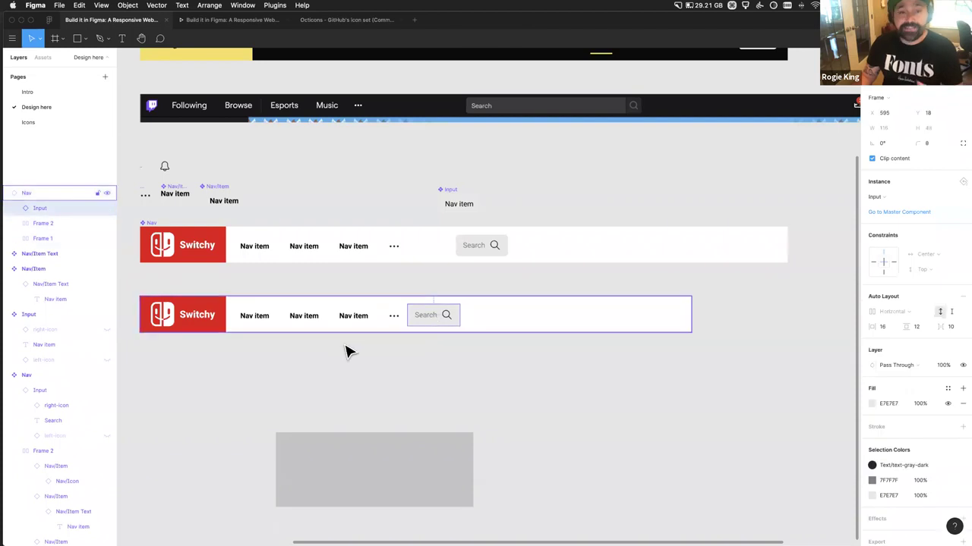
scroll(649, 286, "right", 1)
scroll(702, 254, "right", 5)
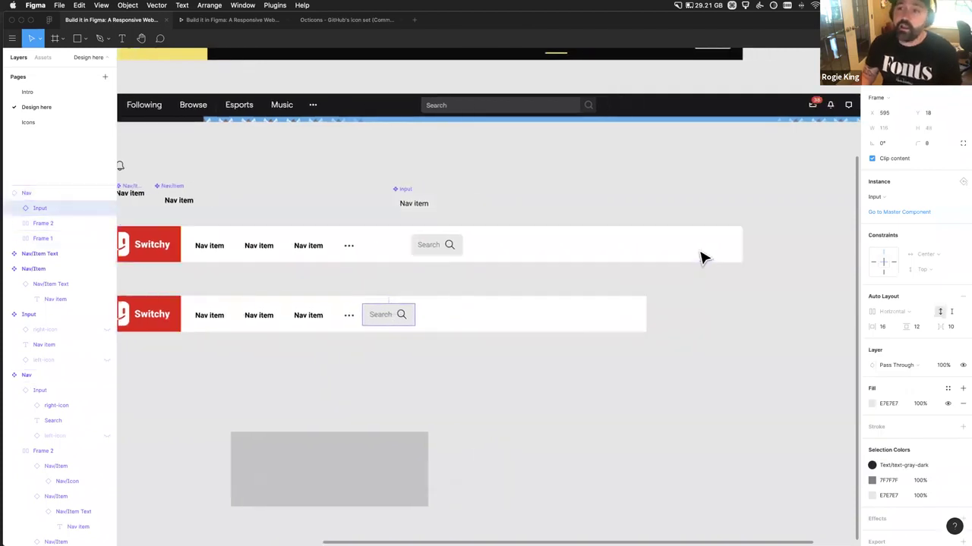
Step: Draw a circle about 51 × 51 above the main Nav, between the Nav/Item and Input components
left_click(804, 108)
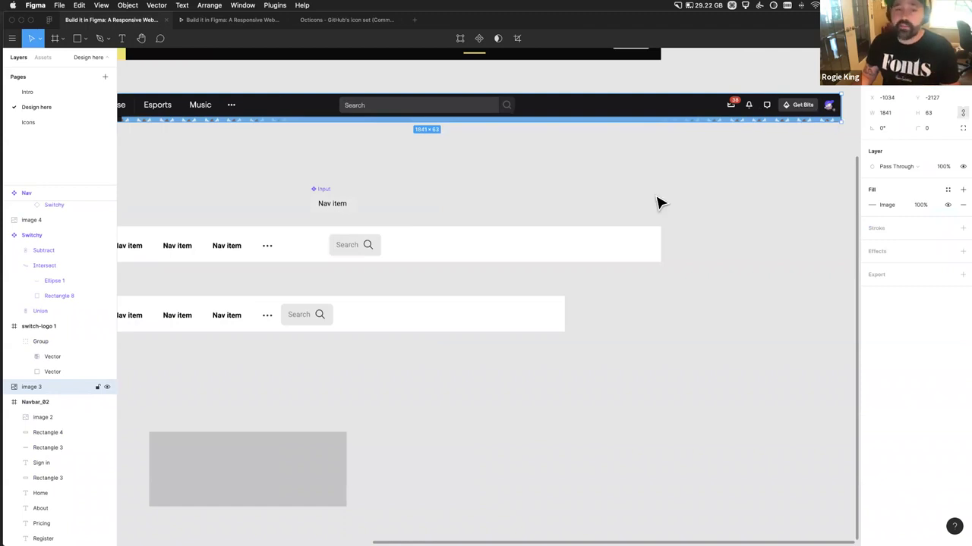
scroll(657, 204, "left", 3)
scroll(657, 204, "left", 5)
scroll(242, 174, "up", 3)
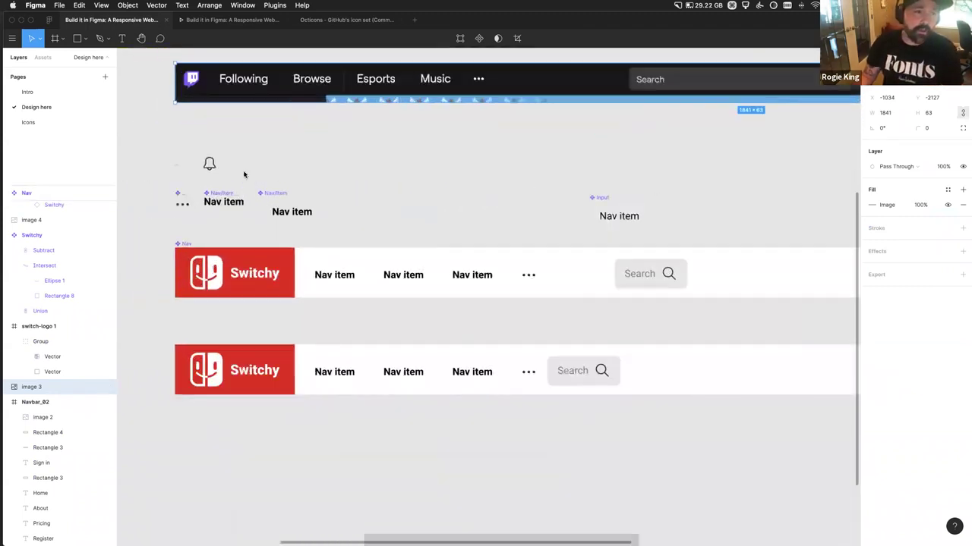
left_click(81, 42)
left_click(76, 92)
left_click_drag(362, 173, 403, 206)
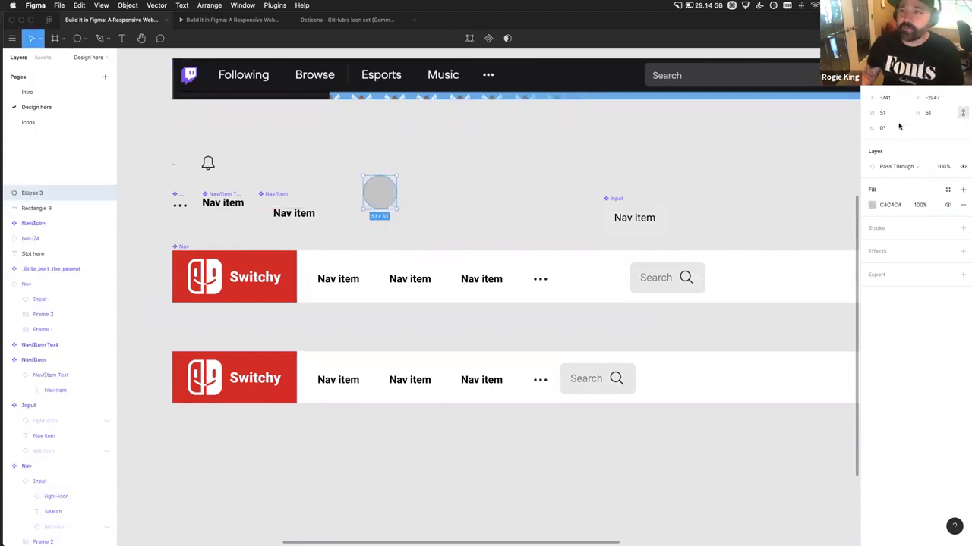
Step: Set the circle's width and height to 48 and move it closer to the Nav/Item component
type("48")
key("Tab")
type("48")
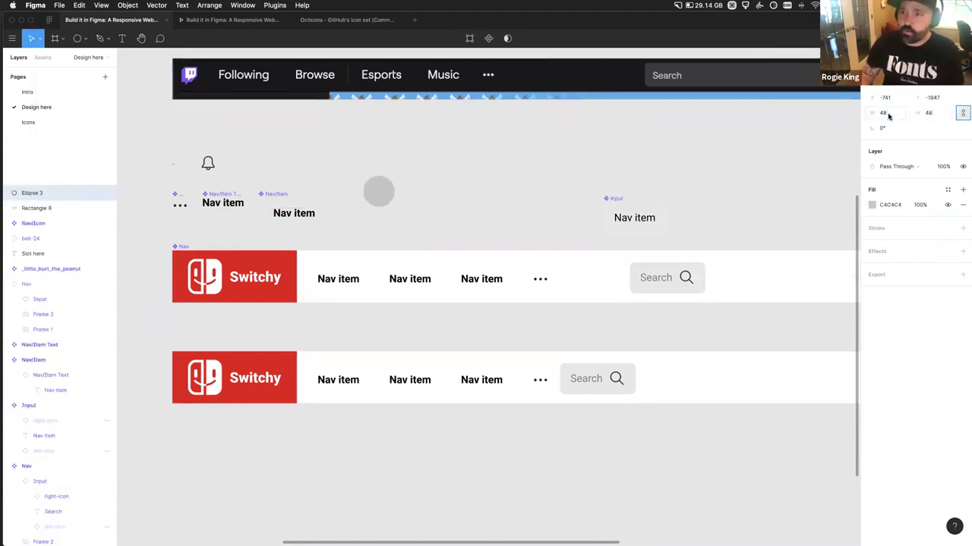
left_click_drag(363, 195, 350, 210)
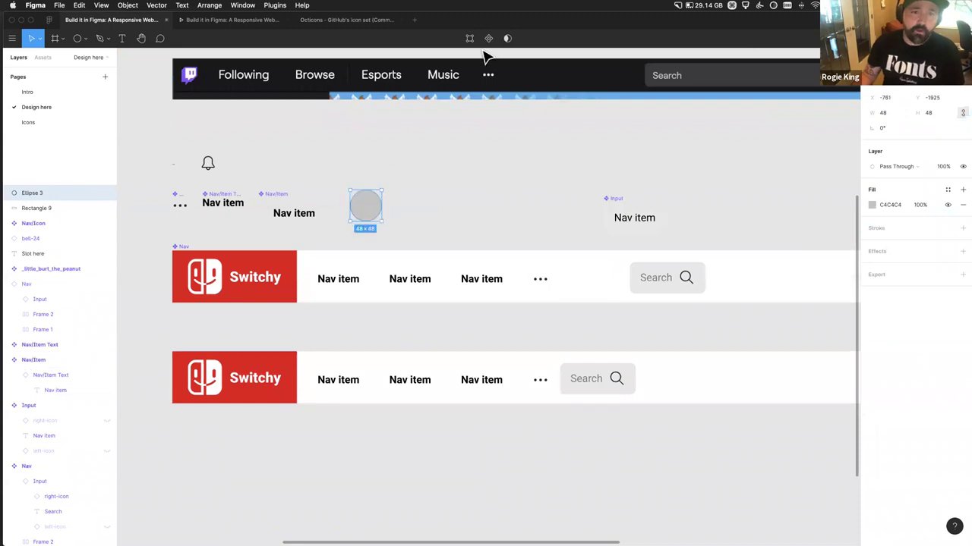
Step: Turn the 48 × 48 grey circle above the main Nav into a component and rename it Avatar
left_click(488, 38)
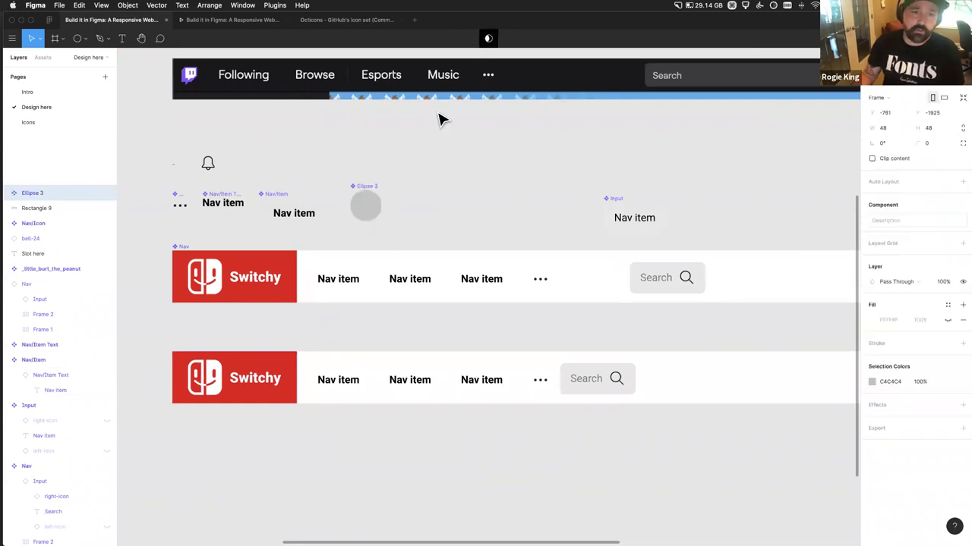
double_click(48, 194)
type("Avat")
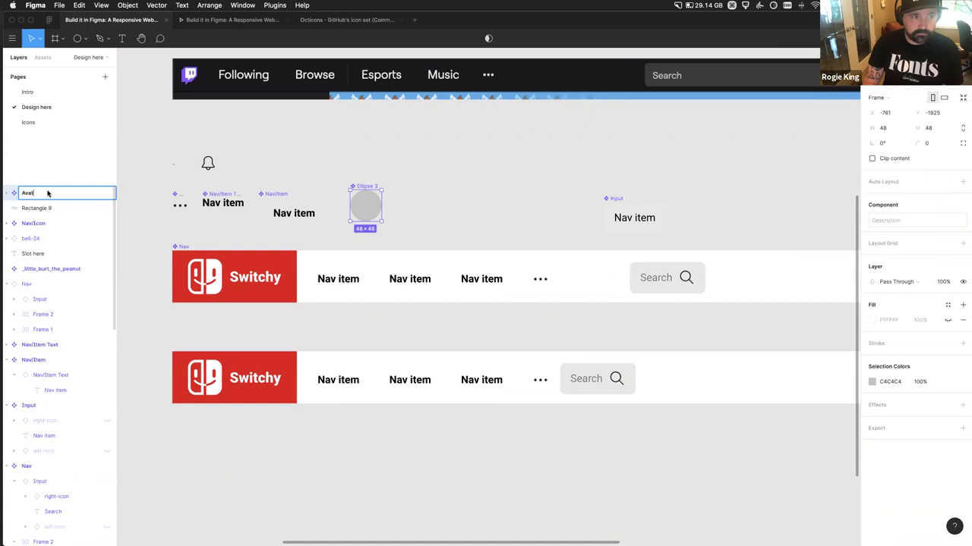
type("ar")
key("Return")
left_click(445, 212)
Step: Place an instance of the Avatar component inside the main Nav, vertically centred near its right end
scroll(339, 189, "right", 2)
scroll(339, 189, "down", 1)
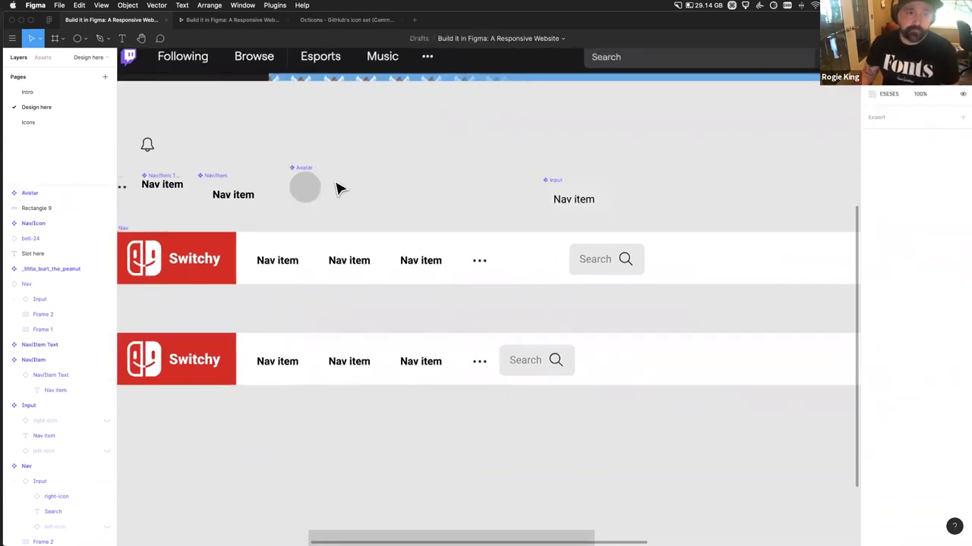
left_click(307, 199)
left_click_drag(311, 197, 777, 220)
scroll(776, 219, "right", 5)
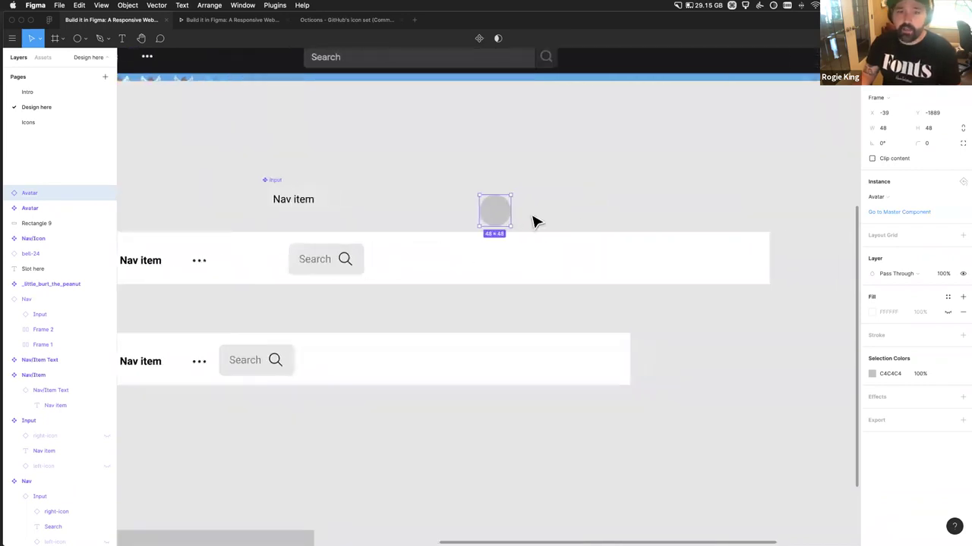
left_click_drag(496, 217, 741, 266)
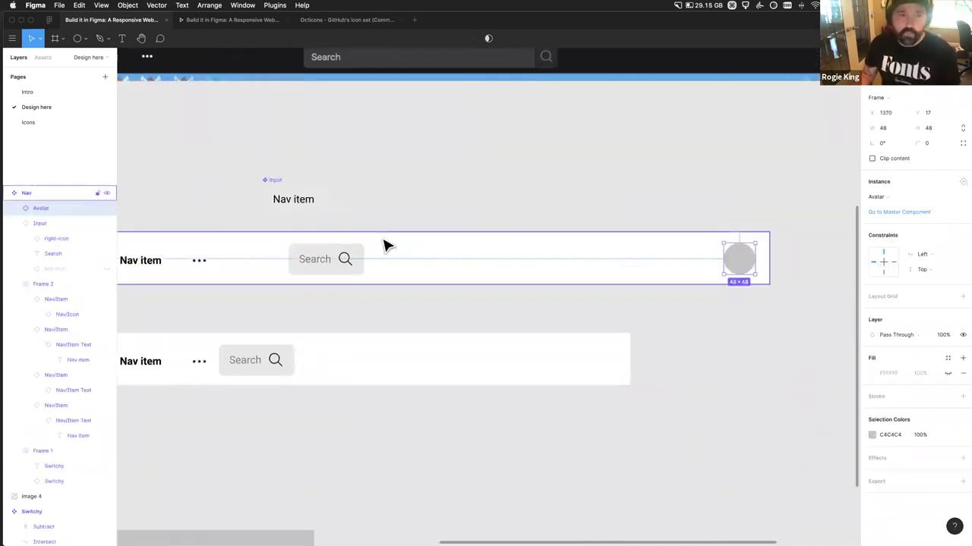
Step: Move the bell-24 icon from above the components into the main Nav, just left of the Avatar instance
scroll(385, 245, "left", 5)
scroll(383, 246, "down", 3)
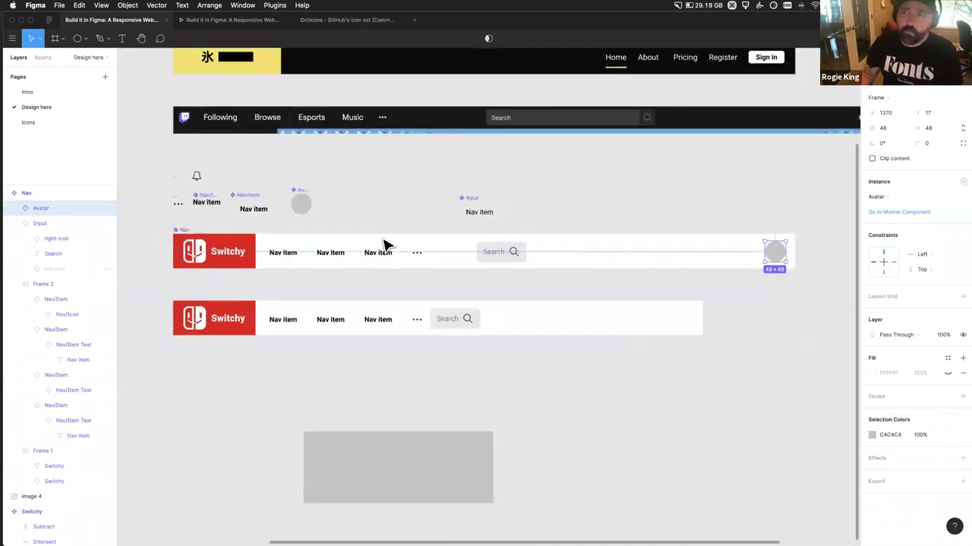
scroll(383, 245, "right", 3)
scroll(384, 245, "left", 2)
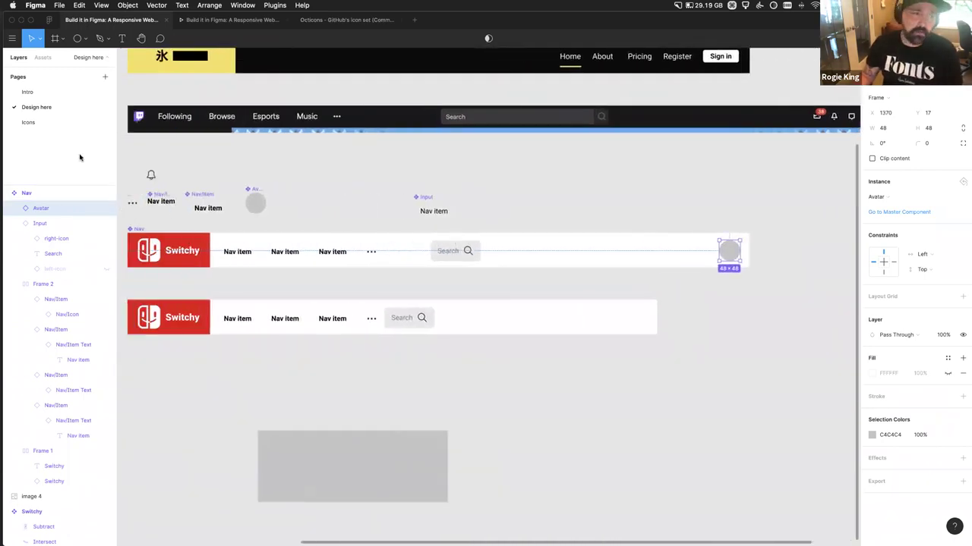
left_click(152, 177)
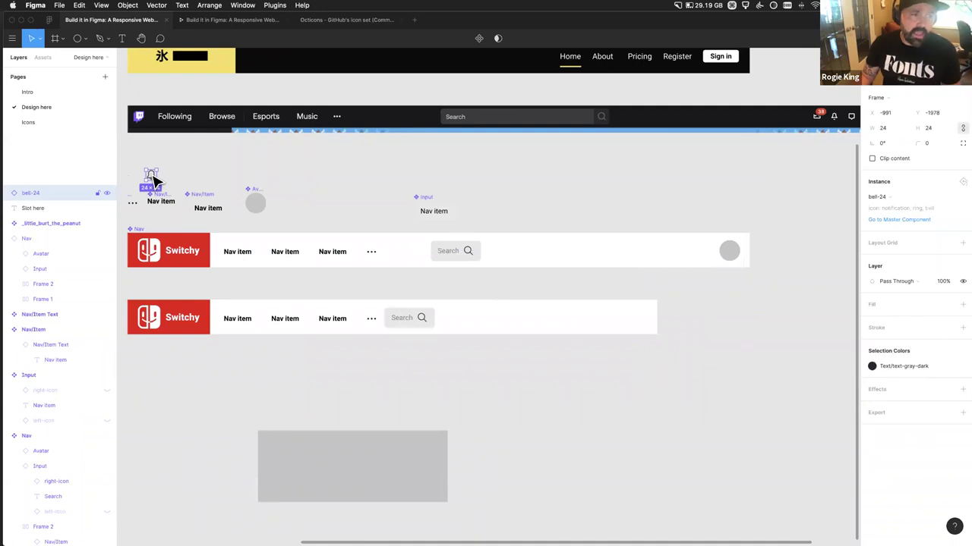
left_click_drag(152, 178, 710, 255)
Step: Combine the bell icon and Avatar in the main Nav into a horizontal auto layout frame with 16 spacing between items
scroll(620, 273, "up", 5)
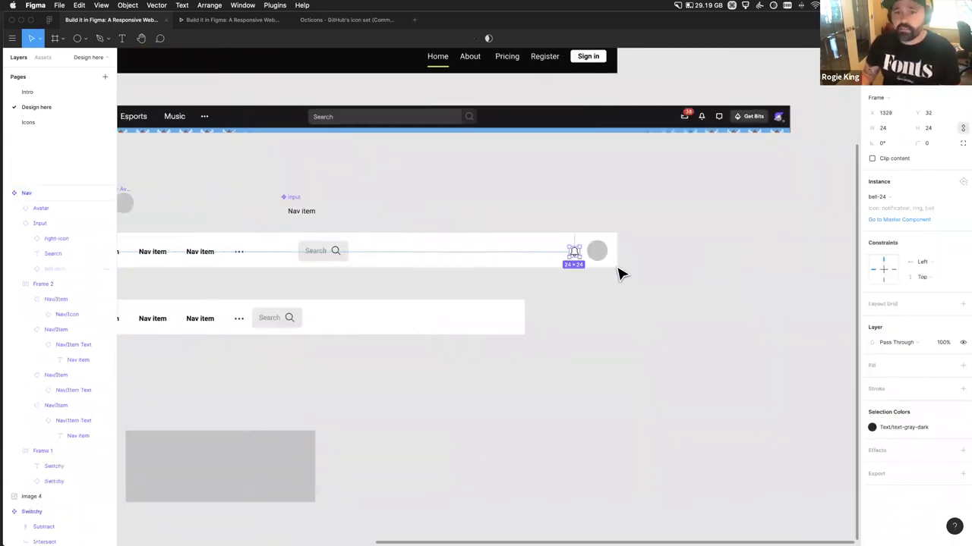
scroll(620, 273, "up", 2)
left_click(554, 241, "shift")
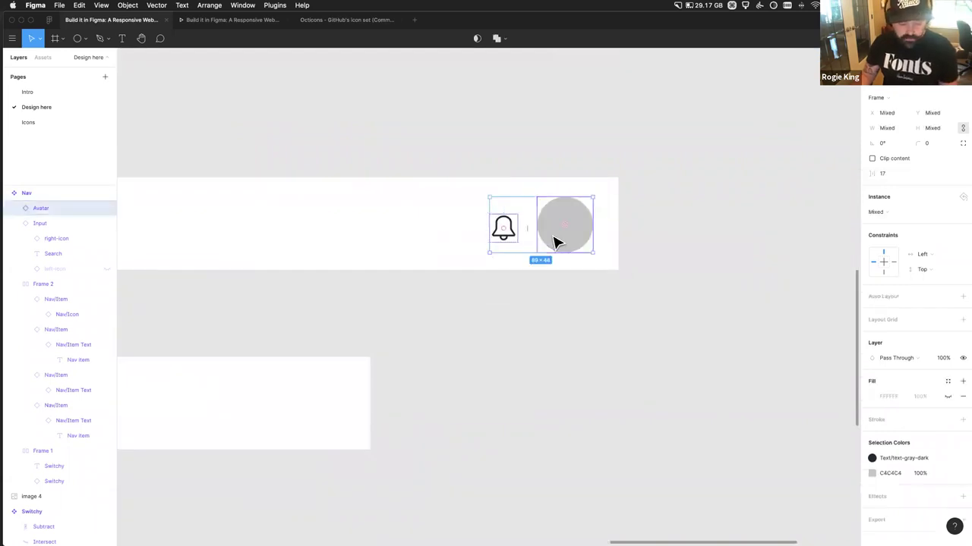
key("shift+a")
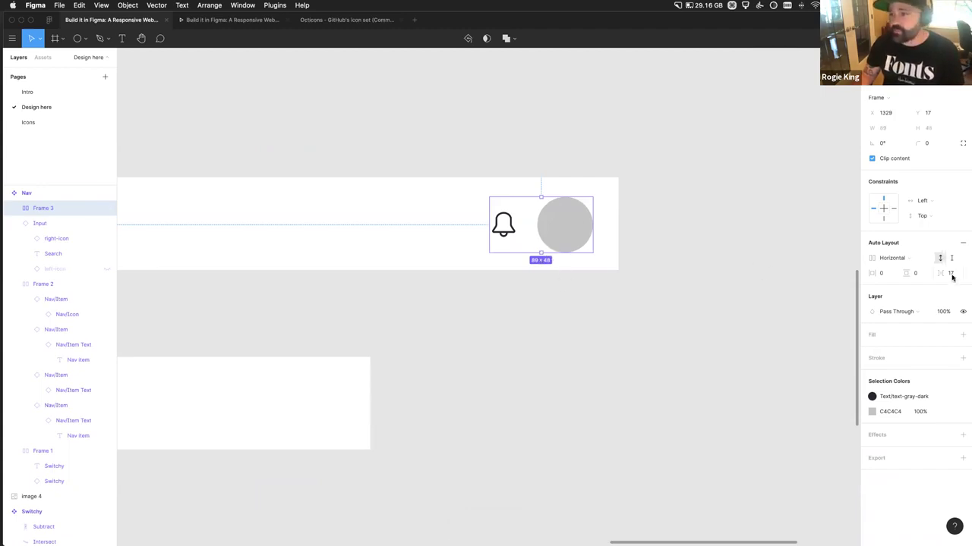
type("16")
key("Tab")
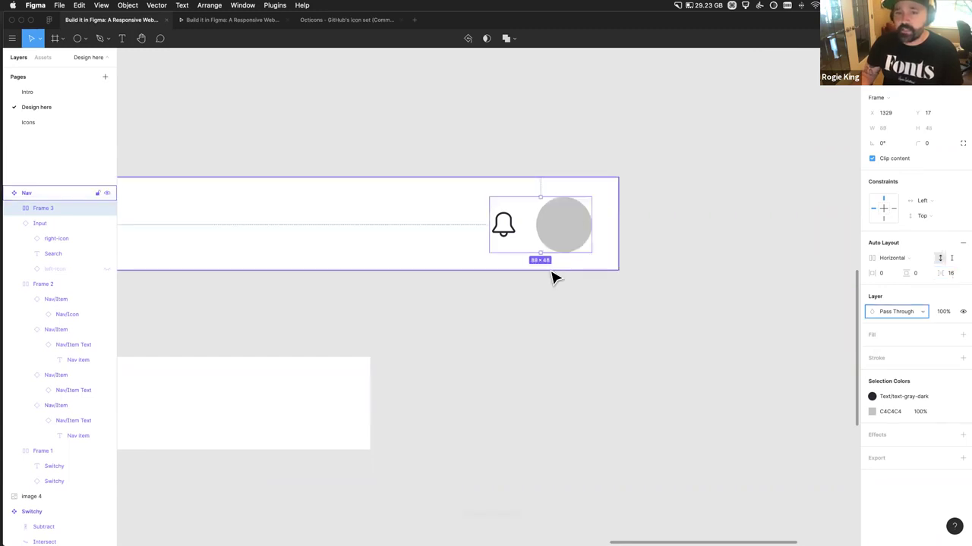
Step: Set the bell-and-avatar frame's horizontal constraint to Right and position it 16 px in from the main Nav's right edge
left_click(927, 213)
left_click_drag(555, 243, 581, 243)
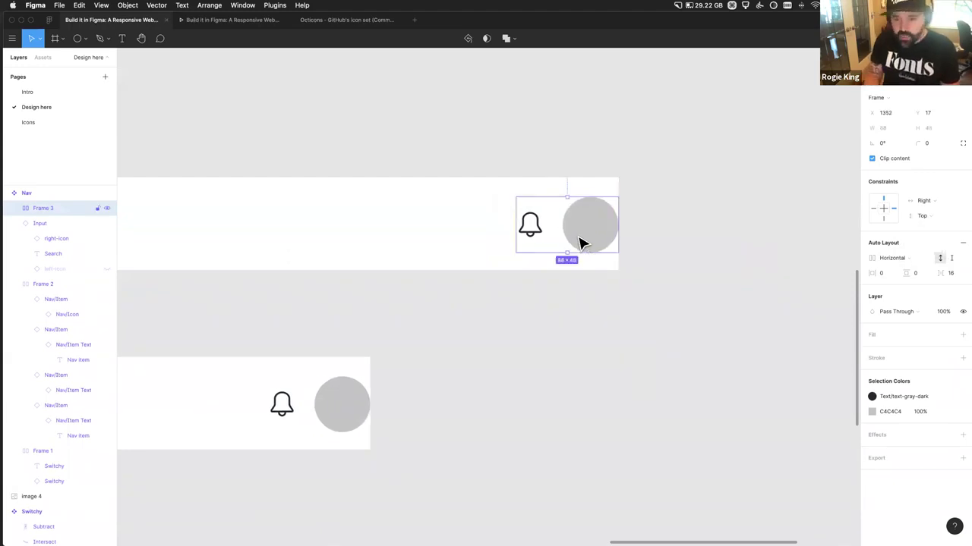
key("Left")
key("Left")
key("Left")
key("Left")
key("Left")
key("Left")
key("Left")
key("Left")
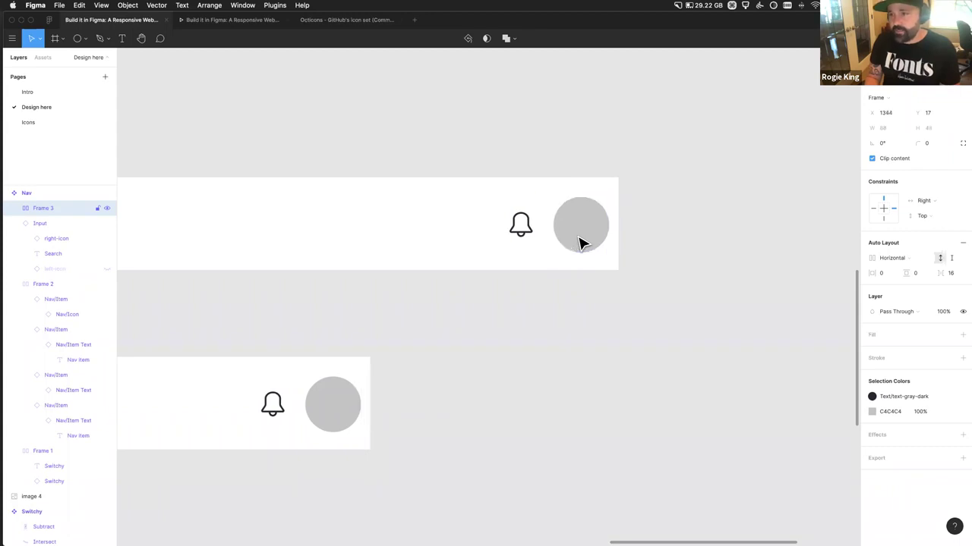
key("Left")
key("Left")
key("Left")
key("Left")
key("Left")
key("Left")
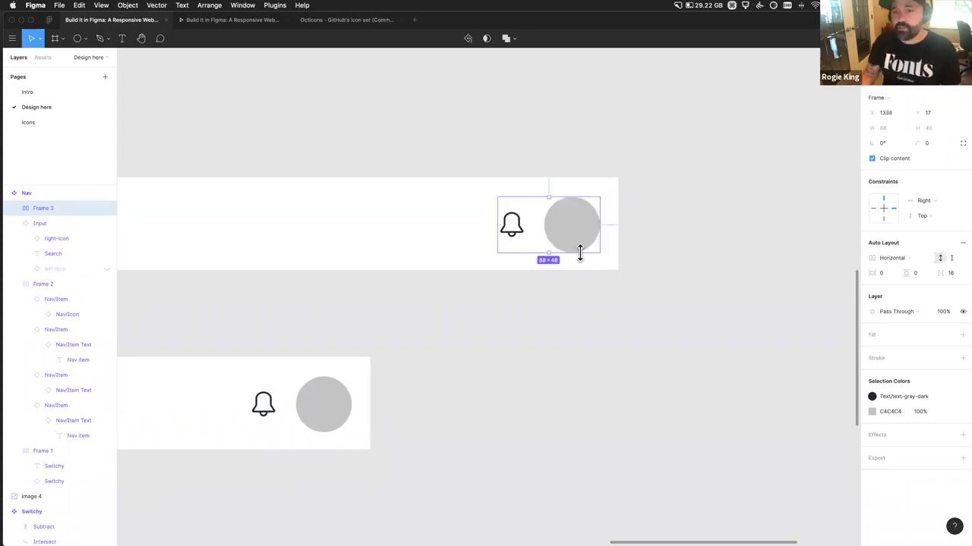
key("Left")
key("Left")
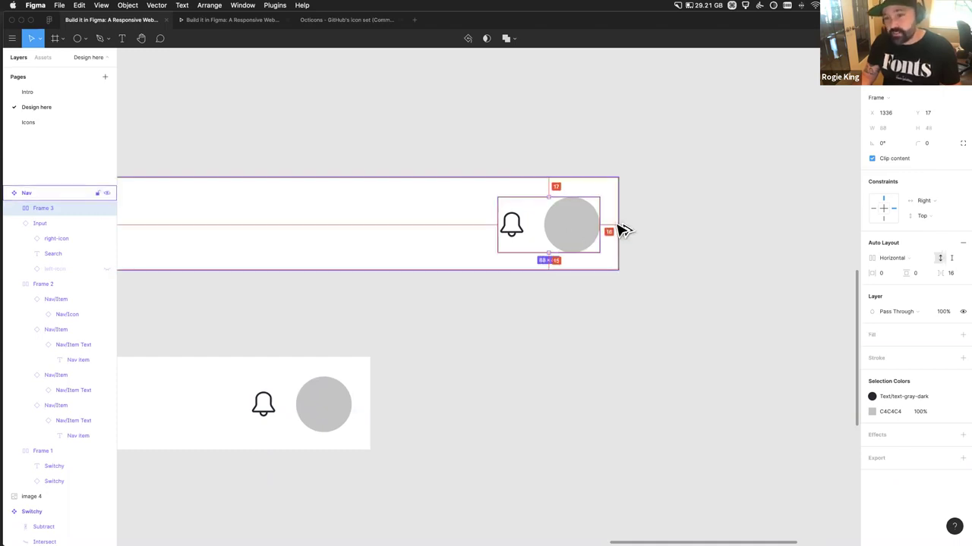
mouse_move(616, 234)
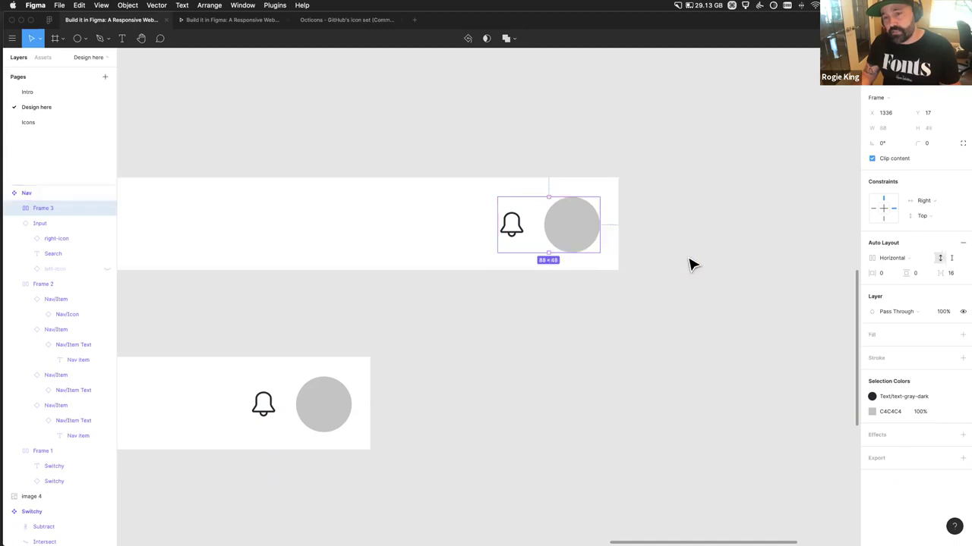
Step: Show the 8px layout grid on the main Nav component
key("Escape")
left_click(949, 259)
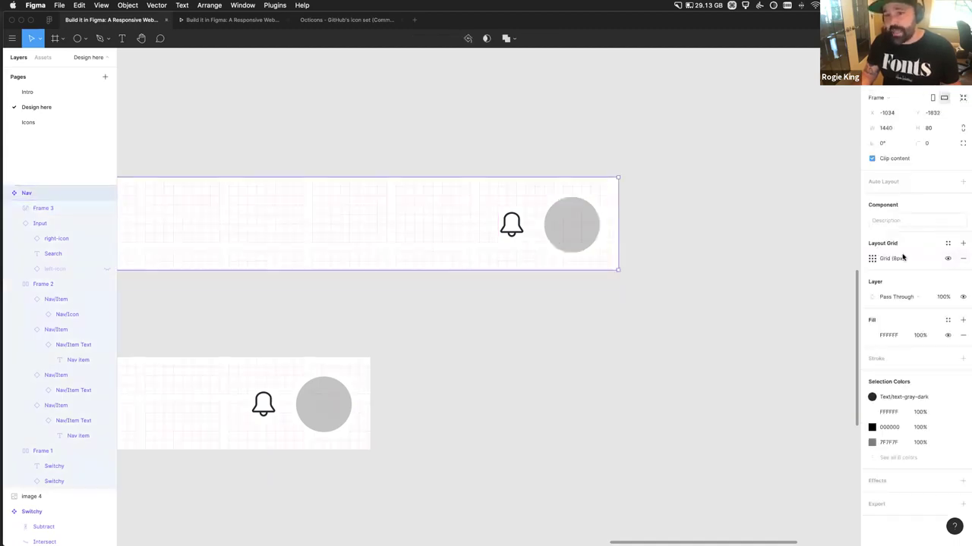
left_click(579, 237)
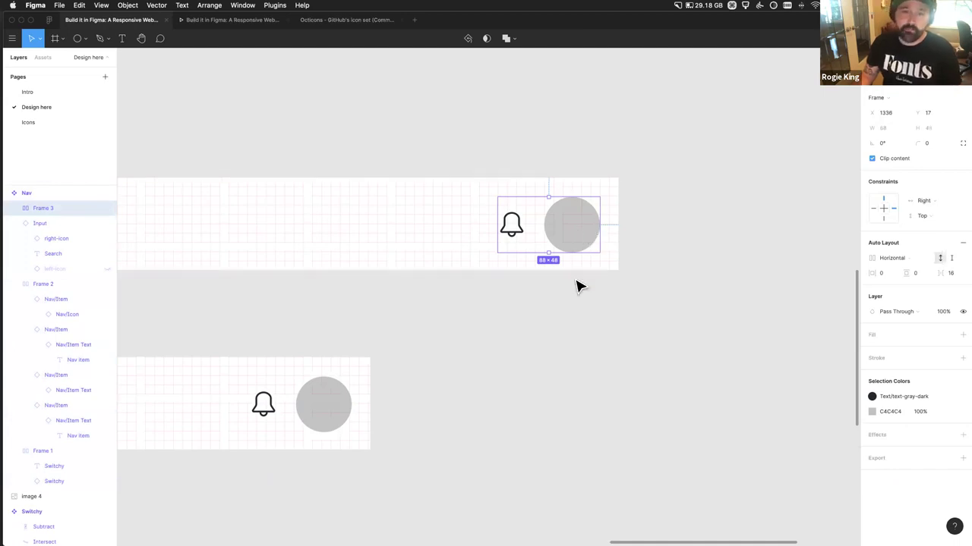
key("Escape")
Step: Set the vertical constraint of the main Nav's bell-and-avatar frame to Center
left_click(562, 229)
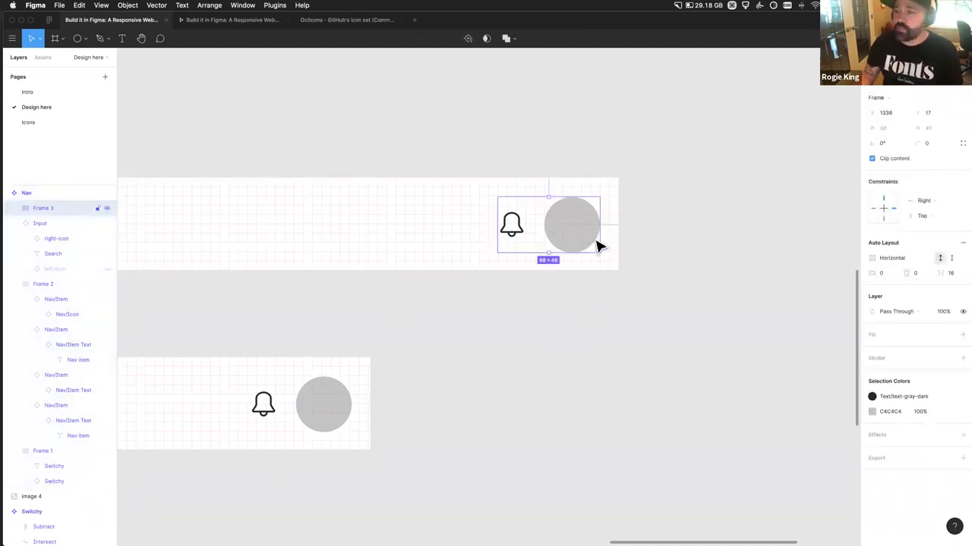
left_click(932, 218)
left_click(930, 250)
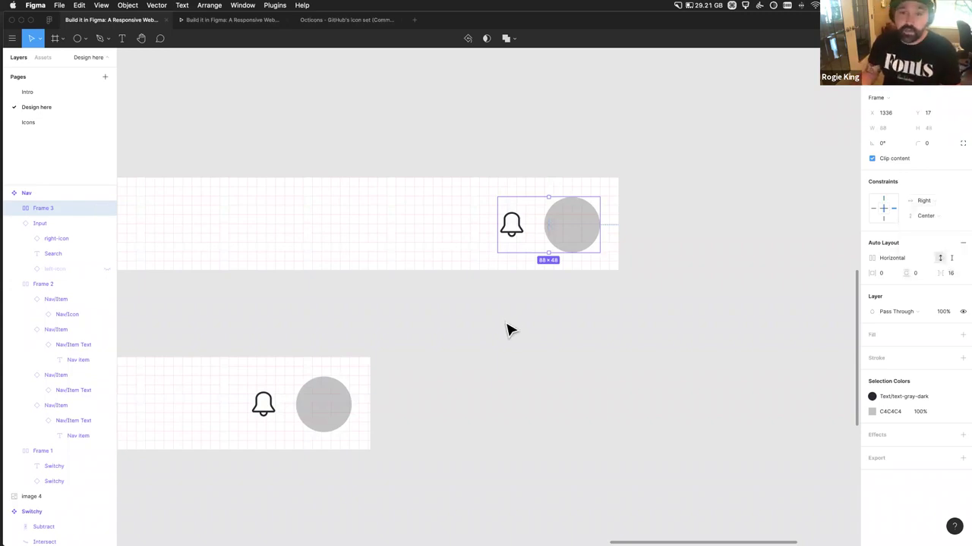
Step: Set the vertical constraint of the main Nav's Search Input instance to Center
scroll(508, 330, "down", 5)
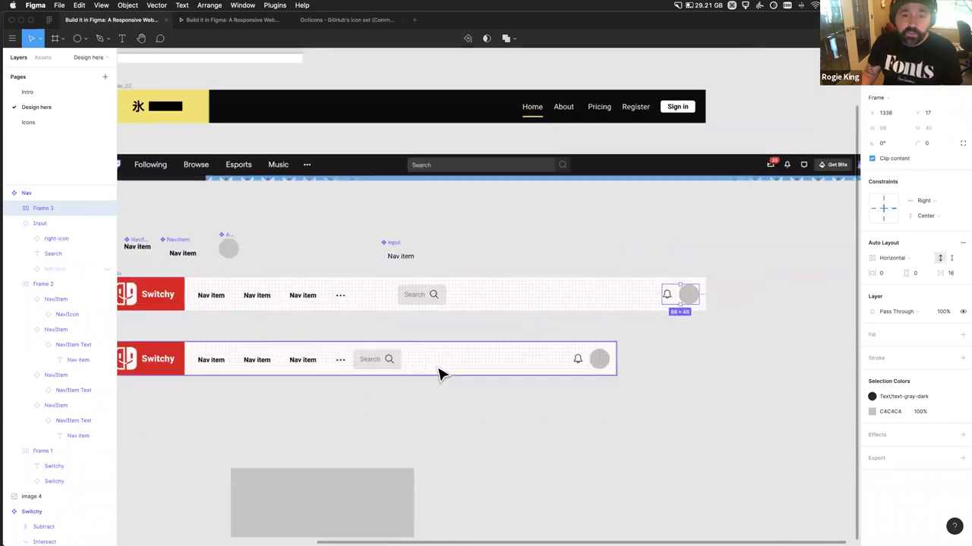
scroll(441, 374, "left", 3)
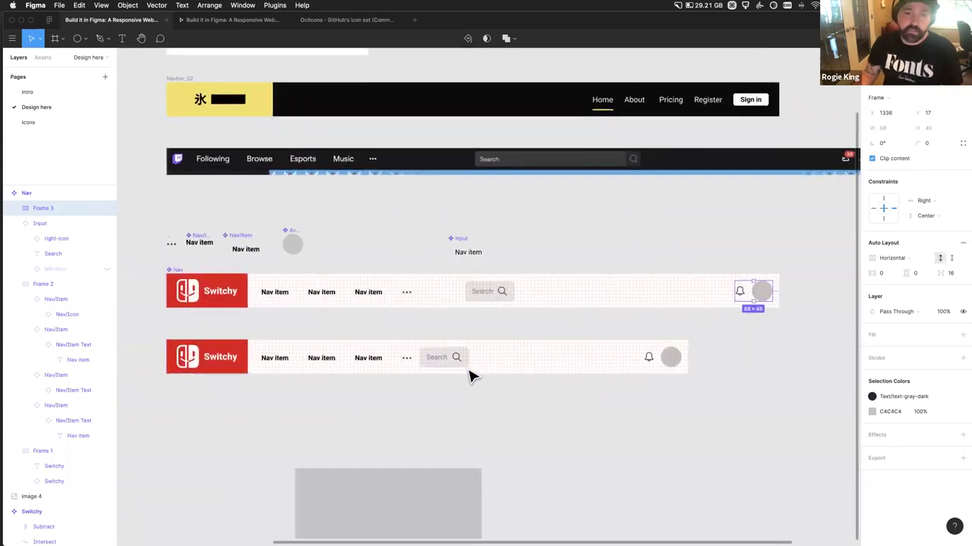
scroll(469, 375, "up", 3)
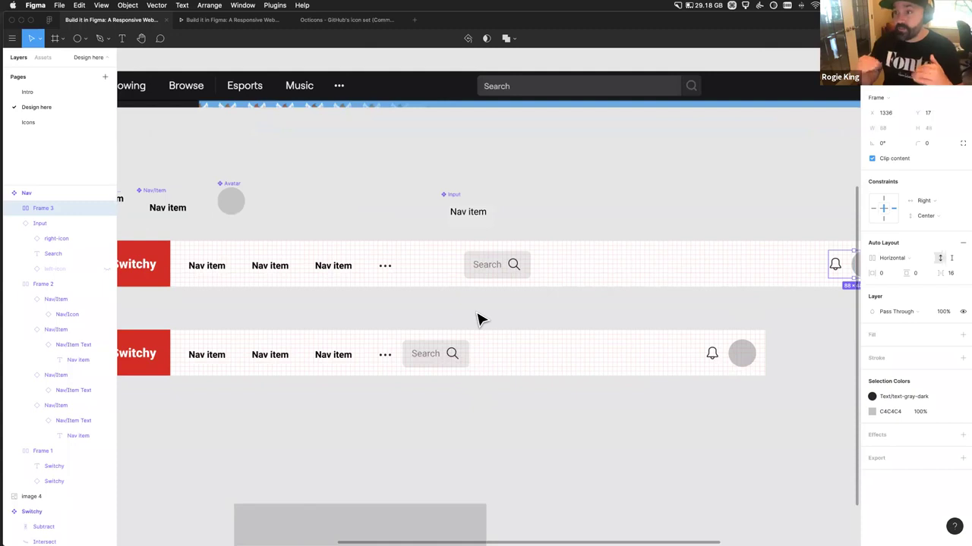
left_click(490, 265)
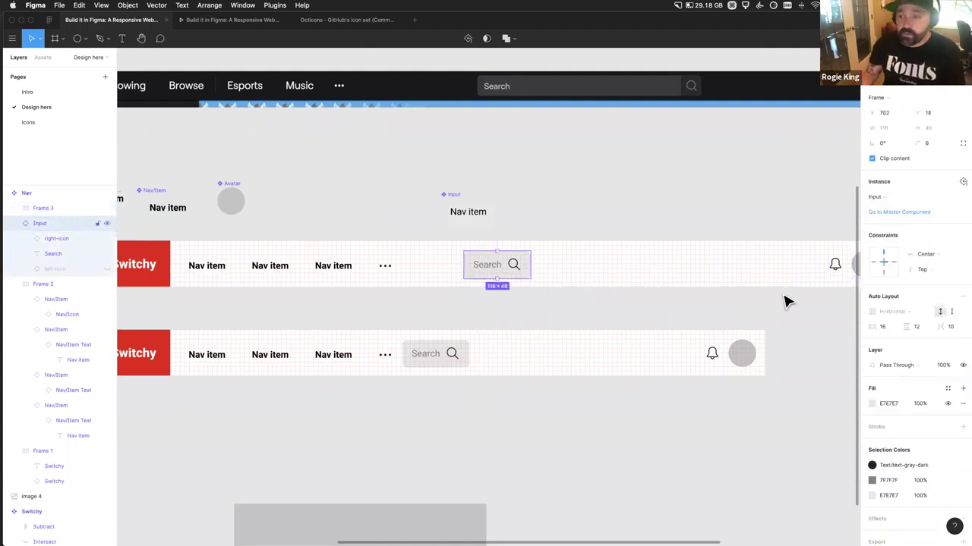
left_click(924, 269)
left_click(933, 302)
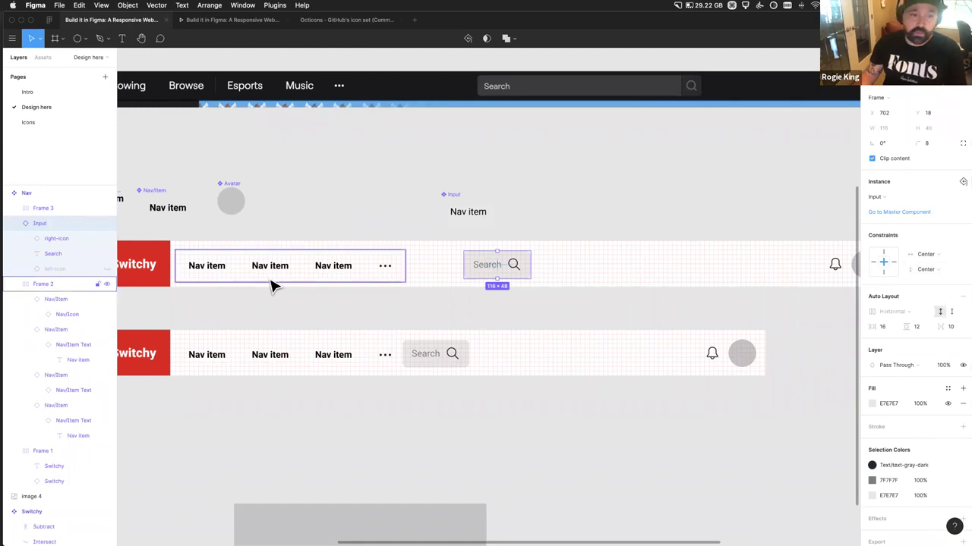
Step: Set the vertical constraint of the frame holding the main Nav's nav items to Center
left_click(292, 279)
left_click(926, 217)
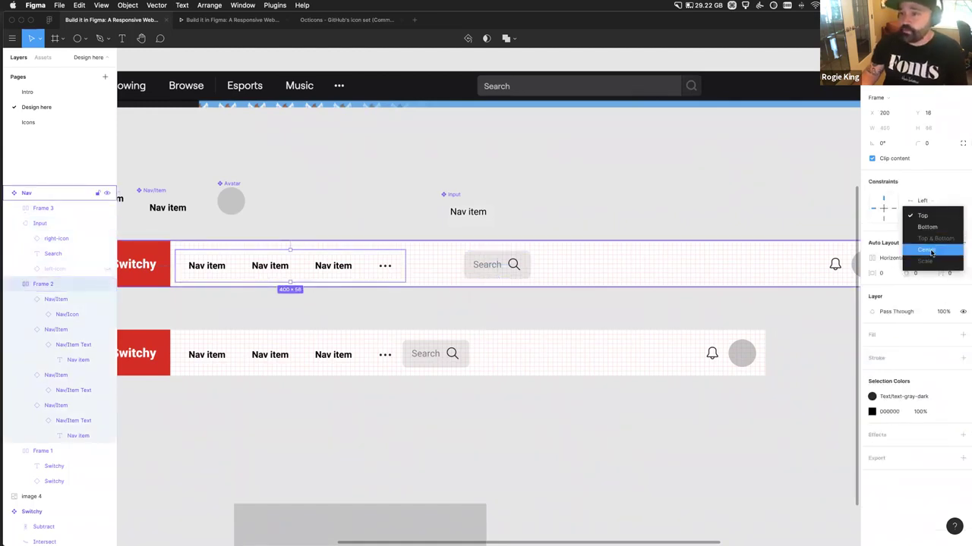
left_click(931, 251)
Step: Test the vertical constraints by stretching the lower Nav instance's height to 120, and undo the resize
scroll(314, 319, "left", 5)
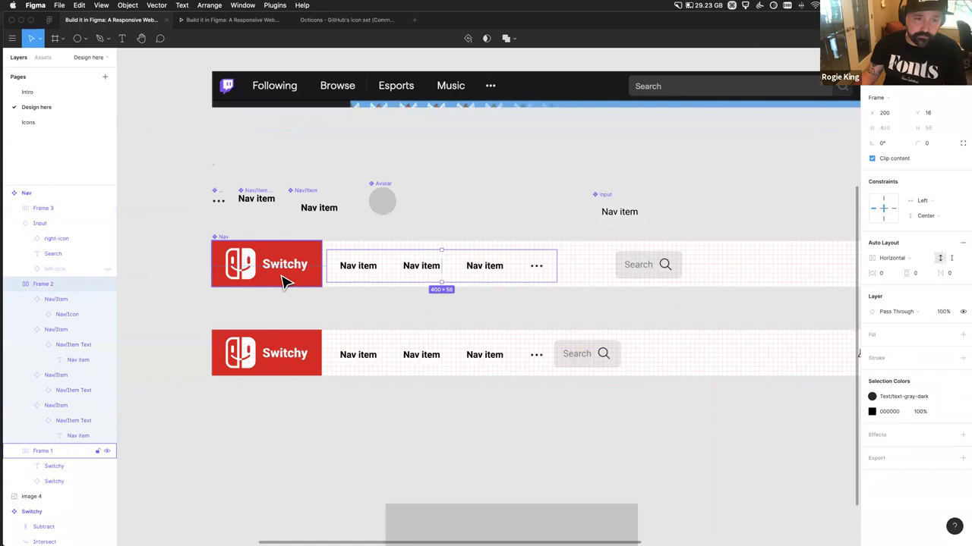
left_click(287, 284)
scroll(284, 282, "right", 3)
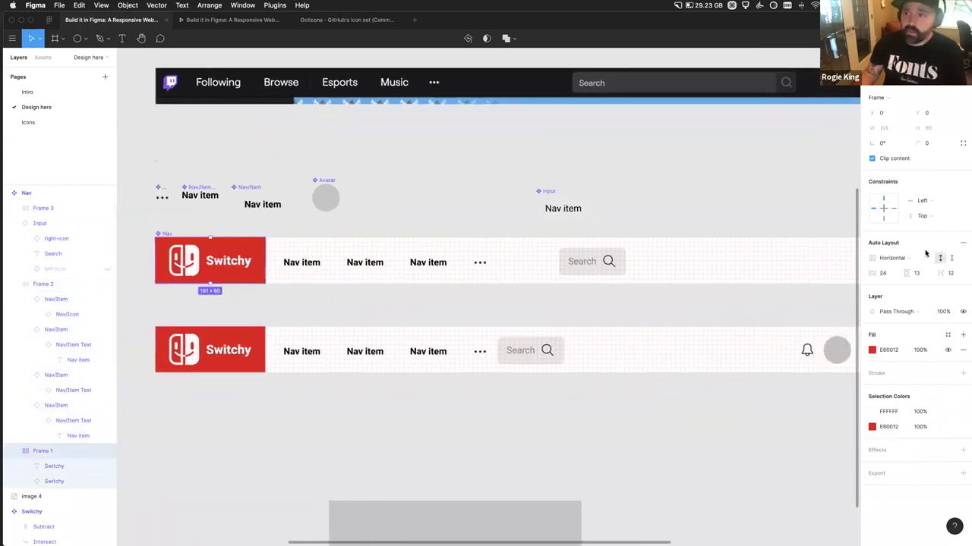
scroll(226, 296, "right", 2)
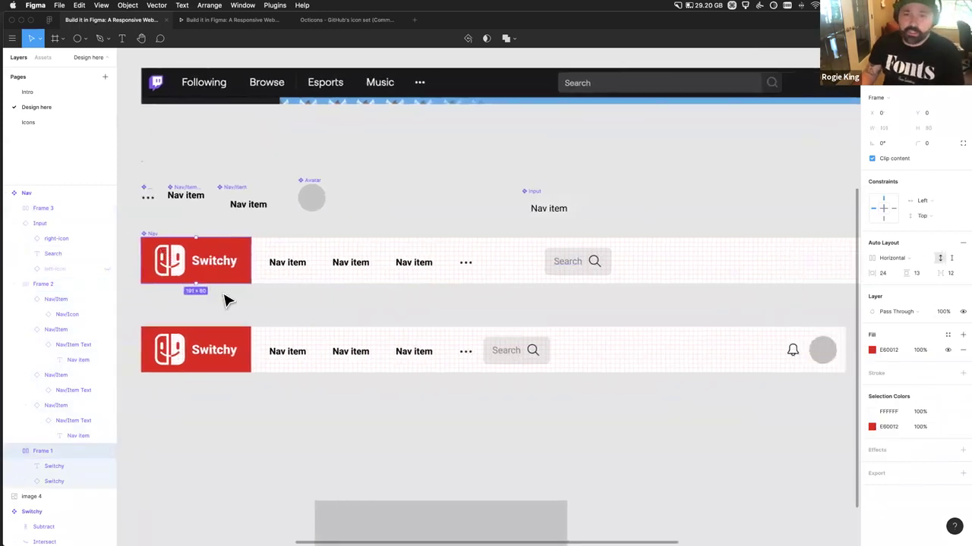
left_click(479, 369)
left_click_drag(473, 370, 486, 392)
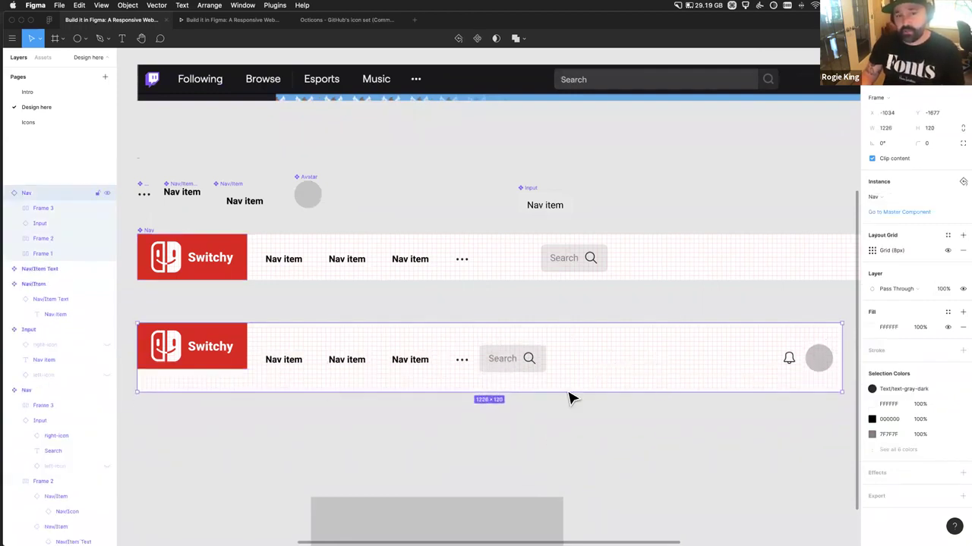
key("ctrl+z")
Step: Remove auto layout from the main Nav's red Switchy logo frame and set its vertical constraint to Top & Bottom
left_click(171, 265)
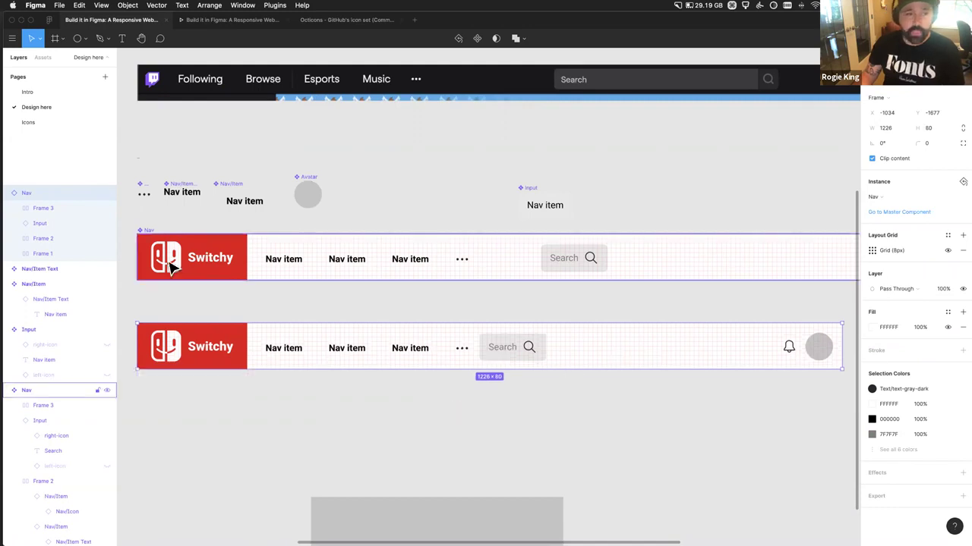
double_click(179, 265)
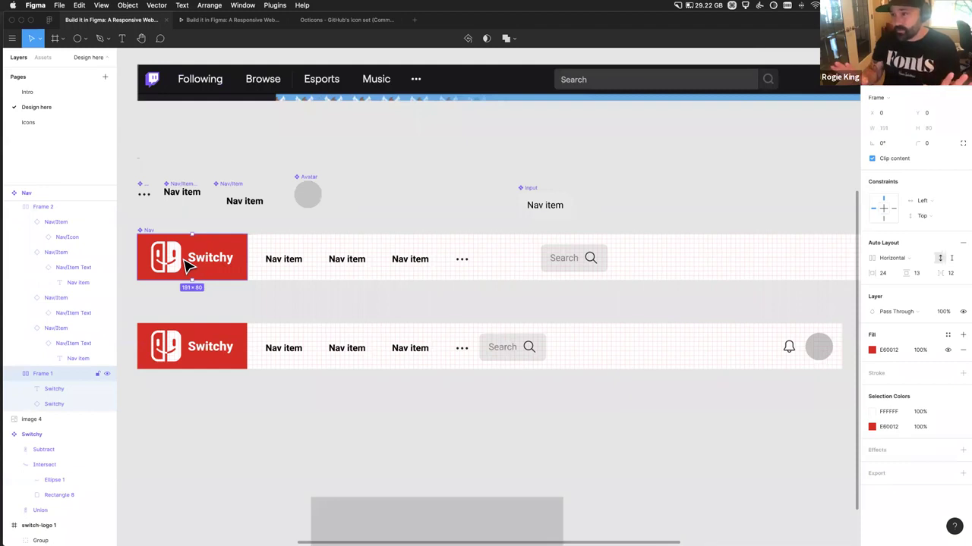
left_click(961, 245)
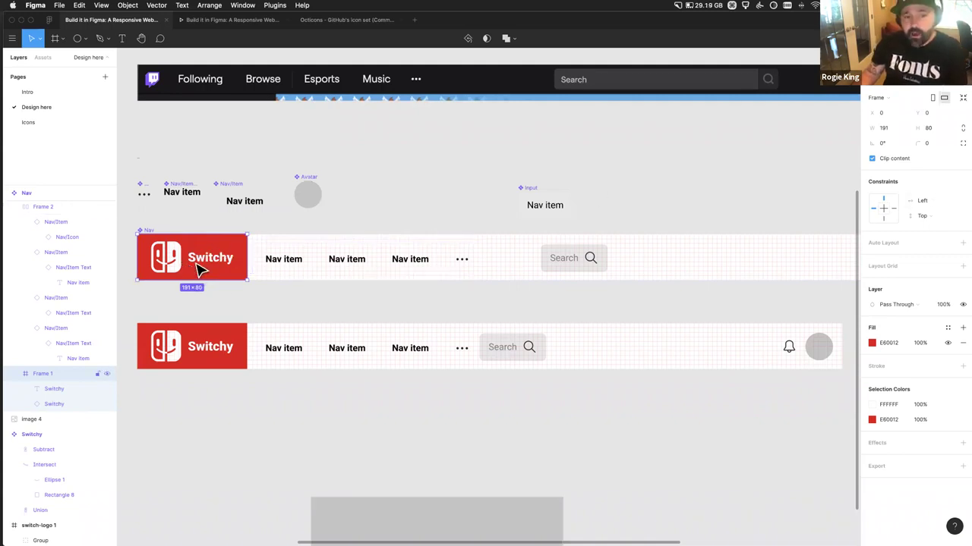
left_click(929, 218)
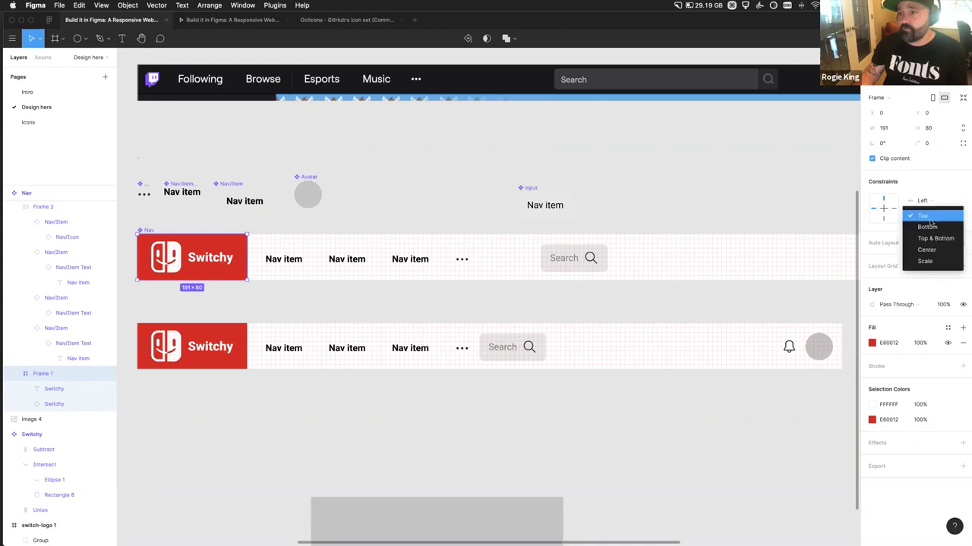
left_click(934, 240)
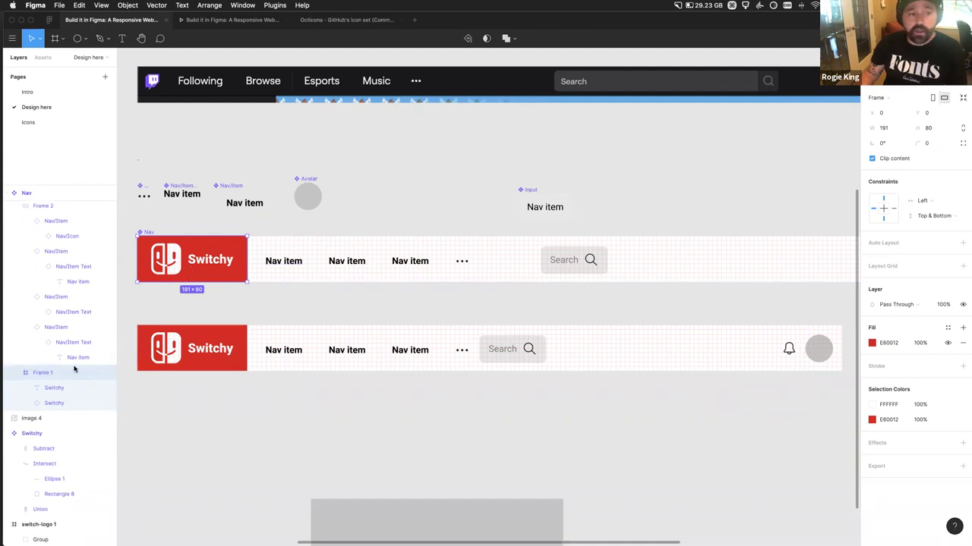
Step: Set the vertical constraint of both the logo icon and the Switchy text in the main Nav's logo frame to Center
double_click(171, 273)
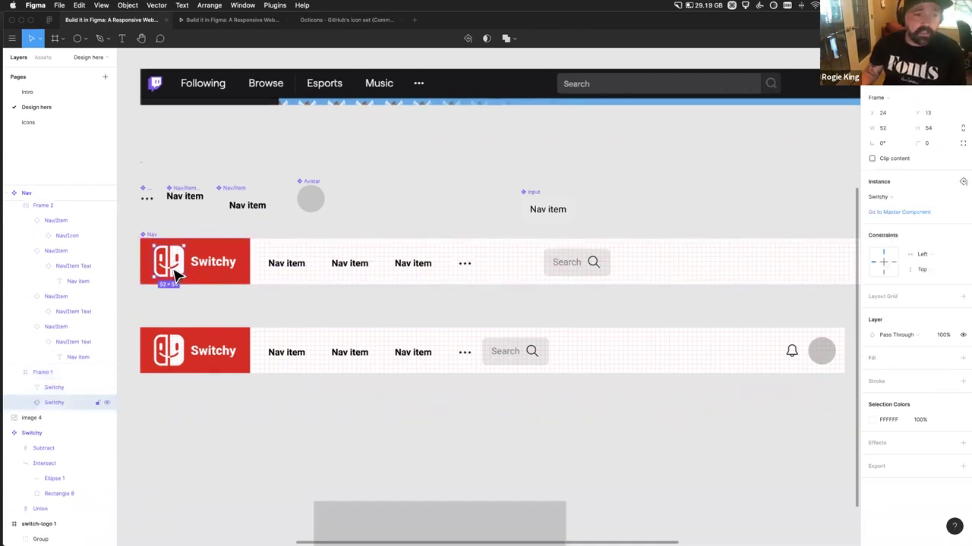
left_click(203, 273, "shift")
scroll(175, 269, "up", 5)
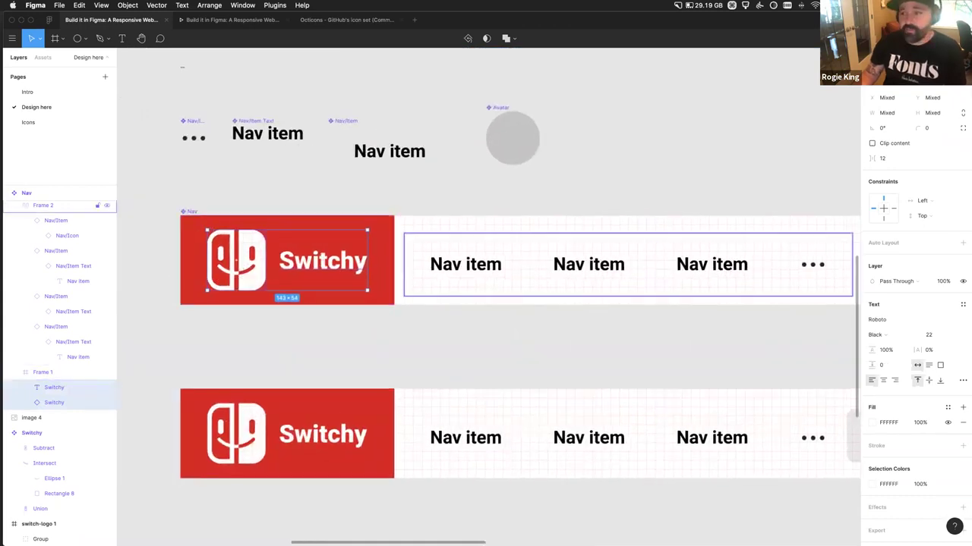
left_click(932, 201)
left_click(931, 200)
left_click(930, 216)
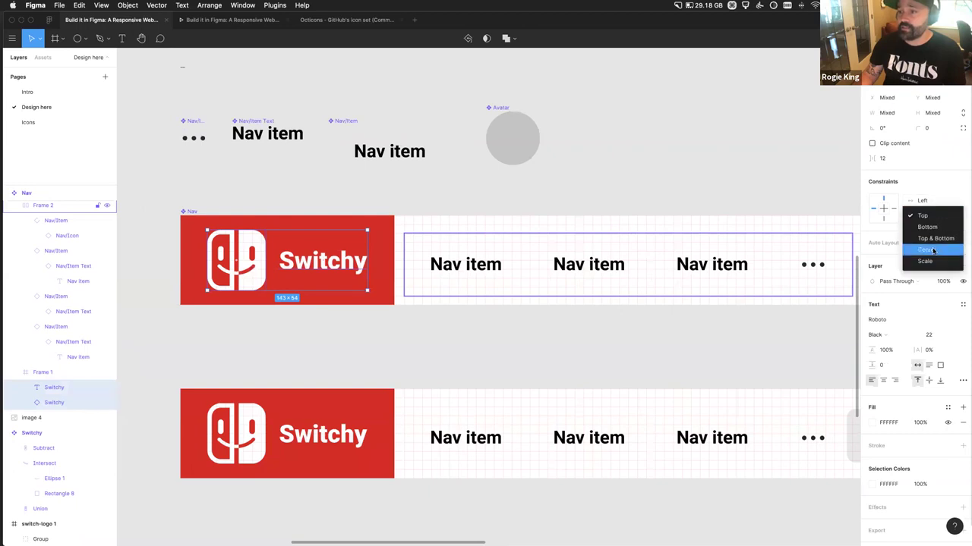
left_click(933, 251)
left_click(351, 364)
Step: Test the logo frame's constraints by stretching the lower Nav instance's height to 227, and undo the resize
scroll(349, 364, "down", 3)
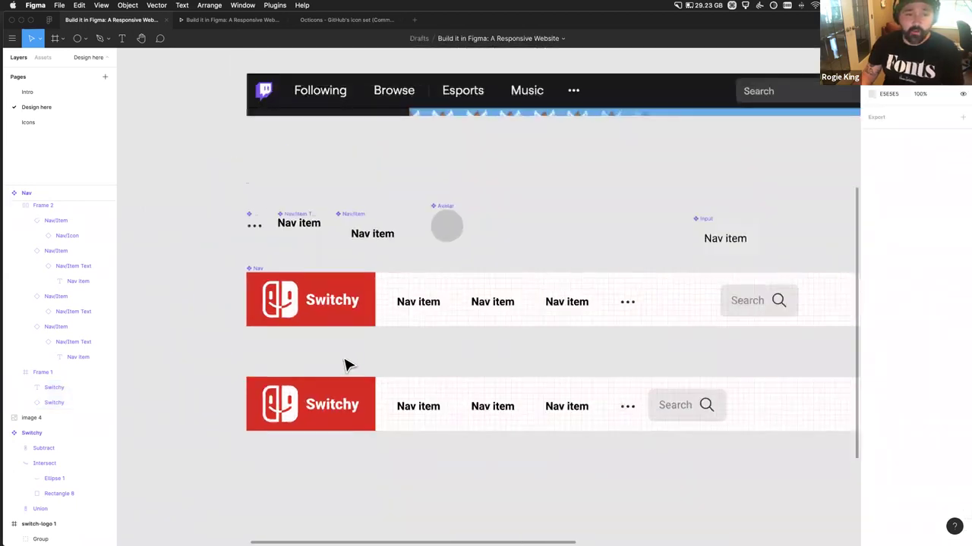
scroll(345, 366, "down", 3)
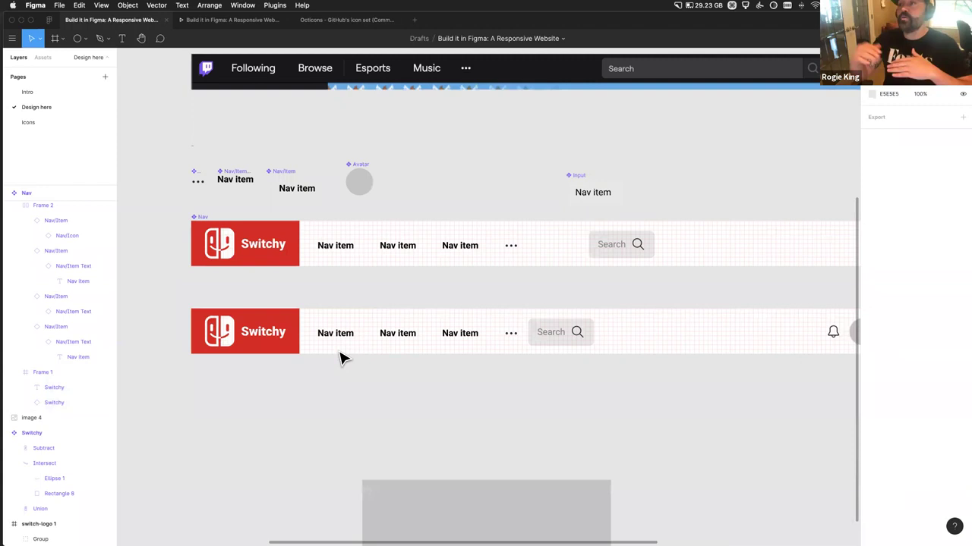
left_click(296, 348)
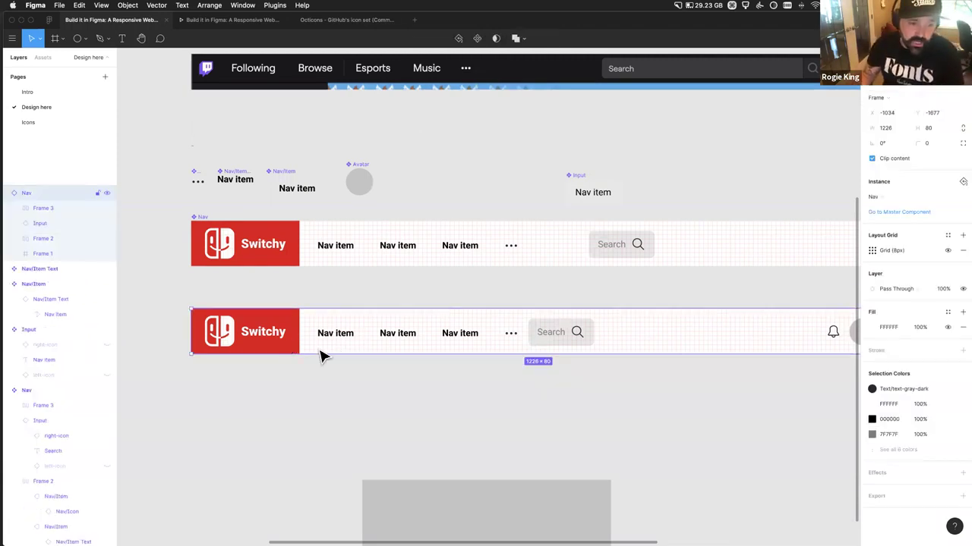
left_click_drag(318, 360, 319, 439)
left_click(218, 382)
left_click(219, 383)
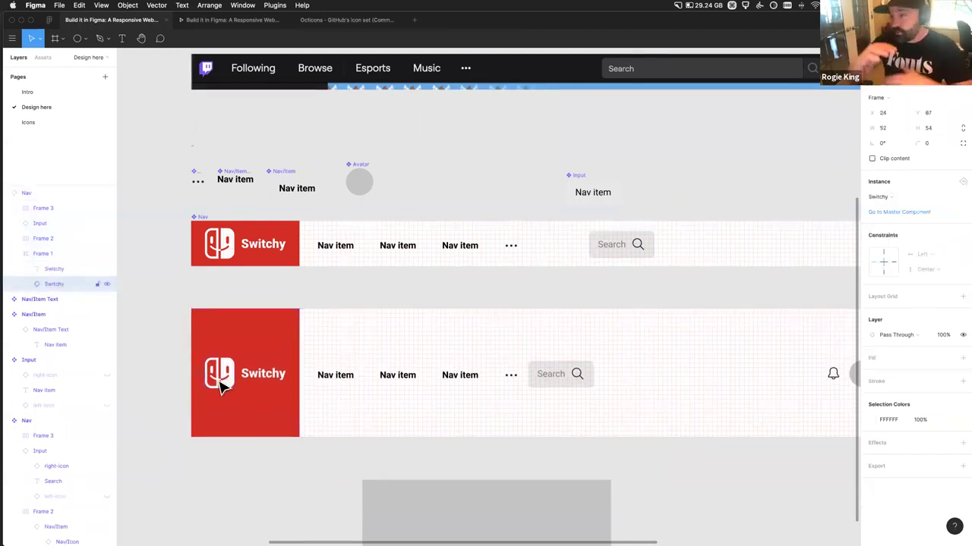
key("Escape")
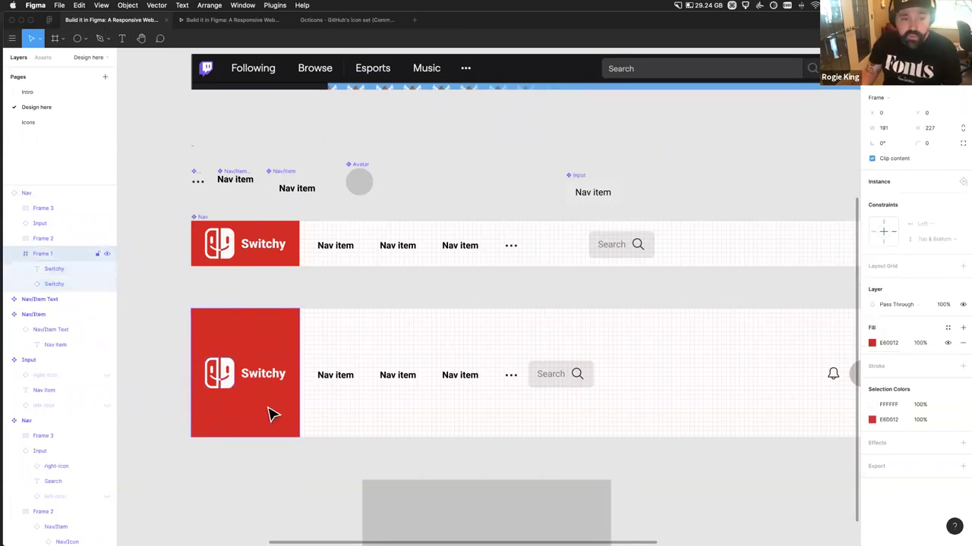
key("Escape")
key("ctrl+z")
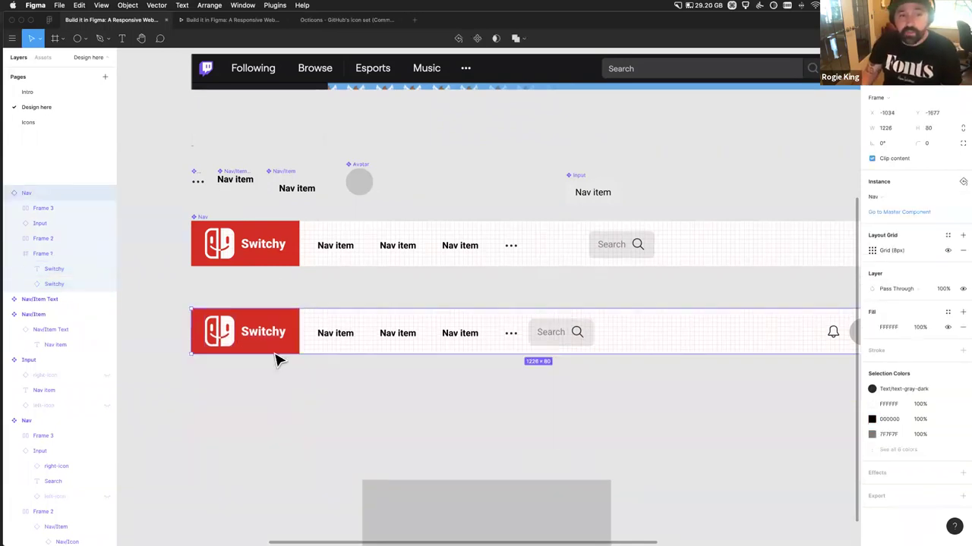
Step: Add auto layout back to the main Nav's red Switchy logo frame
left_click(282, 263)
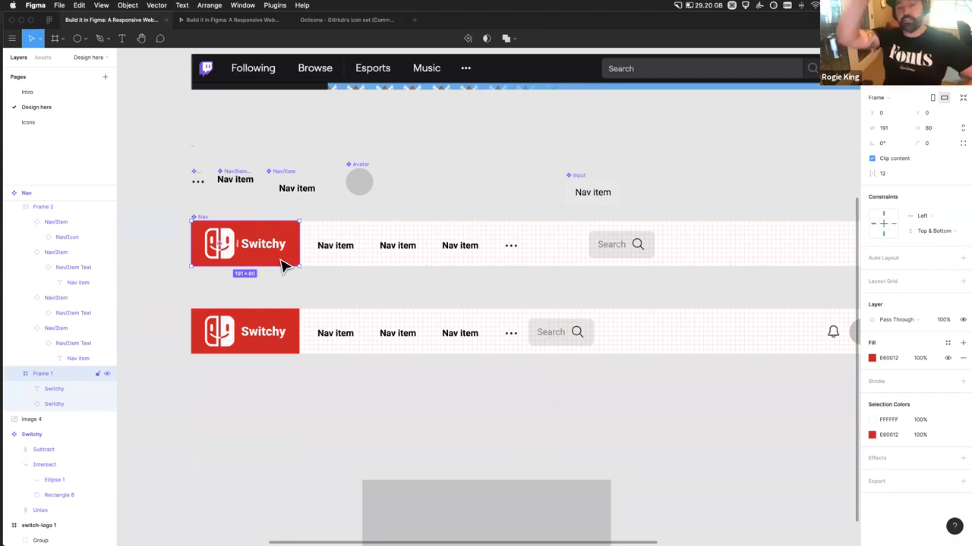
left_click(378, 336)
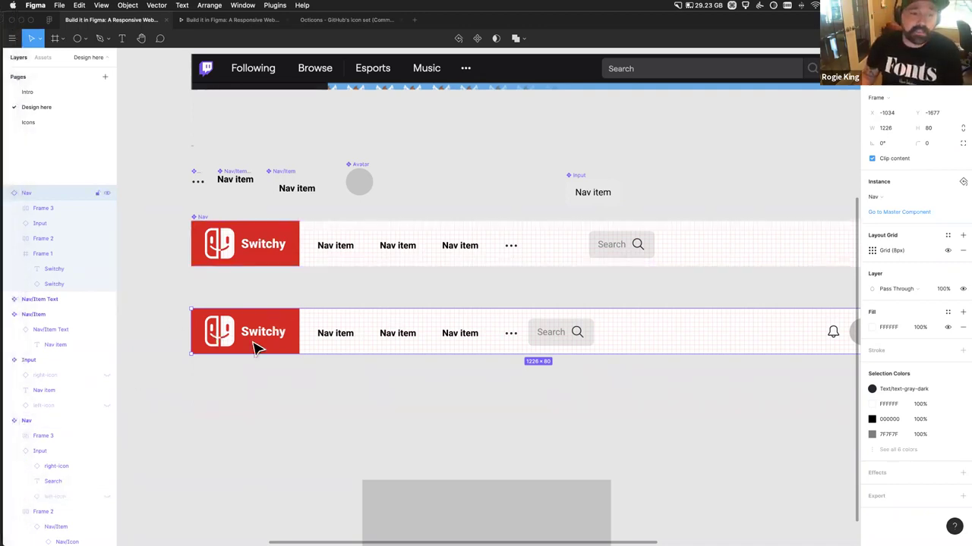
double_click(280, 247)
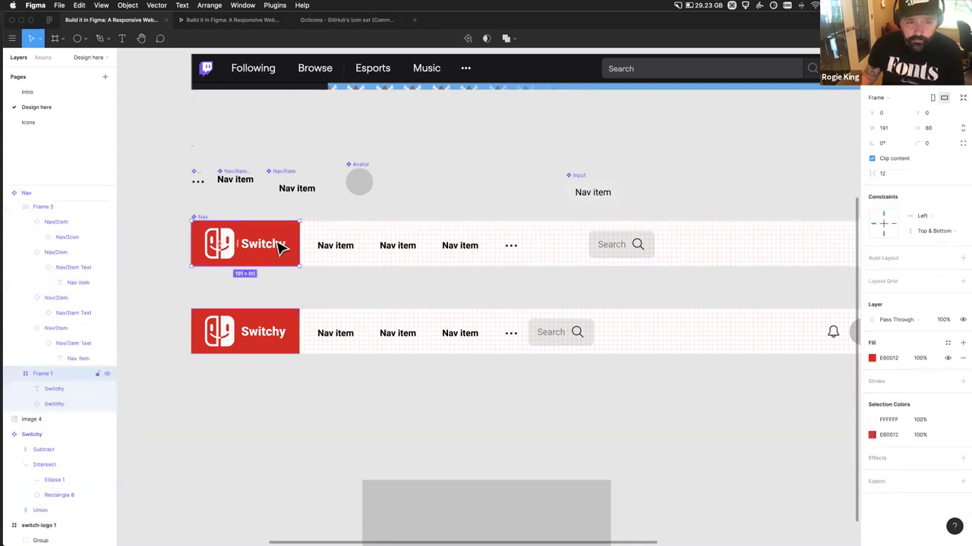
left_click(963, 259)
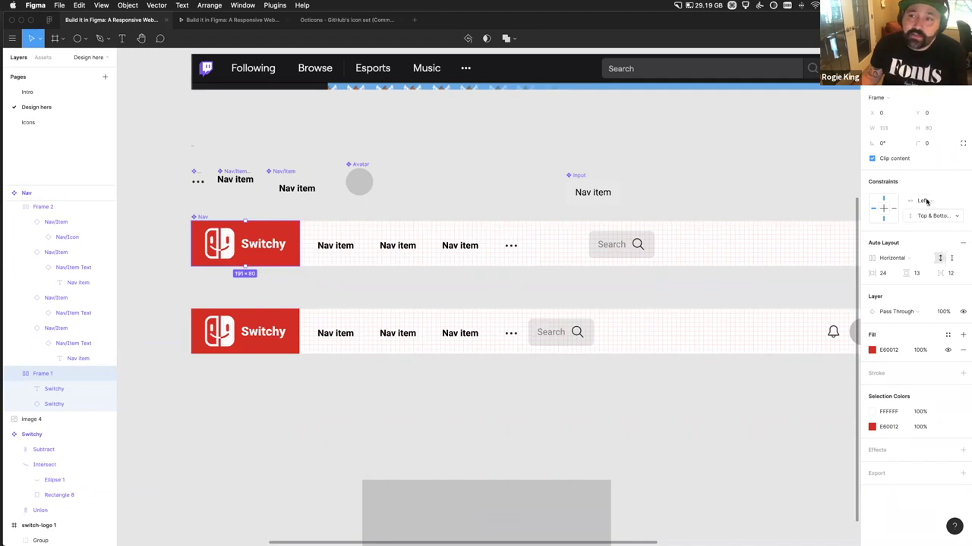
Step: Try a vertical auto layout direction on the main Nav's logo frame, and return it to horizontal
left_click(896, 258)
left_click(893, 273)
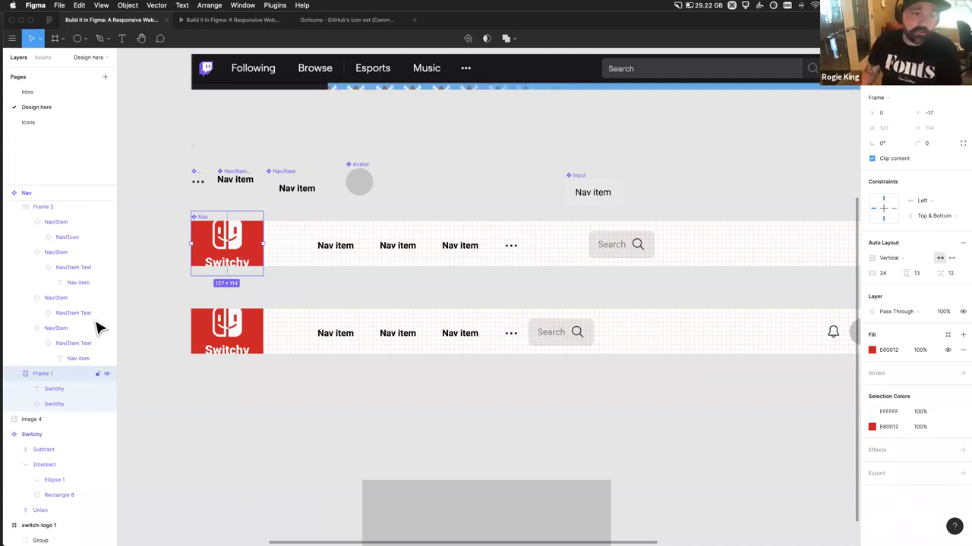
key("shift+h")
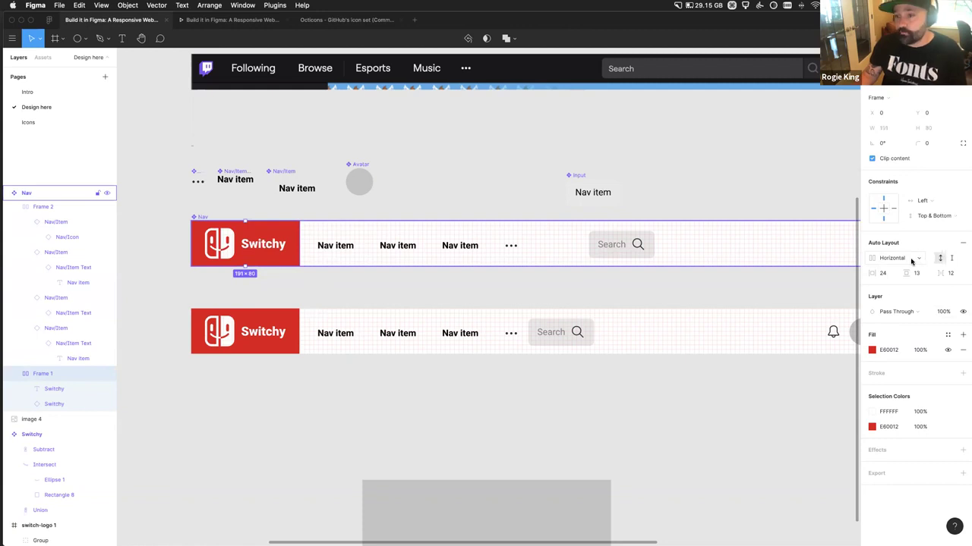
Step: Test the auto-layout logo frame by stretching the lower Nav instance's height twice, undoing each resize
left_click(298, 348)
left_click_drag(306, 354, 303, 401)
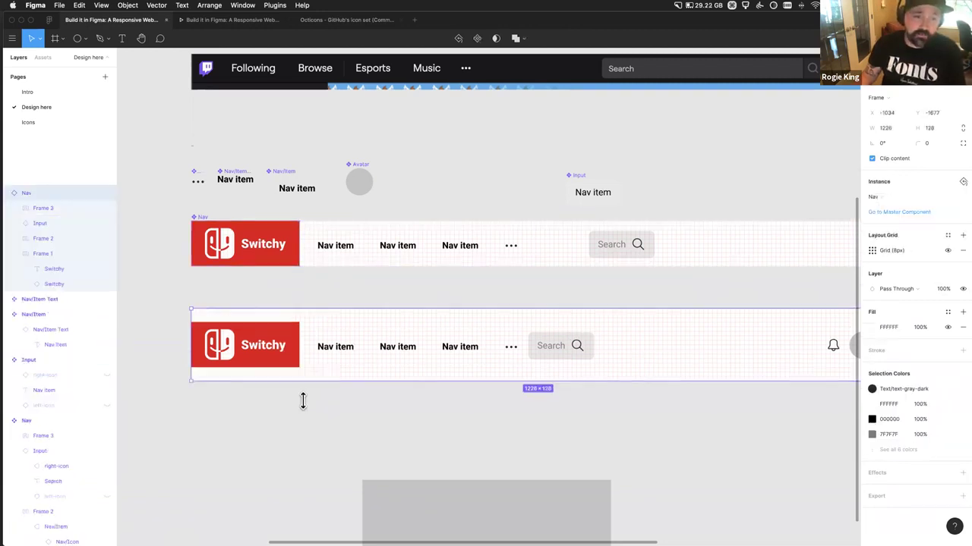
key("super+z")
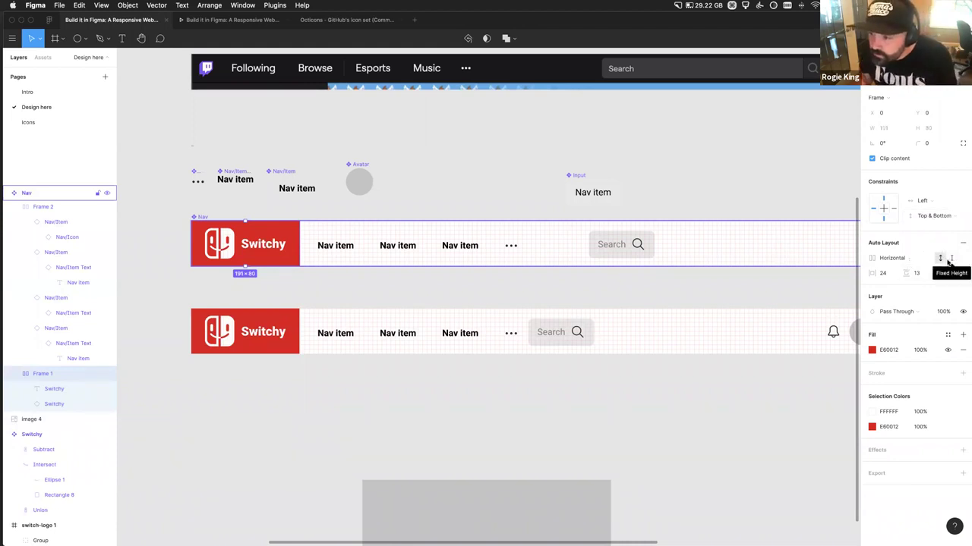
left_click(306, 339)
left_click_drag(306, 353, 304, 398)
key("super+z")
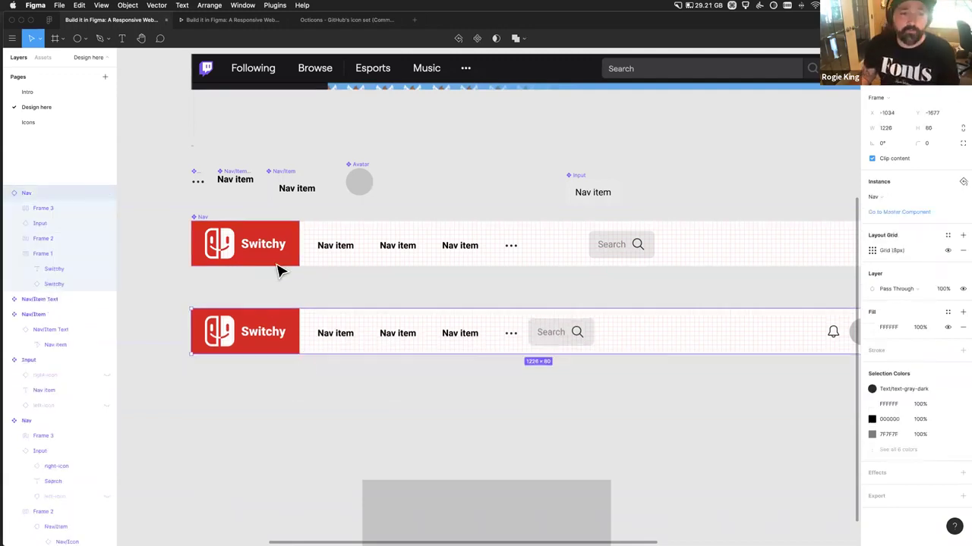
Step: Set the auto layout of the main Nav's Switchy logo frame to Fixed Height
left_click(278, 267)
left_click(278, 267)
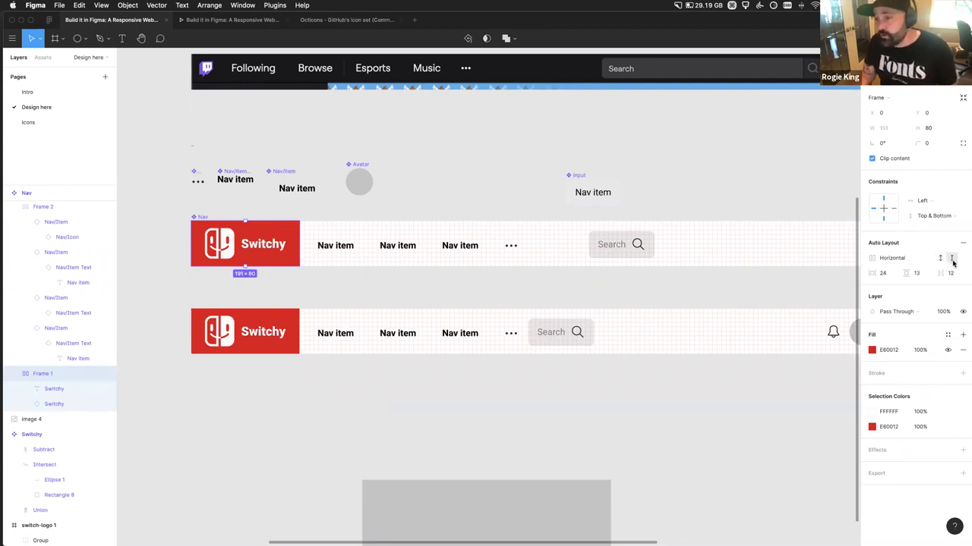
left_click(940, 260)
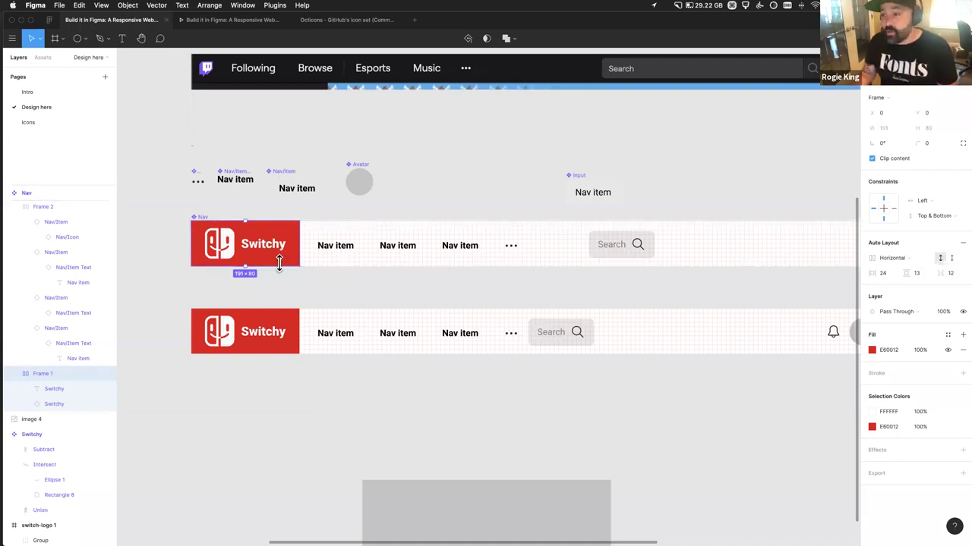
left_click(952, 259)
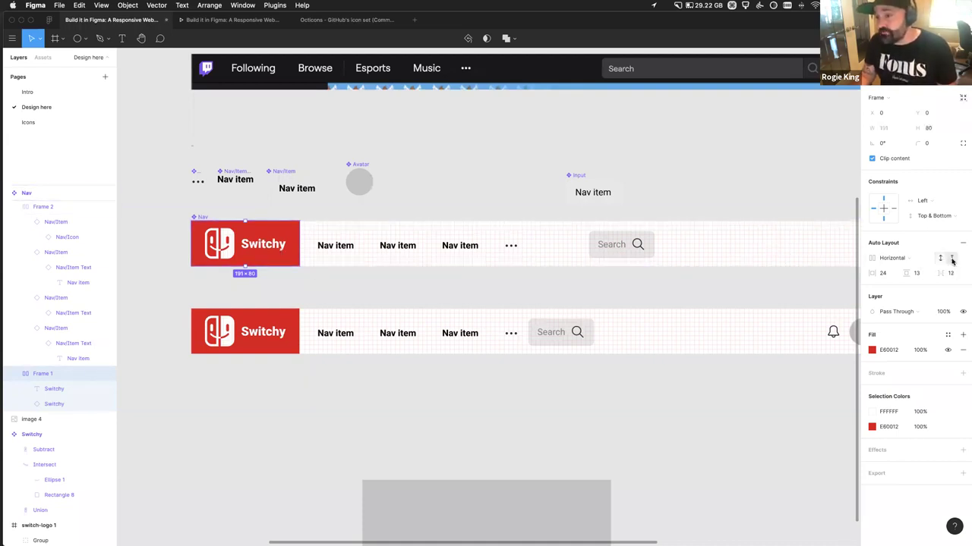
Step: Test the fixed-height logo frame by stretching the lower Nav instance's height to 184, and undo the resize
left_click(356, 339)
left_click_drag(354, 355, 358, 400)
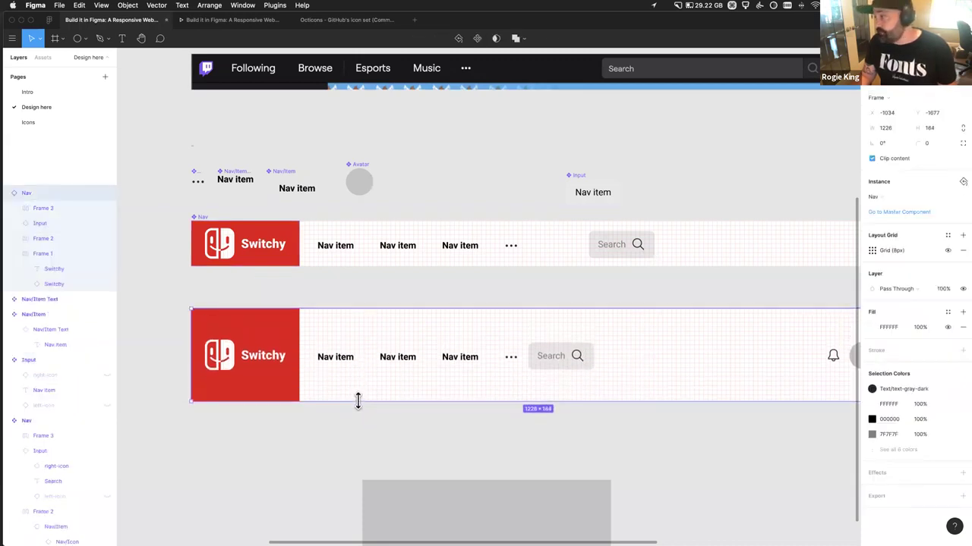
key("super+z")
left_click(356, 407)
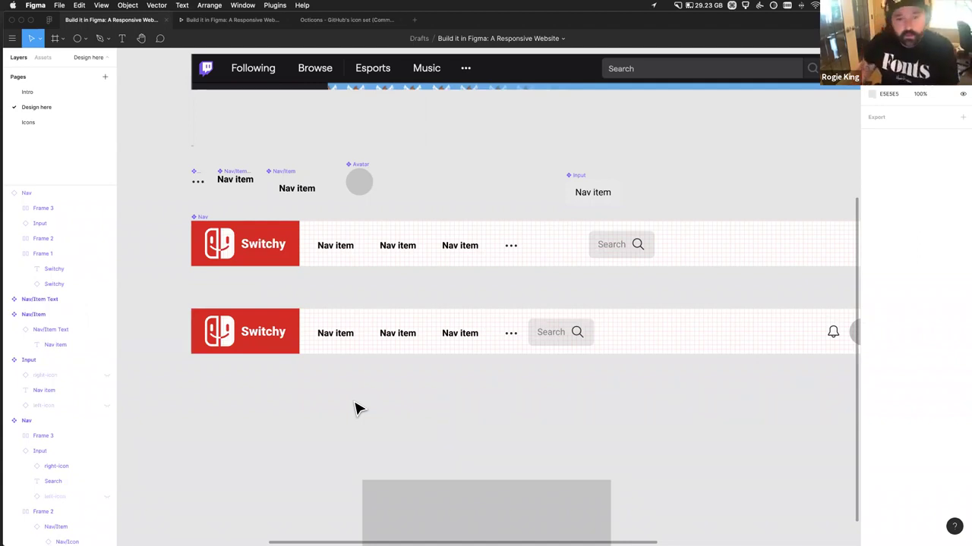
Step: Widen the lower Nav instance to 1348 by extending its right edge
scroll(438, 343, "down", 2)
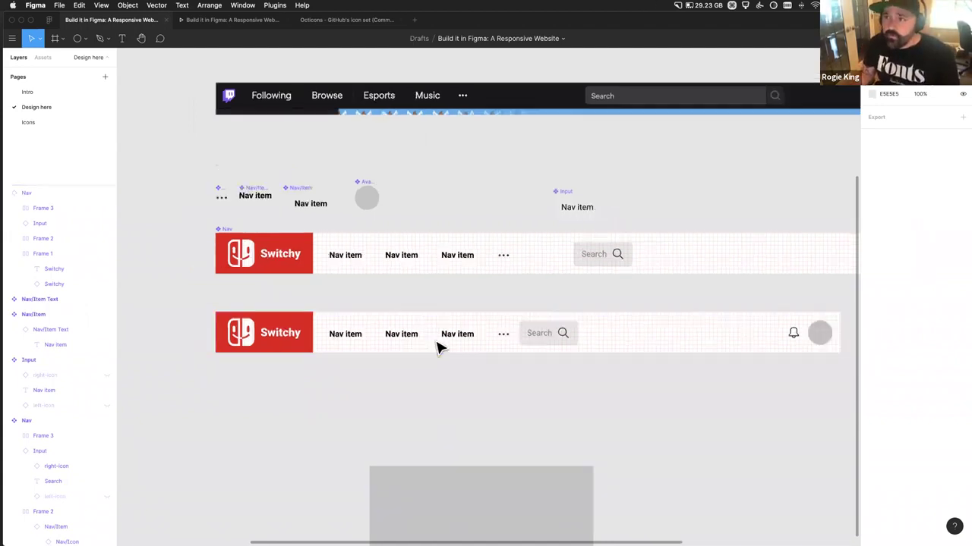
scroll(434, 347, "up", 2)
scroll(581, 362, "right", 6)
left_click(575, 343)
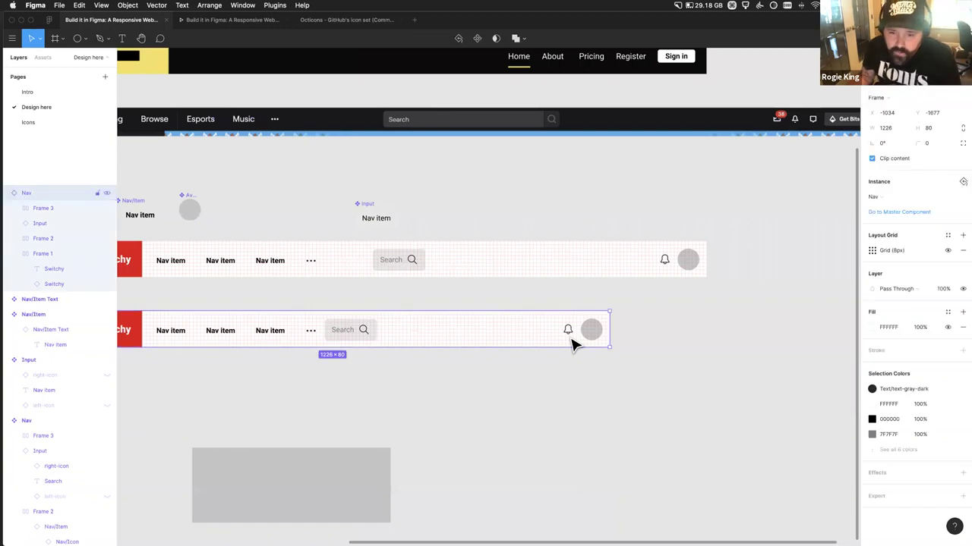
double_click(575, 342)
scroll(477, 406, "left", 3)
left_click(491, 331)
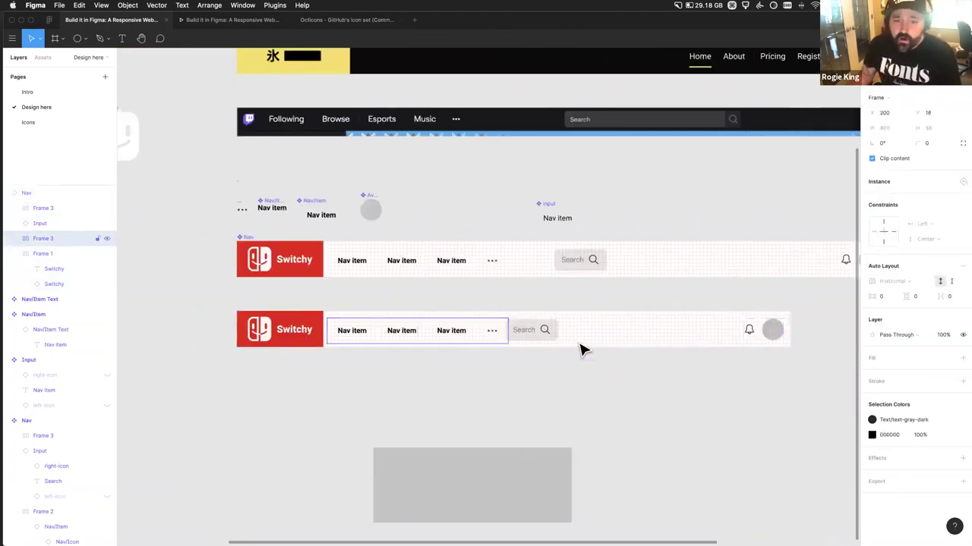
key("Escape")
left_click_drag(789, 331, 850, 332)
Step: Duplicate the bell-24 icon inside the main Nav's bell-and-avatar frame
scroll(764, 347, "right", 5)
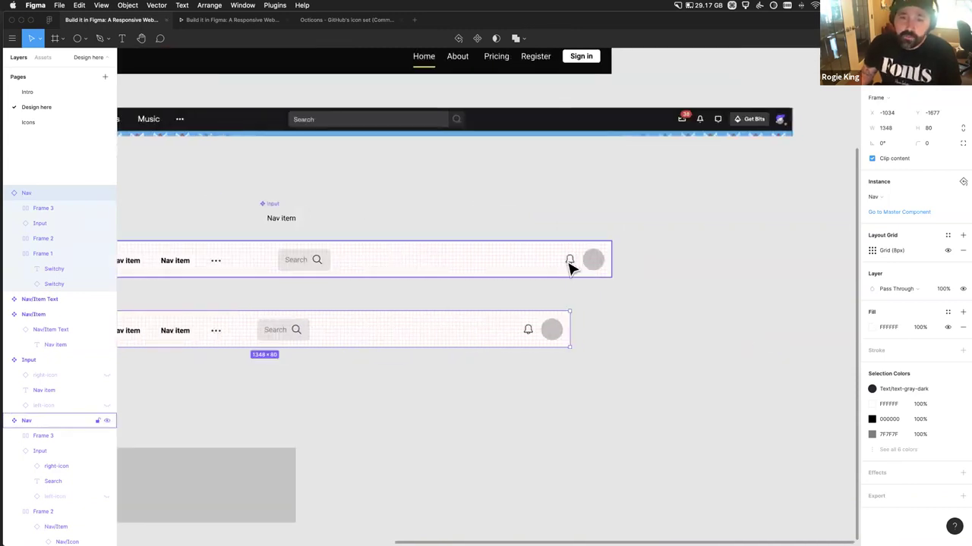
double_click(571, 267)
left_click(569, 262)
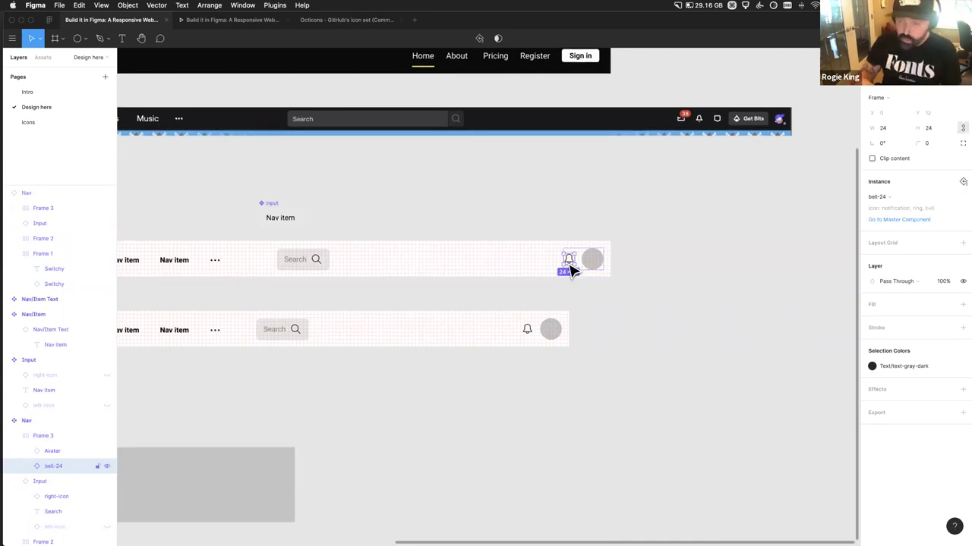
key("super+d")
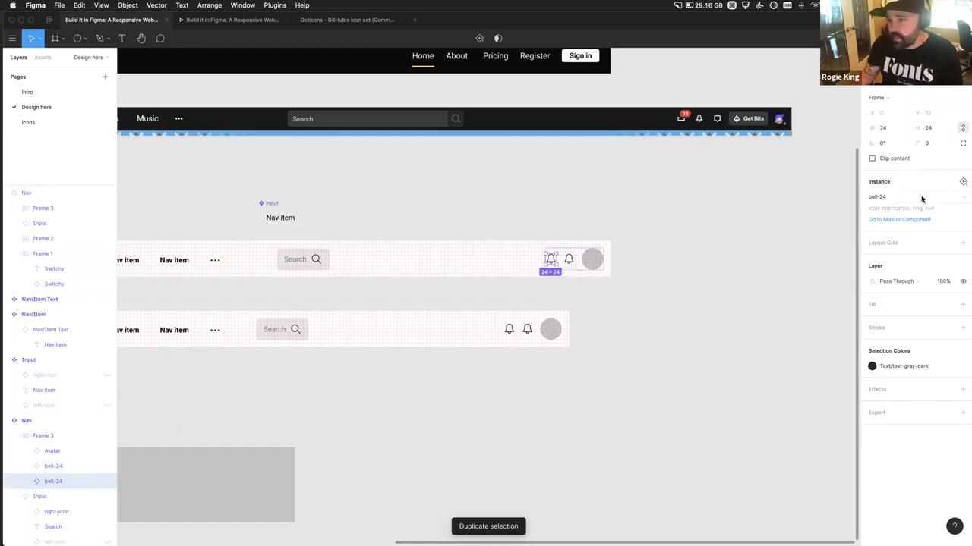
Step: Swap the duplicated bell icon in the main Nav for the graph-24 icon
left_click(887, 197)
mouse_move(906, 296)
mouse_move(814, 308)
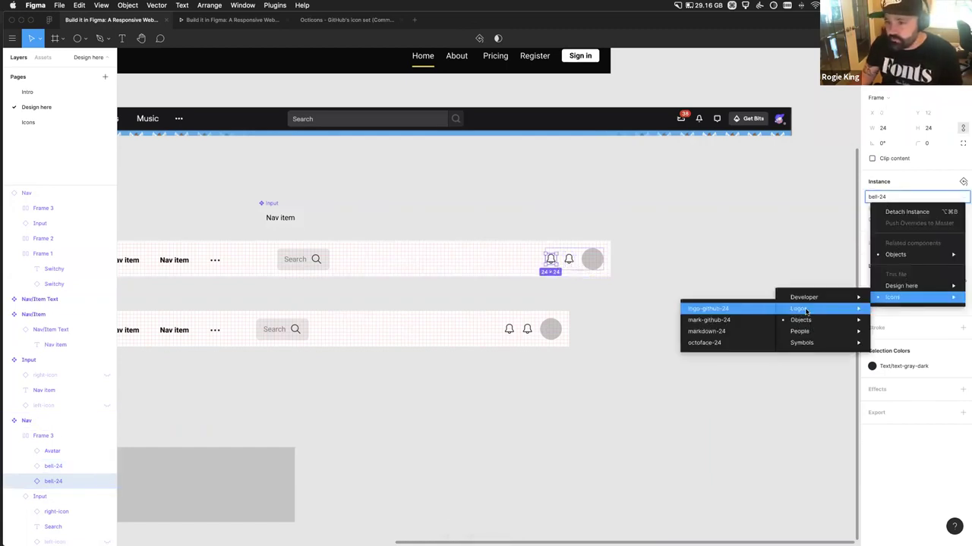
left_click(718, 314)
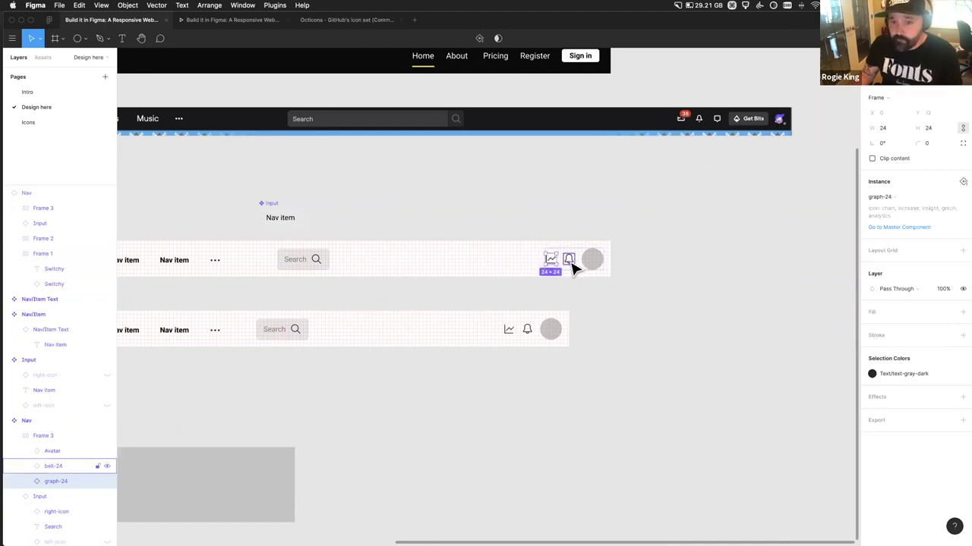
left_click(571, 298)
Step: Try hiding the bell-24 icon in the lower Nav instance, and undo the change
left_click(510, 339)
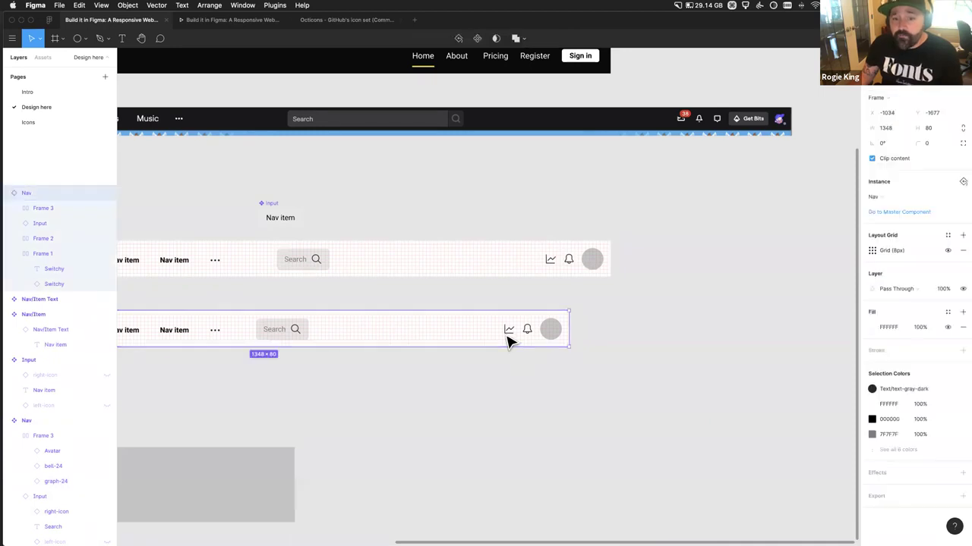
left_click(529, 338)
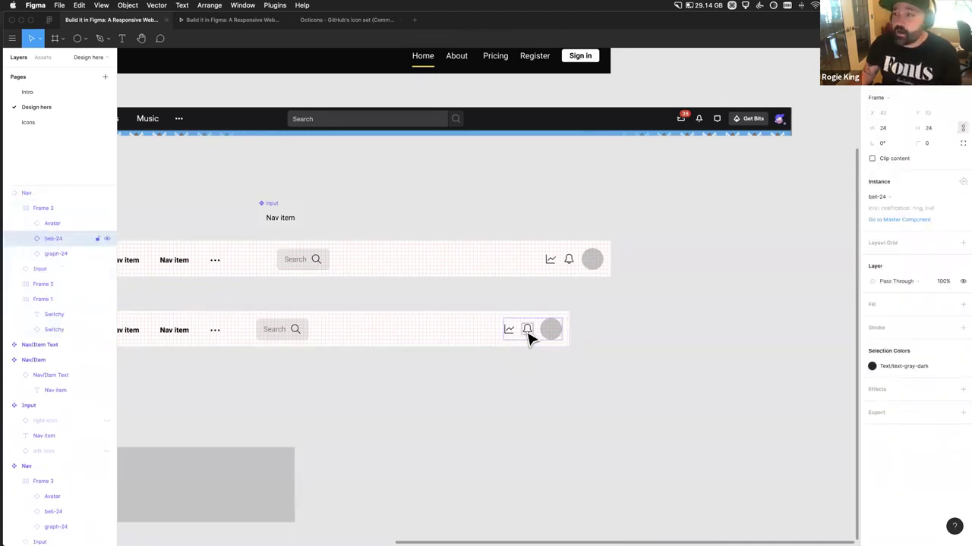
scroll(521, 354, "up", 5)
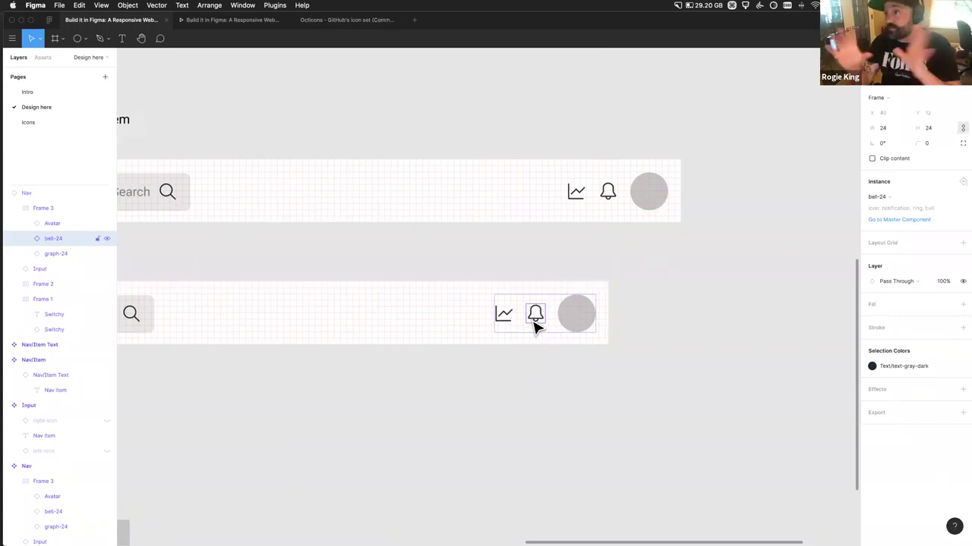
left_click(553, 358)
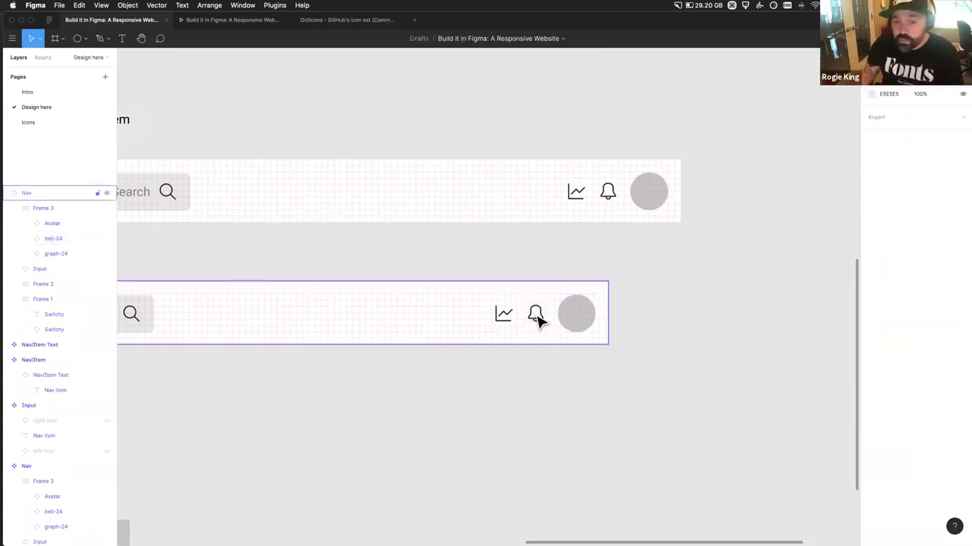
left_click(536, 315)
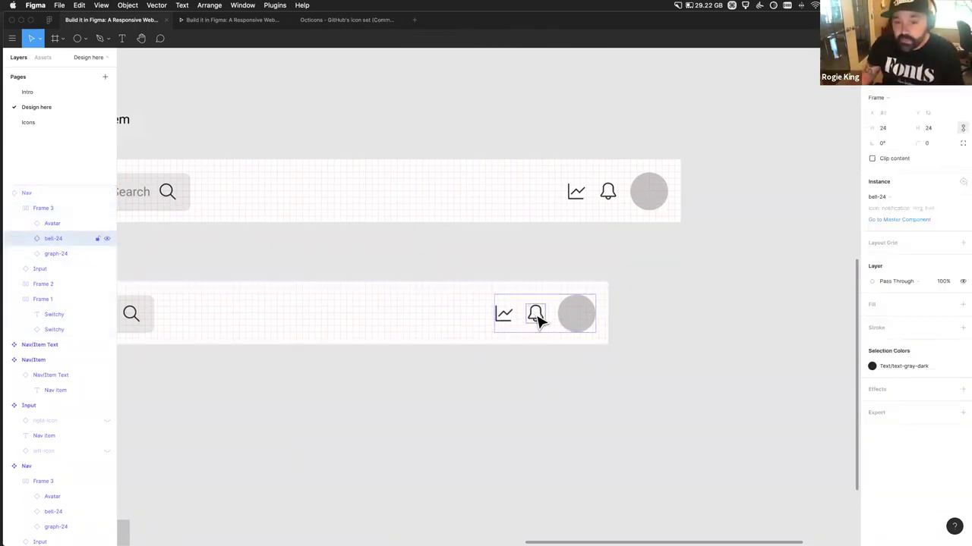
left_click(107, 239)
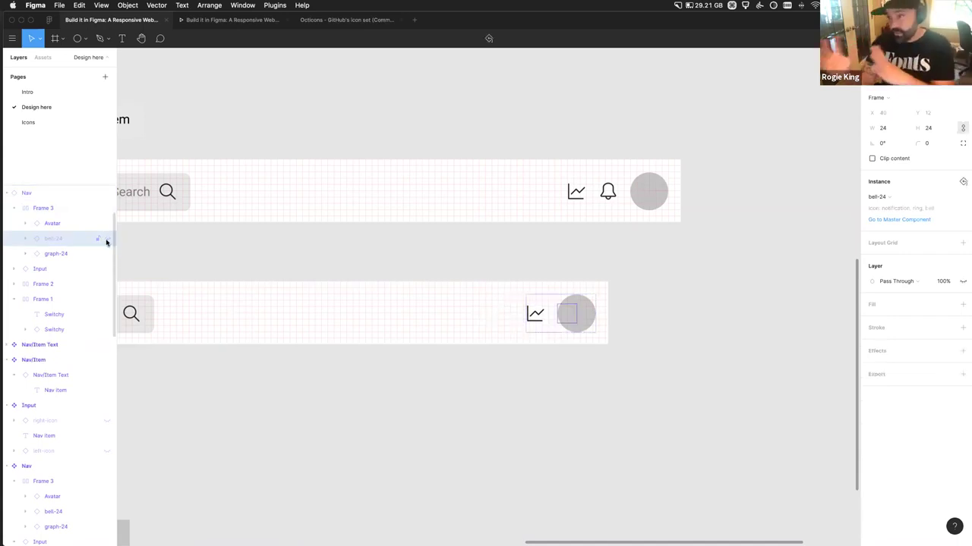
key("super+z")
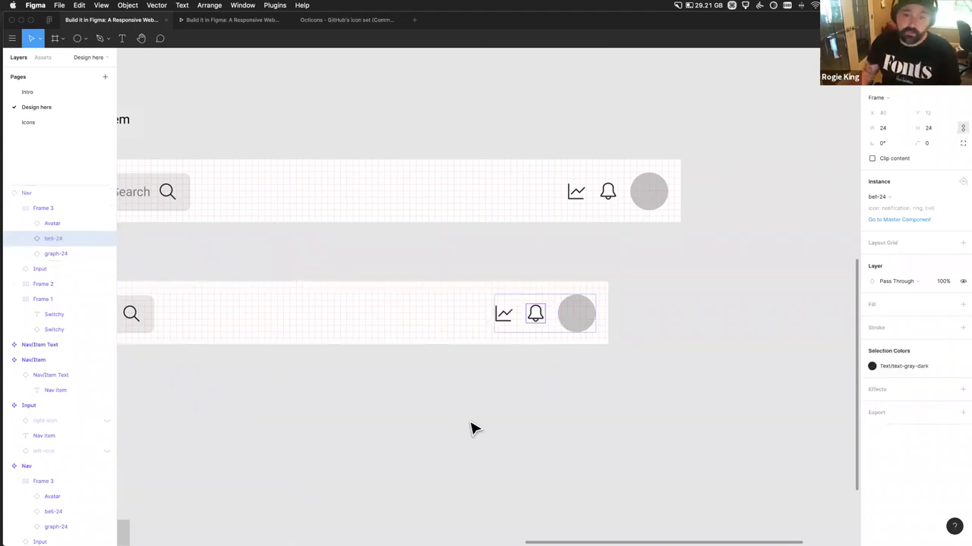
Step: Delete the large gray rectangle below the two Nav bars
left_click(432, 405)
scroll(425, 402, "down", 5)
scroll(384, 395, "left", 5)
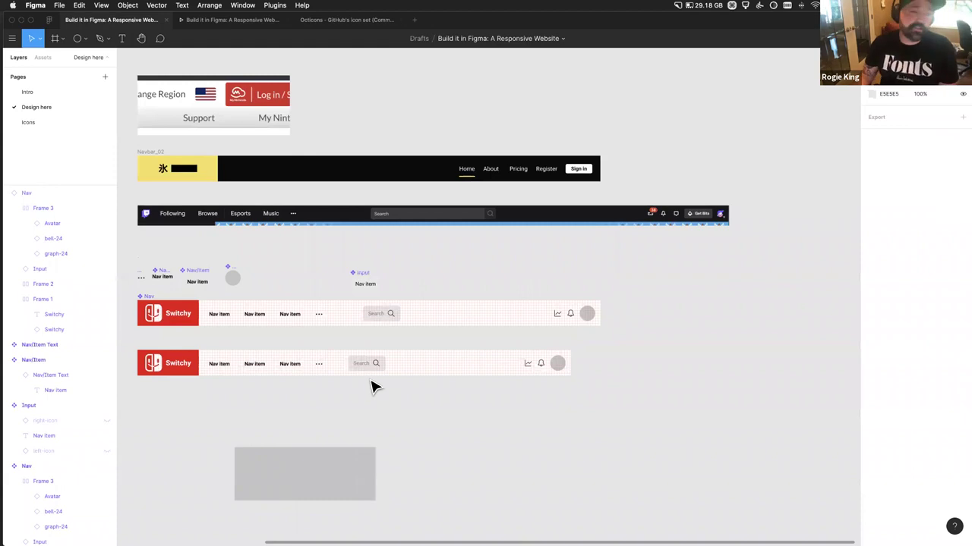
left_click(239, 224)
scroll(241, 224, "left", 5)
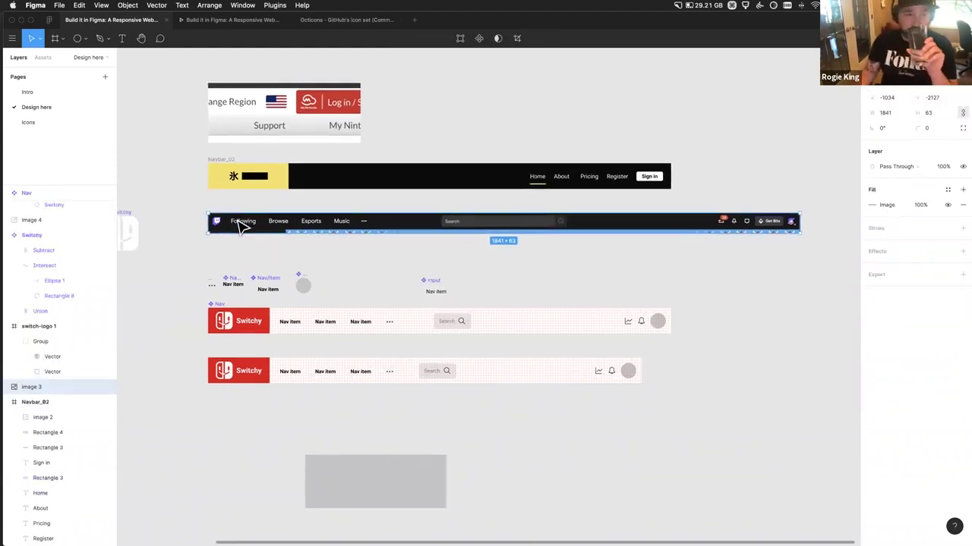
left_click(373, 495)
key("Delete")
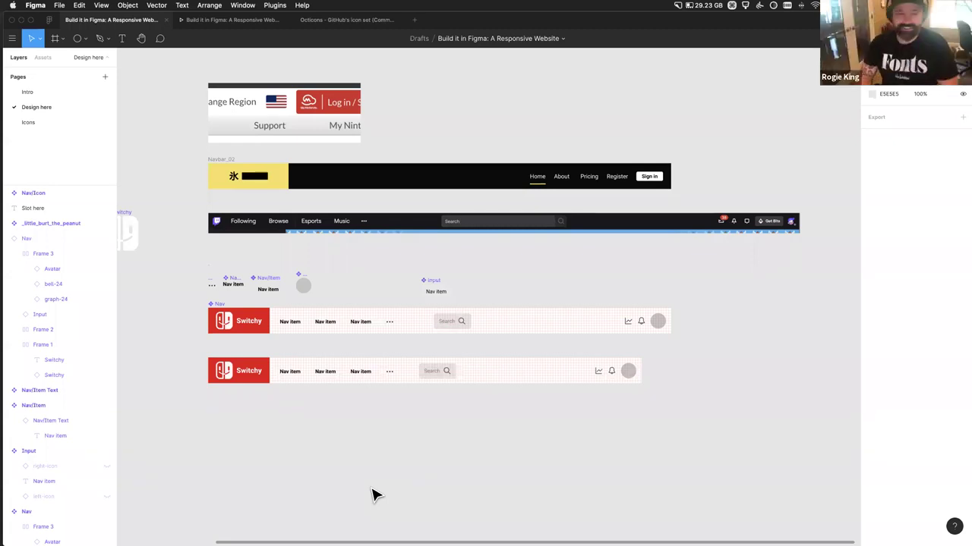
Step: Examine the main Nav's first nav item text, the Input component and the Search input's auto layout settings
scroll(298, 336, "up", 5)
left_click(296, 327)
left_click(296, 325)
left_click(296, 325)
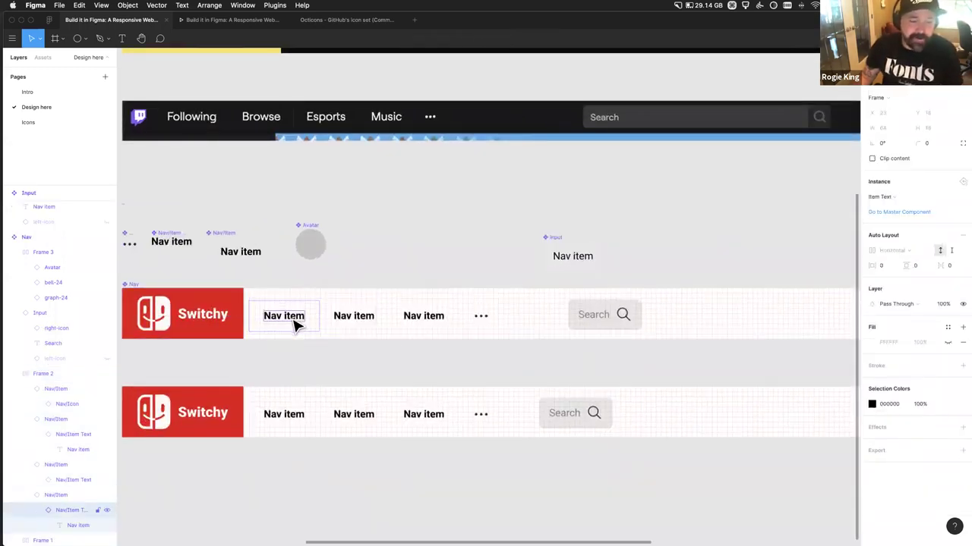
left_click(615, 260)
scroll(611, 264, "right", 1)
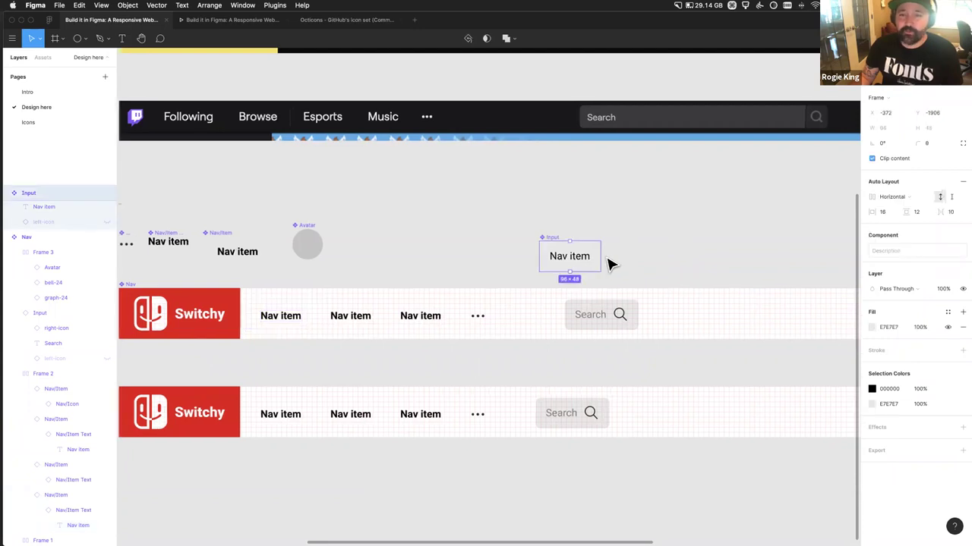
scroll(532, 319, "right", 3)
scroll(493, 334, "up", 5)
left_click(486, 239)
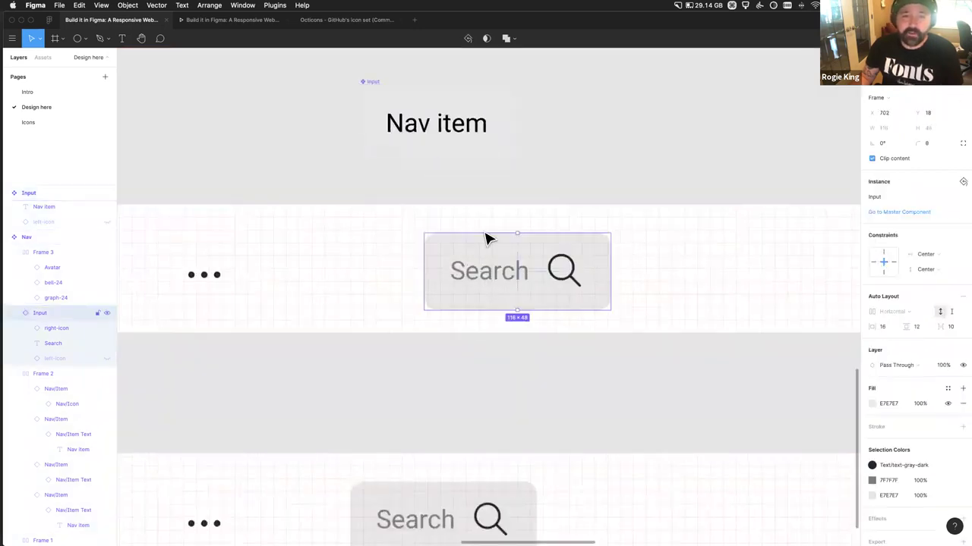
Step: Reset the line height of the Input component's Nav item text to Auto
double_click(427, 135)
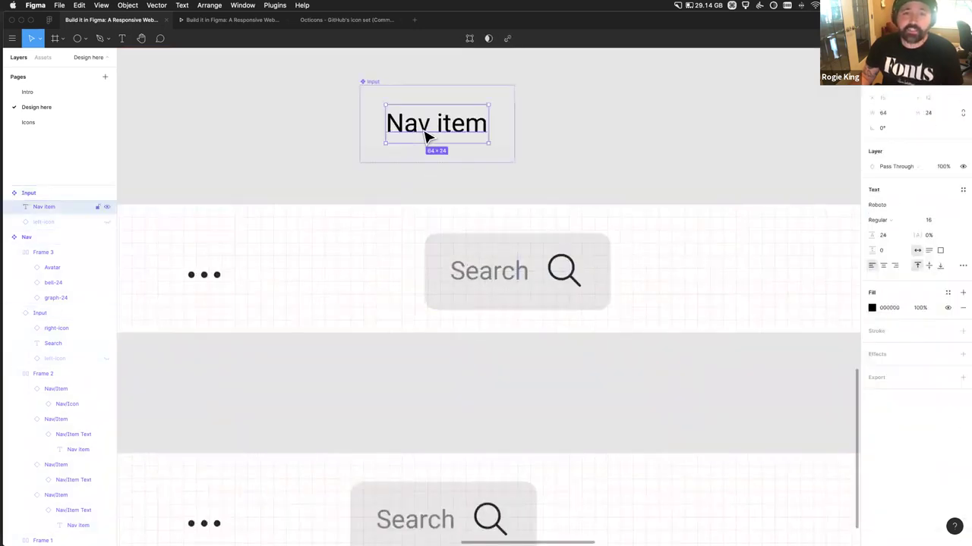
left_click(369, 82)
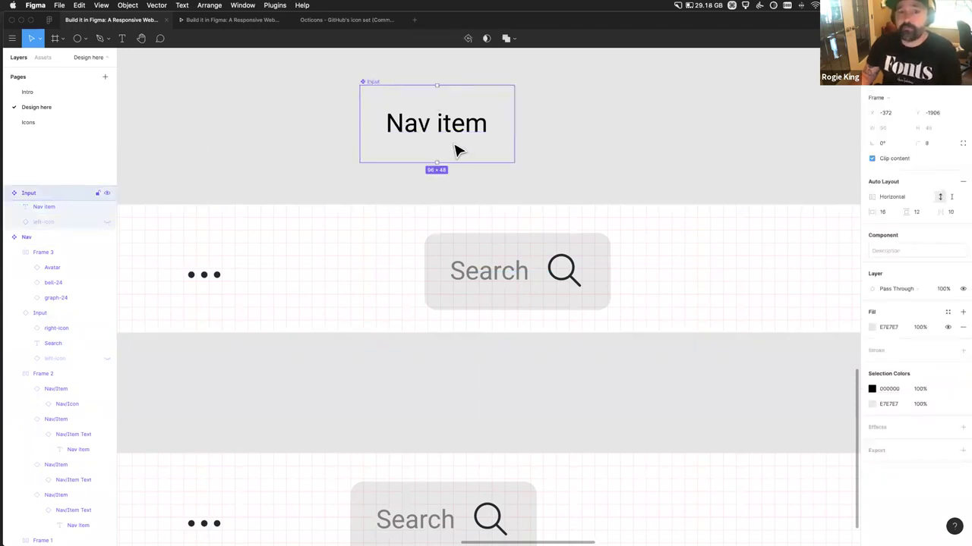
left_click(427, 135)
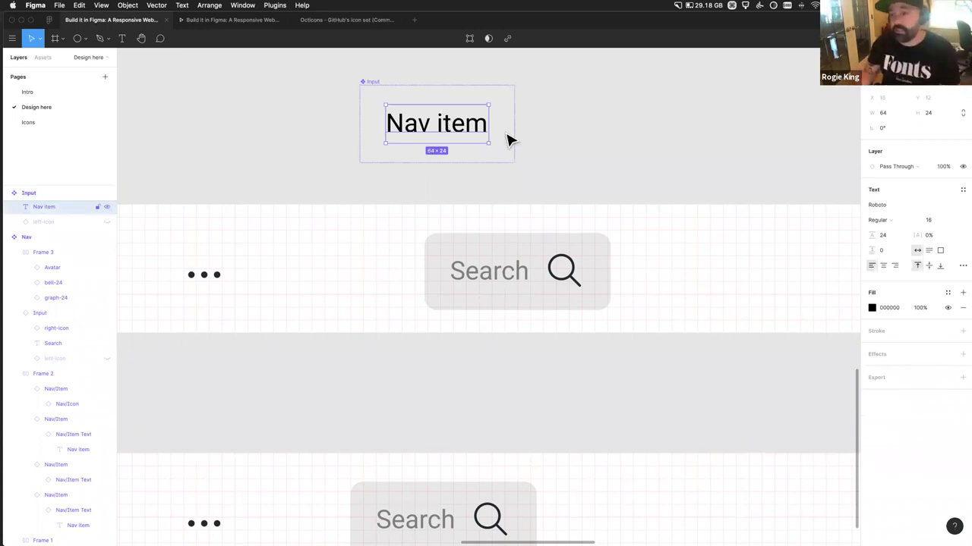
scroll(721, 228, "left", 1)
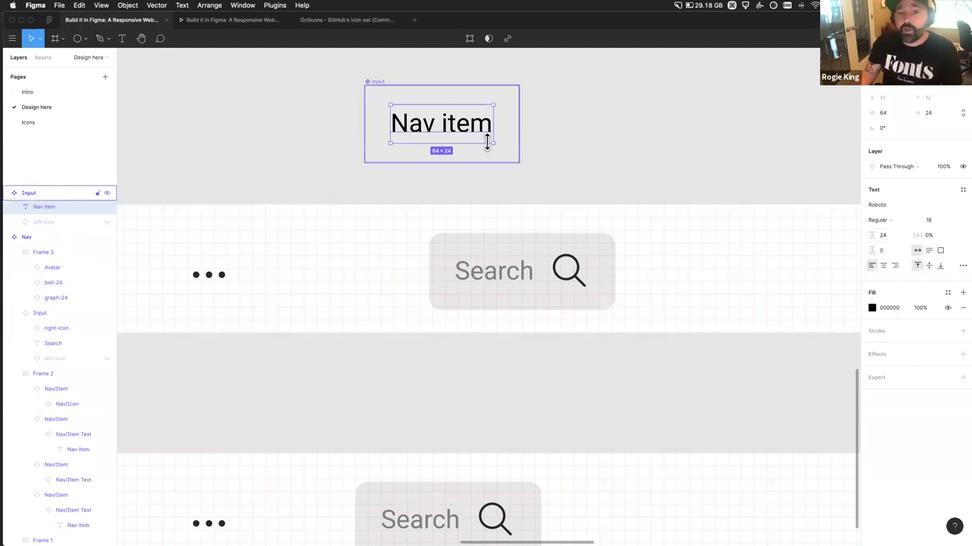
left_click(889, 239)
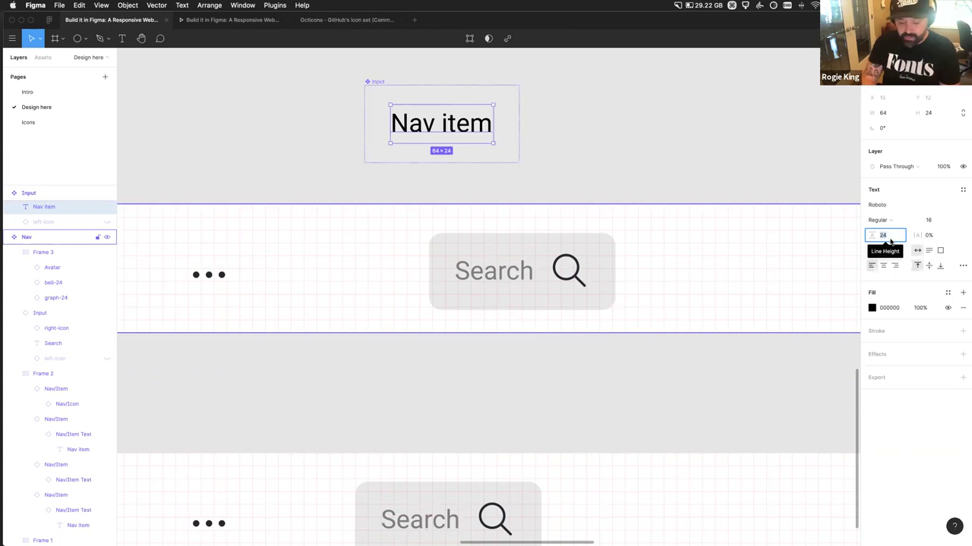
key("BackSpace")
key("Tab")
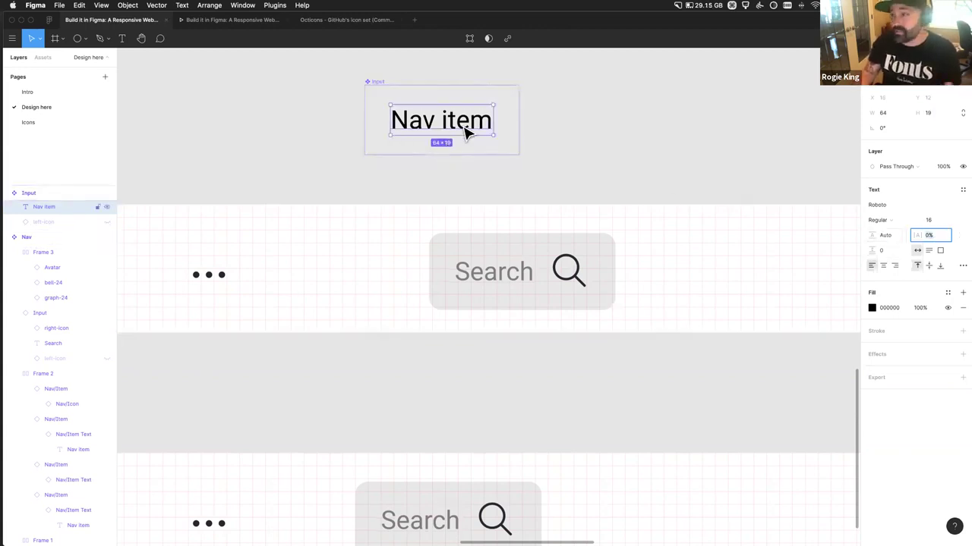
Step: Resize the Input component to a fixed height of 48 and check its text's vertical placement
left_click(380, 87)
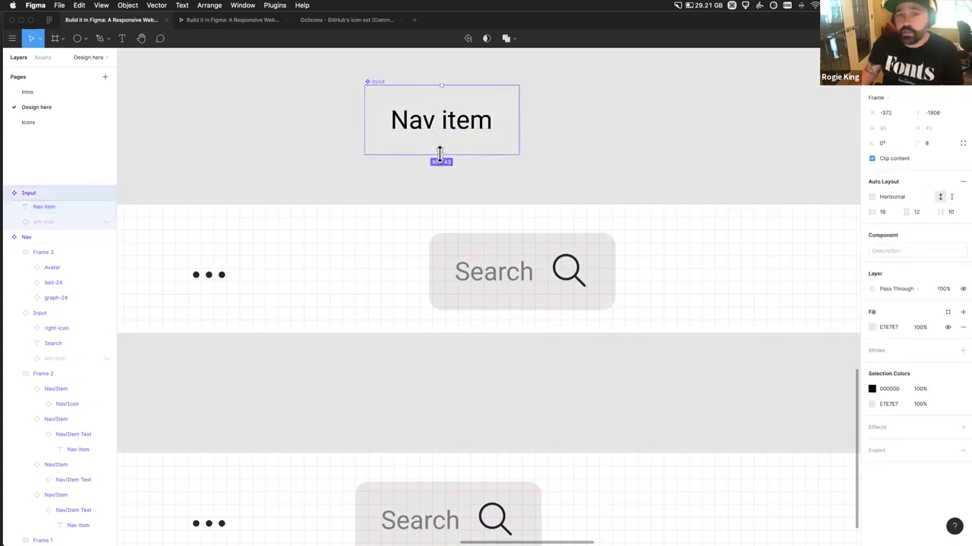
left_click_drag(441, 162, 441, 162)
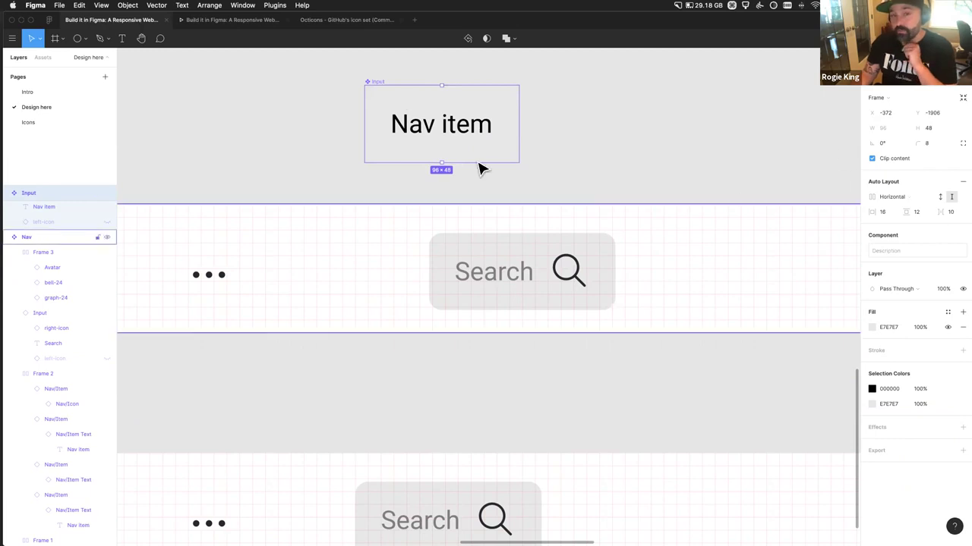
left_click(430, 138)
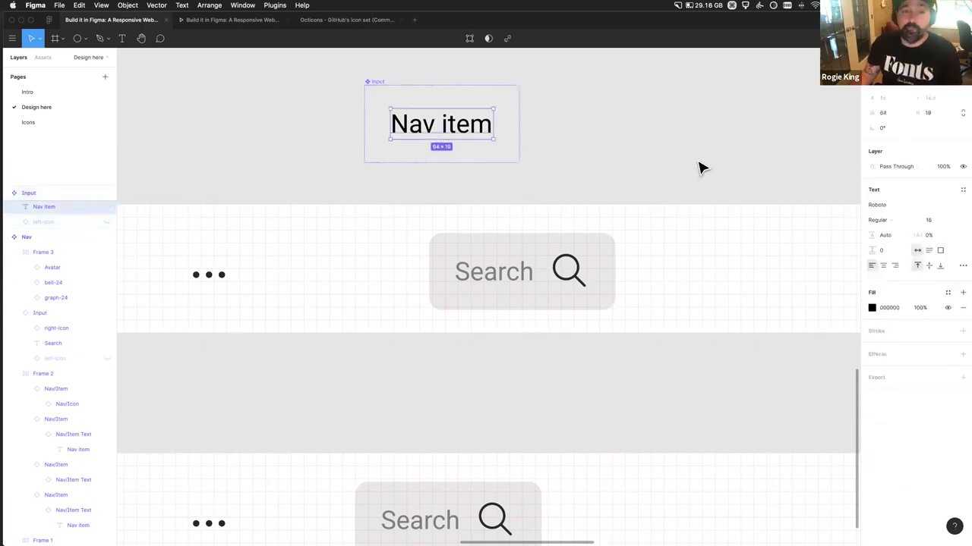
left_click(701, 167)
left_click(371, 82)
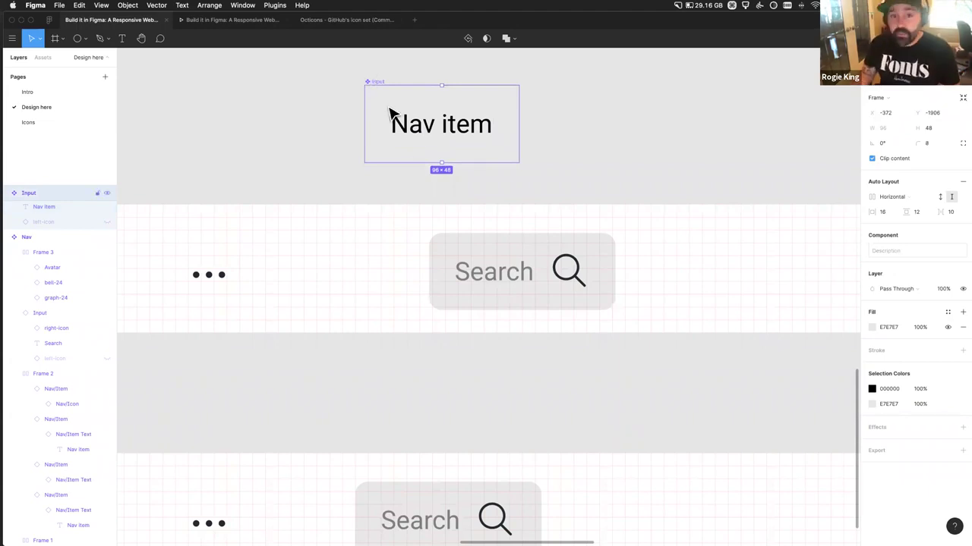
left_click(413, 141)
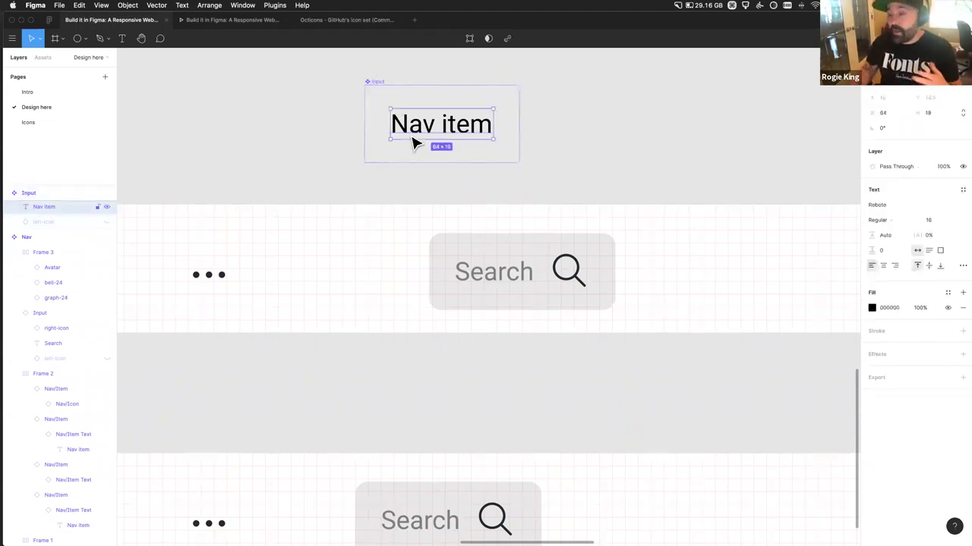
left_click(327, 129)
Step: Move the main Nav's Search input to X 696, Y 16, and check its text alignment
left_click(497, 297)
left_click(497, 296)
mouse_move(496, 297)
left_mouse_down()
mouse_move(472, 291)
mouse_move(484, 292)
left_mouse_up()
double_click(446, 282)
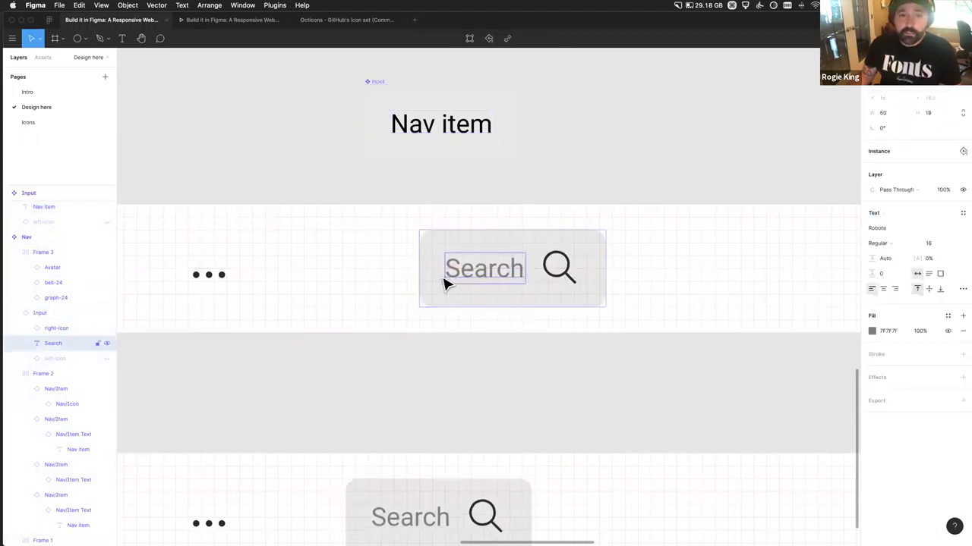
scroll(444, 282, "up", 5)
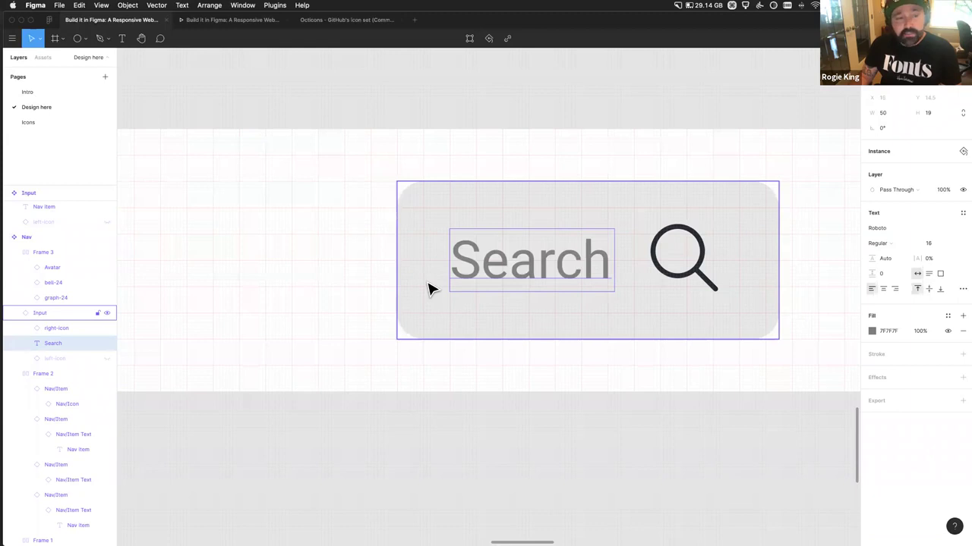
scroll(428, 287, "down", 5)
scroll(429, 287, "left", 4)
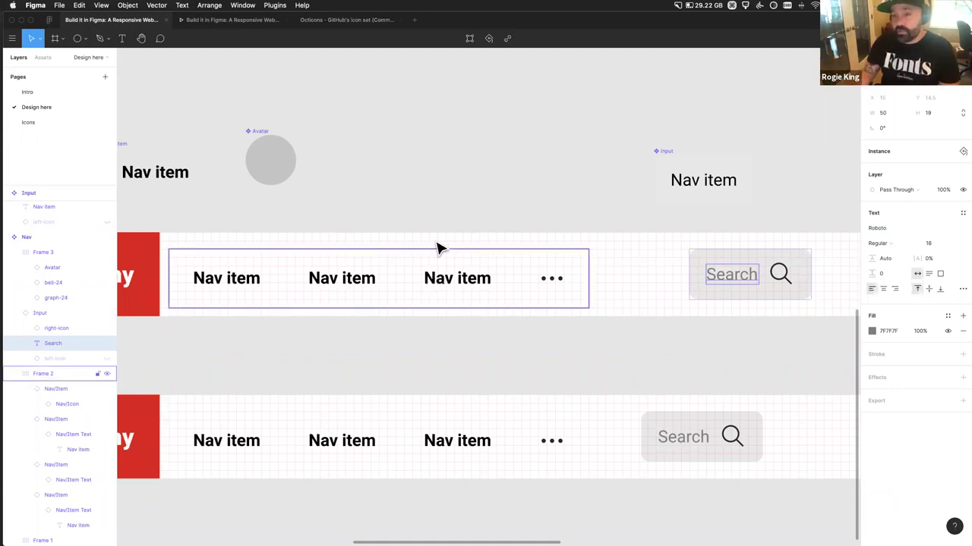
Step: Move the Input component beside the Avatar component, to X -682, Y -1925
scroll(447, 200, "right", 2)
left_click(615, 210)
left_click_drag(618, 203, 304, 186)
scroll(304, 188, "left", 3)
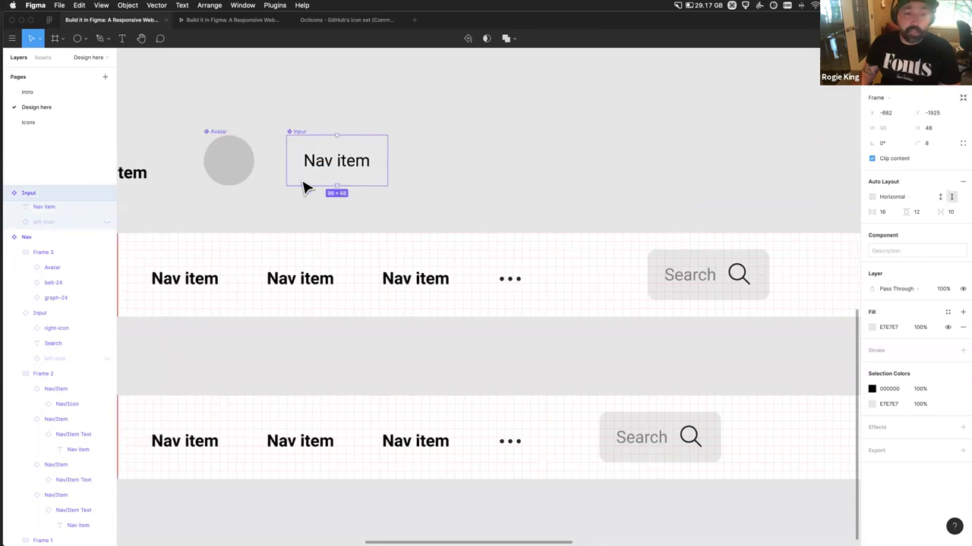
scroll(276, 224, "down", 2)
scroll(279, 250, "down", 2)
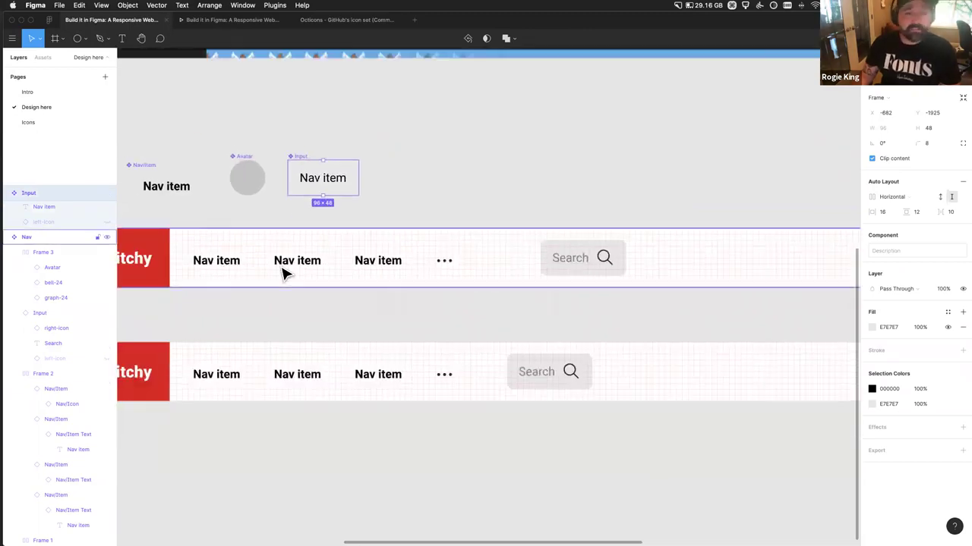
scroll(282, 273, "left", 4)
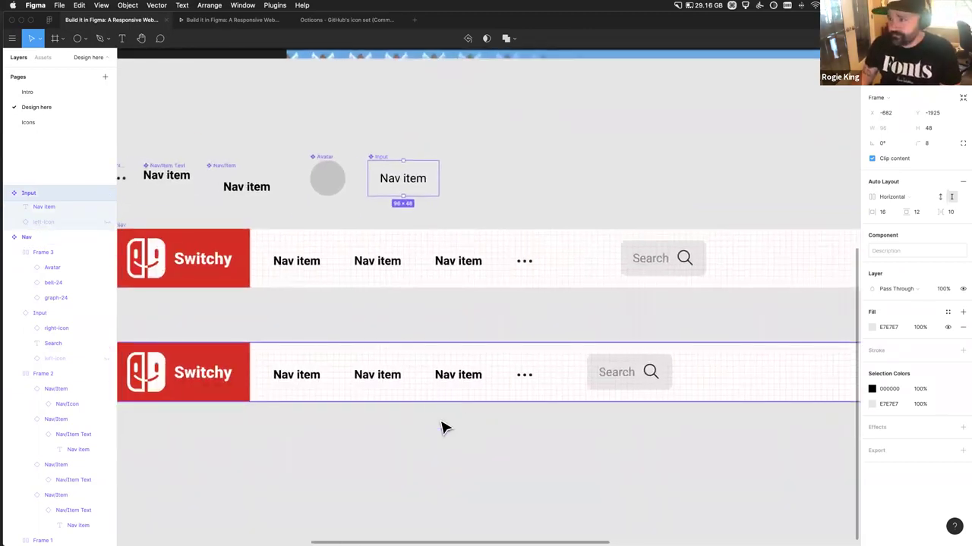
Step: Inspect the auto layout of the main Nav's middle nav item and the constraints of its Search input
left_click(372, 271)
double_click(372, 271)
double_click(372, 272)
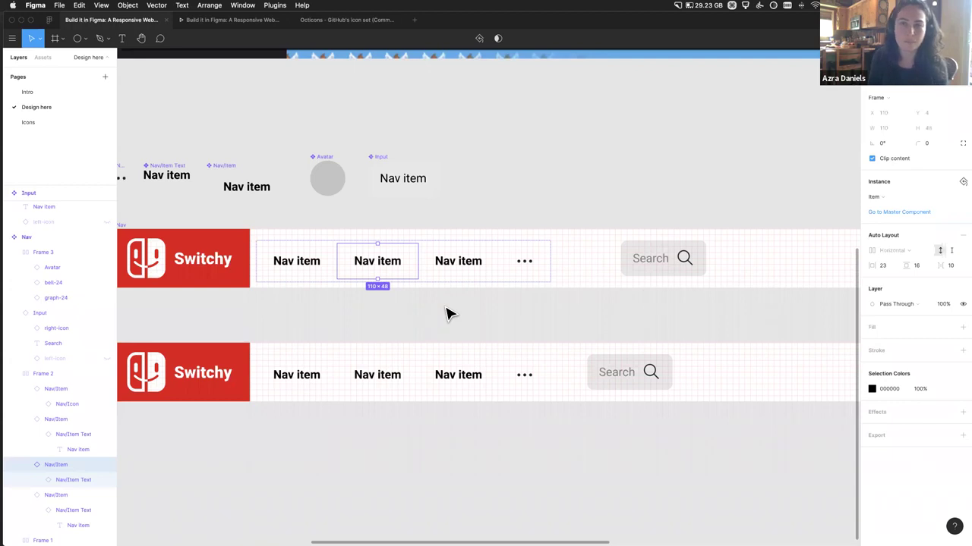
left_click(670, 271)
scroll(671, 271, "right", 5)
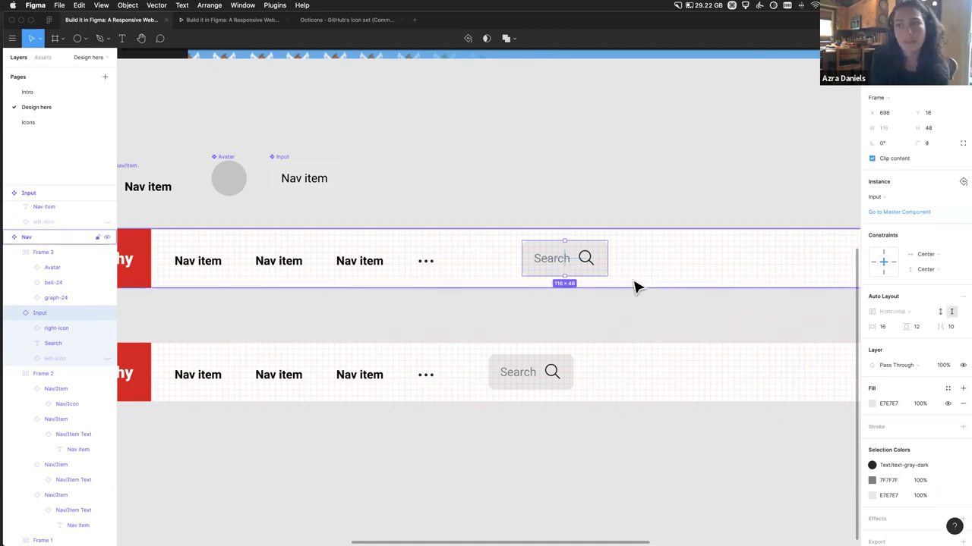
scroll(569, 295, "right", 2)
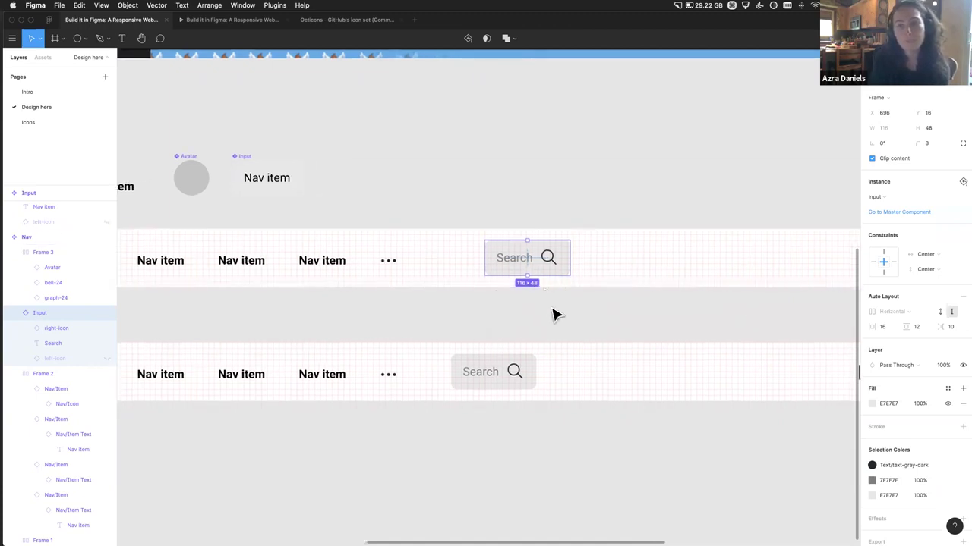
scroll(540, 331, "right", 1)
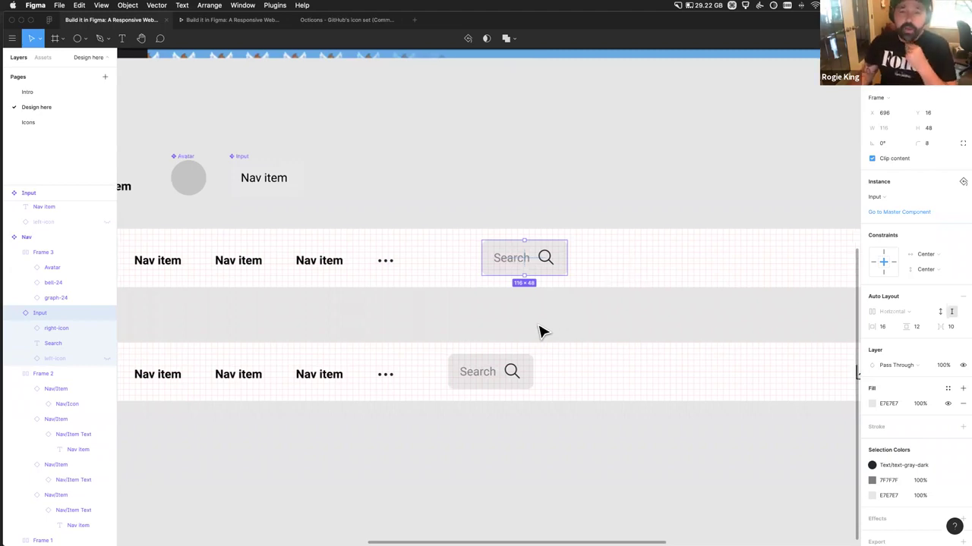
scroll(541, 331, "right", 4)
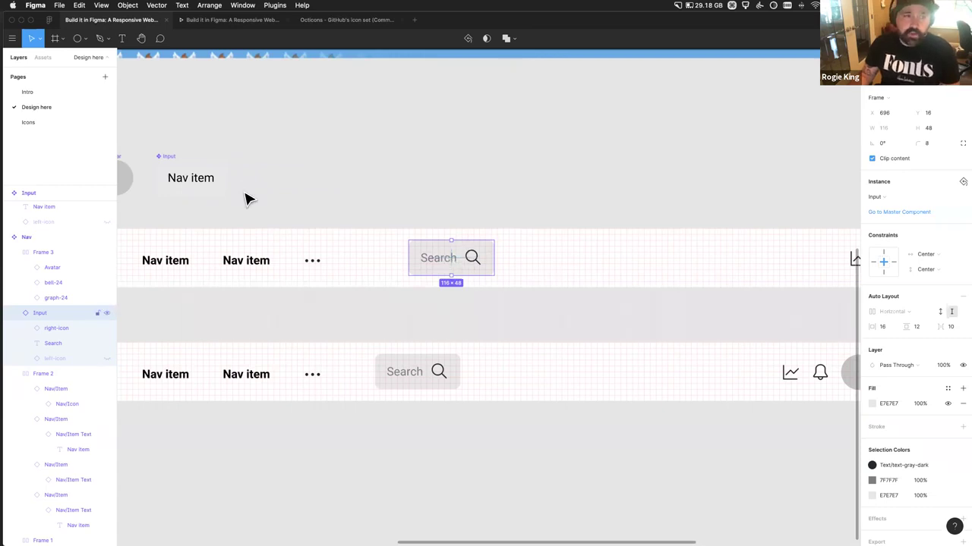
scroll(246, 198, "left", 10)
scroll(568, 271, "right", 5)
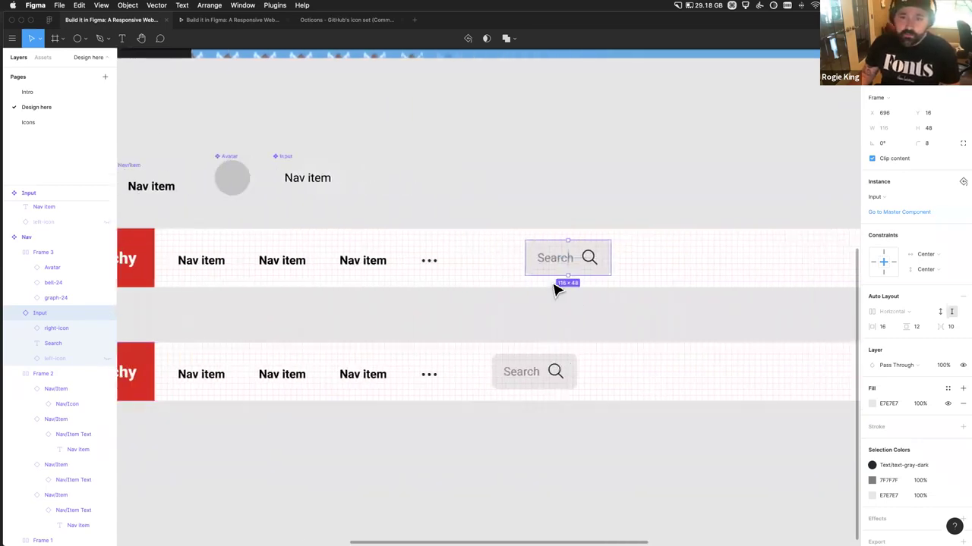
scroll(494, 256, "down", 5)
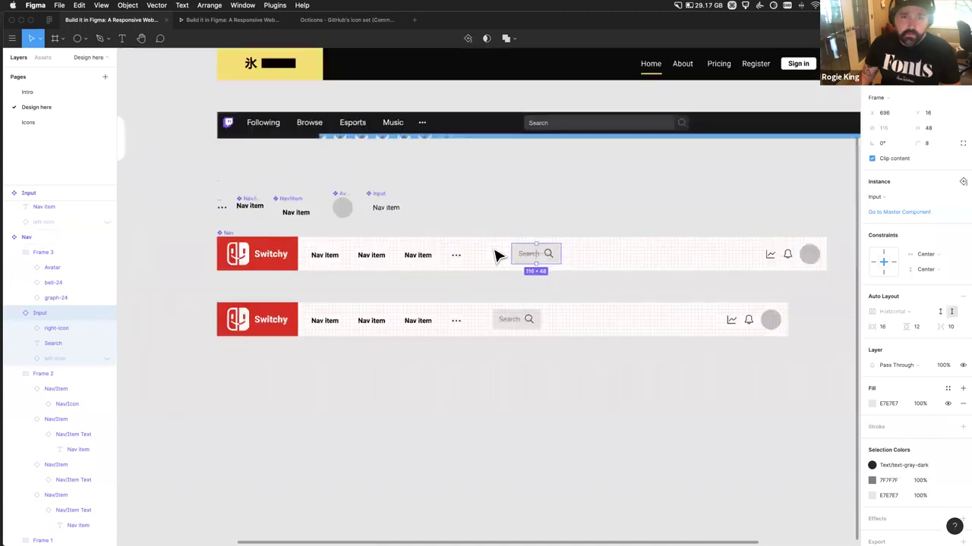
right_click(529, 255)
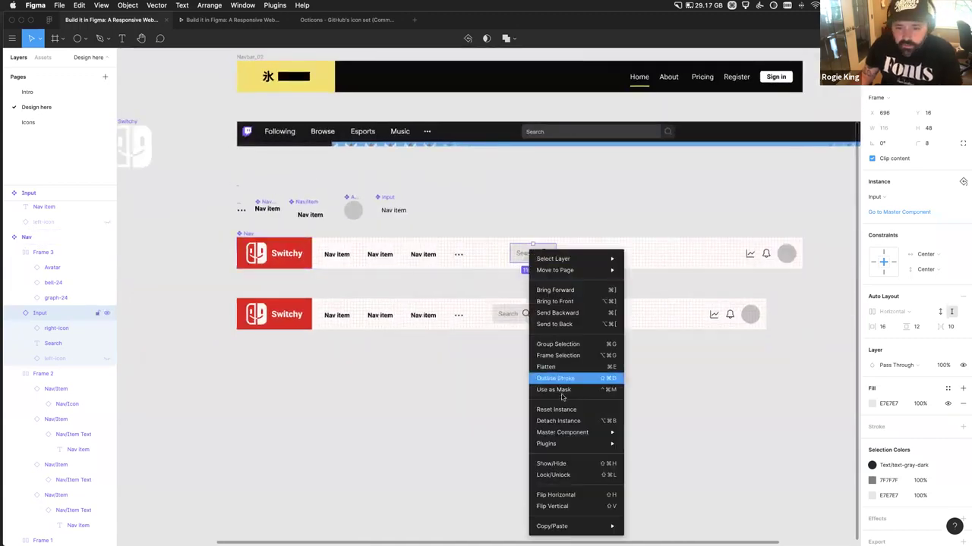
key("Escape")
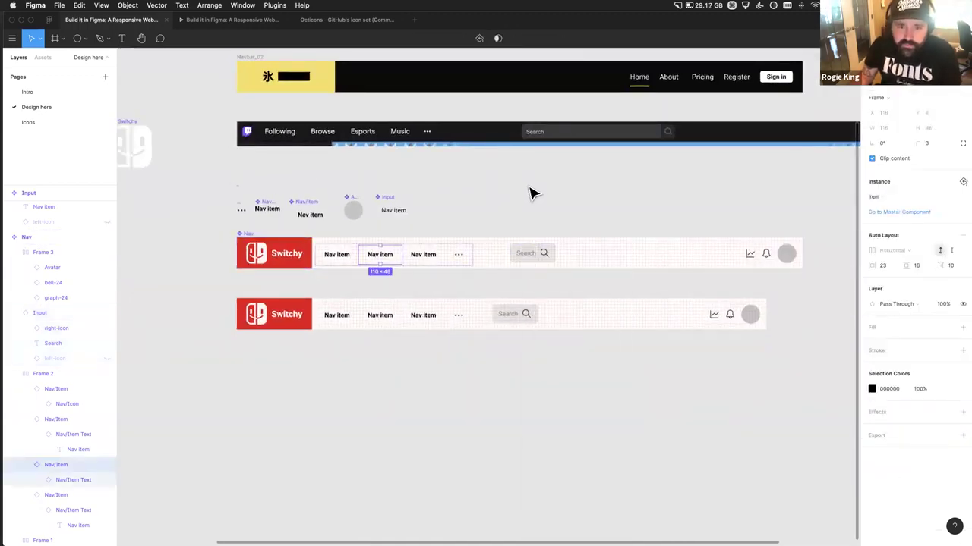
Step: Undo the recent moves of the Input component and the main Nav's Search input, and place the component beside Avatar at X -646, Y -1913
key("shift+Return")
key("shift+Return")
key("ctrl+z")
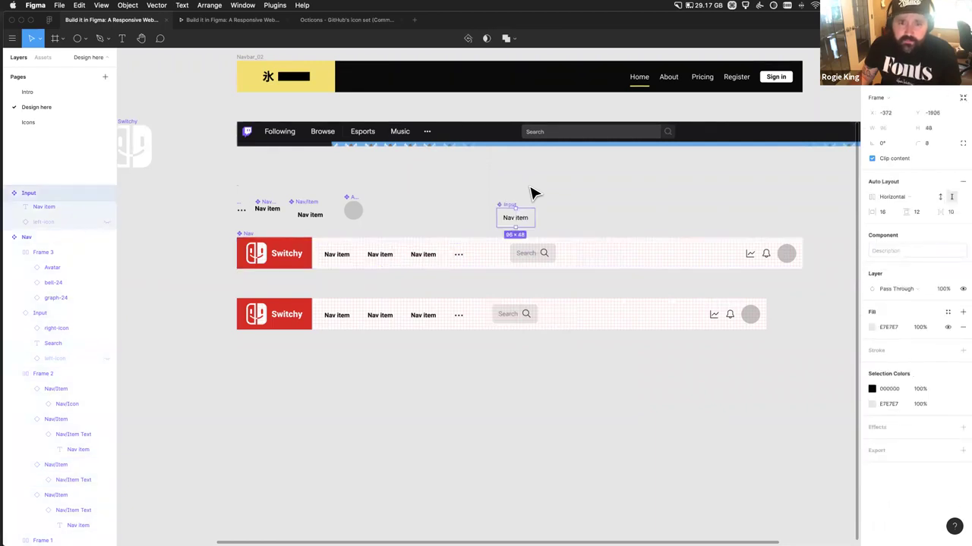
key("ctrl+z")
key("ctrl+z")
key("ctrl+z")
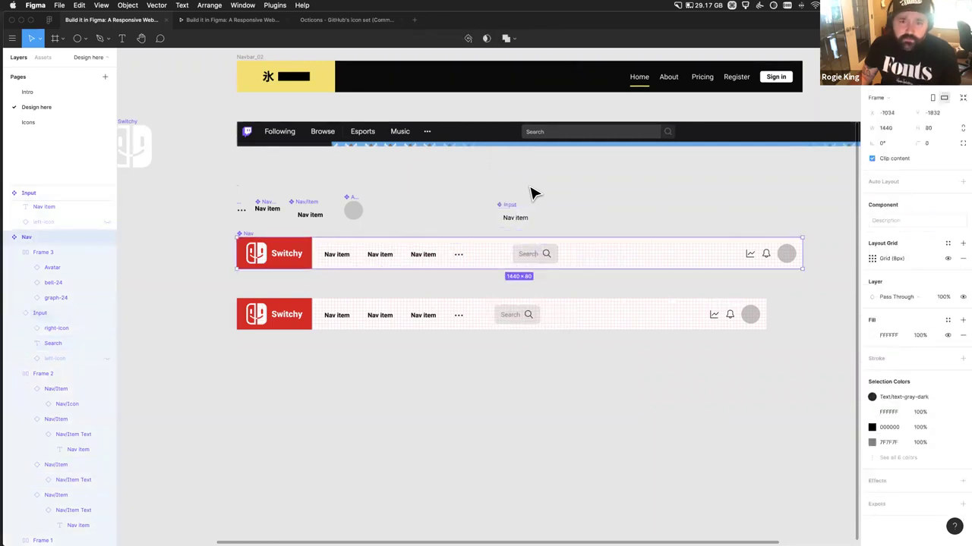
left_click_drag(511, 220, 410, 220)
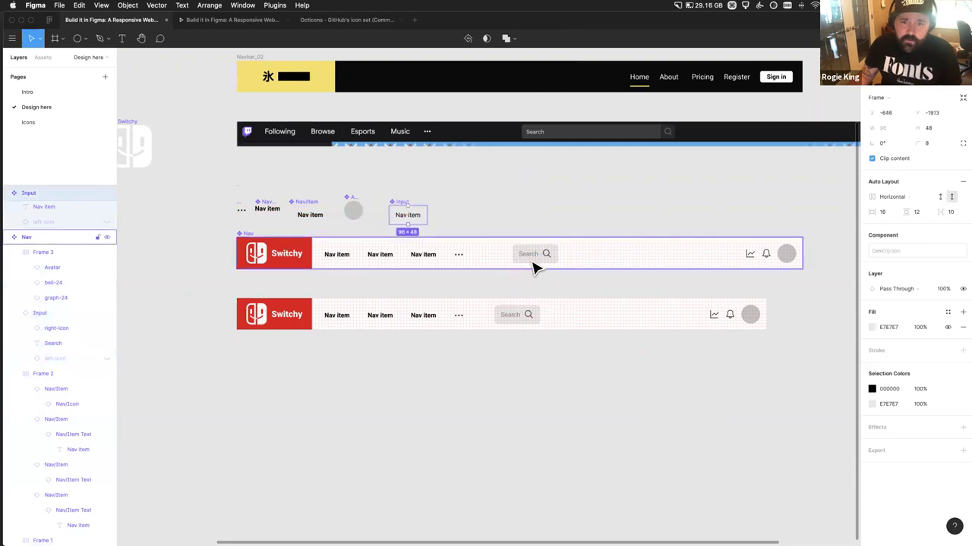
Step: Go to the master component of the main Nav's Search input, and move that Search input to X 684, Y 18
left_click(532, 258)
right_click(533, 258)
mouse_move(599, 438)
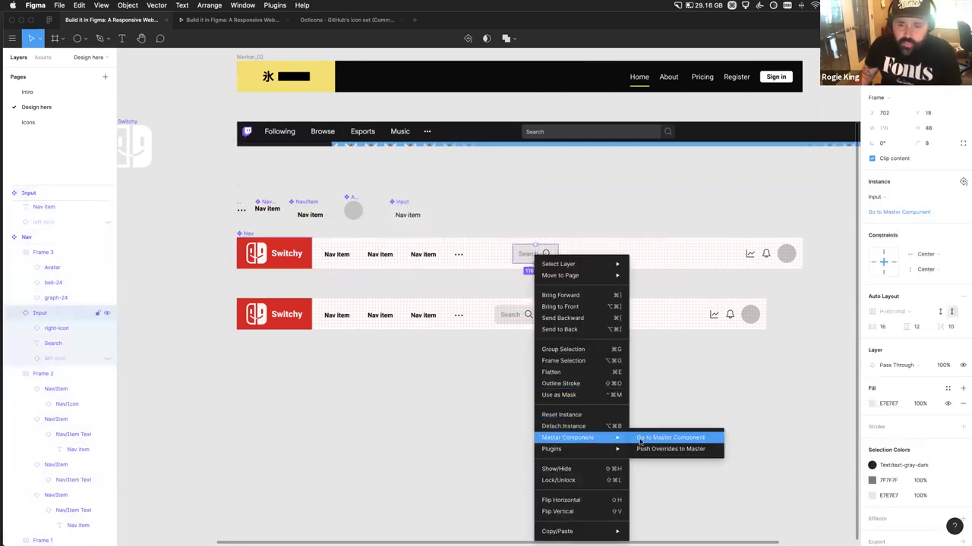
left_click(645, 440)
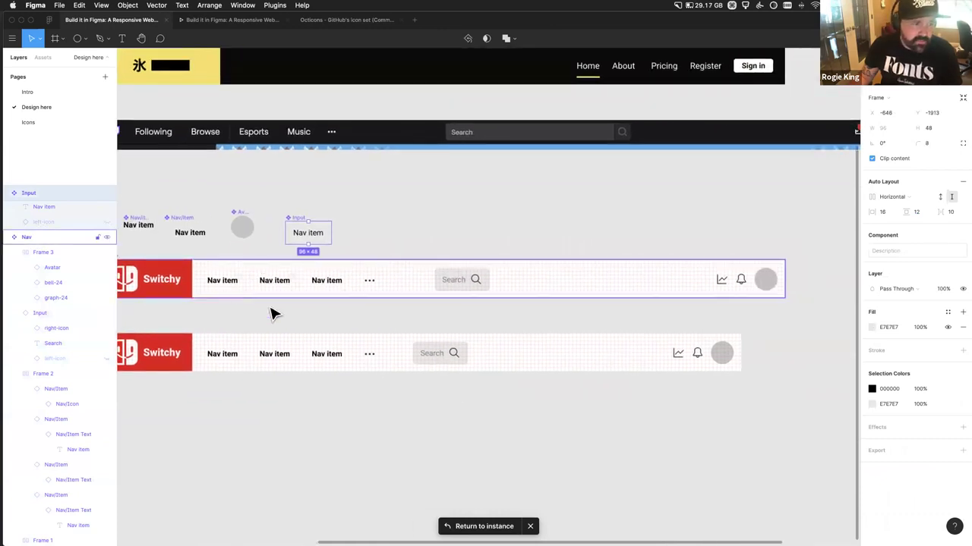
left_click(453, 287)
mouse_move(453, 286)
left_mouse_down()
mouse_move(516, 288)
mouse_move(448, 289)
left_mouse_up()
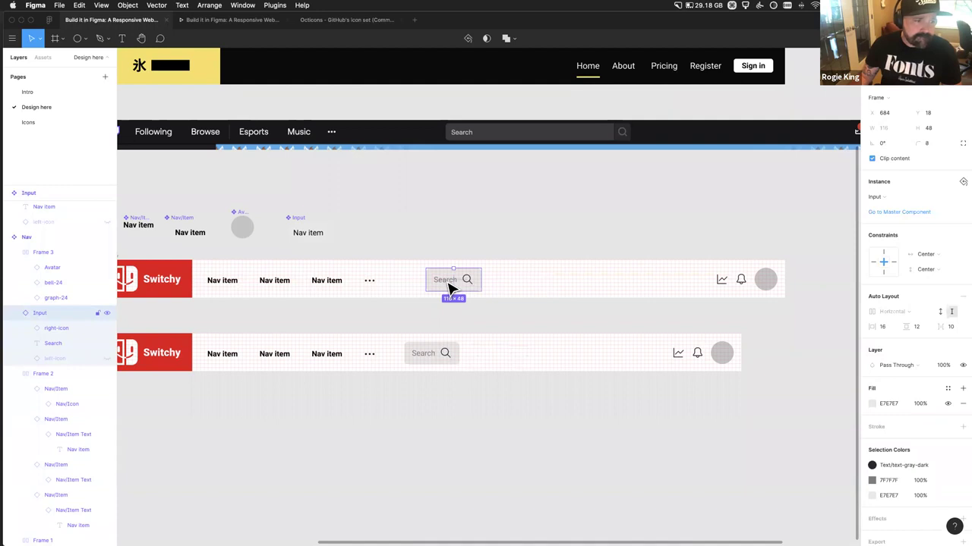
Step: Examine the Input component's auto layout settings and the size and alignment of its Nav item text
left_click(311, 237)
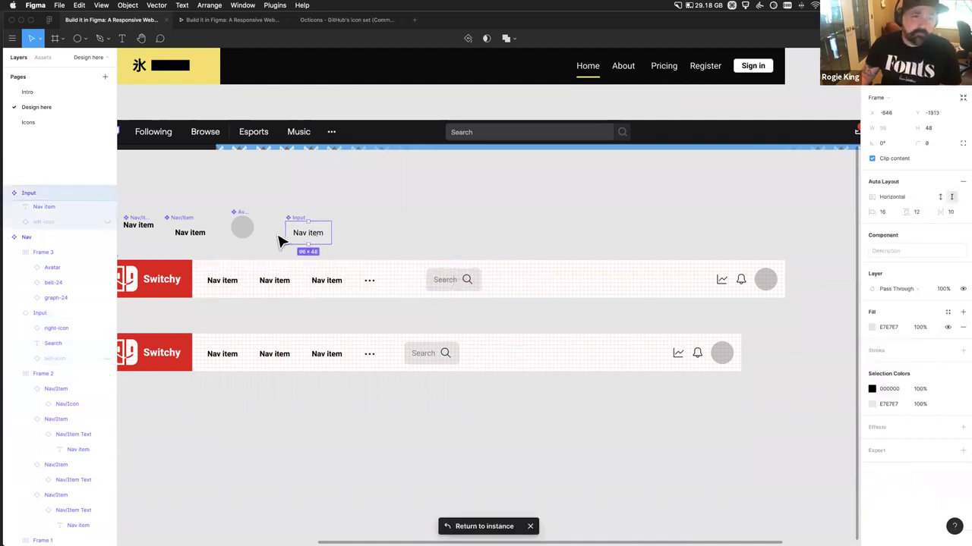
scroll(281, 241, "up", 5)
scroll(348, 251, "left", 2)
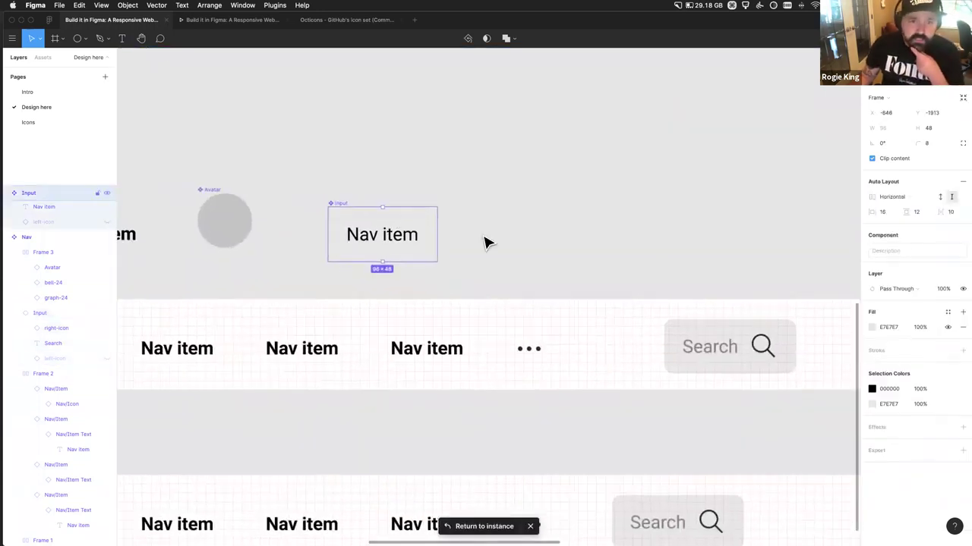
double_click(356, 240)
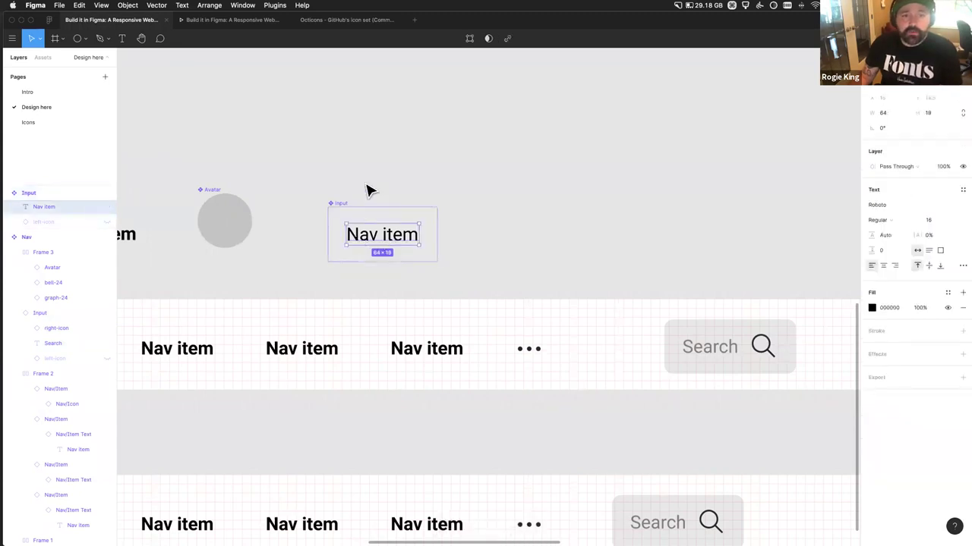
left_click(339, 207)
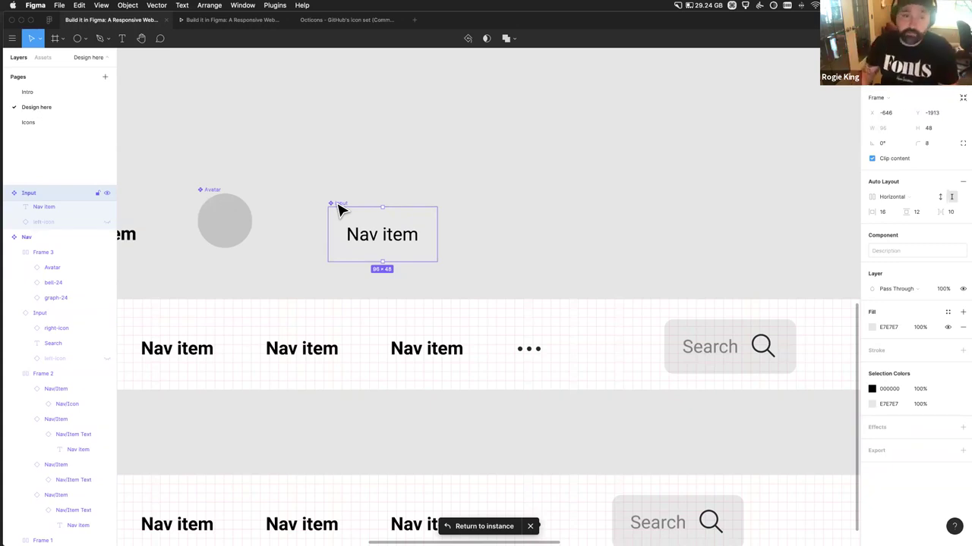
left_click(485, 226)
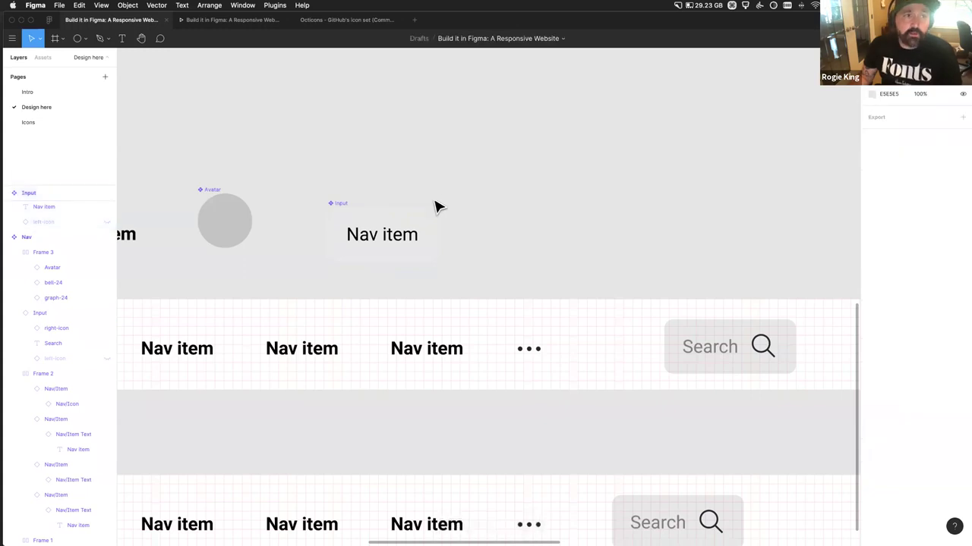
left_click(423, 240)
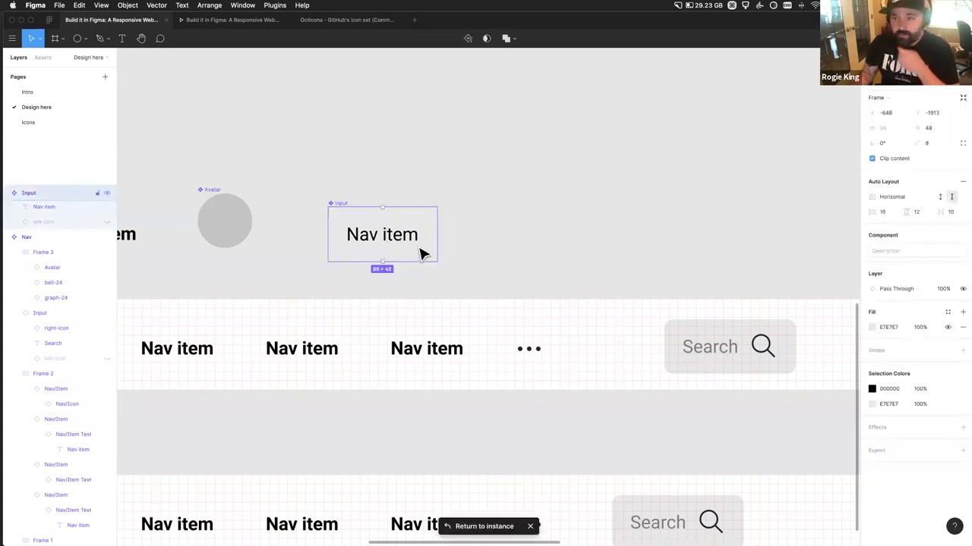
scroll(422, 252, "left", 3)
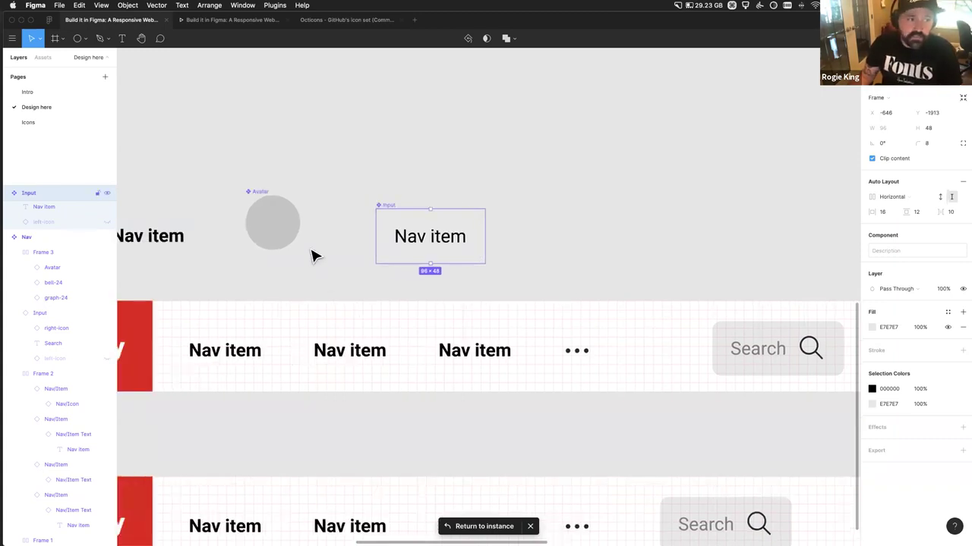
left_click(44, 207)
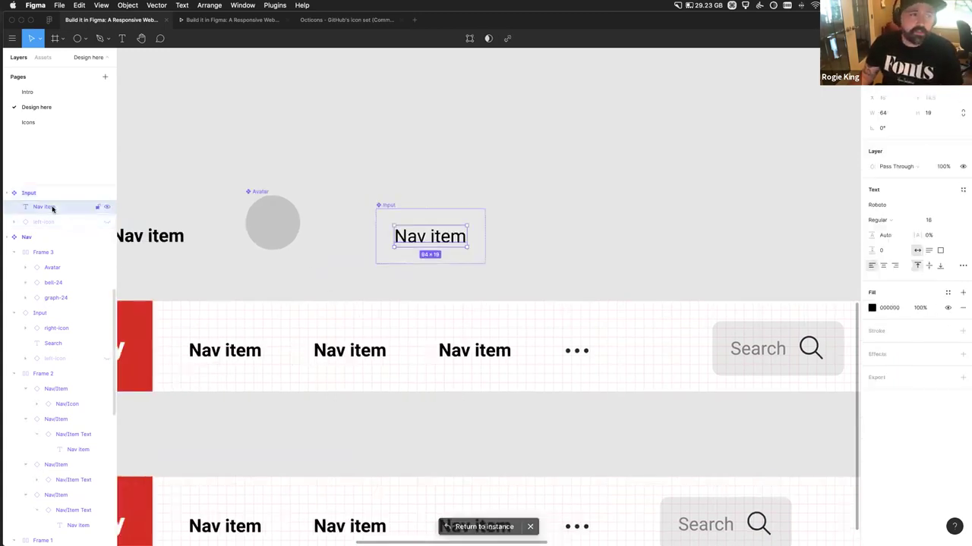
left_click(443, 245)
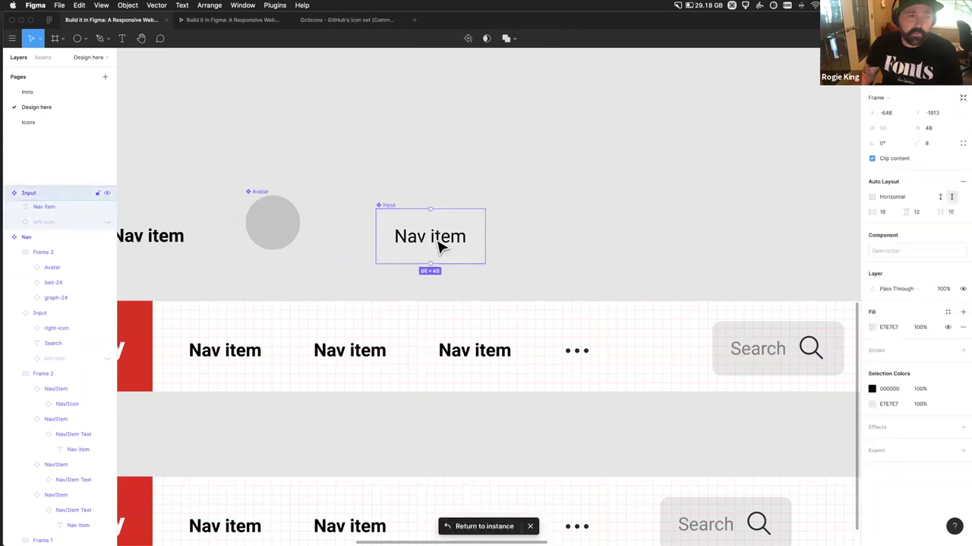
Step: Wrap the Input component's Nav item text and hidden left-icon together in a nested horizontal auto layout frame
left_click(38, 209)
left_click(38, 222, "shift")
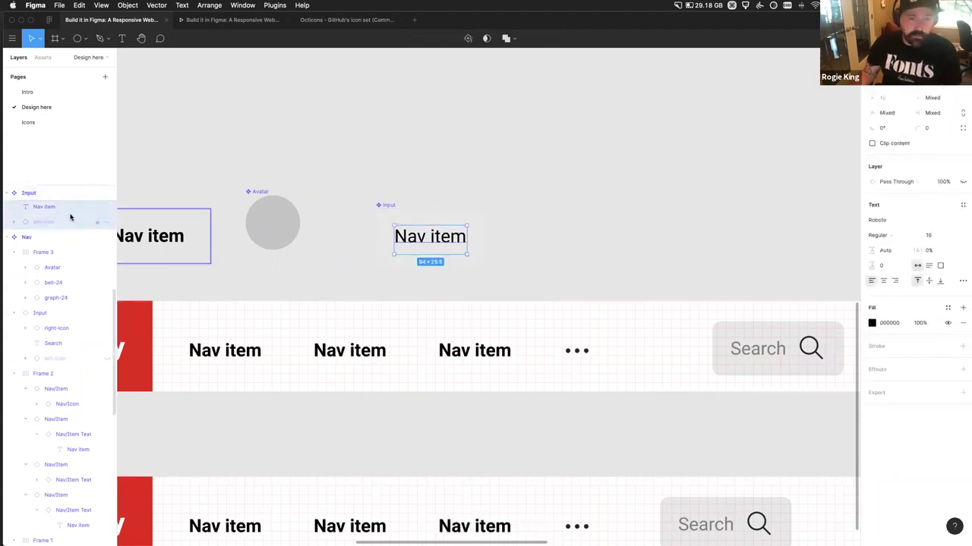
key("shift+a")
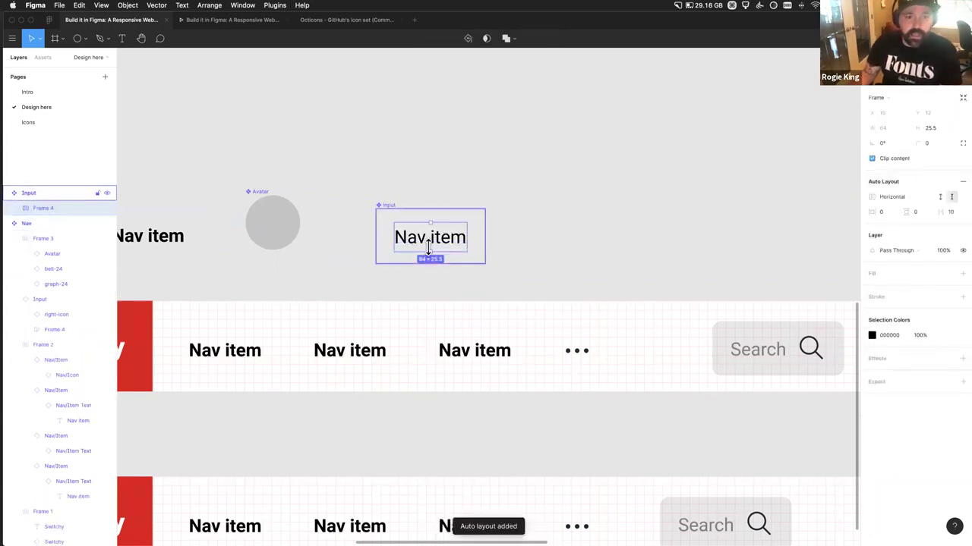
left_click(891, 198)
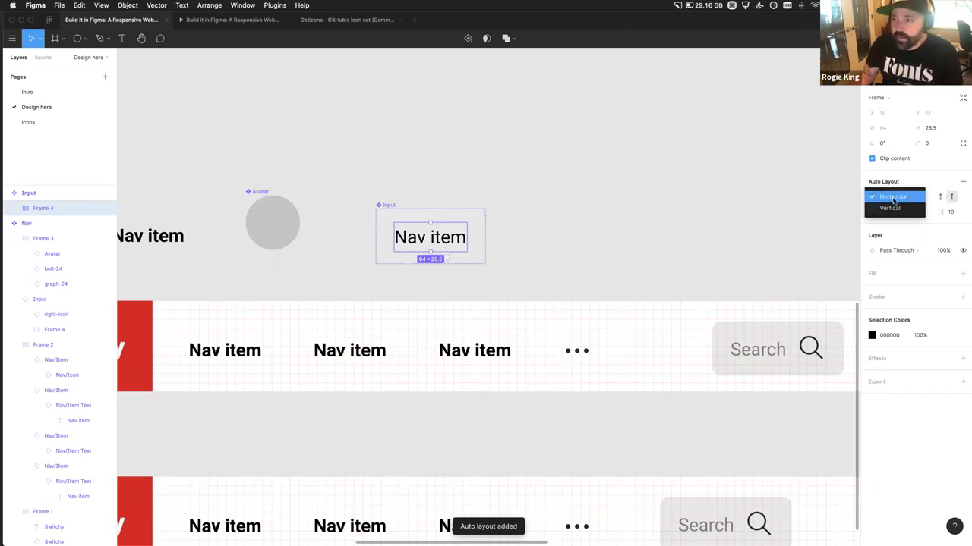
left_click(892, 198)
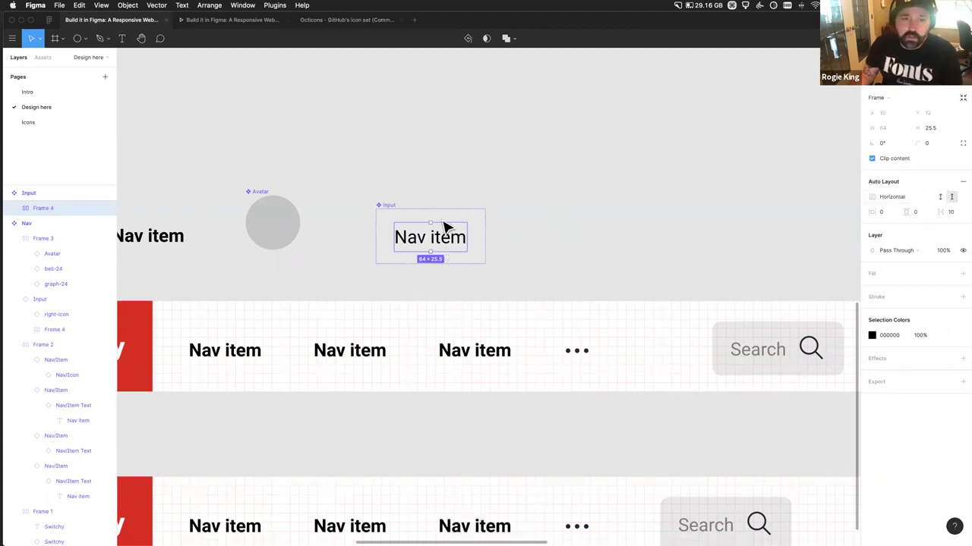
Step: Set the nested frame's horizontal padding to 16 and vertical padding to 12, and resize it to the Input component's full height of 48
left_click(35, 192)
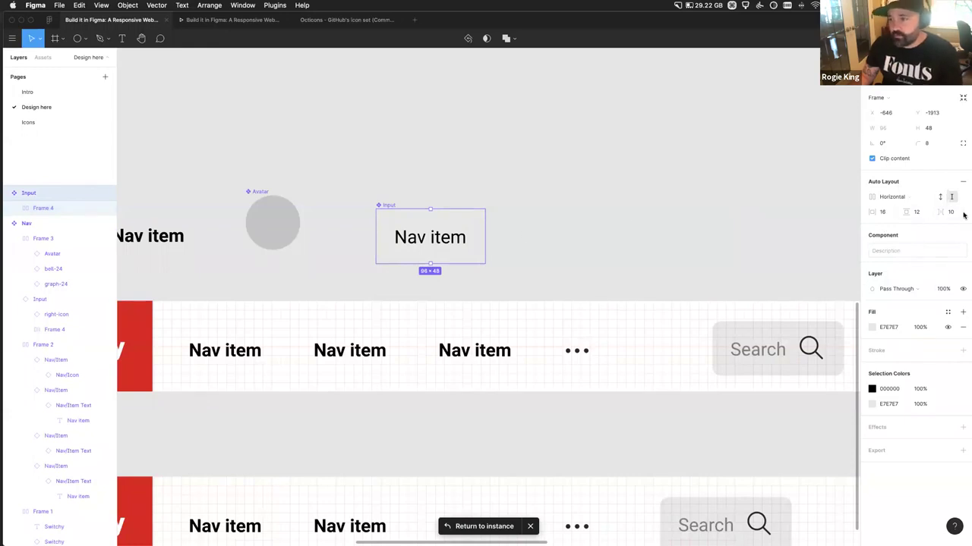
double_click(441, 243)
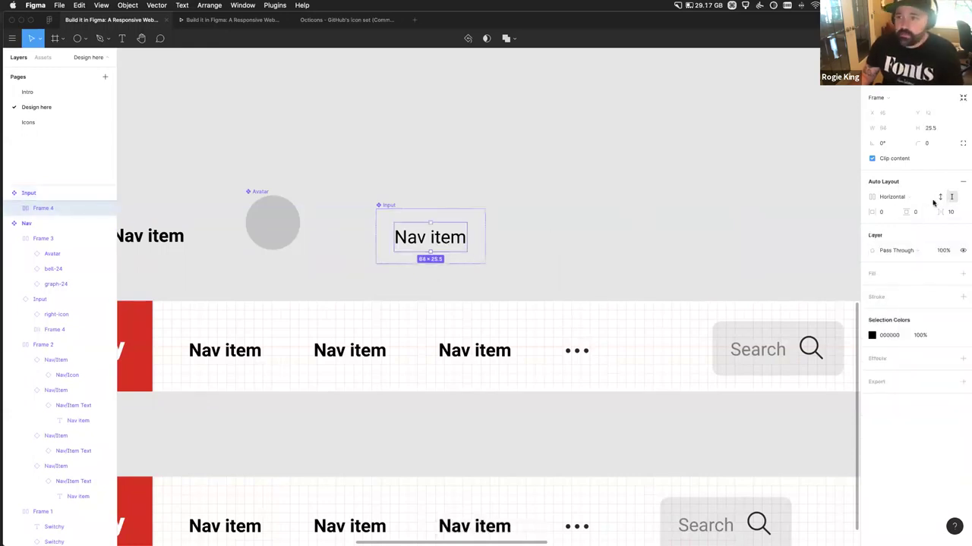
left_click(882, 212)
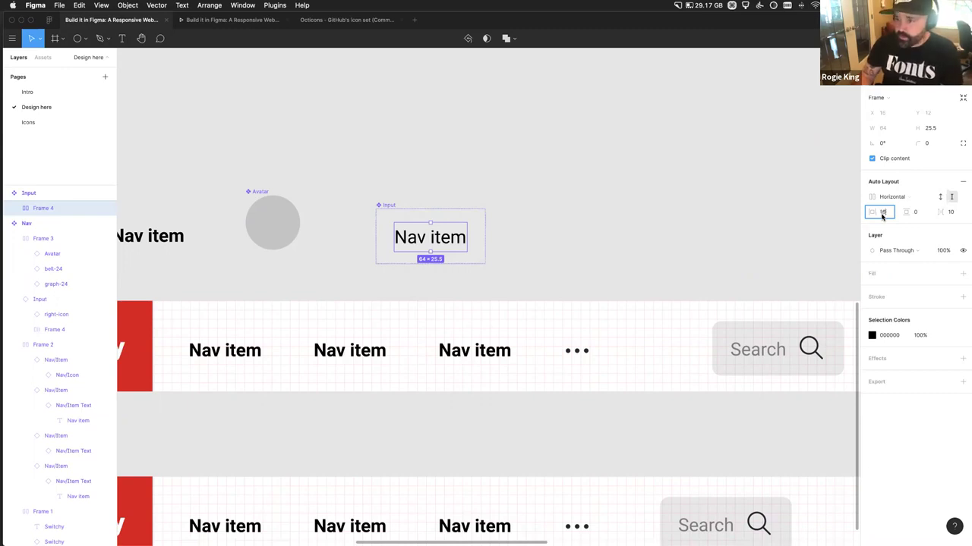
key("Return")
left_click(464, 243)
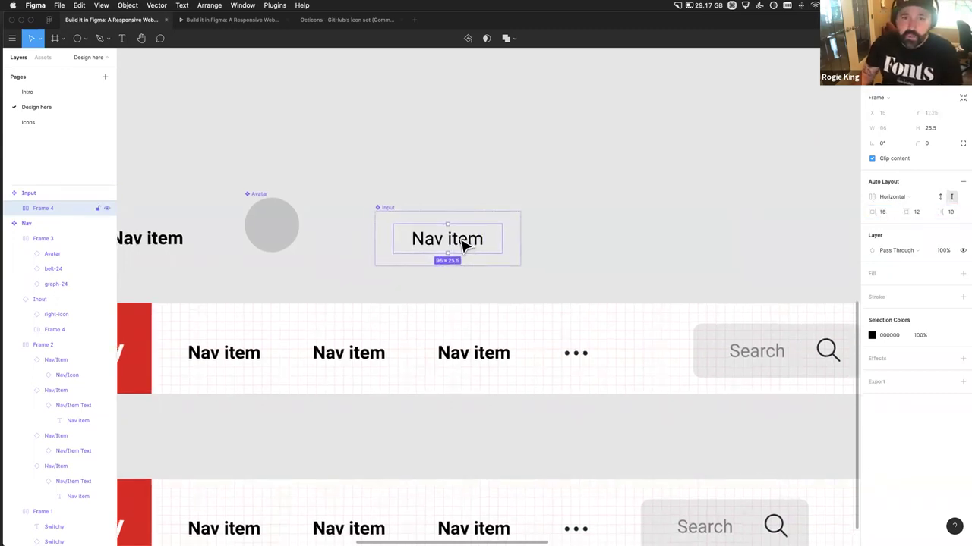
left_click_drag(447, 215, 445, 199)
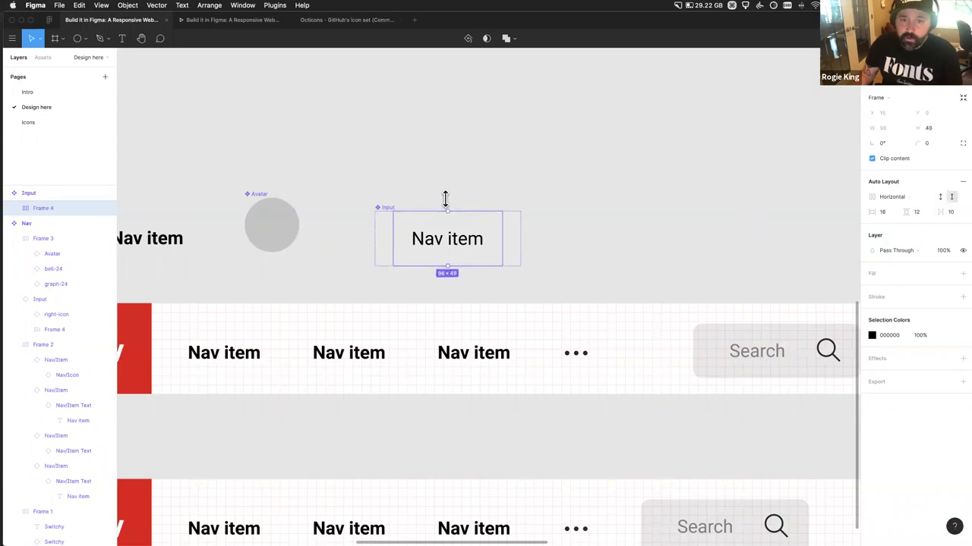
Step: Set the Input component's horizontal padding, vertical padding and spacing between items to 0
left_click(403, 212)
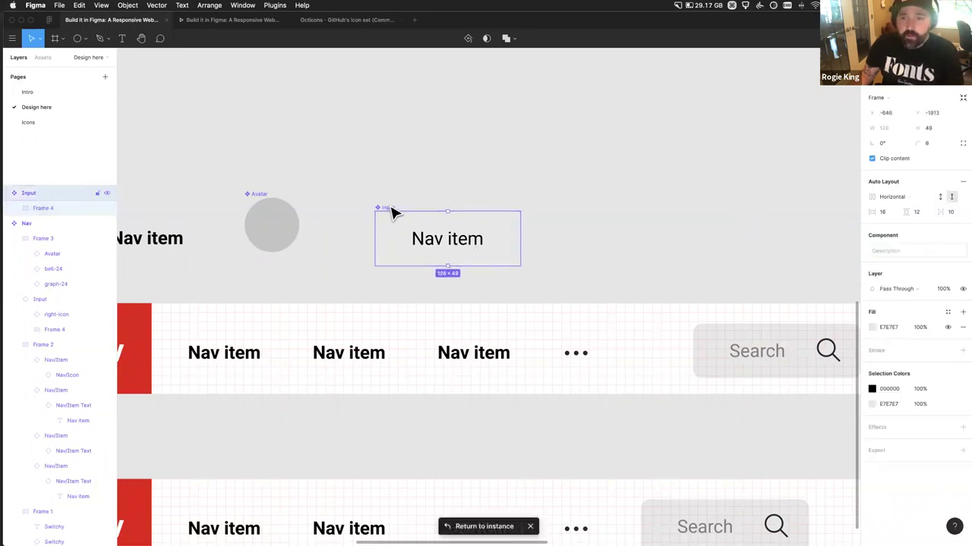
left_click(890, 214)
type("0")
key("Tab")
type("0")
key("Tab")
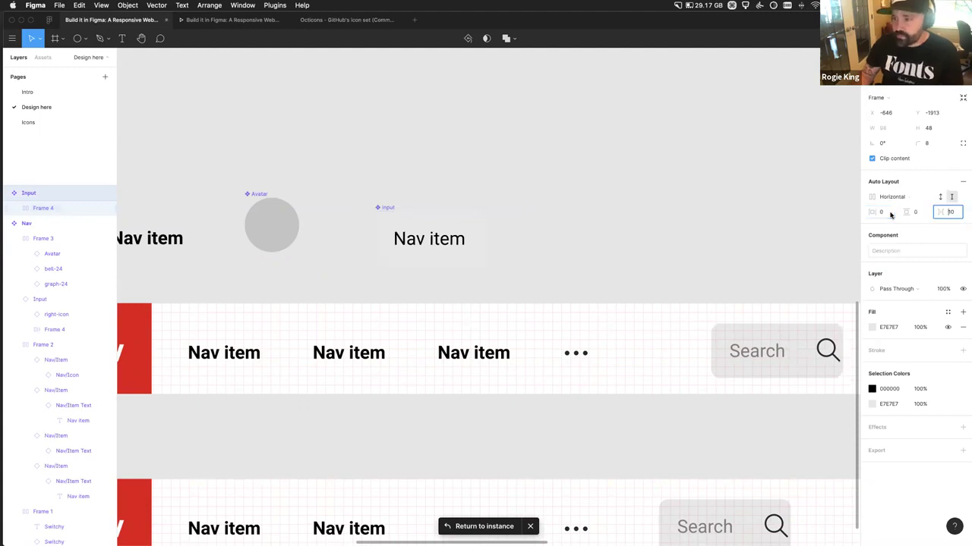
key("Return")
Step: Switch the Input component's auto layout direction to Vertical
left_click(516, 250)
left_click(444, 254)
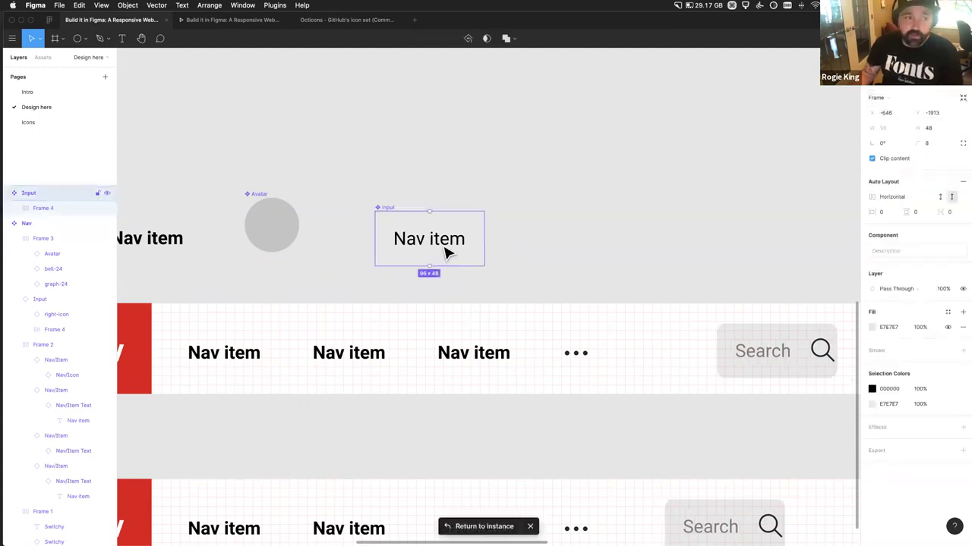
left_click(890, 197)
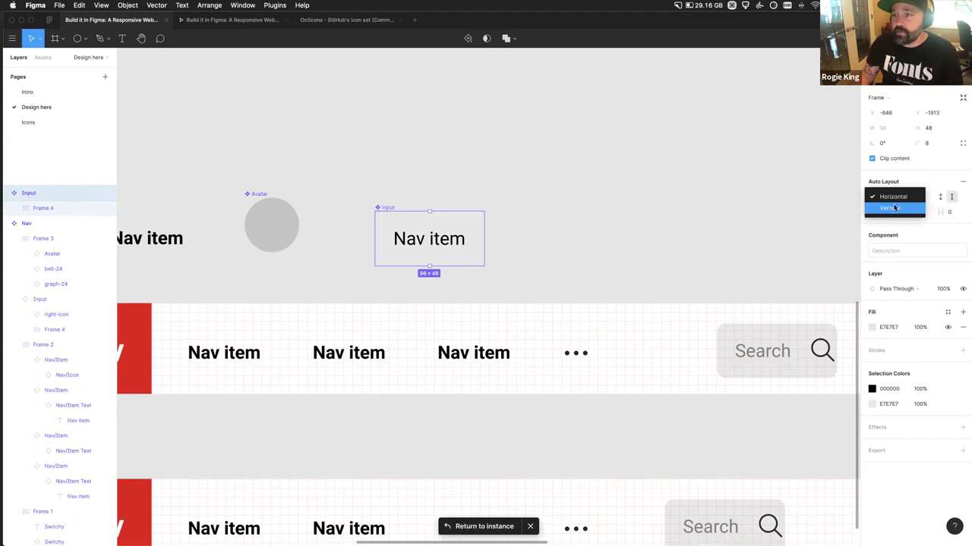
left_click(895, 208)
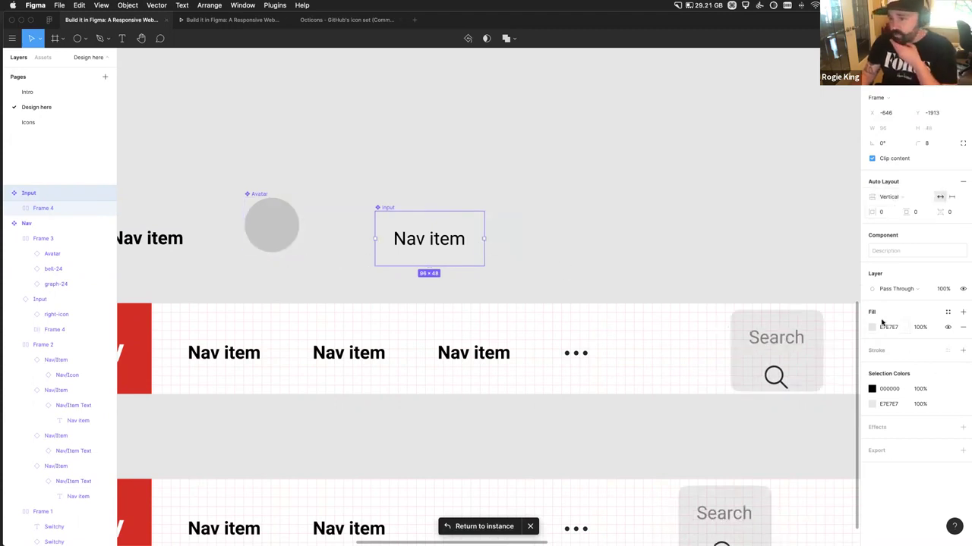
Step: Move the hidden right-icon layer into the Input component's nested Frame 4, above the Nav item text
left_click(611, 234)
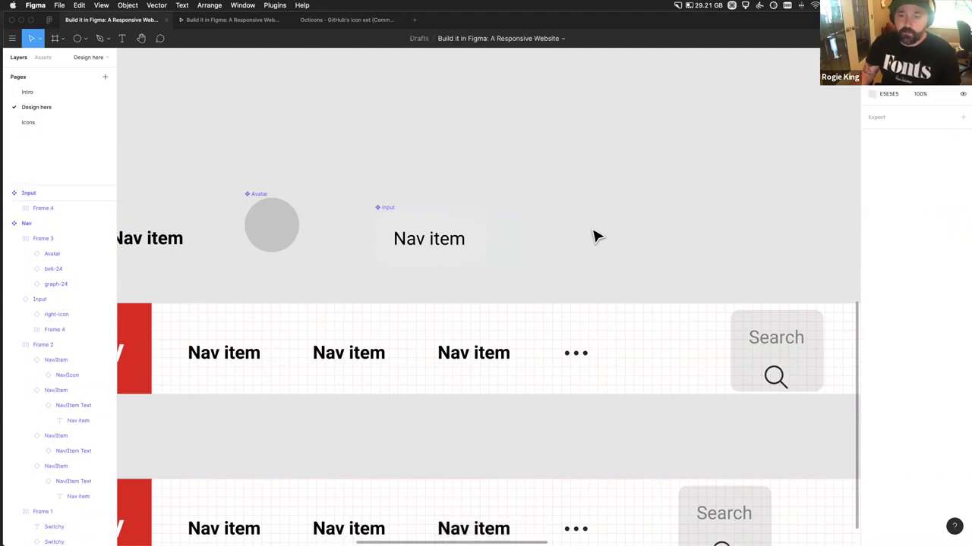
scroll(285, 205, "right", 3)
scroll(285, 205, "down", 1)
left_click(285, 204)
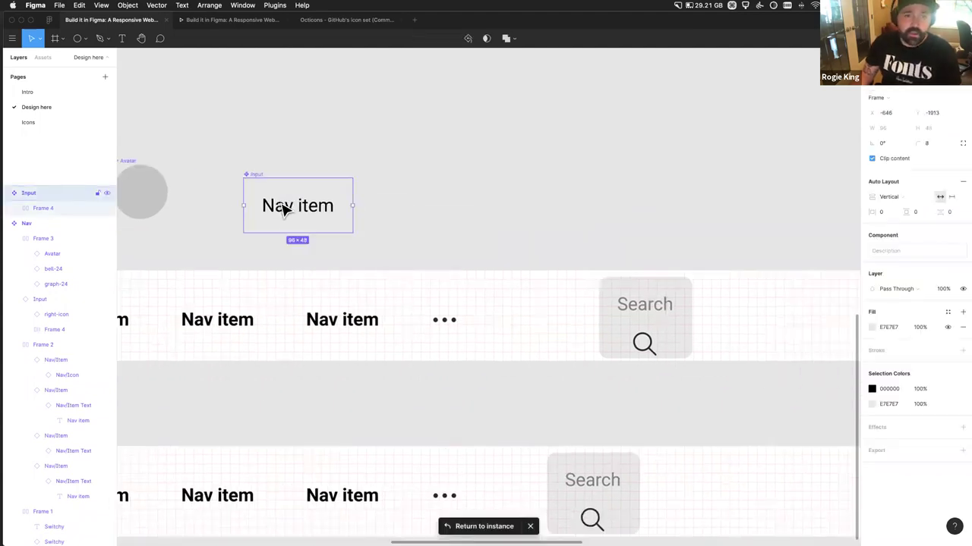
left_click(642, 308)
left_click(290, 215)
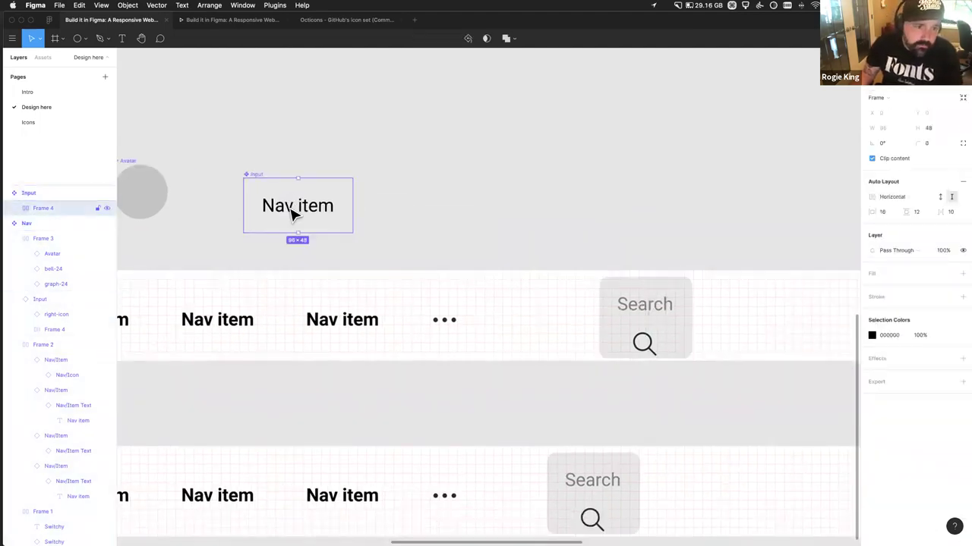
double_click(292, 215)
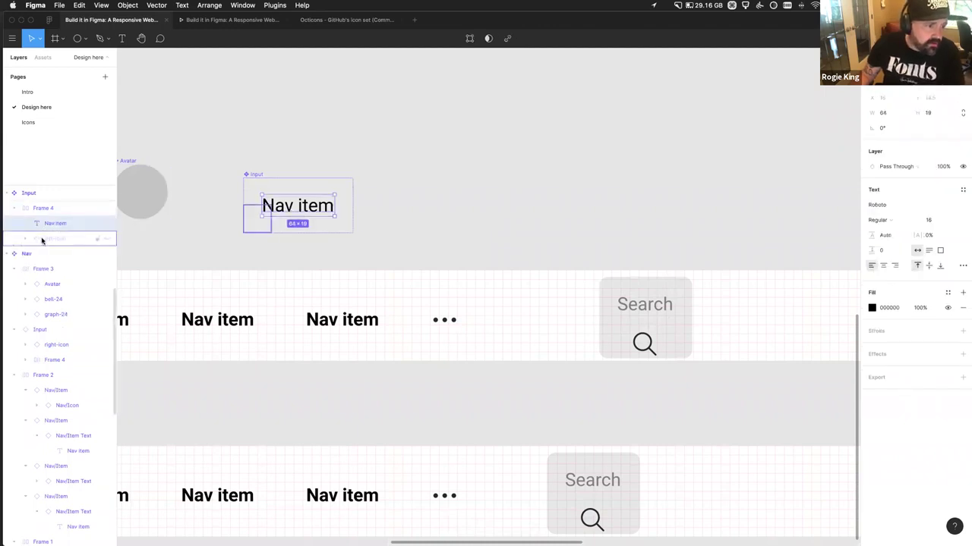
left_click(39, 210)
scroll(60, 258, "up", 2)
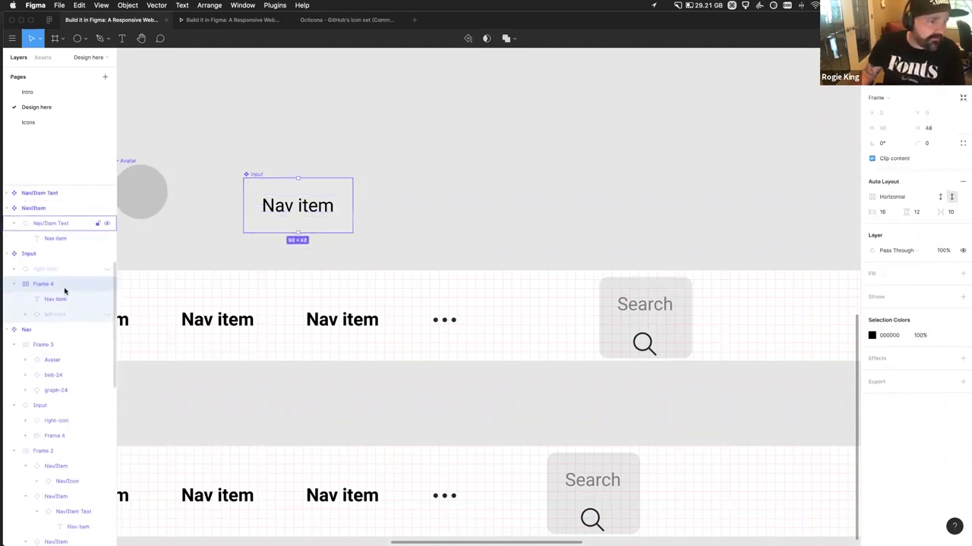
left_click_drag(55, 269, 65, 286)
left_click(46, 273)
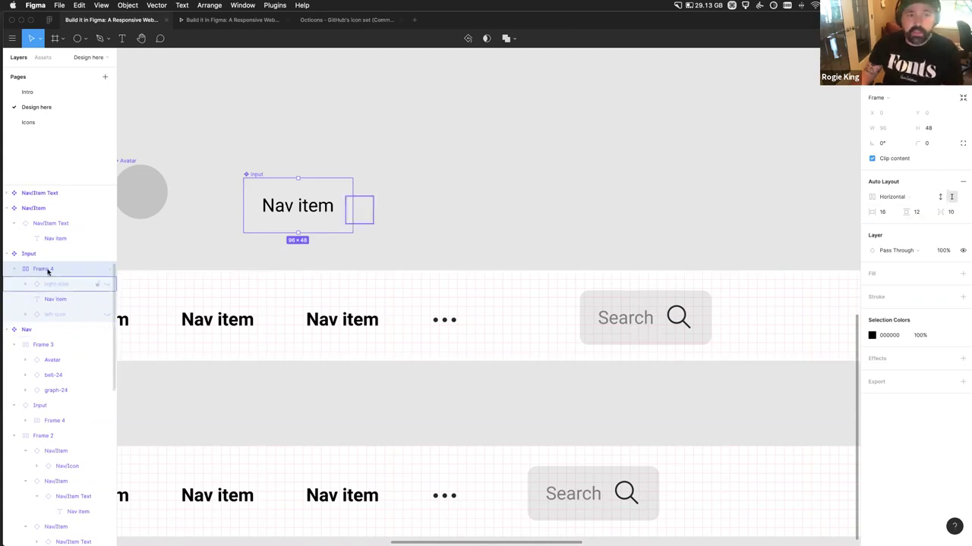
Step: Make both the right-icon and left-icon layers in the Input component's nested frame visible
left_click(107, 284)
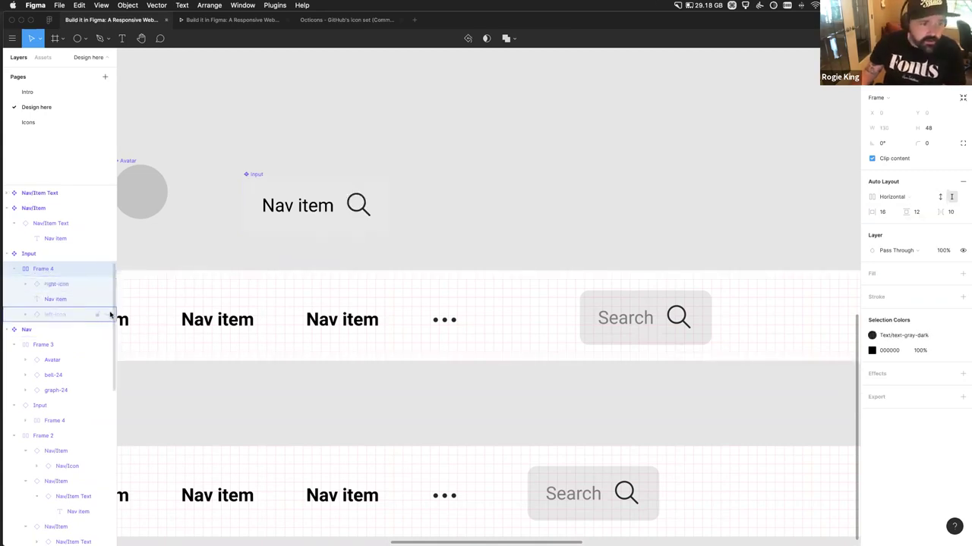
left_click(107, 315)
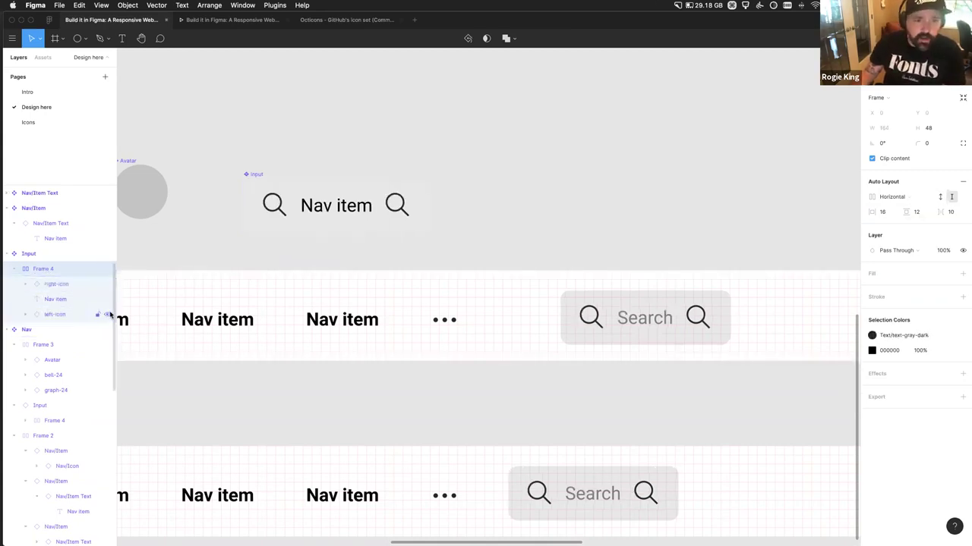
left_click(509, 220)
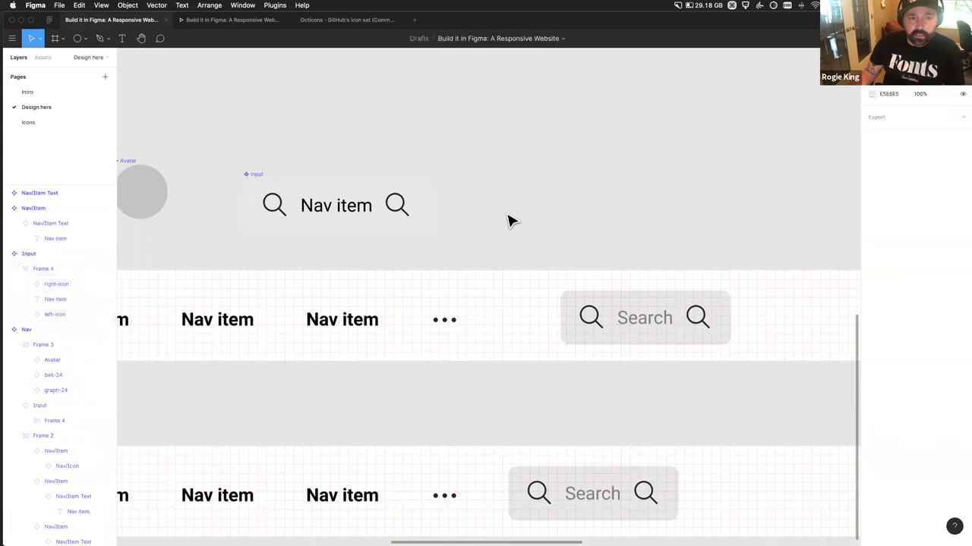
Step: Set the canvas background color to white (FFFFFF)
left_click(872, 95)
left_click_drag(810, 126, 722, 109)
scroll(466, 205, "left", 3)
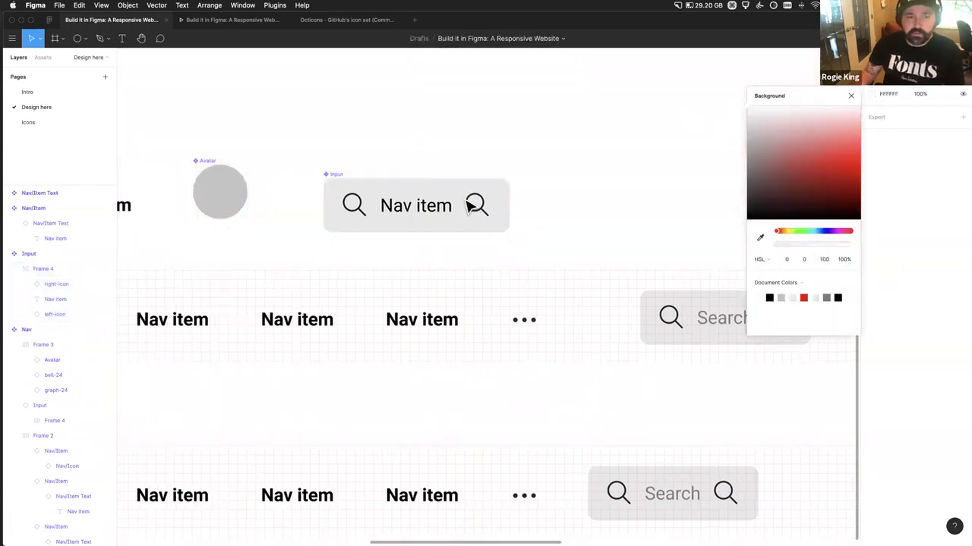
left_click(848, 95)
Step: Stretch the Input component to about 304 wide at fixed width and align its nested frame to the left edge
left_click(429, 214)
left_click(434, 212)
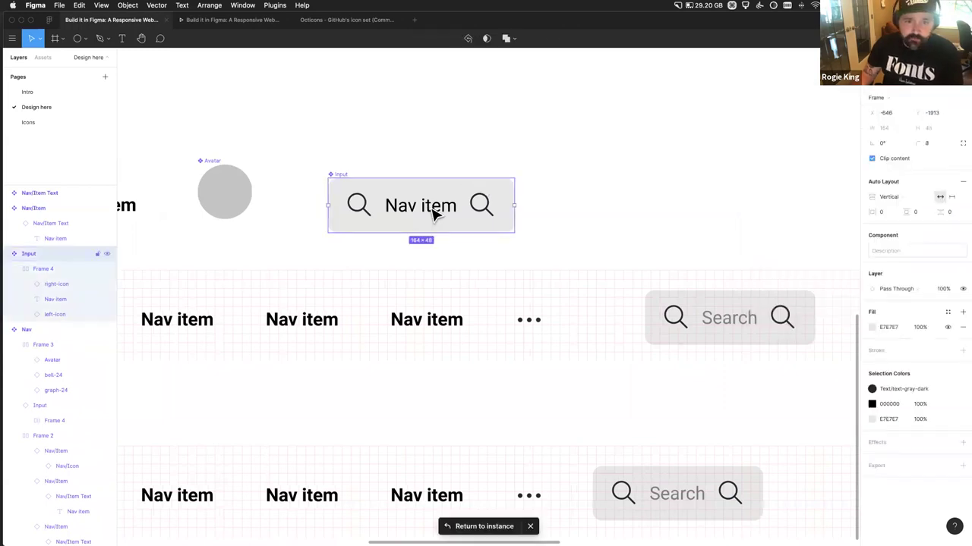
left_click_drag(527, 206, 621, 205)
key("ctrl+z")
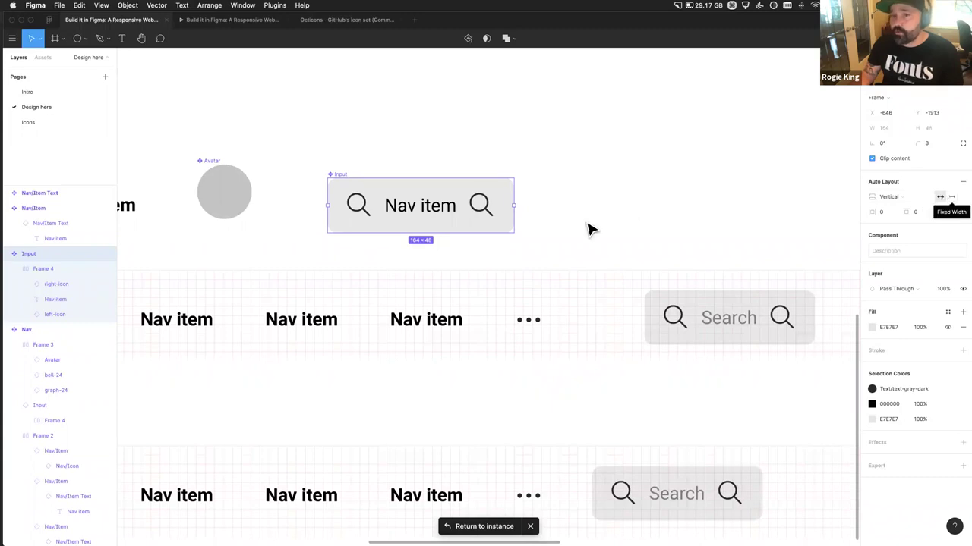
left_click_drag(515, 206, 673, 206)
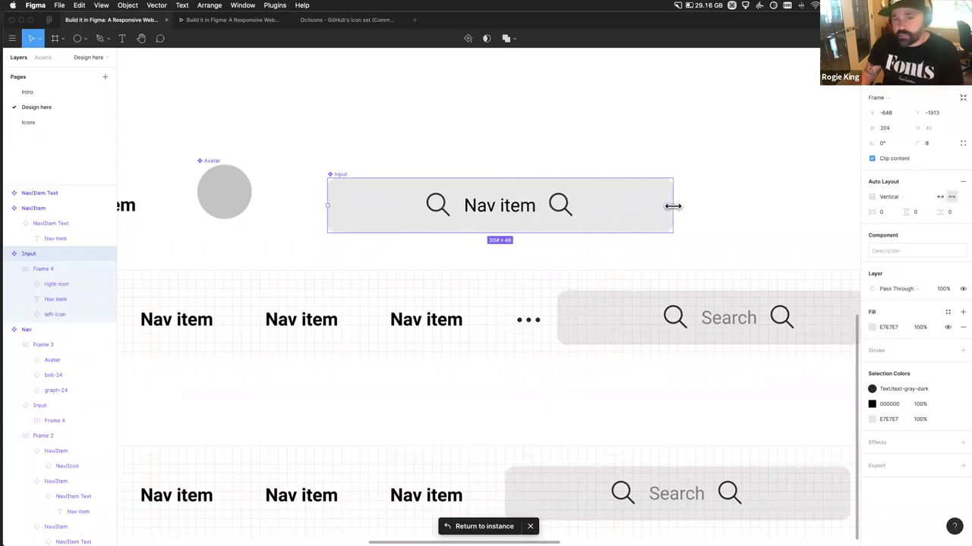
left_click(481, 218)
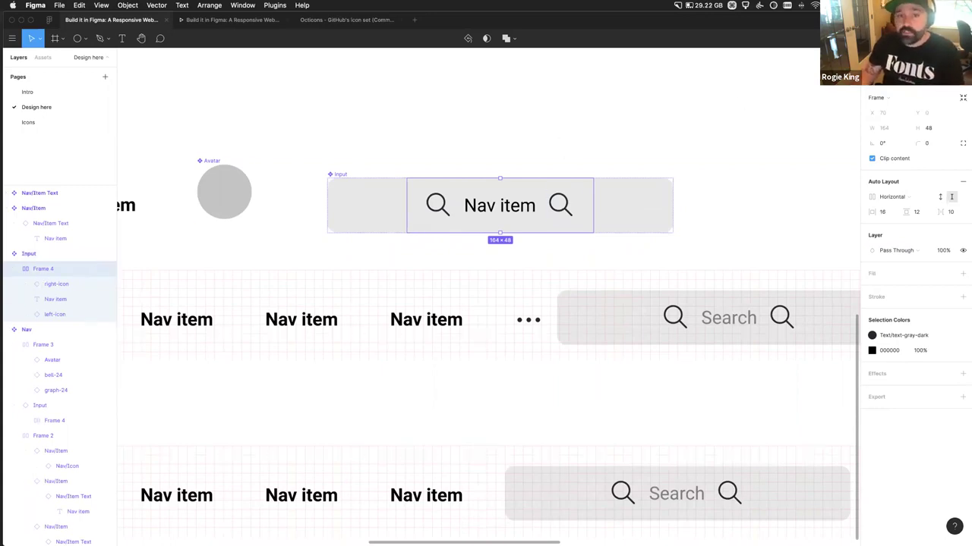
key("alt+a")
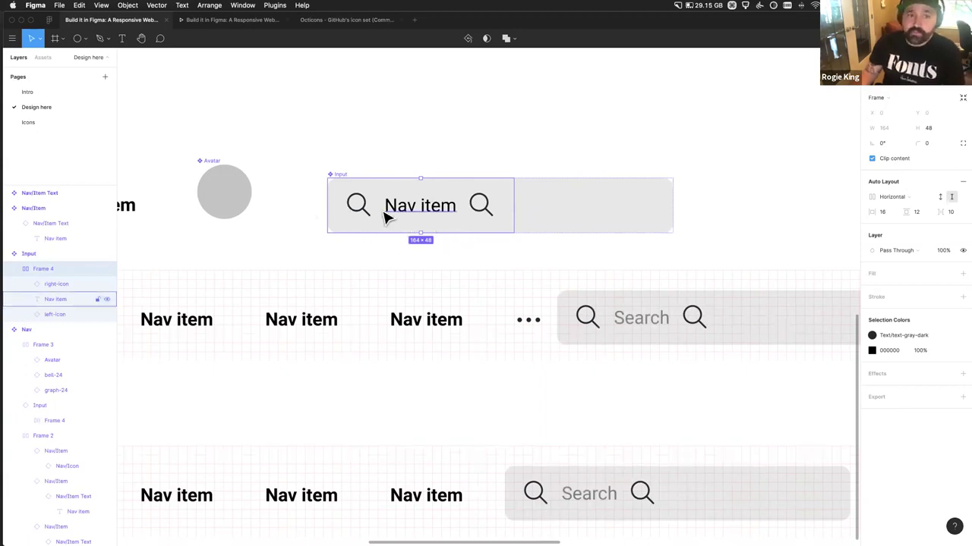
Step: Replace the Nav item text inside the Input component with LKJDF
left_click(357, 211)
left_click(433, 216)
double_click(427, 209)
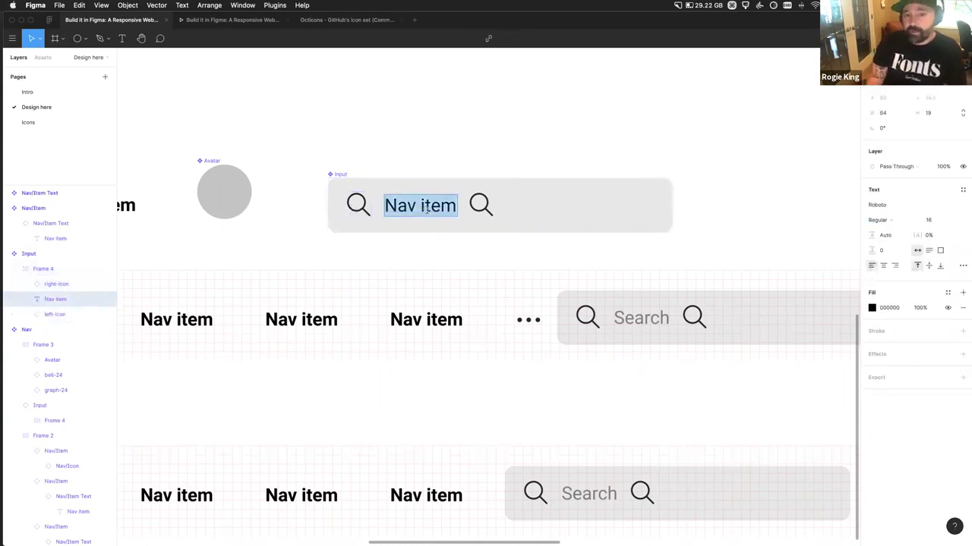
type("lkajsdflkjasdflkjsd")
key("BackSpace")
key("BackSpace")
key("BackSpace")
key("BackSpace")
key("BackSpace")
key("BackSpace")
key("BackSpace")
key("BackSpace")
key("BackSpace")
key("BackSpace")
key("BackSpace")
key("BackSpace")
key("BackSpace")
key("BackSpace")
key("BackSpace")
key("BackSpace")
key("BackSpace")
key("BackSpace")
key("BackSpace")
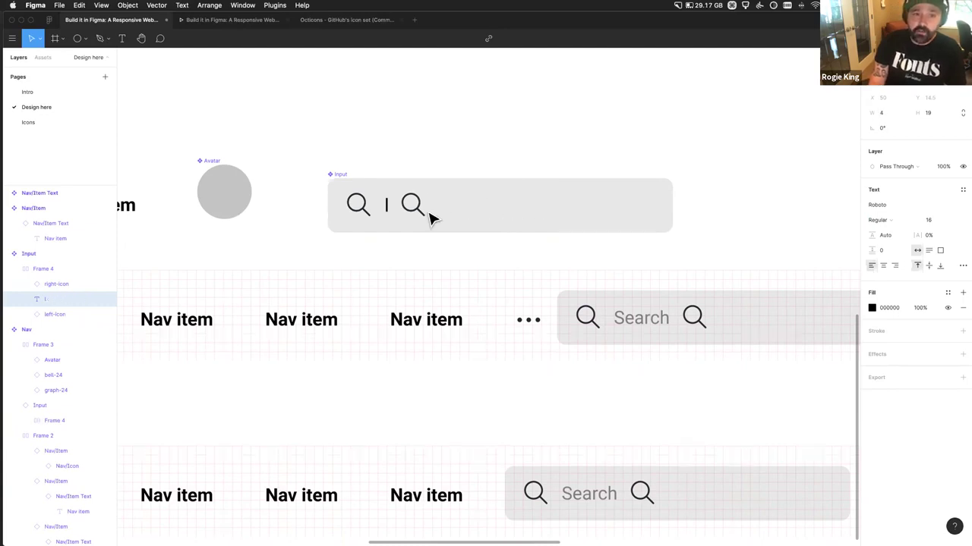
type("LKJDF")
key("Escape")
Step: Try to move the right-icon out of the nested frame toward the right end of the Input component
left_click(463, 214)
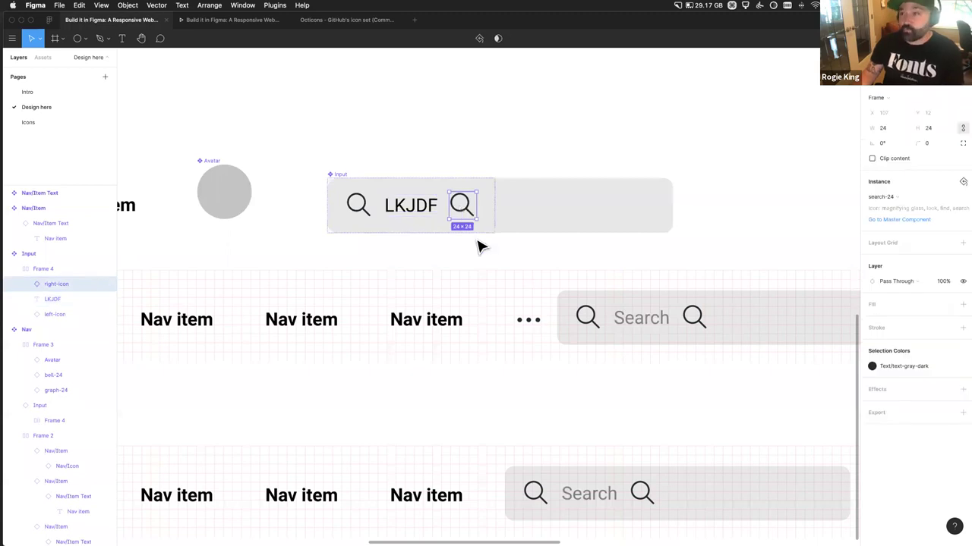
scroll(462, 227, "right", 1)
key("super+shift+h")
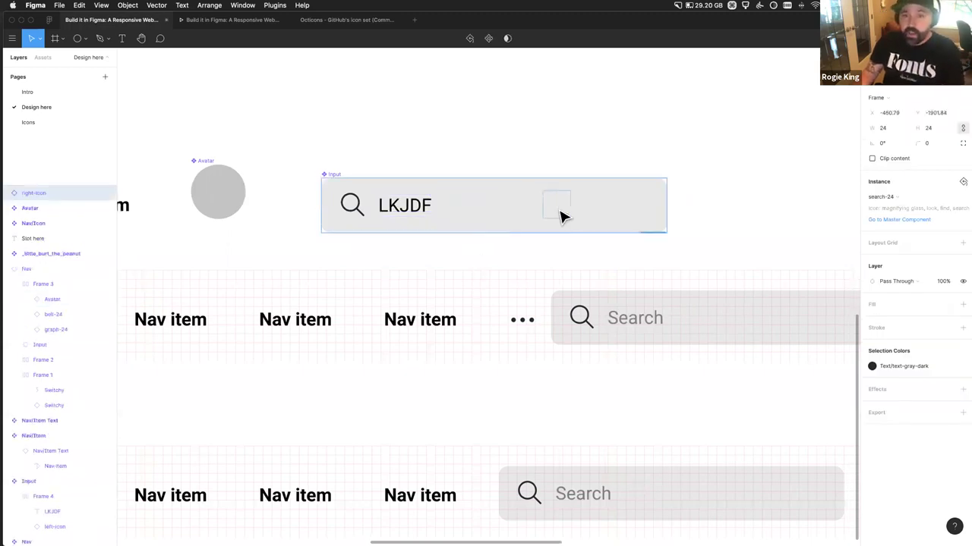
key("super+shift+h")
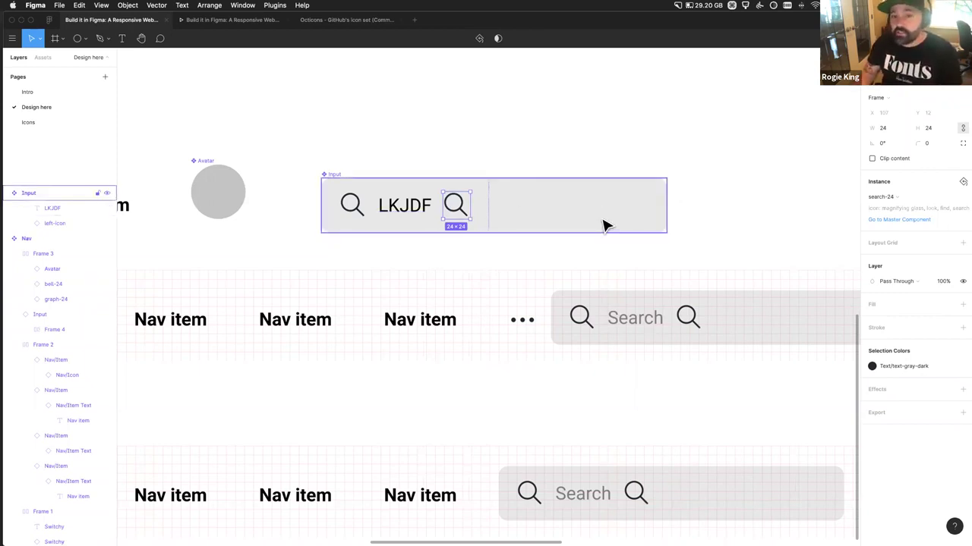
key("shift+Return")
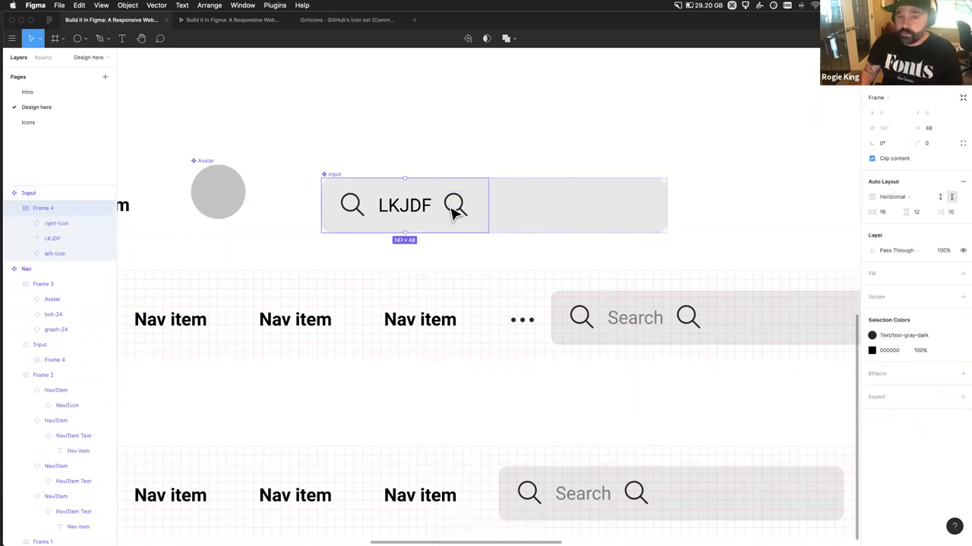
Step: Remove auto layout from the Input component and move the right-icon out of Frame 4 to the component's right end
left_click(335, 175)
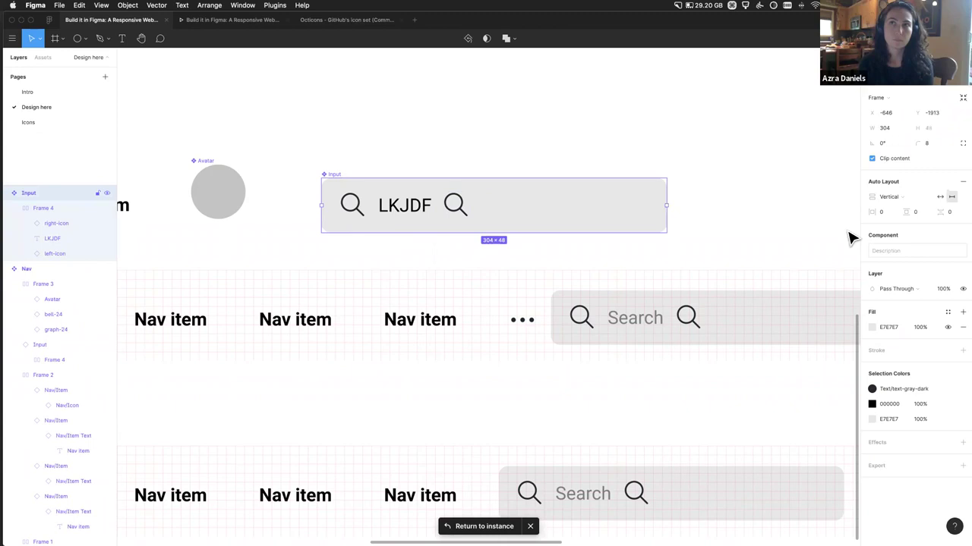
left_click(964, 185)
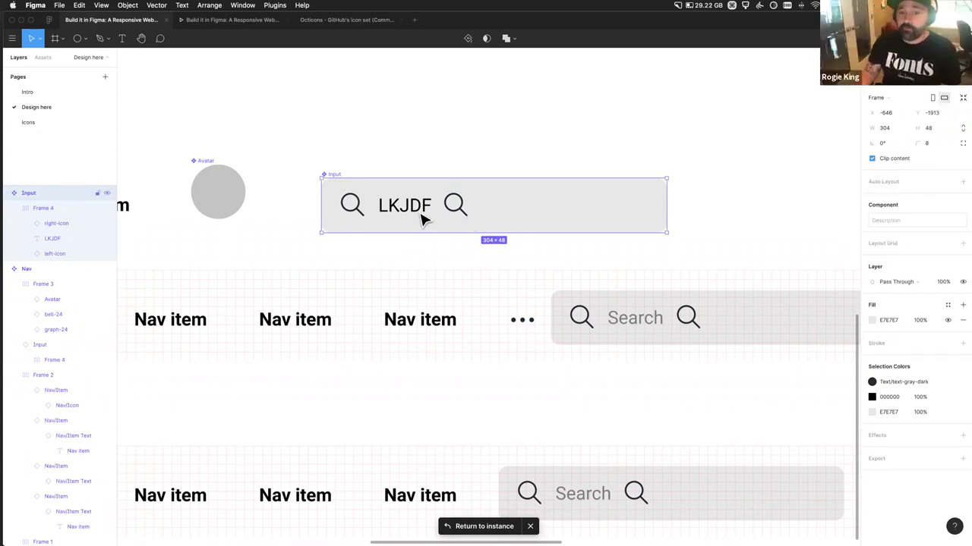
double_click(455, 211)
double_click(456, 210)
left_click_drag(455, 211, 636, 210)
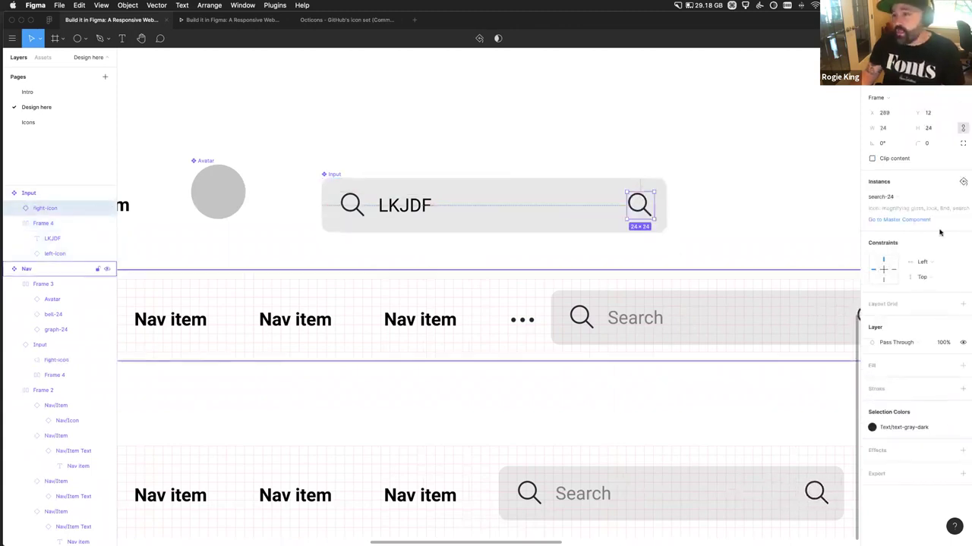
Step: Constrain the right-icon to the right and vertical center, and narrow the Input component to about 223 wide
left_click(926, 262)
left_click(925, 271)
left_click(926, 278)
left_click(923, 309)
left_click(690, 233)
left_click(334, 175)
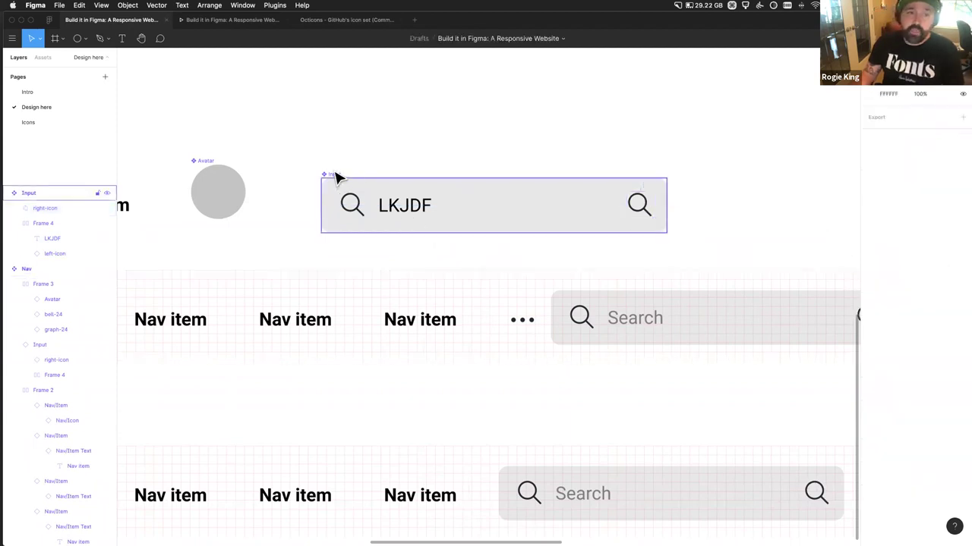
left_click_drag(662, 217, 488, 214)
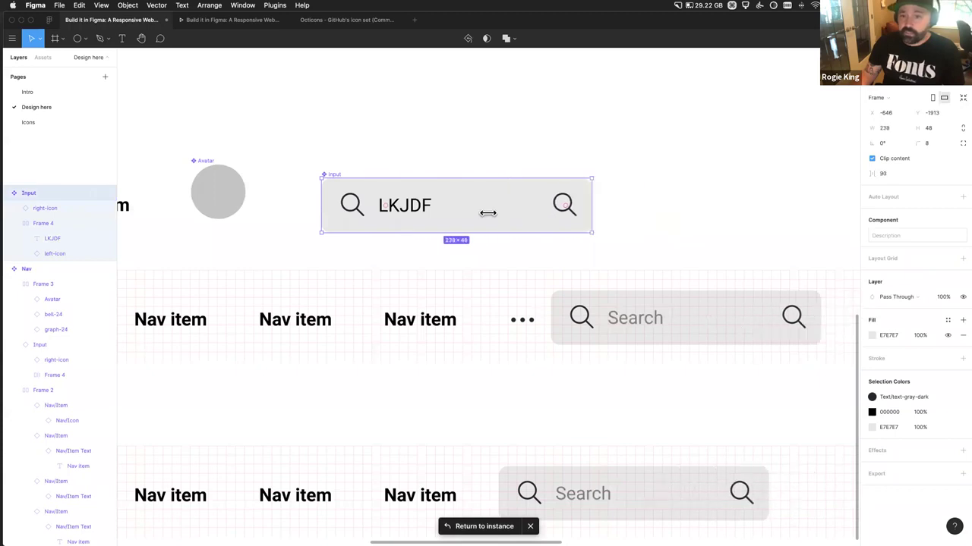
Step: Delete the left-icon from the Input component's nested Frame 4
left_click(355, 217)
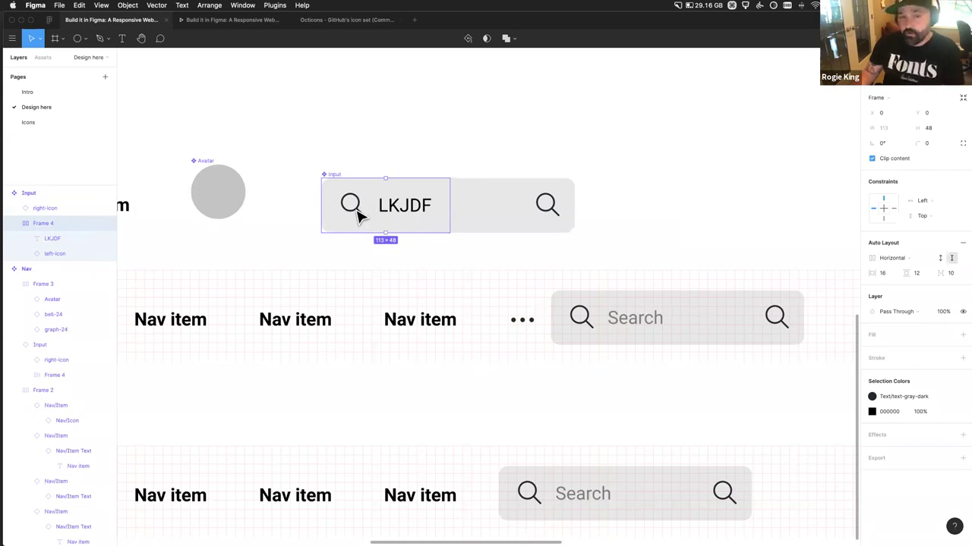
left_click(360, 217)
key("Delete")
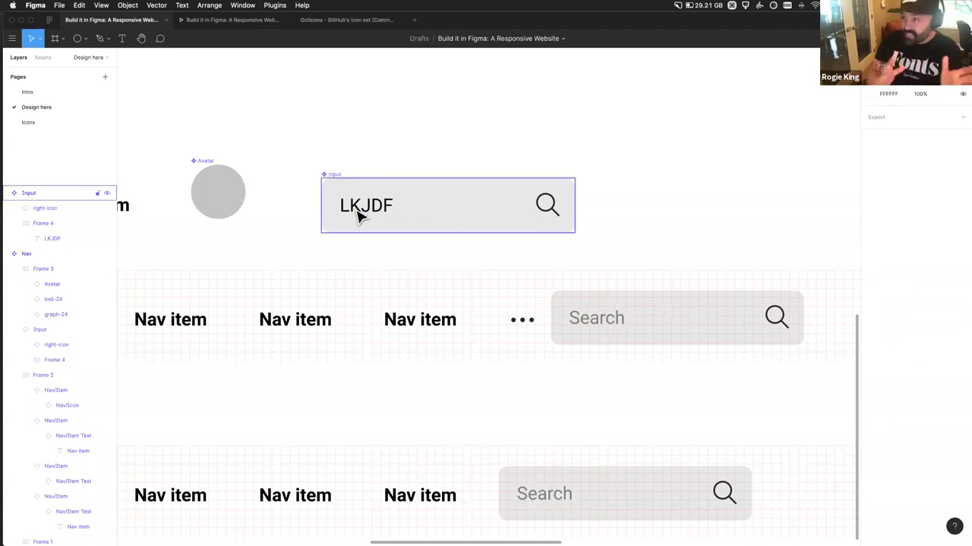
key("Escape")
Step: Place an instance of the Input component on the canvas just to the right of the main component
scroll(660, 231, "right", 1)
scroll(661, 233, "down", 3)
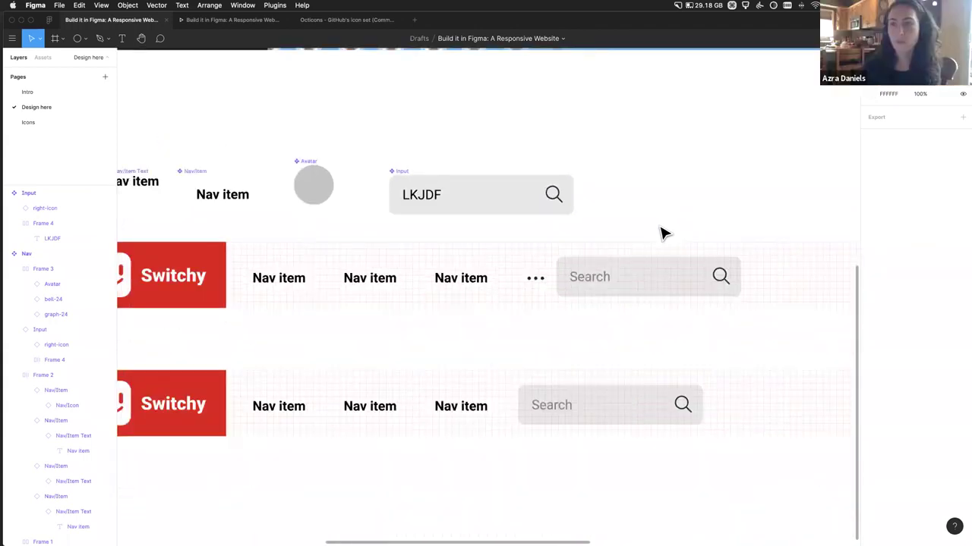
scroll(618, 313, "down", 5)
scroll(619, 313, "right", 3)
left_click(531, 296)
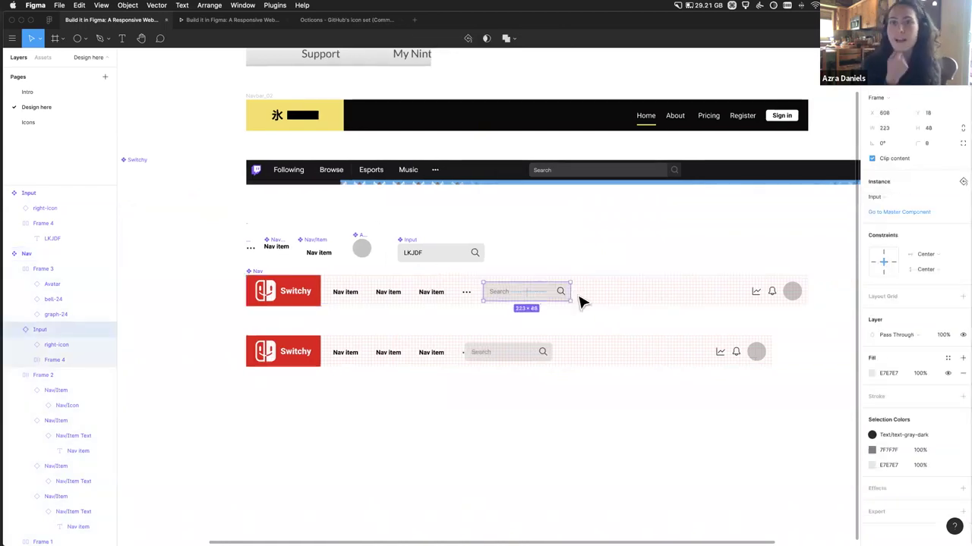
left_click(584, 250)
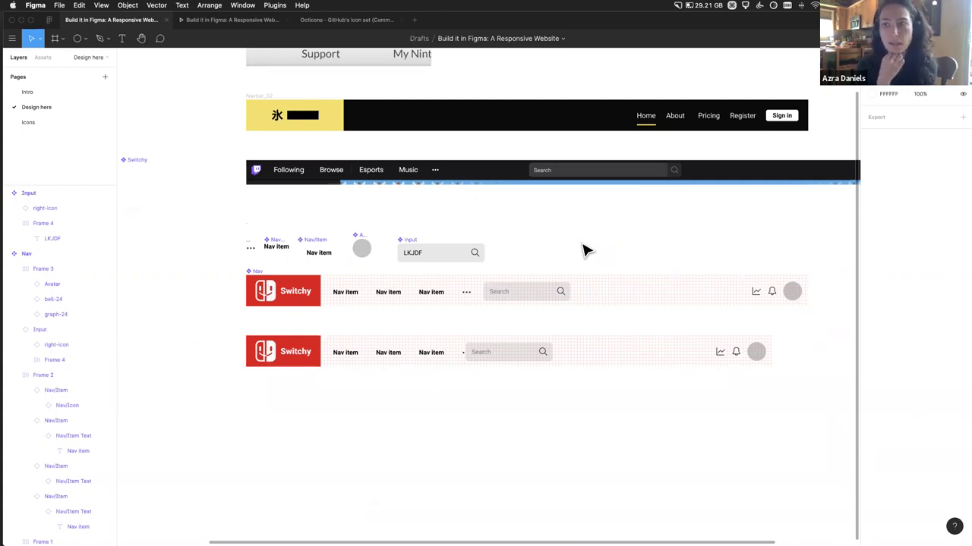
left_click(427, 256)
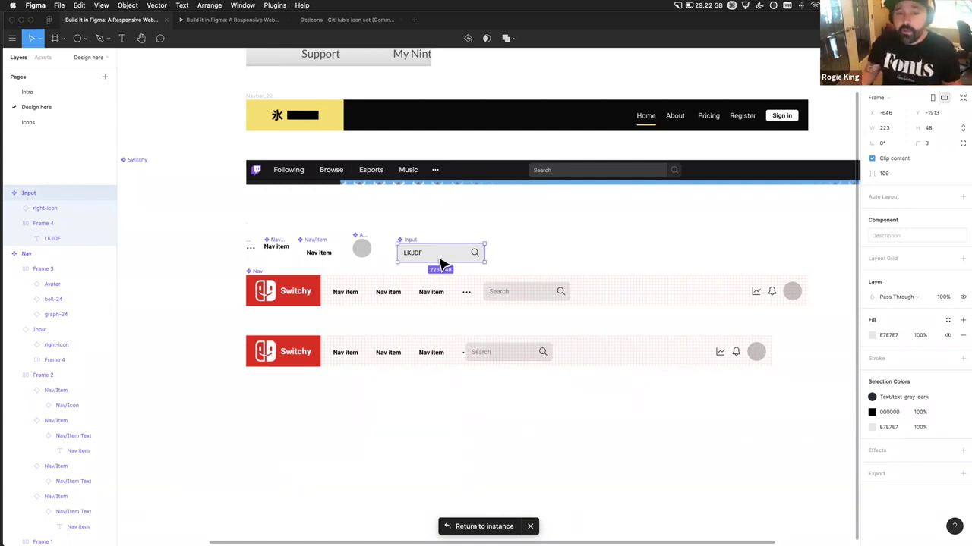
scroll(444, 261, "right", 2)
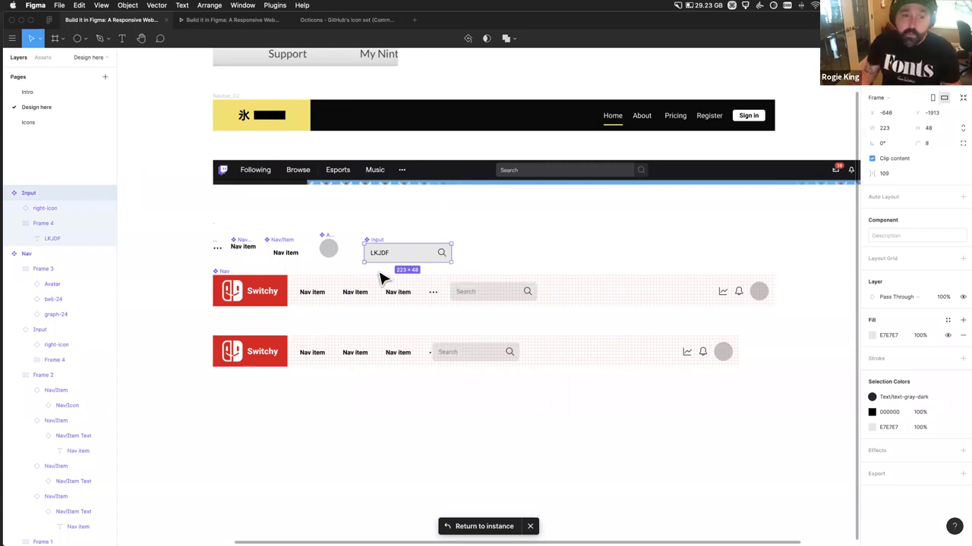
key("super+d")
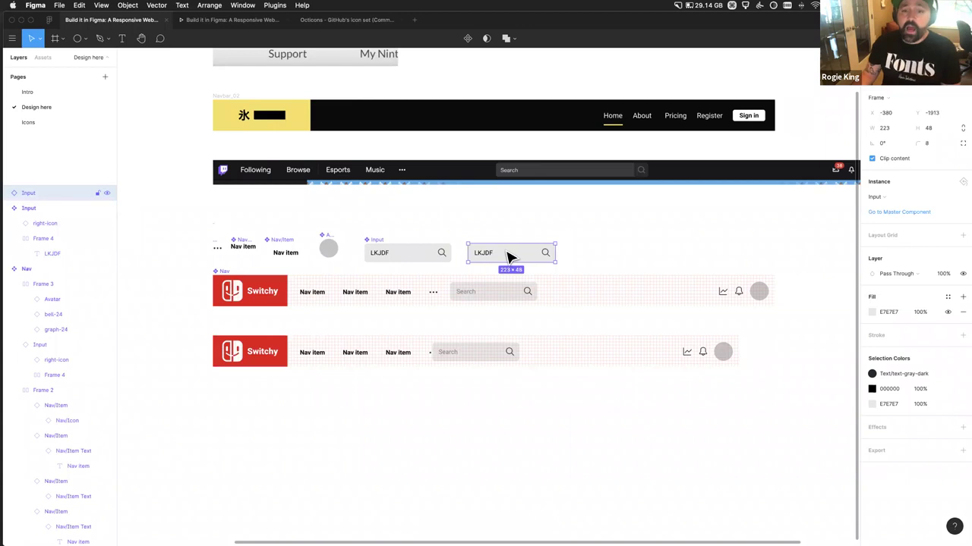
scroll(499, 238, "up", 5)
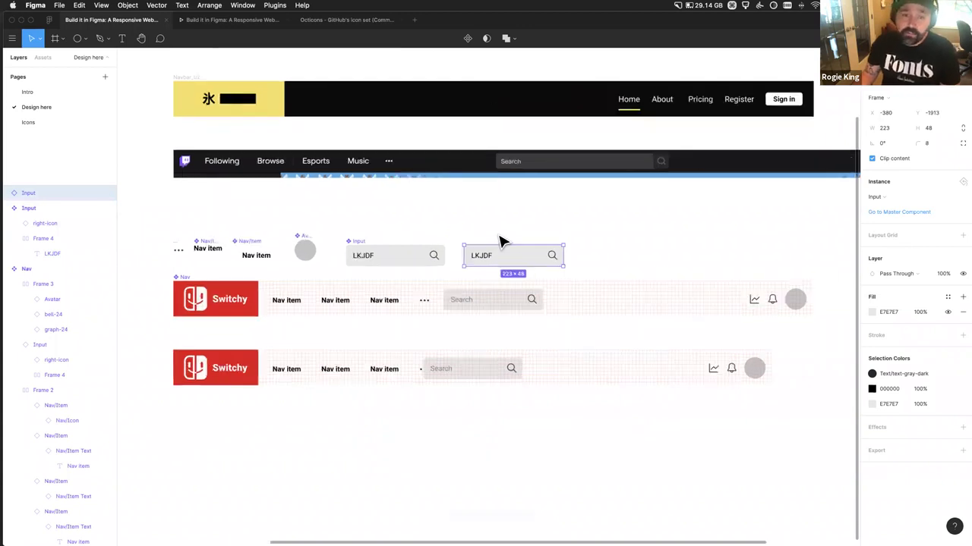
Step: Turn the Input instance placed beside the main component into its own component and name it Input/Focused
left_click(467, 39)
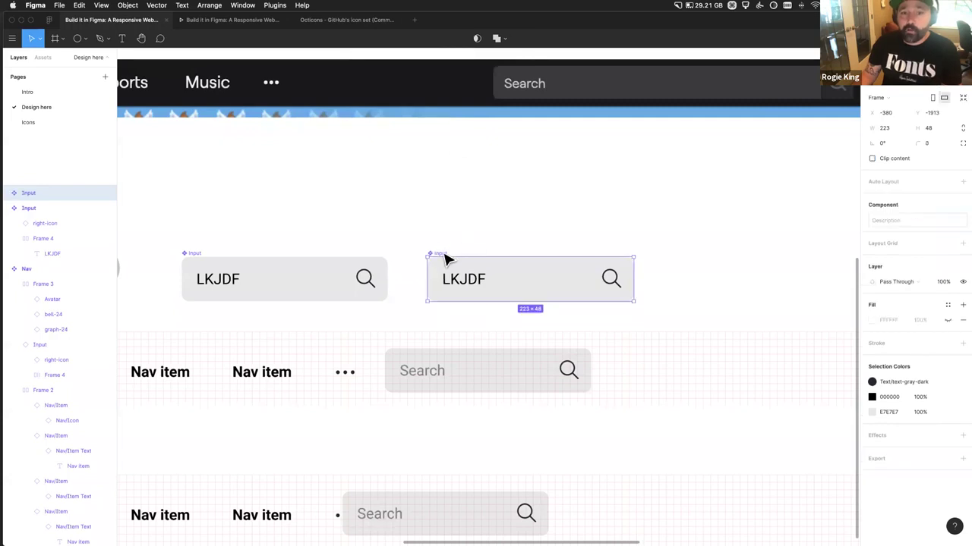
key("super+r")
key("Right")
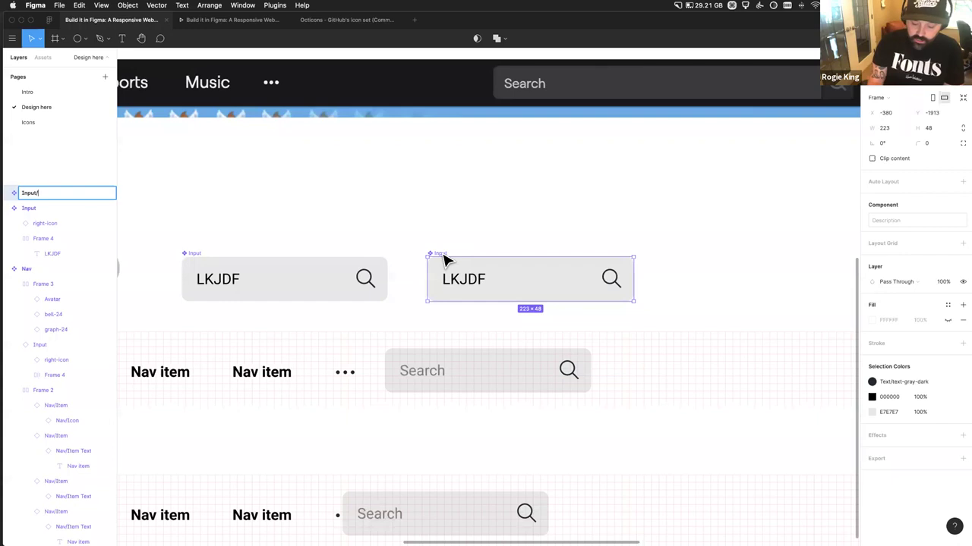
type("/Focuse")
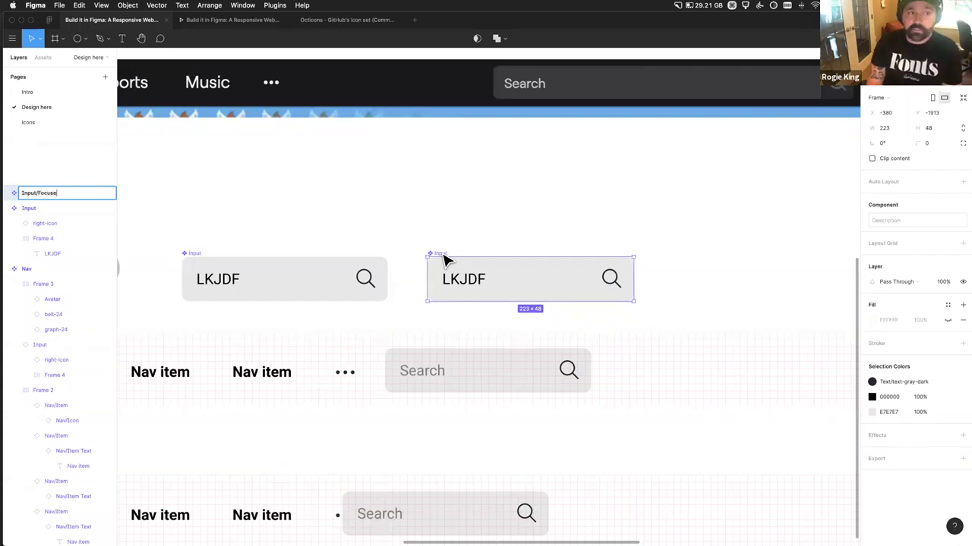
type("d")
key("Return")
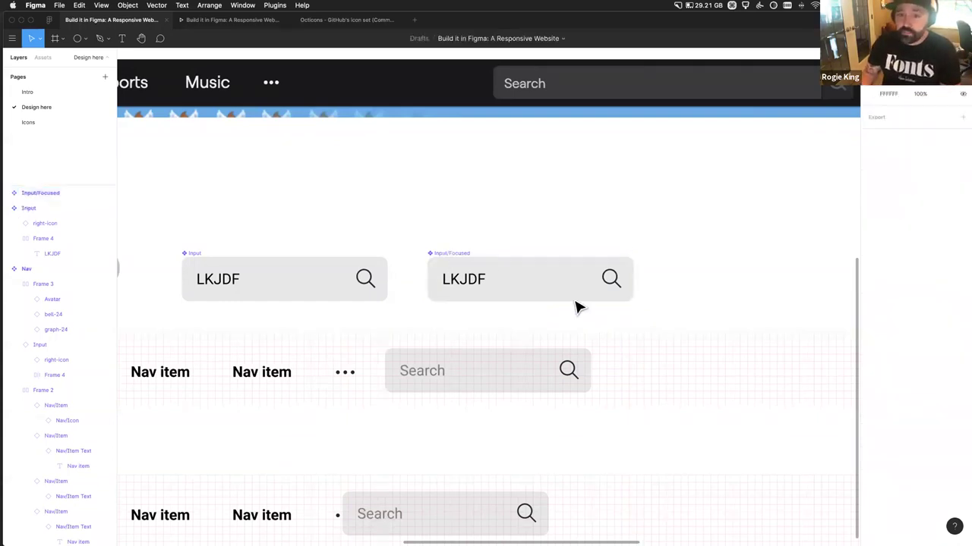
Step: Set the fill of the Input nested inside Input/Focused to white, FFFFFF
key("Return")
left_click(871, 373)
left_click_drag(753, 317, 748, 304)
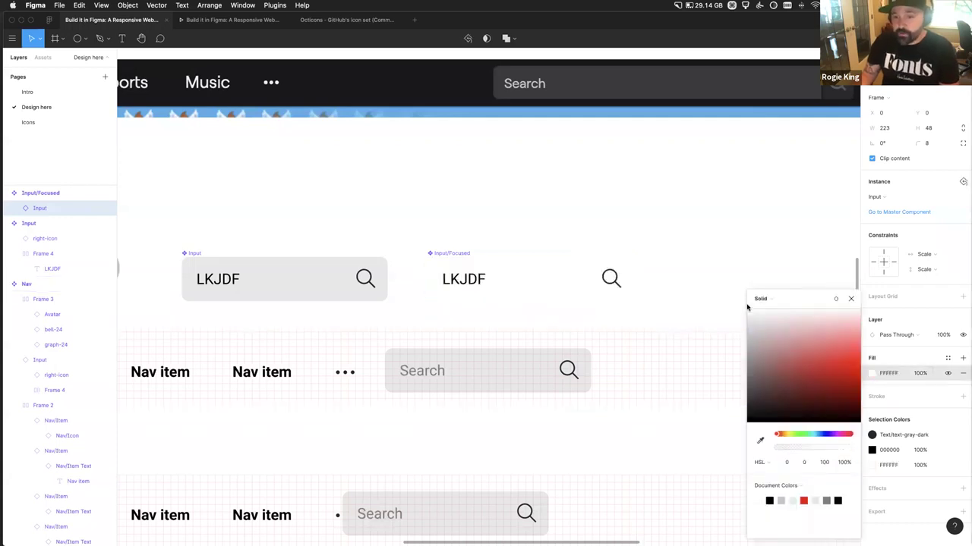
Step: Try a purple DB37F2 fill on the Input nested inside Input/Focused
left_click(838, 438)
mouse_move(838, 439)
left_mouse_down()
mouse_move(850, 438)
mouse_move(838, 439)
left_mouse_up()
left_click(845, 356)
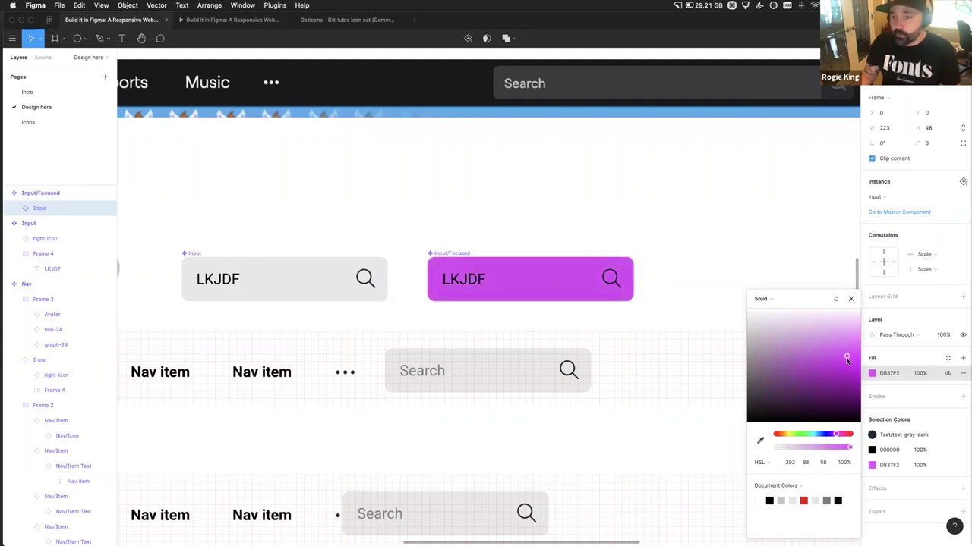
key("super+z")
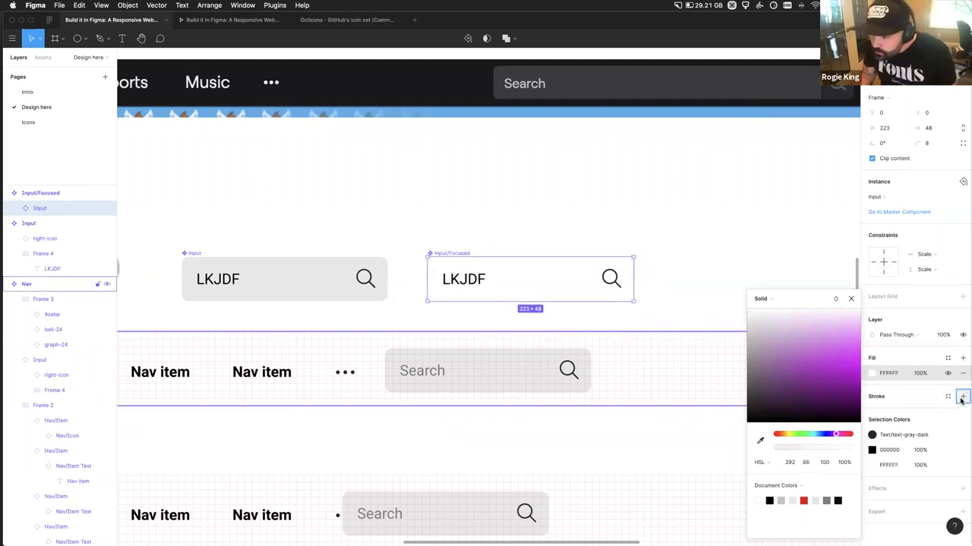
Step: Add a 2 px inside stroke in red E10707 to the Input nested inside Input/Focused
left_click(962, 396)
left_click(881, 422)
type("2")
key("Tab")
left_click(871, 412)
left_click(849, 435)
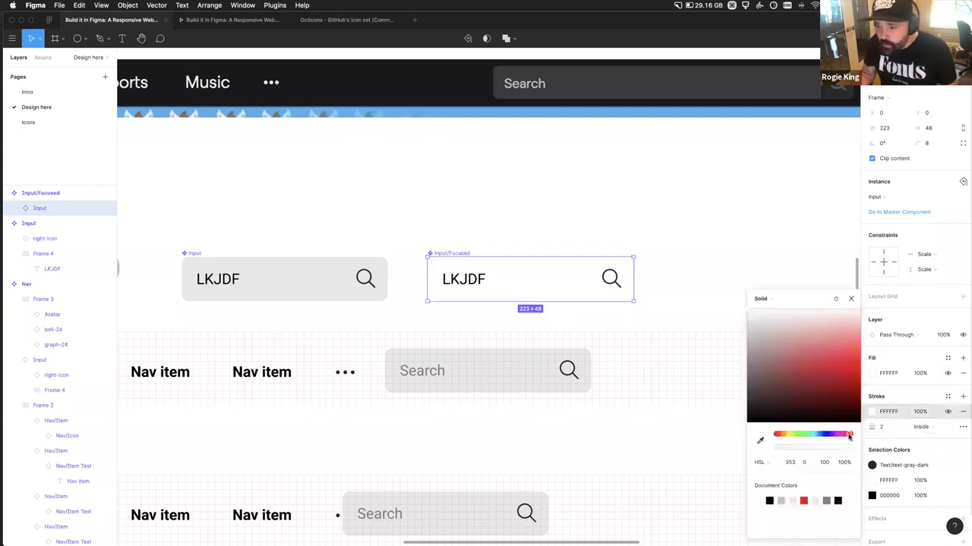
left_click_drag(850, 416, 853, 370)
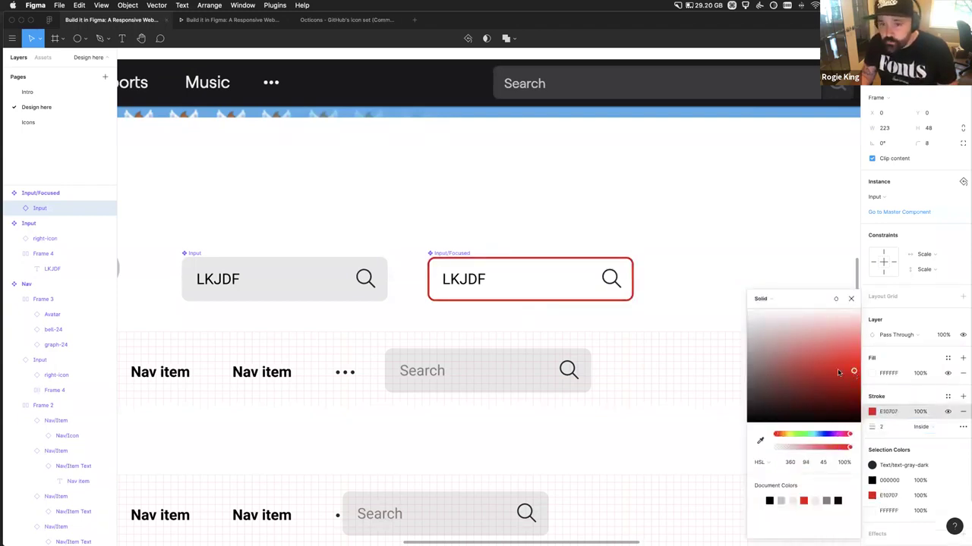
left_click(692, 278)
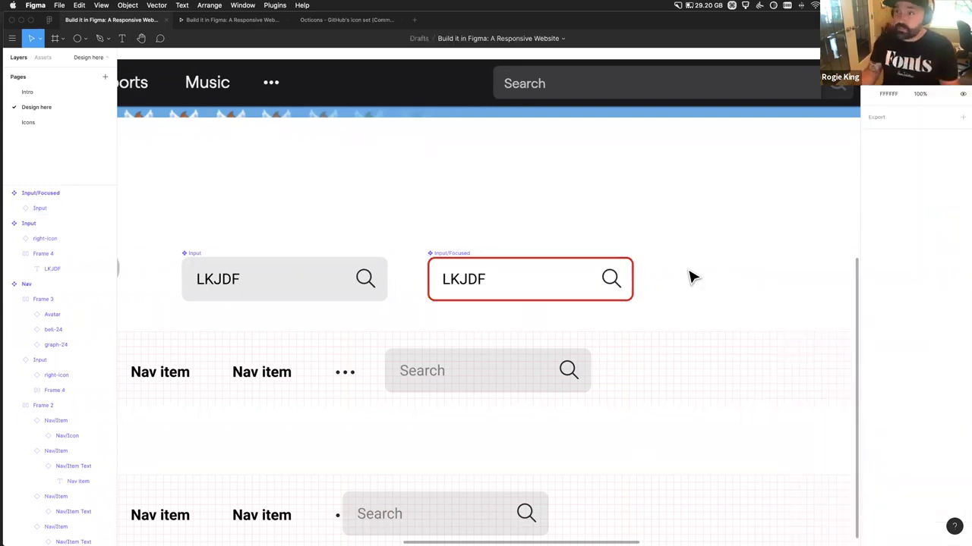
Step: Create a 1440 × 1024 Desktop frame on the canvas beside the navigation bars
scroll(690, 277, "down", 5)
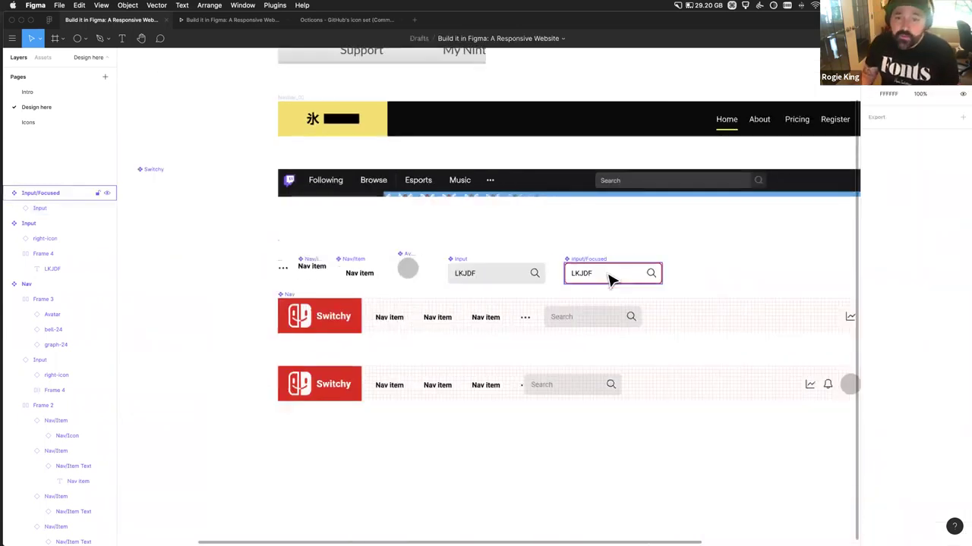
scroll(479, 281, "right", 1)
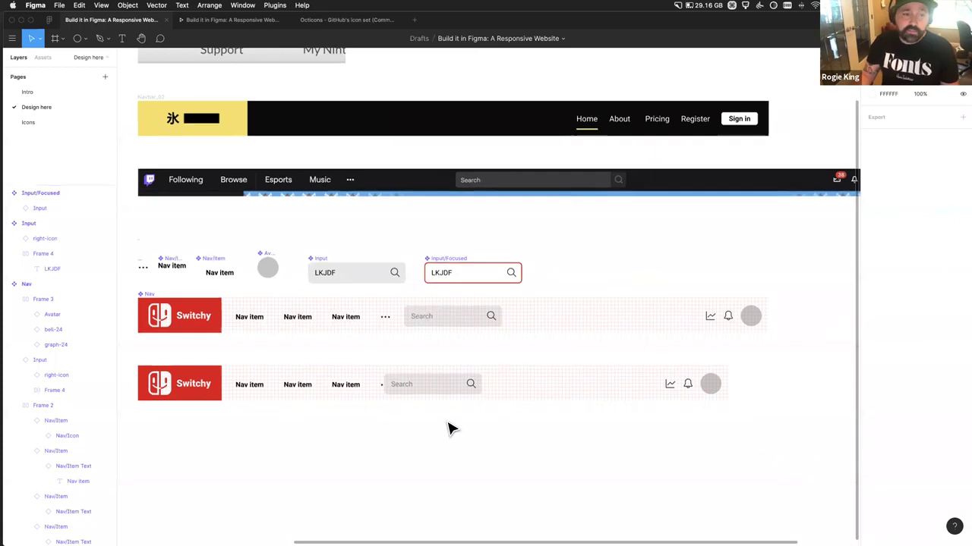
scroll(318, 387, "down", 2)
left_click(326, 375)
scroll(288, 349, "down", 5)
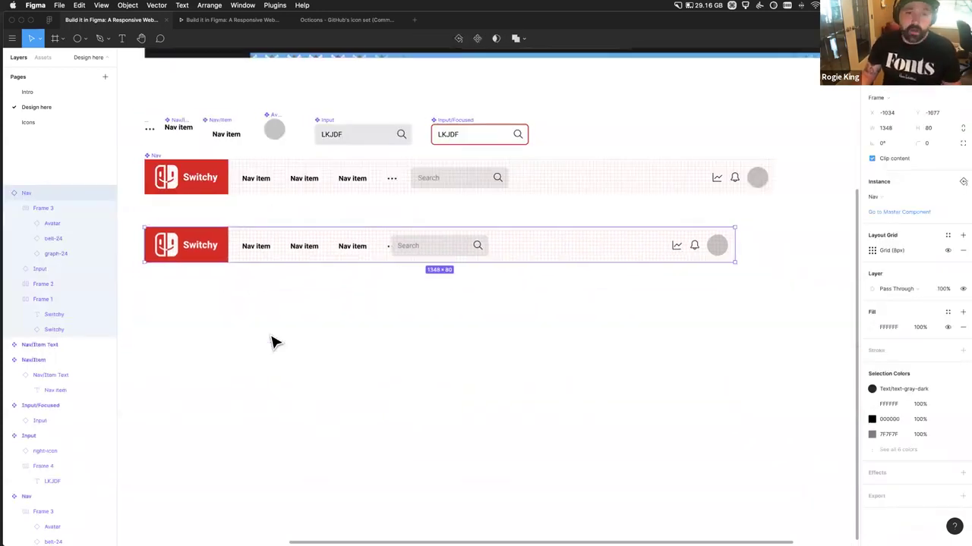
scroll(300, 365, "down", 2)
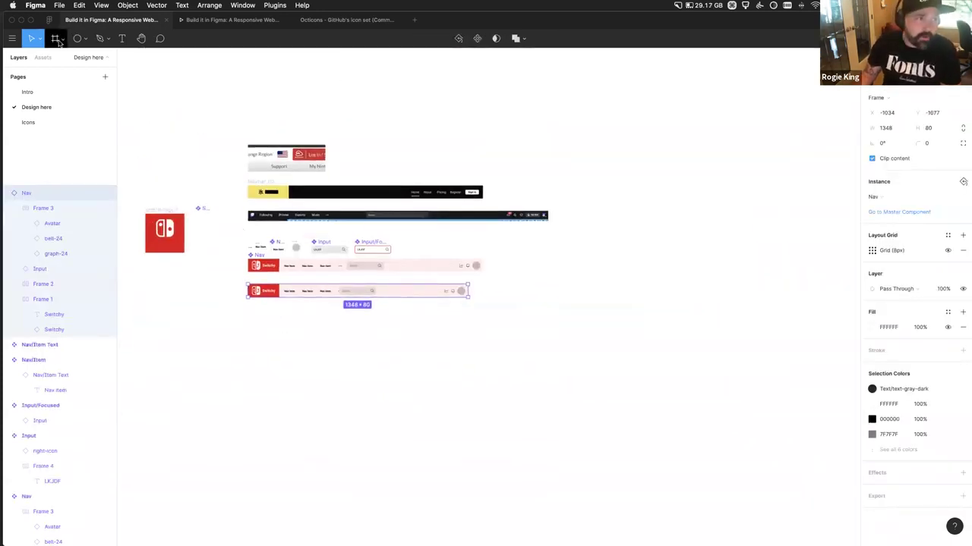
key("f")
left_click(906, 126)
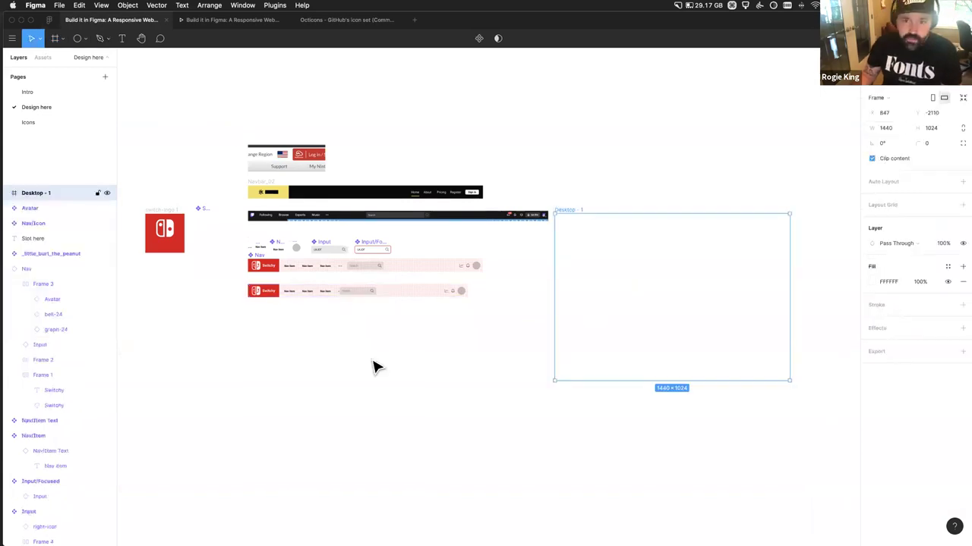
Step: Move the lower Nav instance into the Desktop frame, aligned with its top-left corner
left_click(247, 358)
left_click_drag(319, 302, 574, 237)
scroll(574, 239, "up", 5)
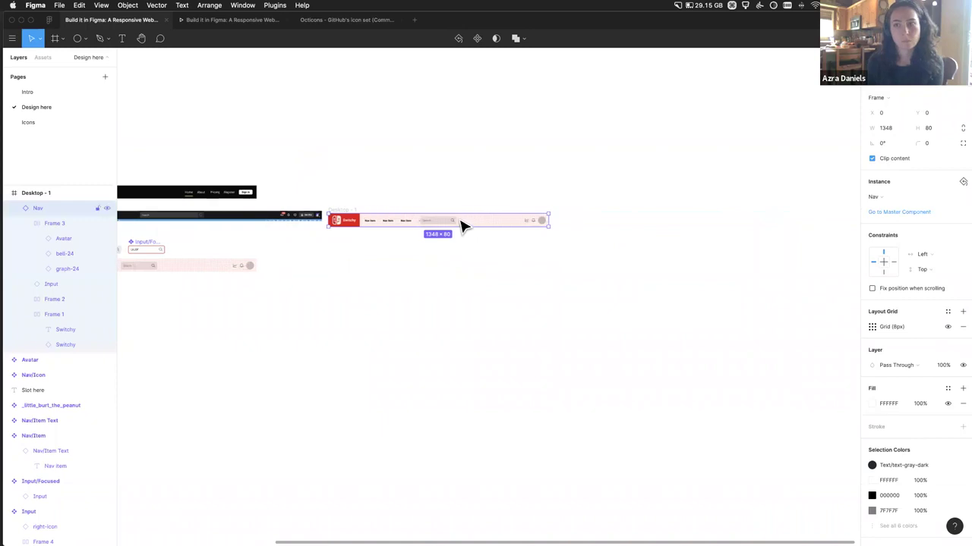
Step: Fill the Desktop frame with gray 828282 and stretch its Nav instance to the full 1440 width
left_click(187, 201)
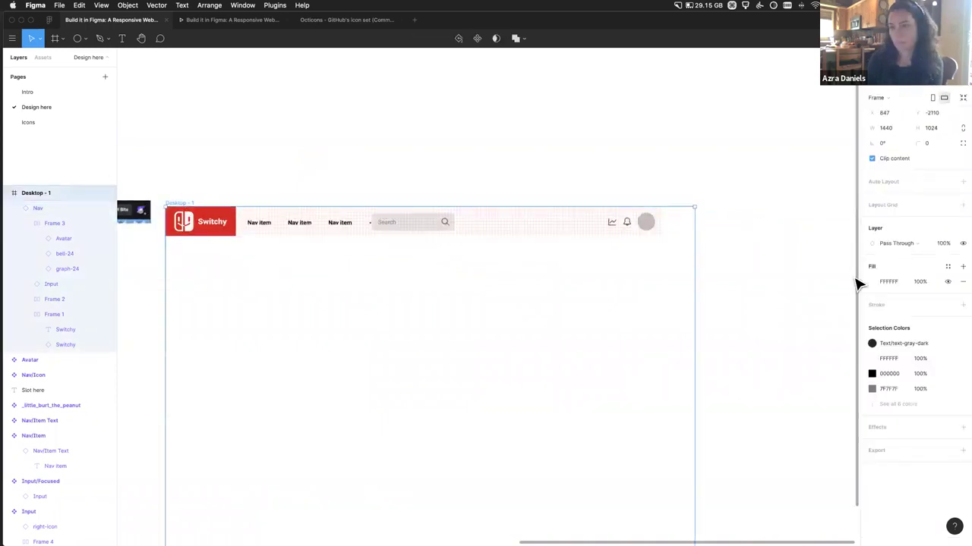
left_click(873, 284)
left_click_drag(821, 328, 731, 354)
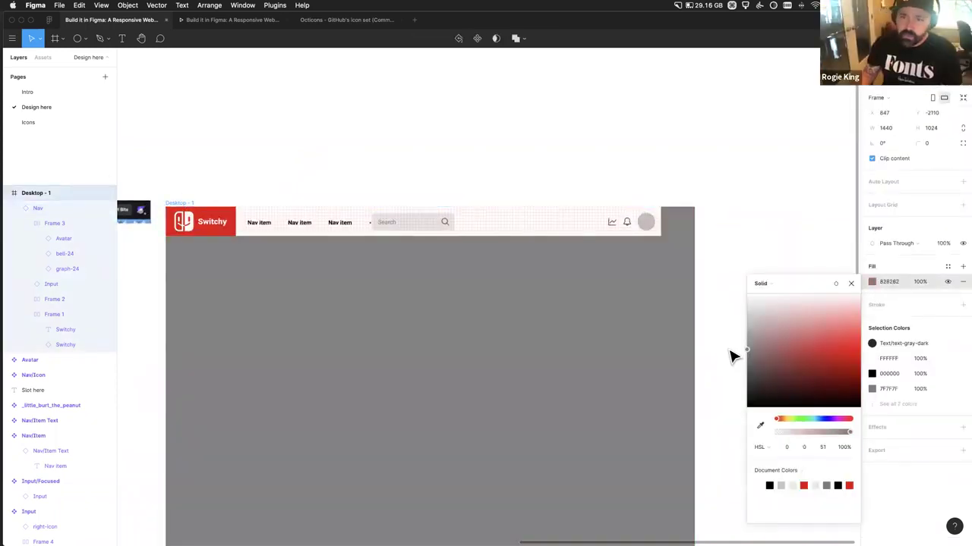
left_click(658, 232)
left_click_drag(660, 226, 692, 226)
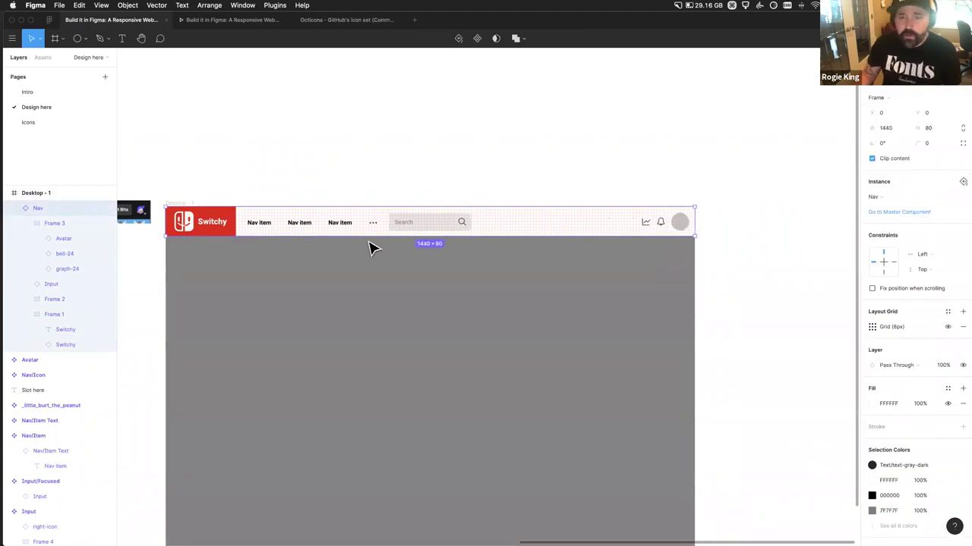
Step: Swap the search Input in the Desktop frame's Nav for the Input/Focused component
left_click(402, 227)
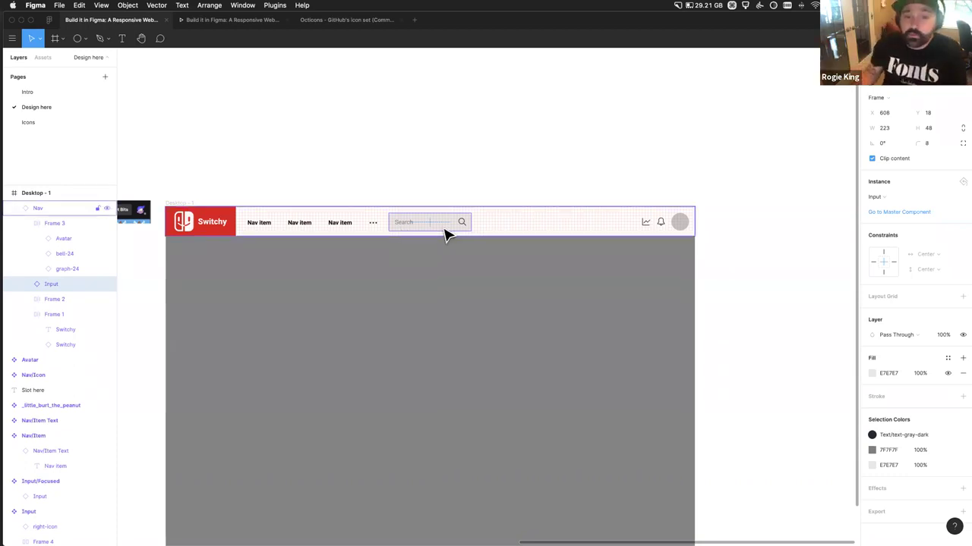
left_click(896, 200)
mouse_move(911, 257)
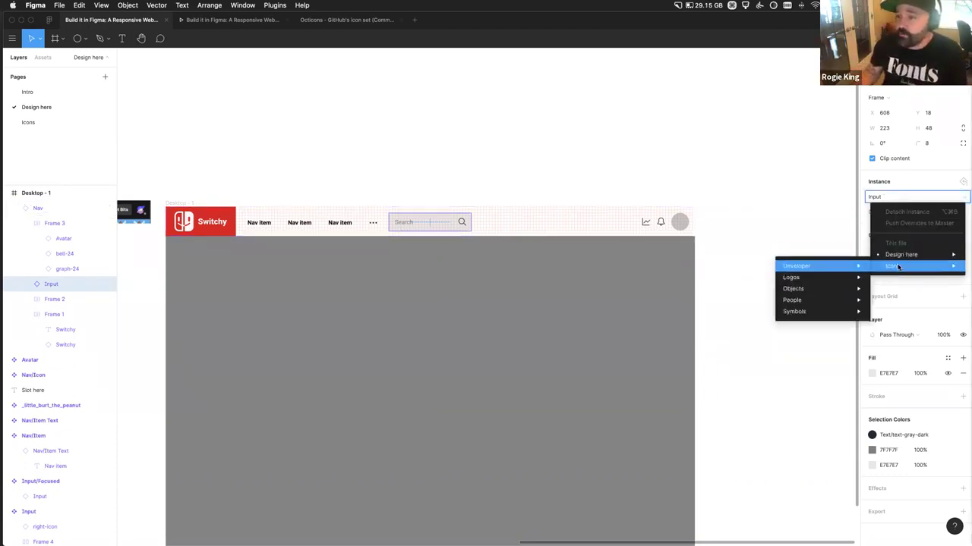
mouse_move(803, 277)
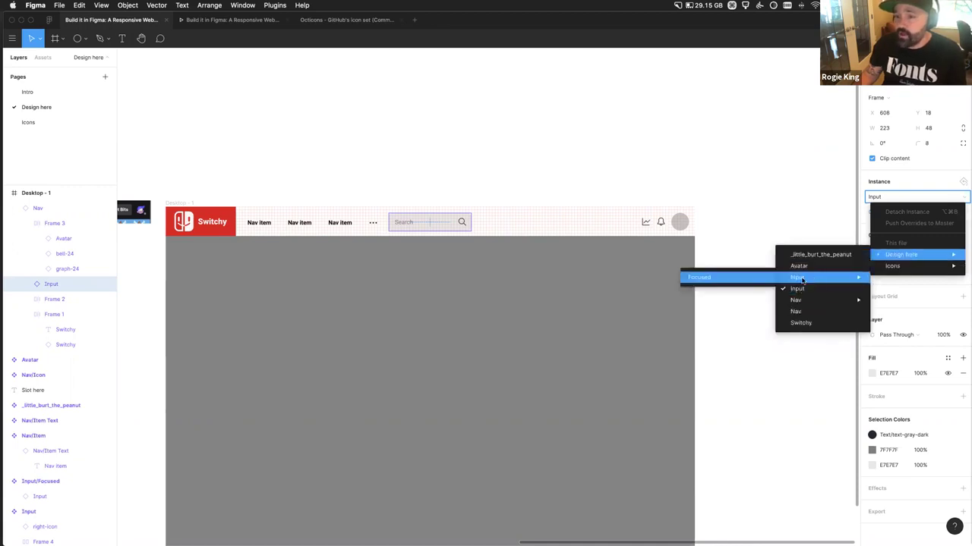
left_click(728, 277)
left_click(428, 290)
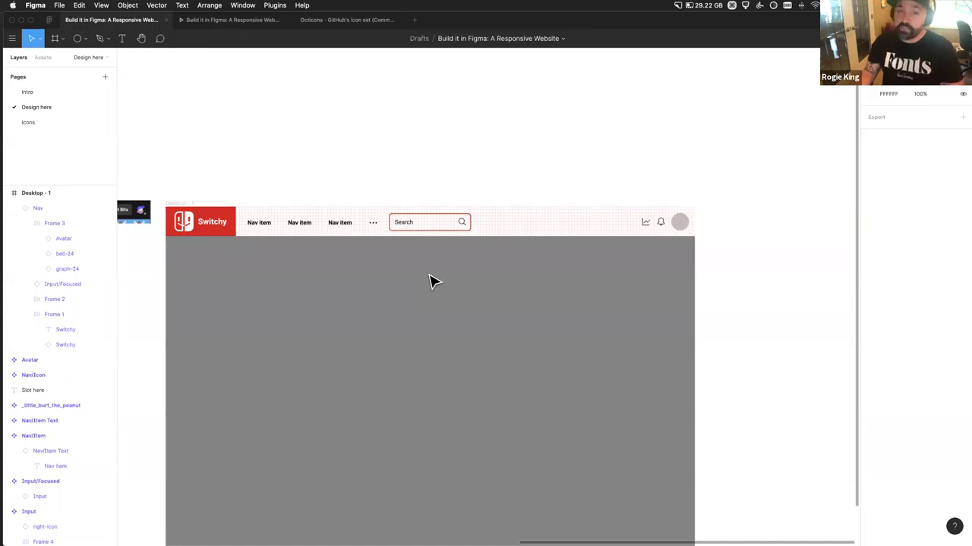
double_click(417, 227)
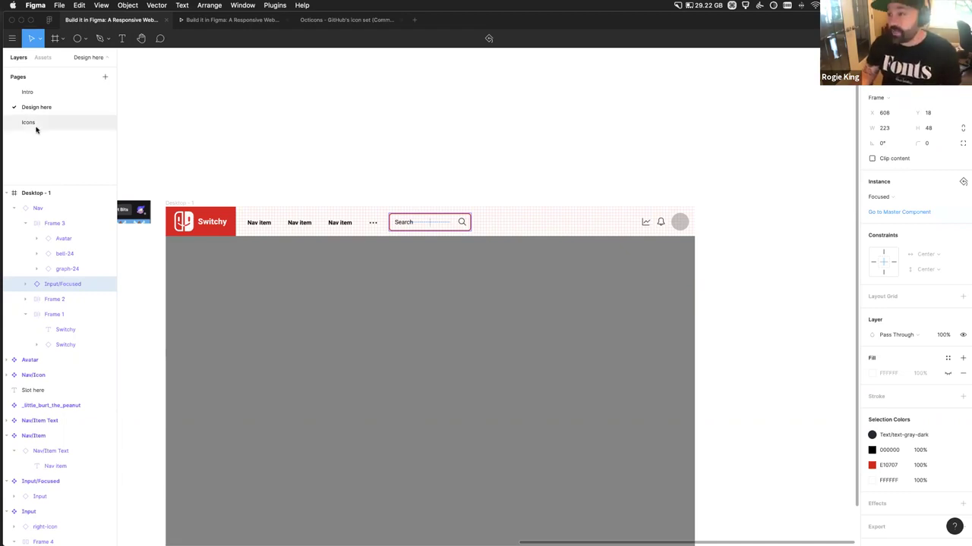
left_click(182, 143)
scroll(215, 174, "down", 2)
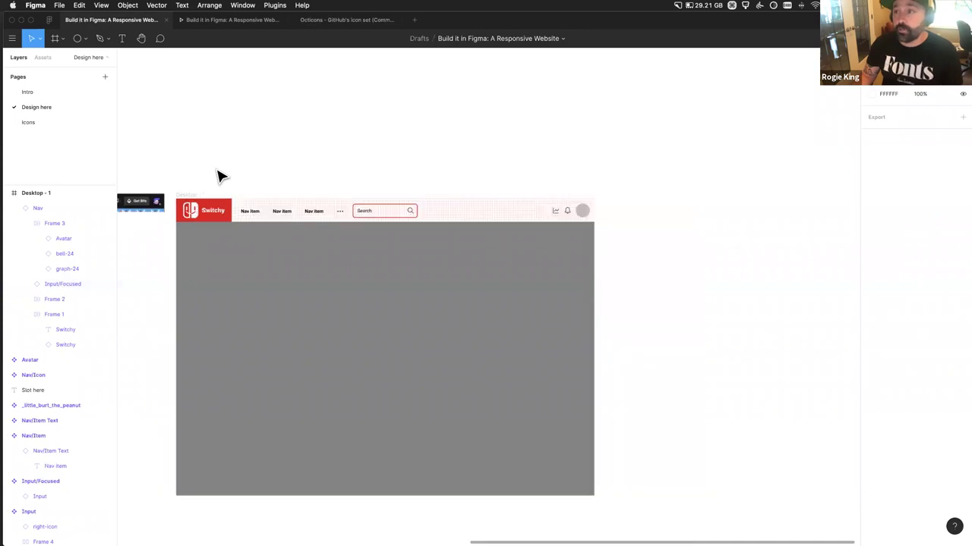
scroll(302, 325, "left", 3)
scroll(302, 326, "down", 2)
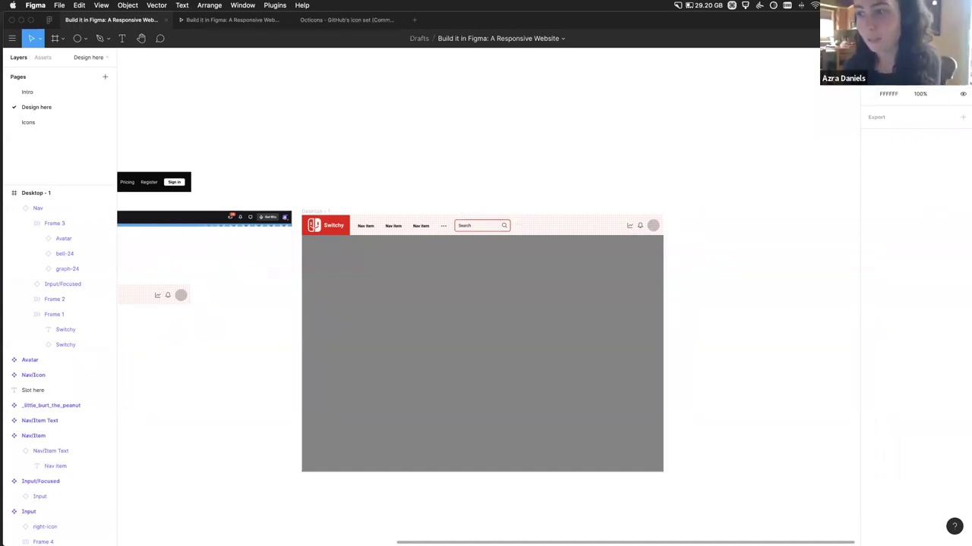
Step: Change the canvas background color to light gray D2D2D2
scroll(397, 303, "left", 5)
left_click(478, 214)
left_click(560, 180)
left_click(873, 94)
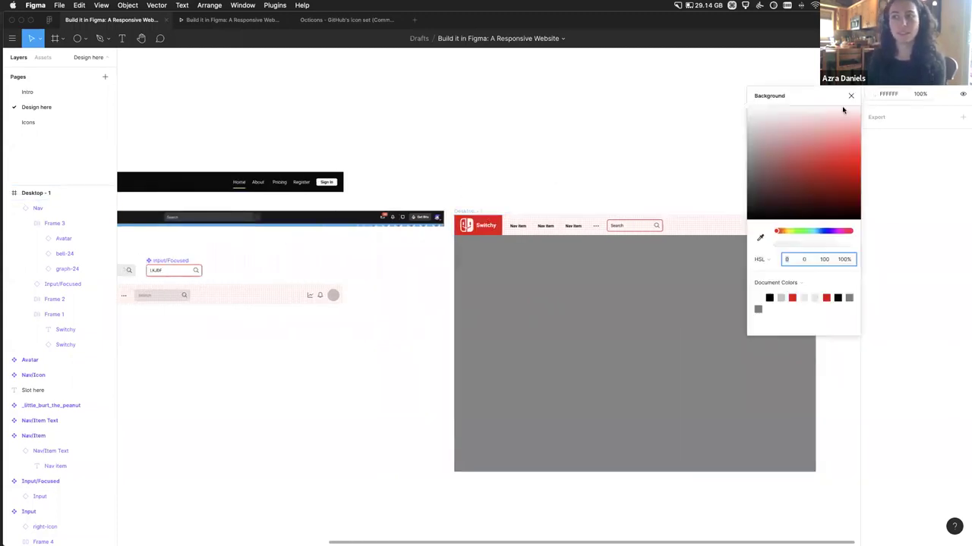
scroll(609, 156, "left", 4)
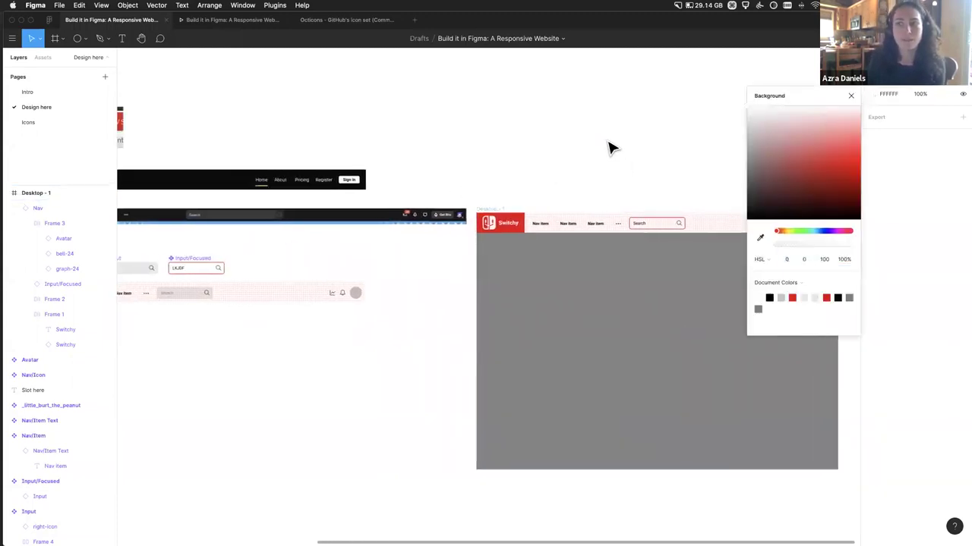
left_click(872, 94)
left_click(872, 94)
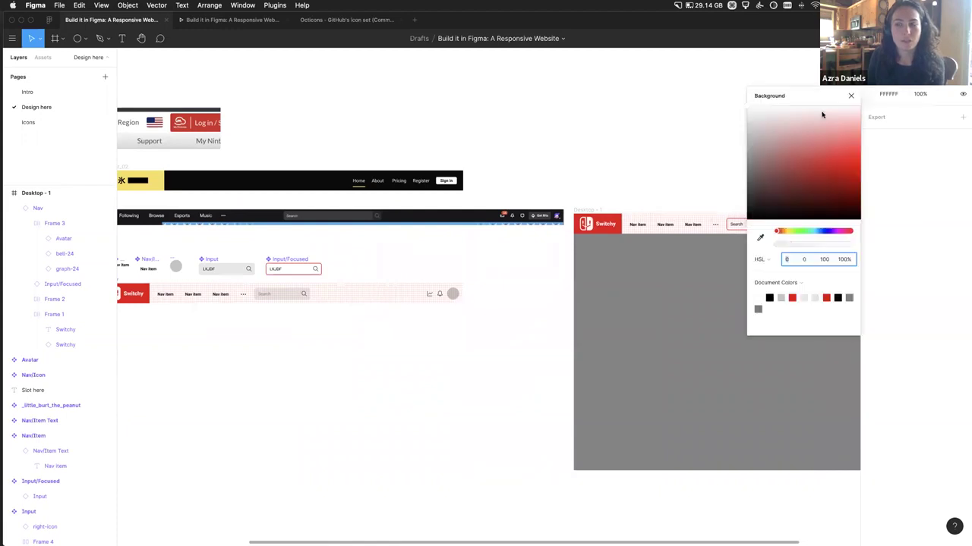
left_click(744, 138)
left_click_drag(744, 138, 746, 126)
scroll(432, 195, "left", 6)
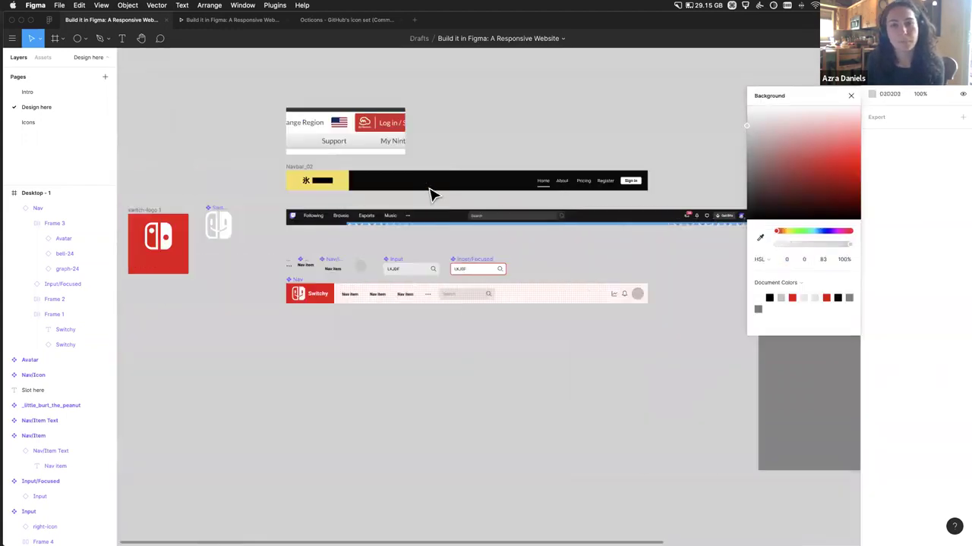
scroll(536, 296, "up", 3)
scroll(362, 357, "right", 2)
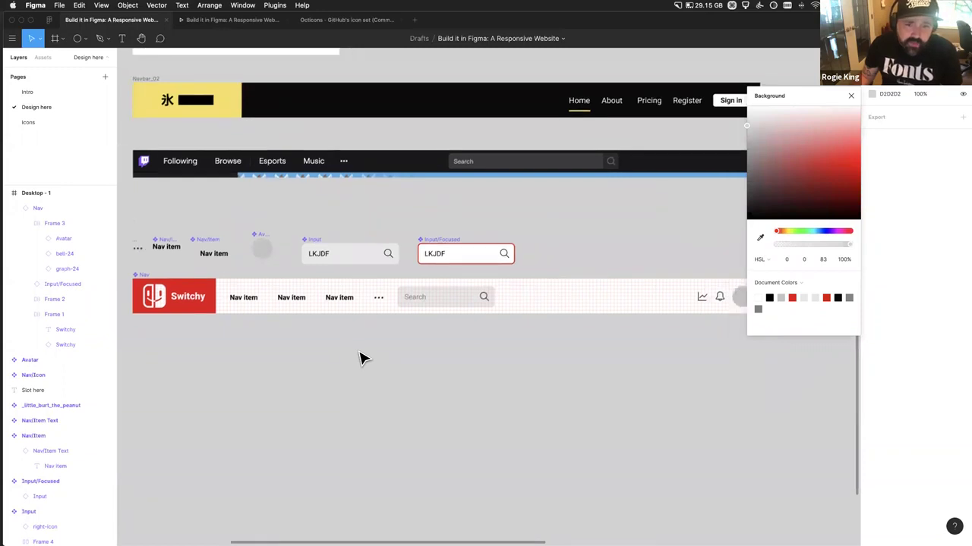
left_click(850, 97)
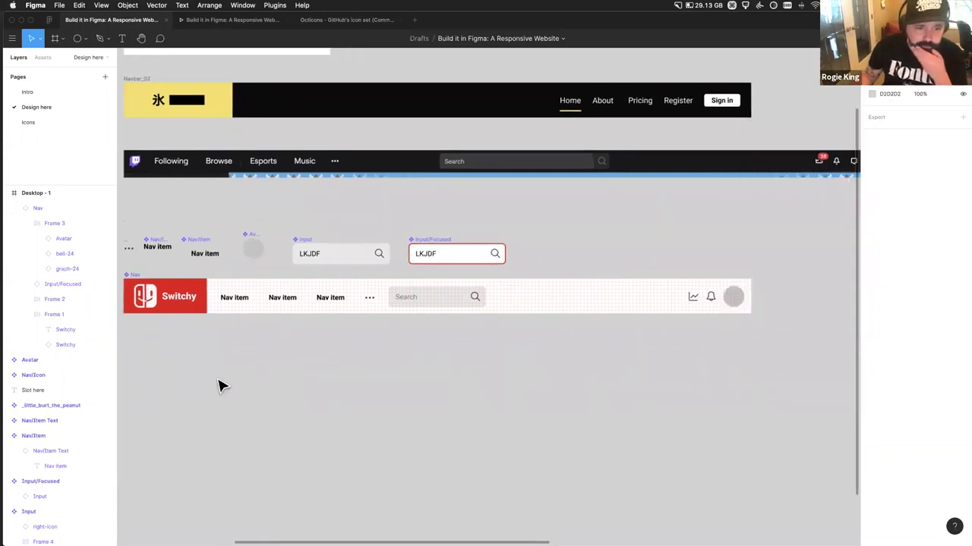
Step: Inspect the text settings of the label inside the Nav/Item component
left_click(275, 303)
scroll(274, 303, "left", 3)
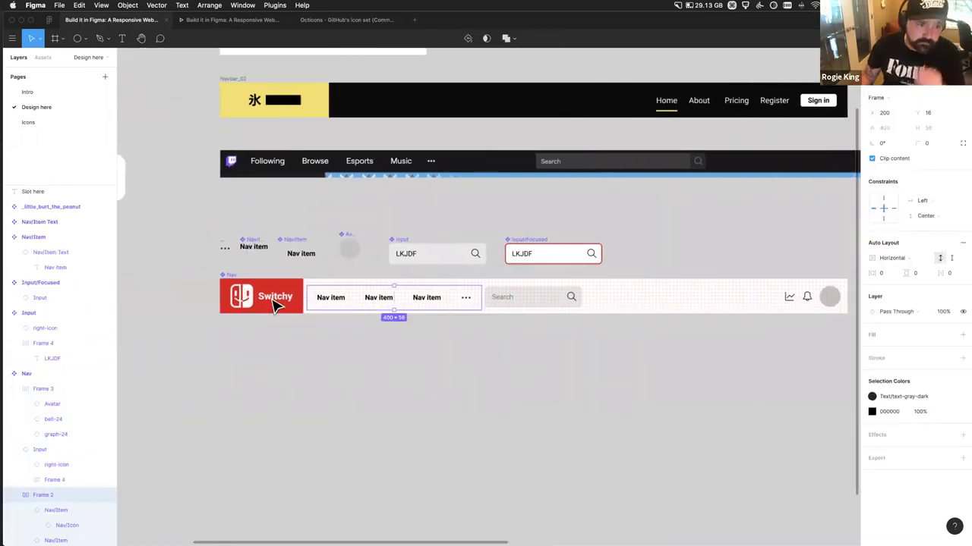
scroll(288, 261, "up", 1)
scroll(287, 264, "up", 3)
double_click(322, 258)
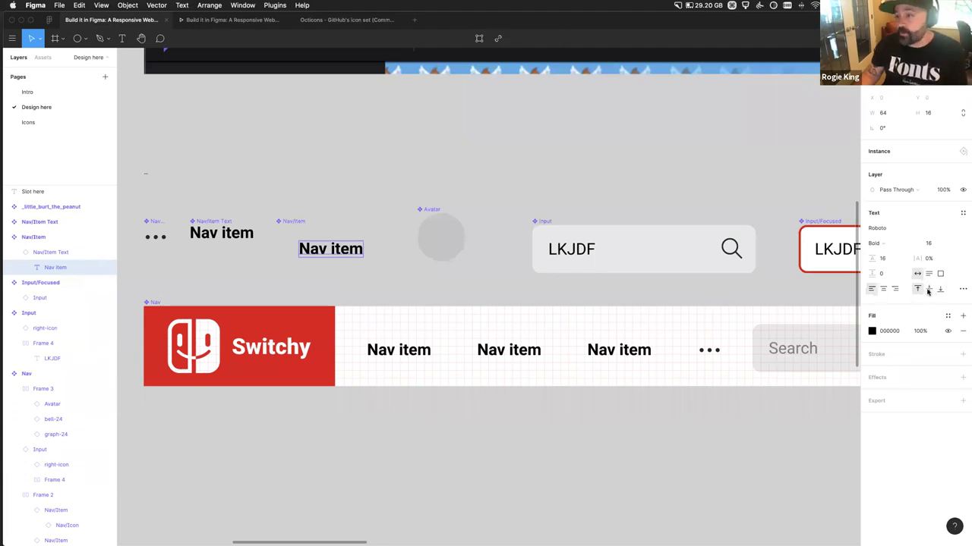
left_click(221, 252)
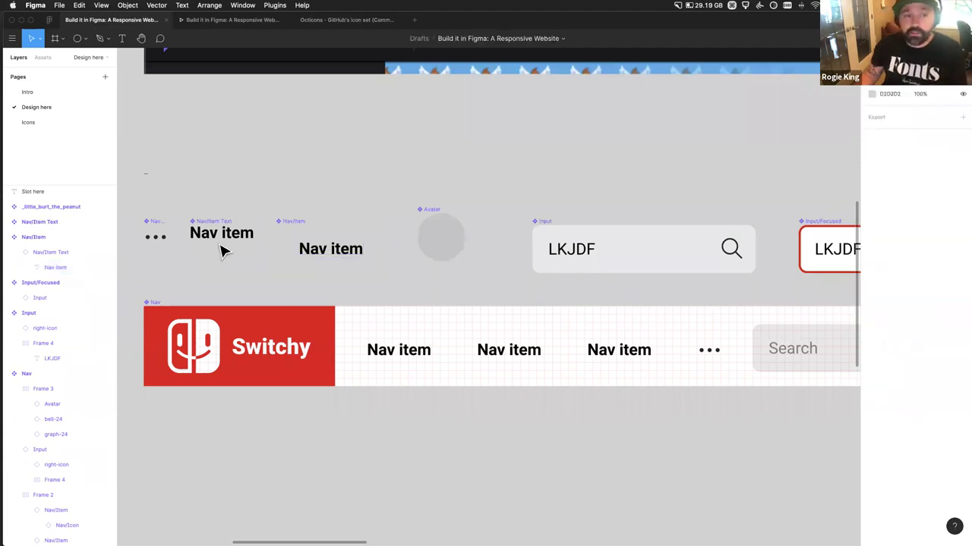
Step: Align the label text inside the Nav/Item Text component to the vertical middle
double_click(221, 235)
left_click(929, 266)
scroll(213, 272, "left", 2)
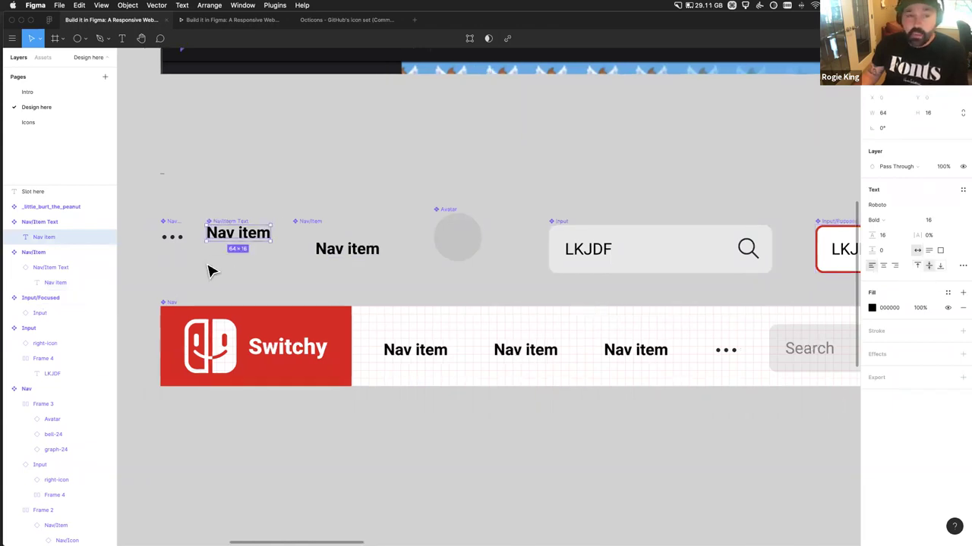
Step: Compare the label nested in Nav/Item with the one in Nav/Item Text and examine the latter's line height
scroll(212, 271, "left", 5)
scroll(375, 256, "up", 5)
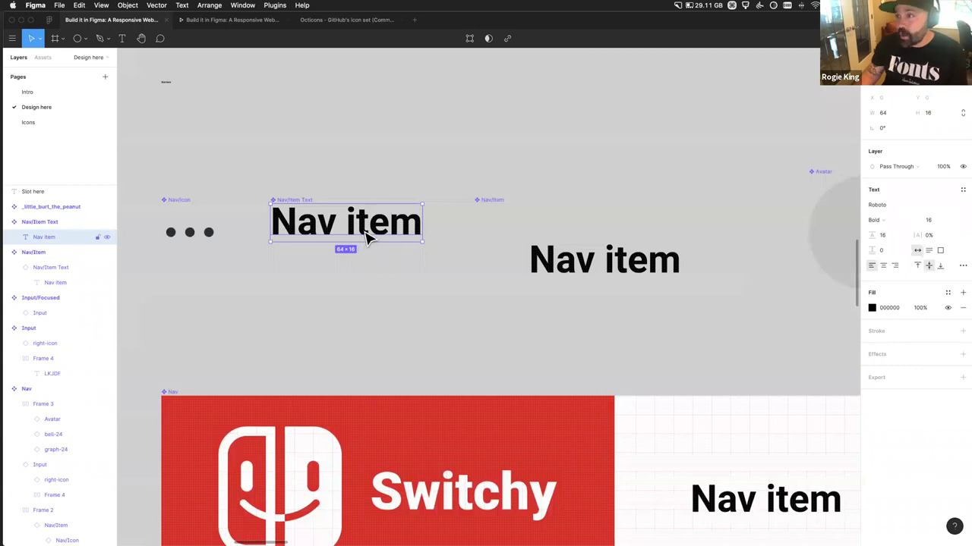
scroll(364, 232, "right", 5)
left_click(538, 267)
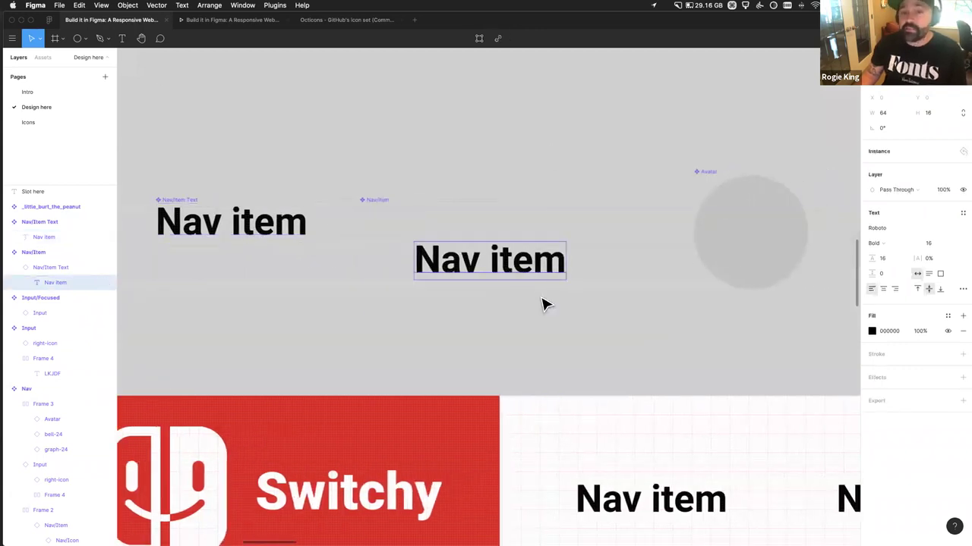
left_click(182, 240)
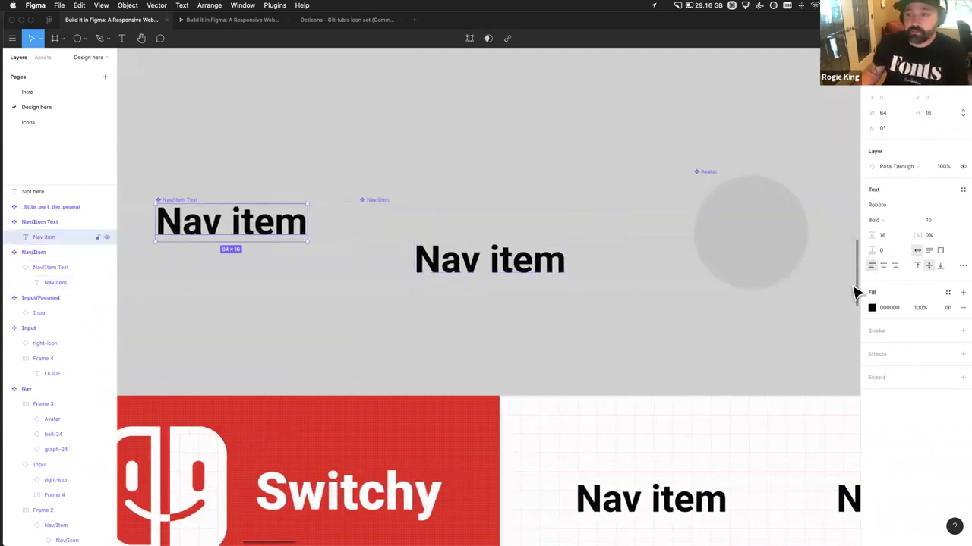
left_click(887, 237)
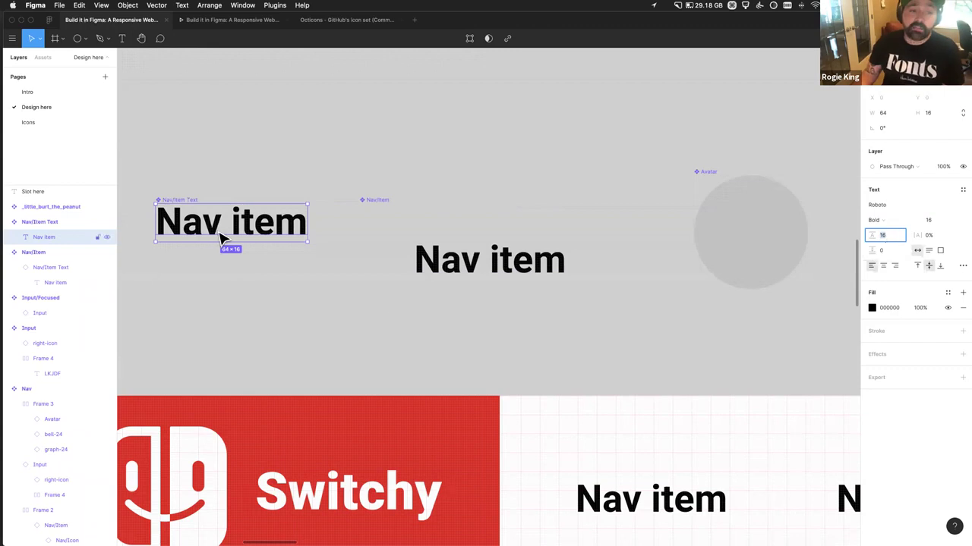
scroll(221, 238, "up", 5)
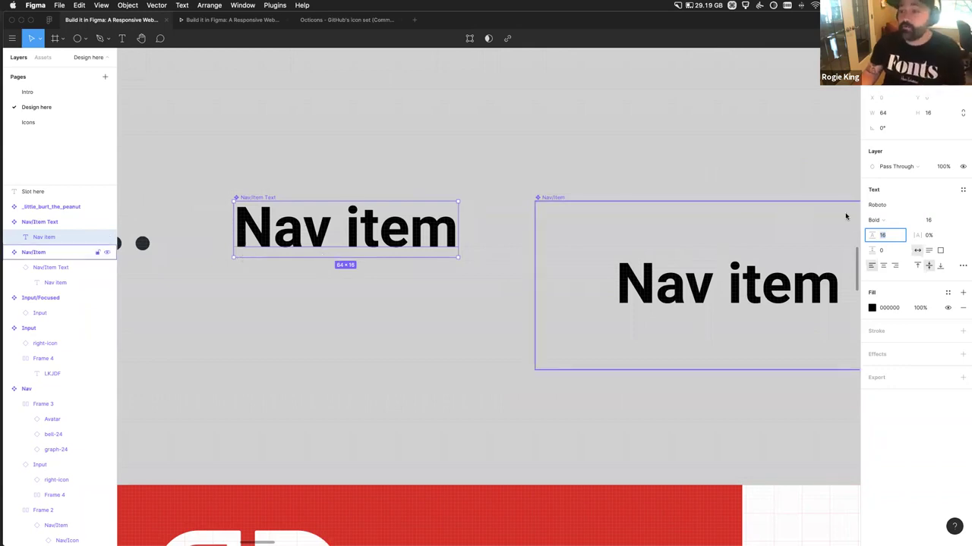
Step: Try bottom alignment on the Nav/Item Text label in a box 64 by 20, and restore its auto width
left_click(939, 267)
left_click_drag(397, 254, 397, 271)
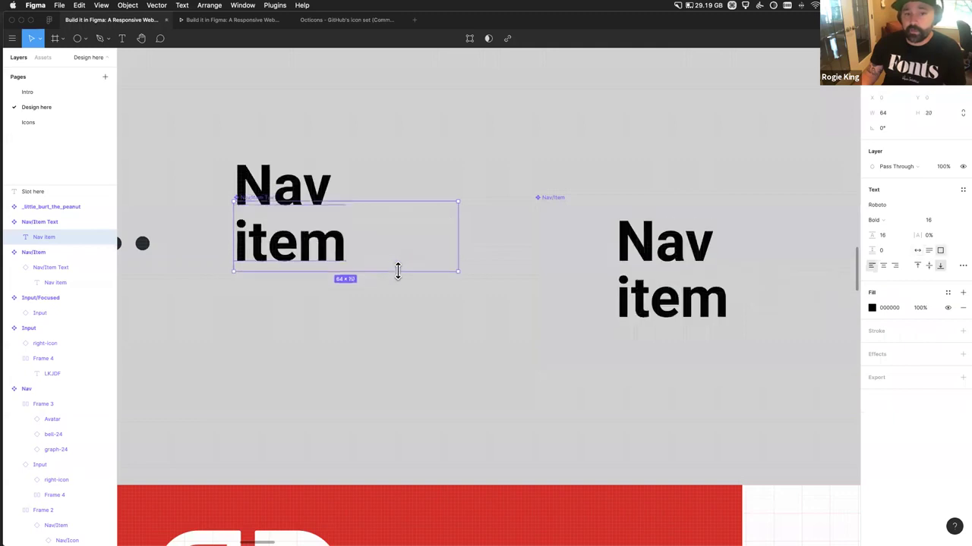
left_click(916, 251)
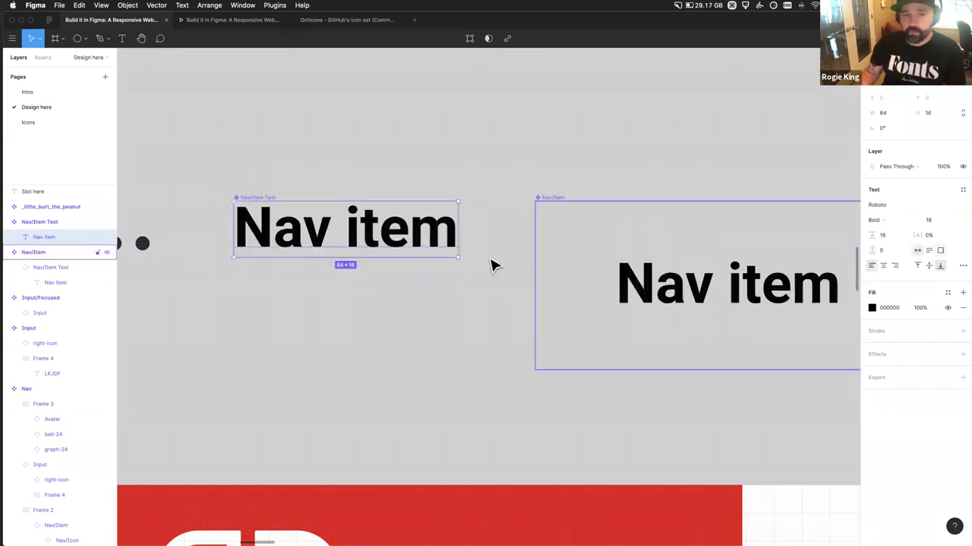
Step: Resize the Nav/Item Text label to 69 by 21, align its text to the vertical middle, and check the instance in Nav/Item
left_click_drag(445, 256, 476, 245)
left_click_drag(394, 273, 395, 284)
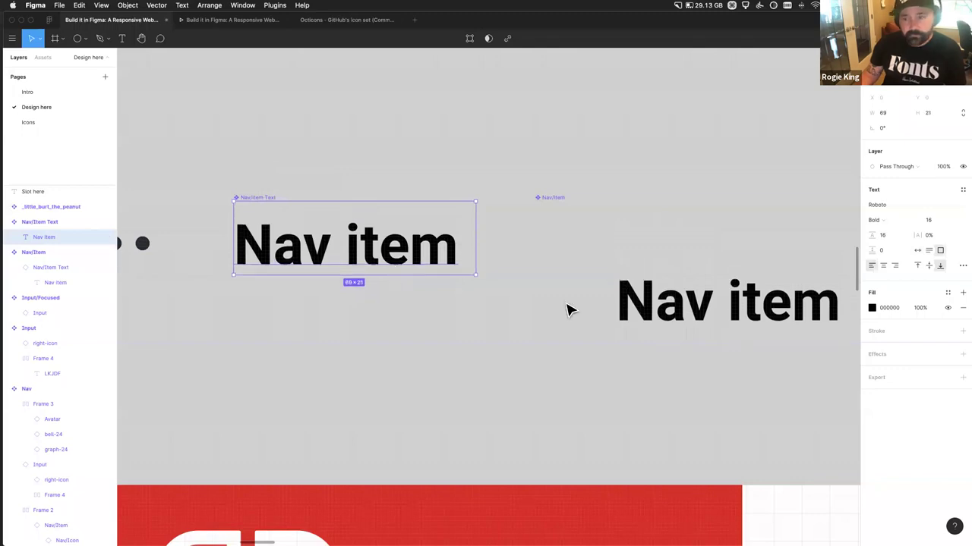
left_click(928, 266)
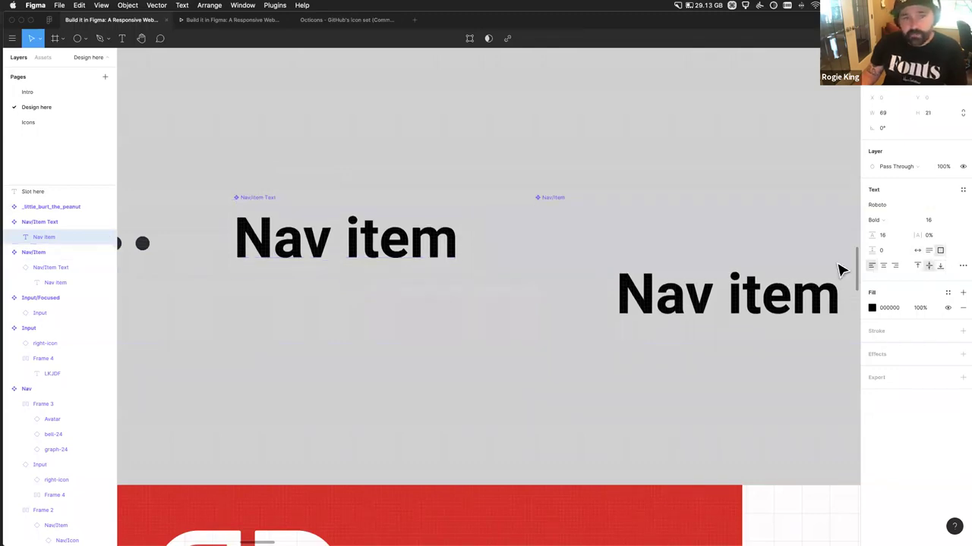
left_click(917, 267)
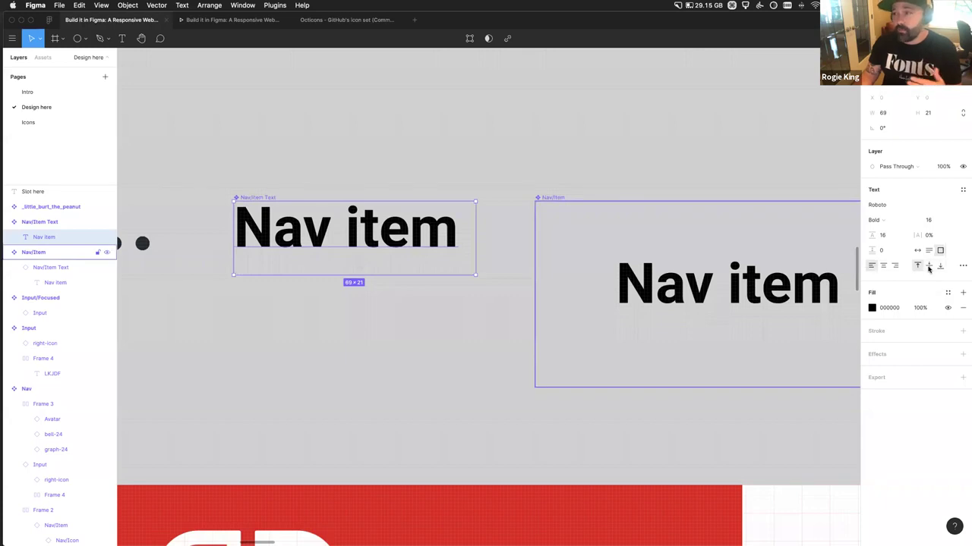
left_click(929, 266)
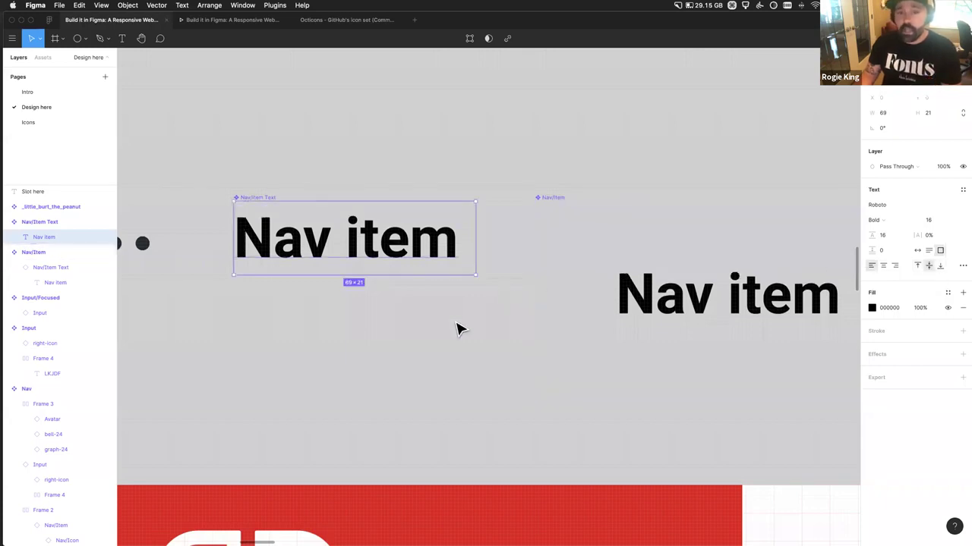
scroll(458, 328, "right", 5)
double_click(514, 290)
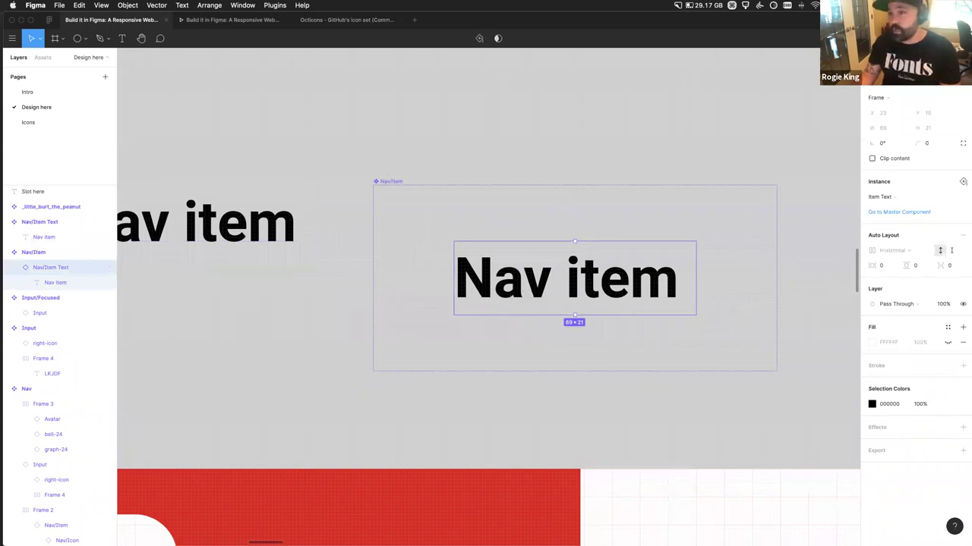
left_click(256, 329)
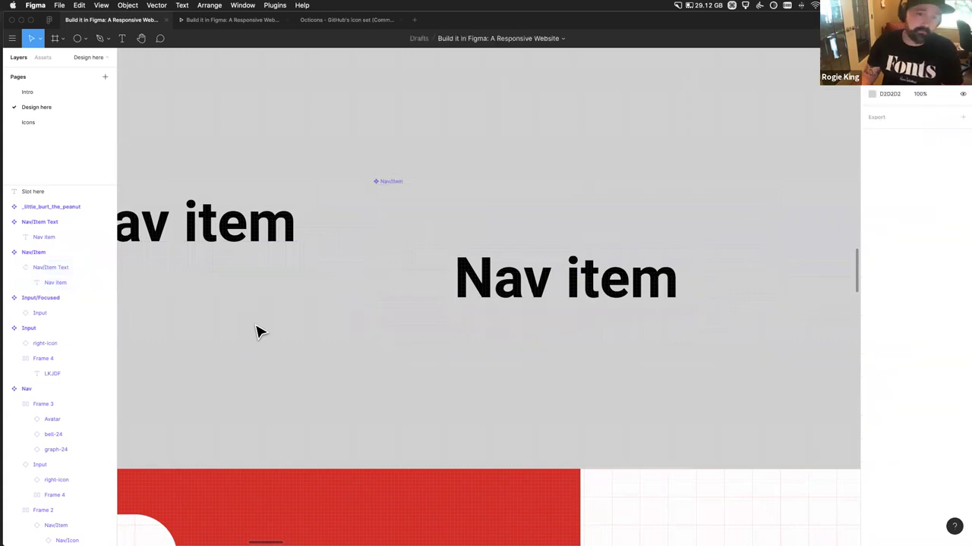
Step: Center the frame holding the nav items vertically within the Nav component, at Y 12
scroll(256, 330, "down", 3)
scroll(250, 372, "down", 2)
scroll(245, 372, "down", 3)
left_click(246, 374)
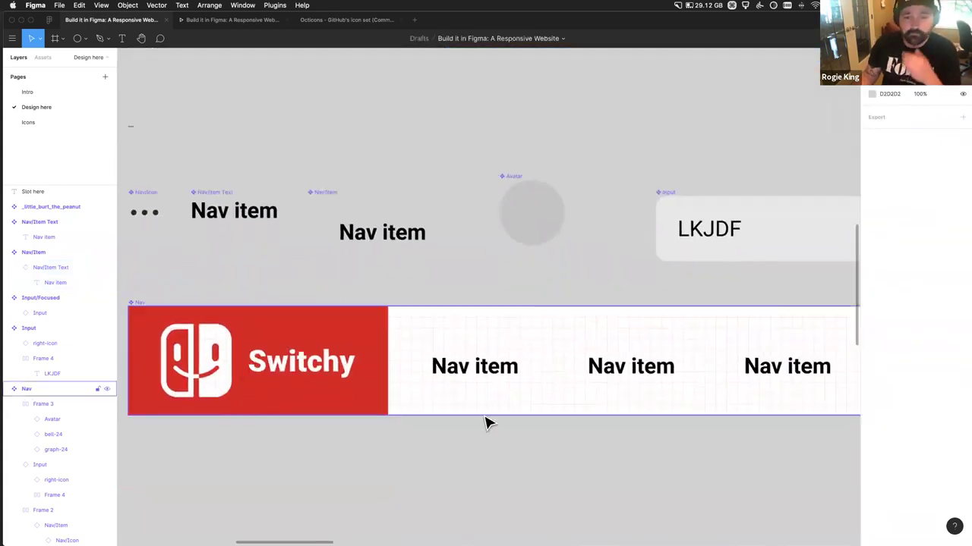
left_click(503, 379)
scroll(503, 403, "right", 5)
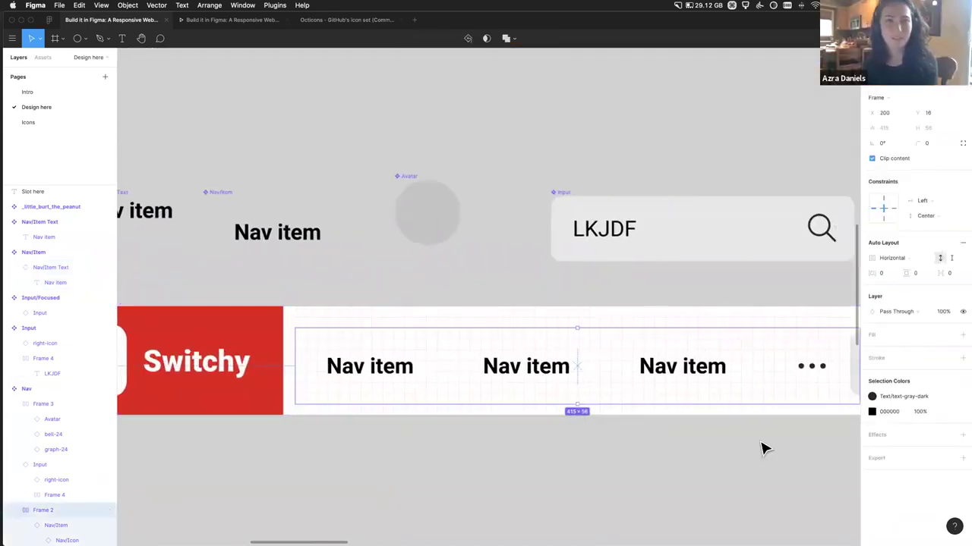
left_click_drag(577, 367, 577, 362)
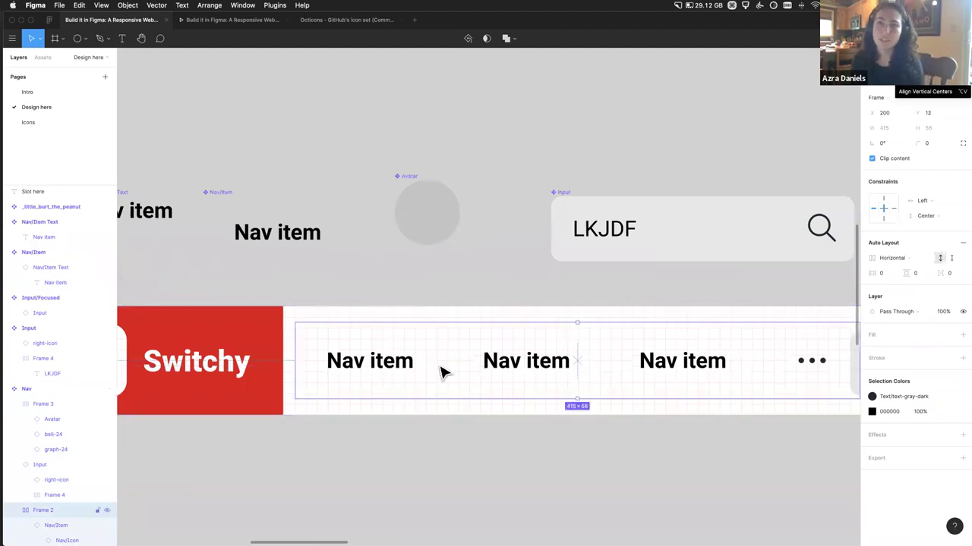
Step: Switch to the presentation of the file and show its last slide, about future livestreams and suggestions
scroll(356, 400, "down", 3)
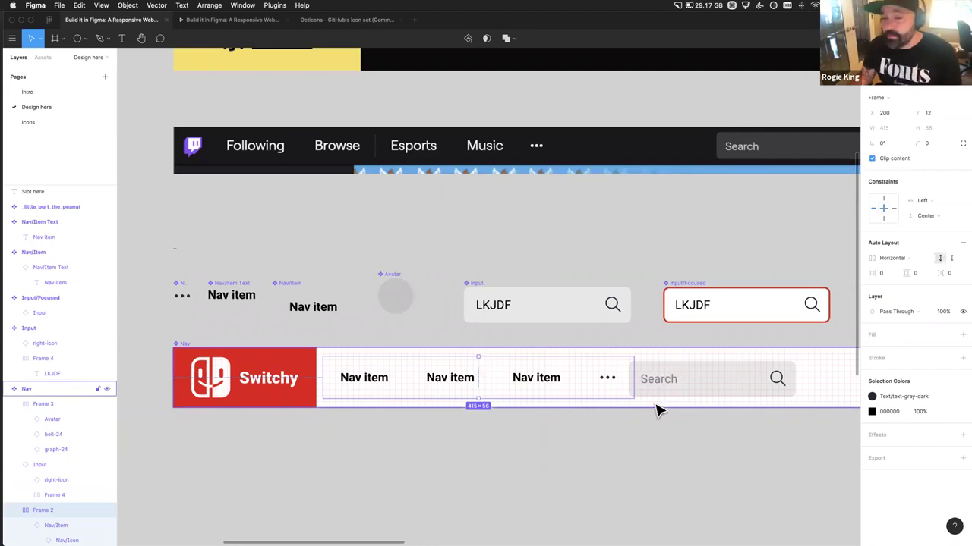
scroll(613, 422, "down", 5)
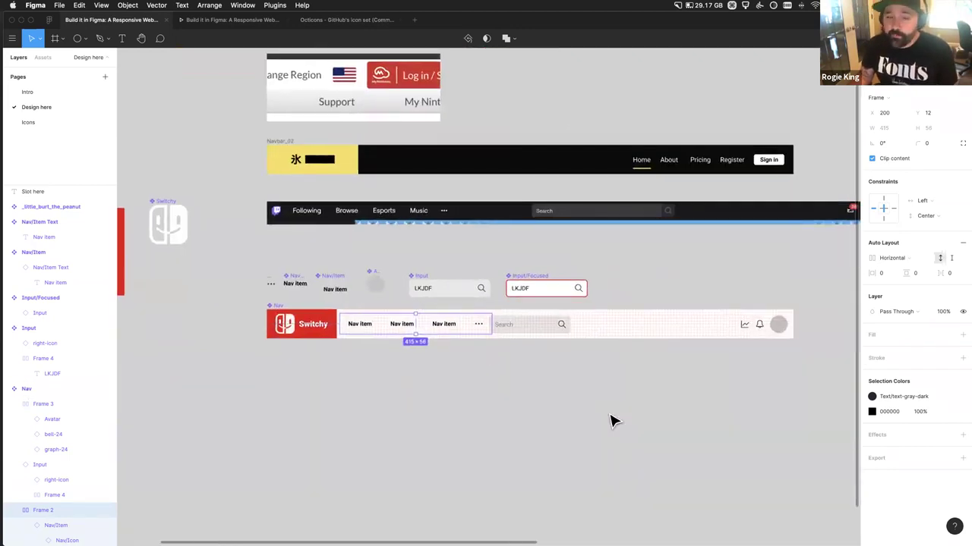
scroll(600, 422, "right", 3)
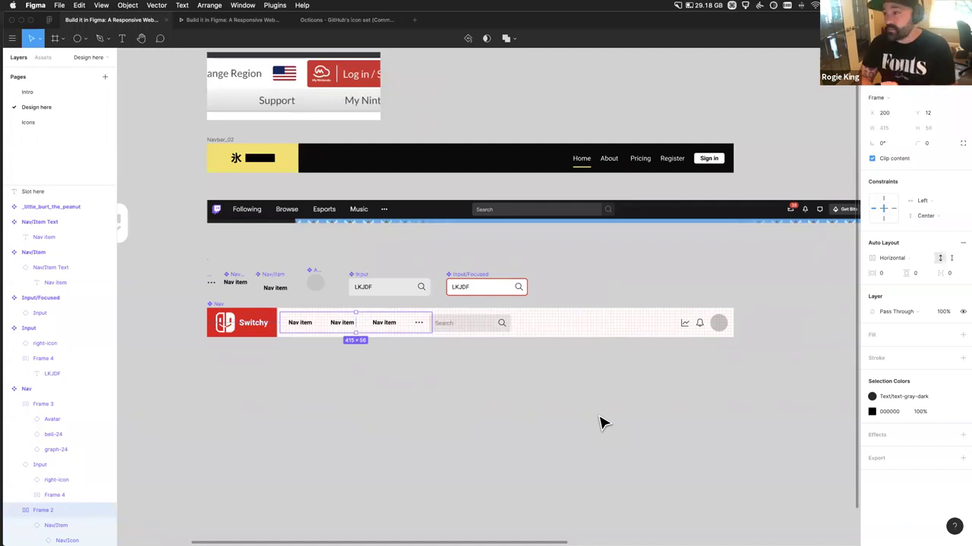
left_click(231, 21)
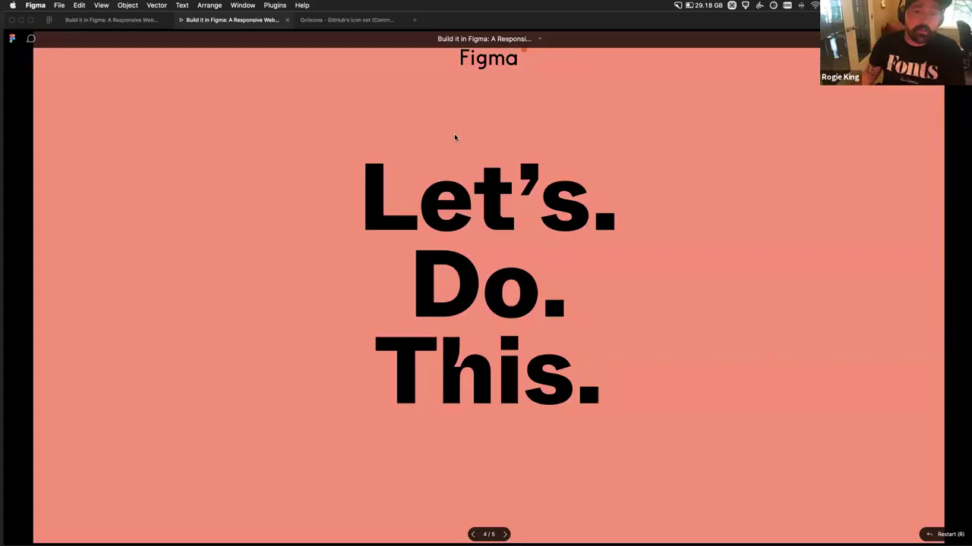
key("Right")
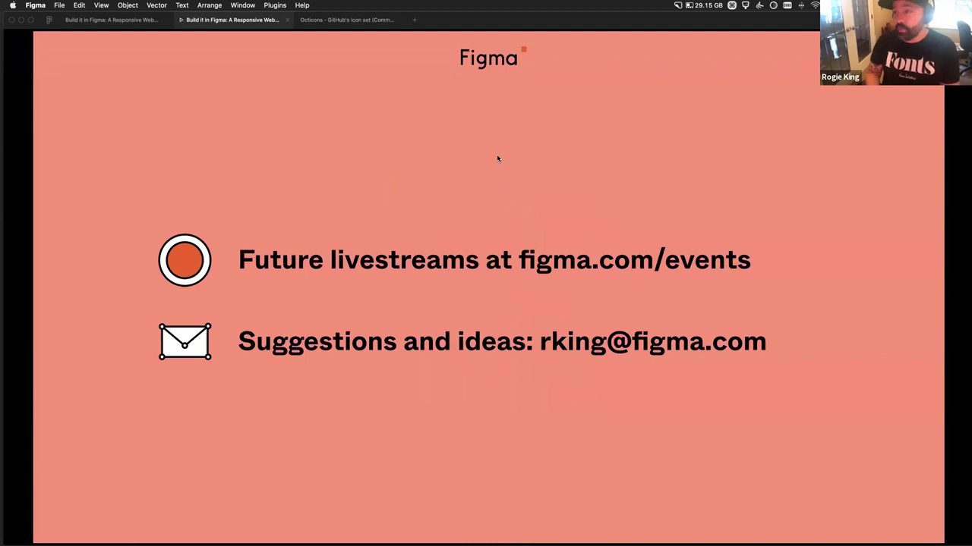